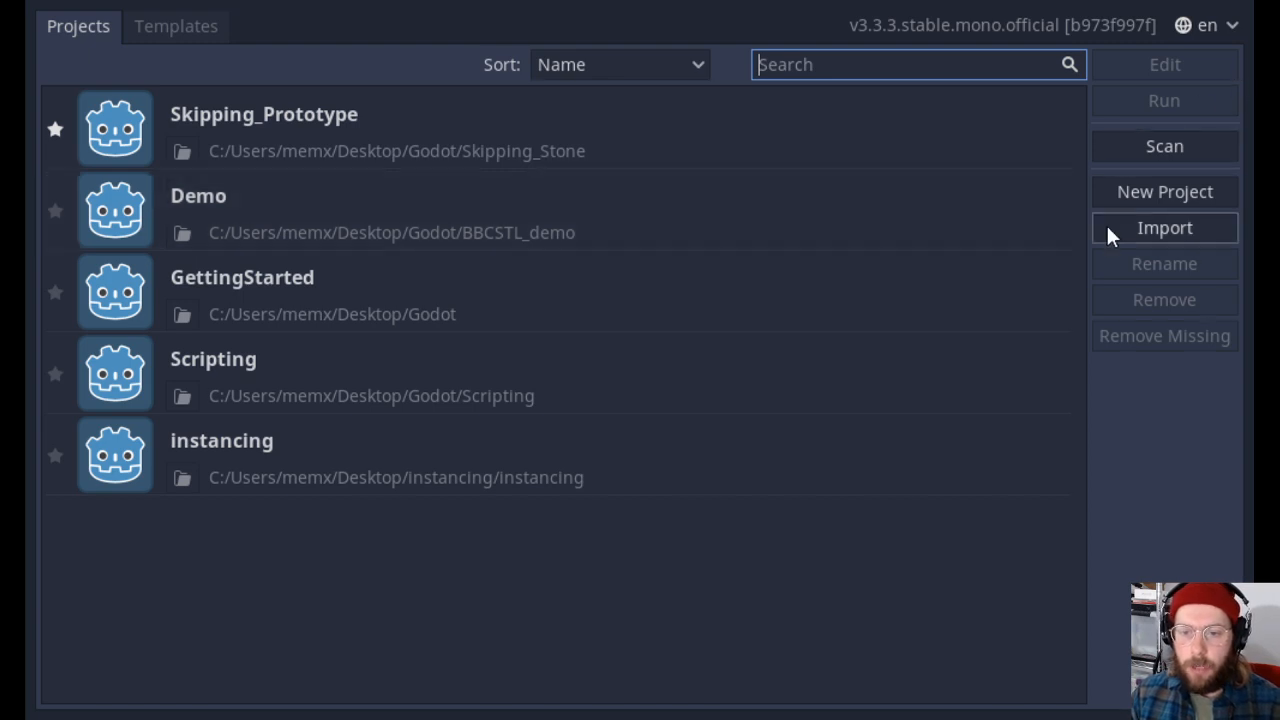
click(1165, 192)
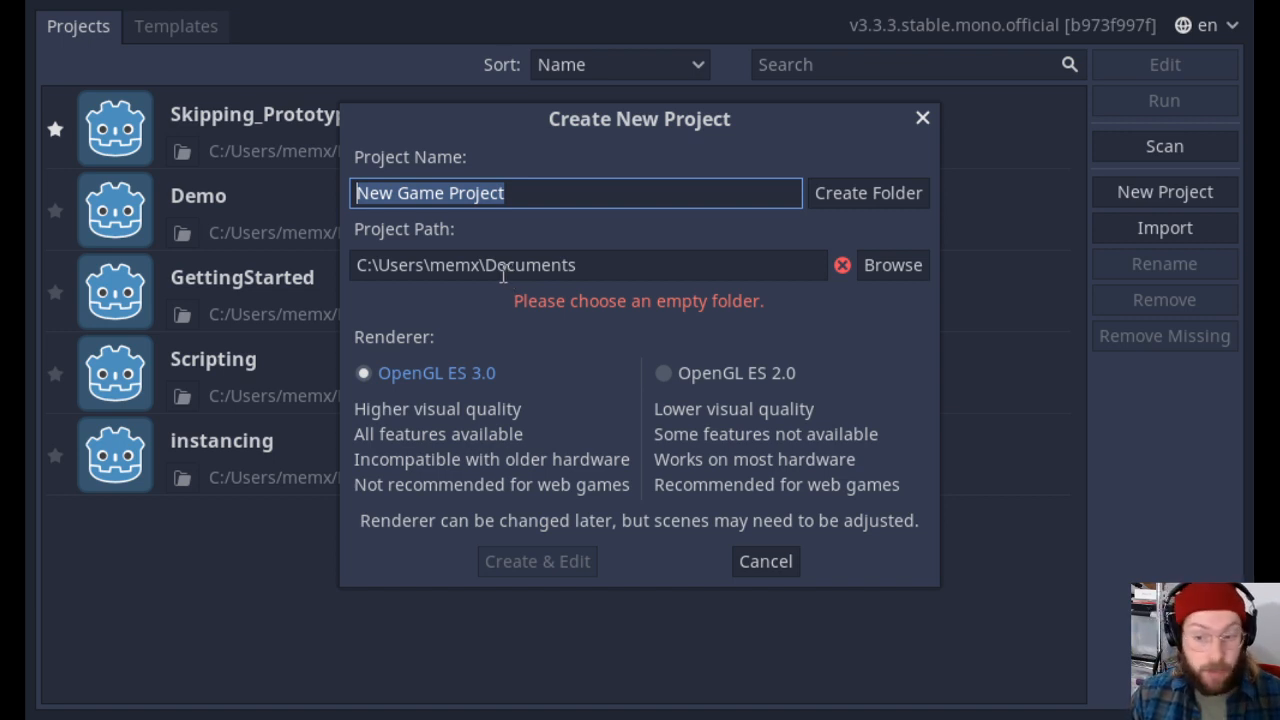
click(773, 566)
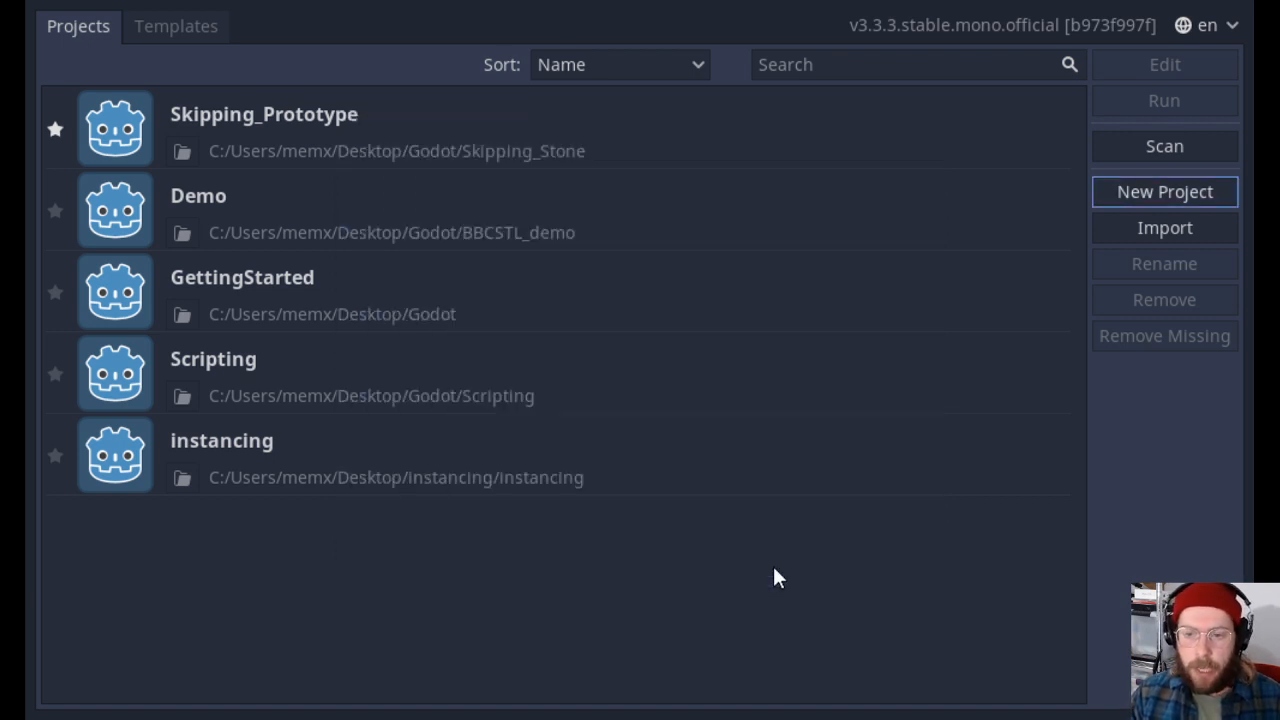
click(1140, 198)
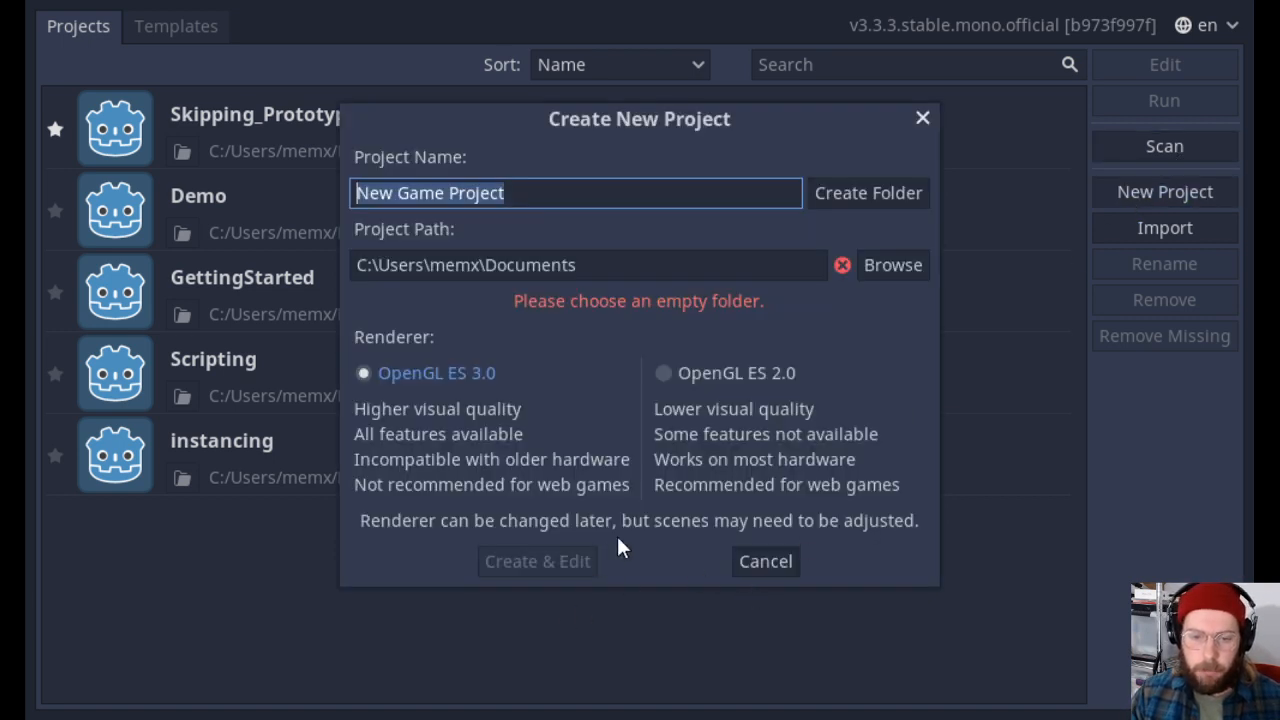
click(773, 562)
Open the Demo project for editing and load its Main_Game.tscn scene
click(310, 230)
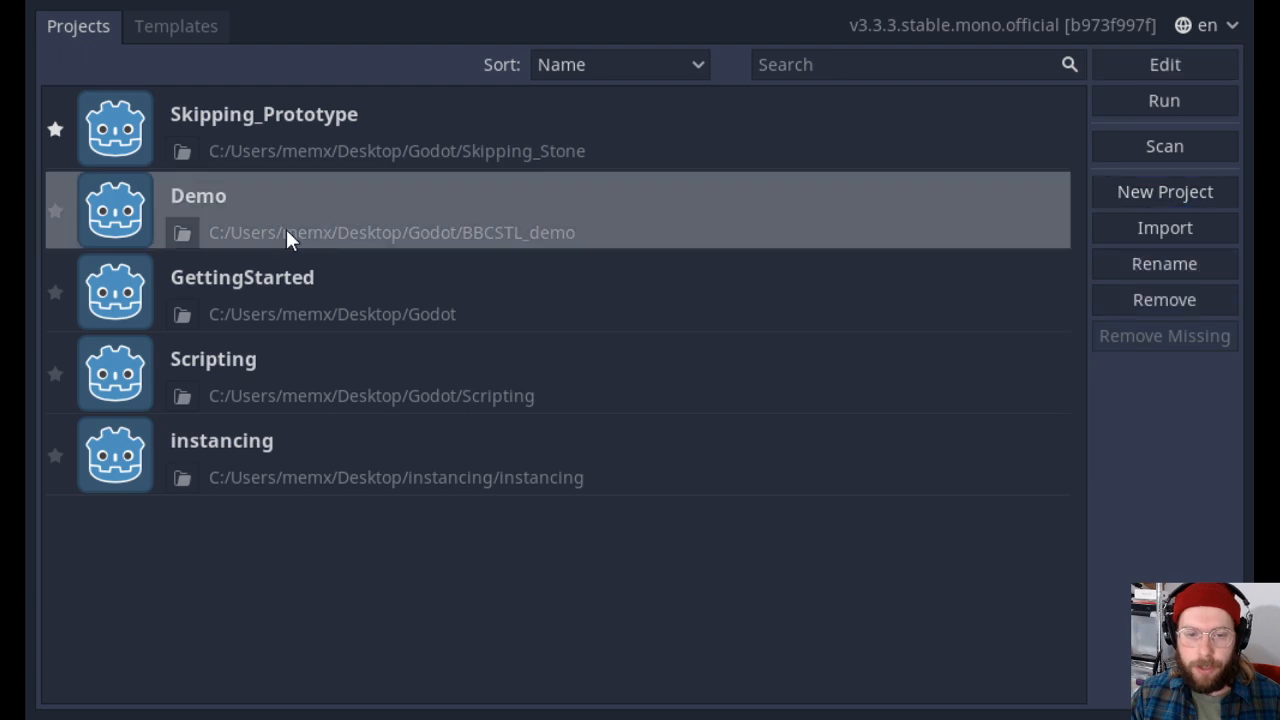
click(1148, 62)
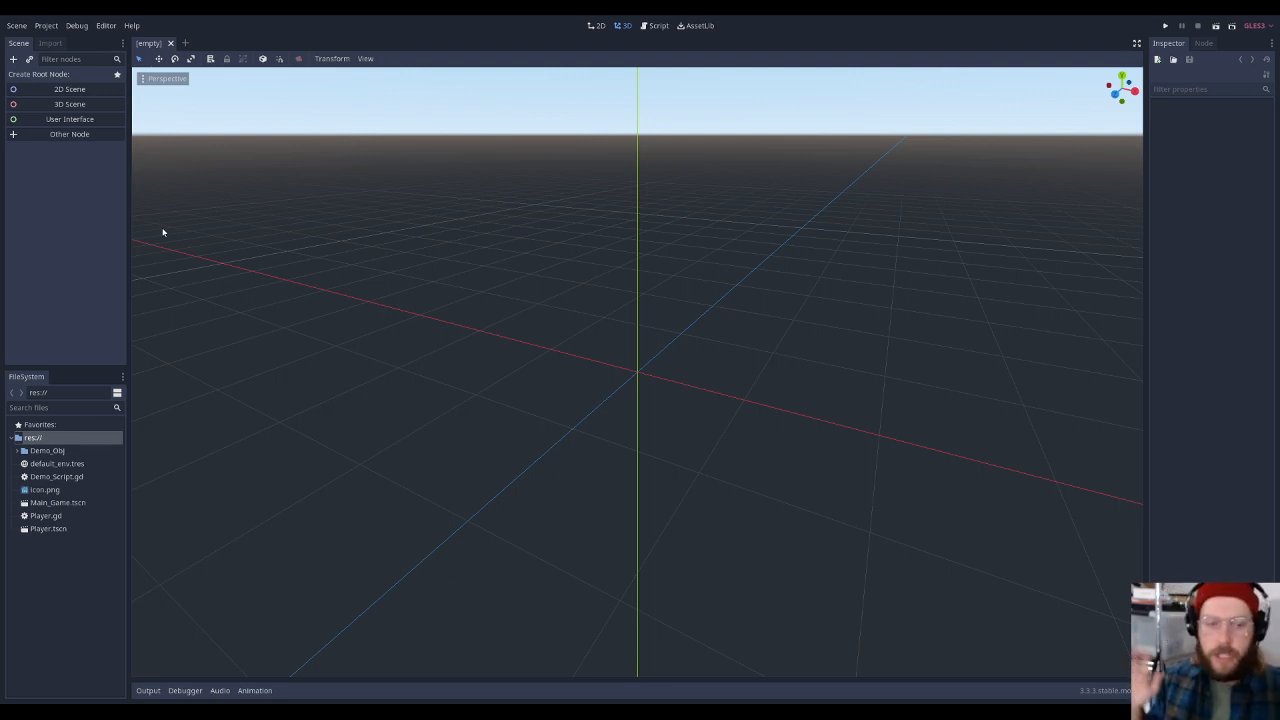
double_click(60, 502)
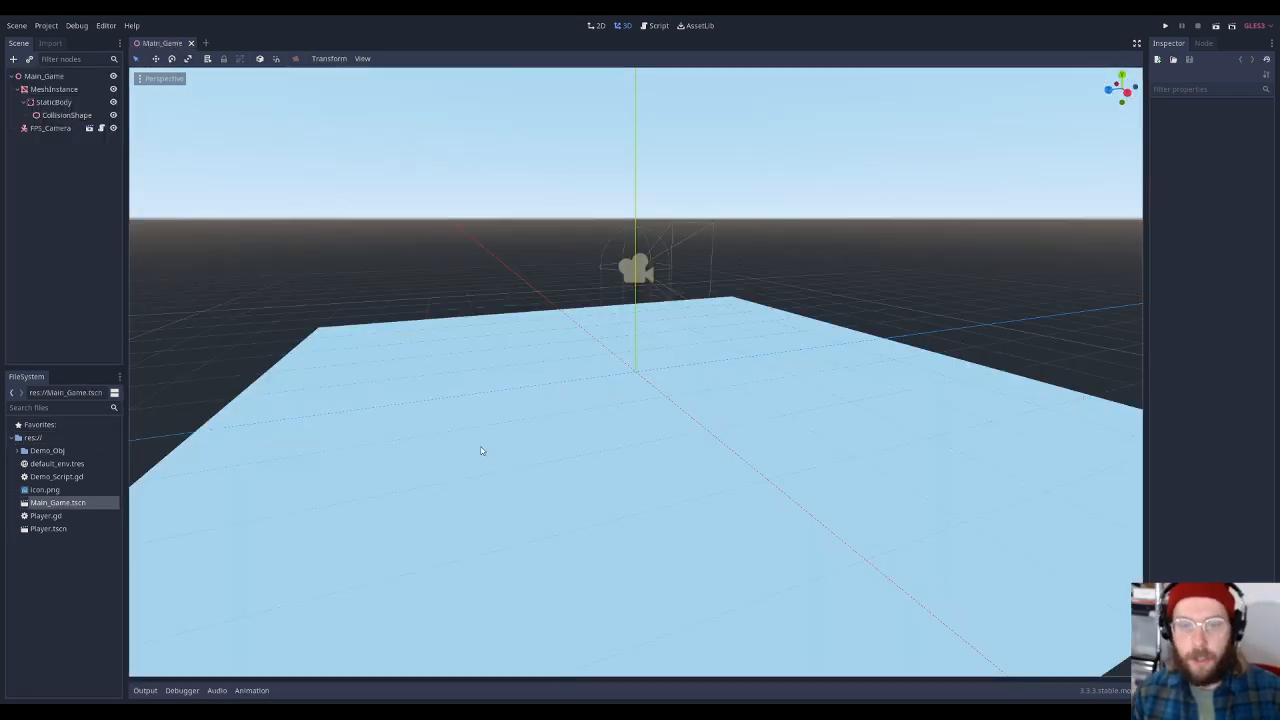
Examine the properties of the scene's nodes: Main_Game, MeshInstance, StaticBody, CollisionShape and FPS_Camera, finishing with MeshInstance selected
click(43, 77)
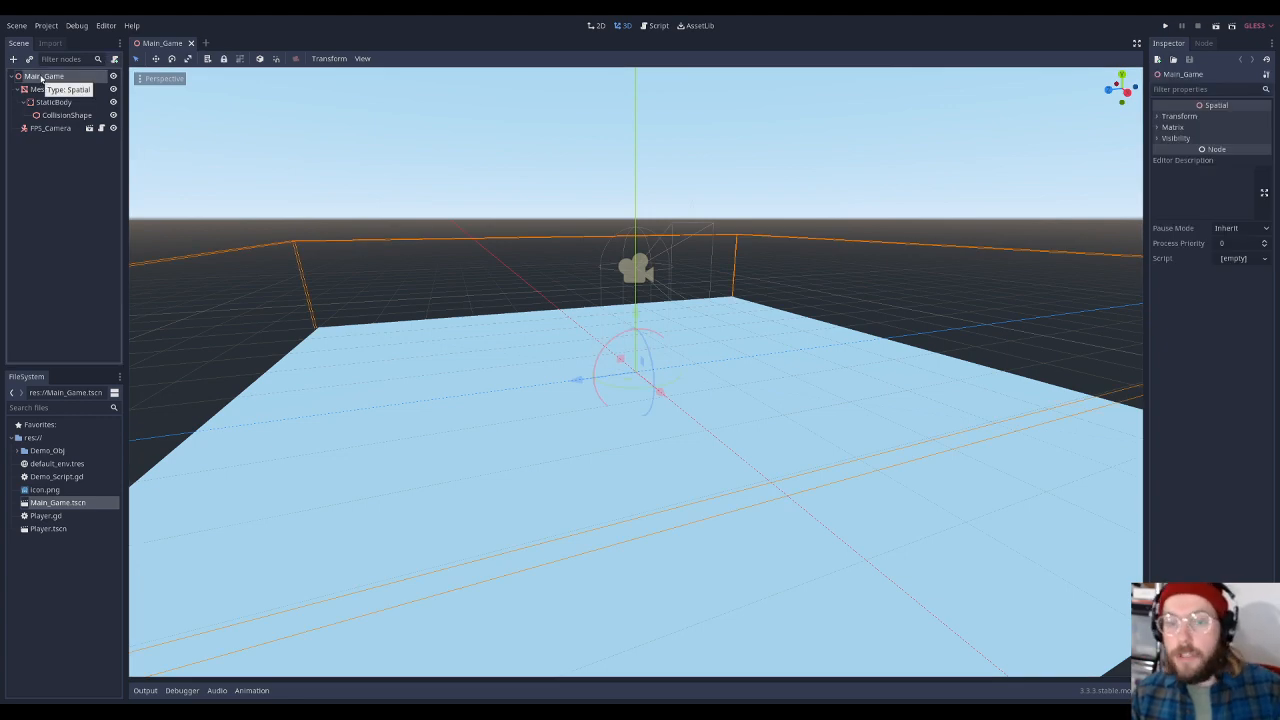
click(44, 90)
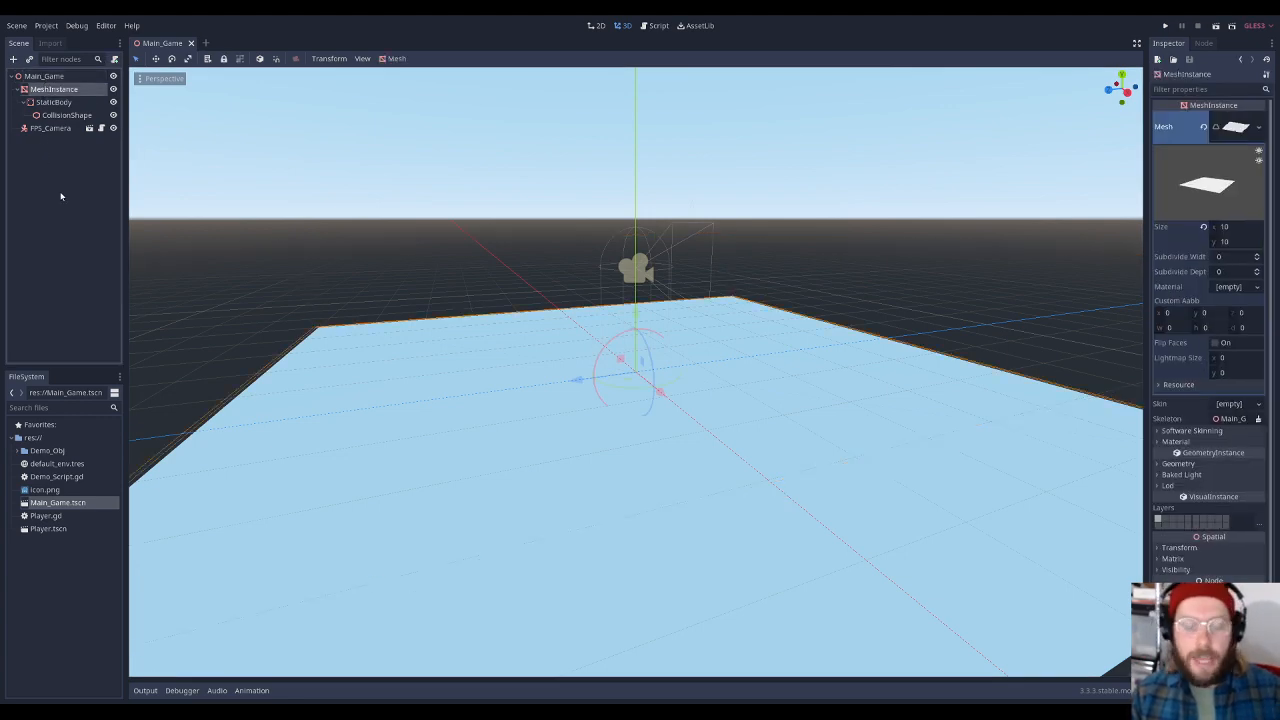
click(48, 129)
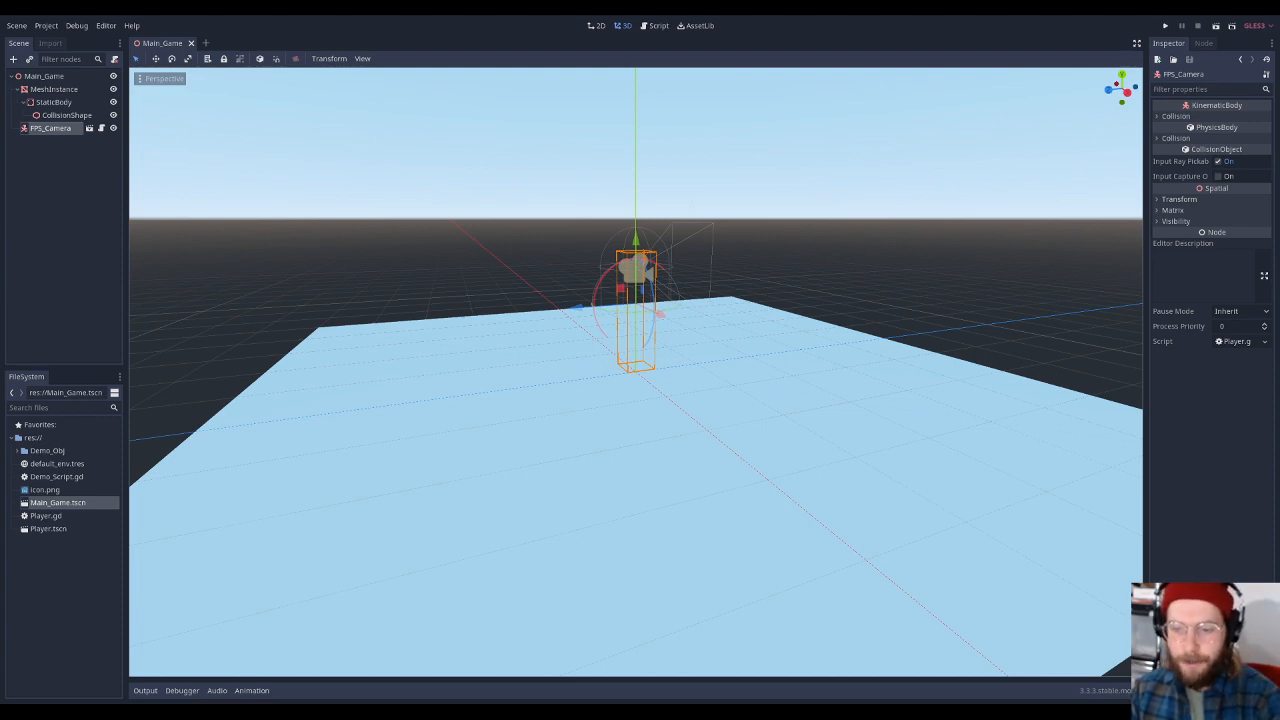
click(56, 213)
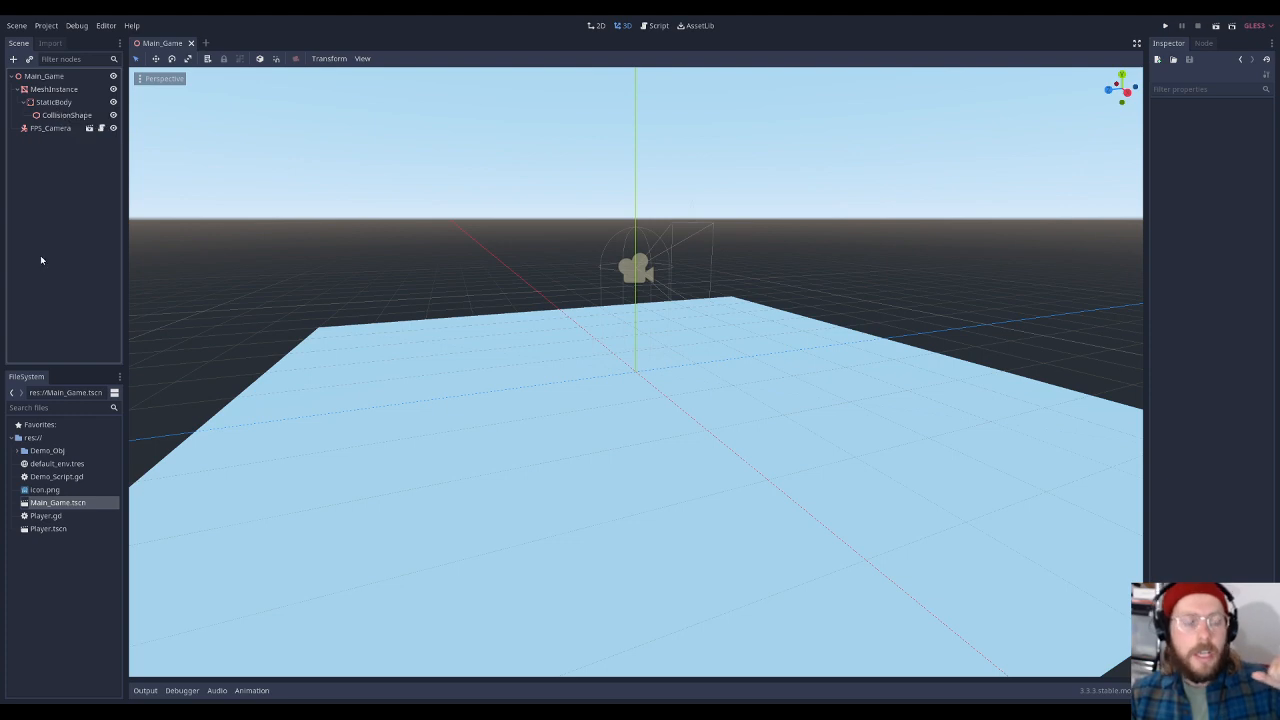
click(43, 77)
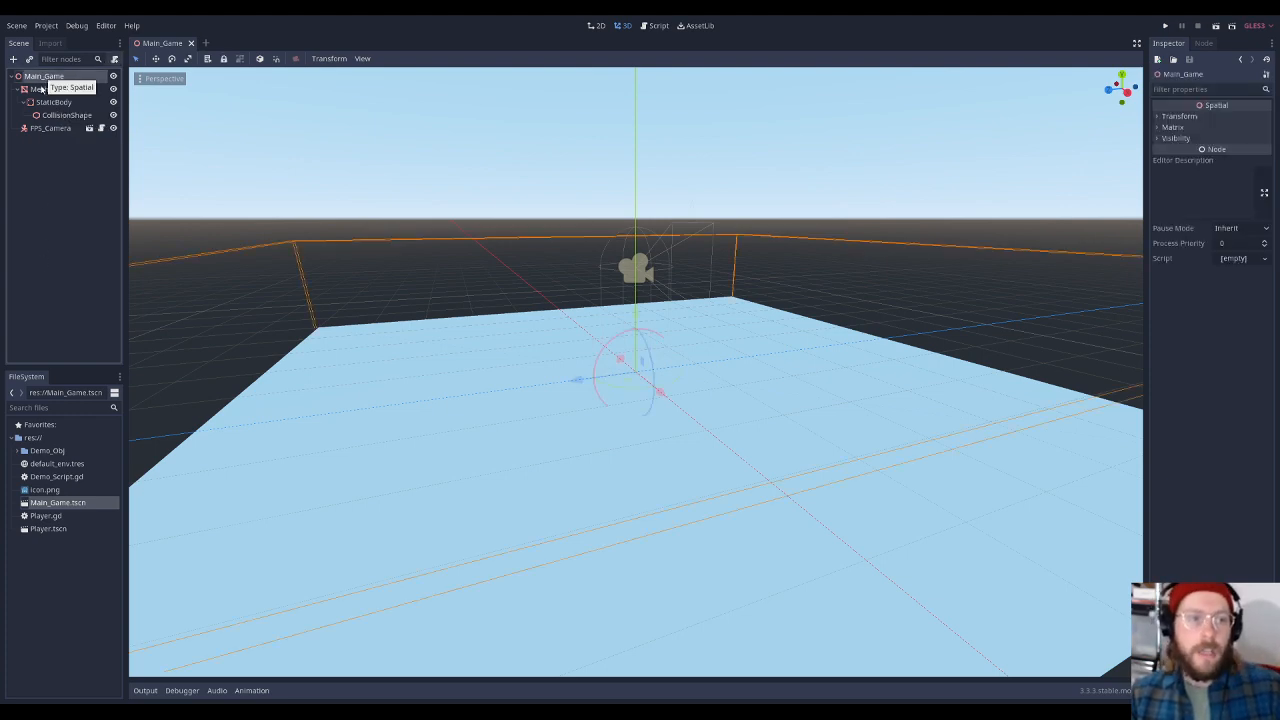
click(42, 90)
click(43, 103)
click(50, 118)
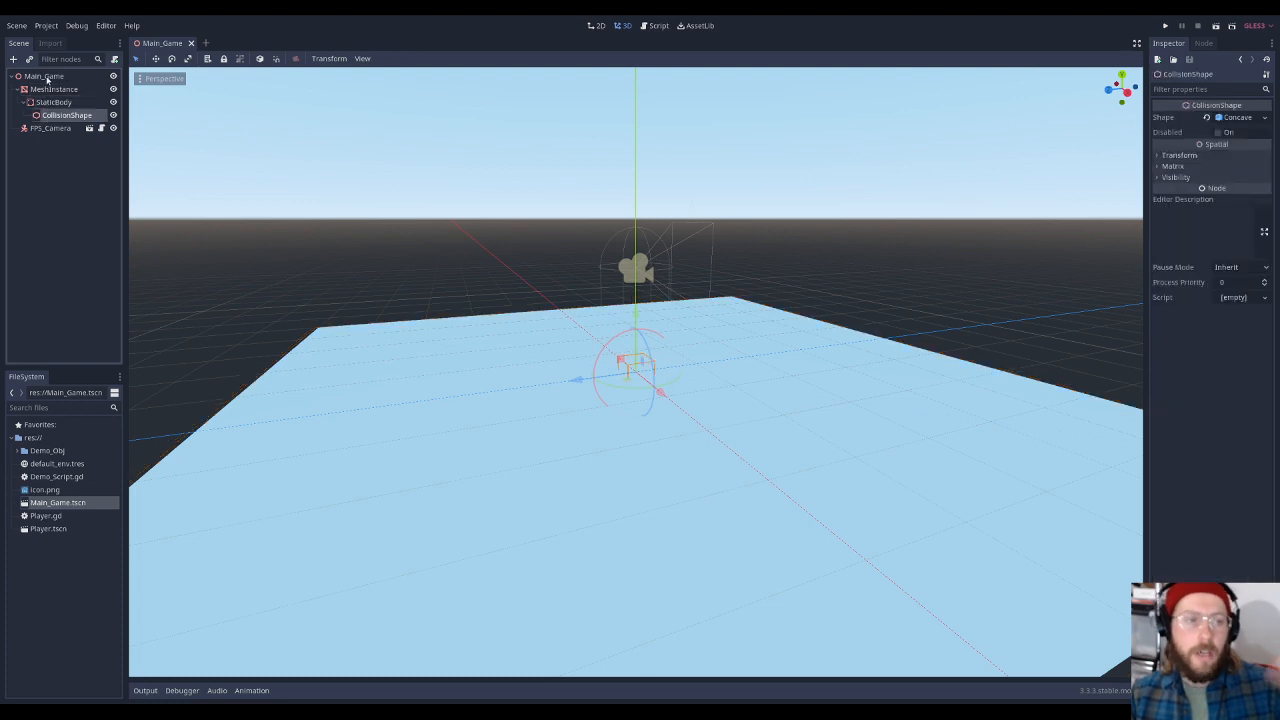
click(44, 89)
click(46, 102)
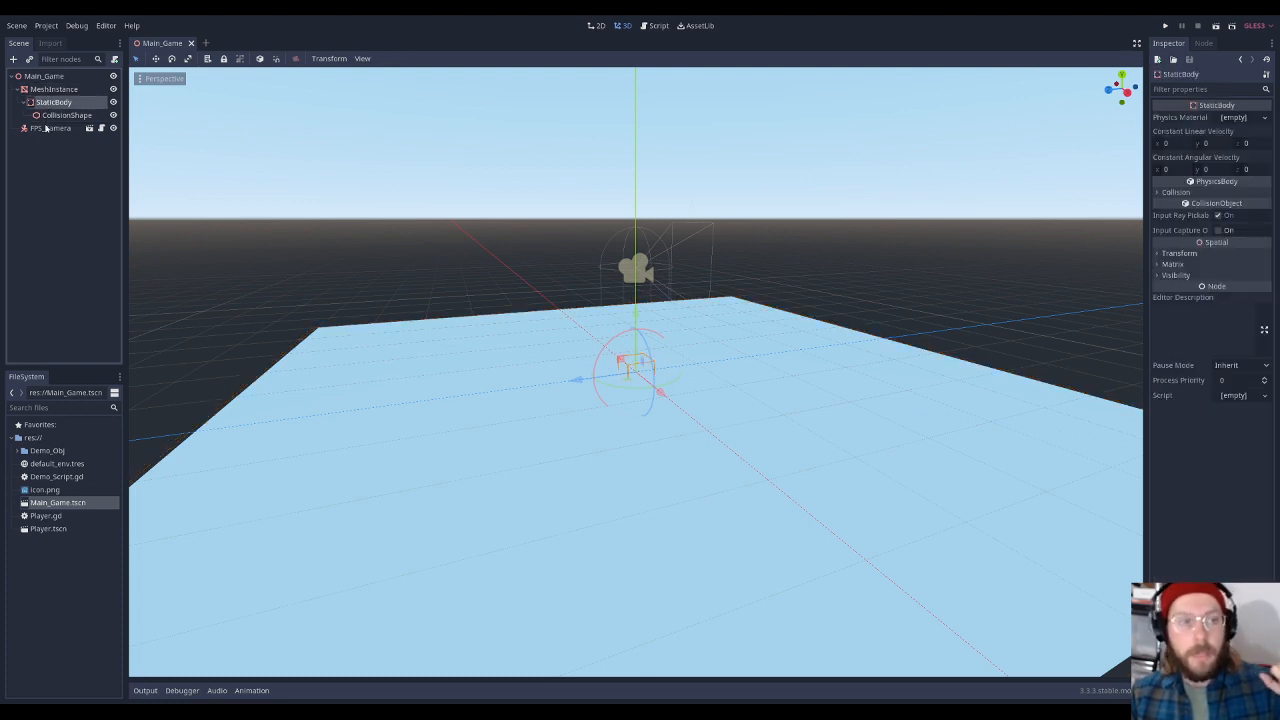
click(46, 90)
click(50, 128)
click(48, 90)
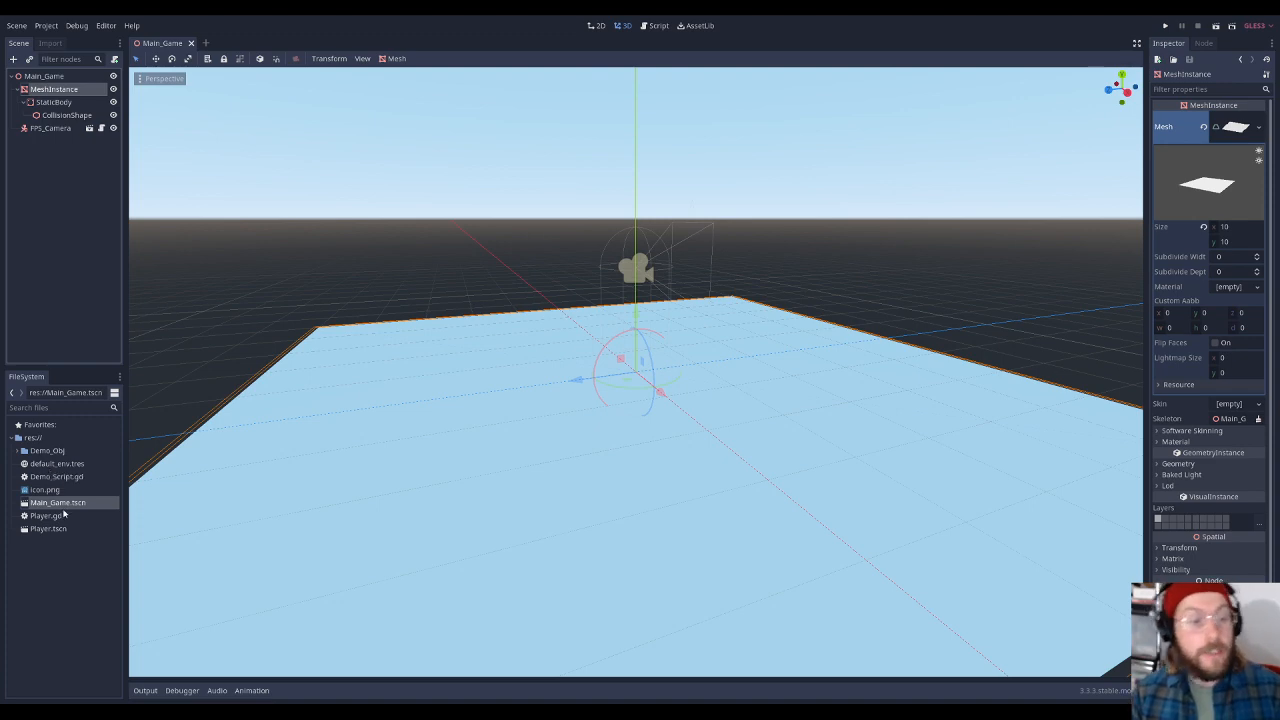
Look through the asset files in the project's Demo_Obj folder, leaving the folder collapsed
click(45, 452)
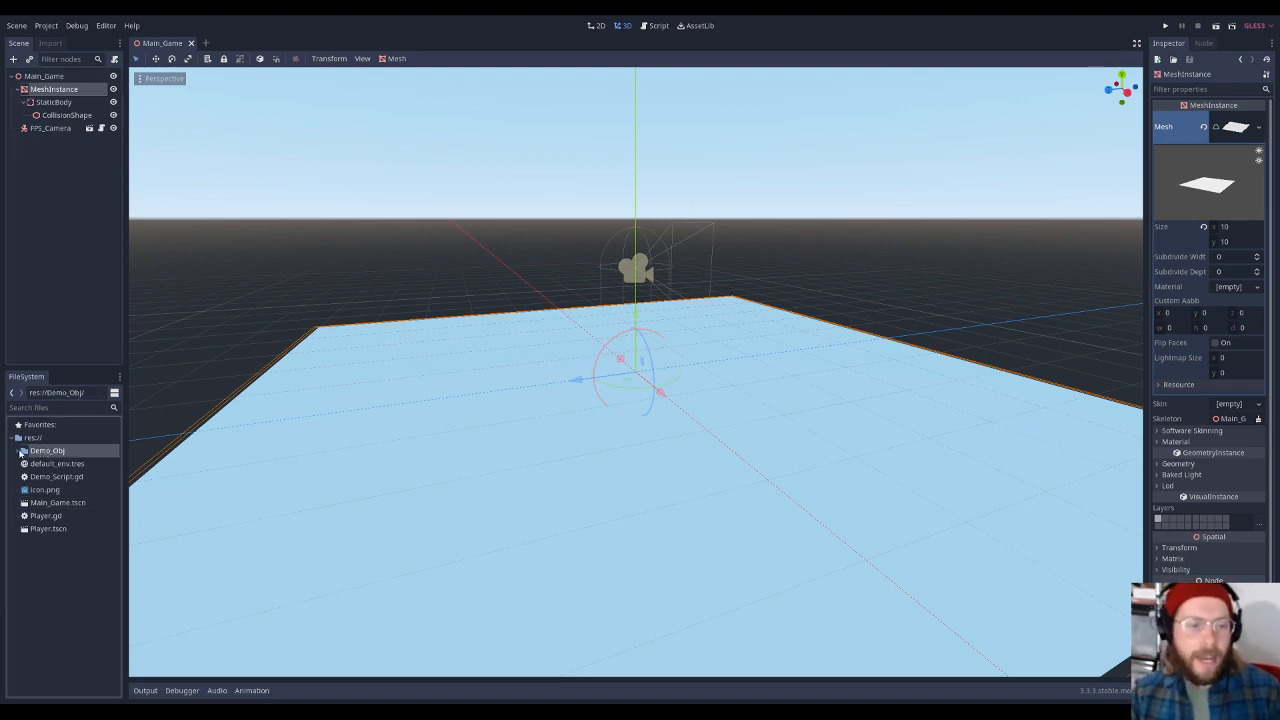
click(18, 452)
scroll(66, 632, up, 1)
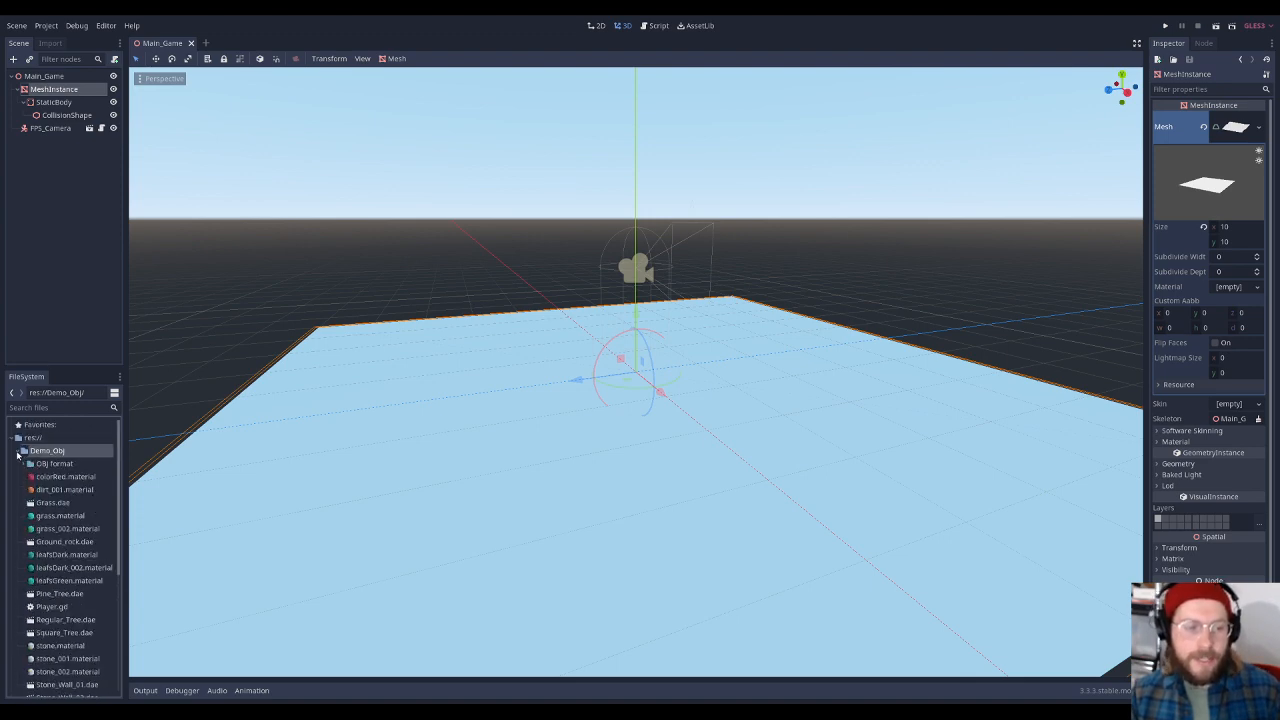
click(22, 451)
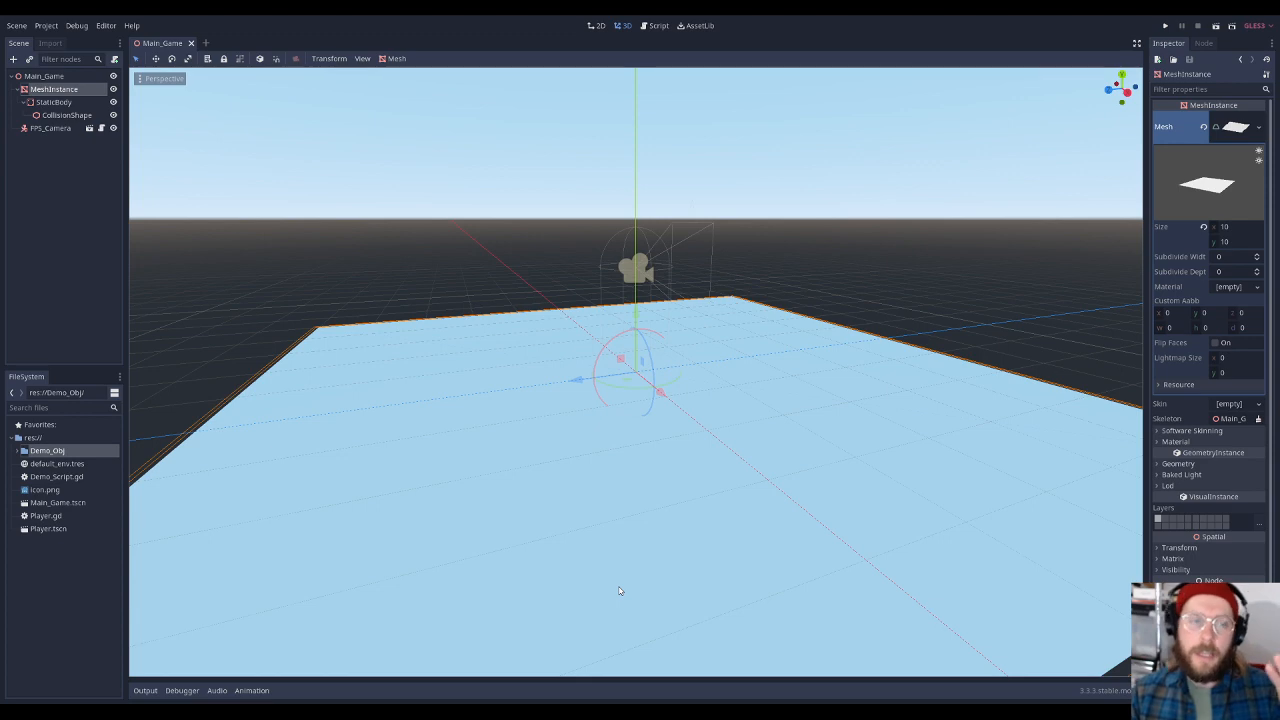
Look at the 2D, 3D and Script workspaces in turn and return to the 3D workspace
click(598, 26)
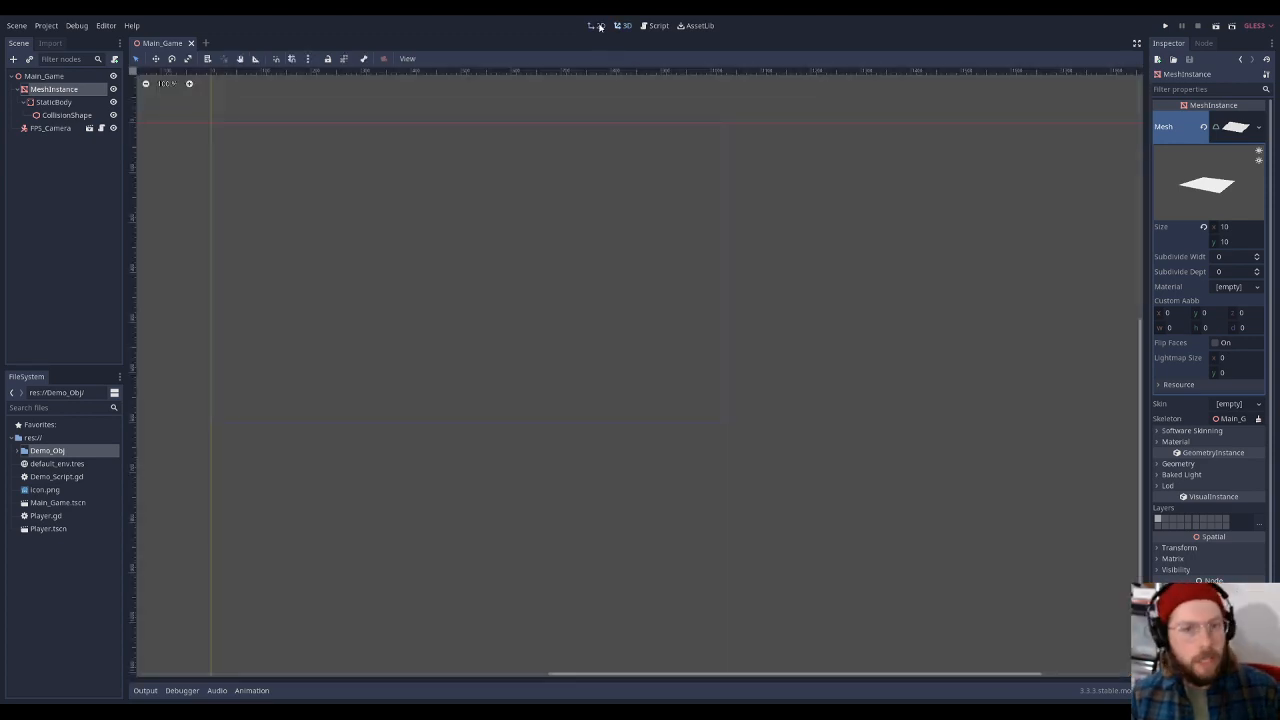
click(626, 26)
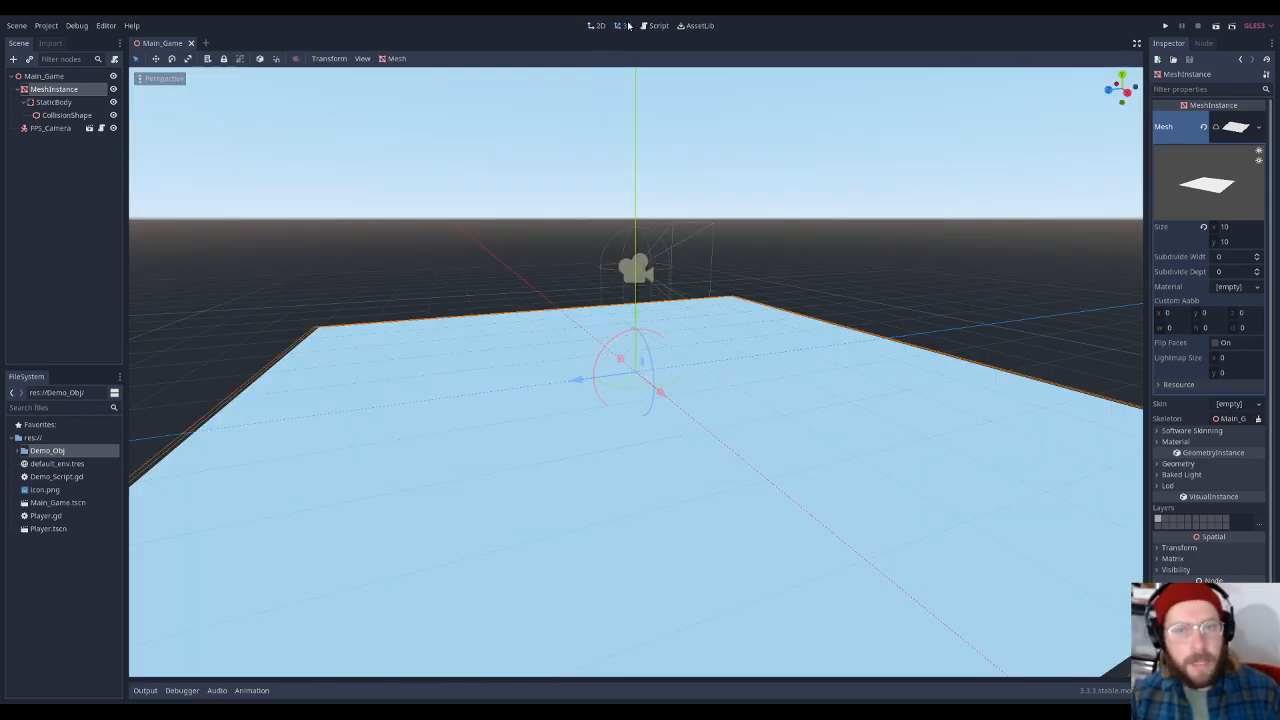
click(656, 26)
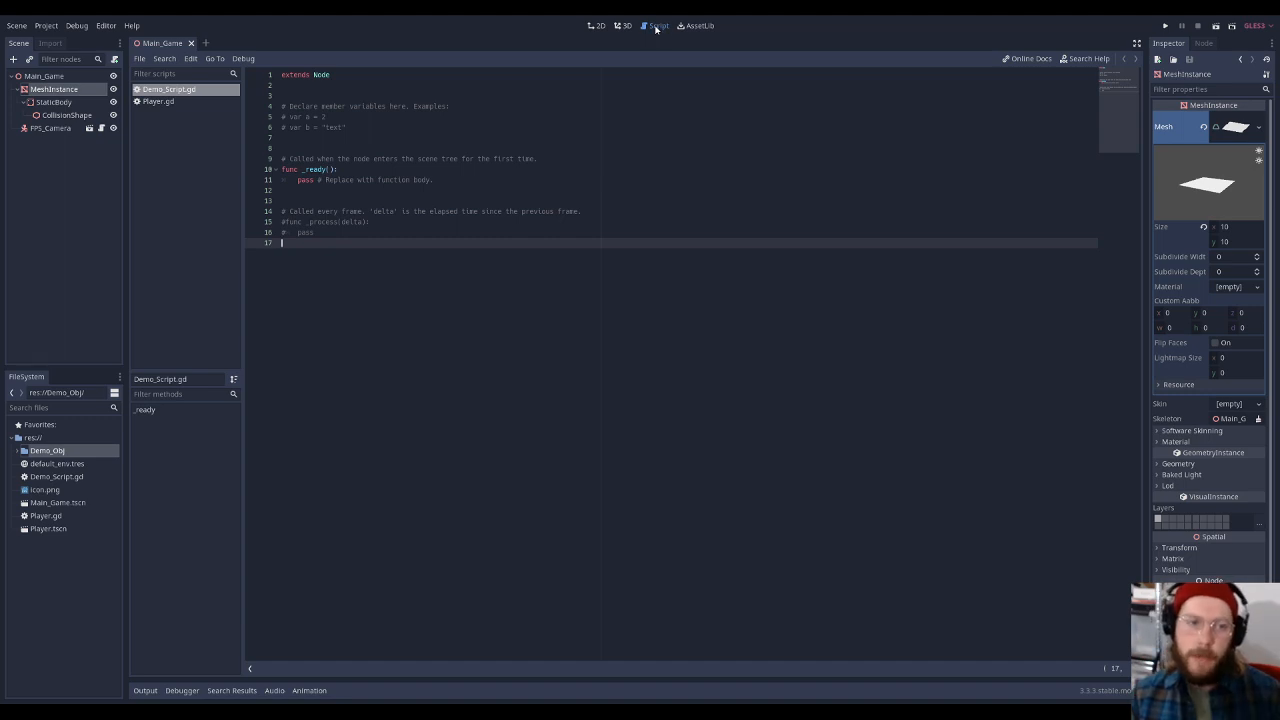
click(622, 26)
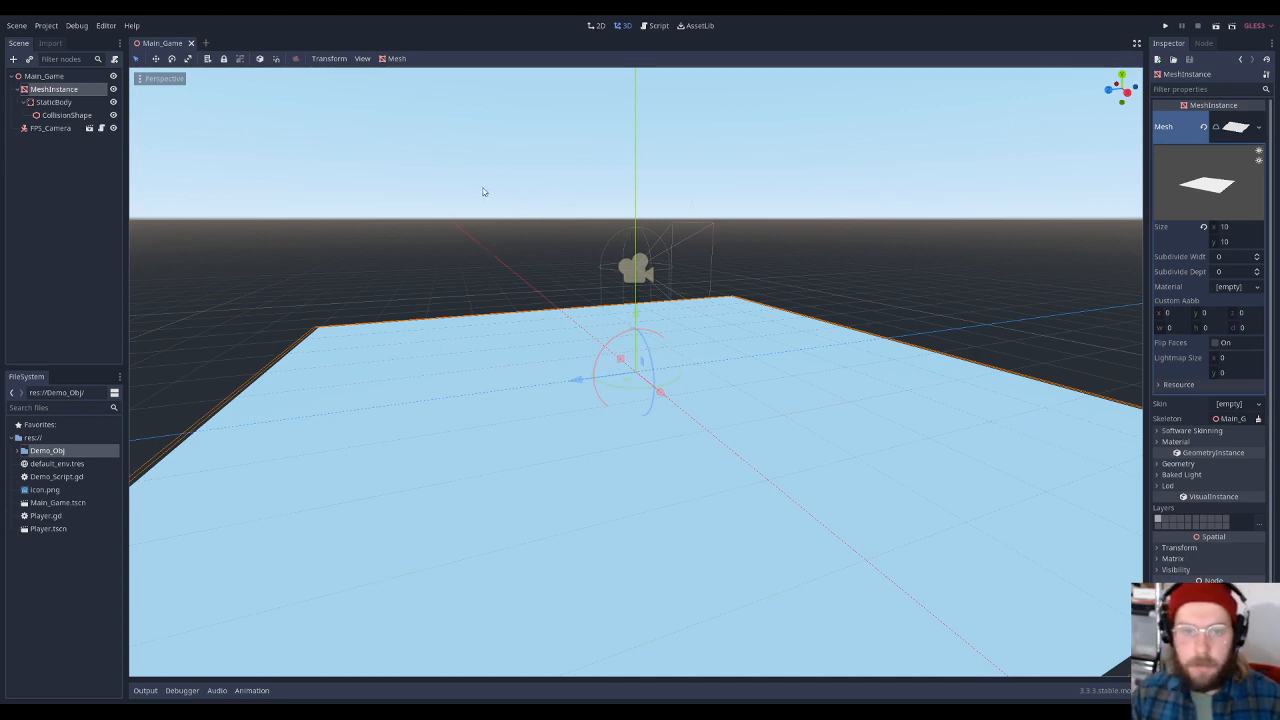
Orbit around the floor plane in the 3D viewport and zoom in and out on it
middle_drag(484, 189, 534, 209)
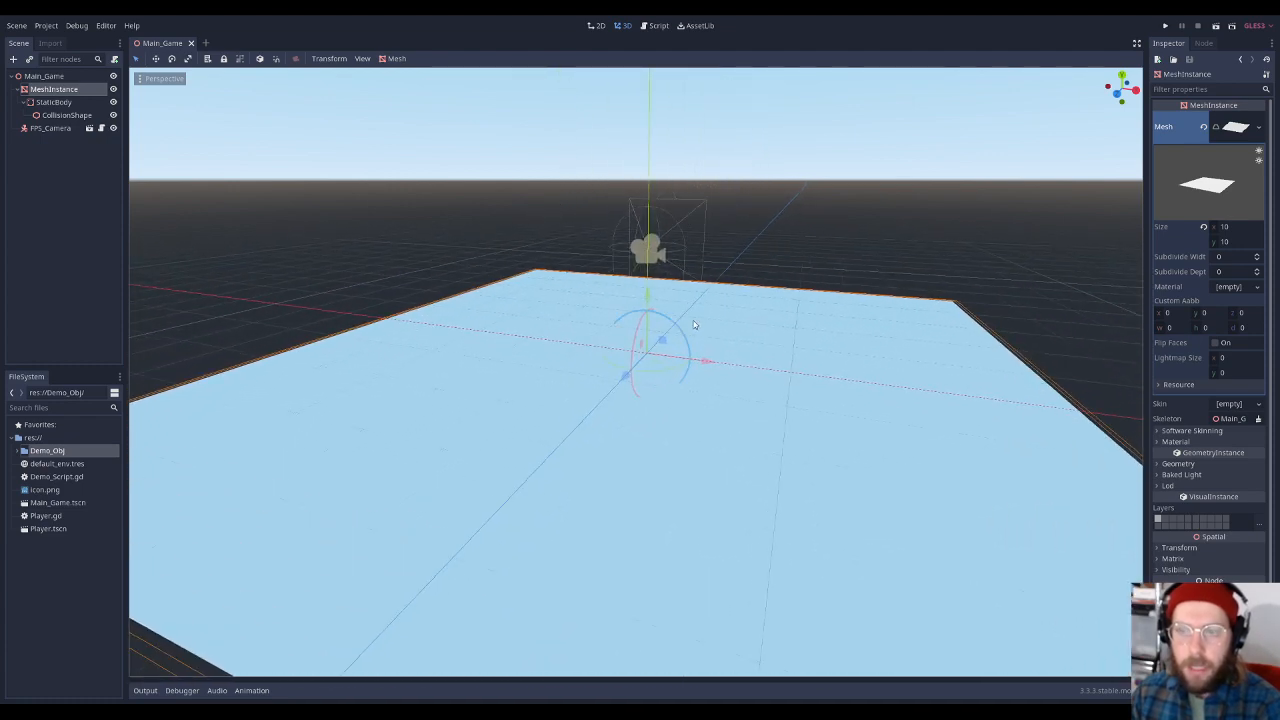
scroll(697, 323, up, 4)
scroll(697, 323, down, 3)
scroll(697, 323, up, 2)
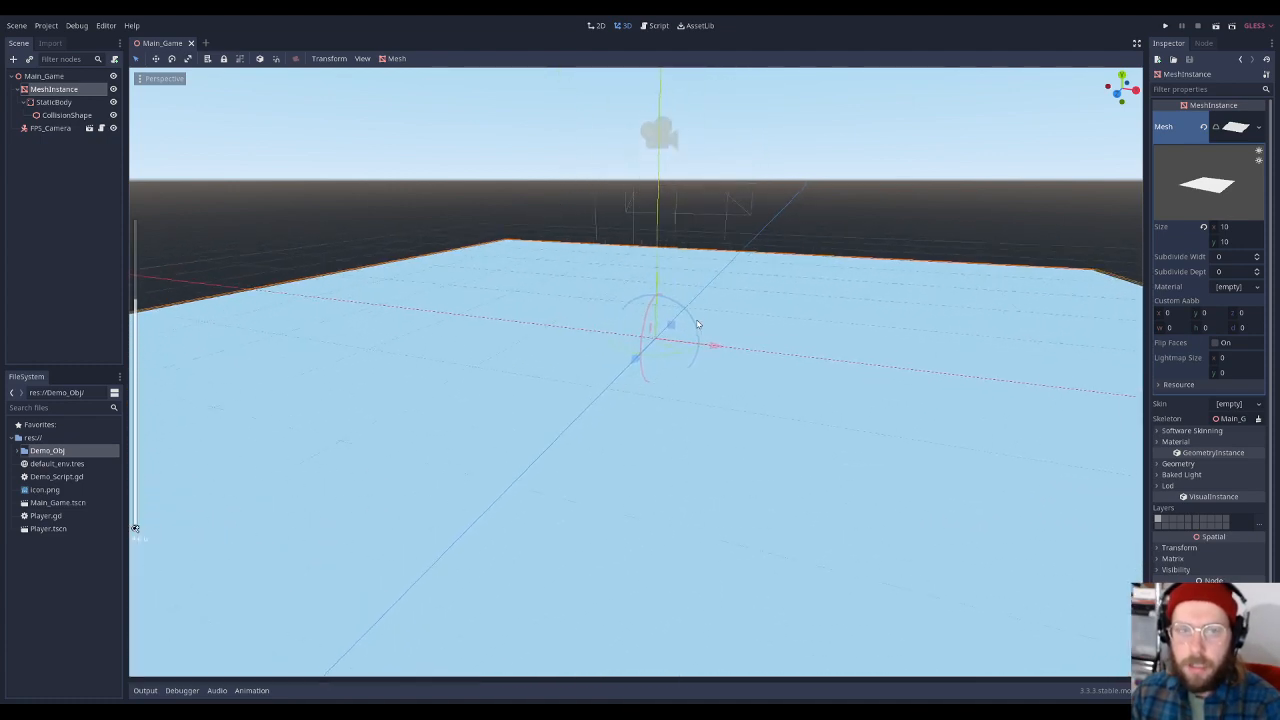
scroll(697, 323, down, 1)
scroll(697, 323, down, 3)
scroll(697, 323, up, 2)
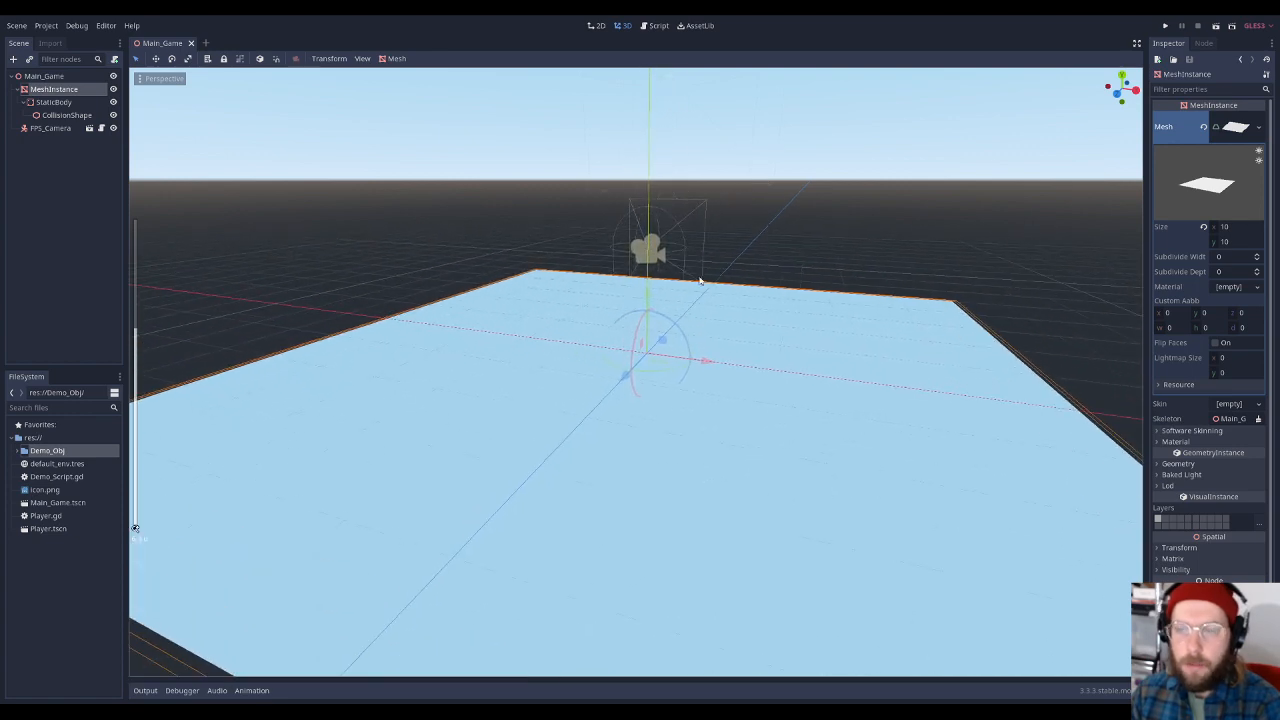
View the scene from the rear, top, right and underside, ending in an angled perspective view
mouse_move(1128, 95)
mouse_down()
mouse_move(1098, 91)
mouse_move(1126, 61)
mouse_move(1136, 93)
mouse_move(1080, 128)
mouse_move(1082, 82)
mouse_move(1117, 85)
mouse_move(1088, 73)
mouse_move(1080, 85)
mouse_move(1130, 103)
mouse_up()
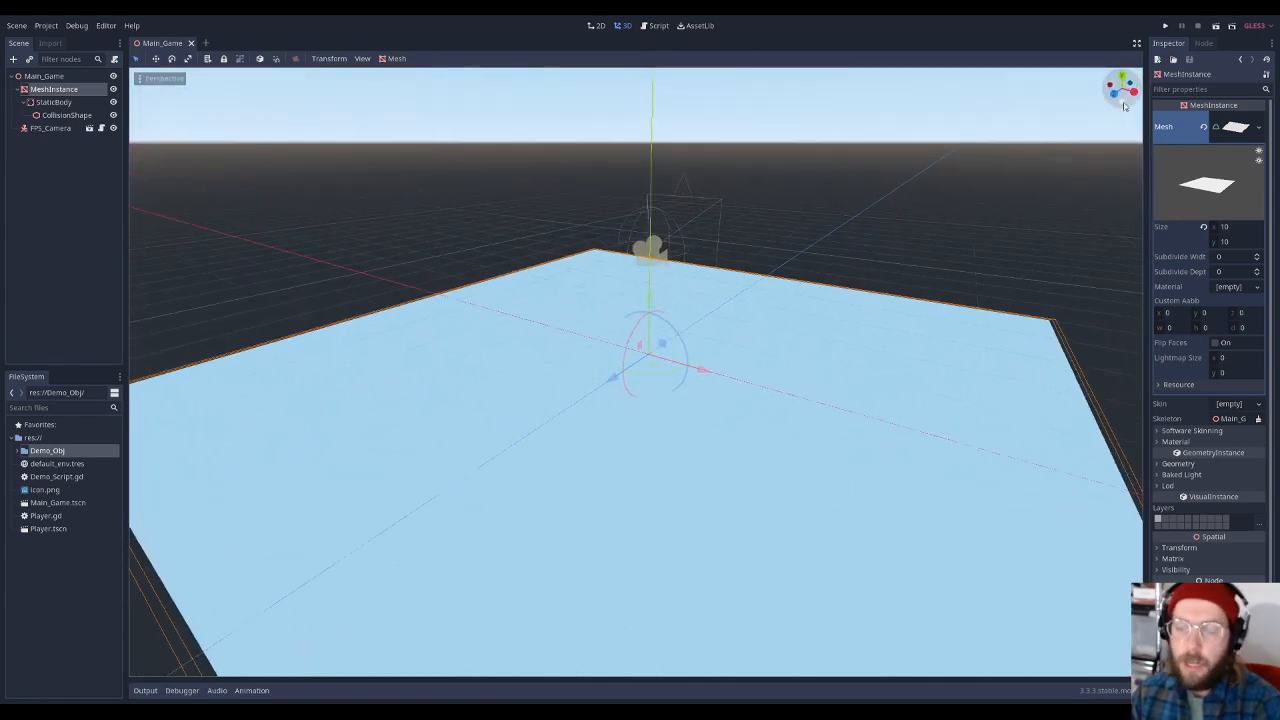
click(1117, 97)
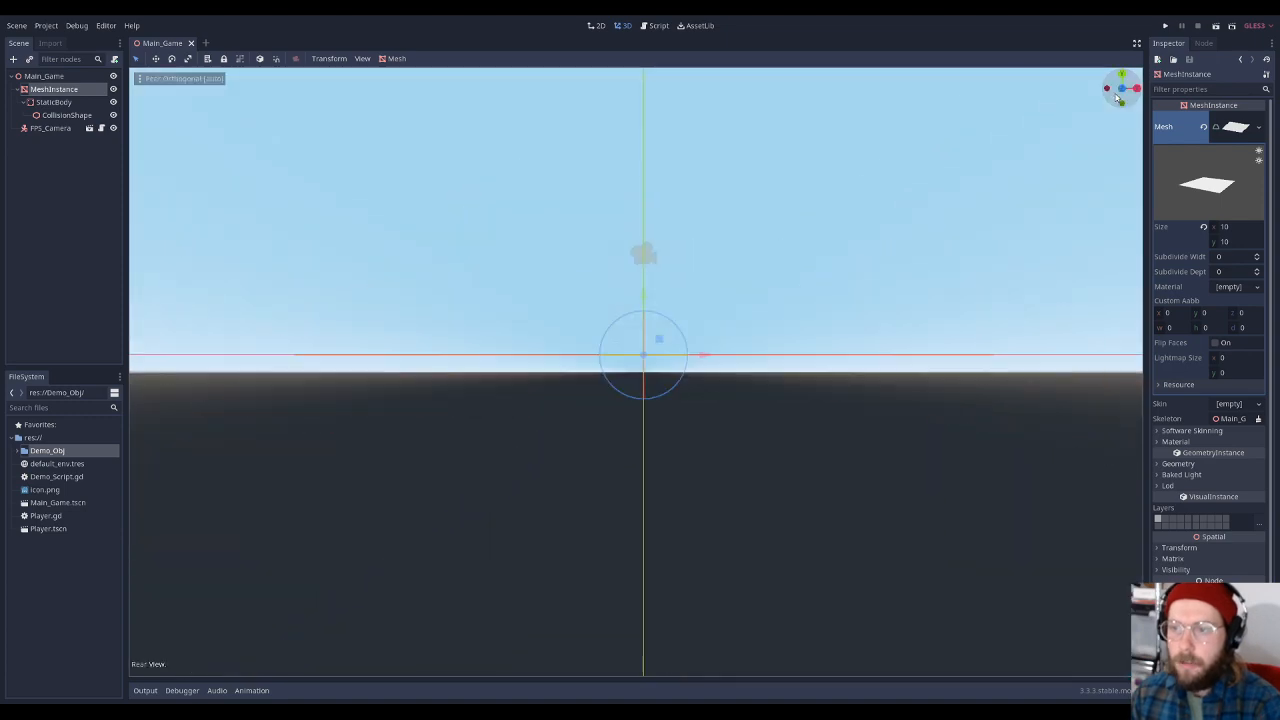
click(1122, 76)
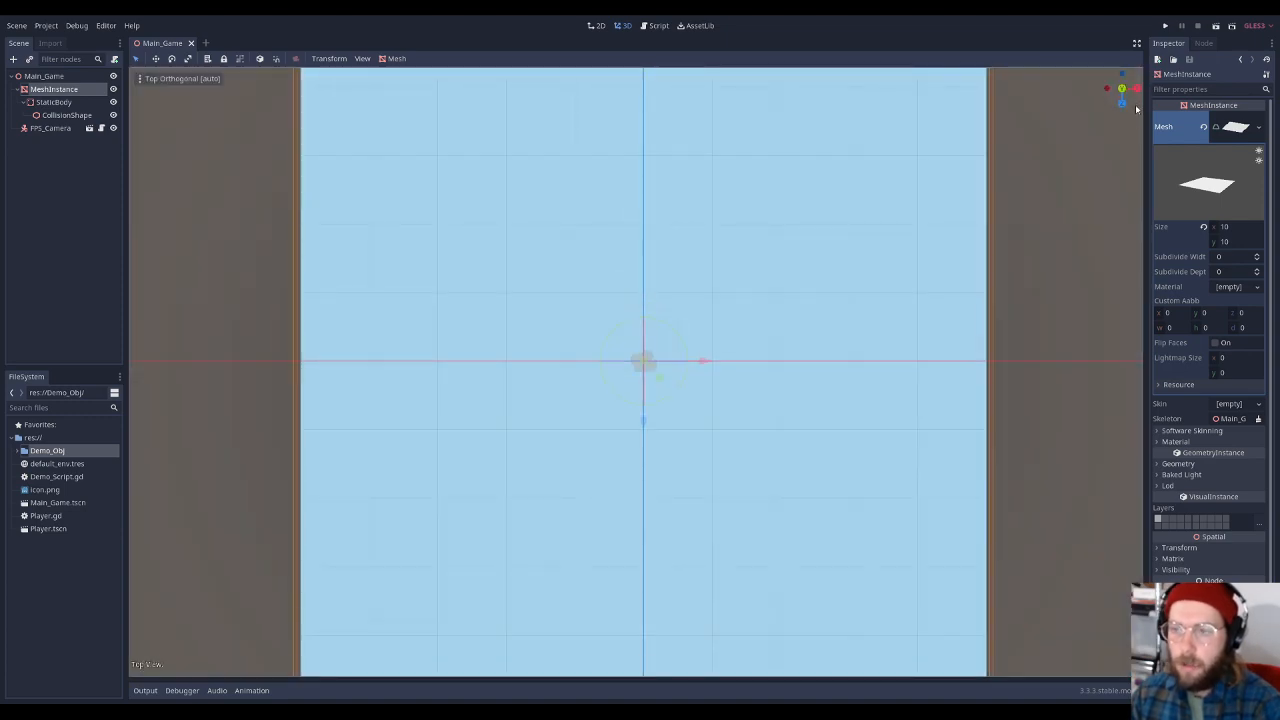
click(1137, 88)
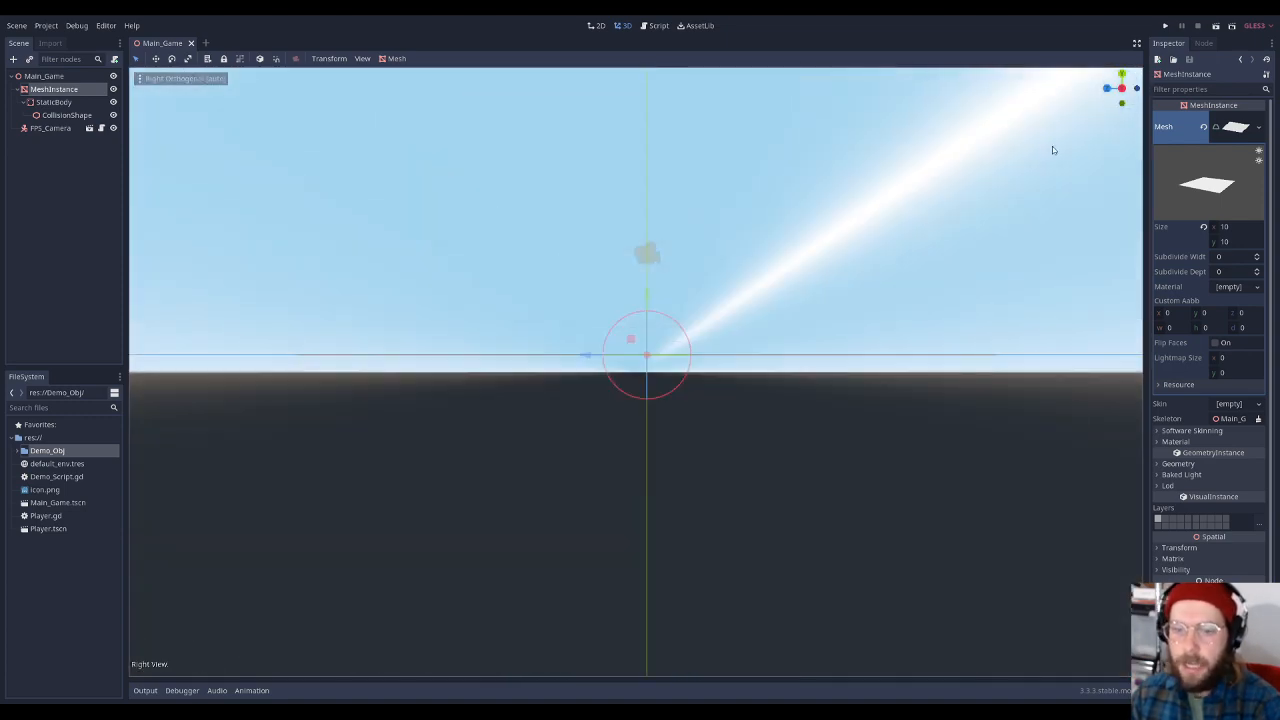
click(1122, 104)
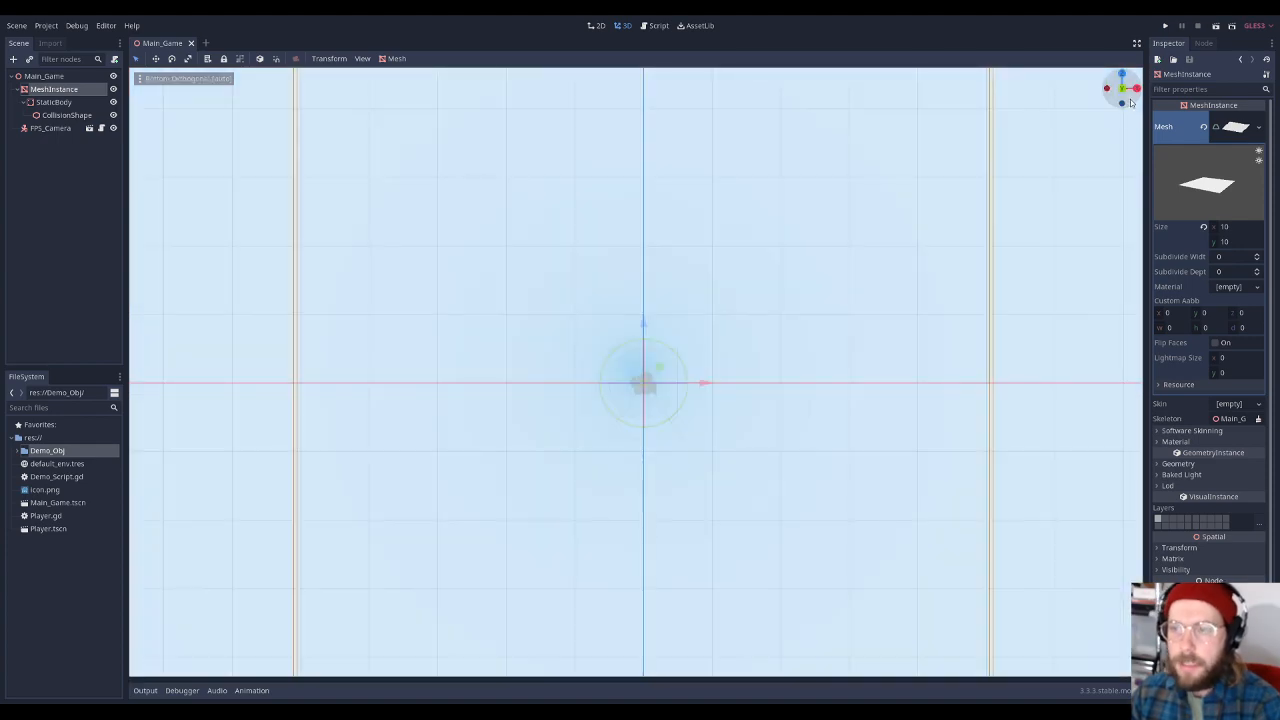
drag(1131, 103, 1008, 388)
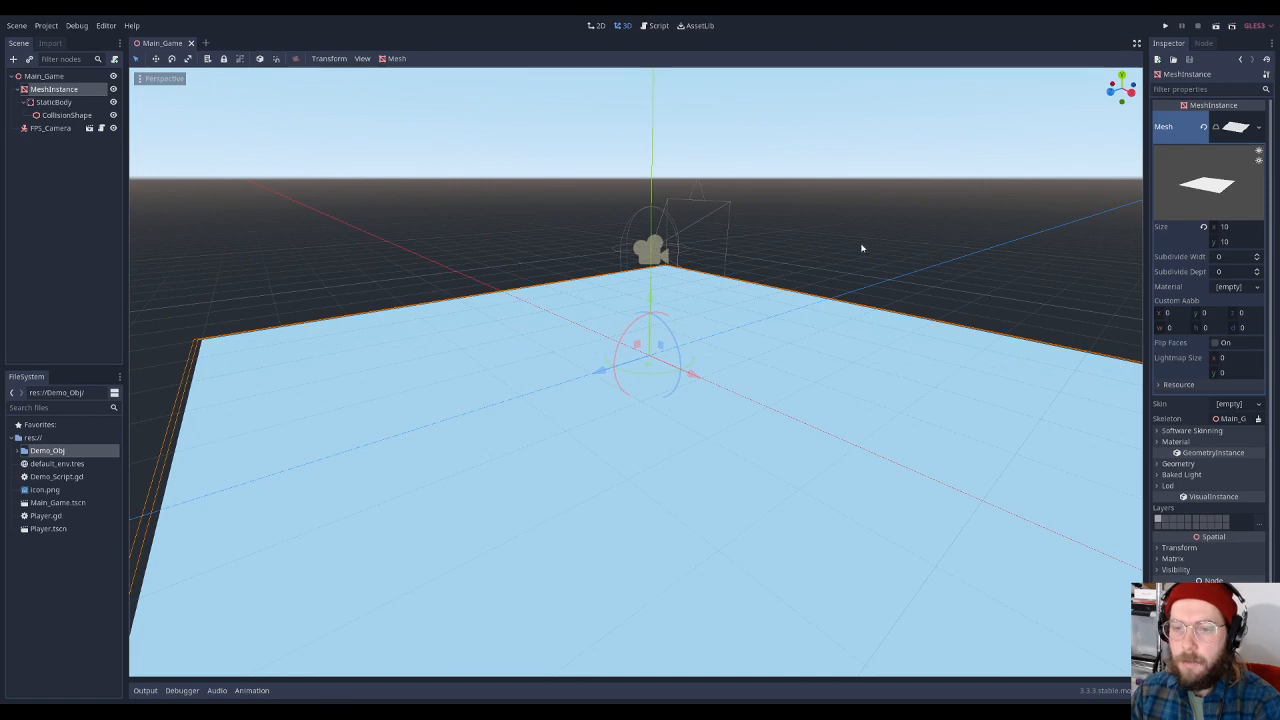
Inspect the floor plane and camera from slightly different angles by panning, rotating and zooming the perspective view
middle_drag(903, 251, 859, 229)
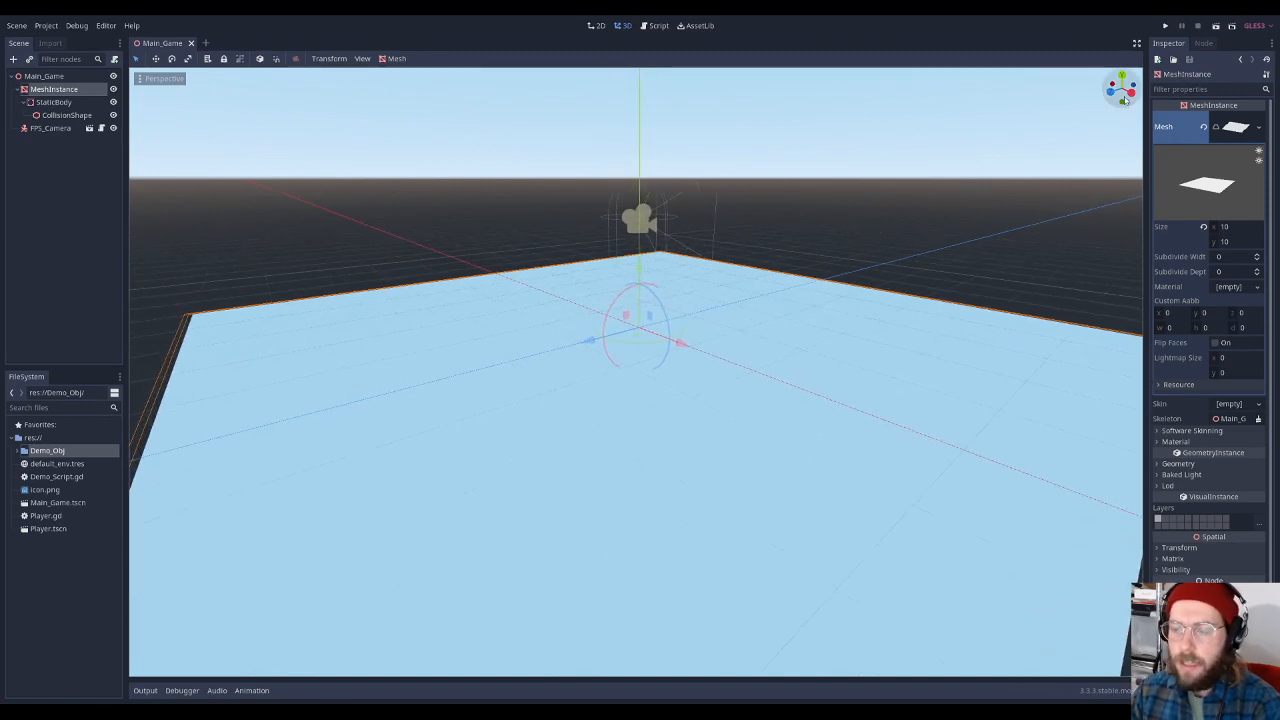
drag(1125, 97, 1123, 100)
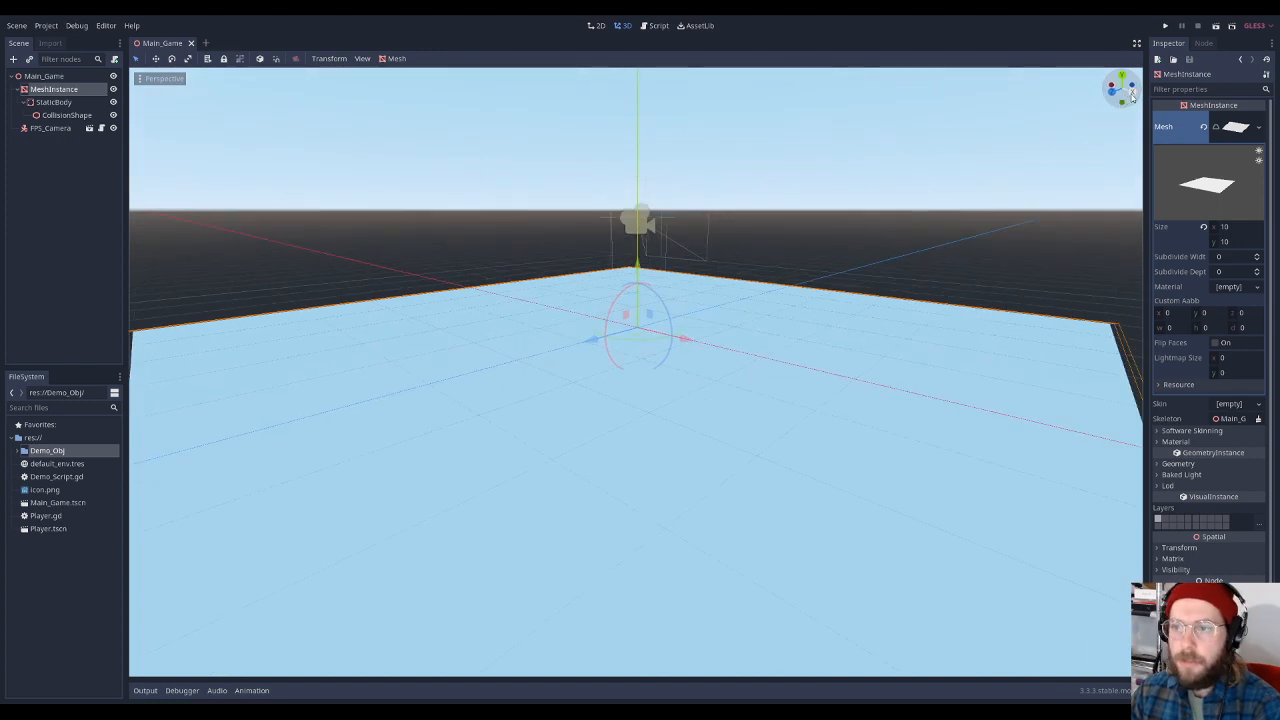
mouse_move(1130, 93)
mouse_down()
mouse_move(1060, 101)
mouse_move(1086, 83)
mouse_move(1118, 99)
mouse_up()
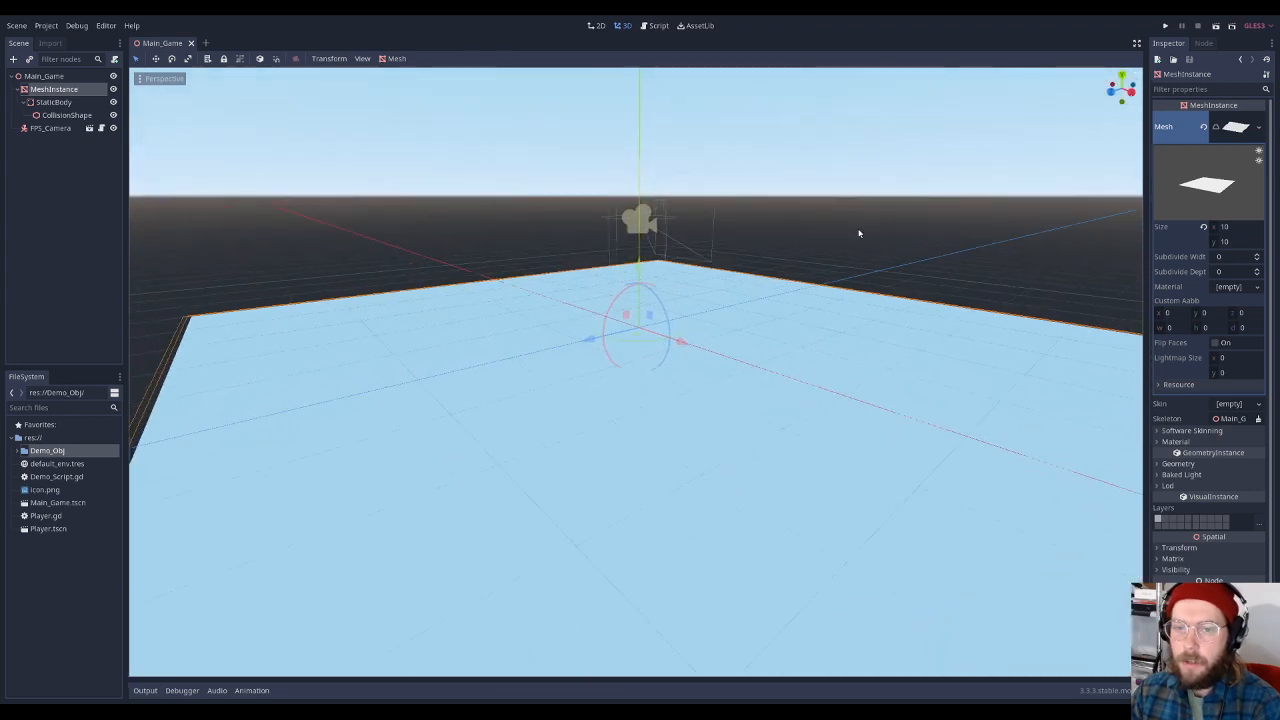
scroll(627, 301, down, 3)
scroll(626, 301, up, 3)
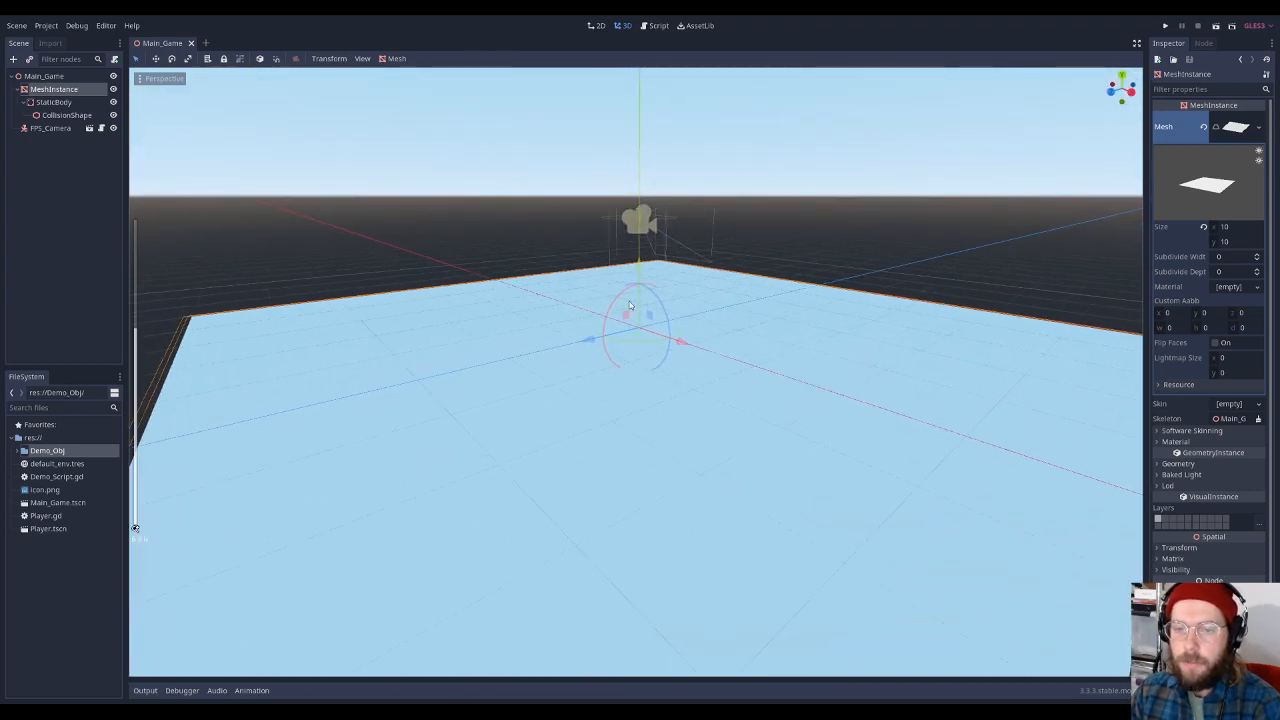
shift+middle_drag(670, 297, 654, 338)
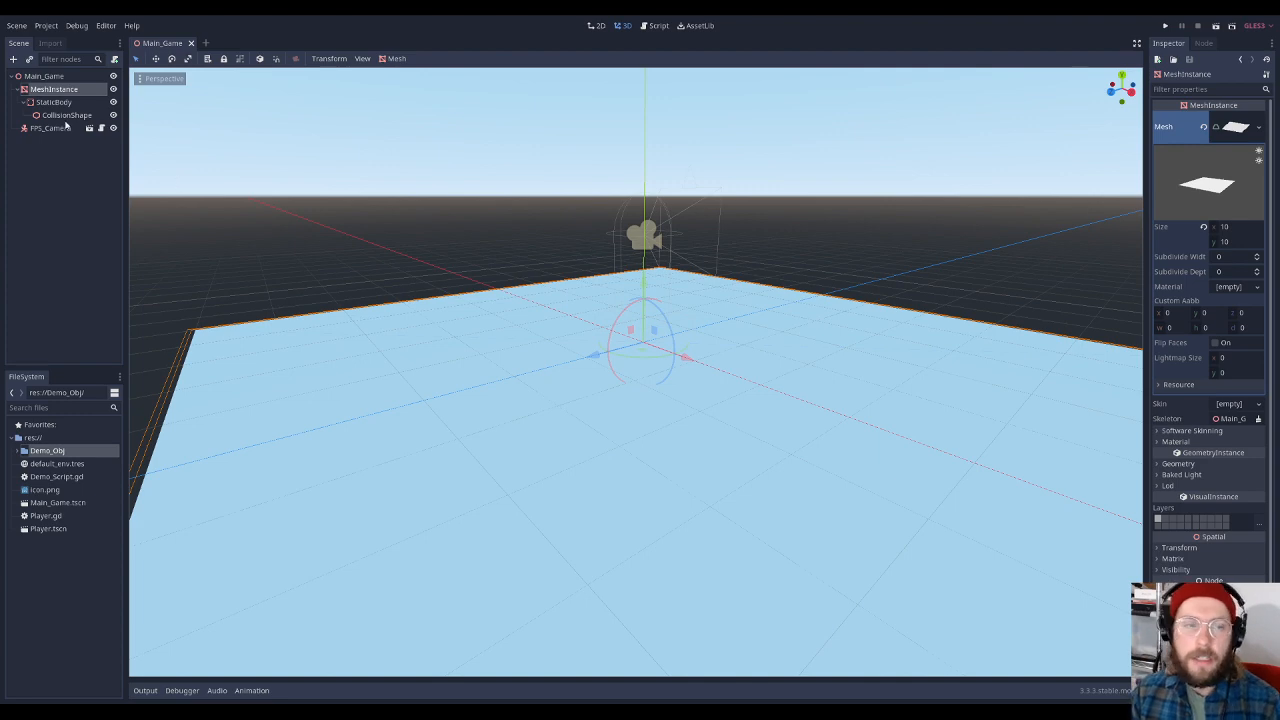
Examine the Main_Game, MeshInstance, StaticBody, CollisionShape and FPS_Camera nodes and their properties in the scene tree
click(45, 76)
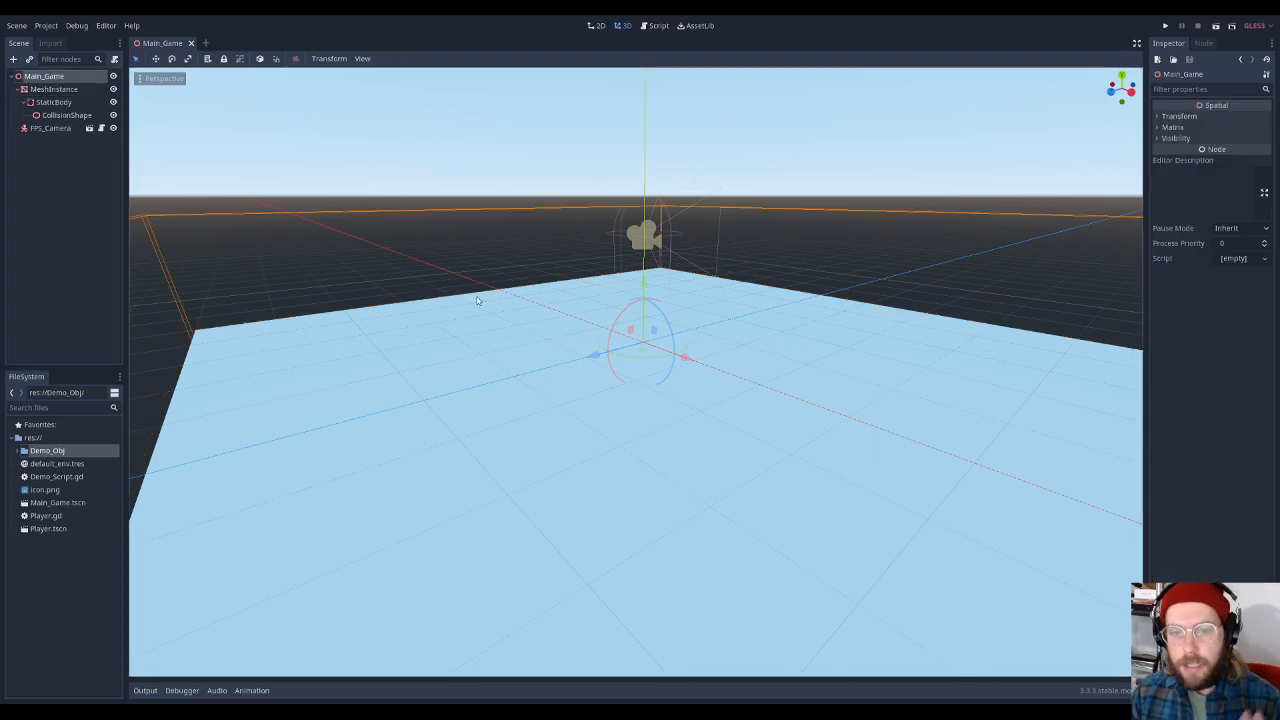
key(f)
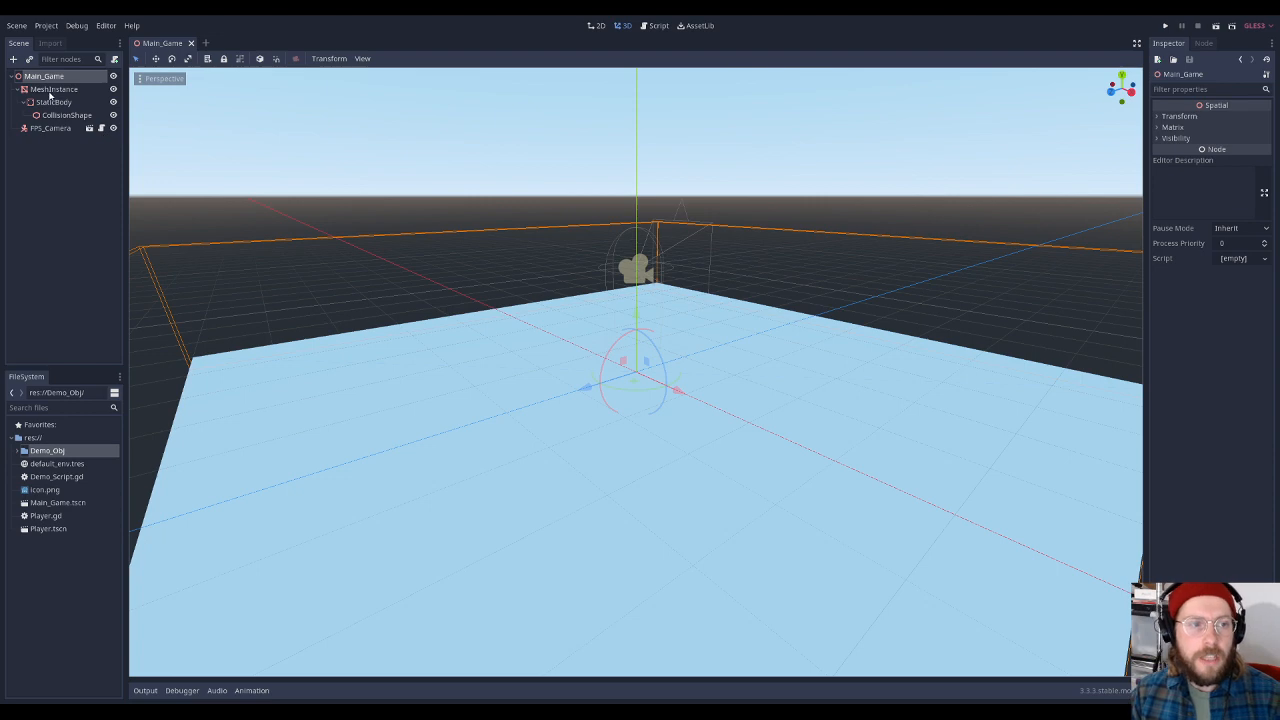
click(52, 90)
click(52, 102)
click(62, 115)
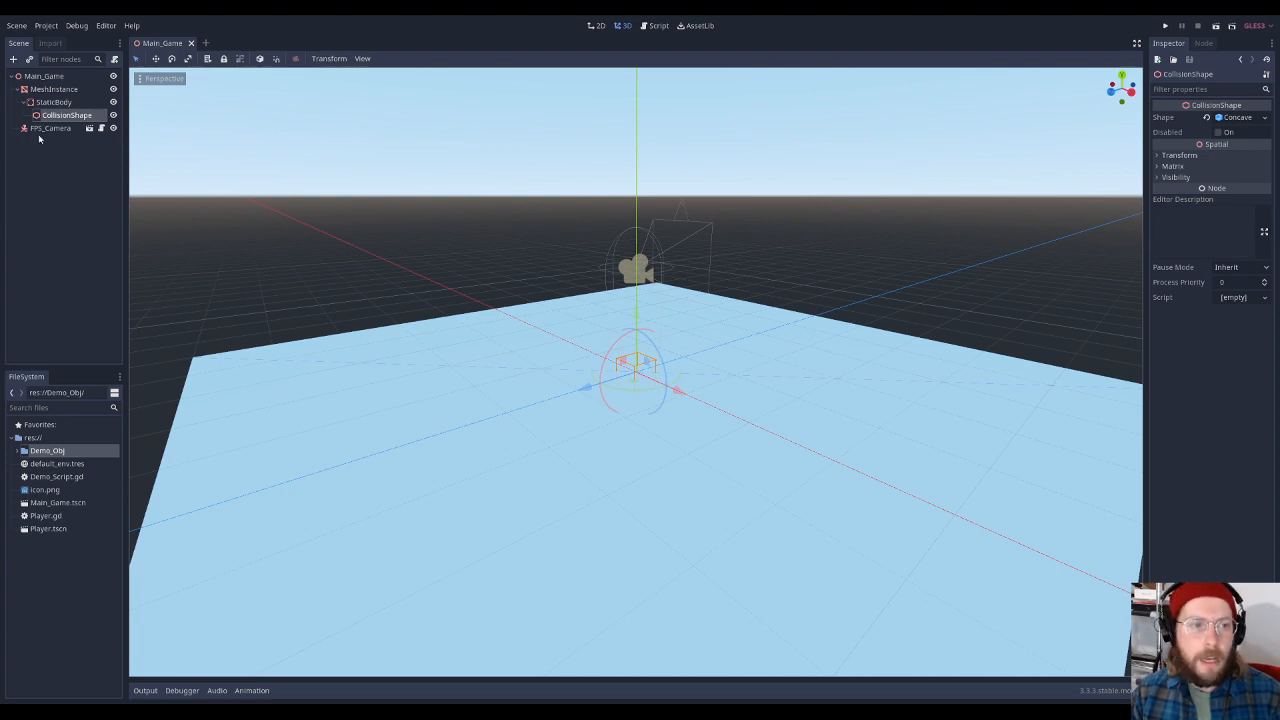
click(49, 89)
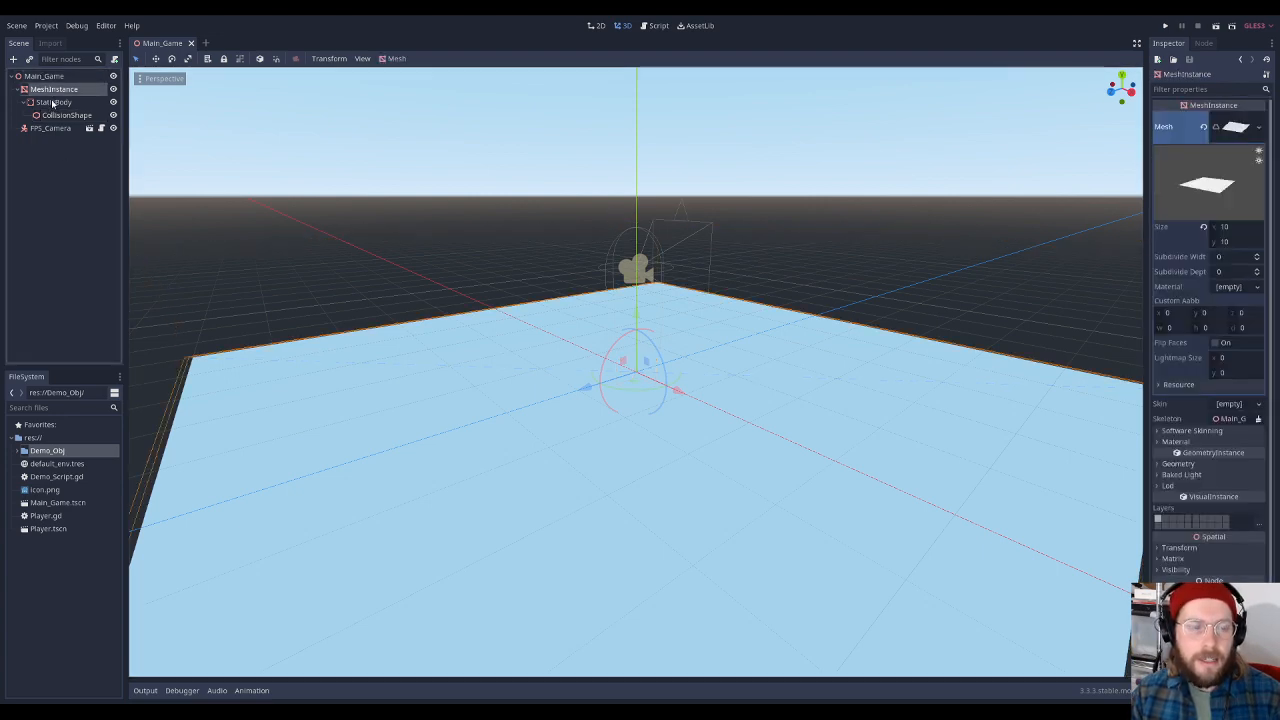
click(54, 103)
click(56, 116)
click(54, 128)
click(52, 77)
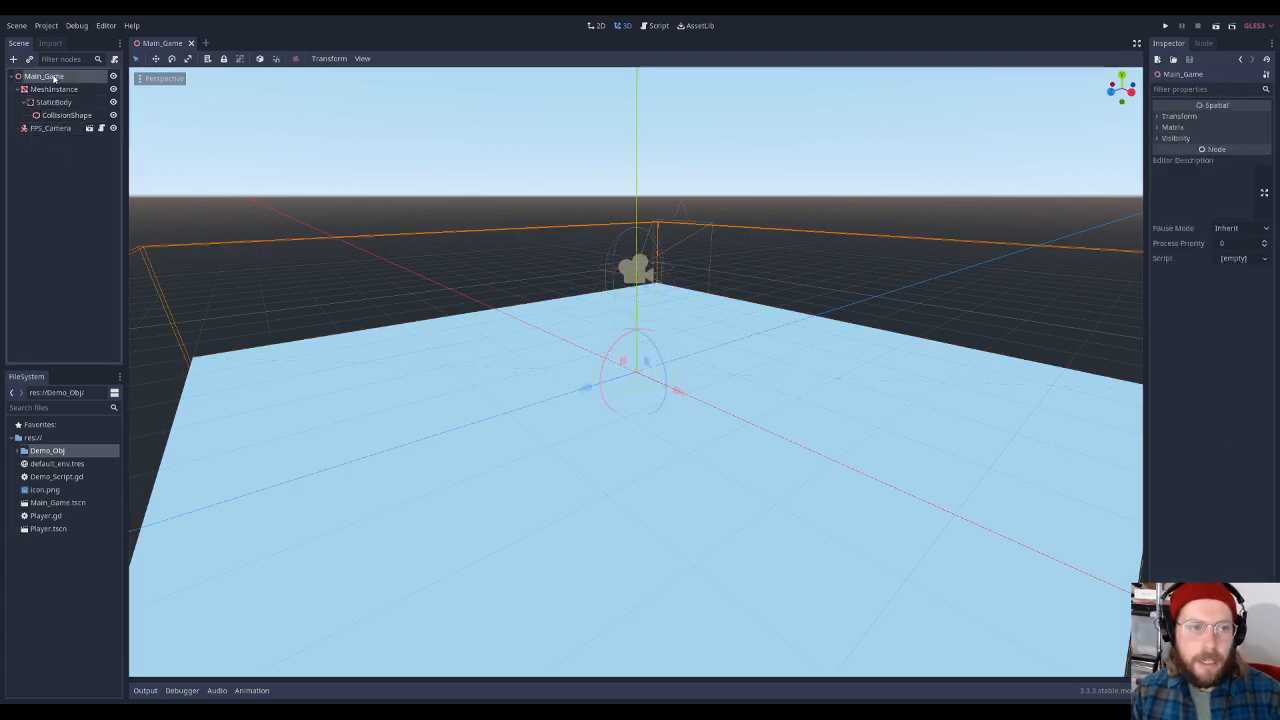
click(55, 102)
click(62, 116)
click(58, 129)
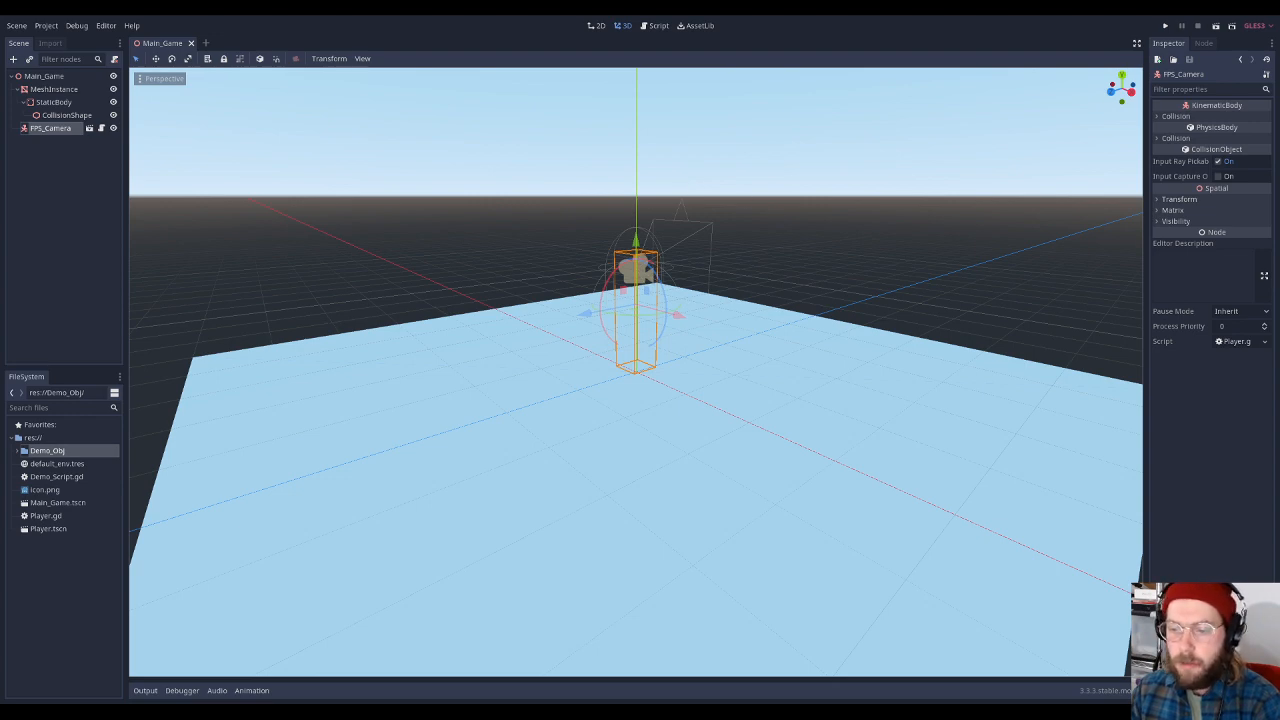
Fly the perspective view sideways, forwards and backwards around the FPS_Camera and floor plane, and zoom in on them
key(a)
key(d)
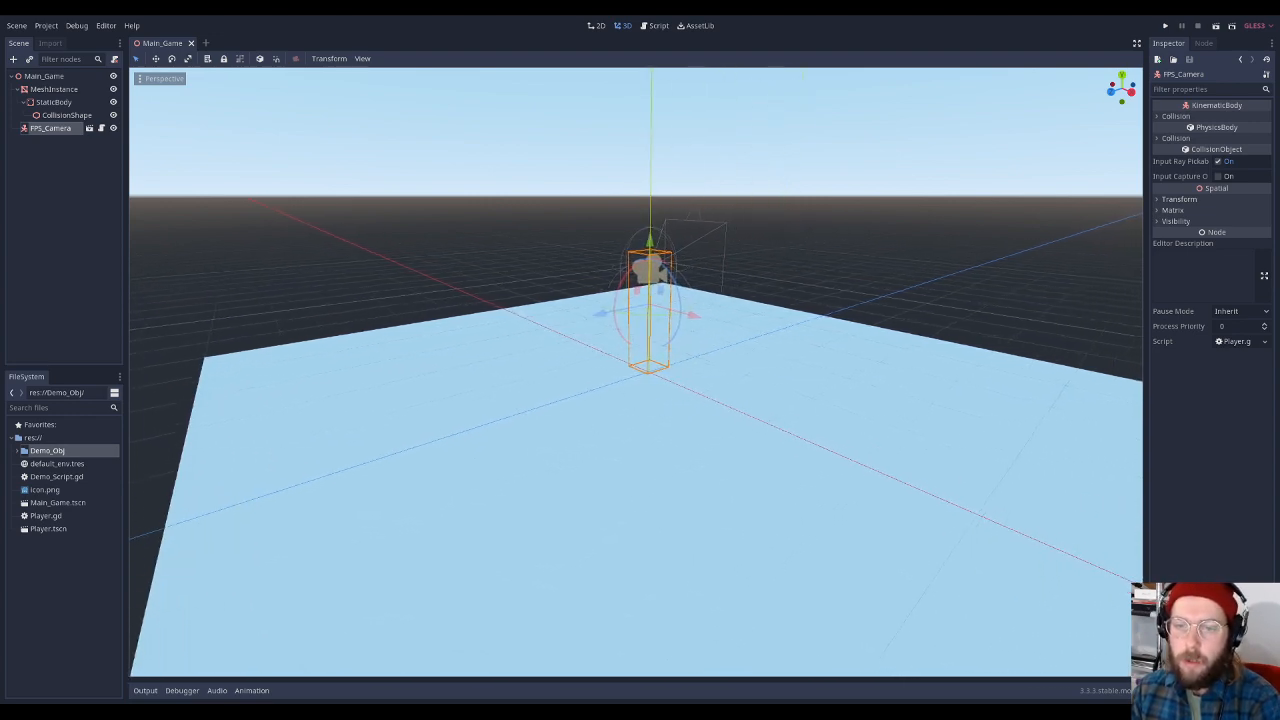
key(s)
key(w)
key(d)
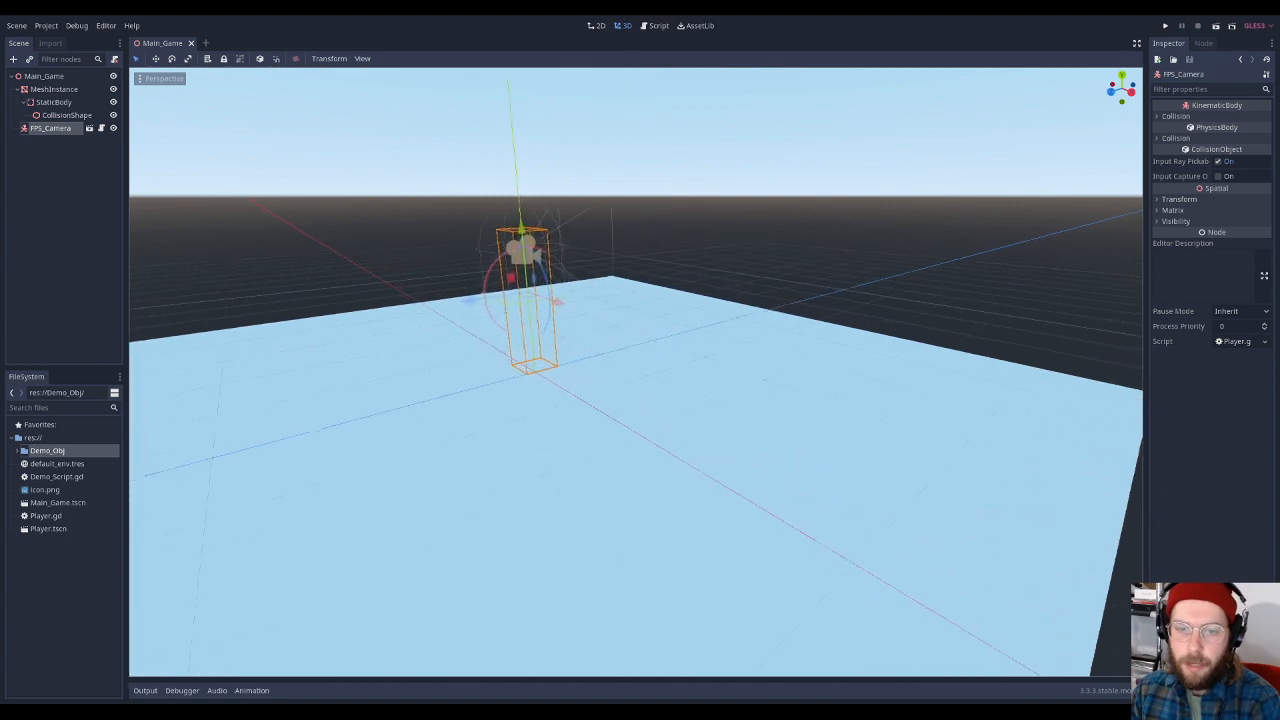
key(a)
key(s)
key(d)
key(a)
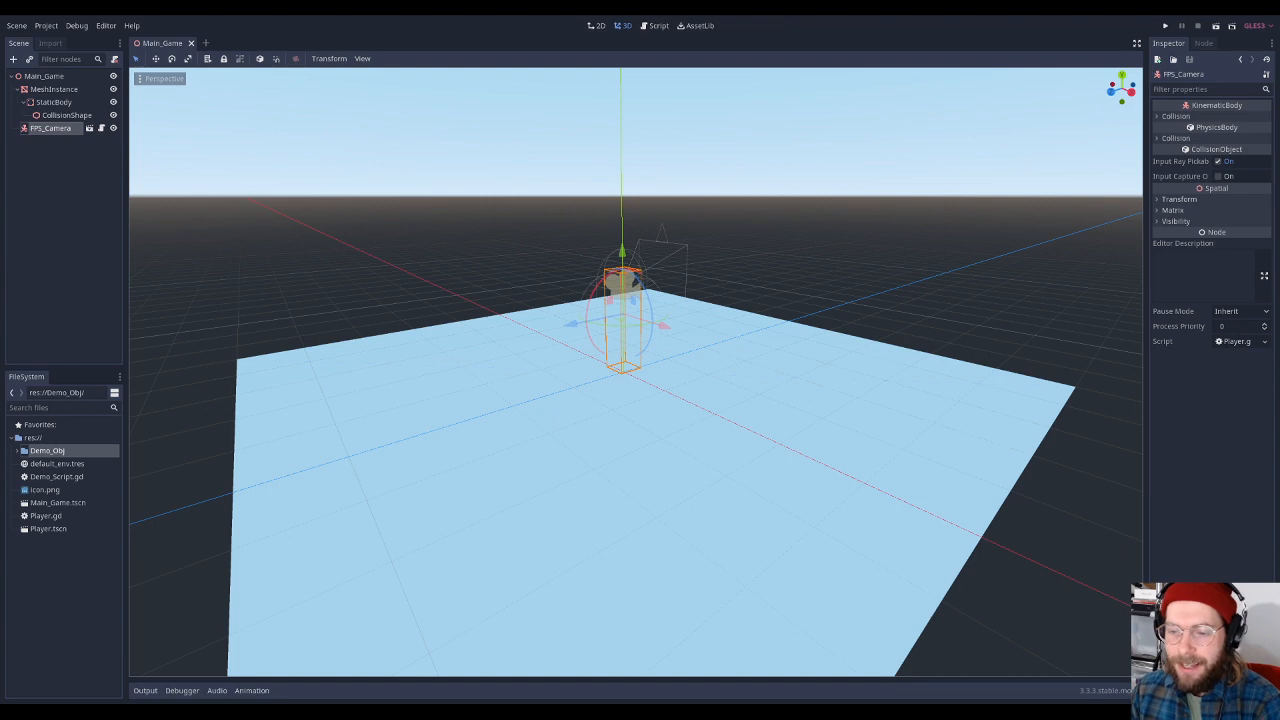
scroll(590, 288, up, 3)
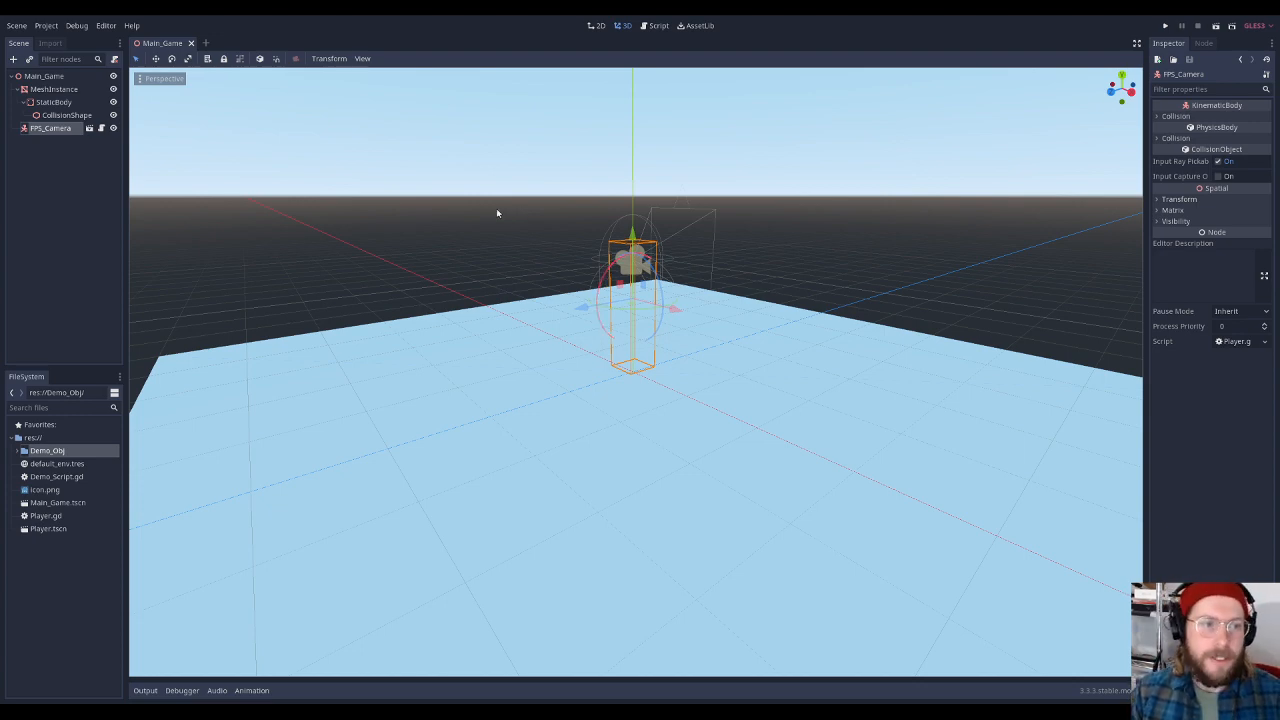
Look through the node types available for a new node, check the Spatial description, and close the list without adding anything
click(18, 580)
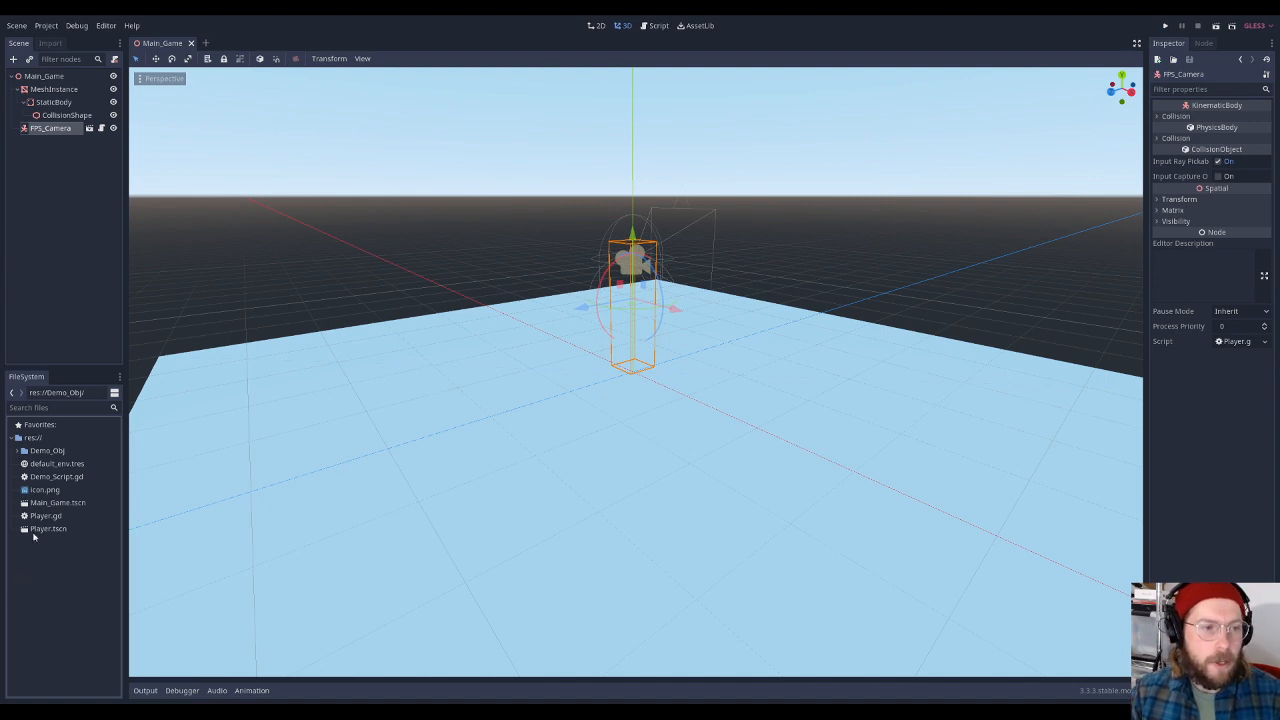
click(13, 59)
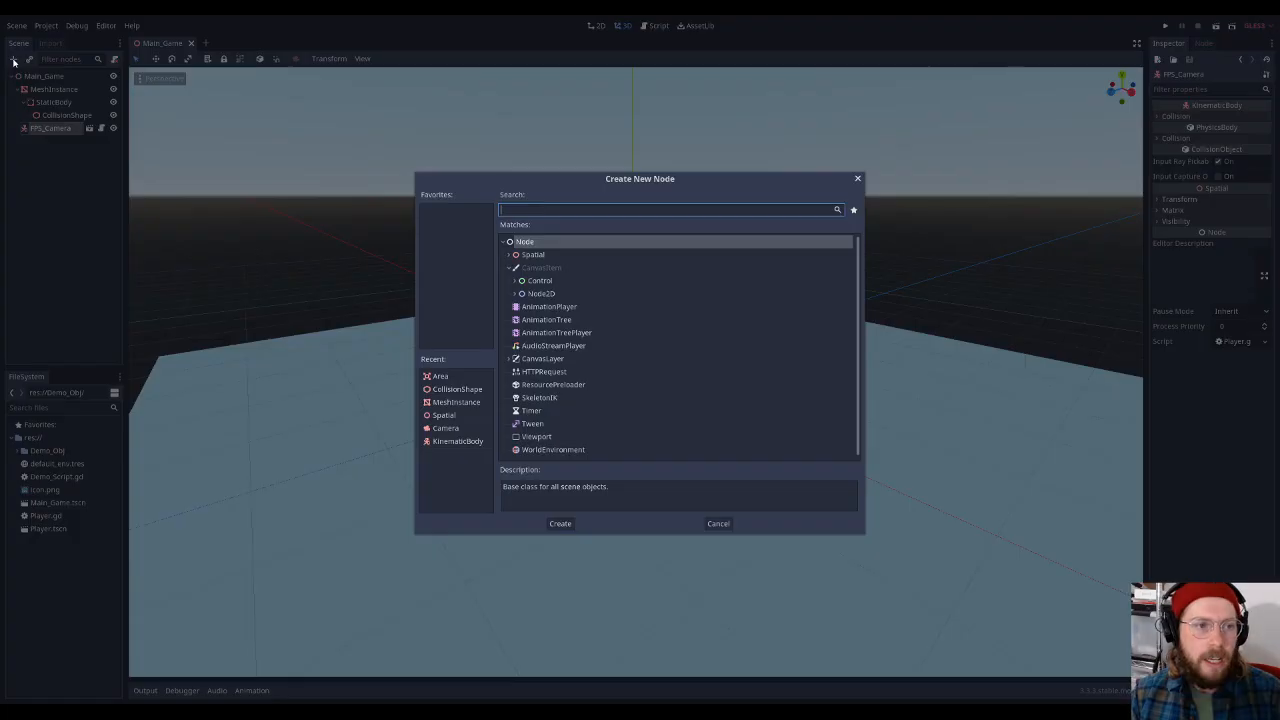
key(Escape)
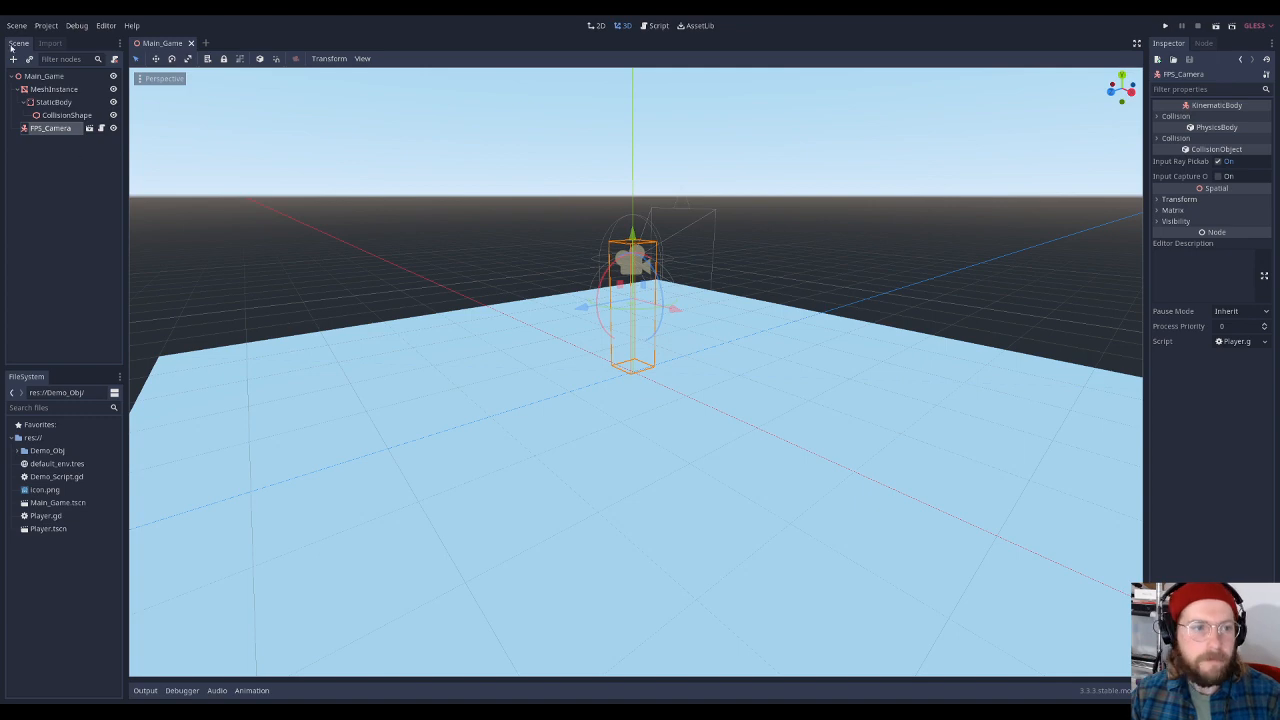
click(29, 213)
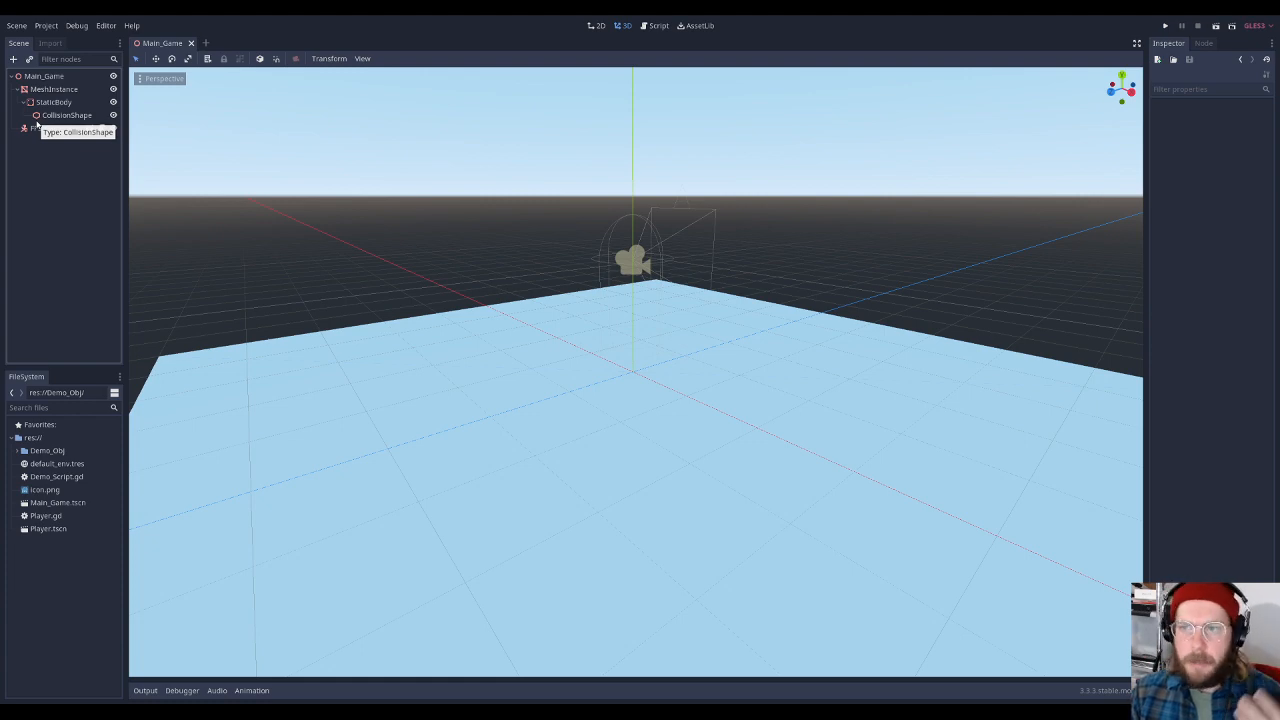
click(13, 60)
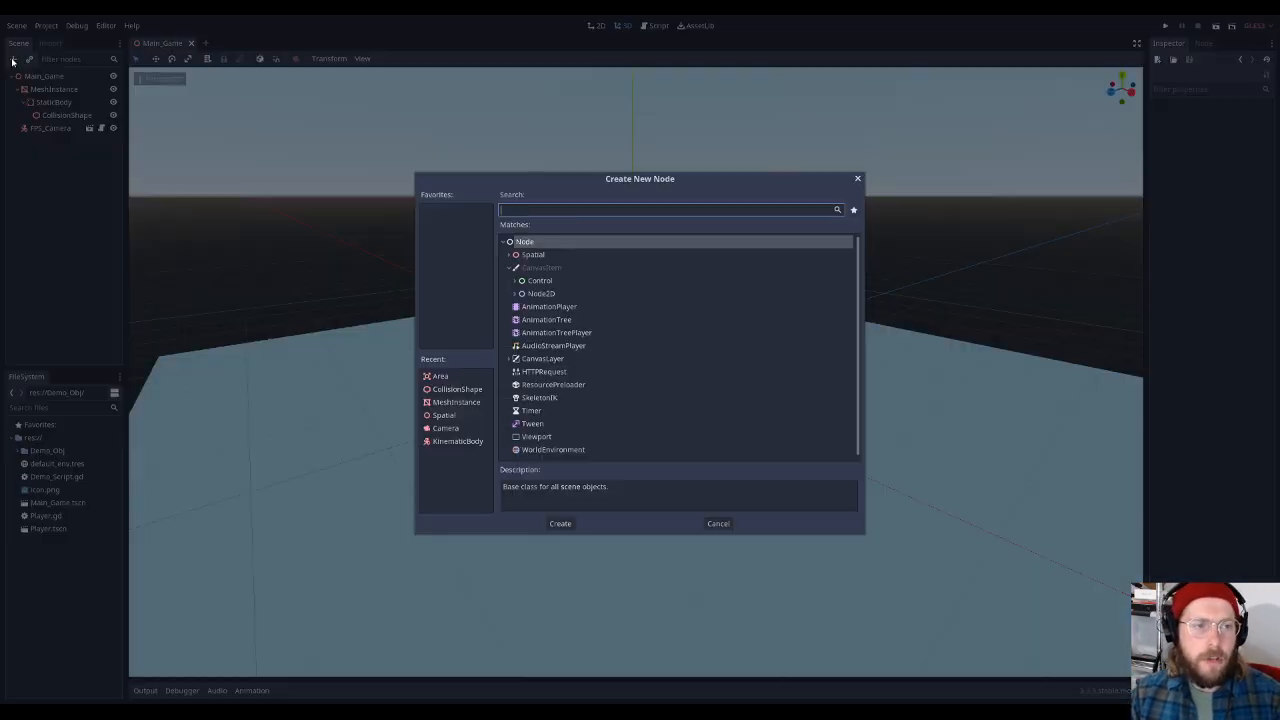
click(534, 255)
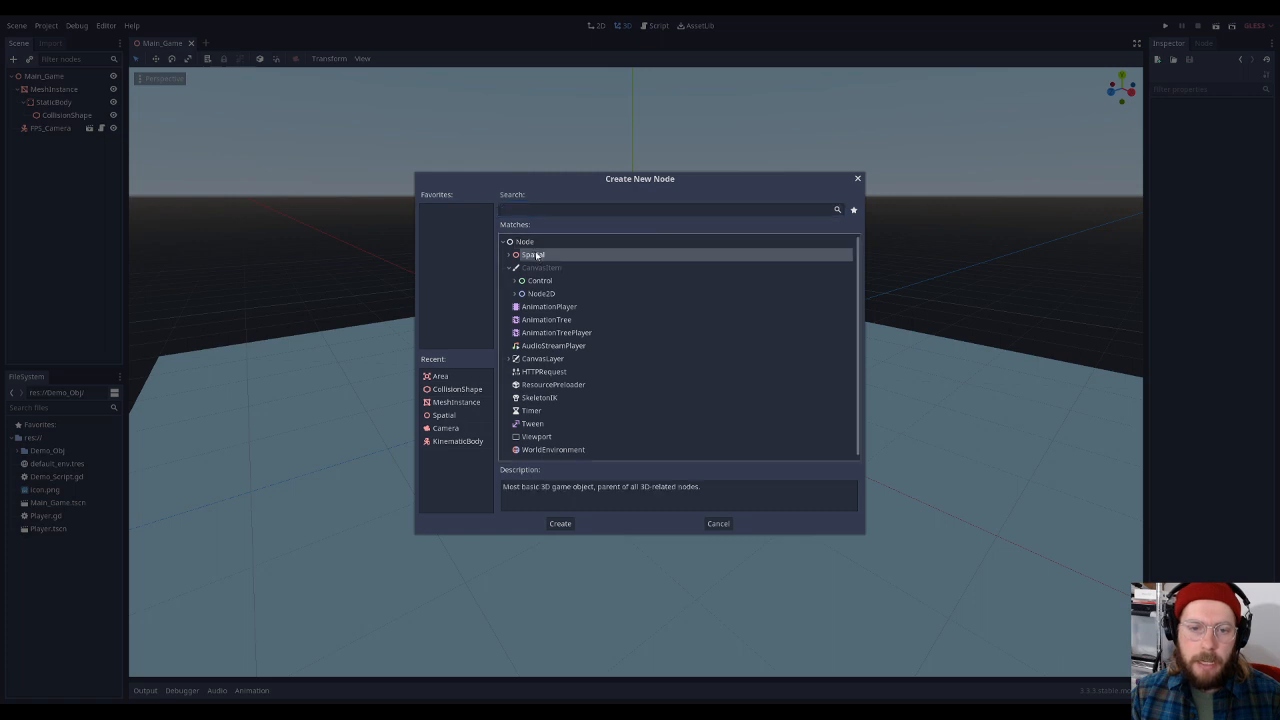
click(718, 523)
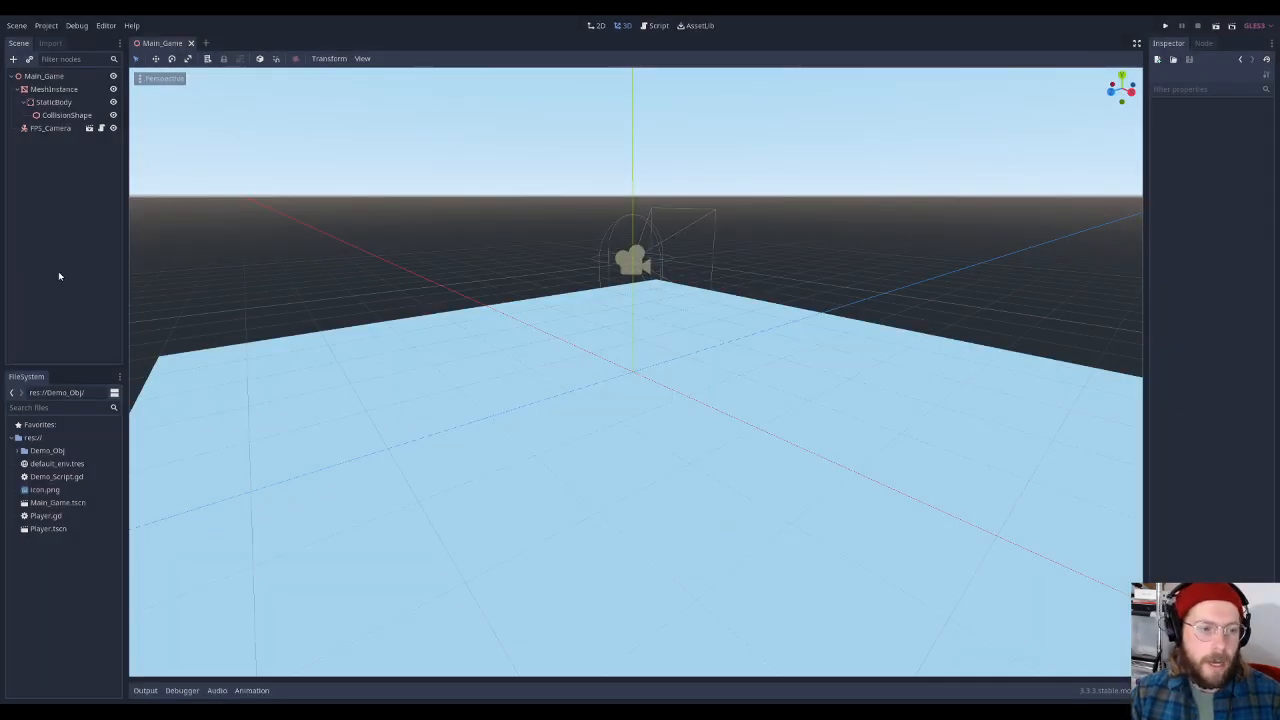
Create a new scene named Demo_Main in the project files
right_click(38, 575)
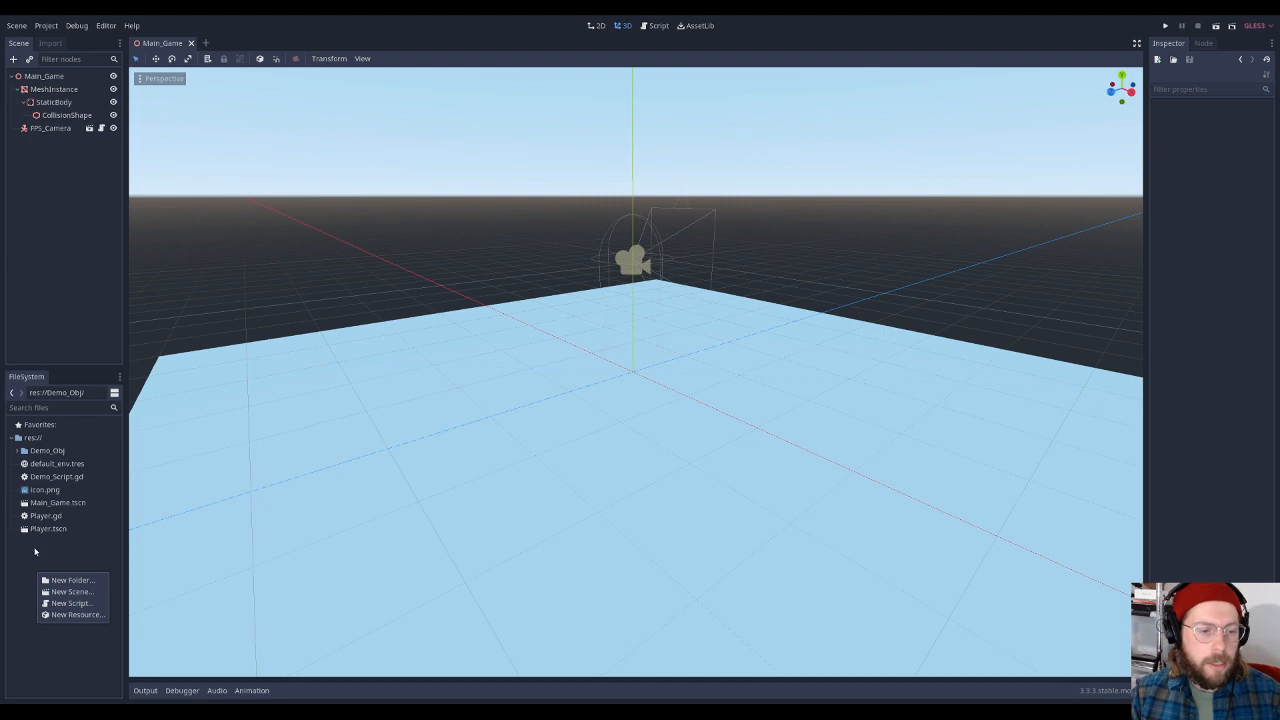
click(34, 550)
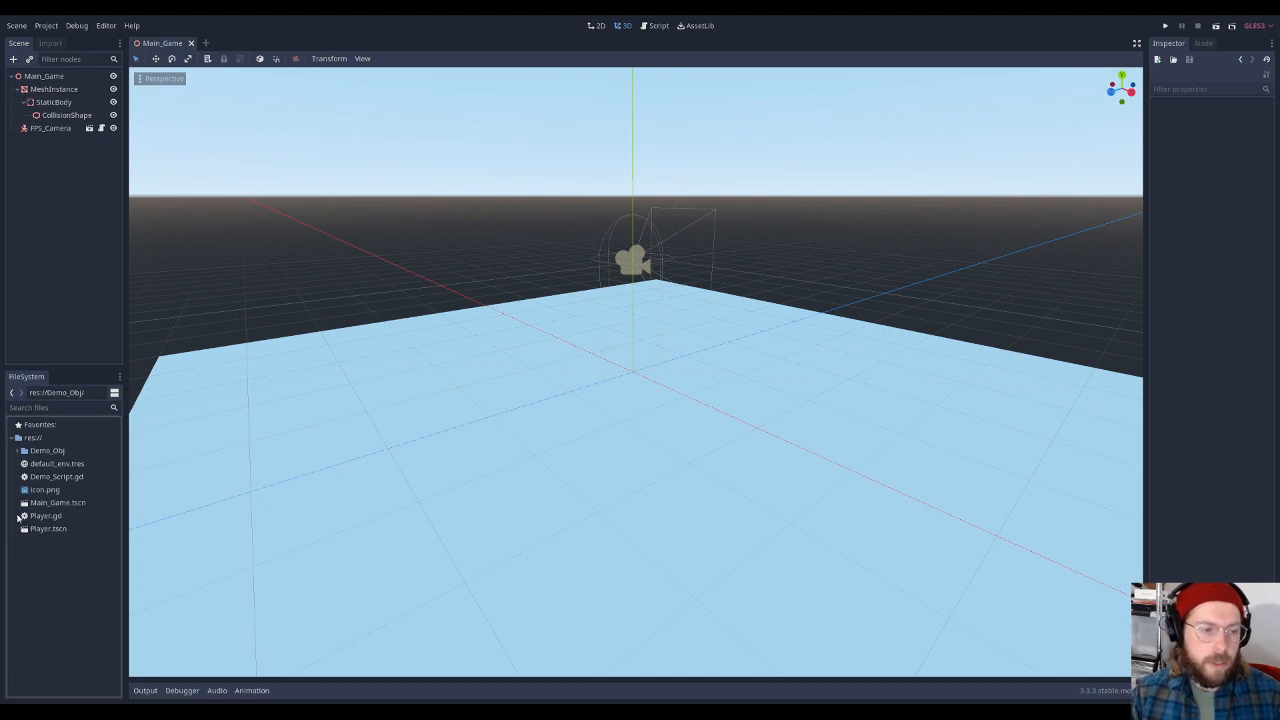
right_click(36, 549)
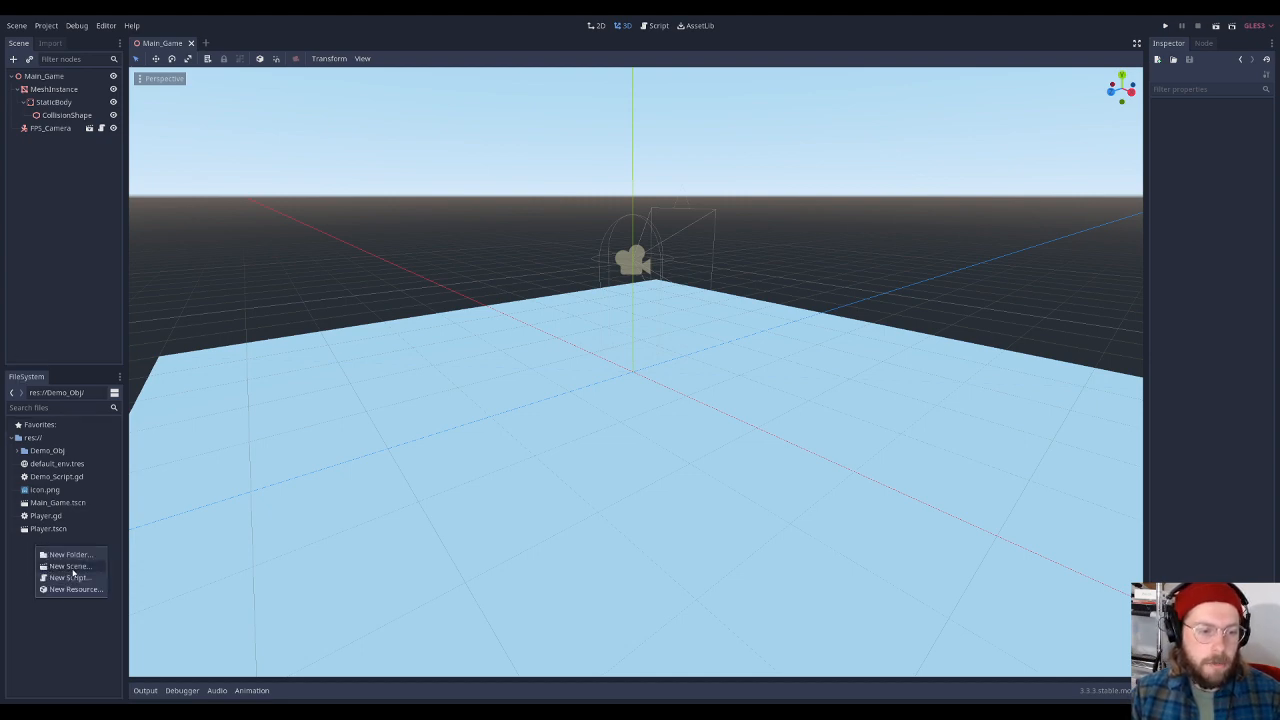
click(72, 568)
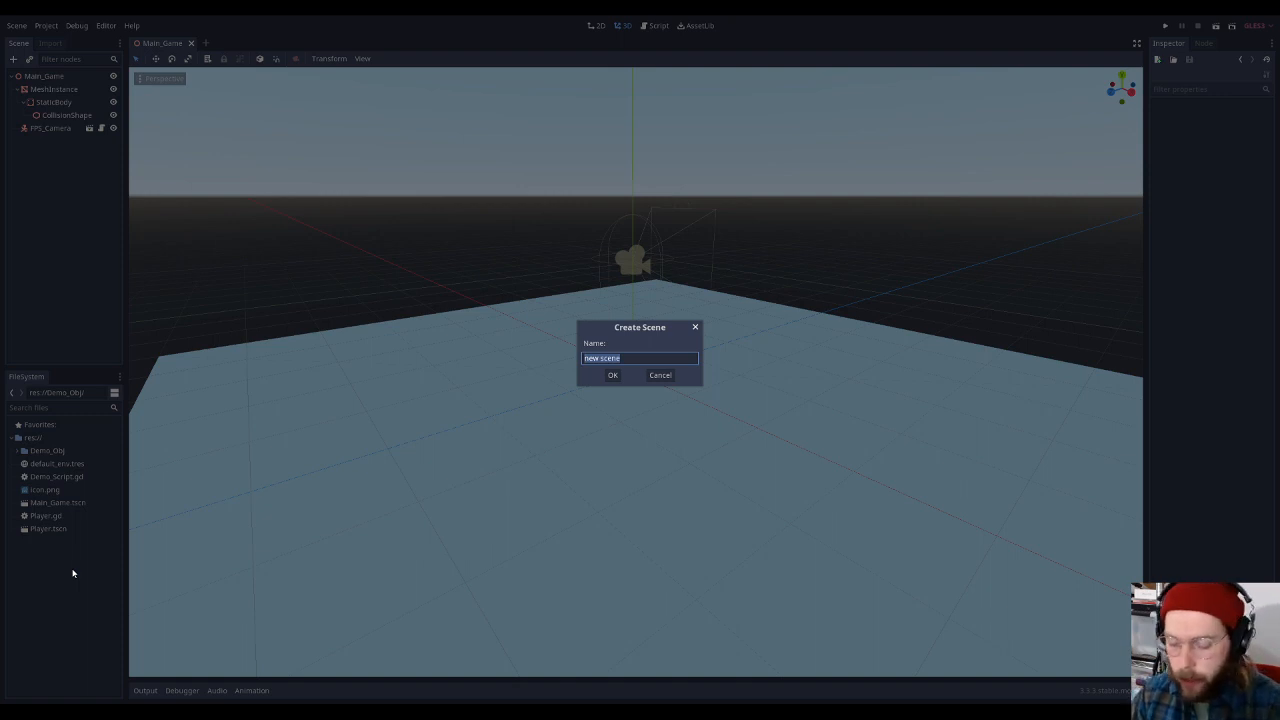
text(Demo)
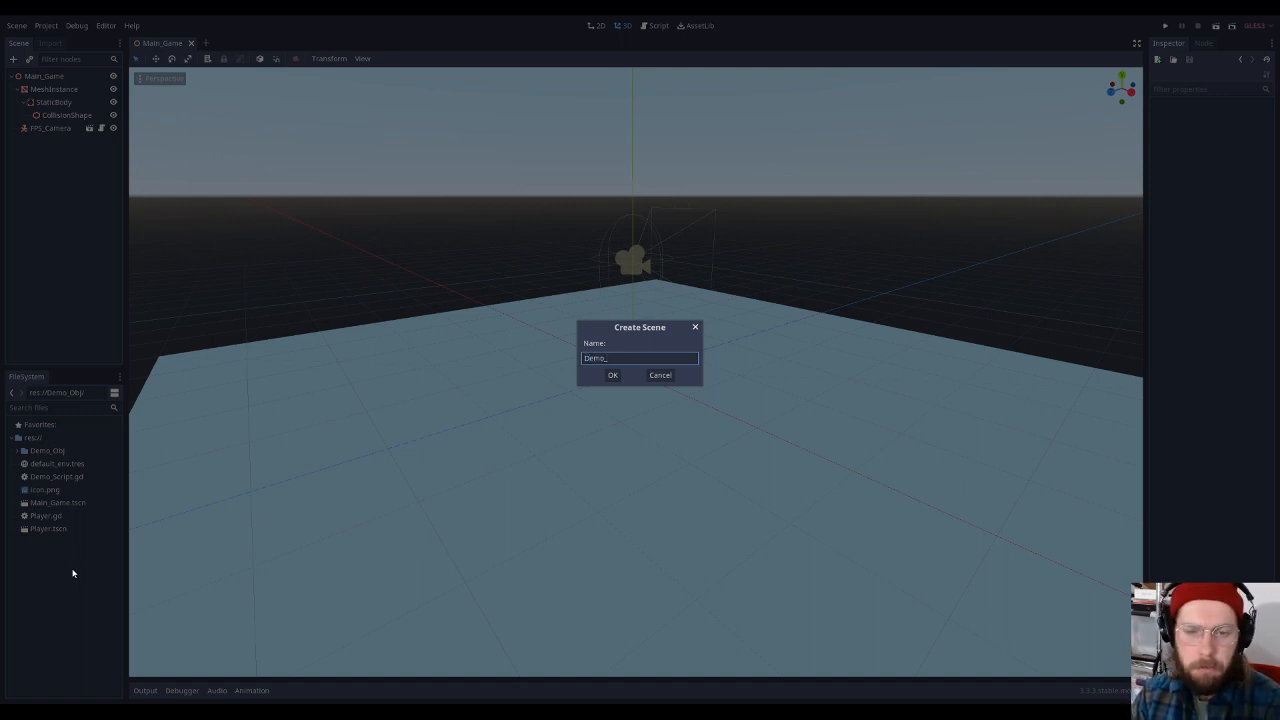
text(_Main)
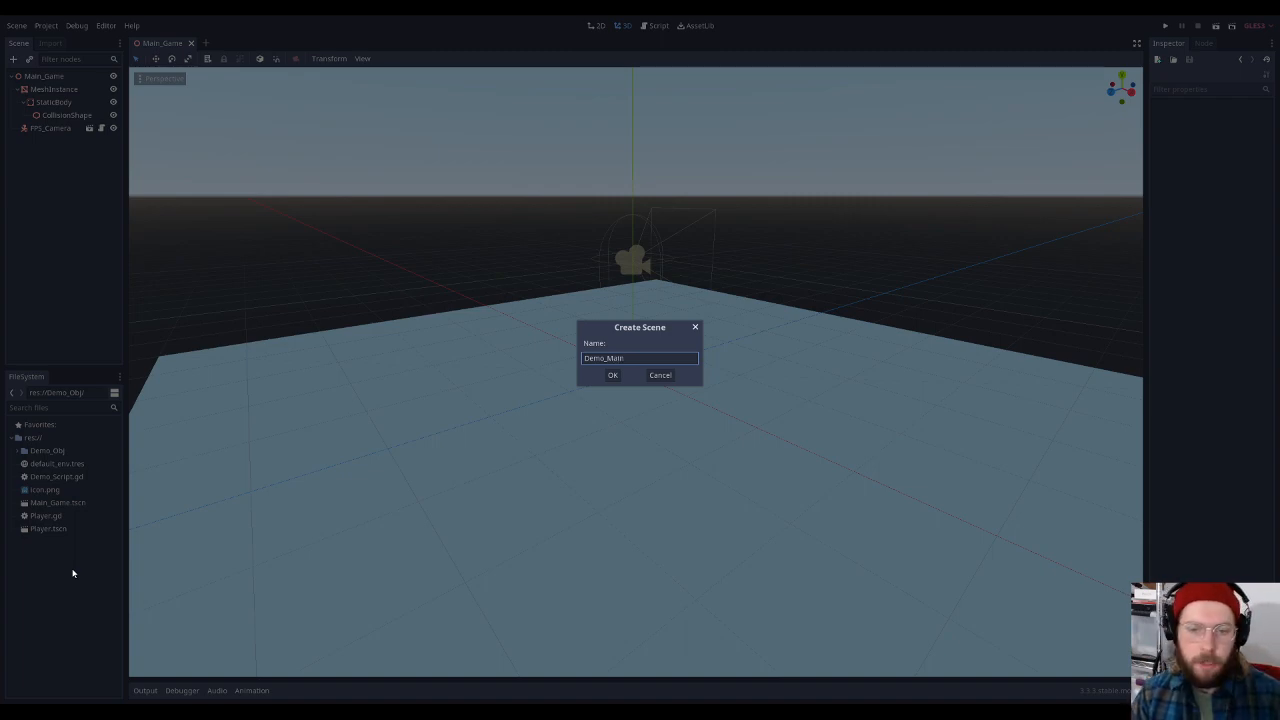
key(Return)
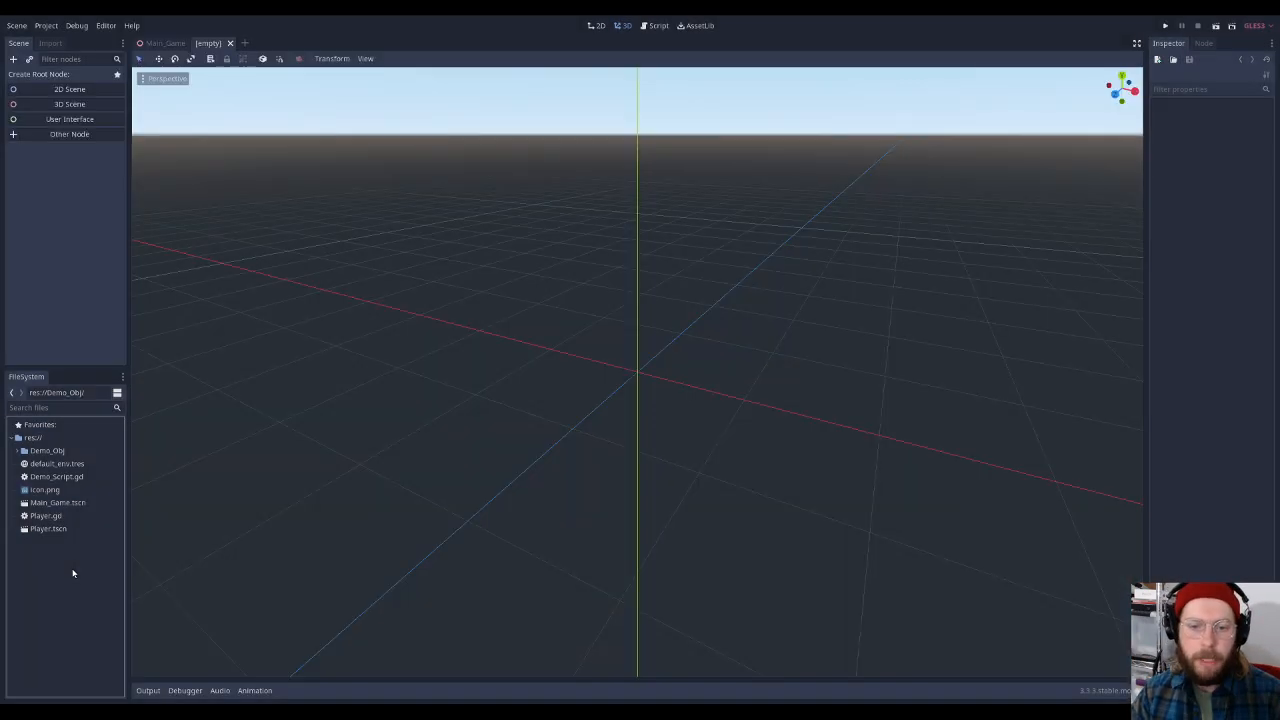
Give the Demo_Main scene a 3D Spatial root node and save the scene
click(68, 104)
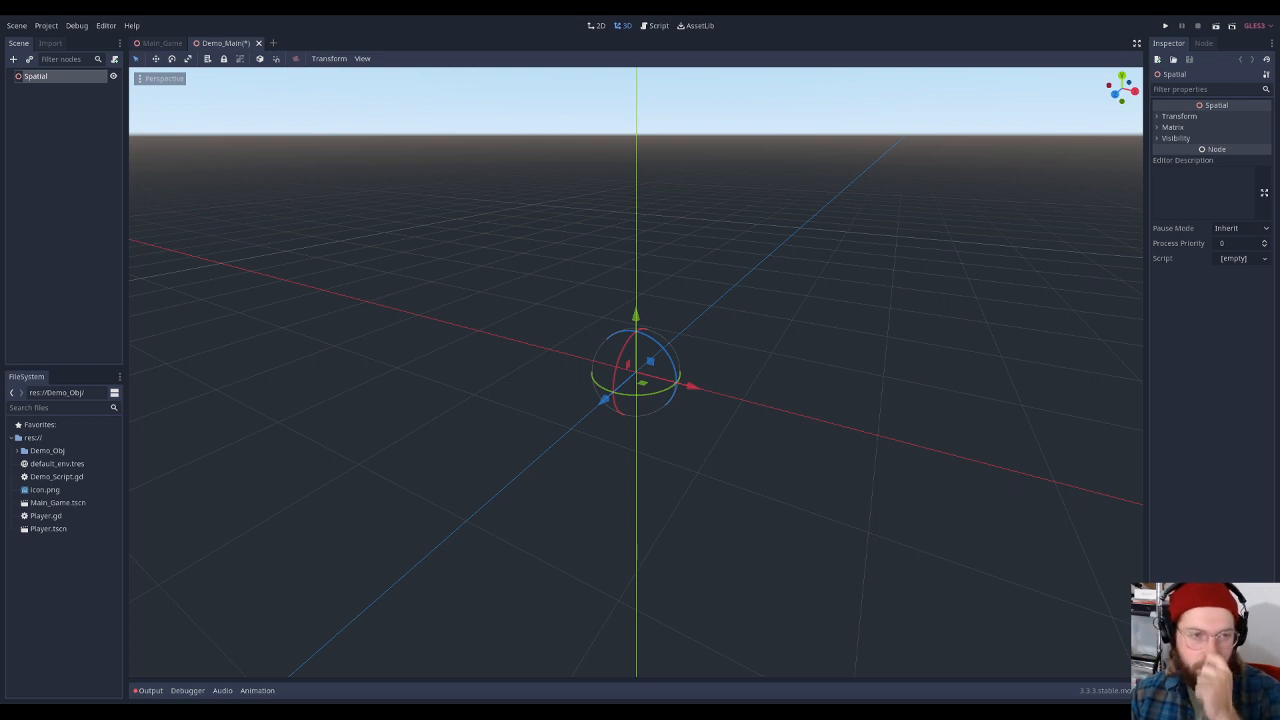
click(46, 296)
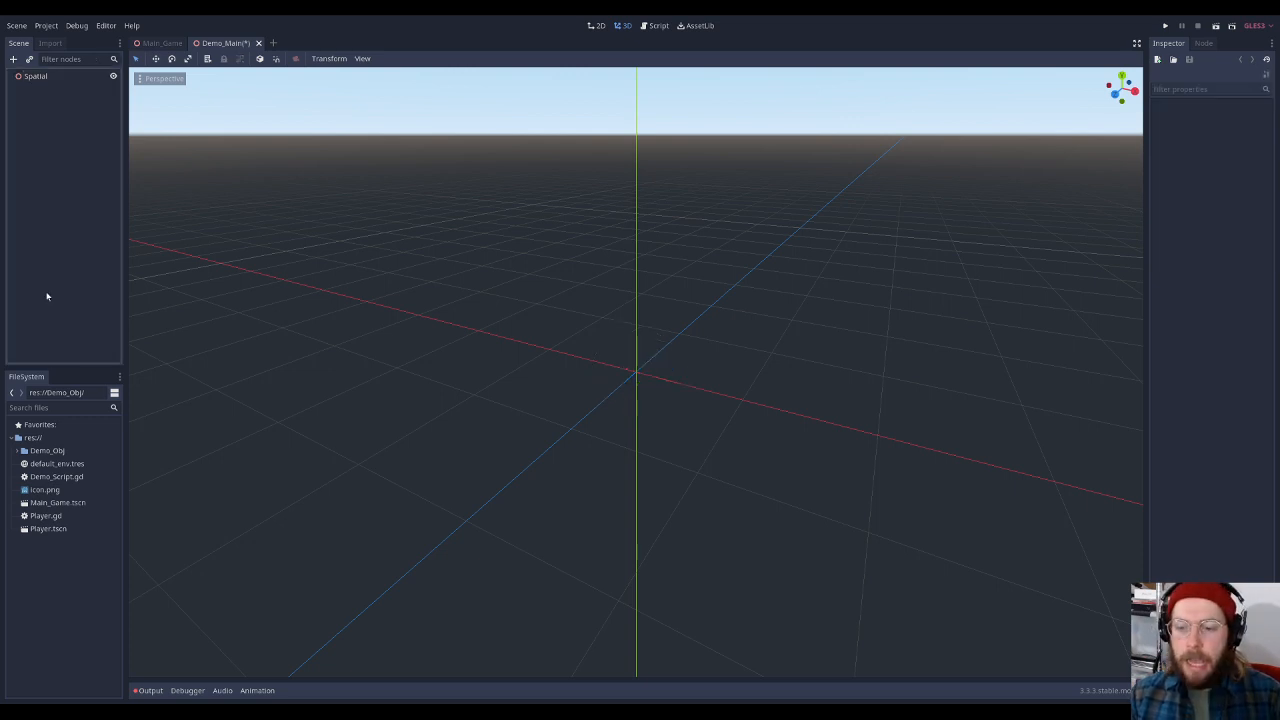
click(38, 76)
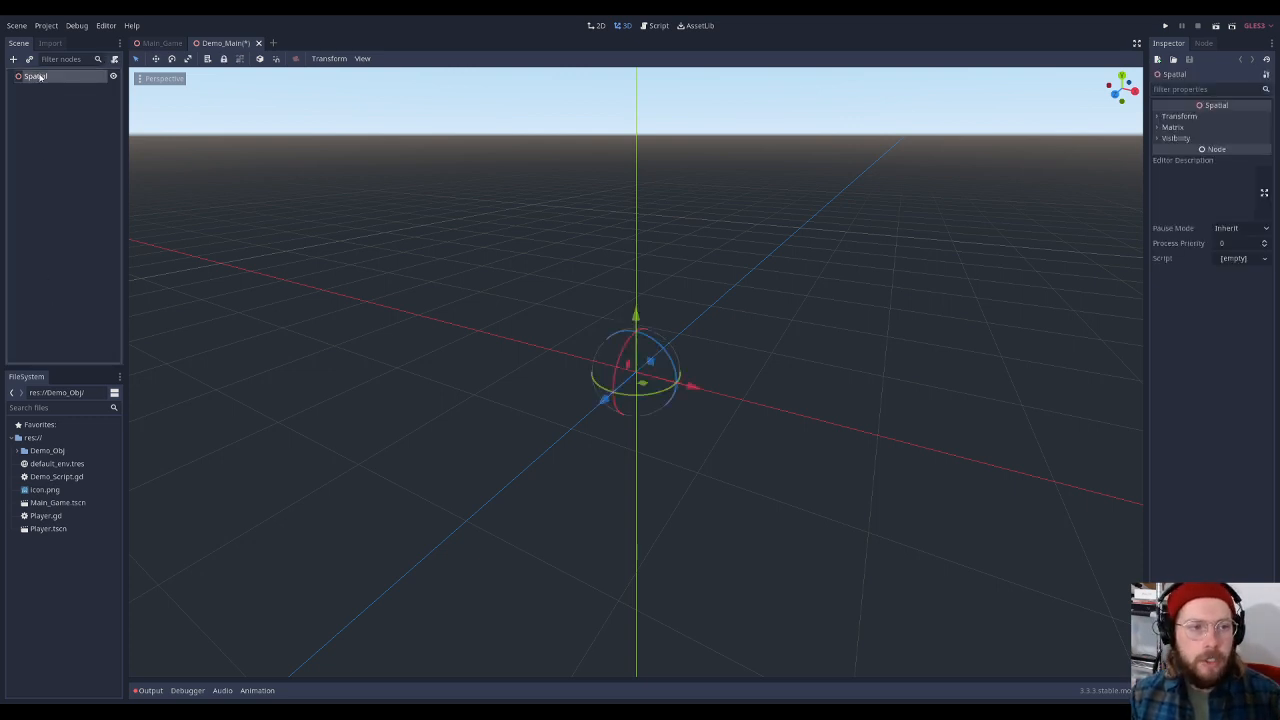
key(ctrl+s)
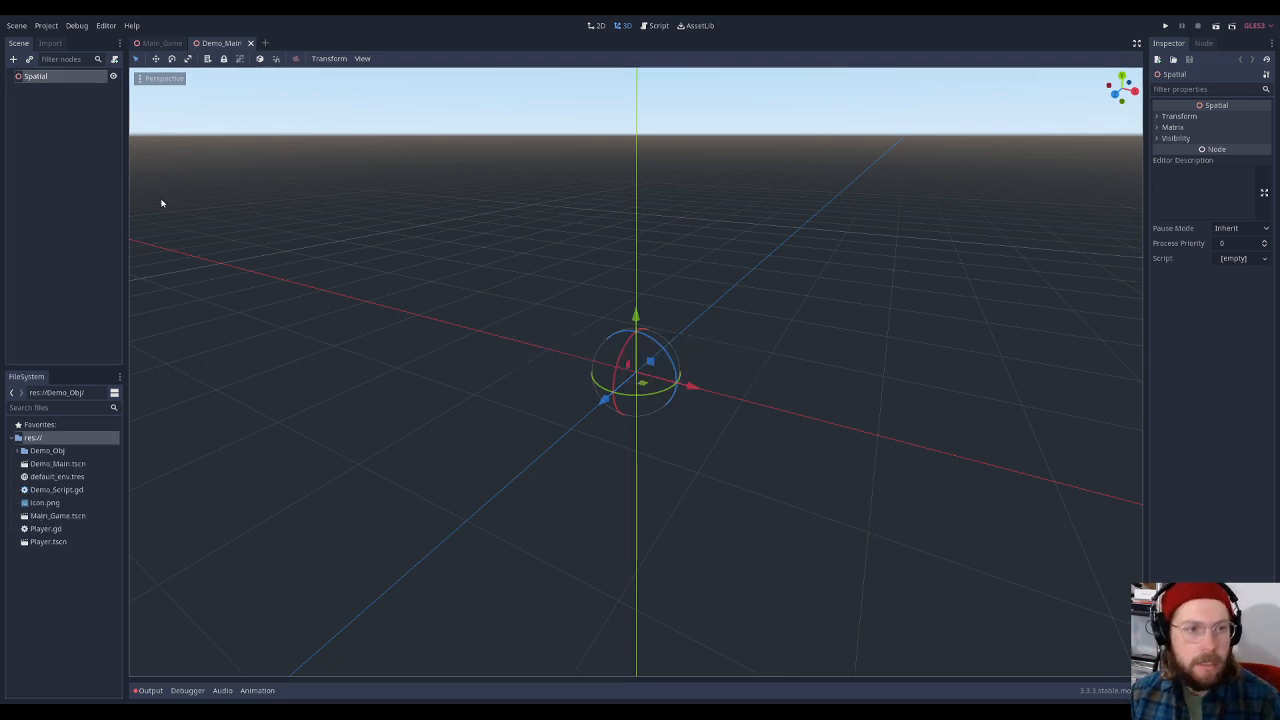
Rename the Spatial root node to Main_Tree and save the Demo_Main scene
double_click(33, 77)
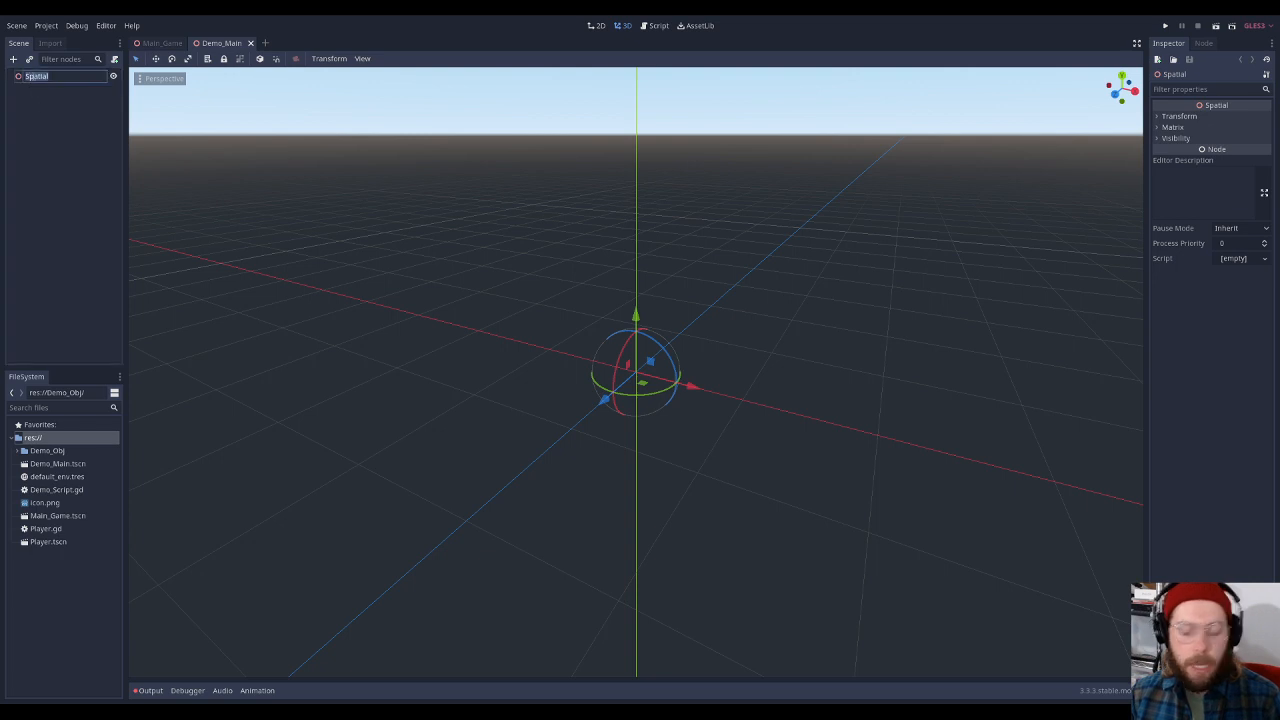
text(Main)
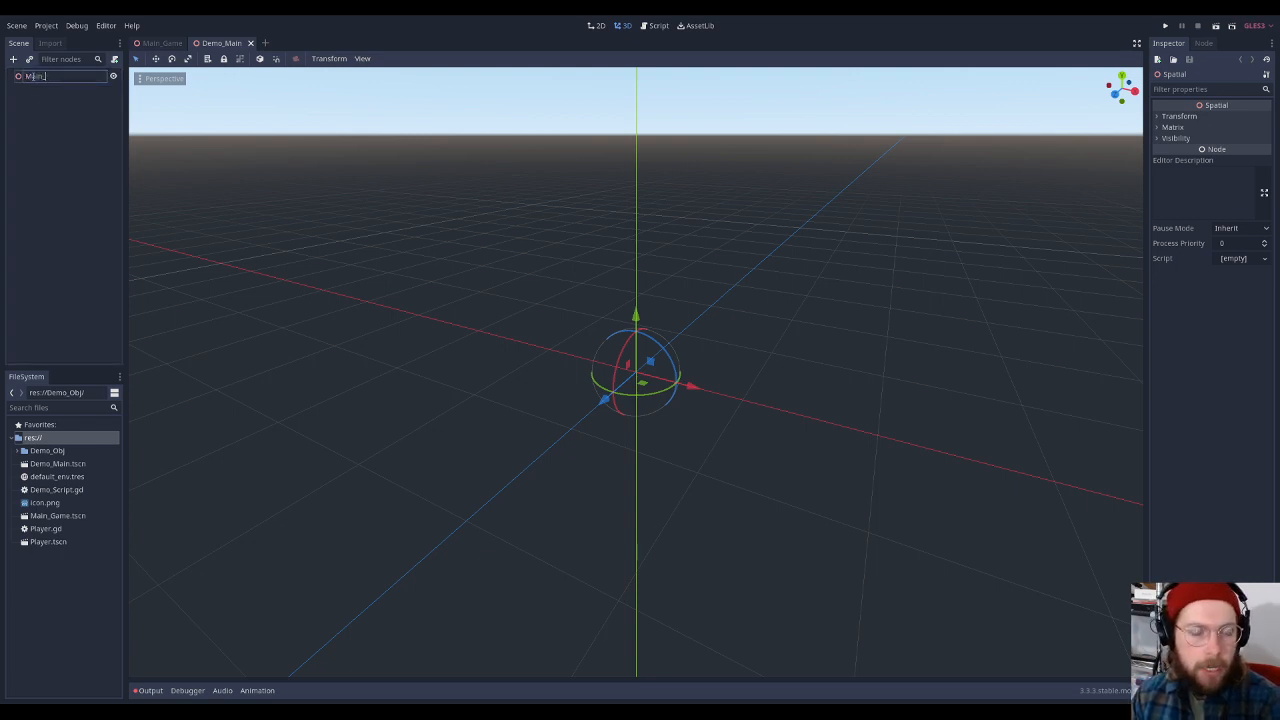
text(_Tree)
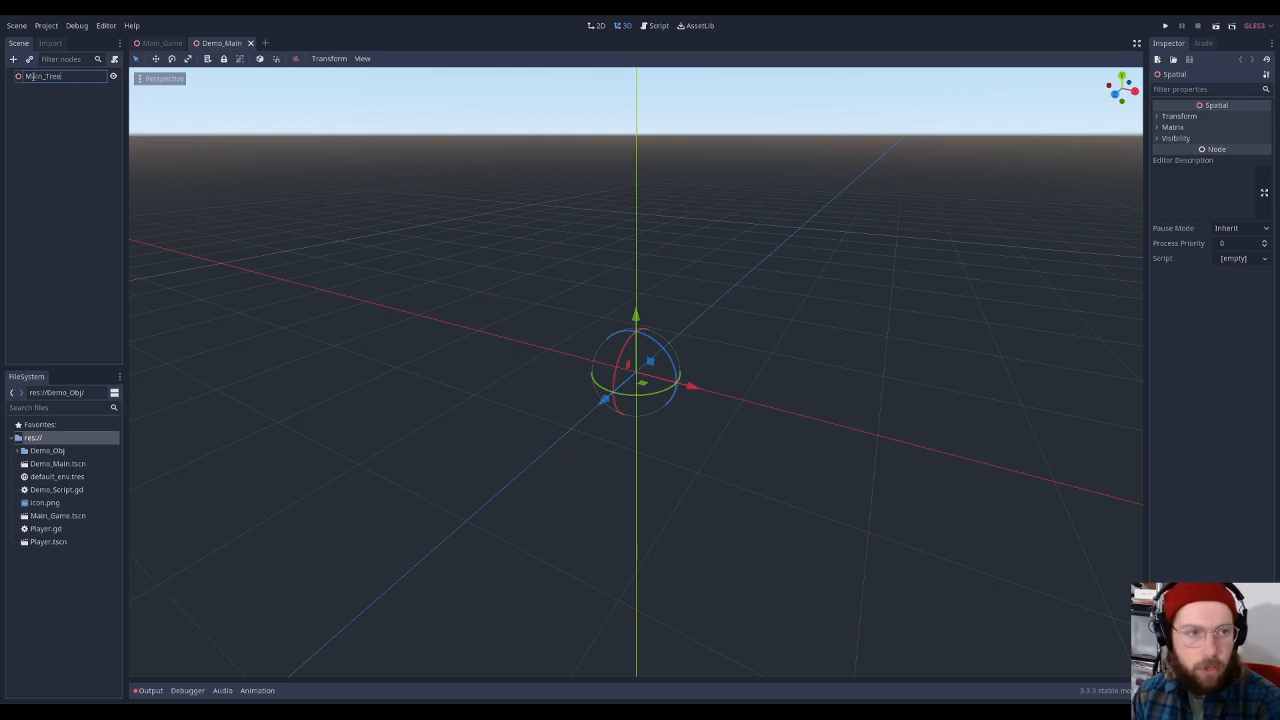
key(Return)
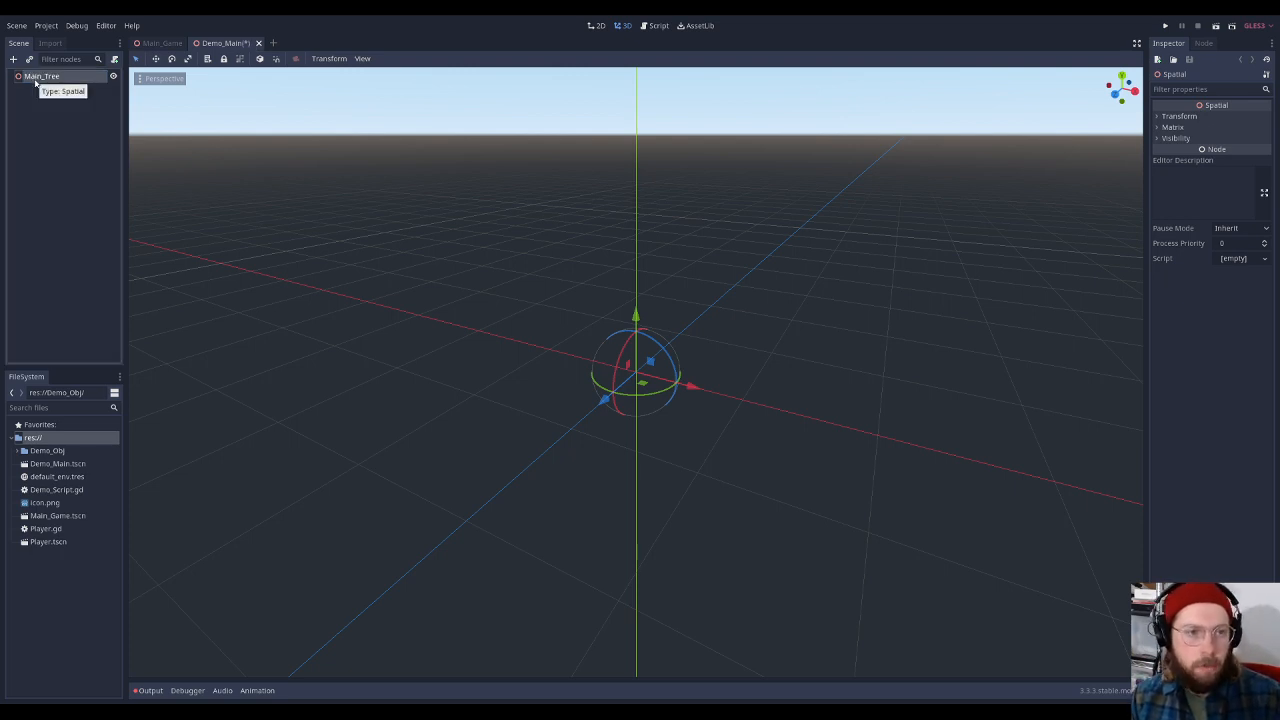
key(ctrl+s)
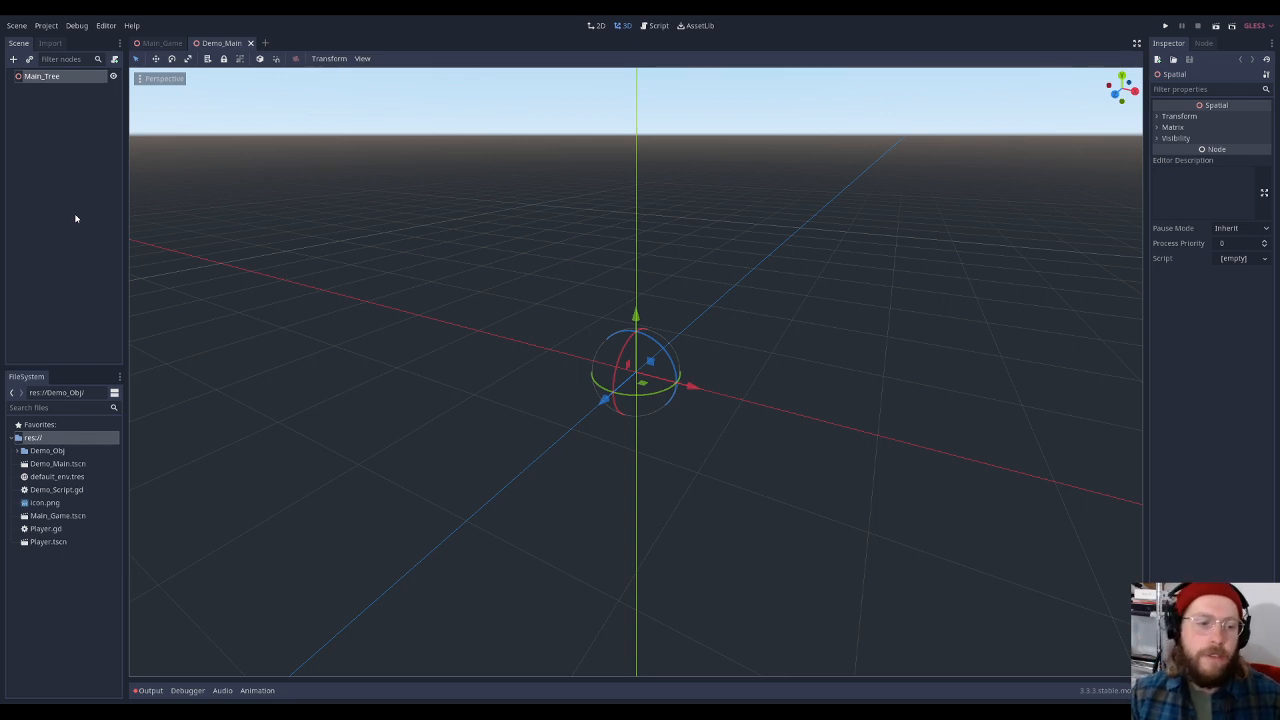
Create a new scene named FPS_Cam in the project files and give it a 3D Spatial root node
right_click(55, 562)
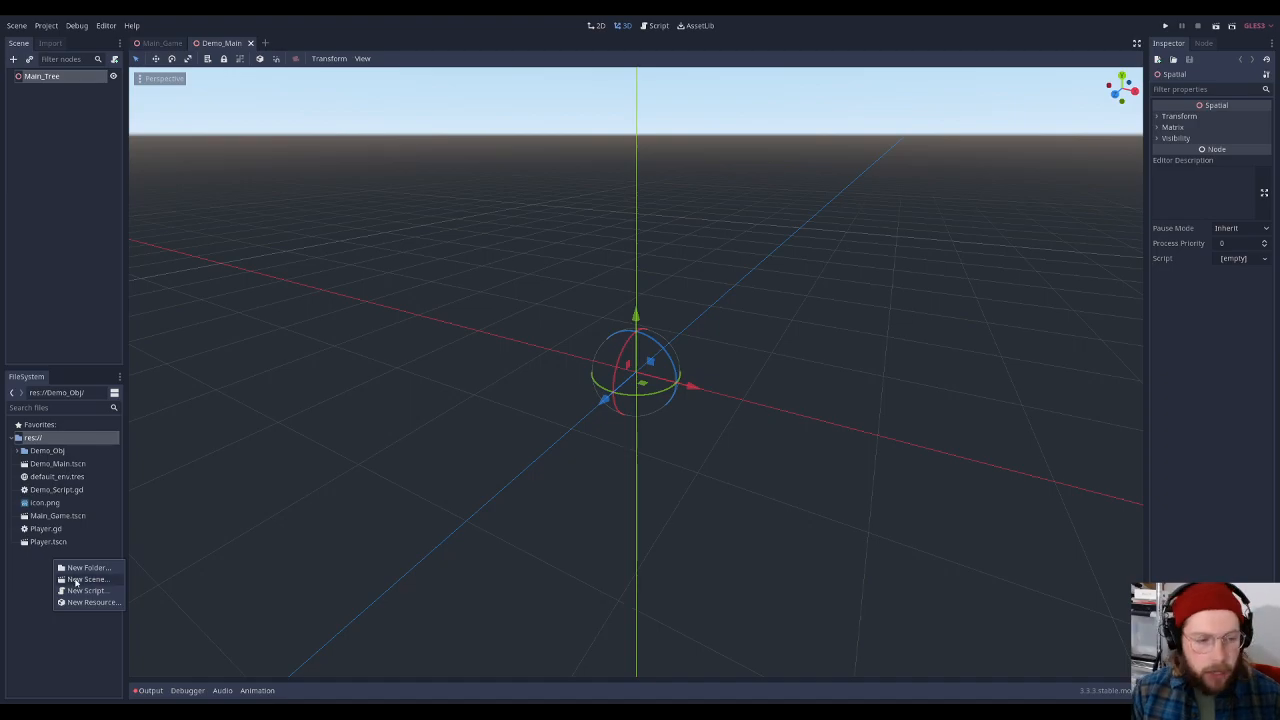
click(75, 580)
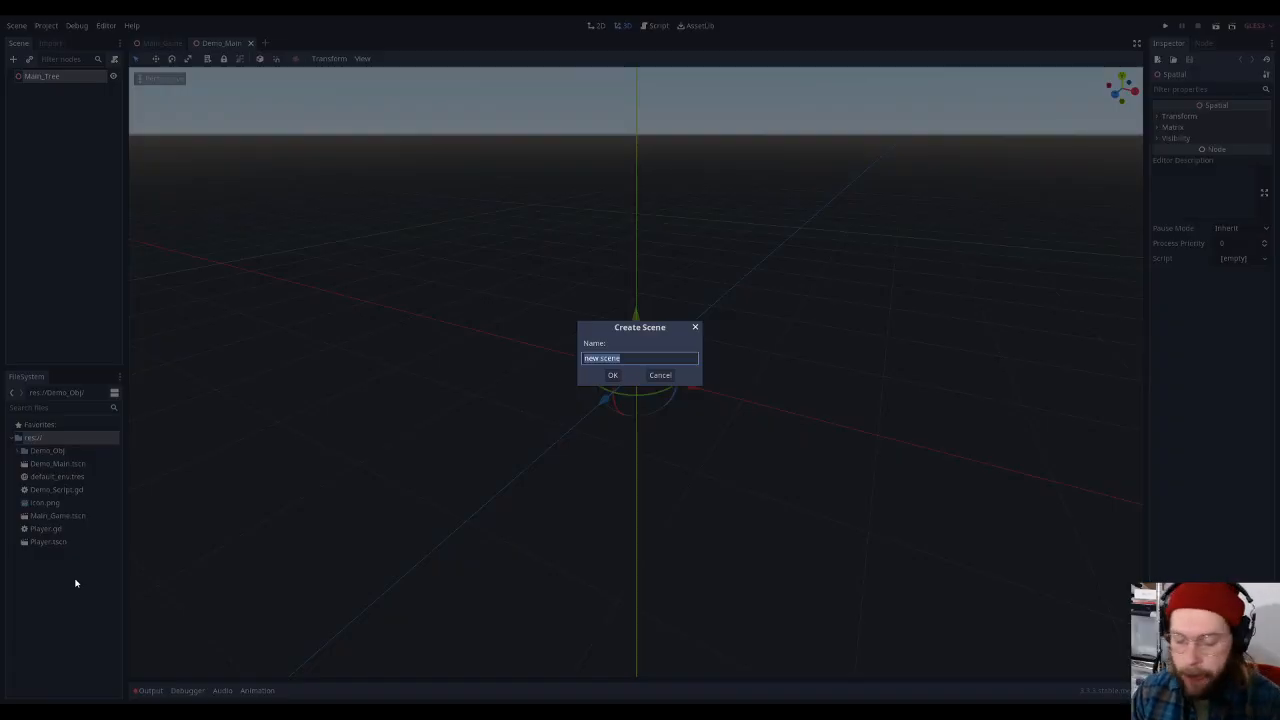
text(FPS)
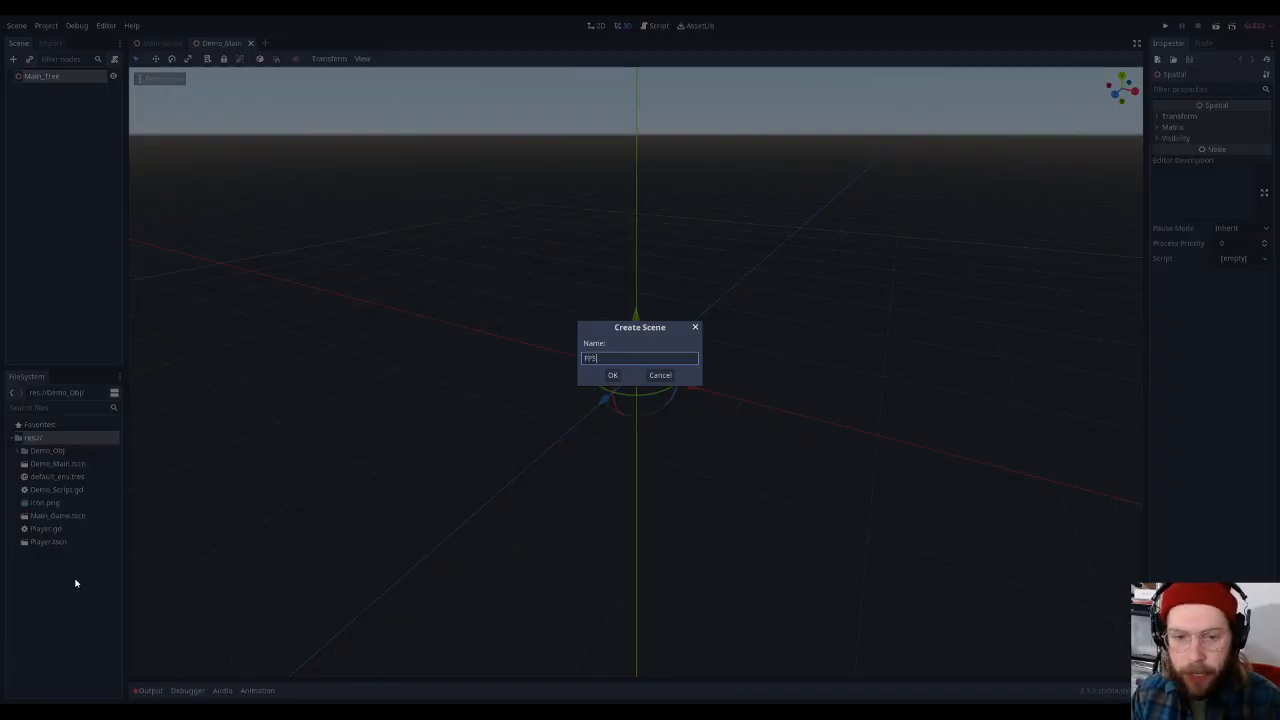
text(_Cam)
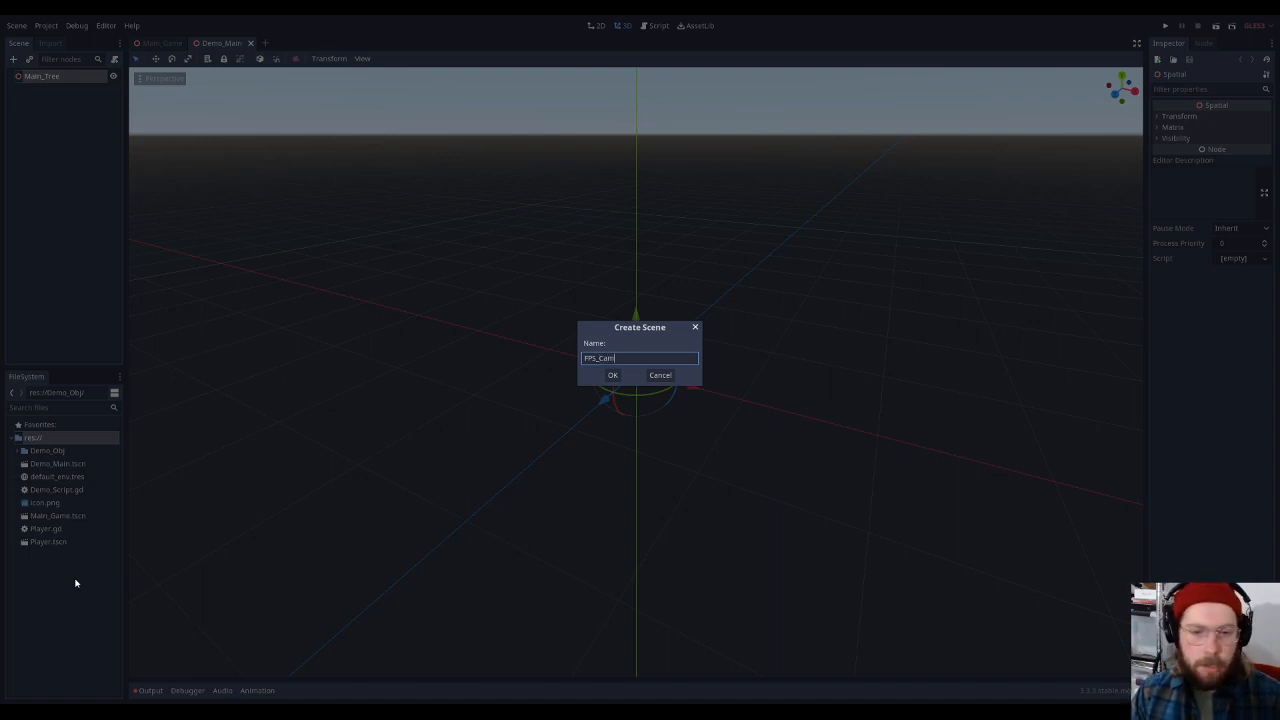
key(Return)
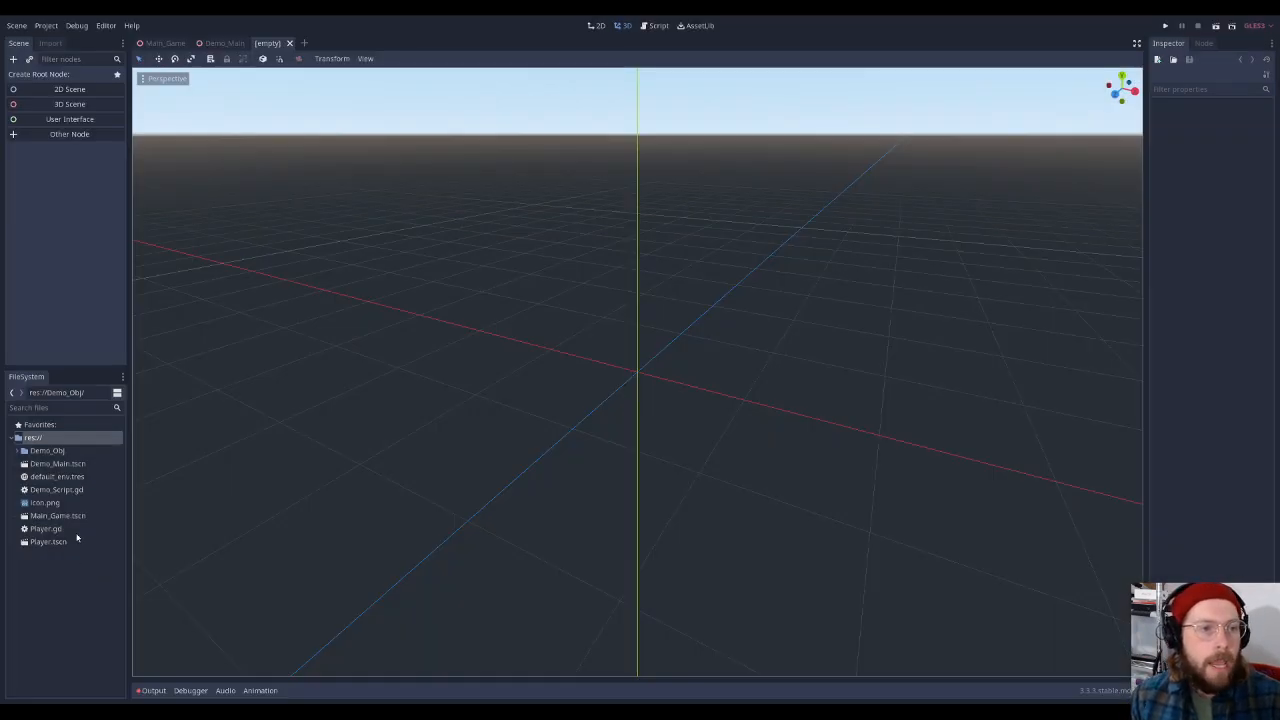
click(72, 105)
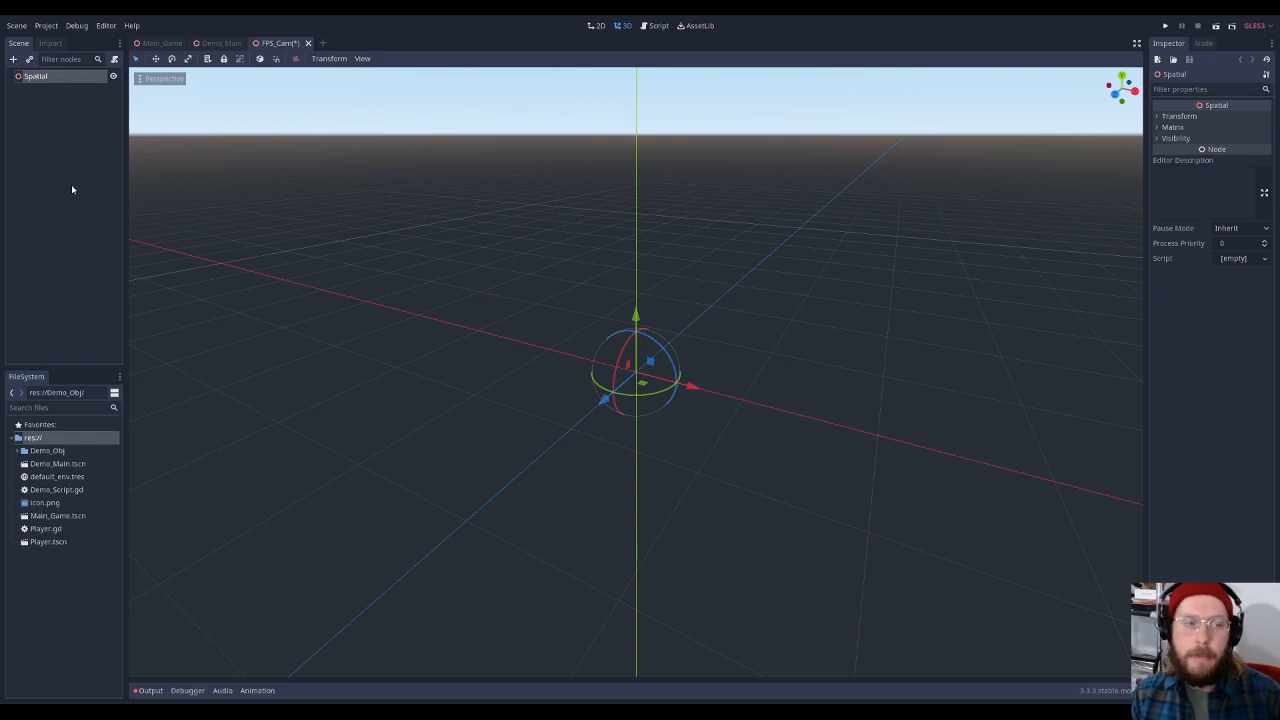
Change the type of the FPS_Cam scene's Spatial root node to KinematicBody
right_click(38, 76)
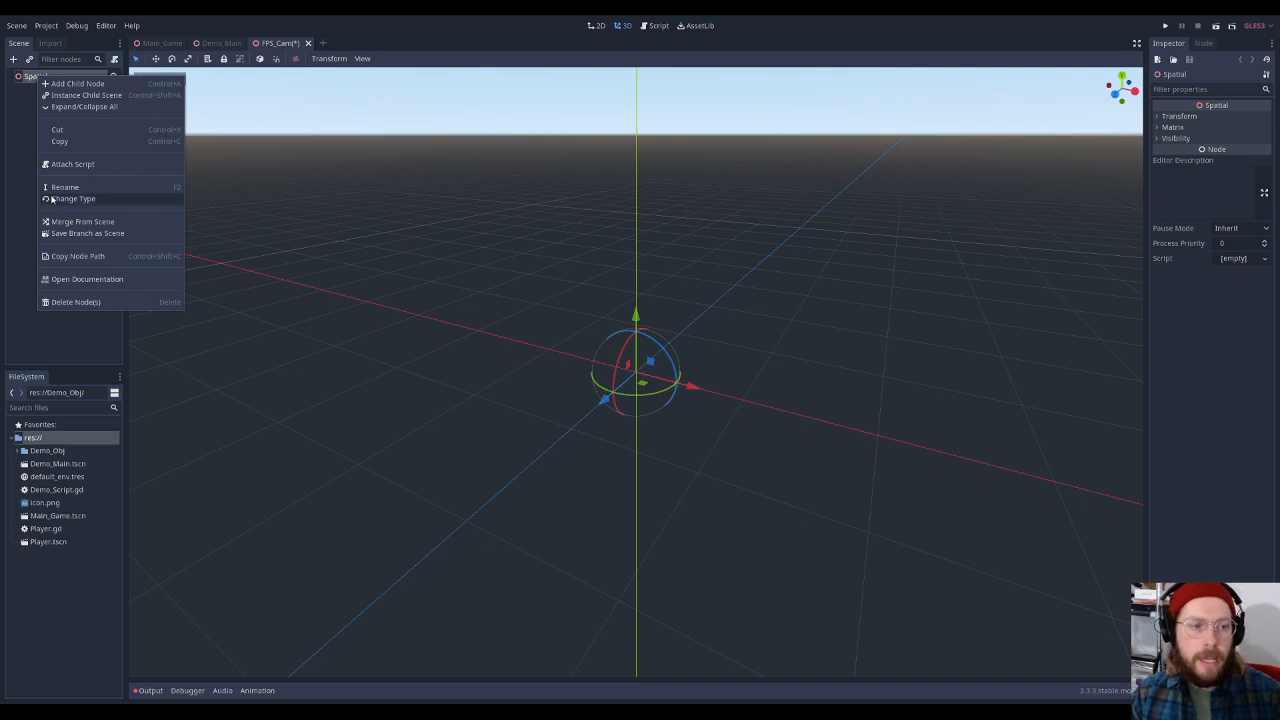
click(75, 199)
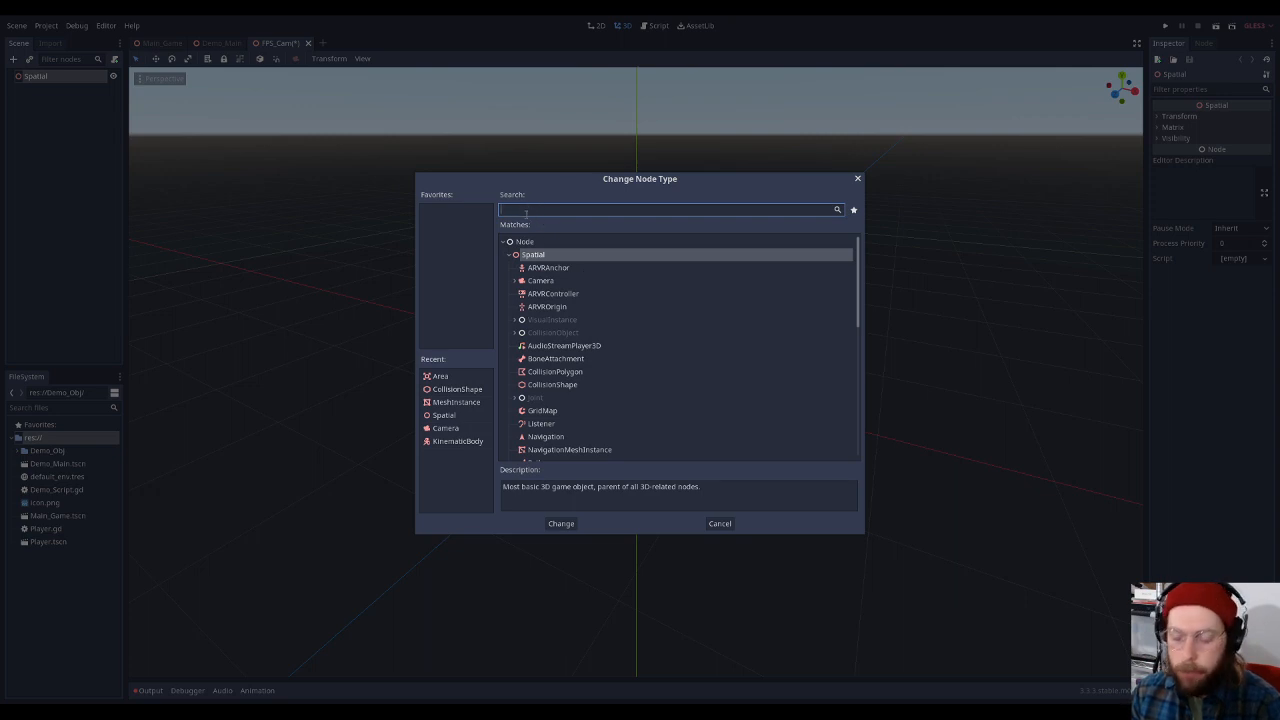
text(kinm)
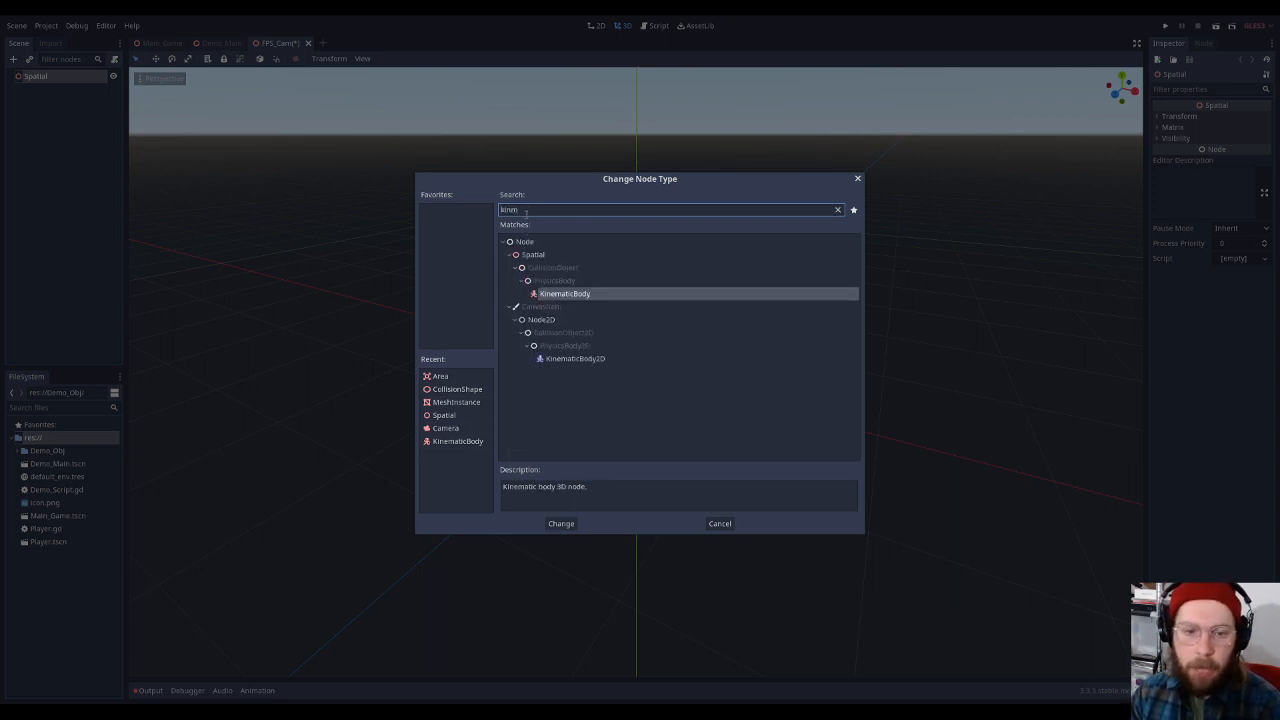
key(BackSpace)
text(e)
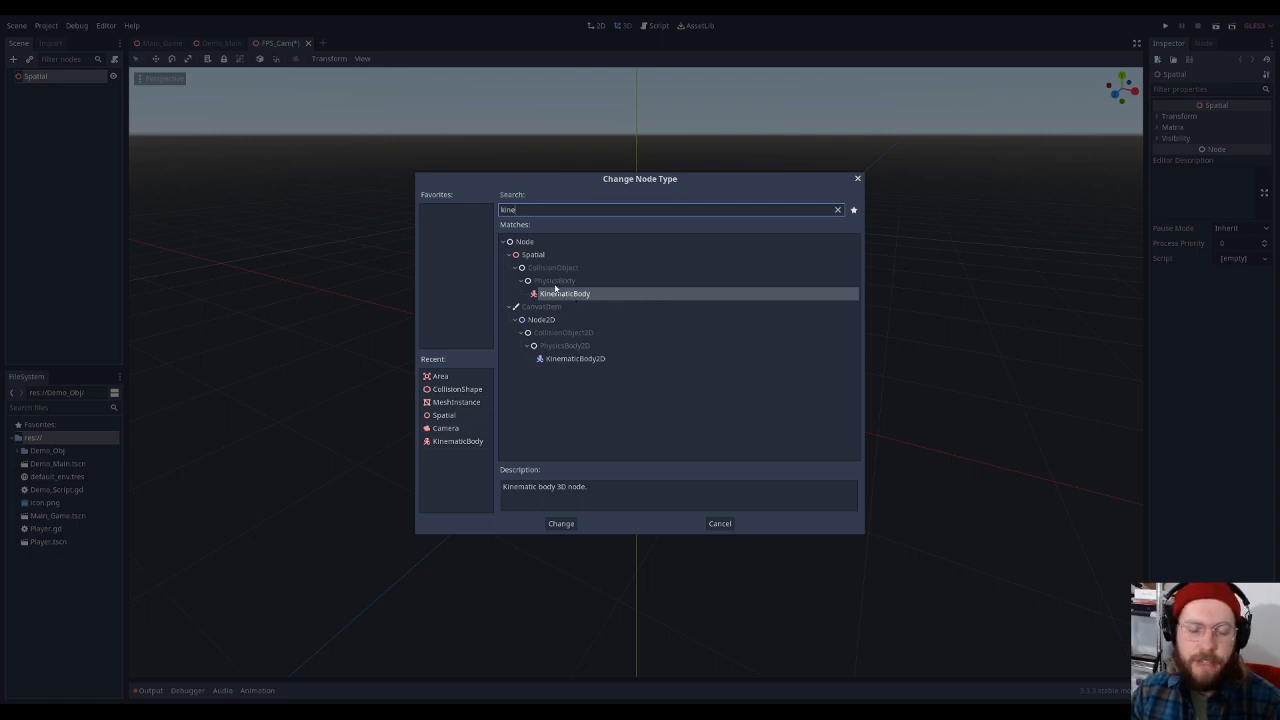
click(561, 294)
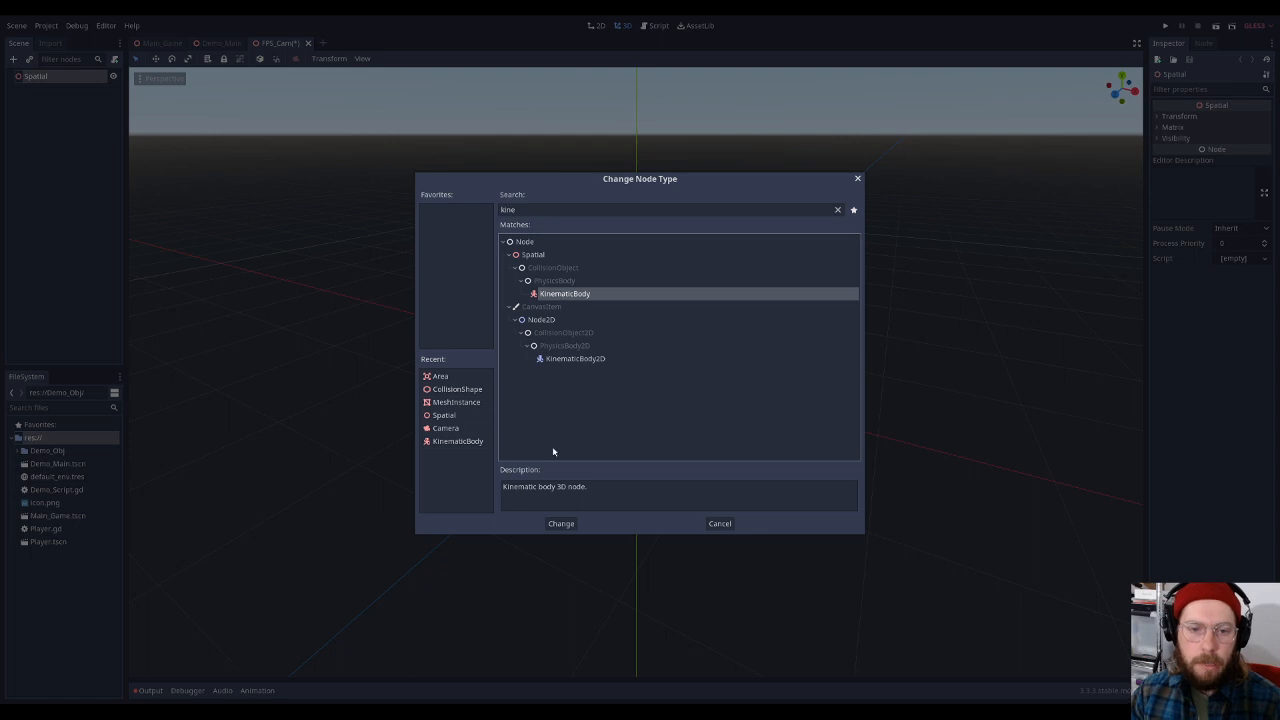
click(566, 527)
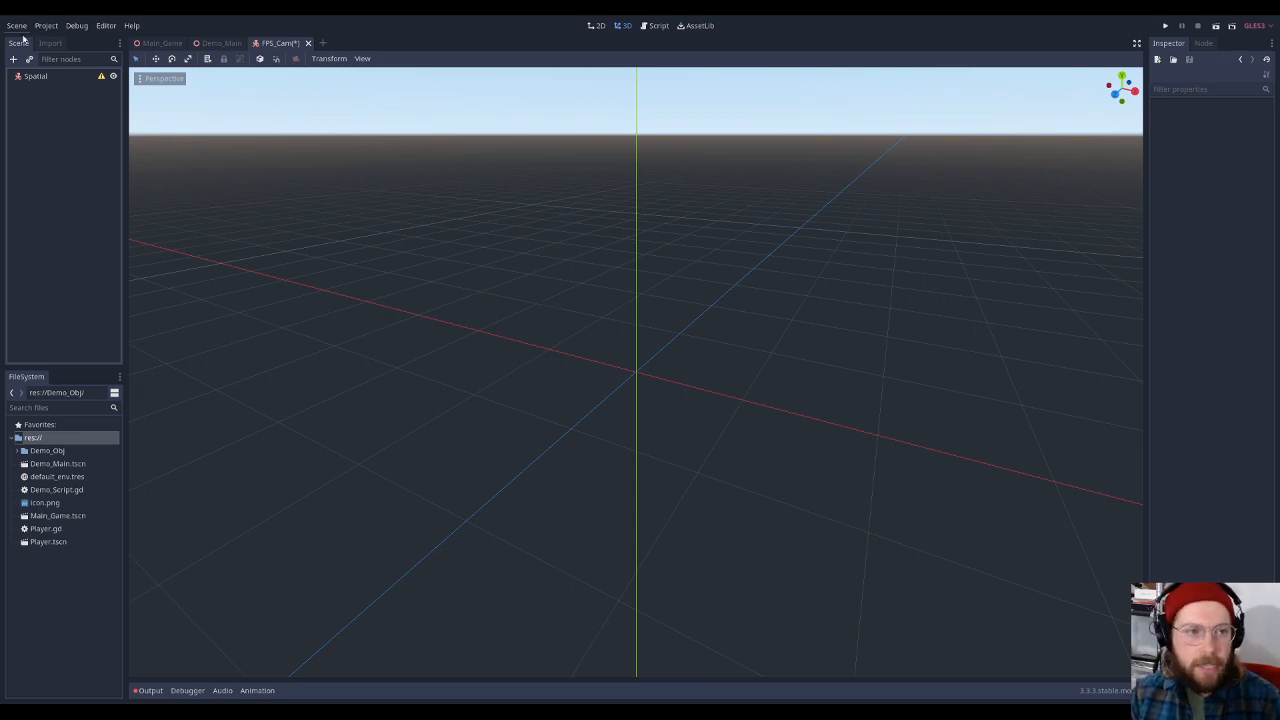
Rename the KinematicBody root node of the FPS_Cam scene to FPS_Player
click(33, 77)
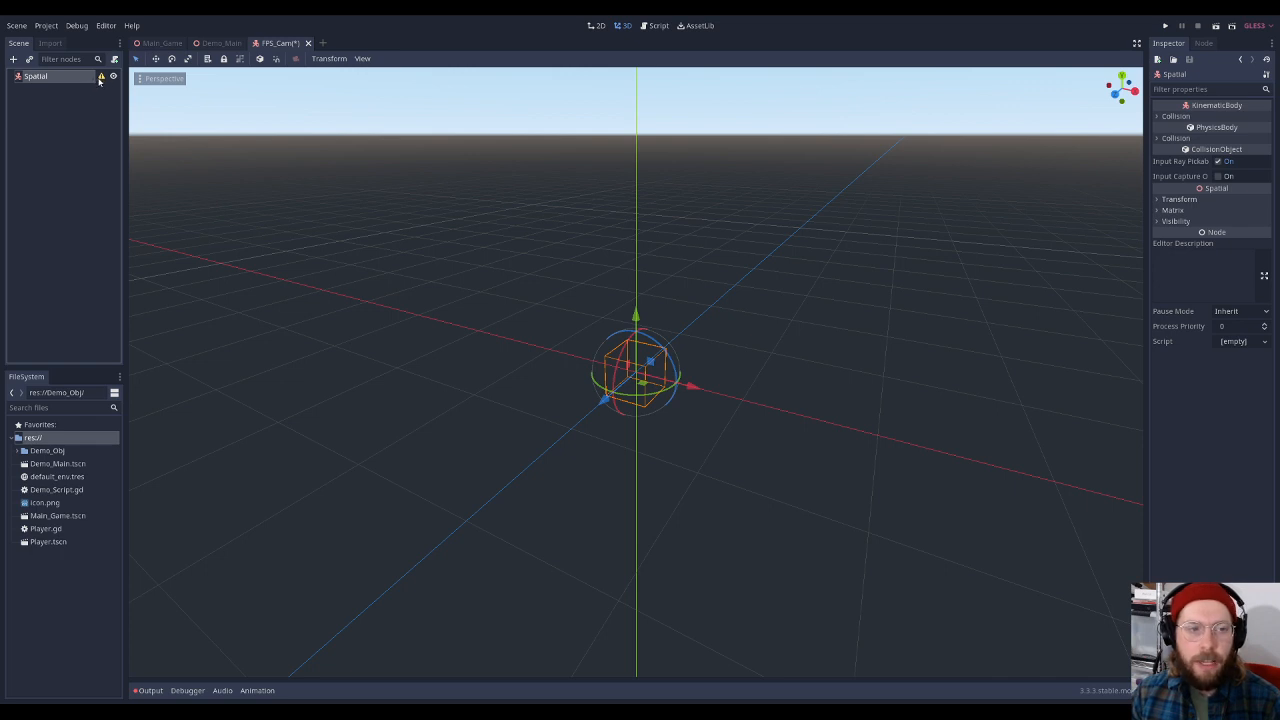
mouse_move(100, 81)
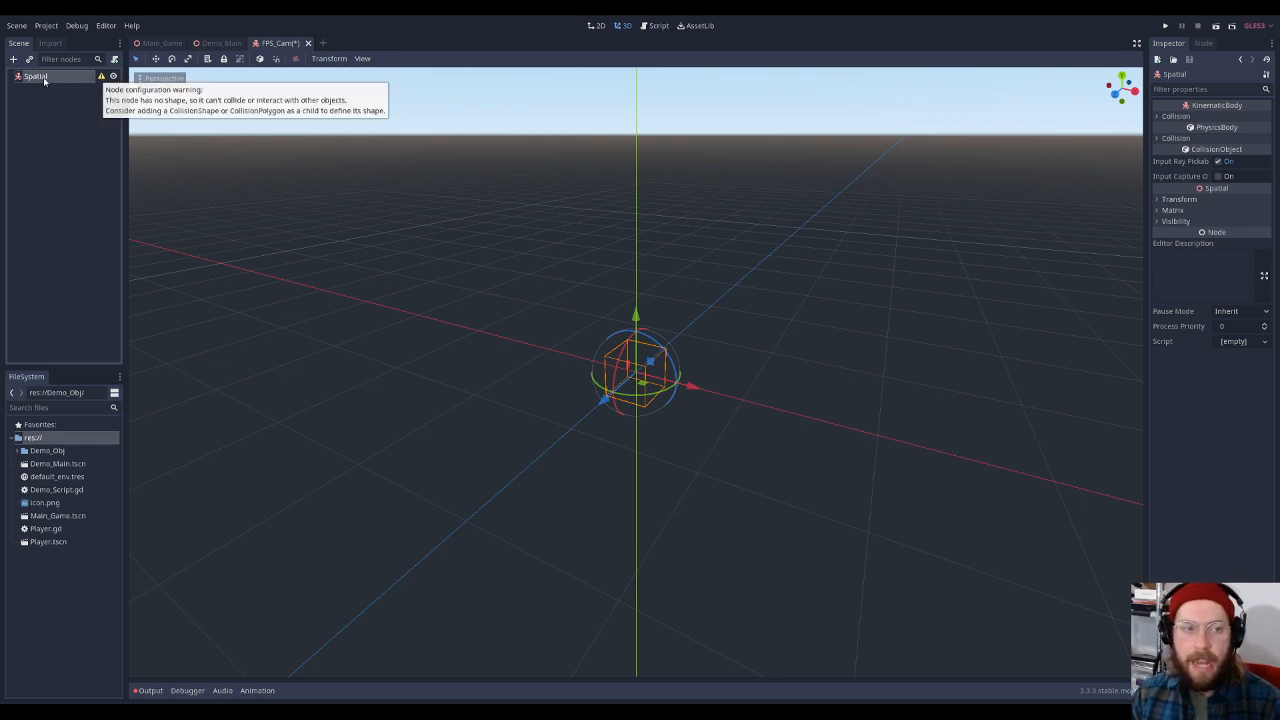
double_click(69, 80)
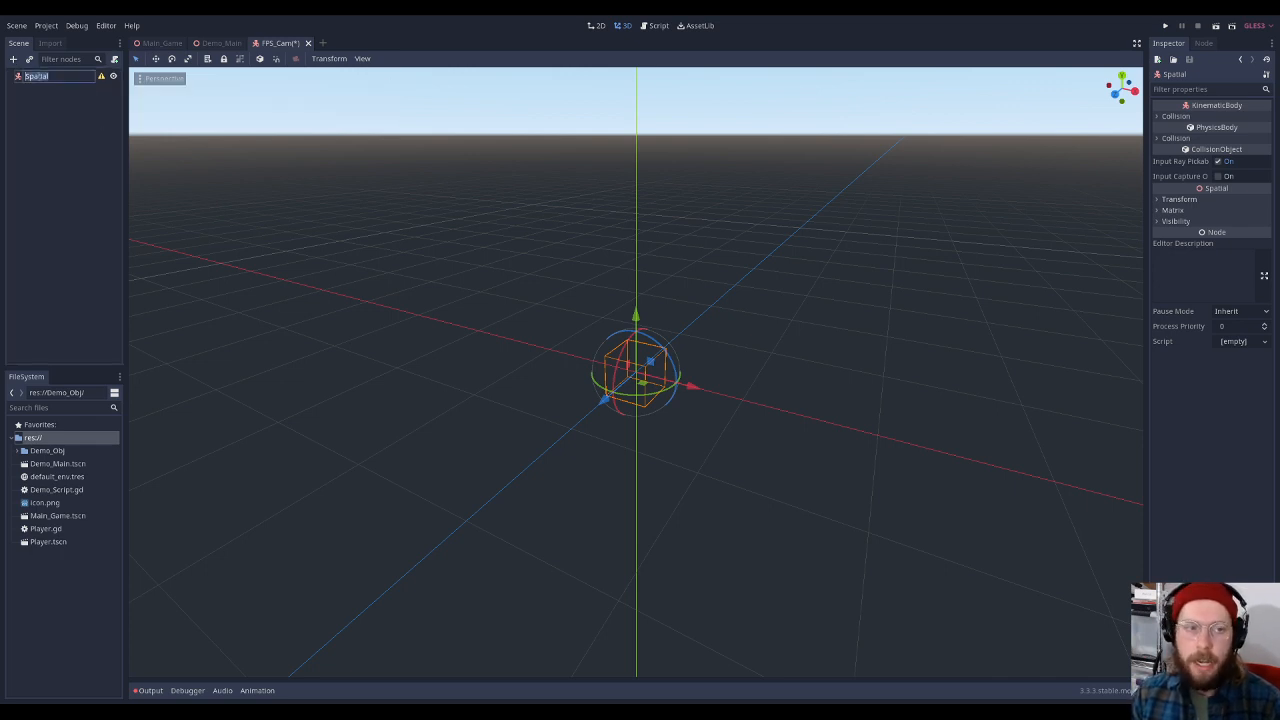
click(37, 127)
click(23, 80)
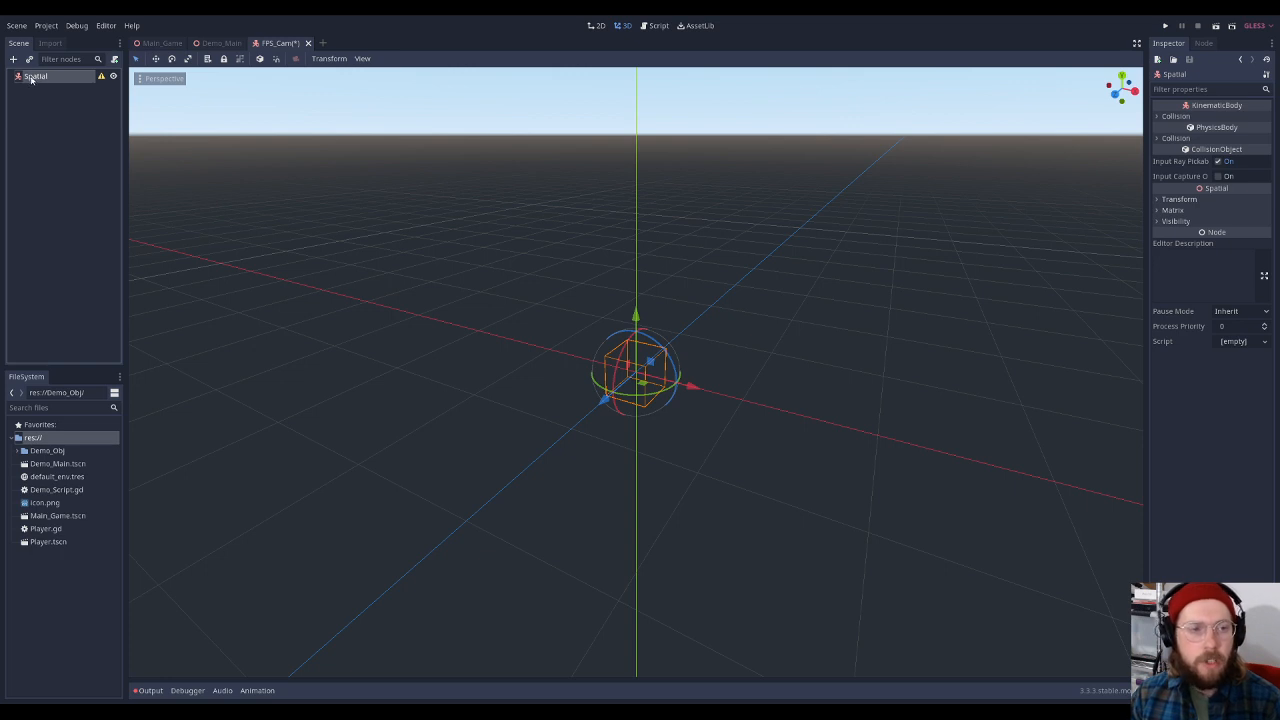
double_click(32, 78)
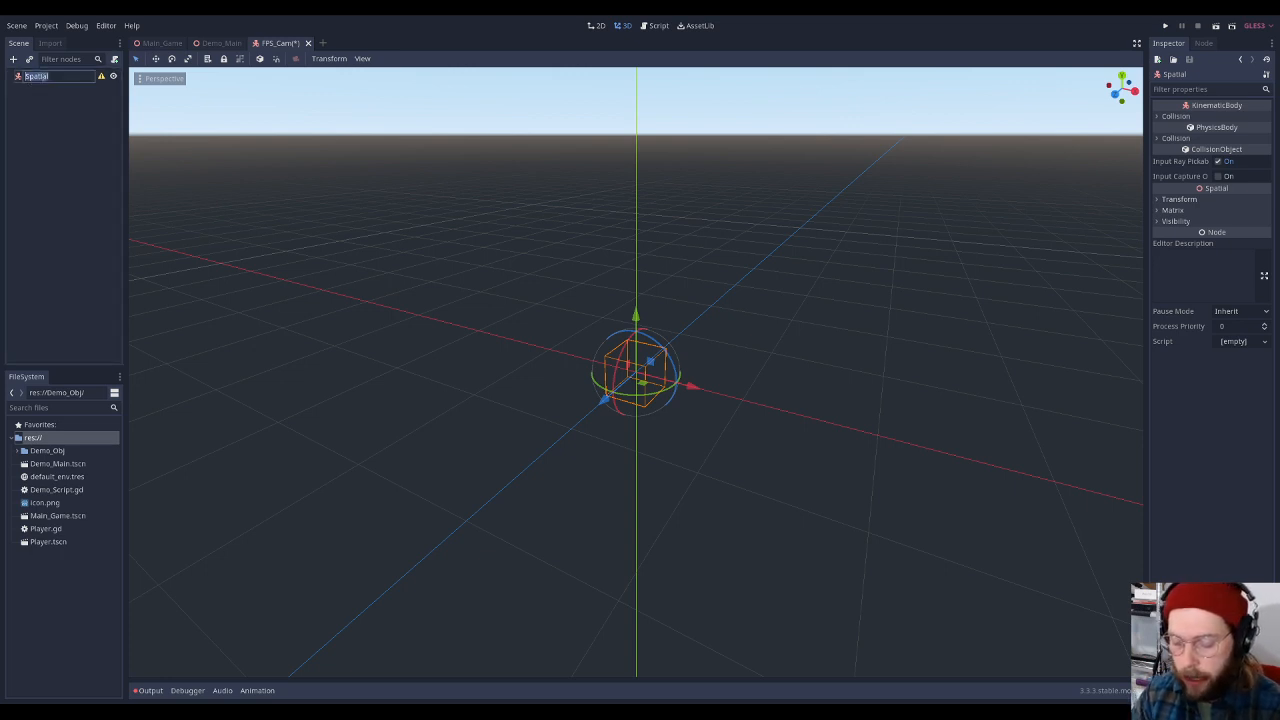
text(FPS_Player)
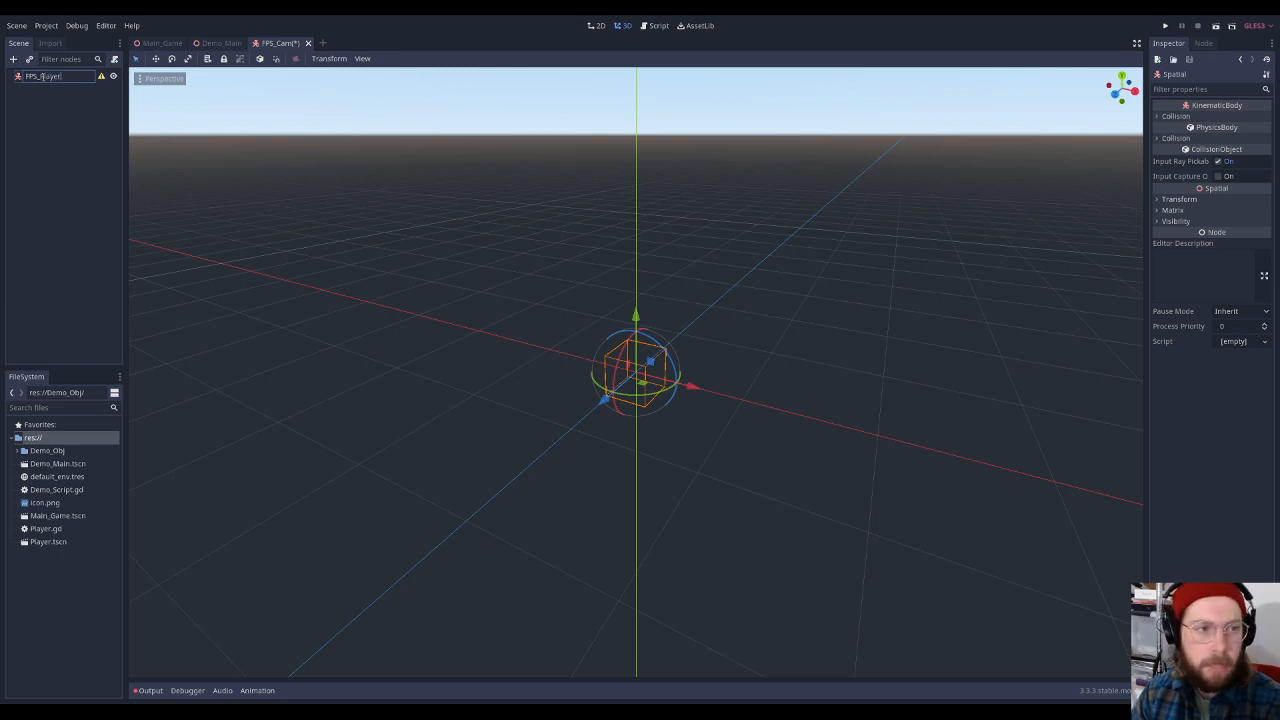
key(Return)
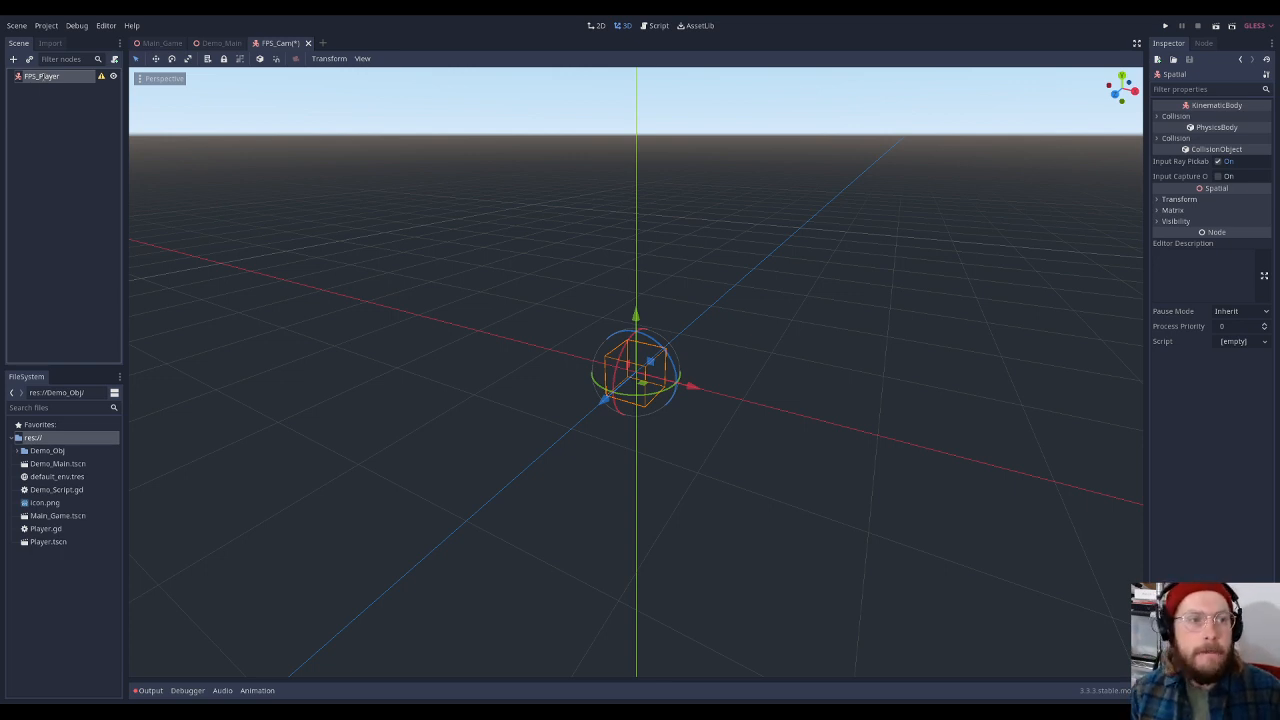
click(45, 103)
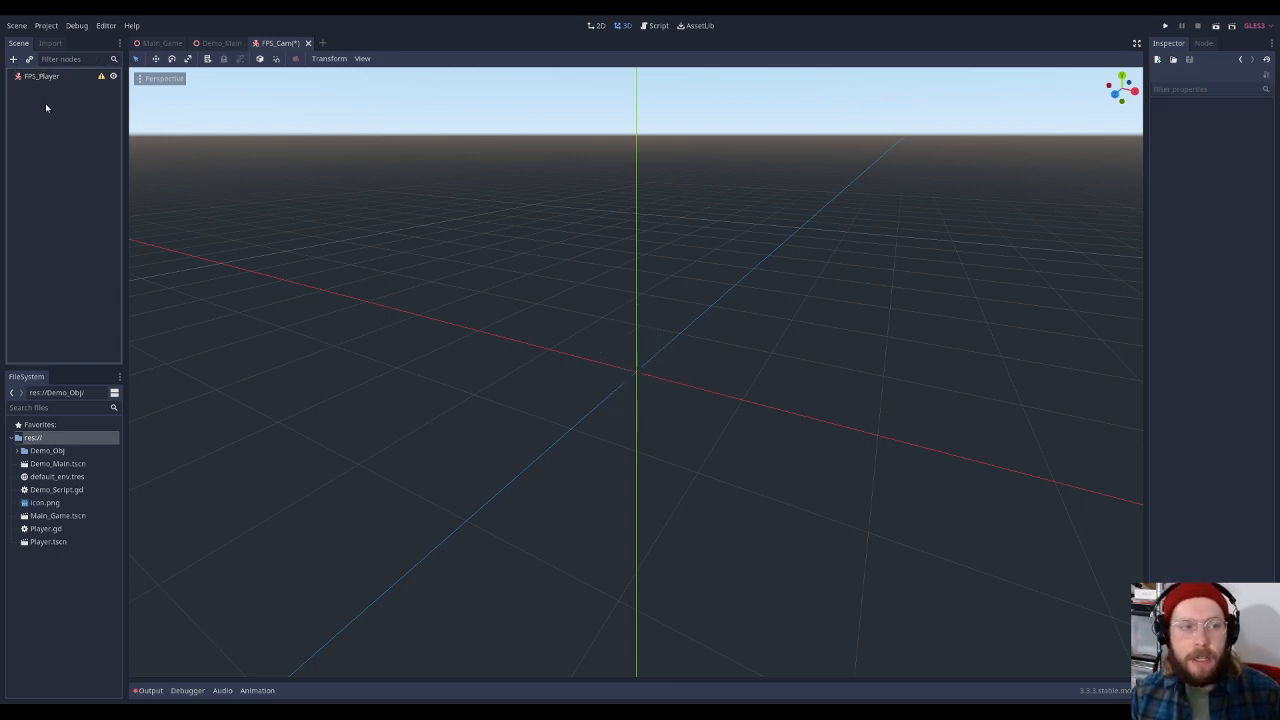
Add a CollisionShape node as a child of the FPS_Player root node
click(38, 75)
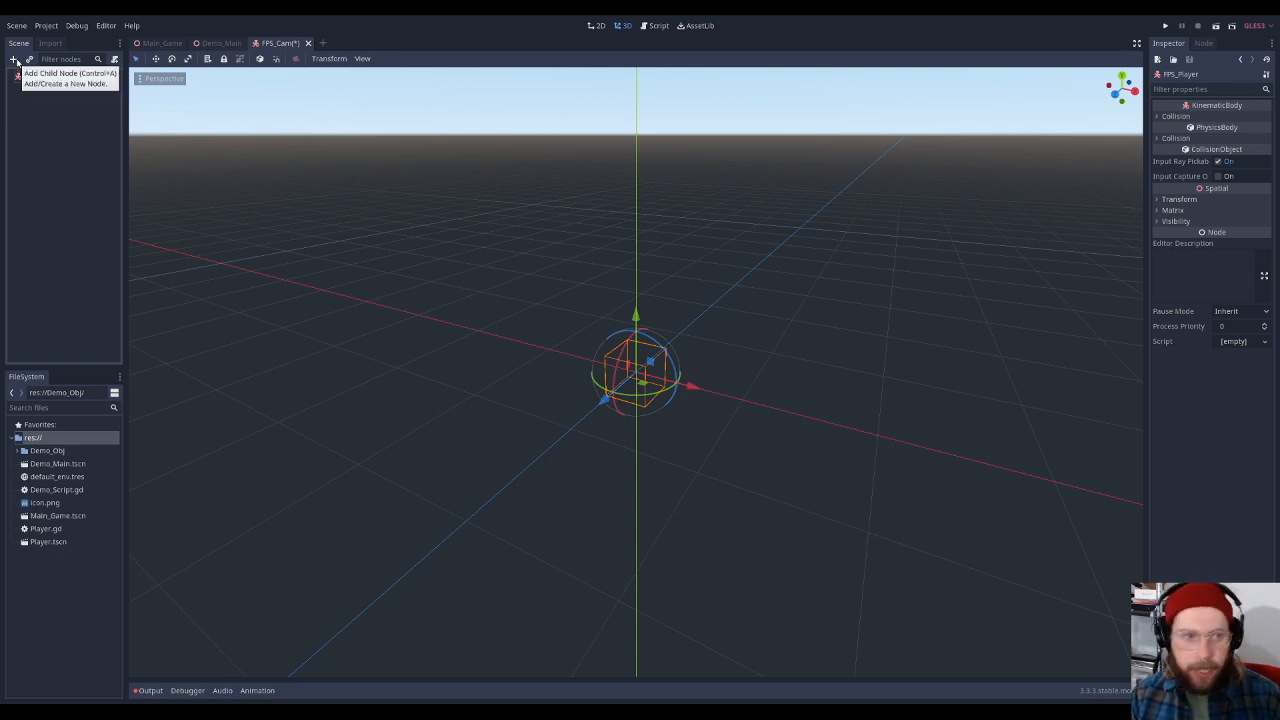
click(14, 60)
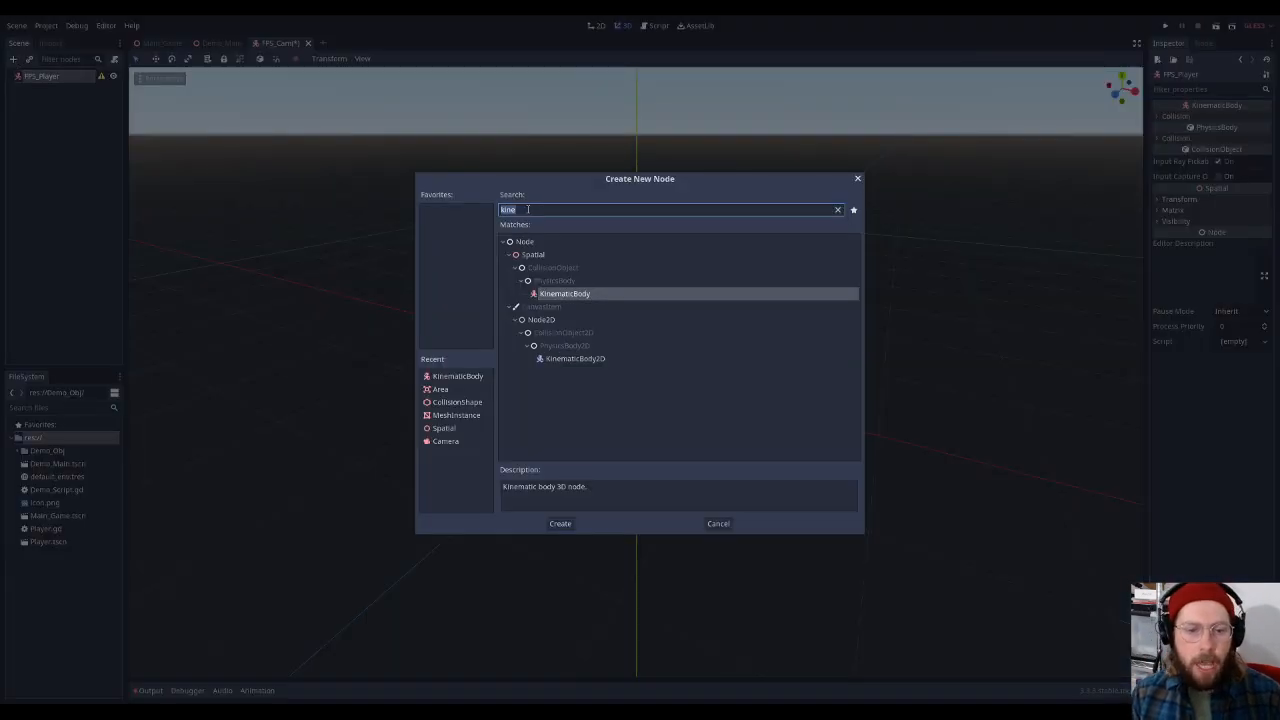
text(collisi)
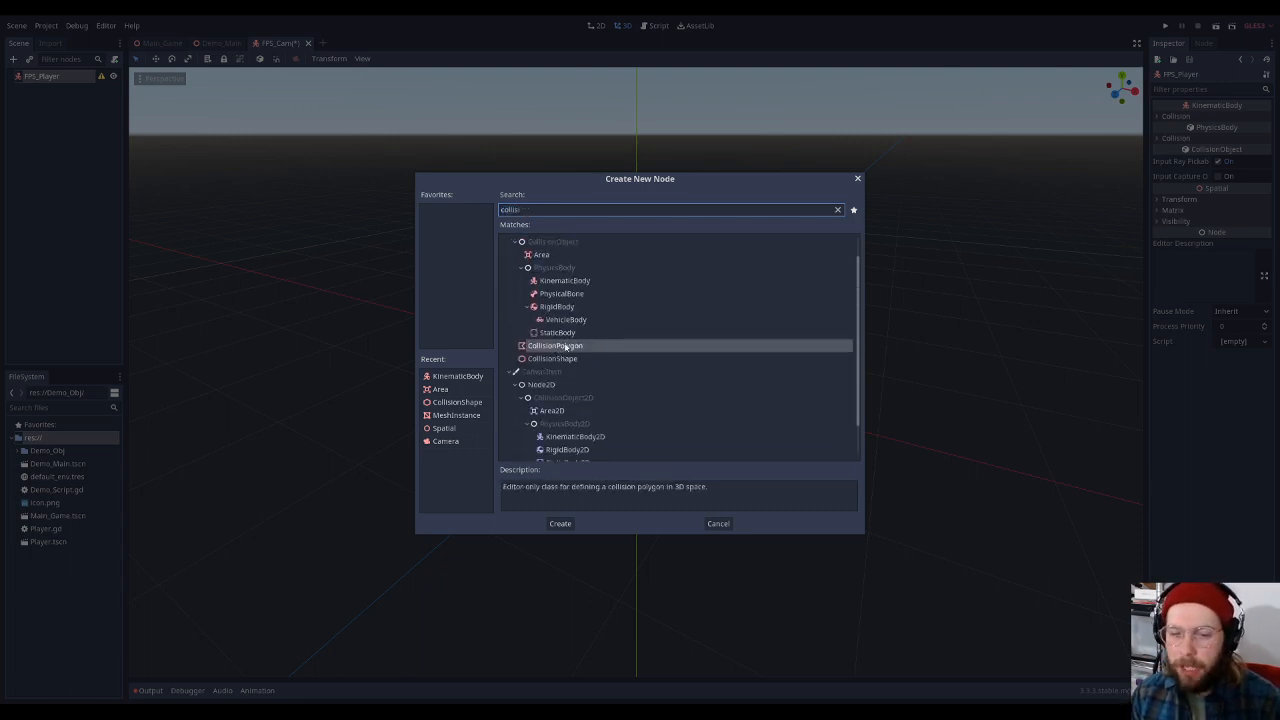
click(545, 360)
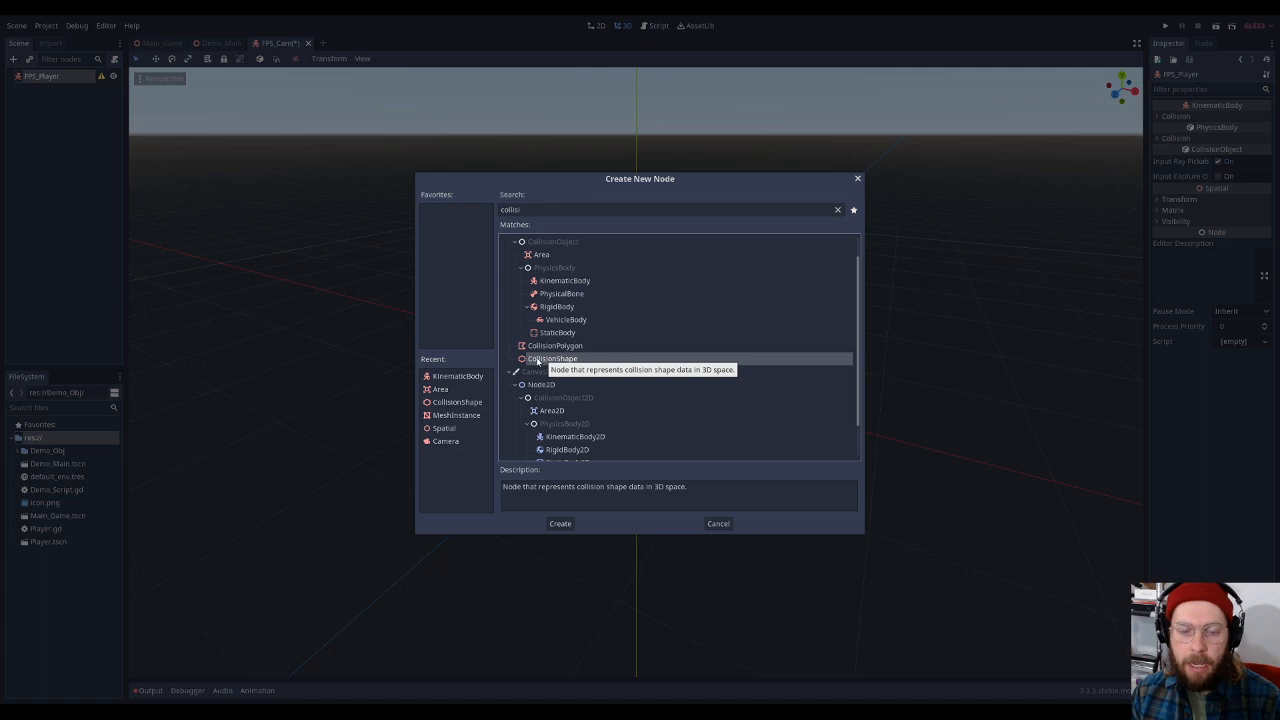
double_click(544, 359)
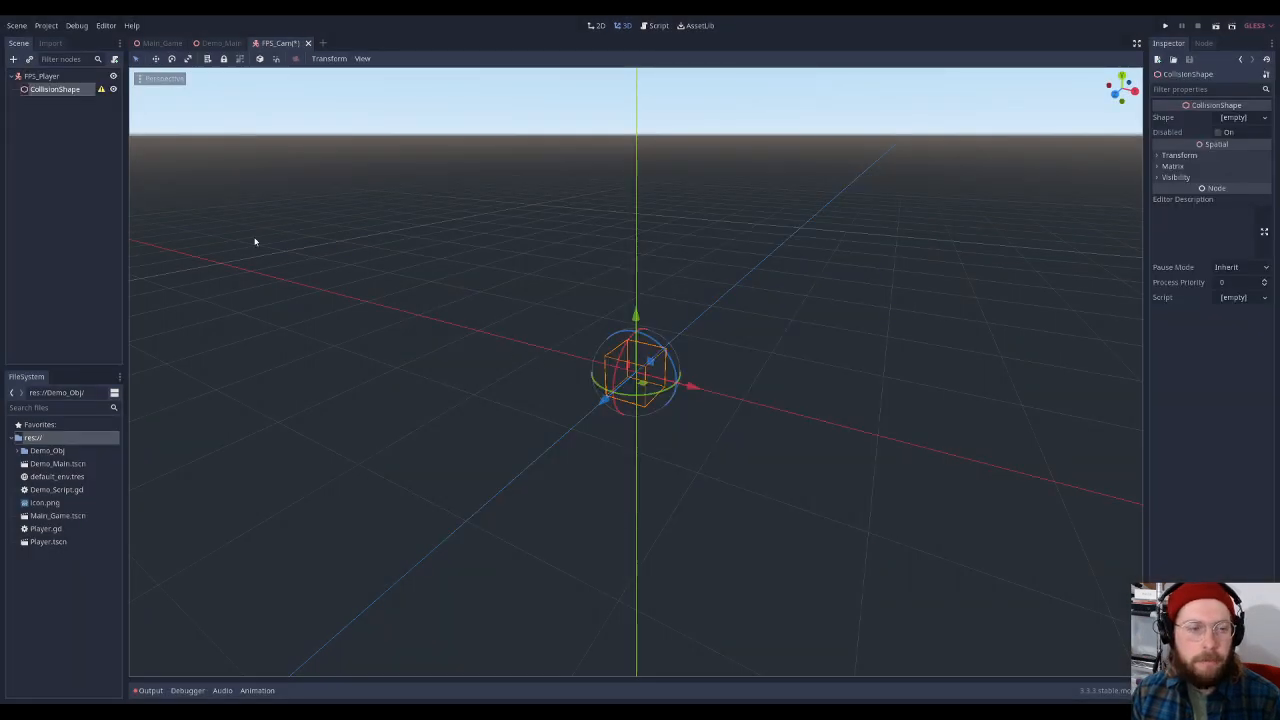
Add a second CollisionShape child node directly under FPS_Player
click(46, 77)
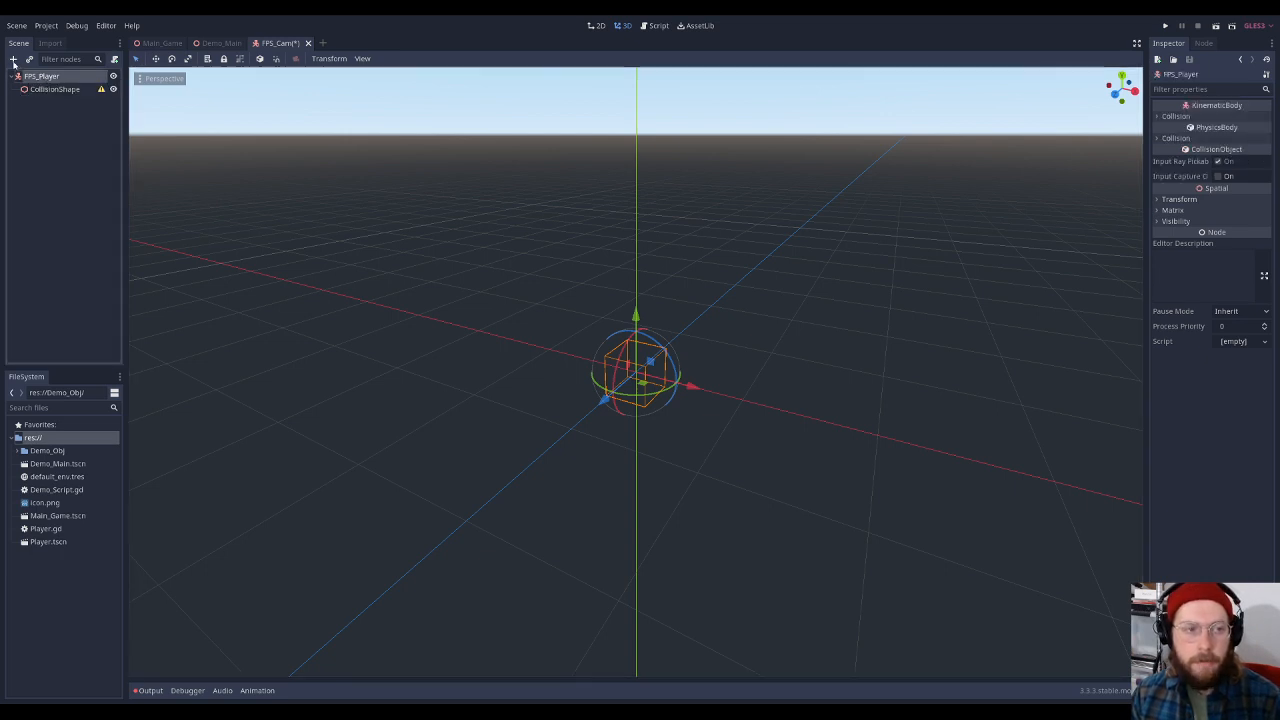
click(13, 59)
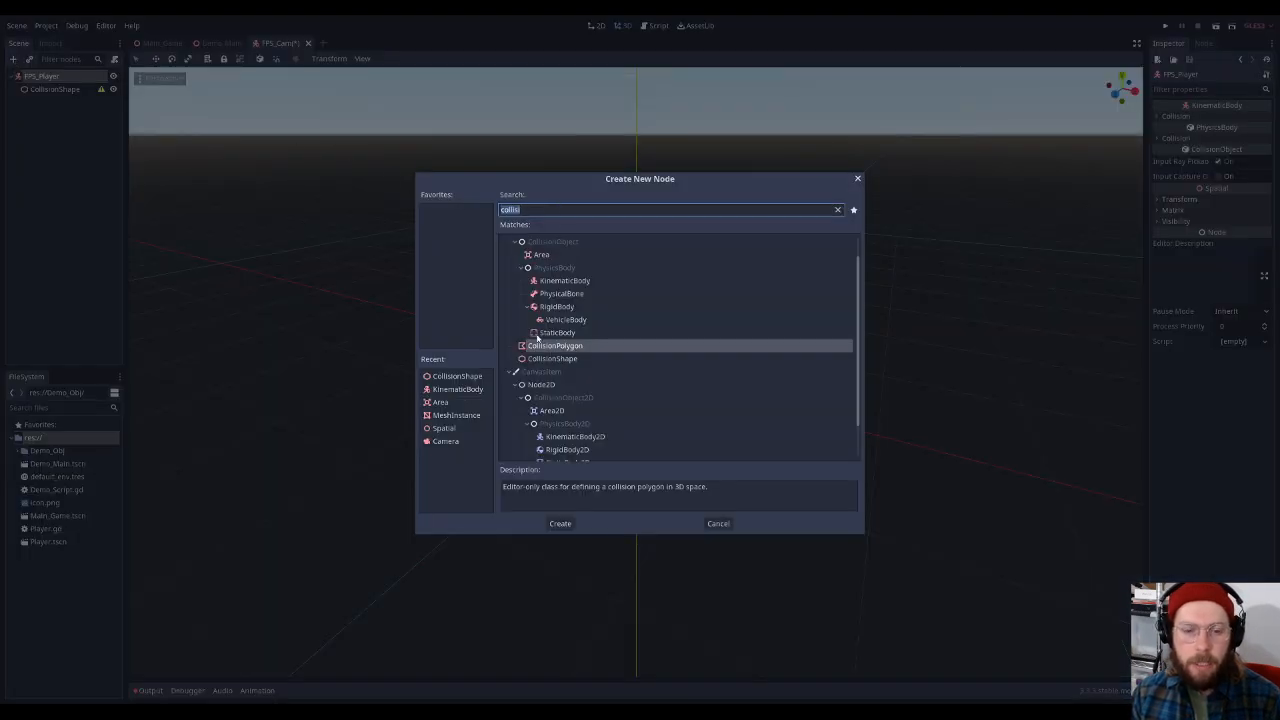
click(551, 358)
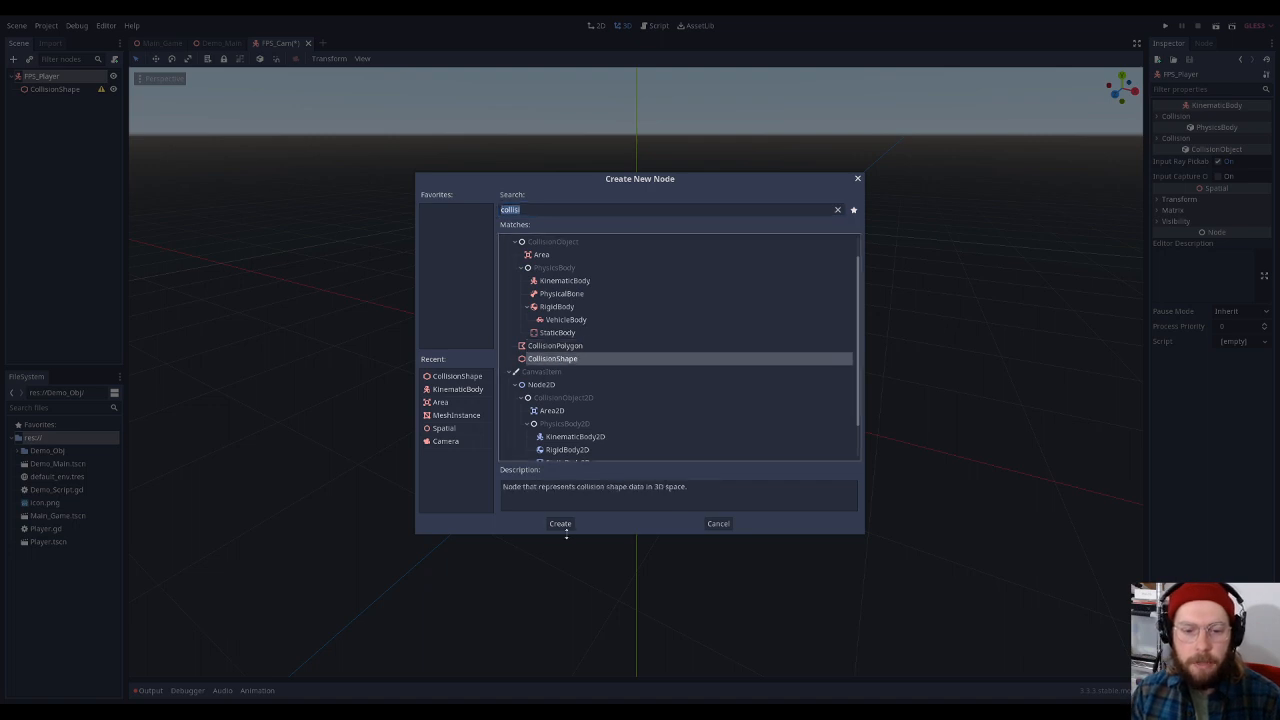
click(561, 524)
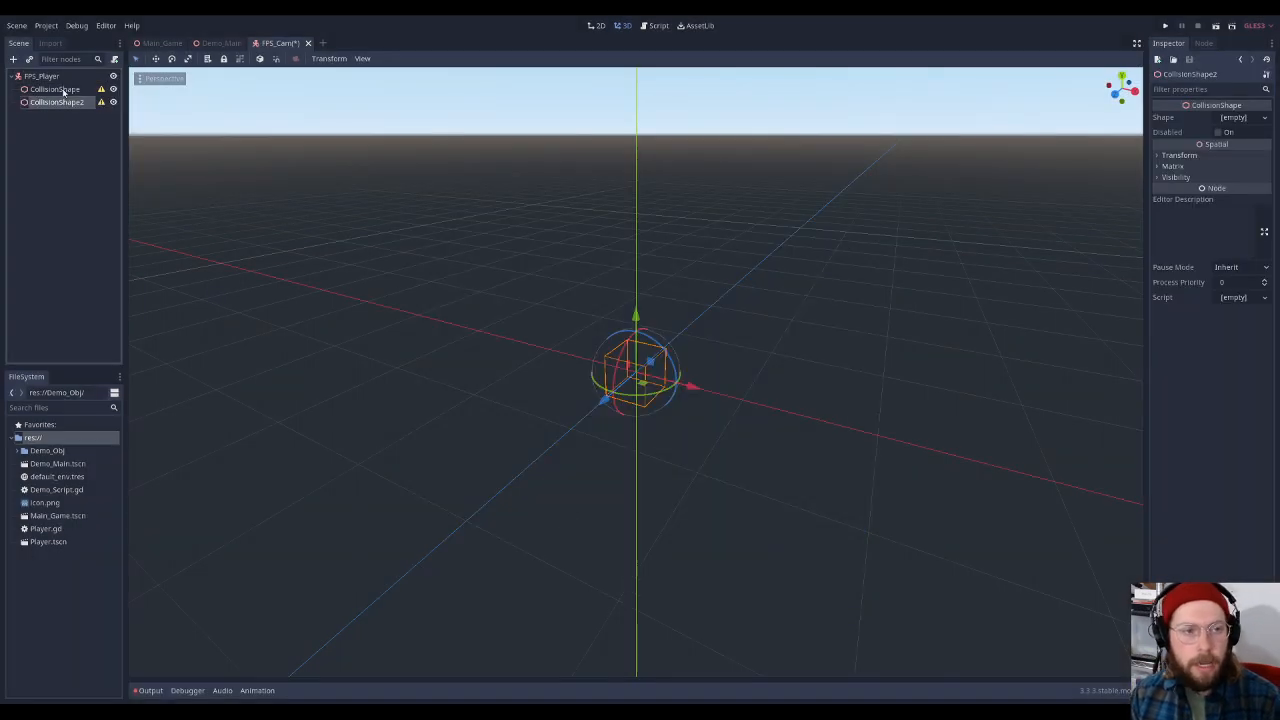
click(62, 89)
click(65, 102)
click(62, 90)
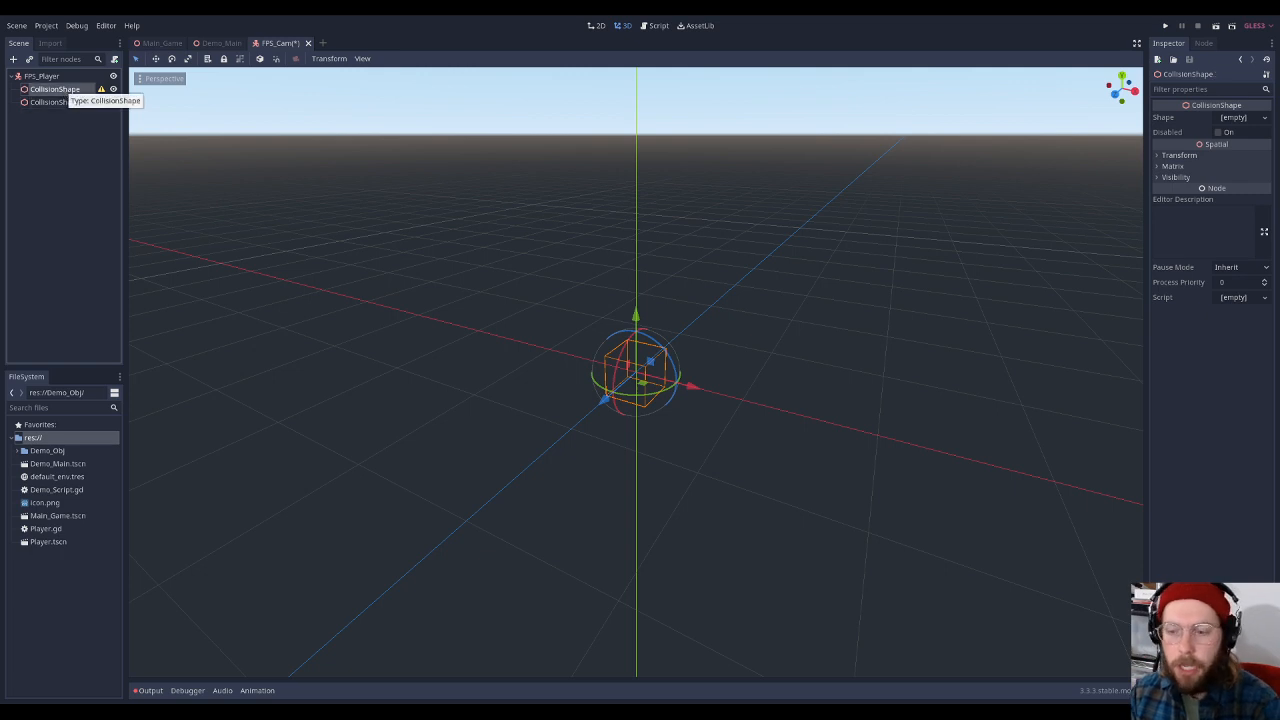
click(55, 79)
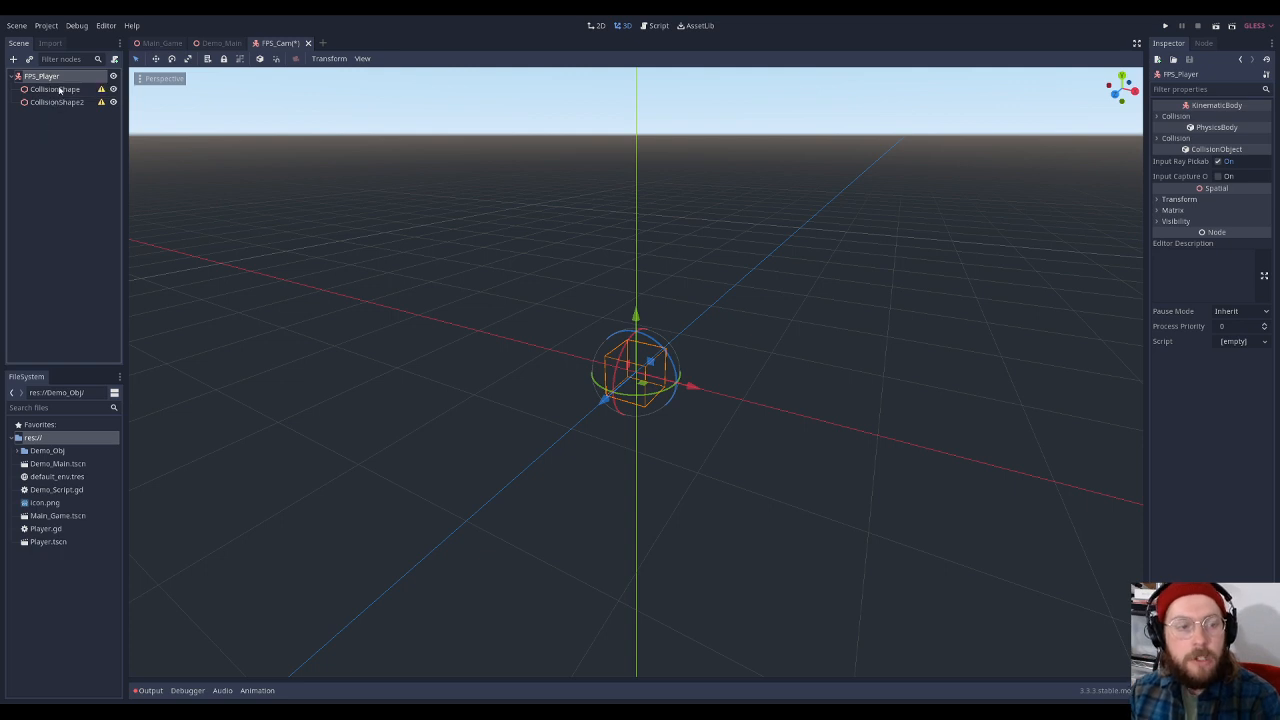
click(60, 90)
click(62, 77)
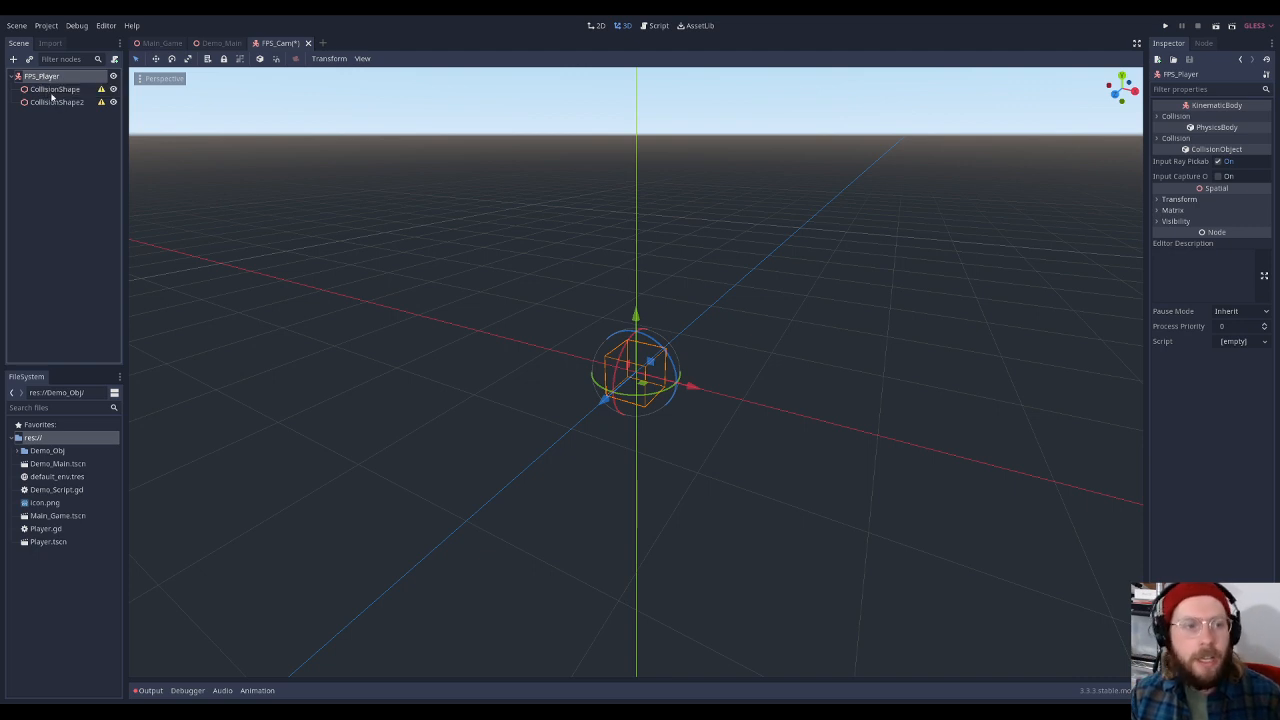
Rename the first CollisionShape node under FPS_Player to Body
click(53, 90)
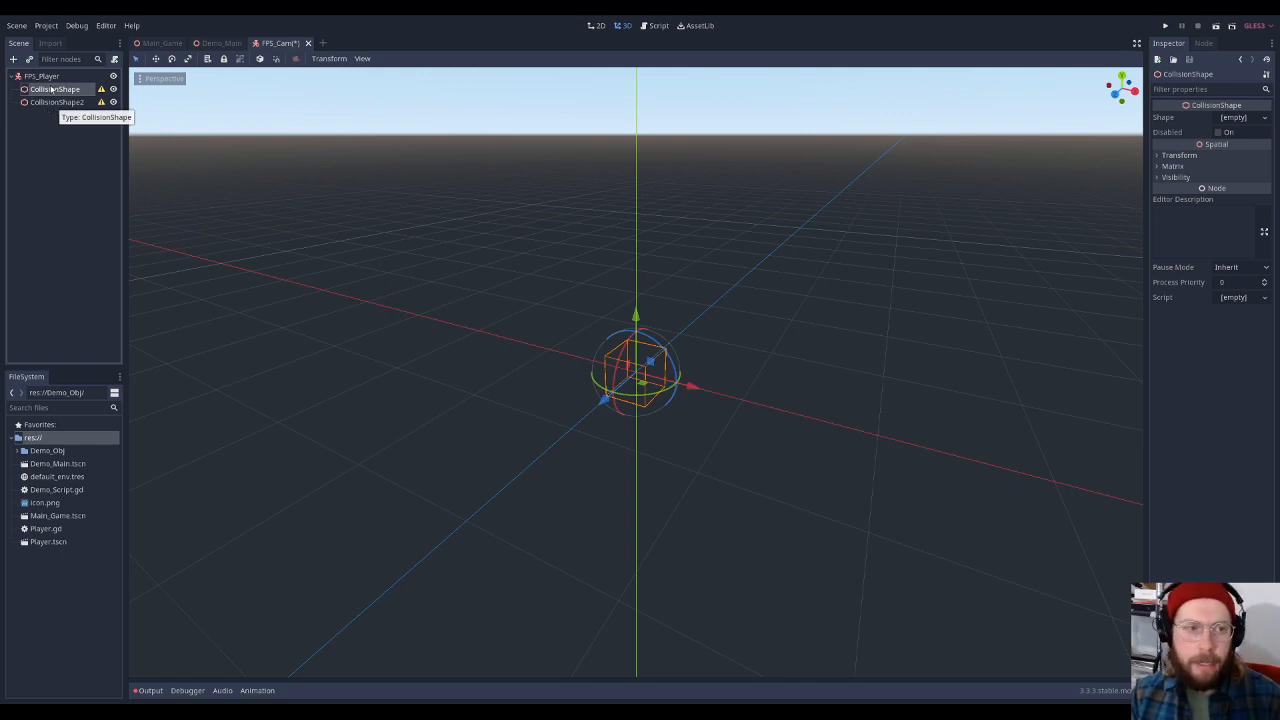
double_click(51, 89)
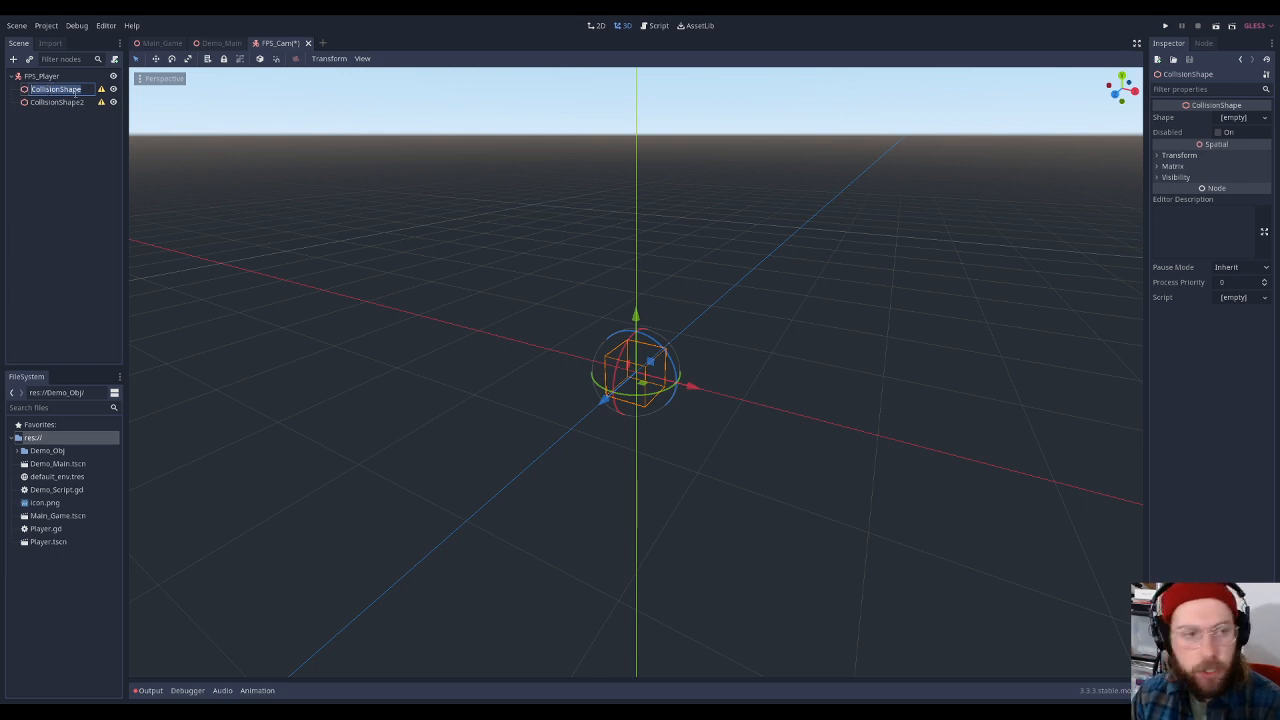
text(Body)
key(Return)
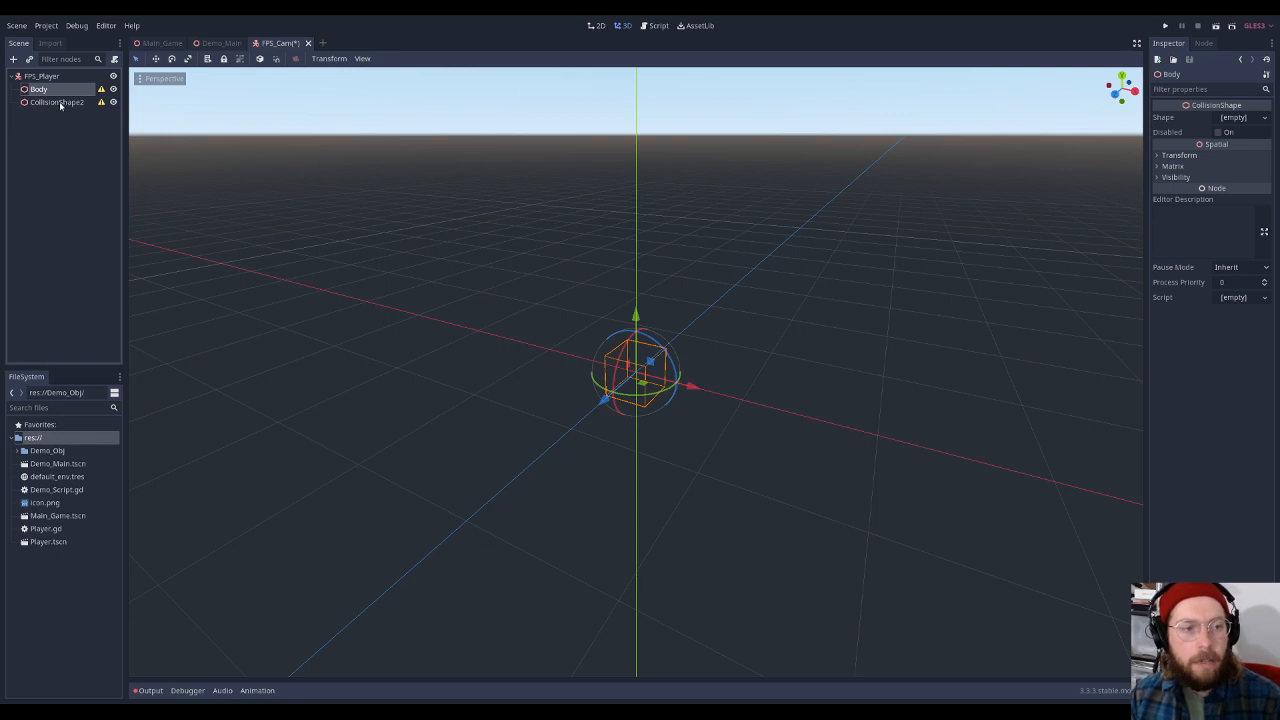
Rename the second CollisionShape node under FPS_Player to Feet
click(60, 104)
double_click(58, 103)
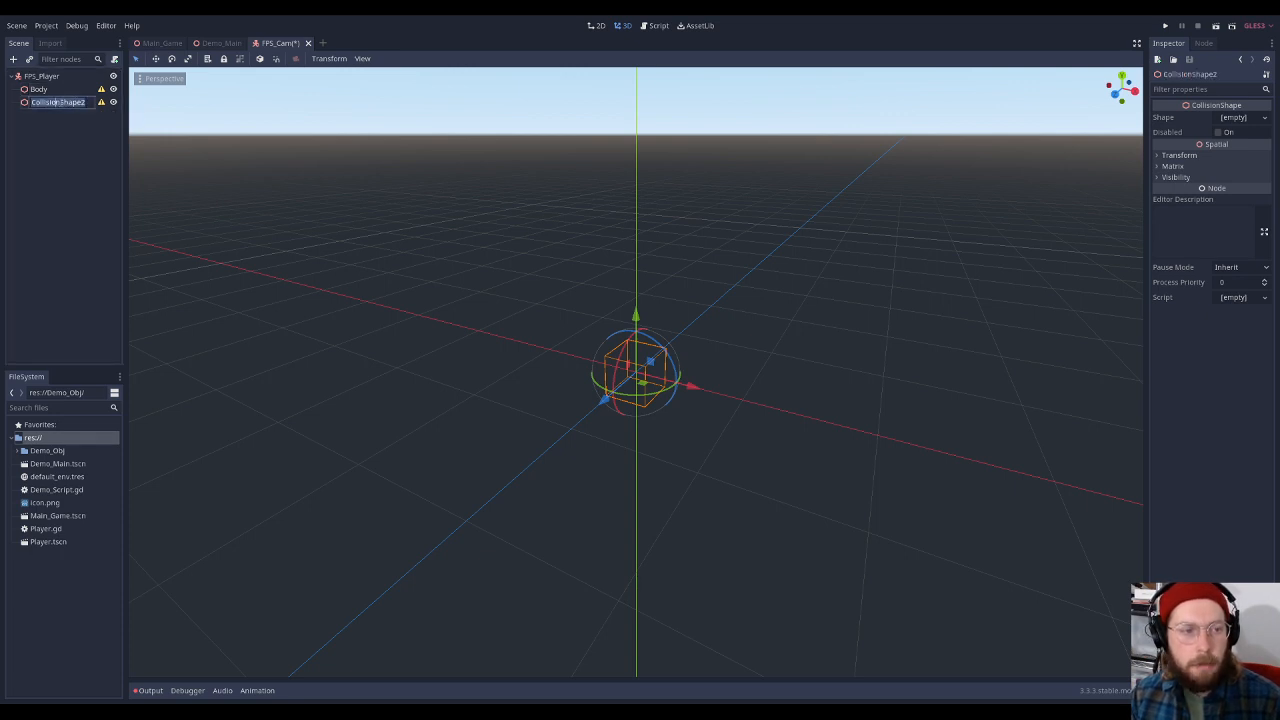
text(Feet)
key(Return)
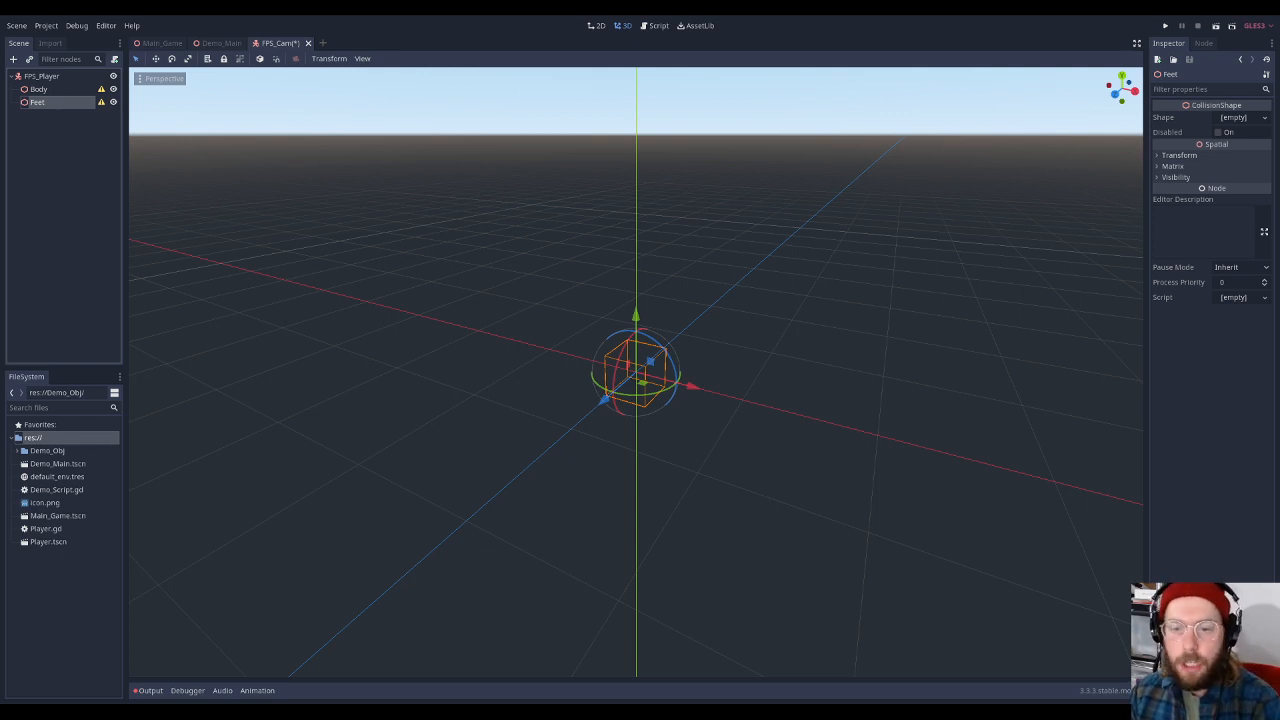
Assign a new CapsuleShape as the collision shape of the Body node
click(45, 89)
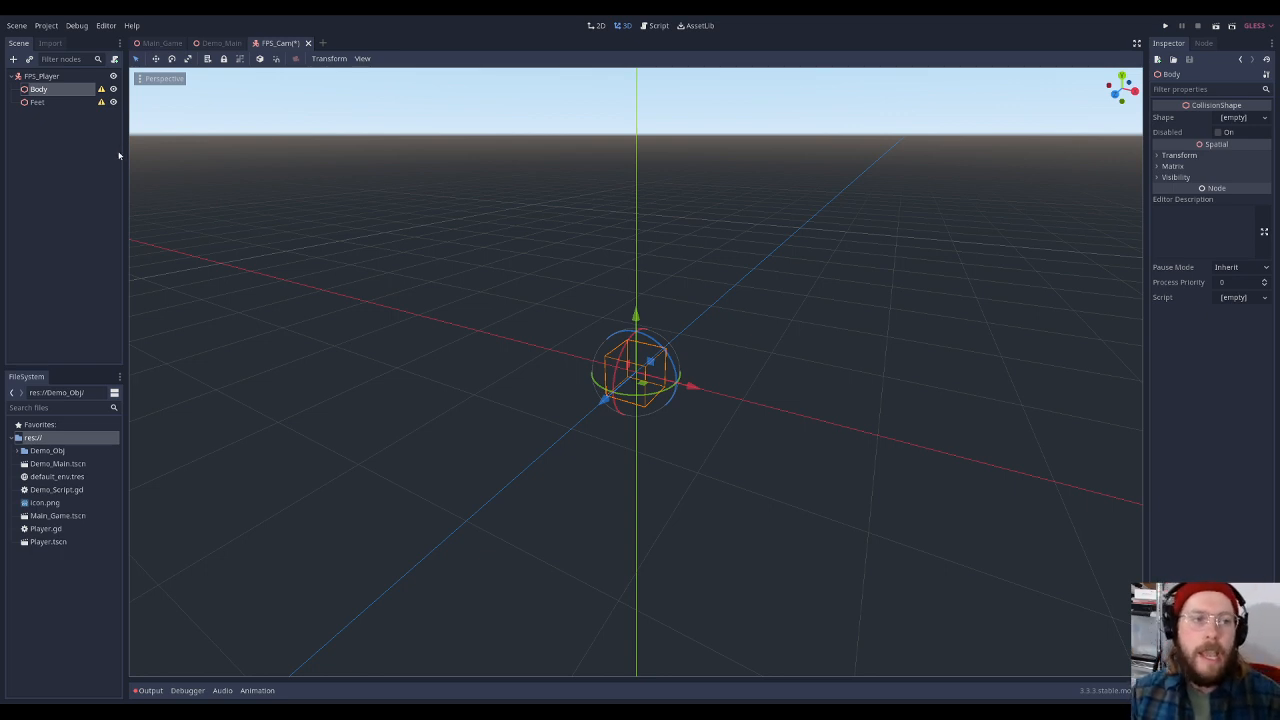
click(57, 103)
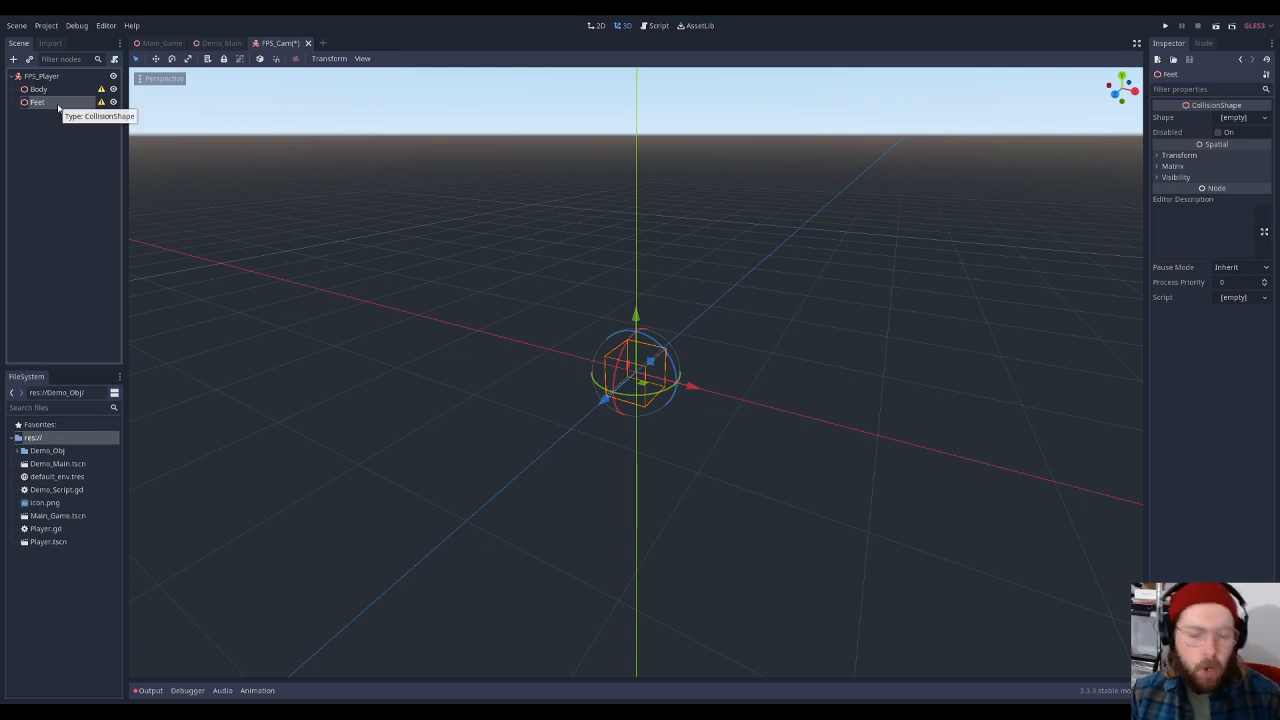
click(44, 90)
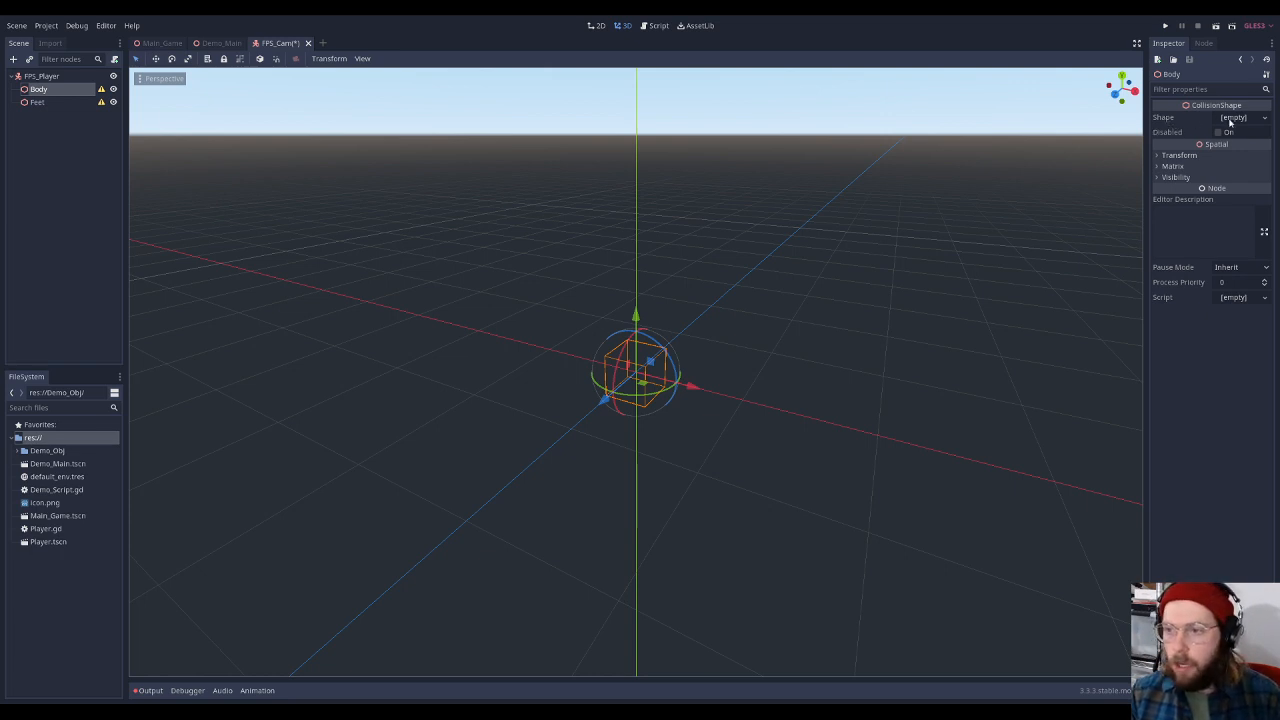
click(1232, 118)
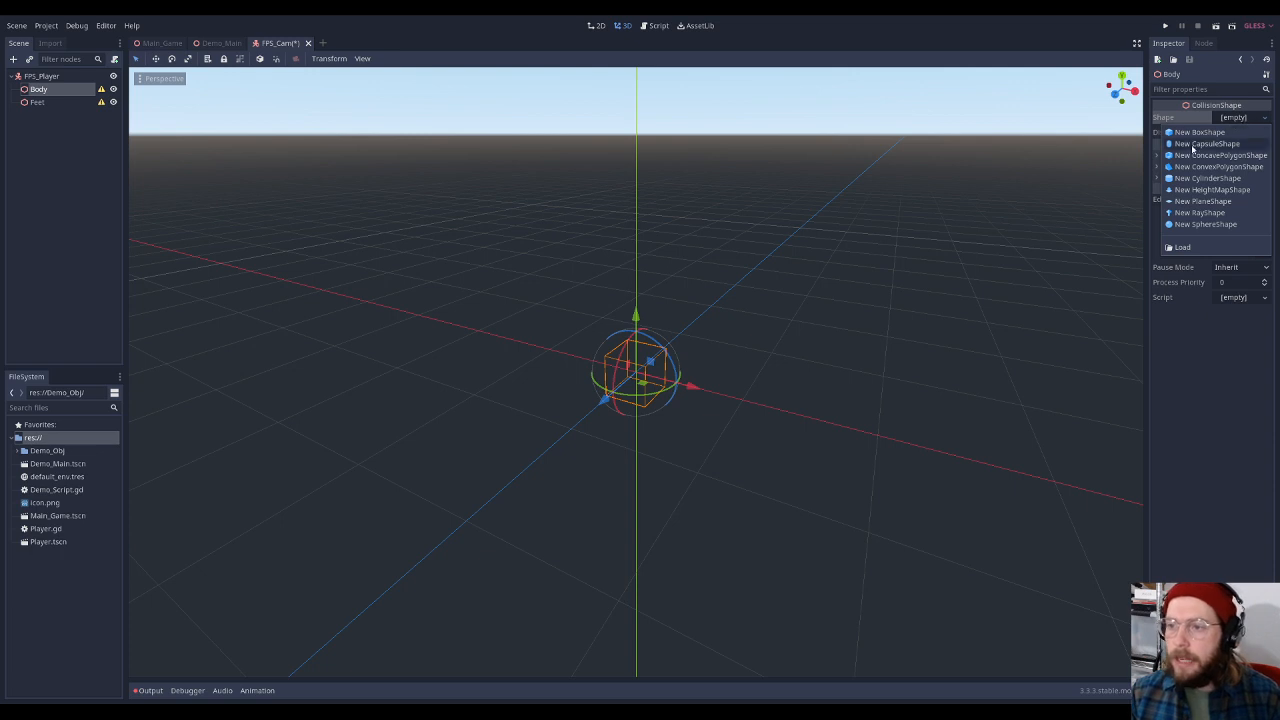
click(1192, 144)
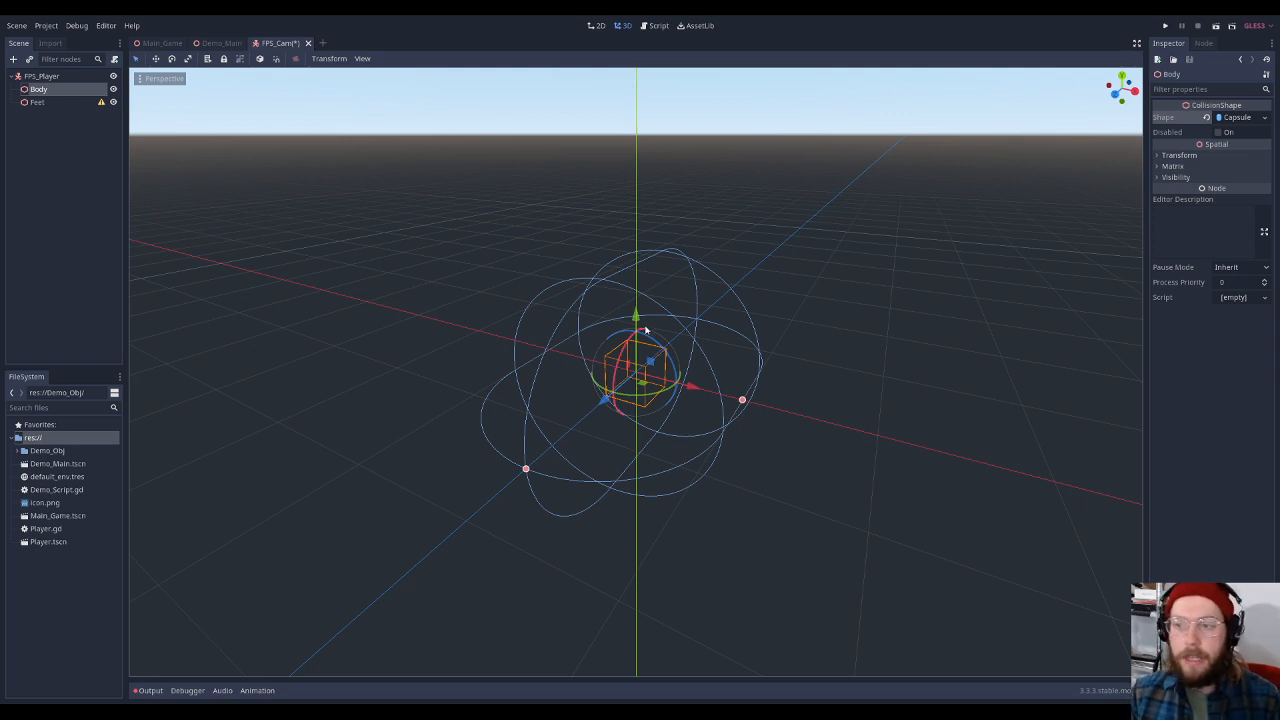
Assign a new BoxShape as the collision shape of the Feet node
click(42, 103)
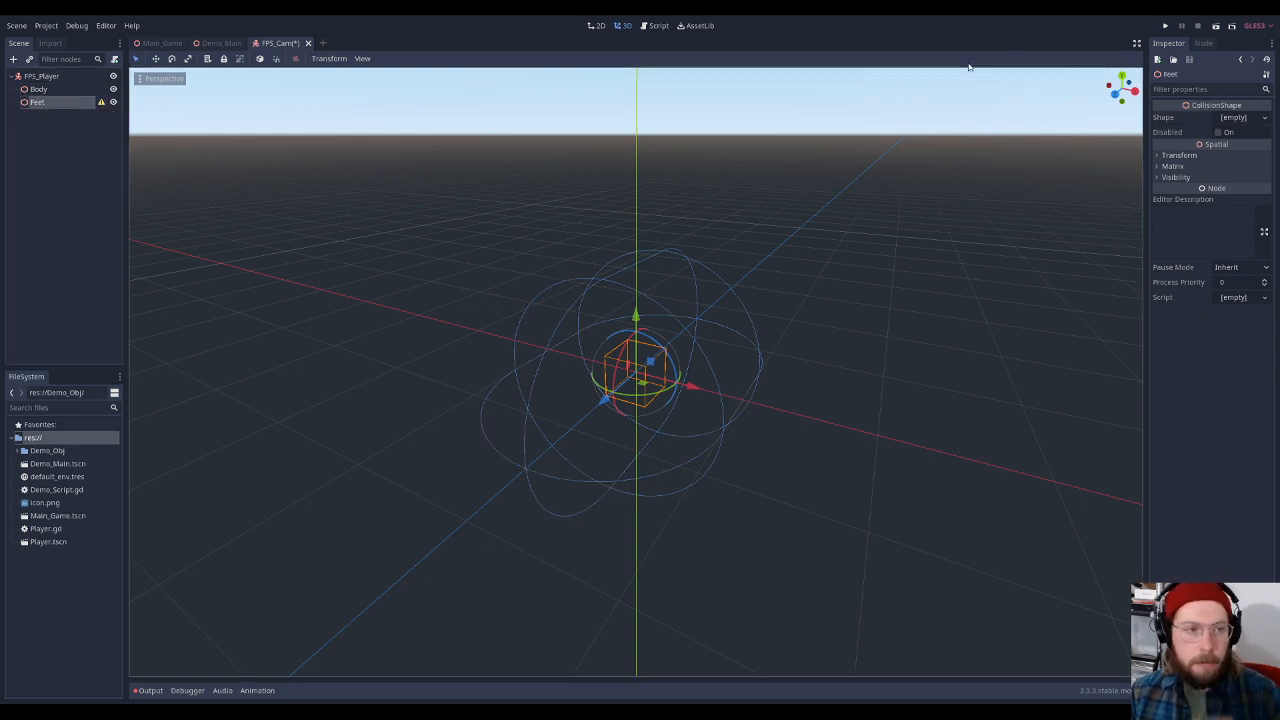
click(1232, 118)
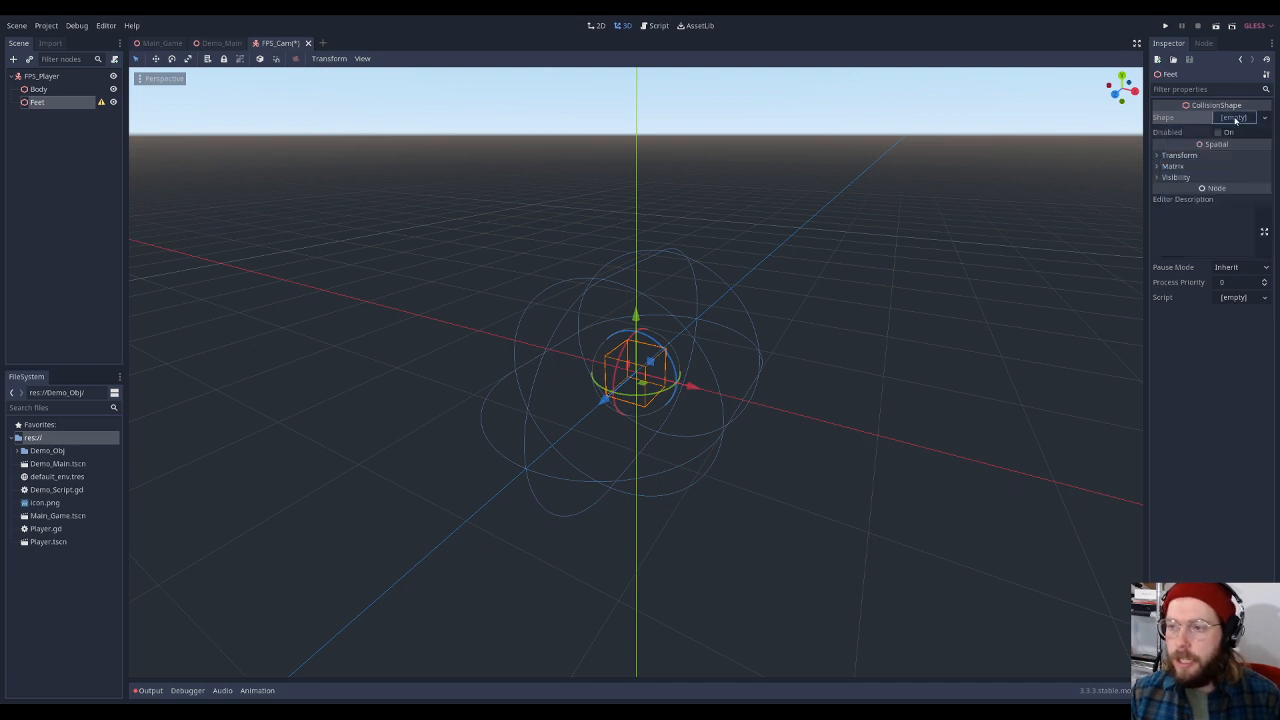
click(1215, 132)
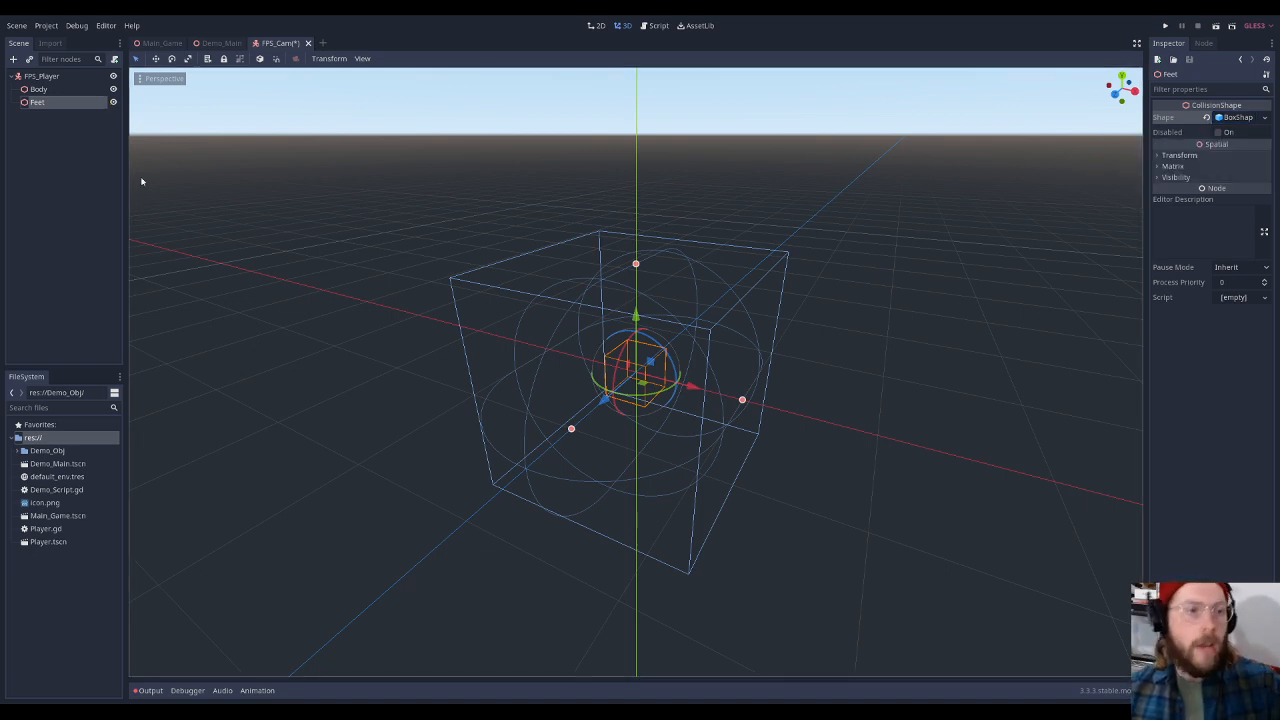
click(36, 89)
click(38, 102)
click(40, 90)
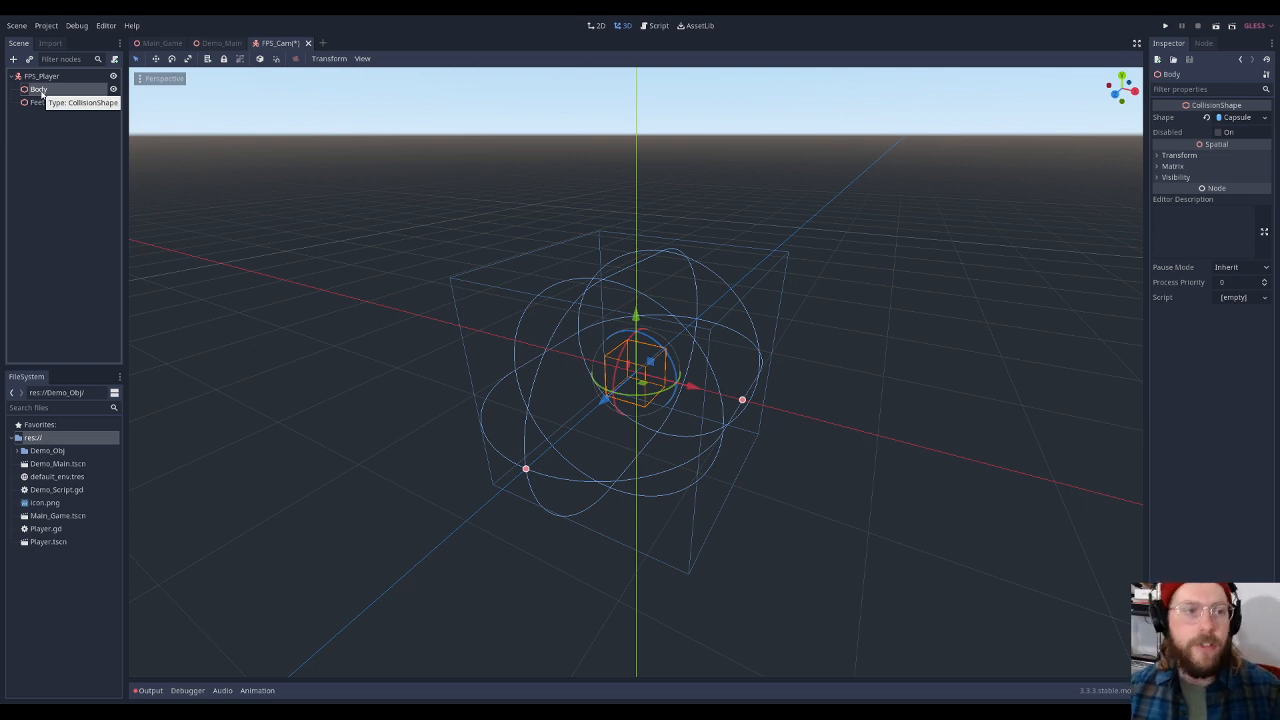
click(40, 102)
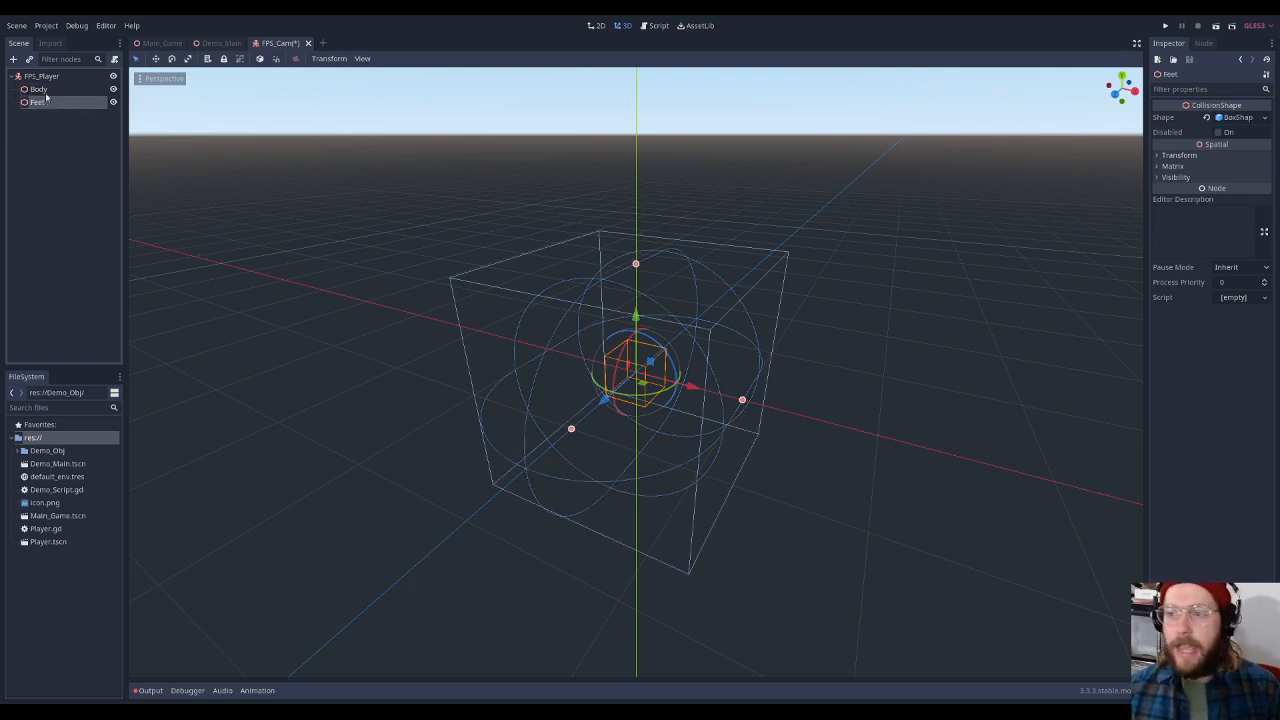
Set the Body node's X rotation to 90 degrees so its capsule stands upright
click(38, 89)
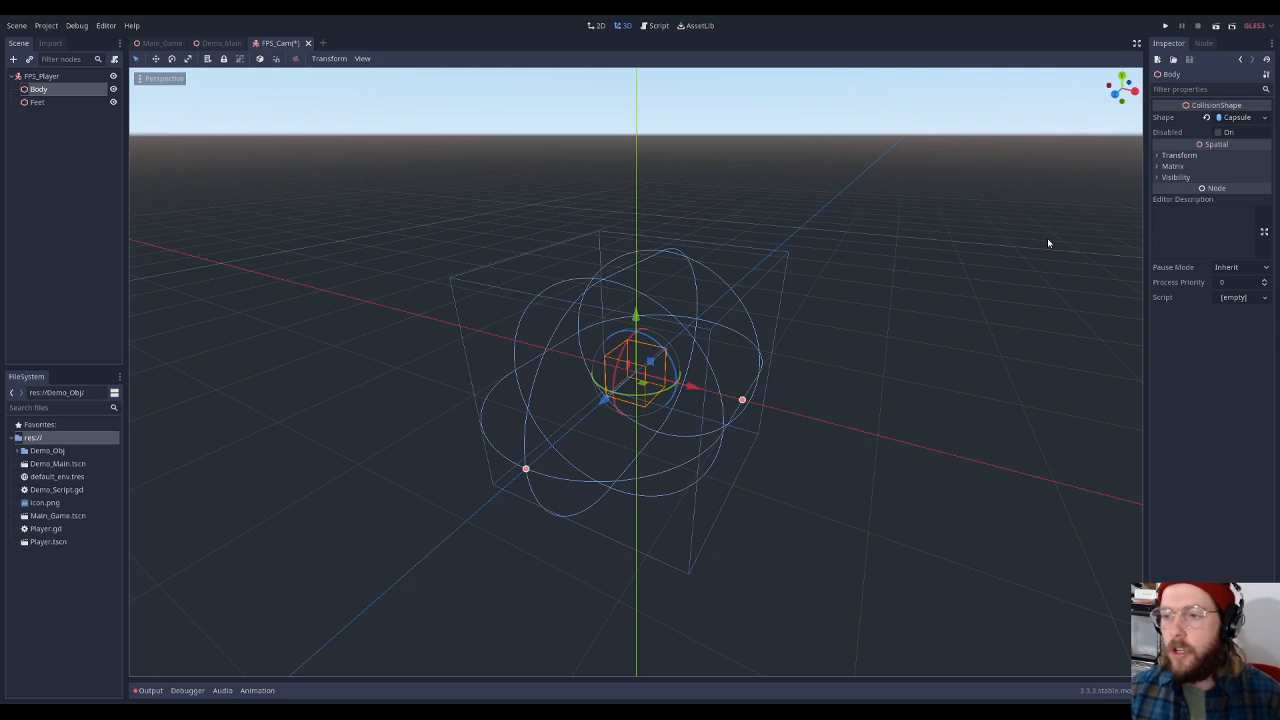
click(1158, 157)
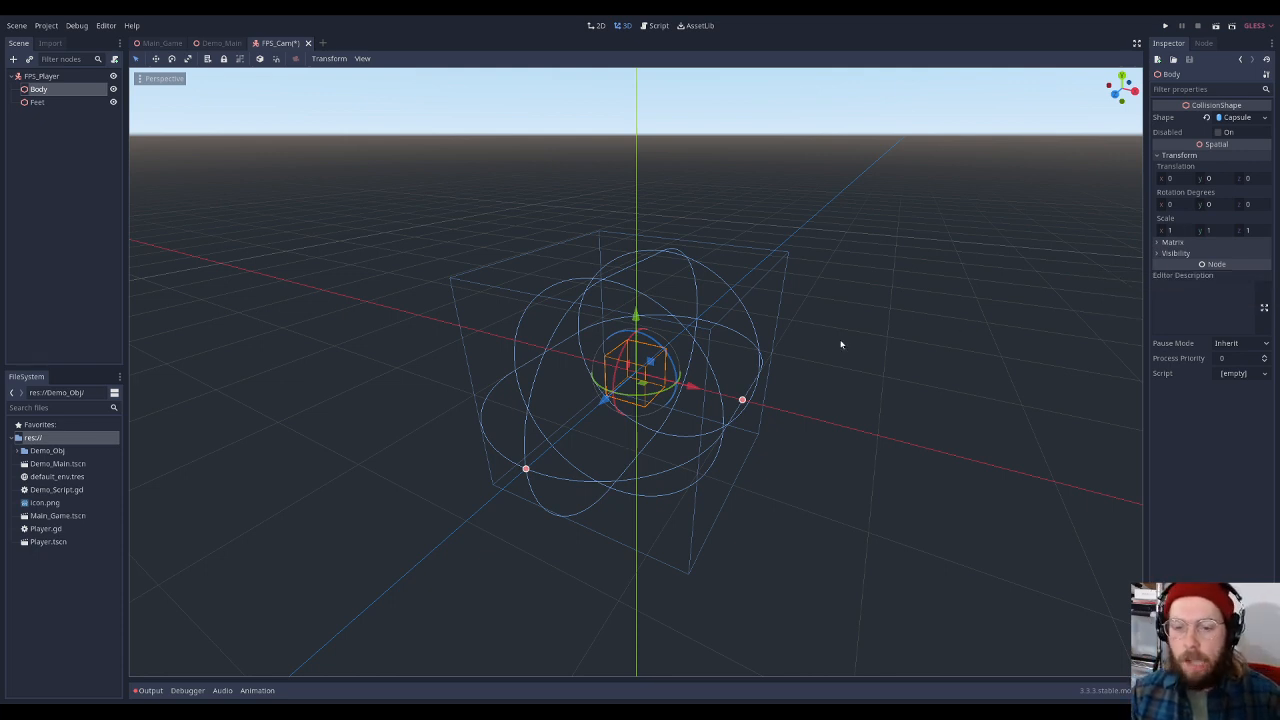
click(1172, 204)
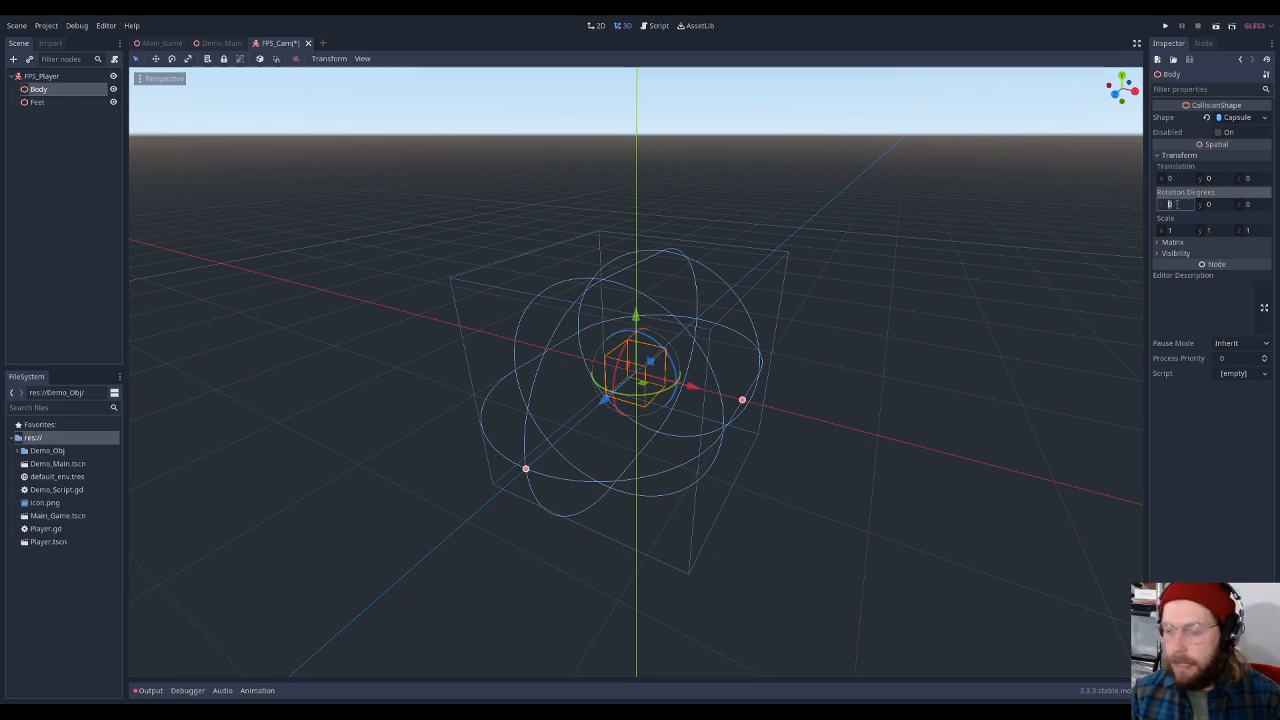
text(90)
key(Return)
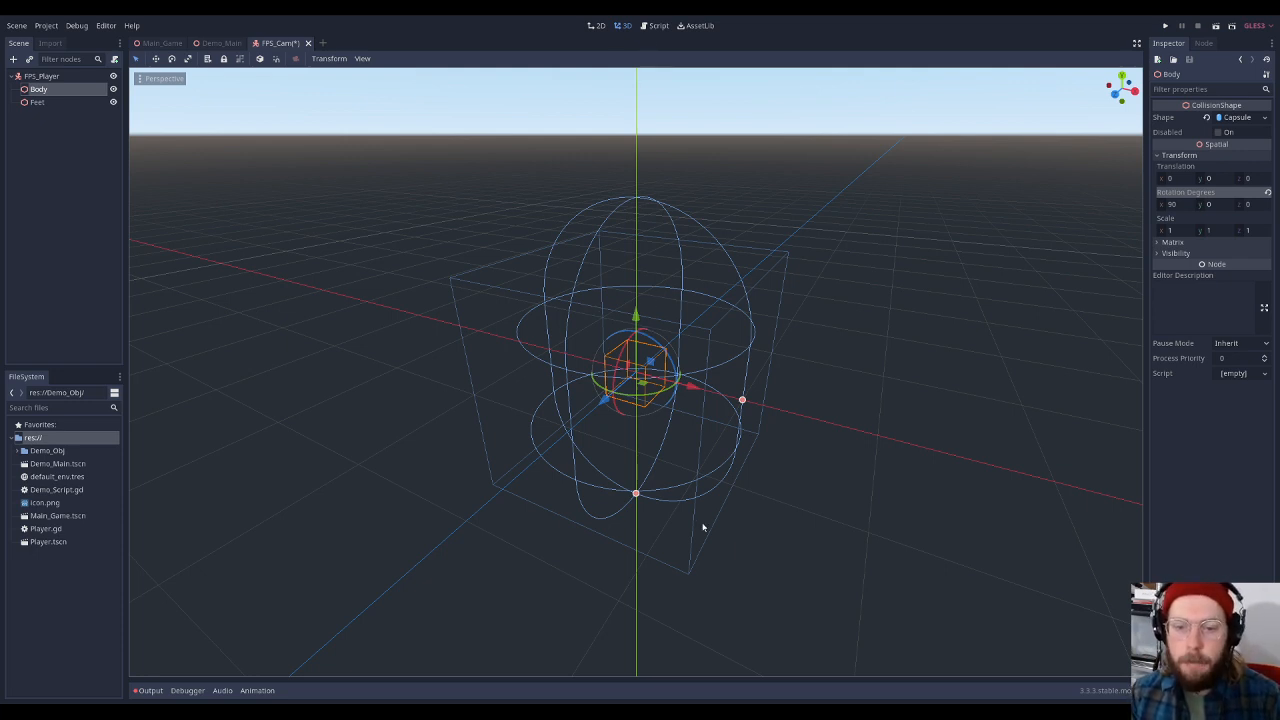
Set the radius of the Body node's capsule shape to 0.5
click(1234, 118)
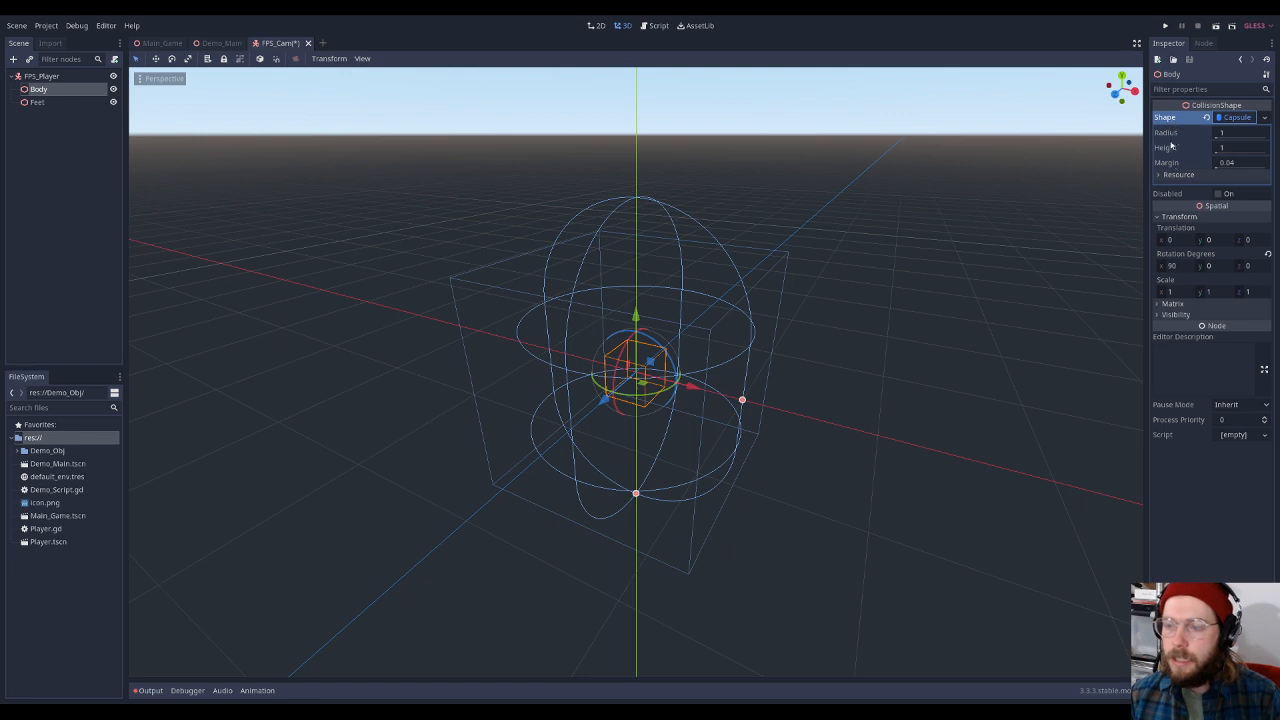
click(1221, 134)
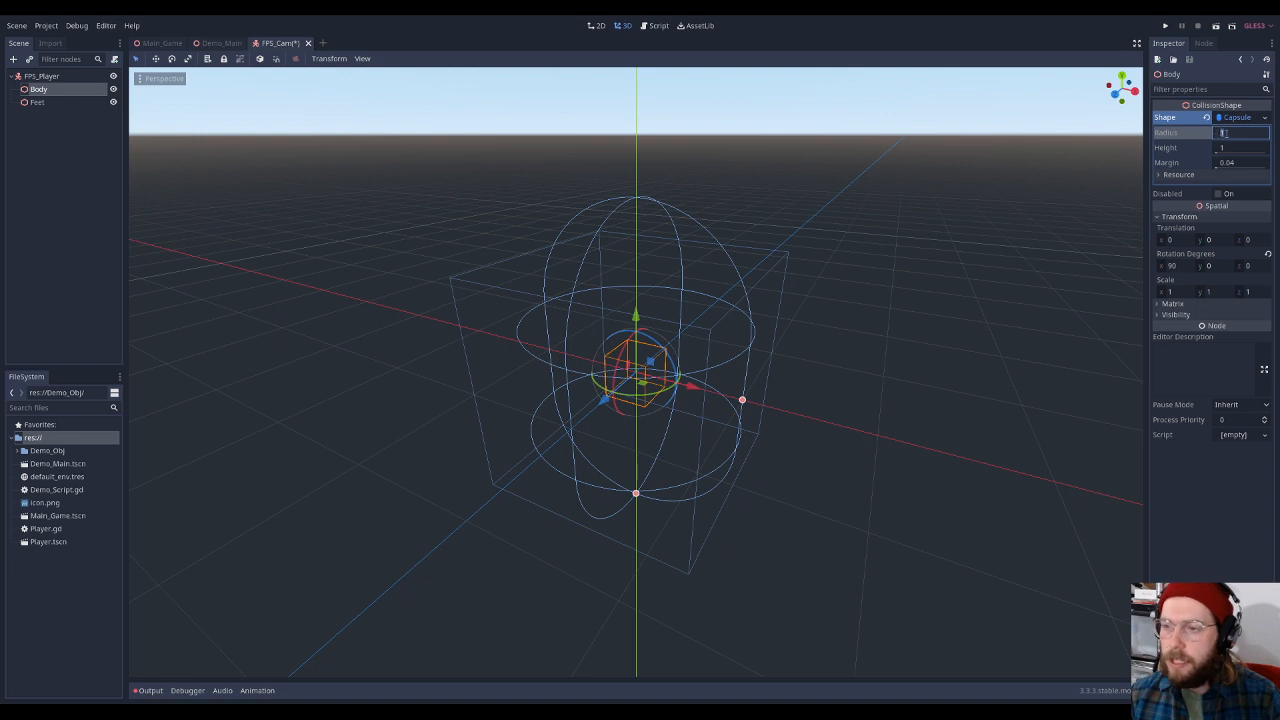
text(0.5)
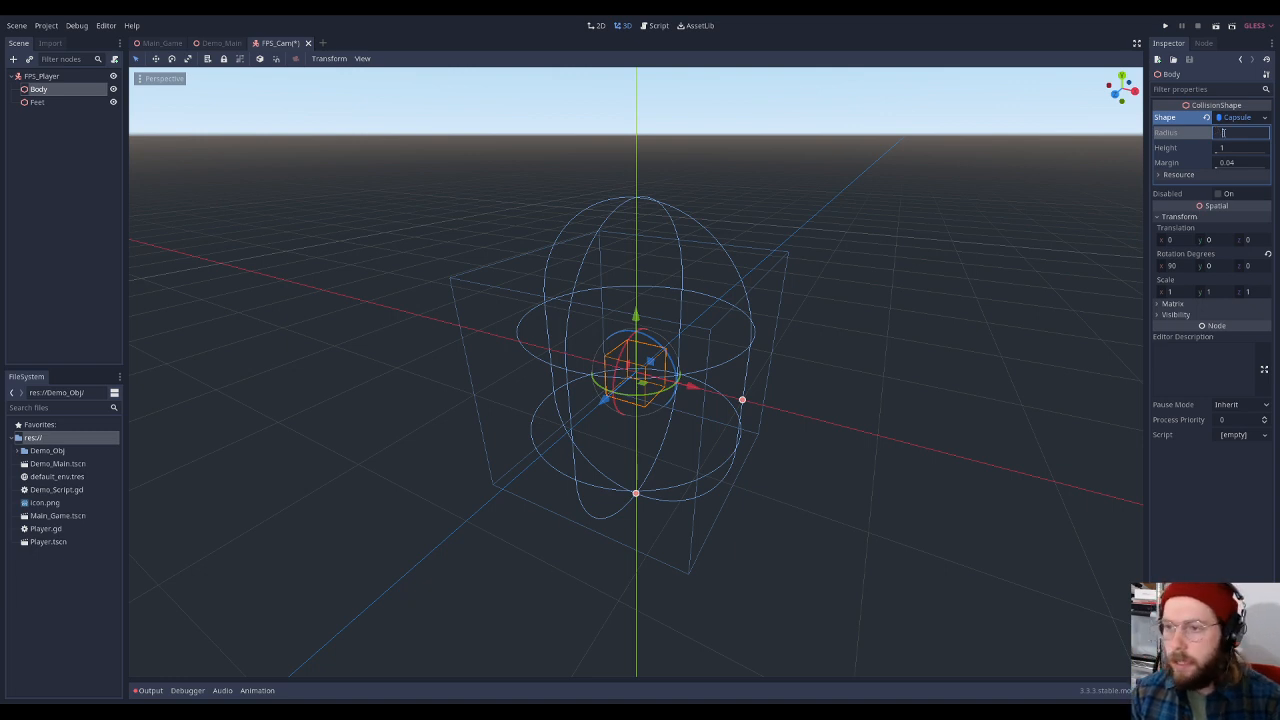
key(Return)
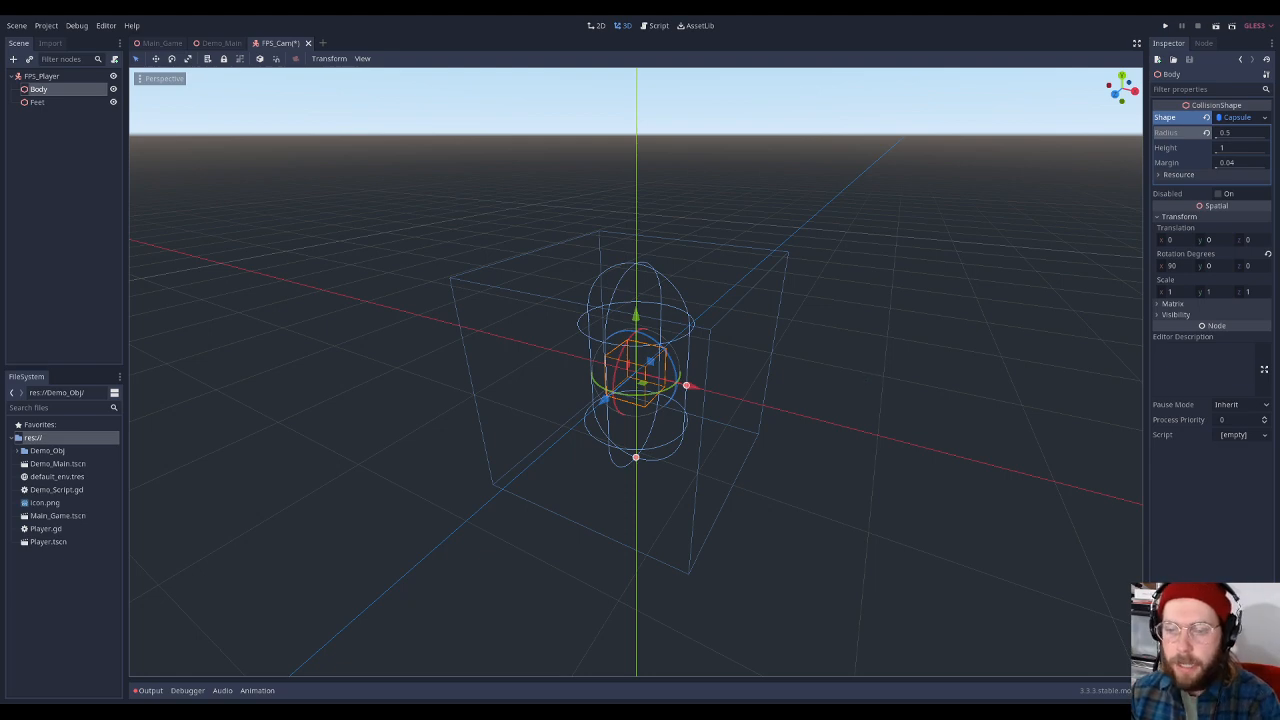
Shrink the Feet box to extents of about 0.44 in X, 0.23 in Y and 0.47 in Z, fitting the capsule's footprint from above
middle_drag(806, 387, 758, 373)
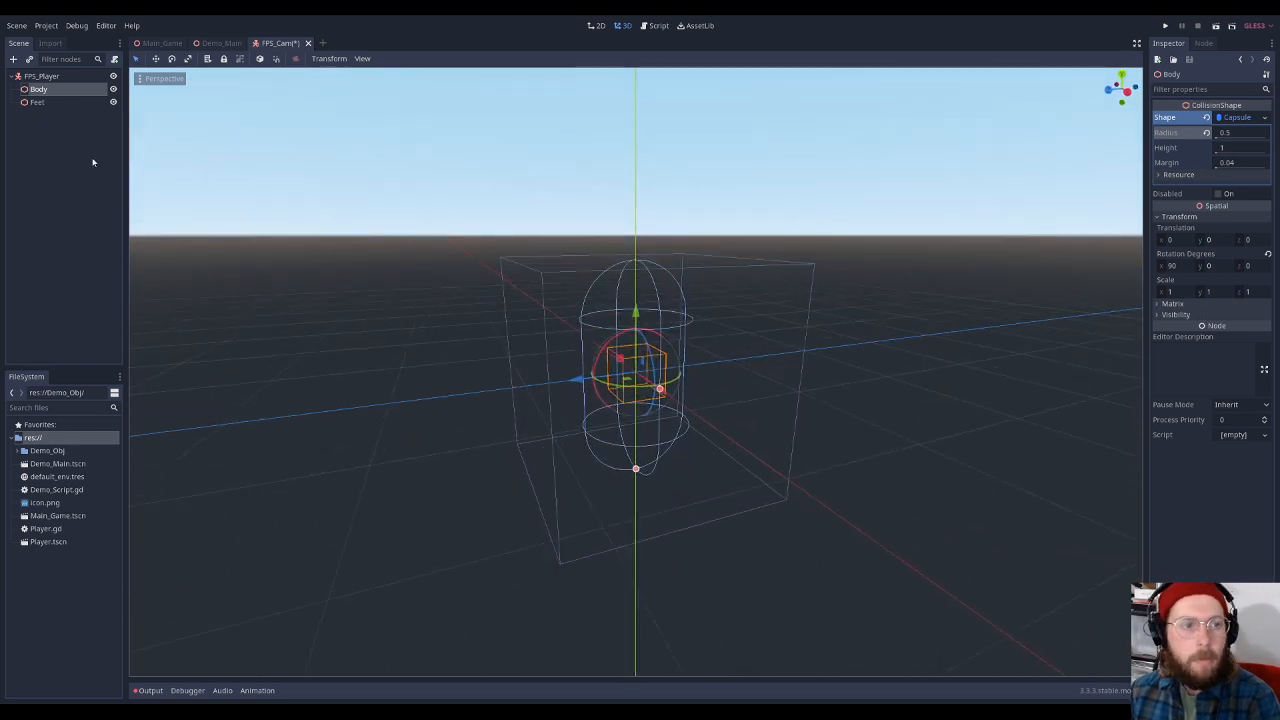
click(37, 102)
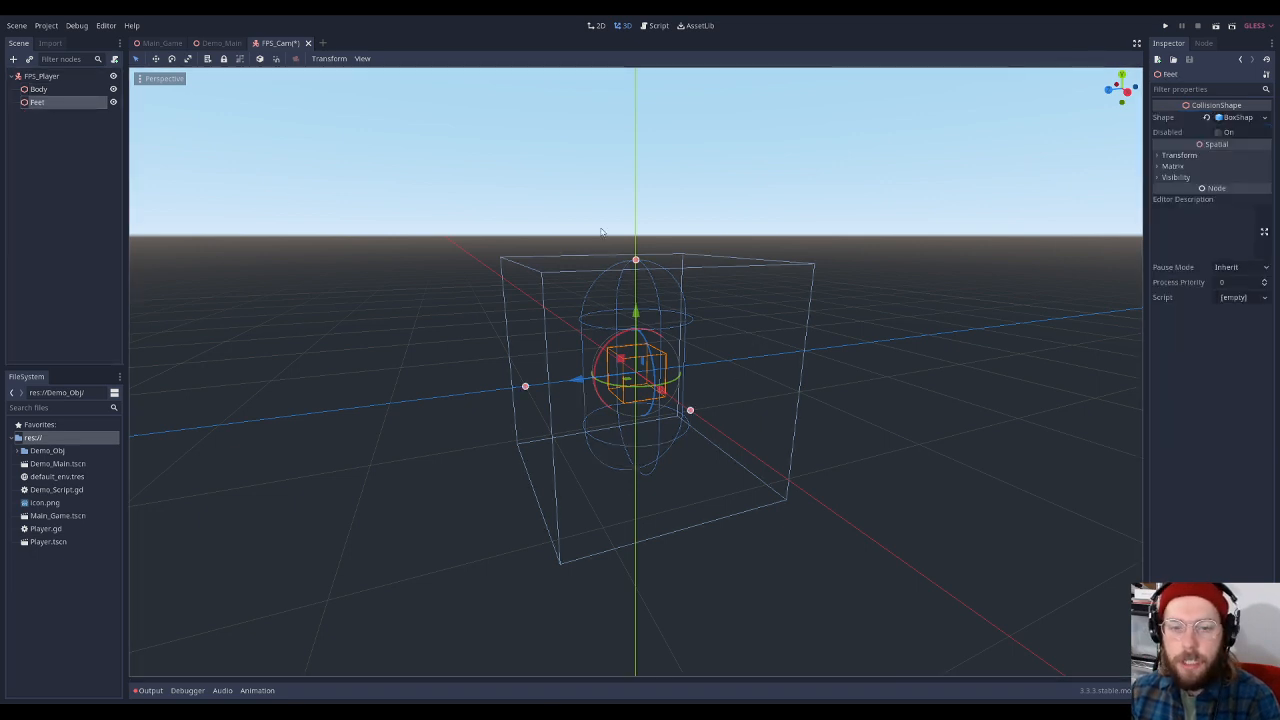
drag(636, 260, 638, 348)
drag(527, 387, 558, 381)
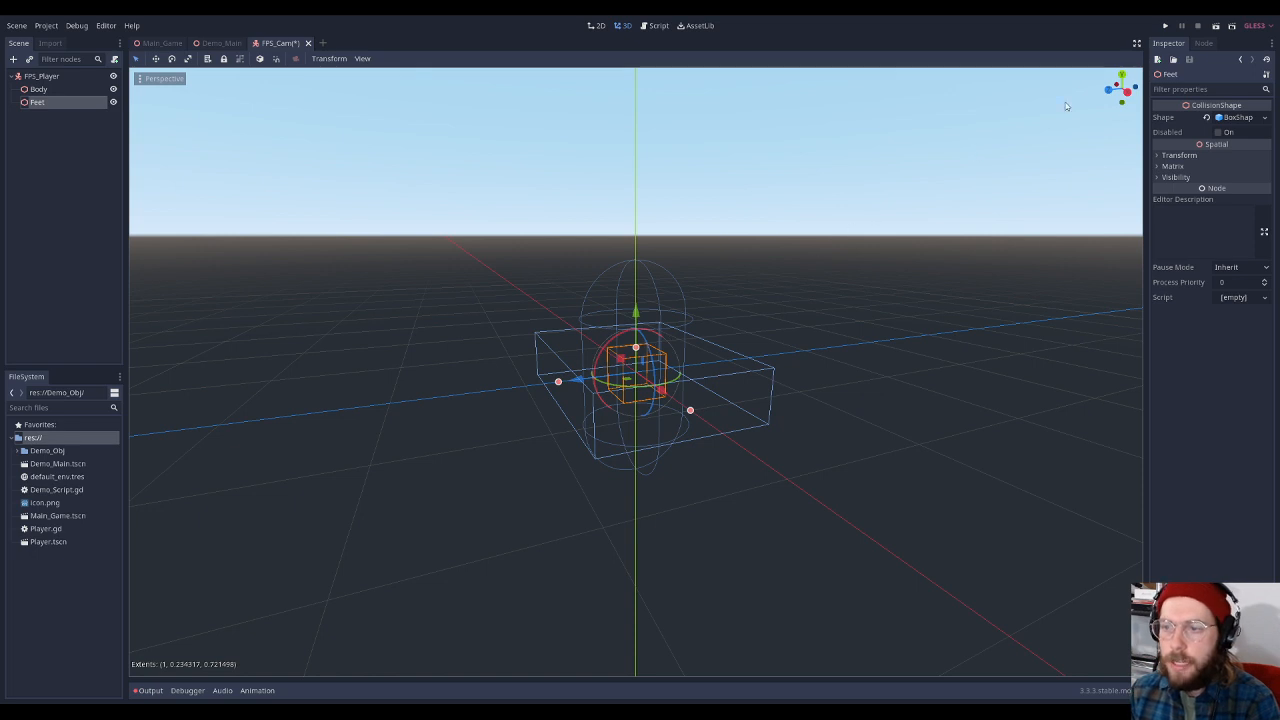
click(1122, 78)
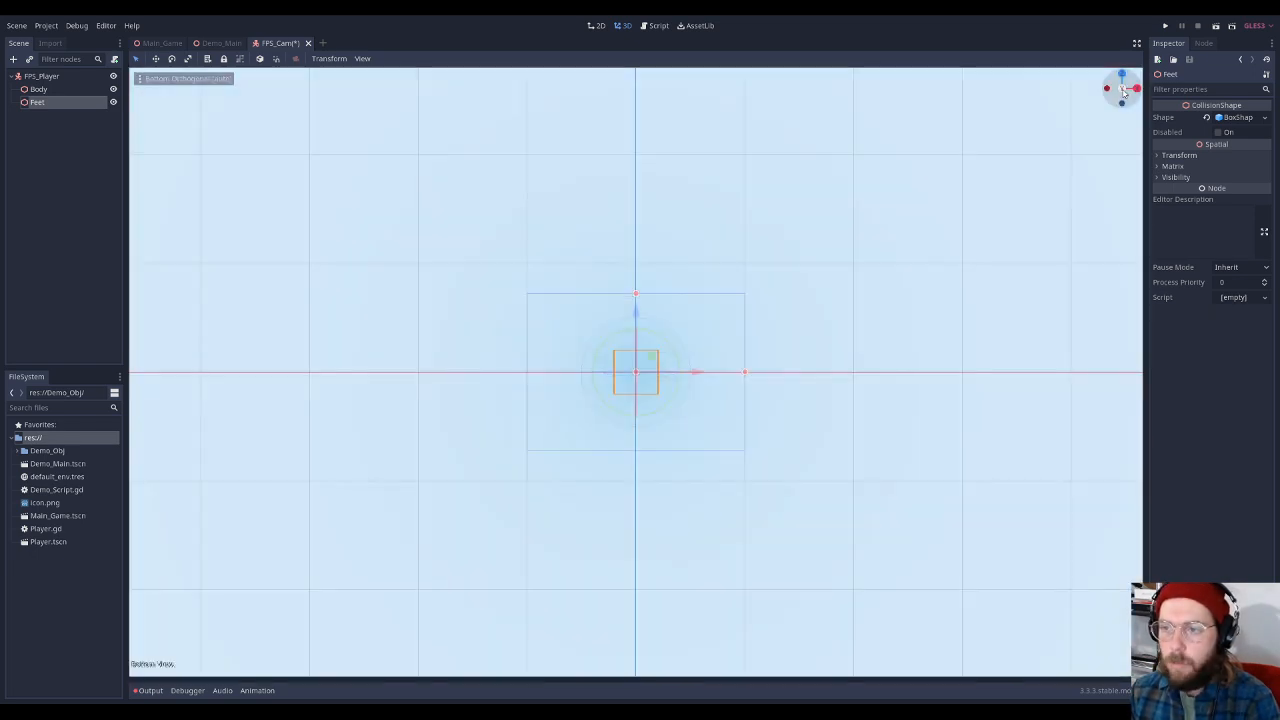
click(1122, 90)
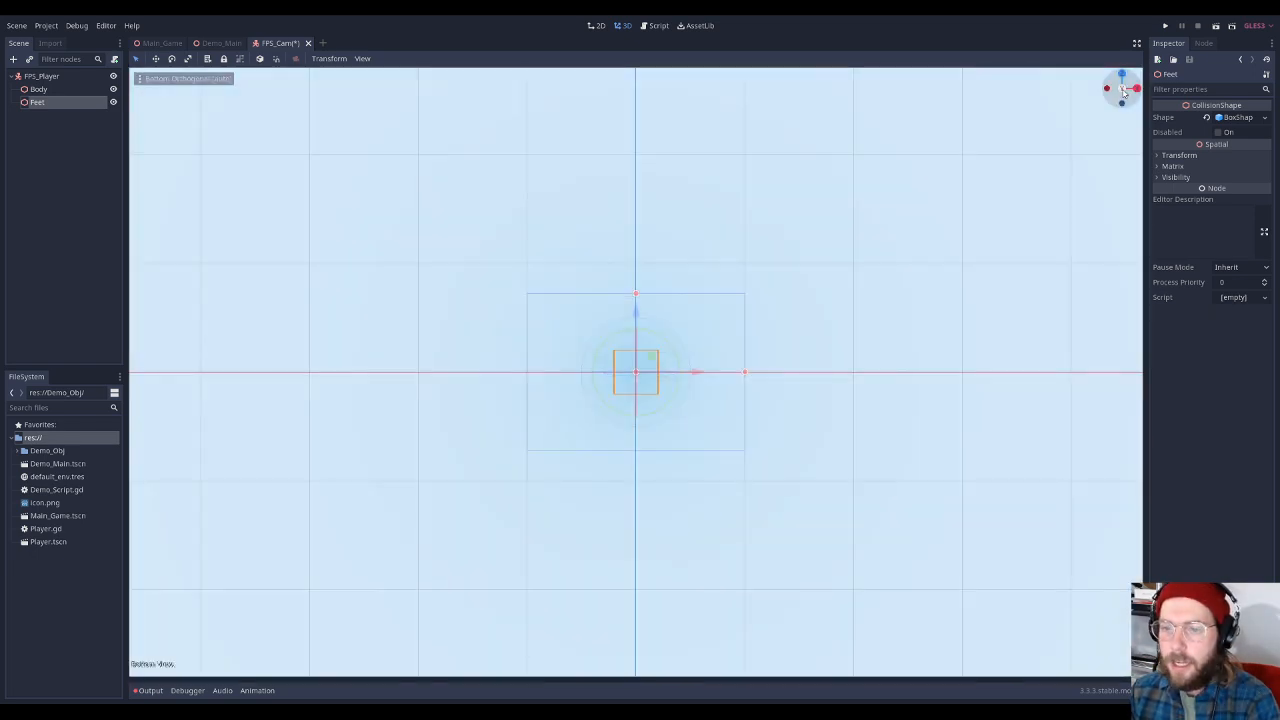
click(1122, 91)
middle_drag(952, 313, 832, 222)
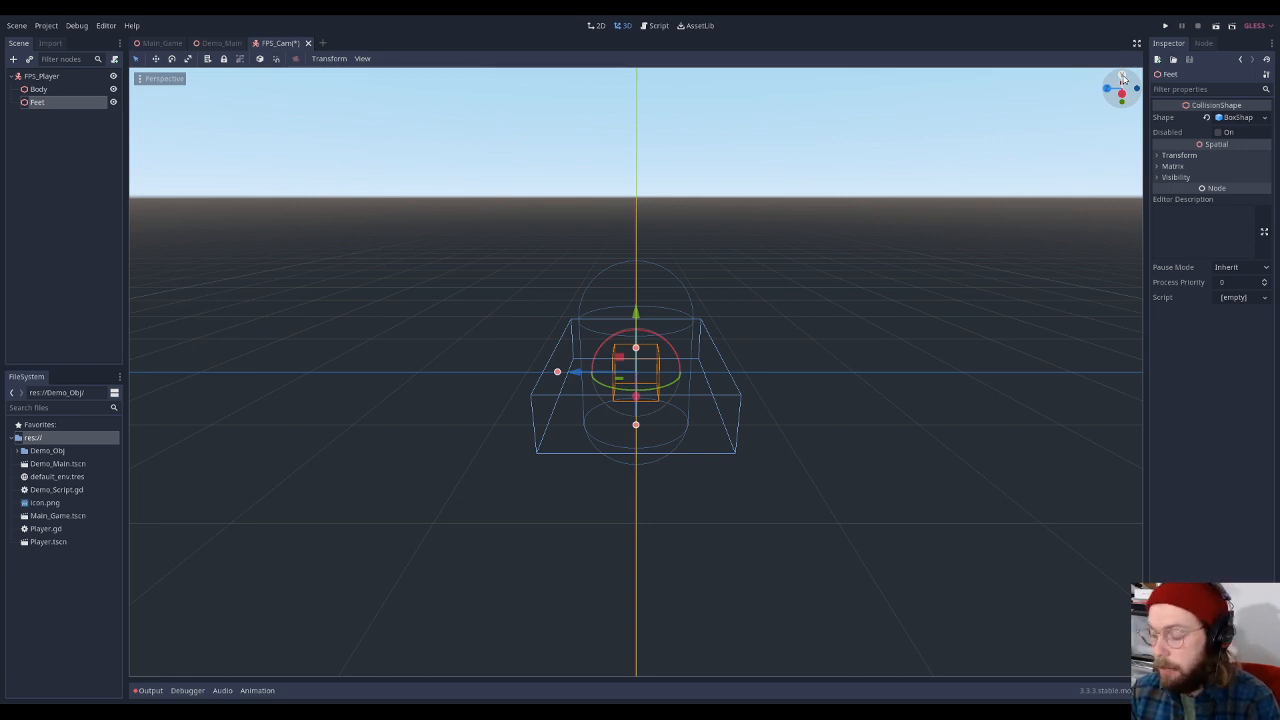
click(1122, 78)
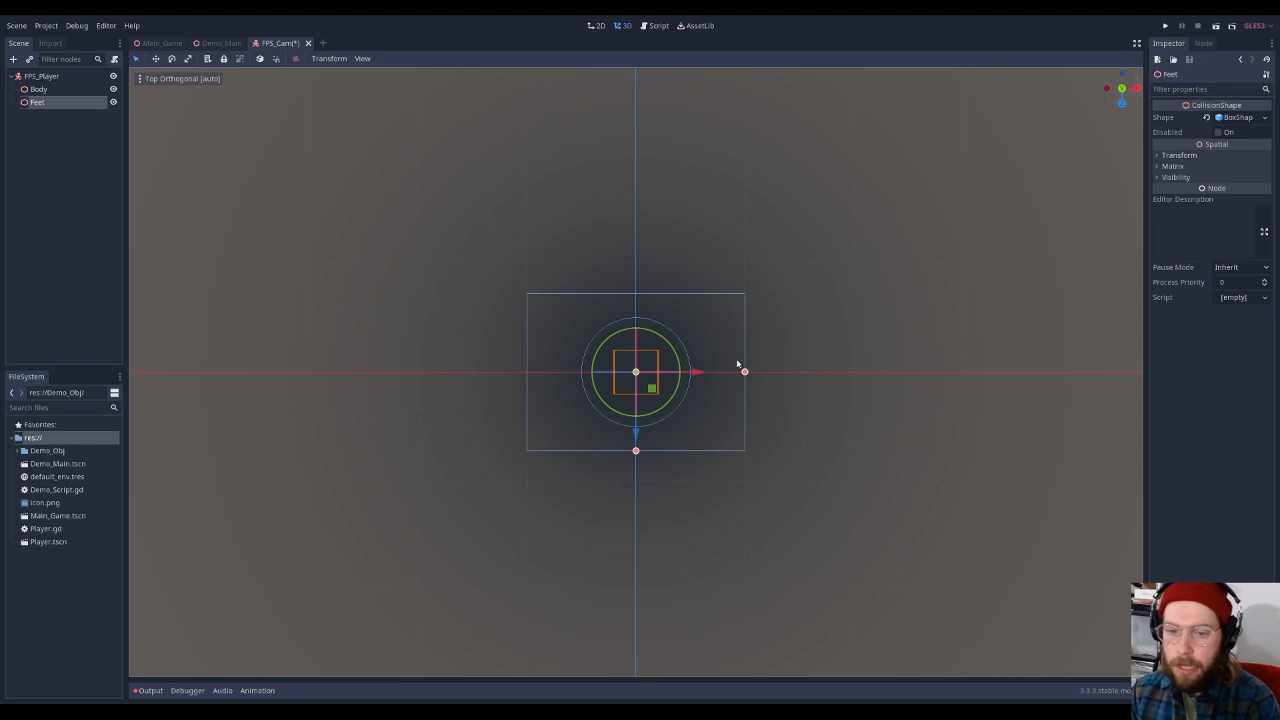
drag(744, 371, 687, 372)
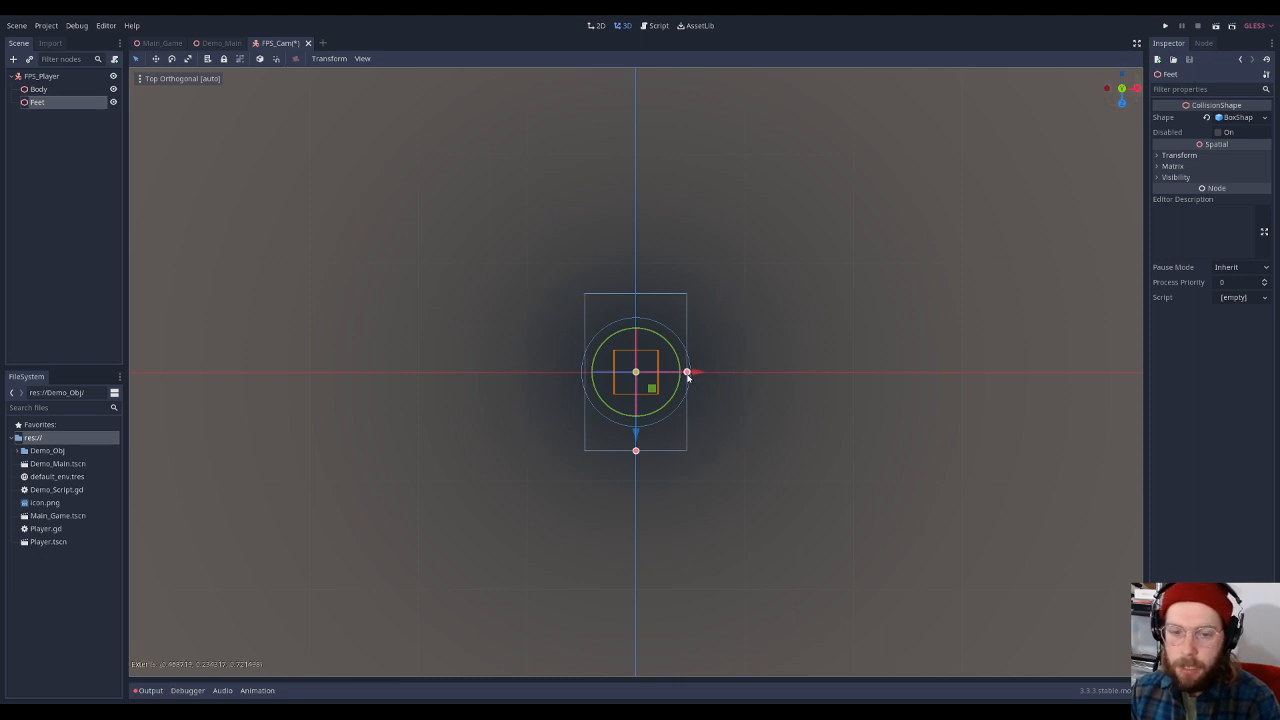
drag(636, 450, 637, 424)
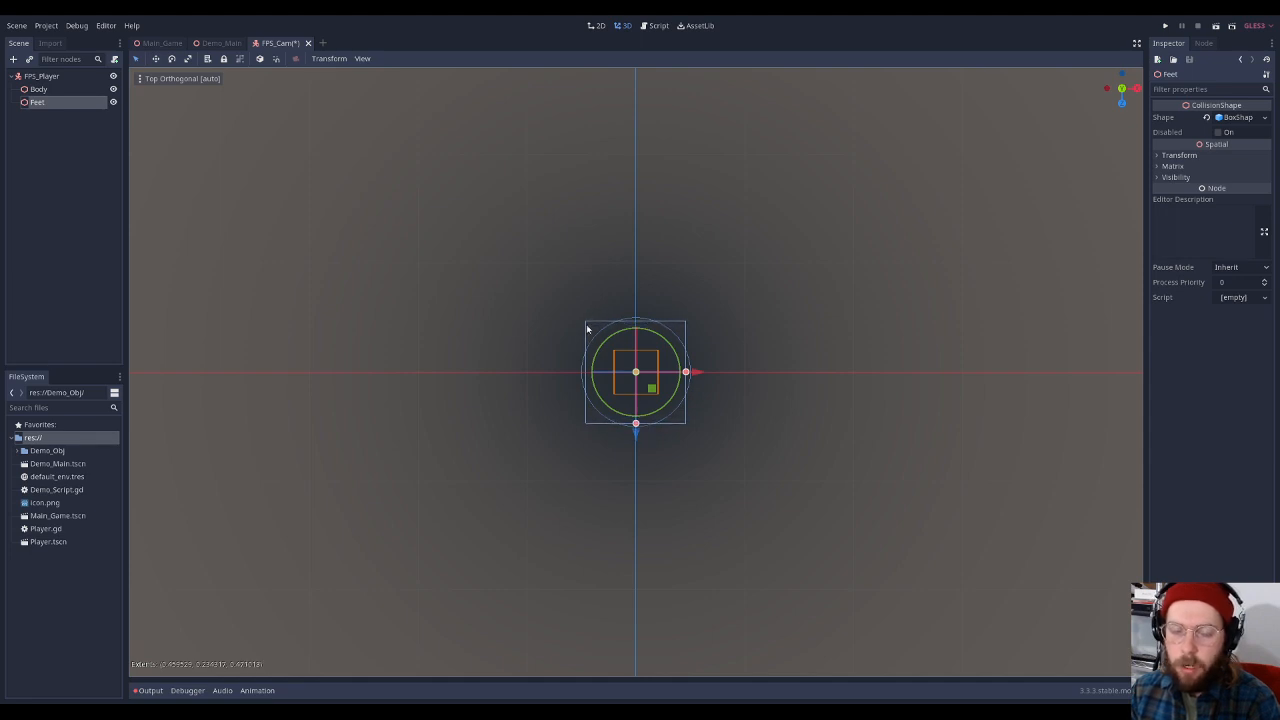
drag(686, 372, 685, 374)
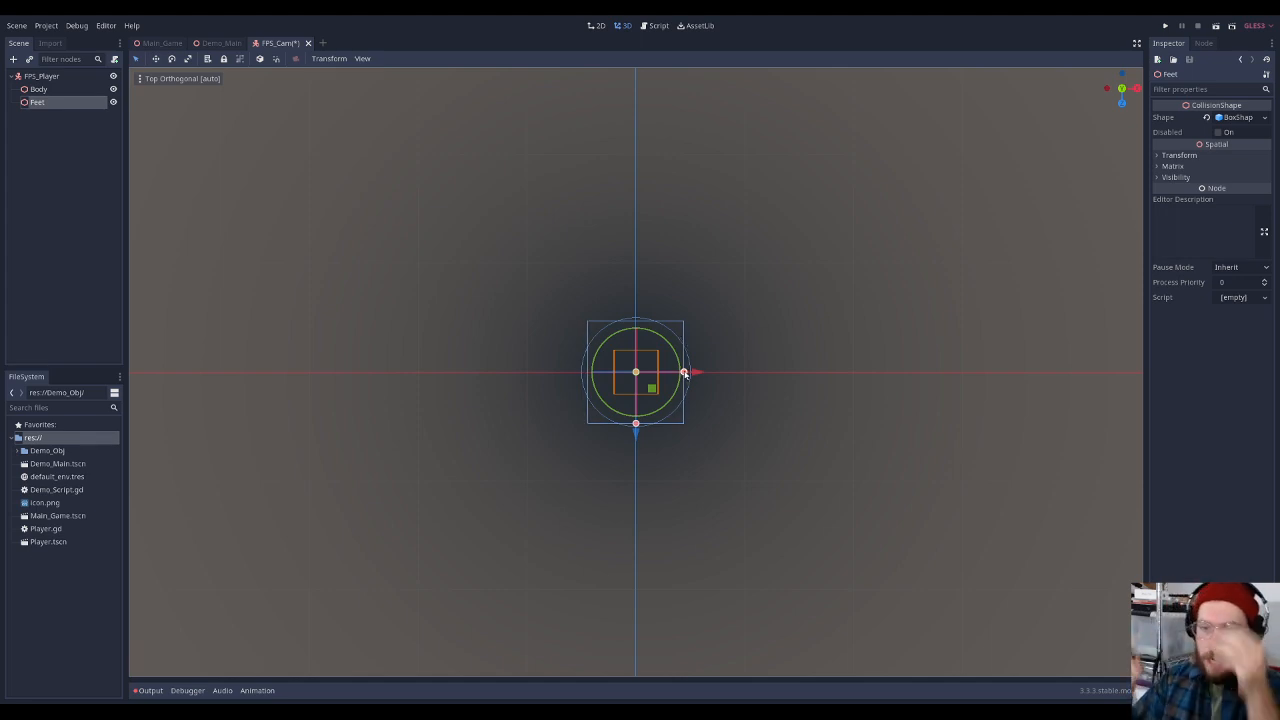
Flatten the Feet box to a Y extent of about 0.11
middle_drag(731, 400, 637, 348)
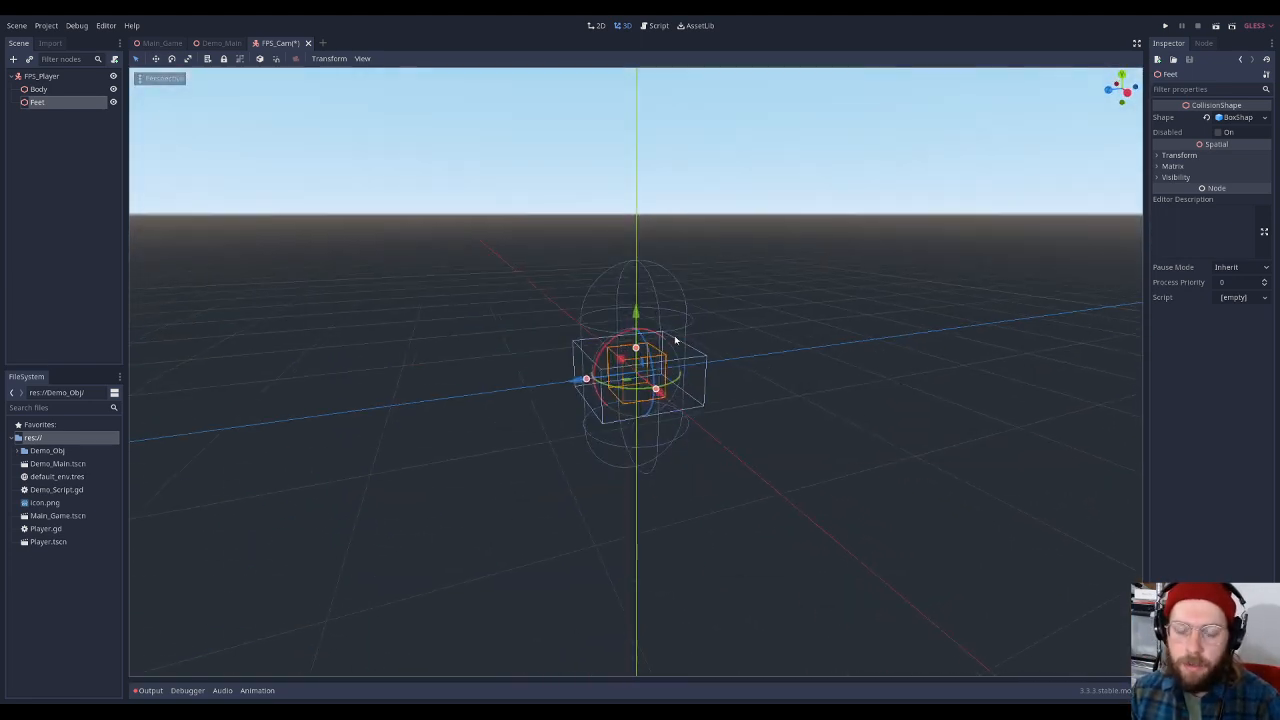
drag(636, 348, 636, 362)
mouse_move(636, 362)
middle_down()
mouse_move(636, 312)
mouse_move(635, 358)
middle_up()
drag(635, 358, 639, 364)
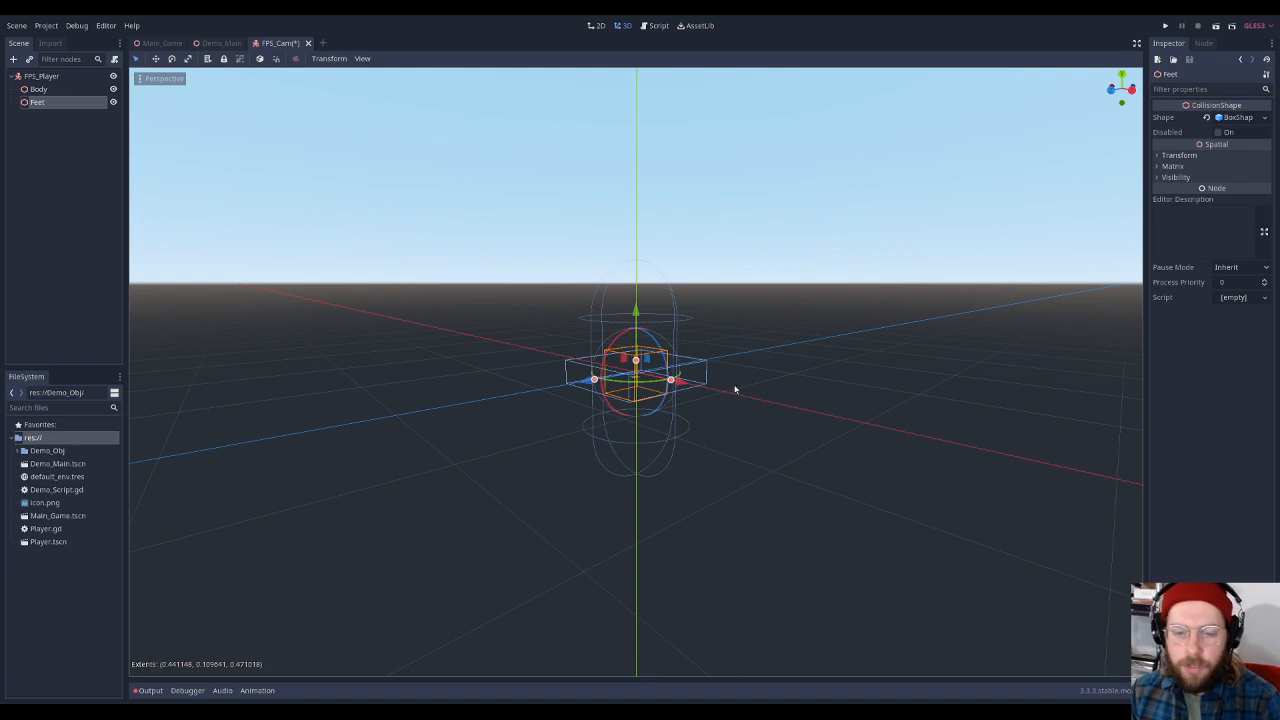
Set the extents of the Feet node's box shape to 0.4 in X, 0.1 in Y and 0.4 in Z
click(1158, 157)
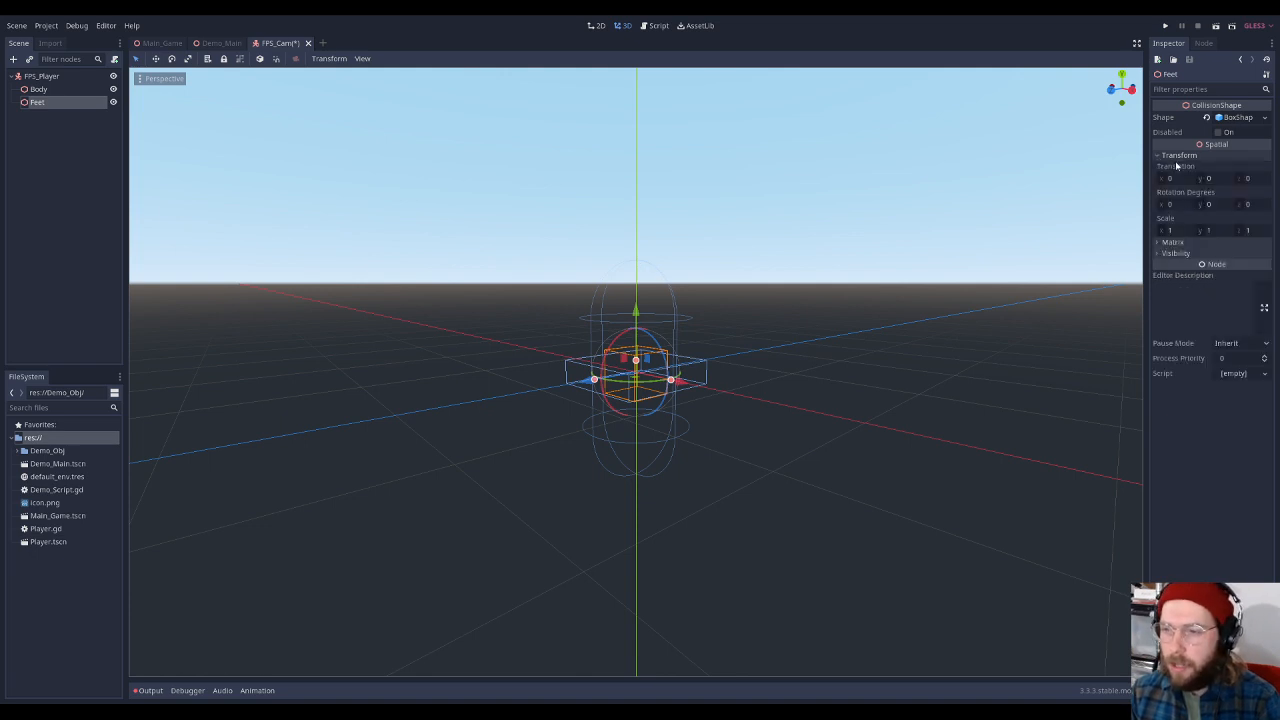
click(1157, 157)
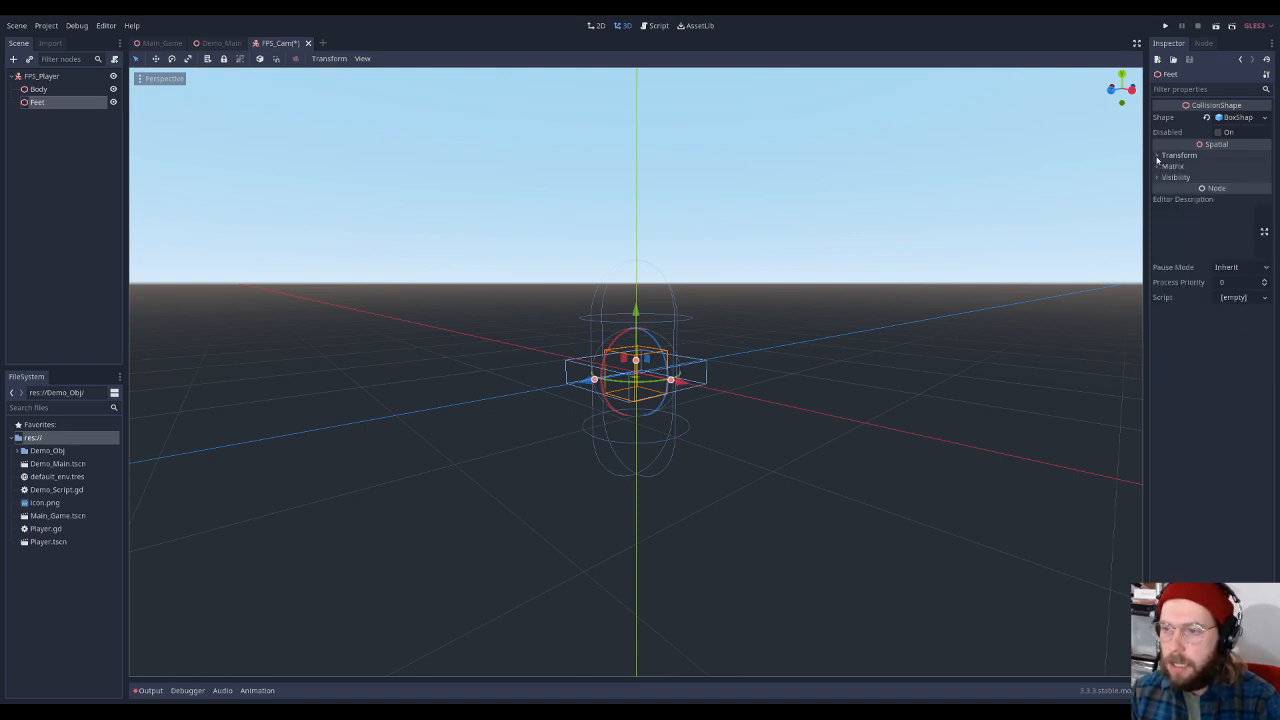
click(1240, 118)
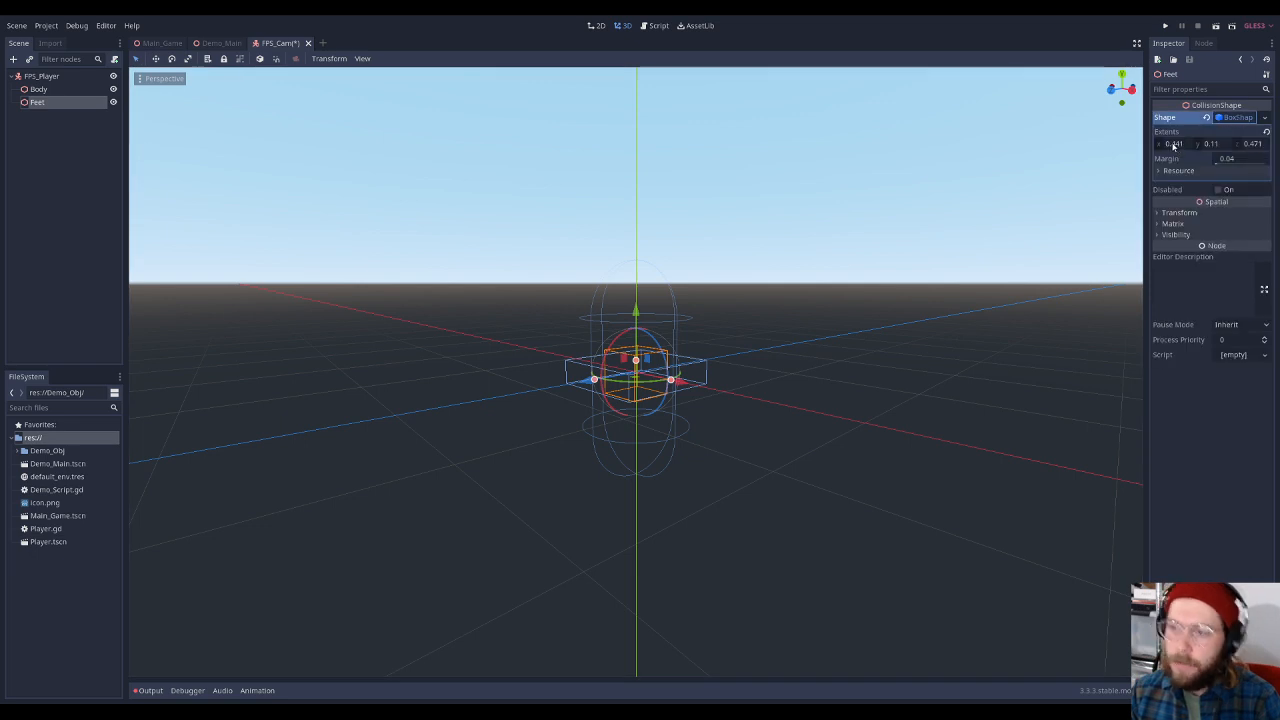
click(1175, 144)
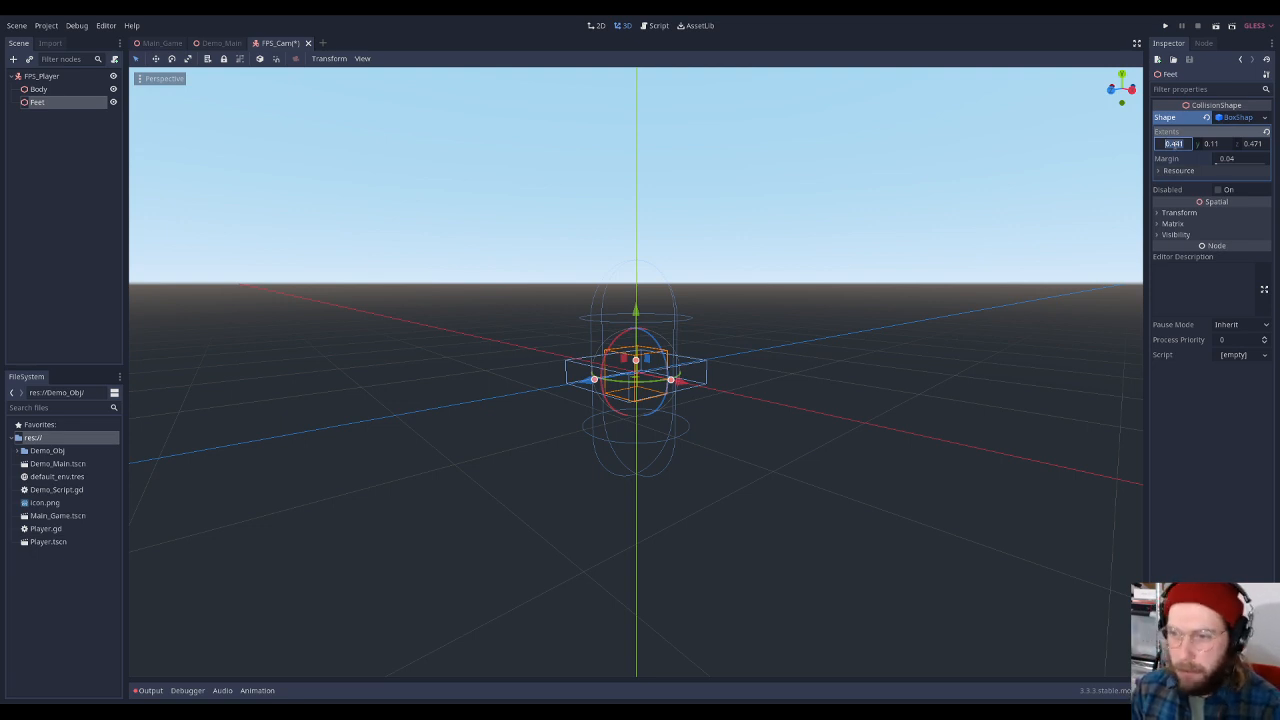
key(BackSpace)
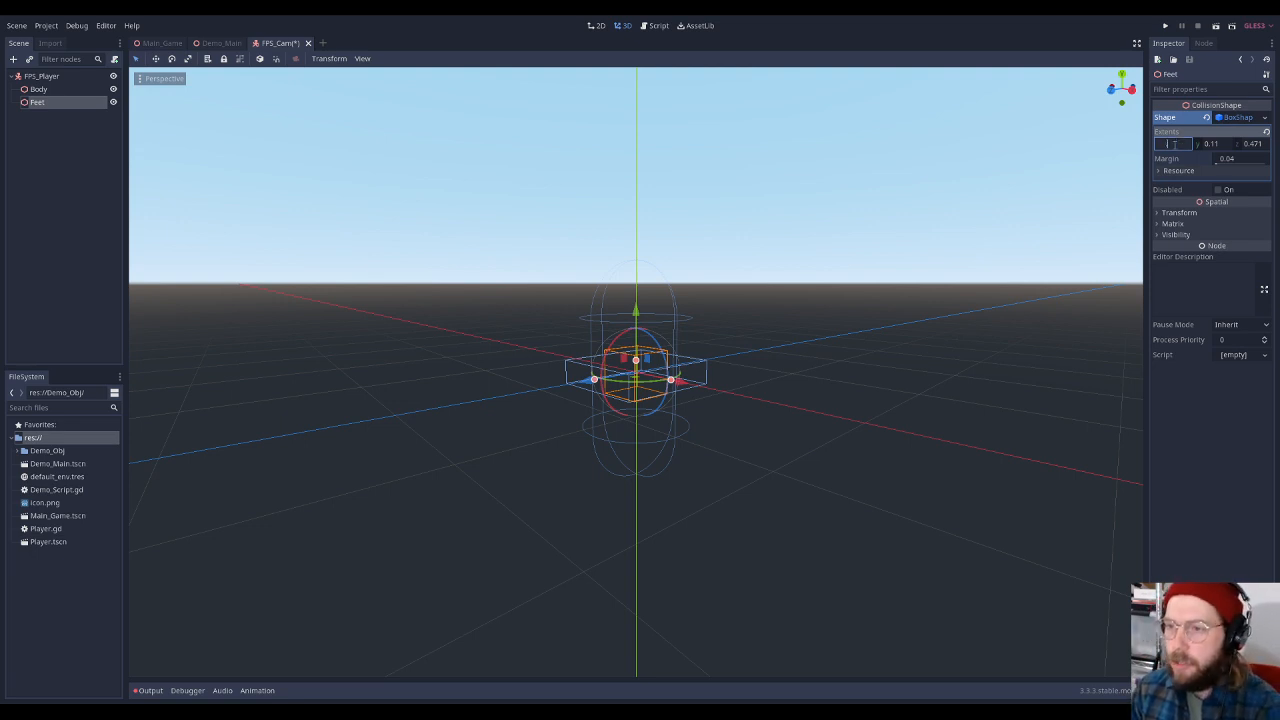
key(Tab)
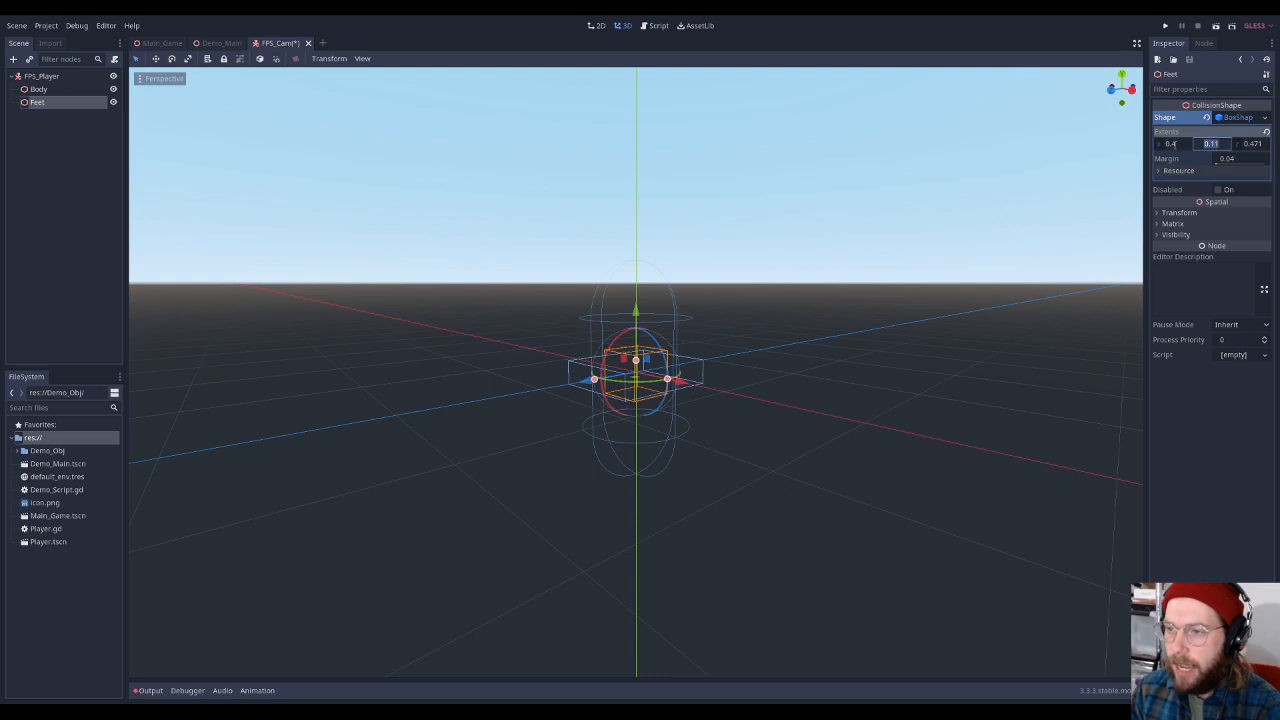
text(.1)
key(Tab)
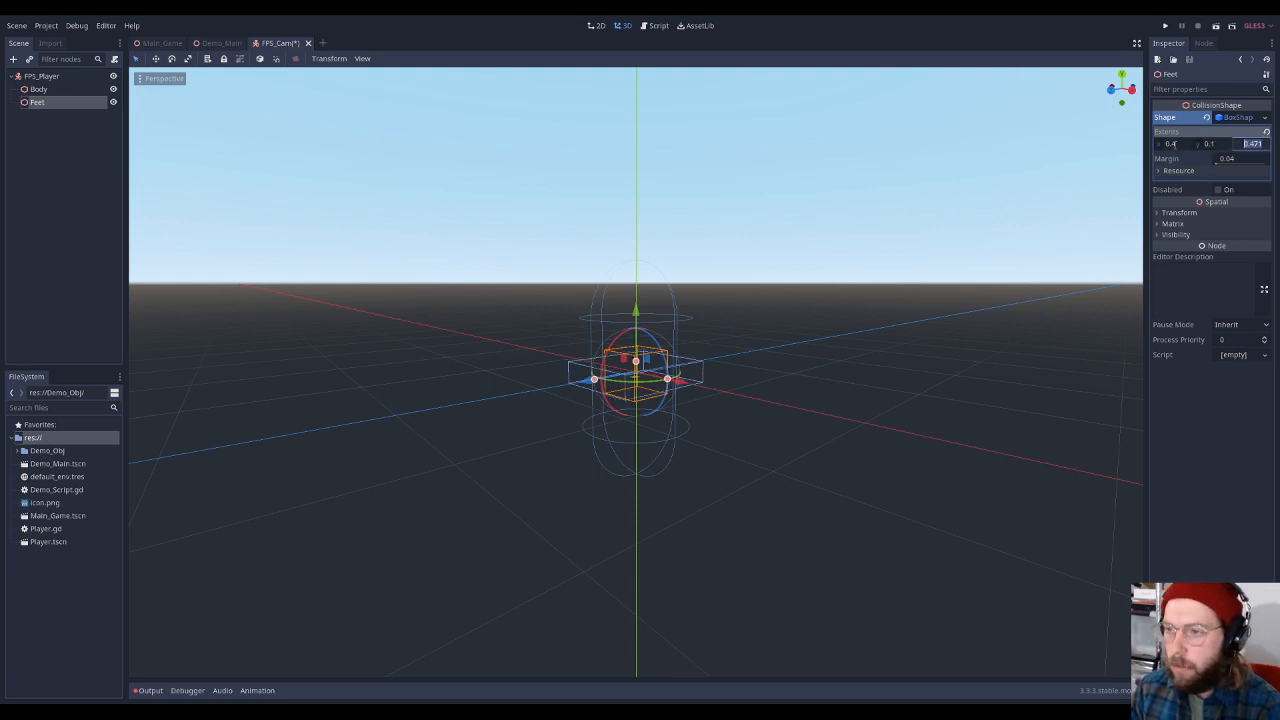
text(.4)
key(Return)
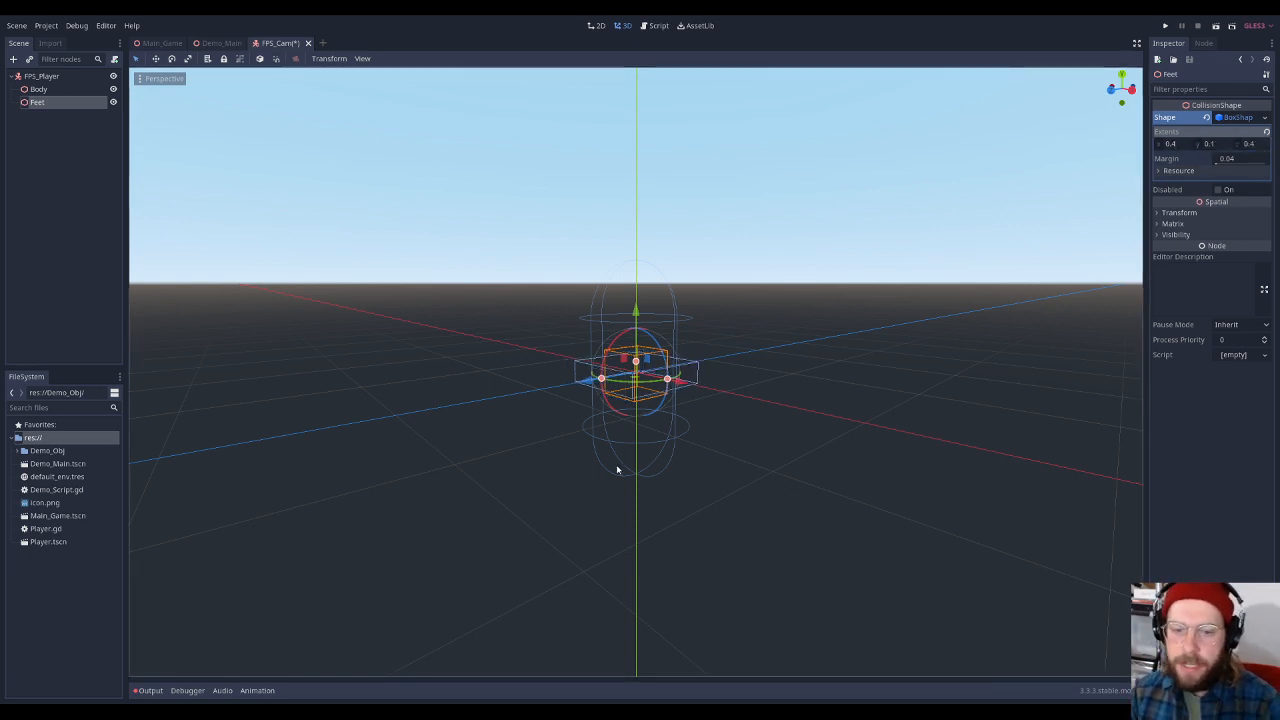
Inspect the Feet box's fit within the capsule from above and at an angle, and check the Body's shape properties
middle_drag(620, 466, 673, 435)
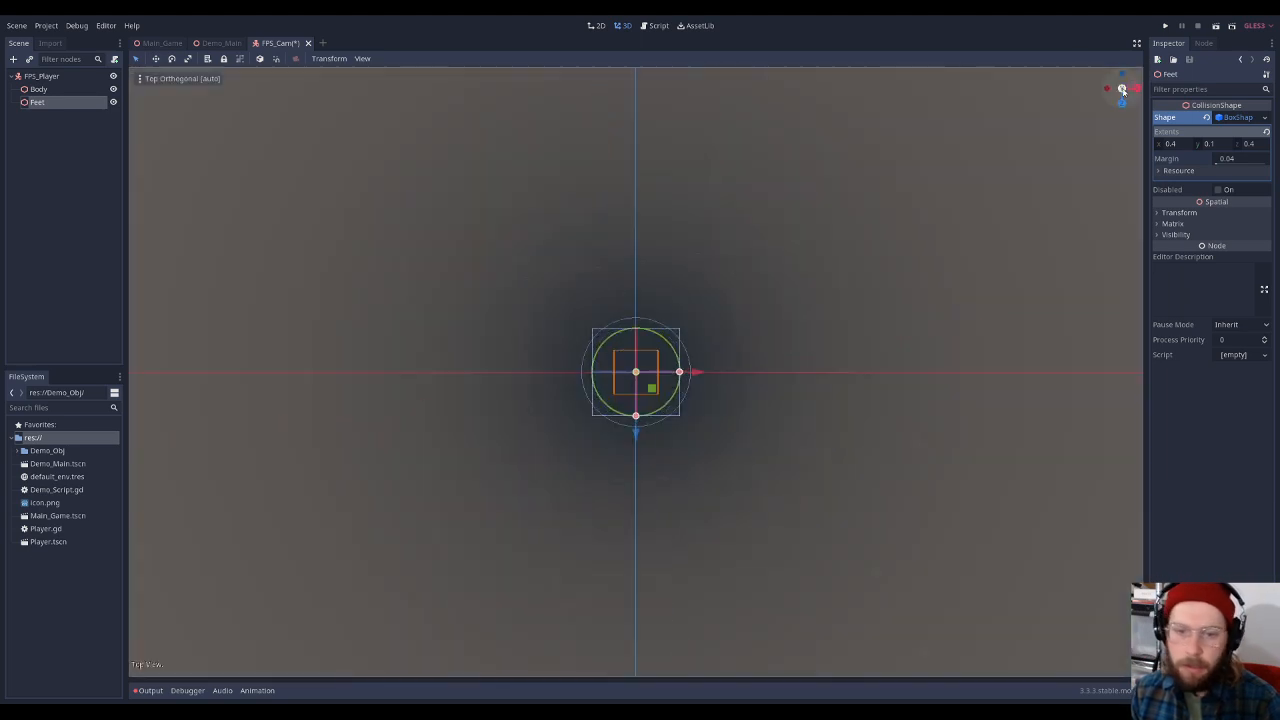
click(1122, 88)
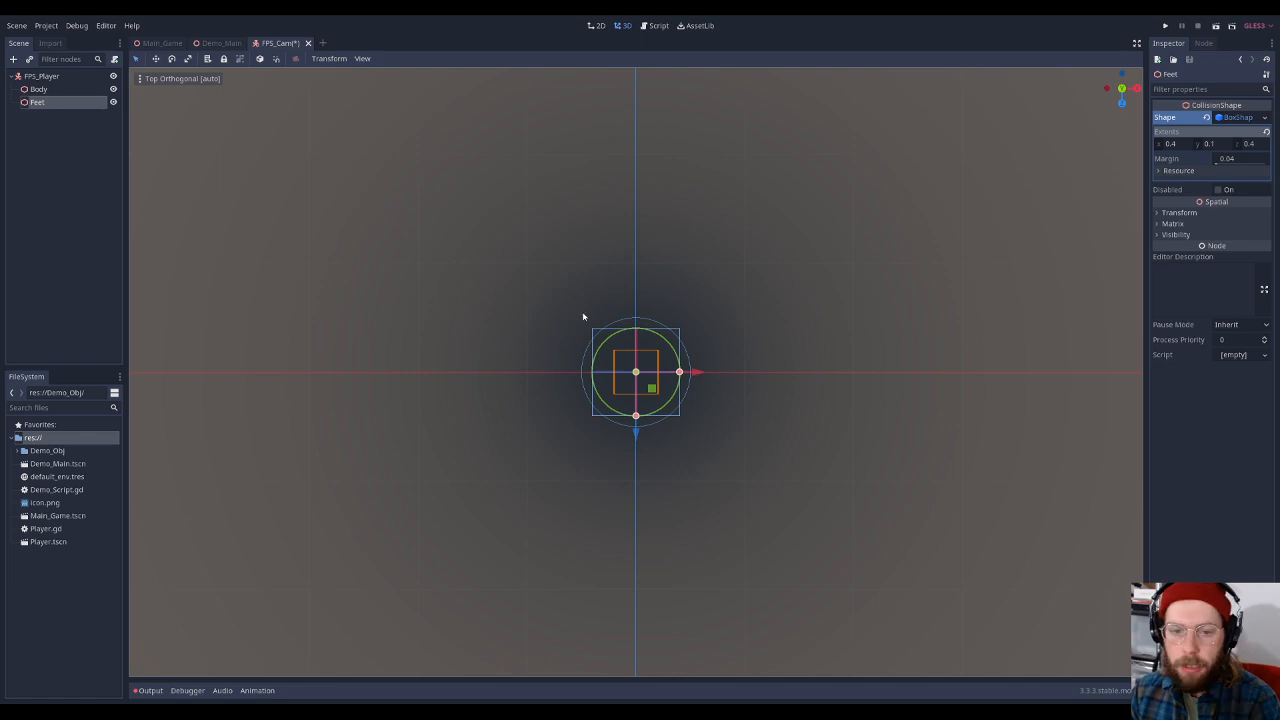
middle_drag(713, 388, 751, 330)
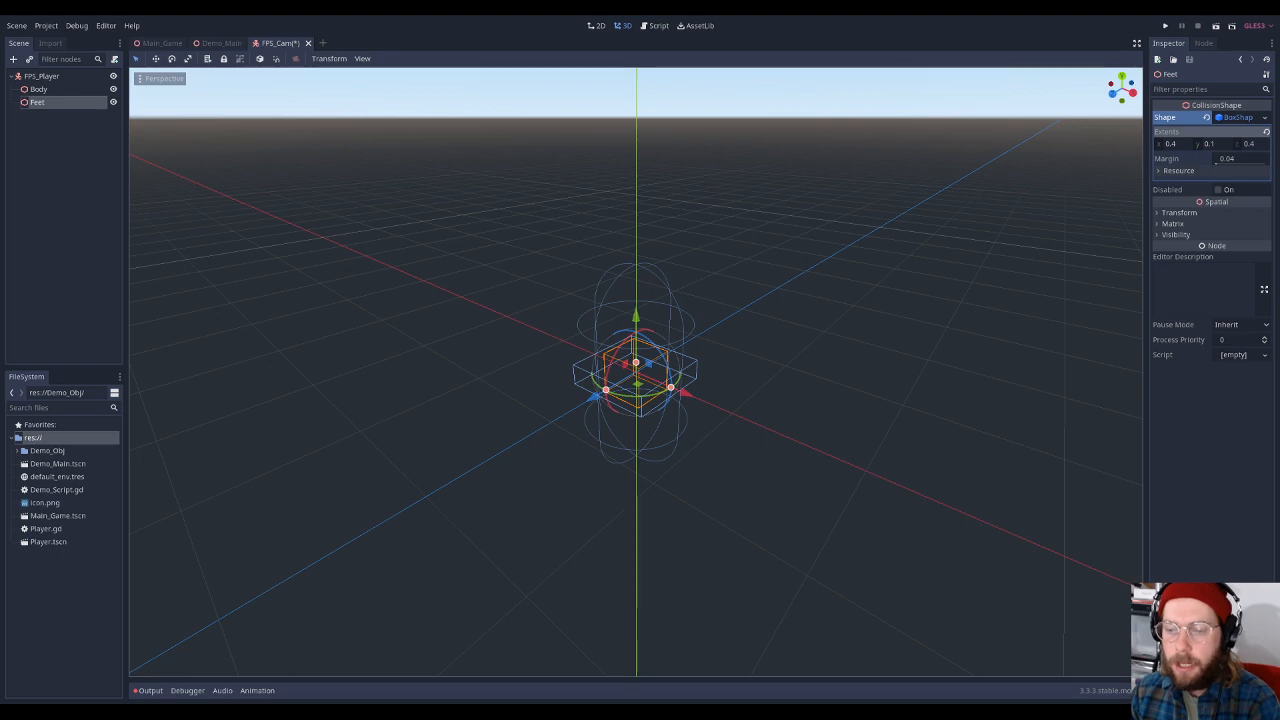
mouse_move(786, 397)
middle_down()
mouse_move(723, 349)
mouse_move(789, 396)
middle_up()
click(43, 89)
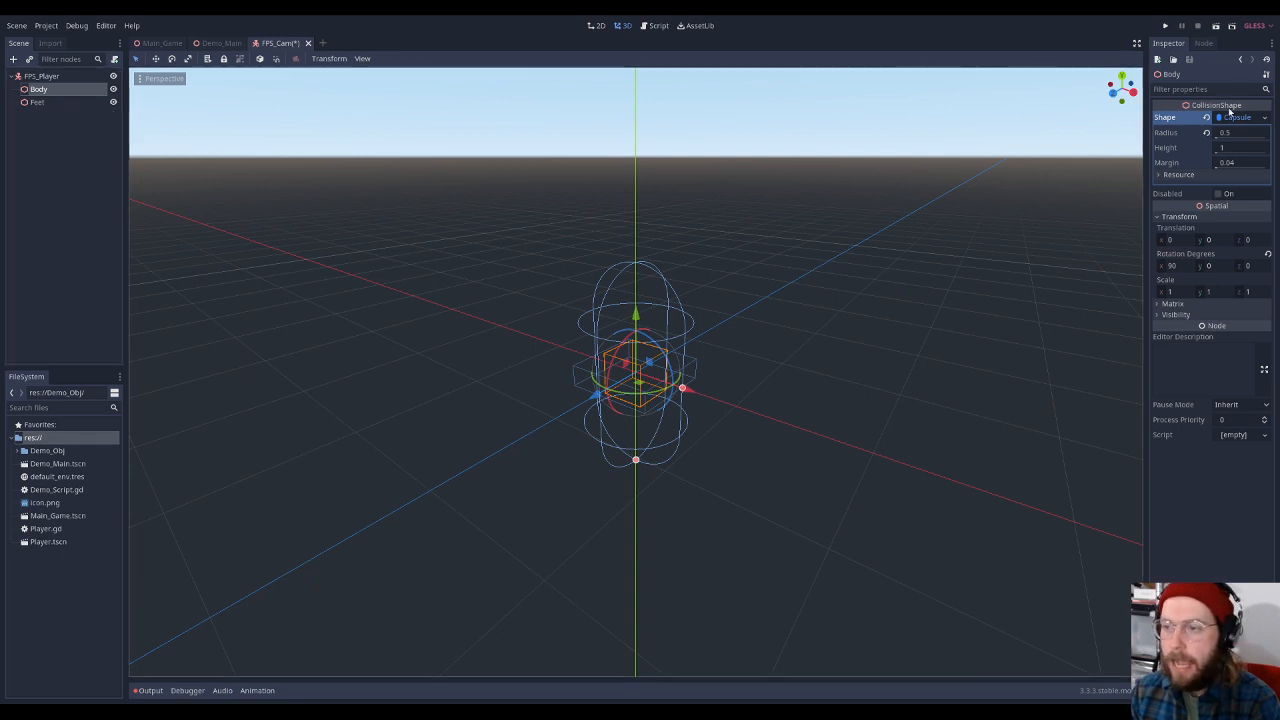
Try stretching the Feet box's Y extent to about 0.18, and undo the change
click(46, 104)
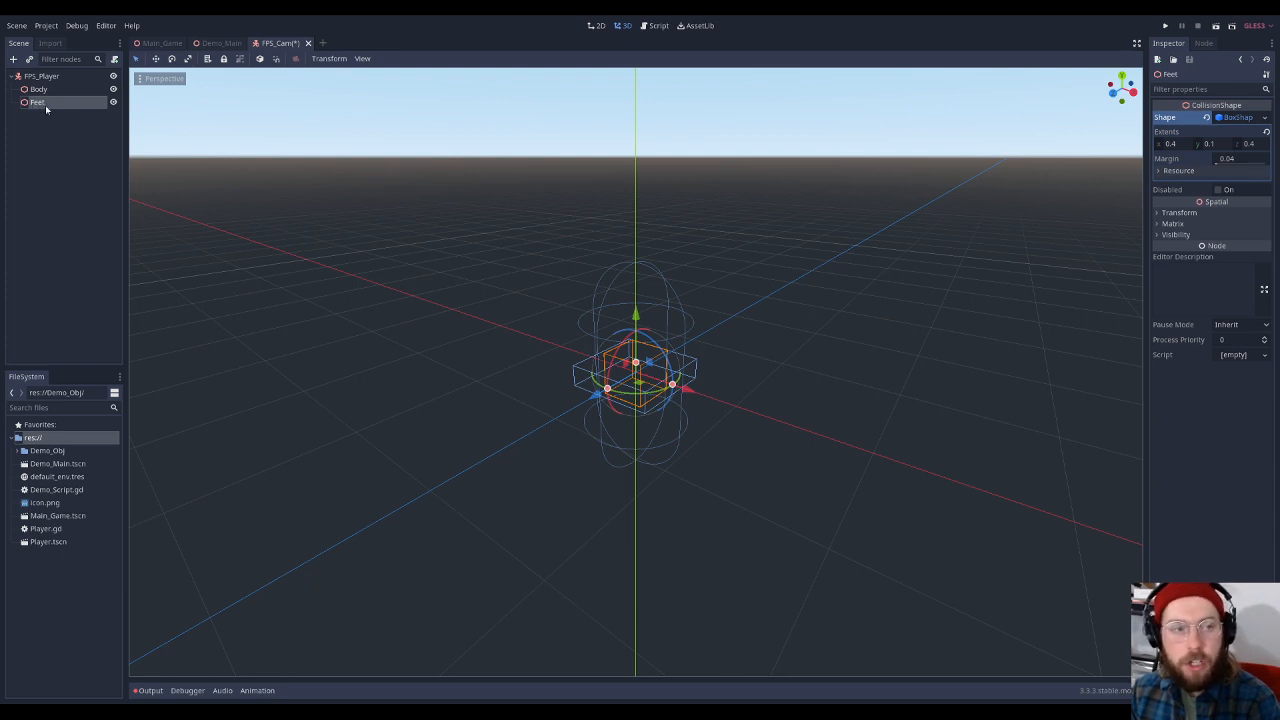
mouse_move(635, 365)
mouse_down()
mouse_move(637, 328)
mouse_move(637, 366)
mouse_move(636, 352)
mouse_up()
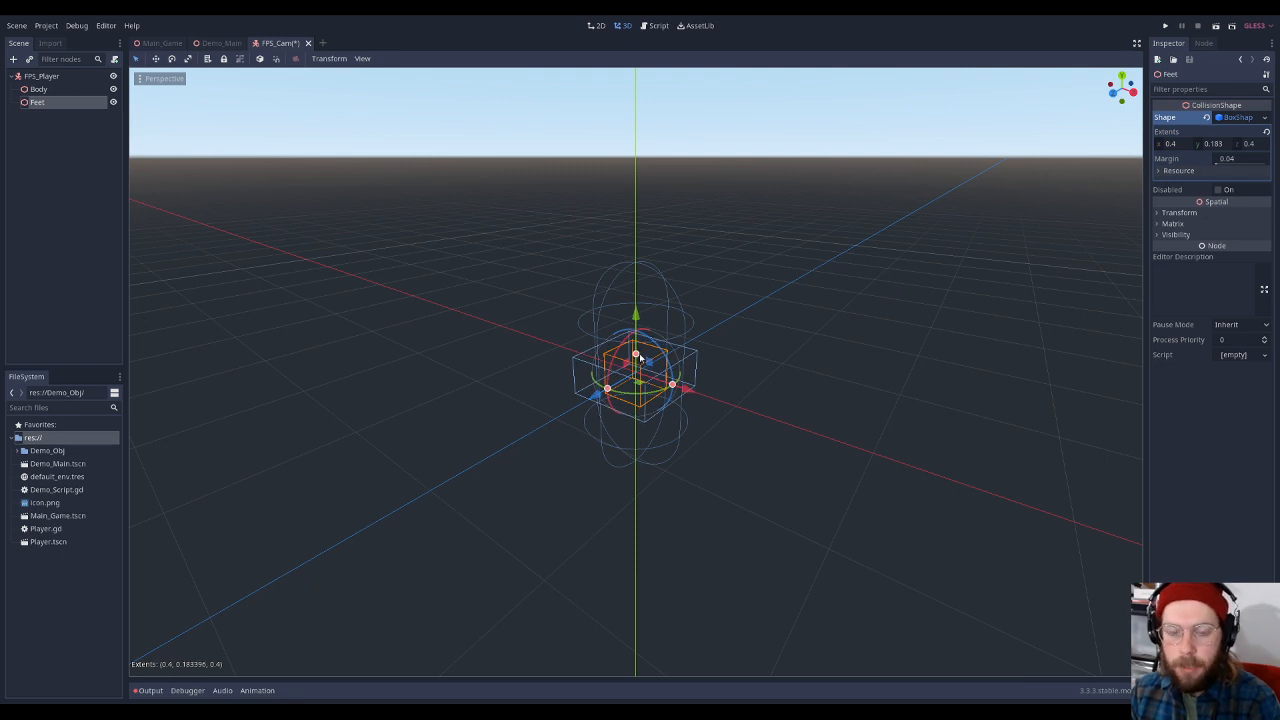
key(ctrl+z)
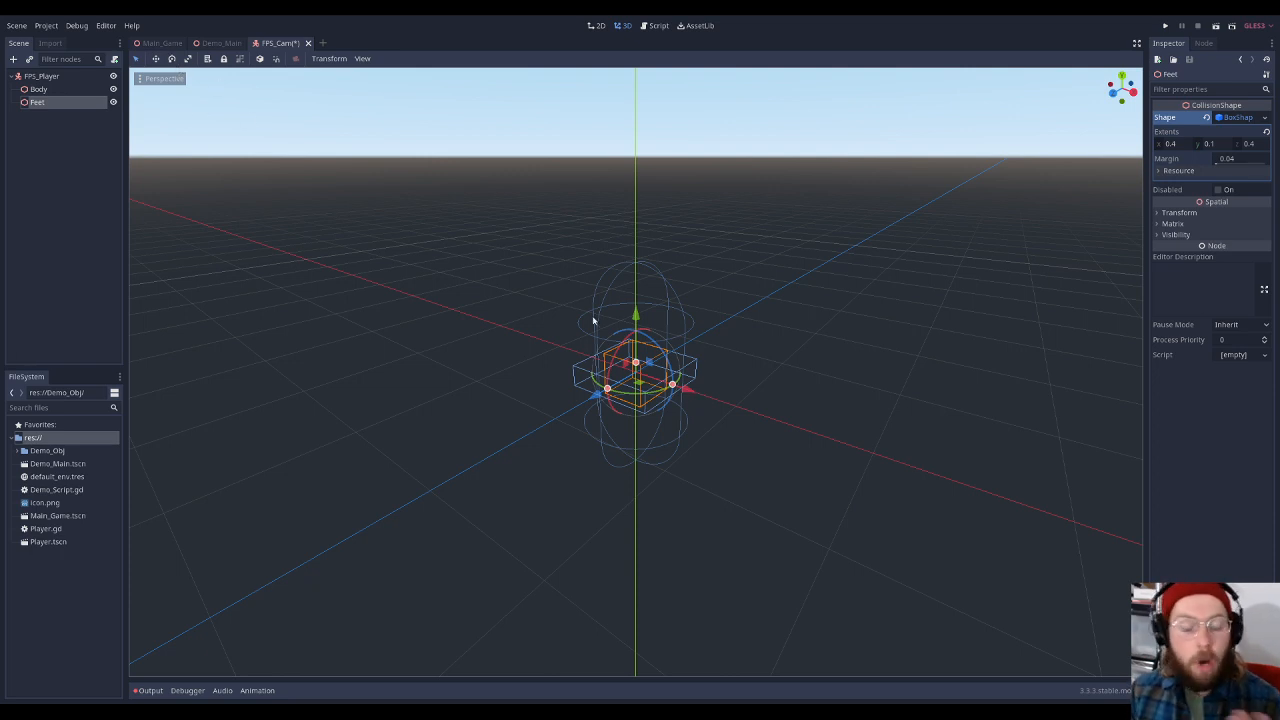
Compare the Move, Rotate and Scale gizmos on the Feet box, and return to the Select tool
middle_drag(833, 388, 590, 214)
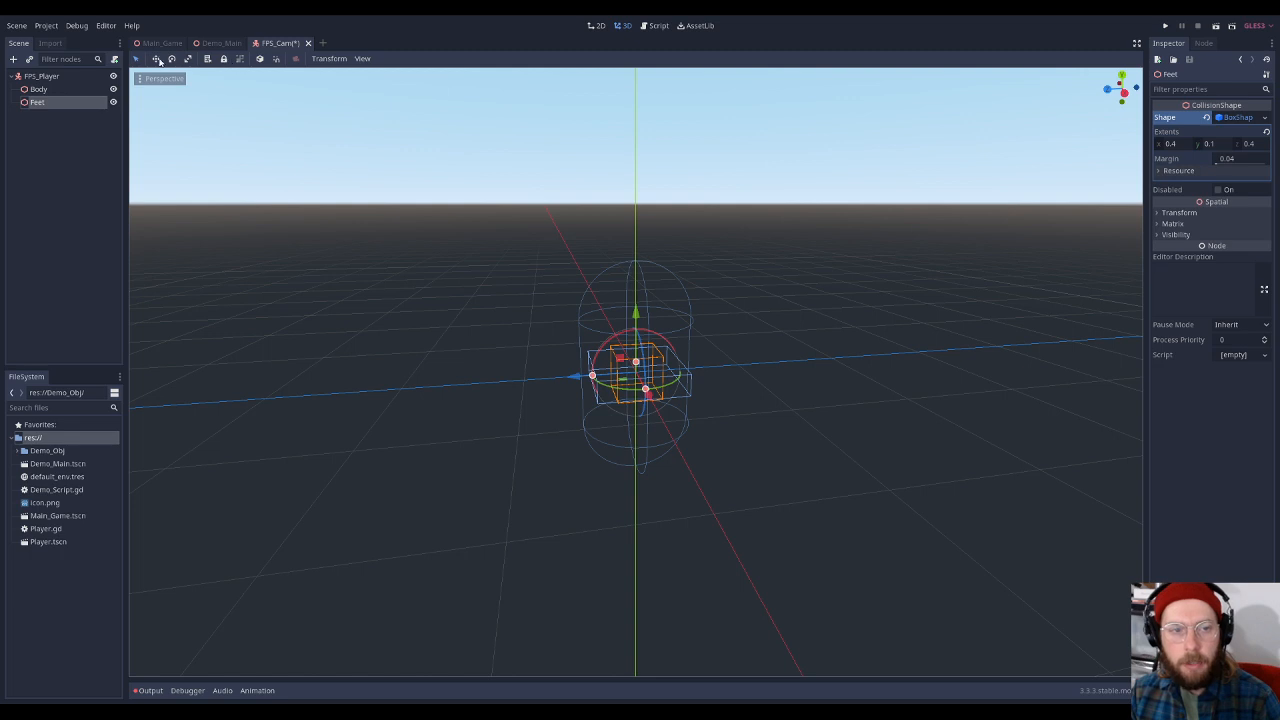
click(156, 58)
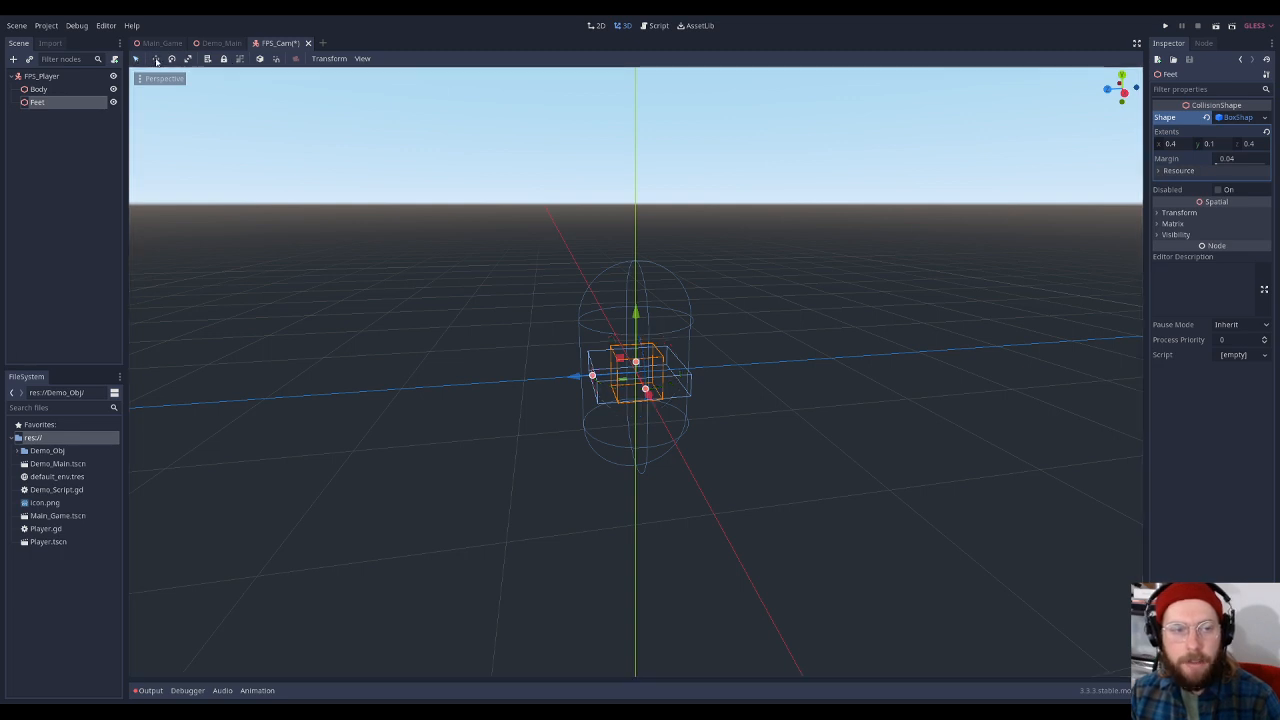
click(171, 59)
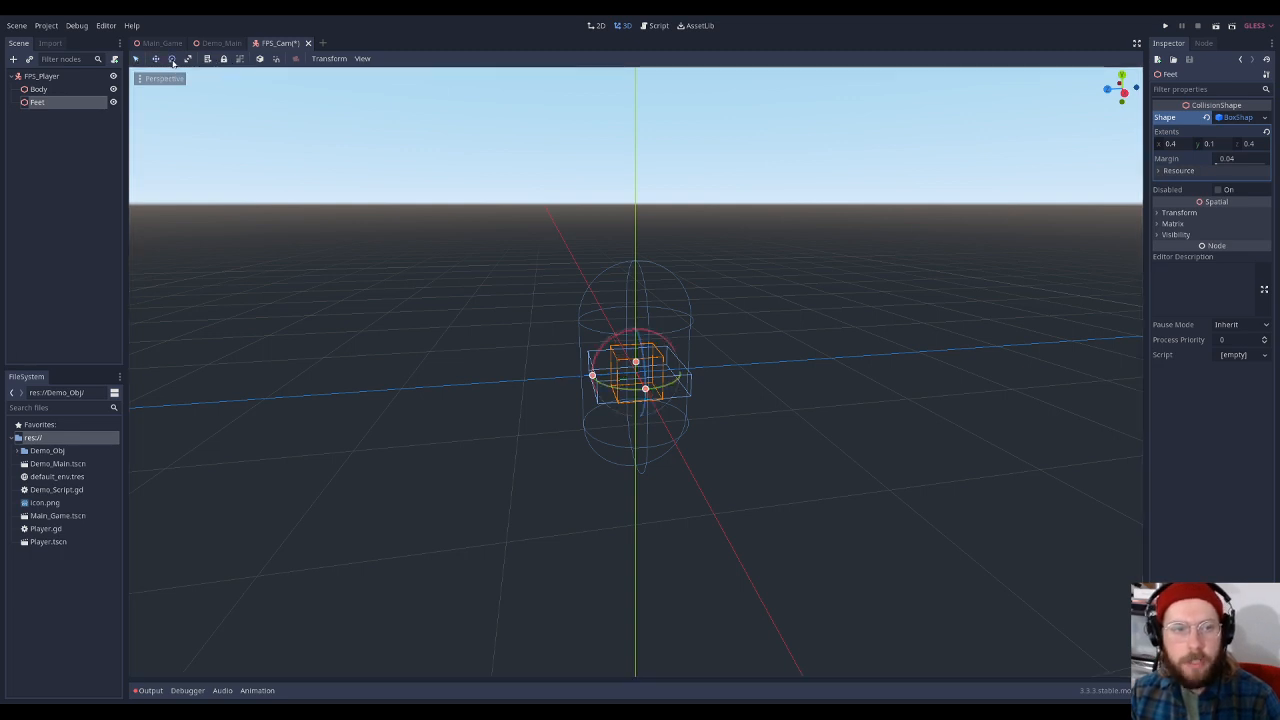
click(187, 59)
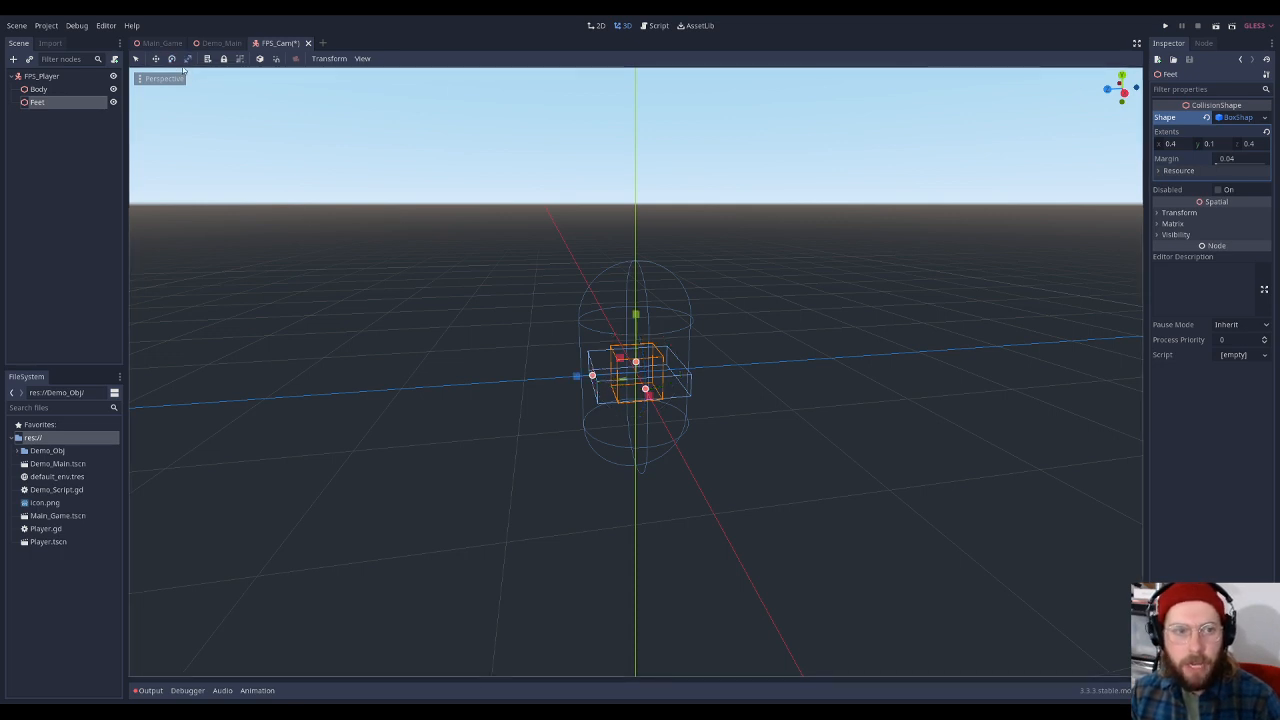
click(171, 61)
click(156, 61)
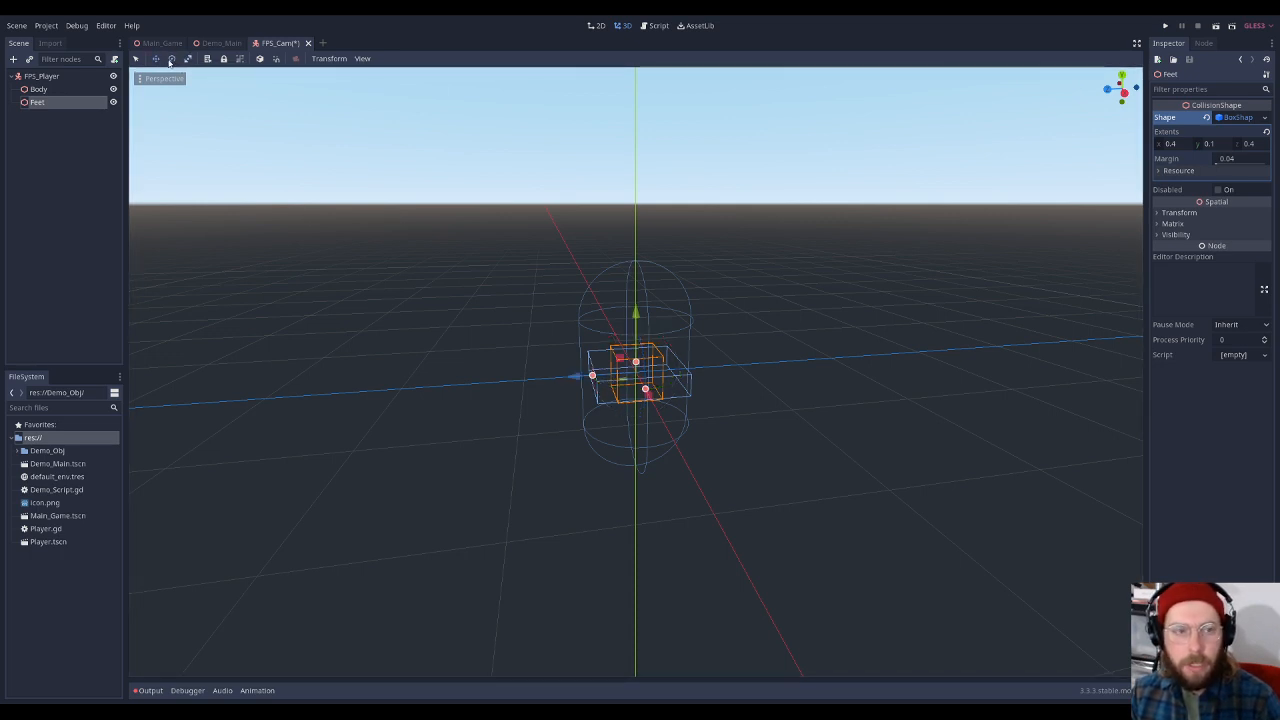
click(171, 60)
click(156, 60)
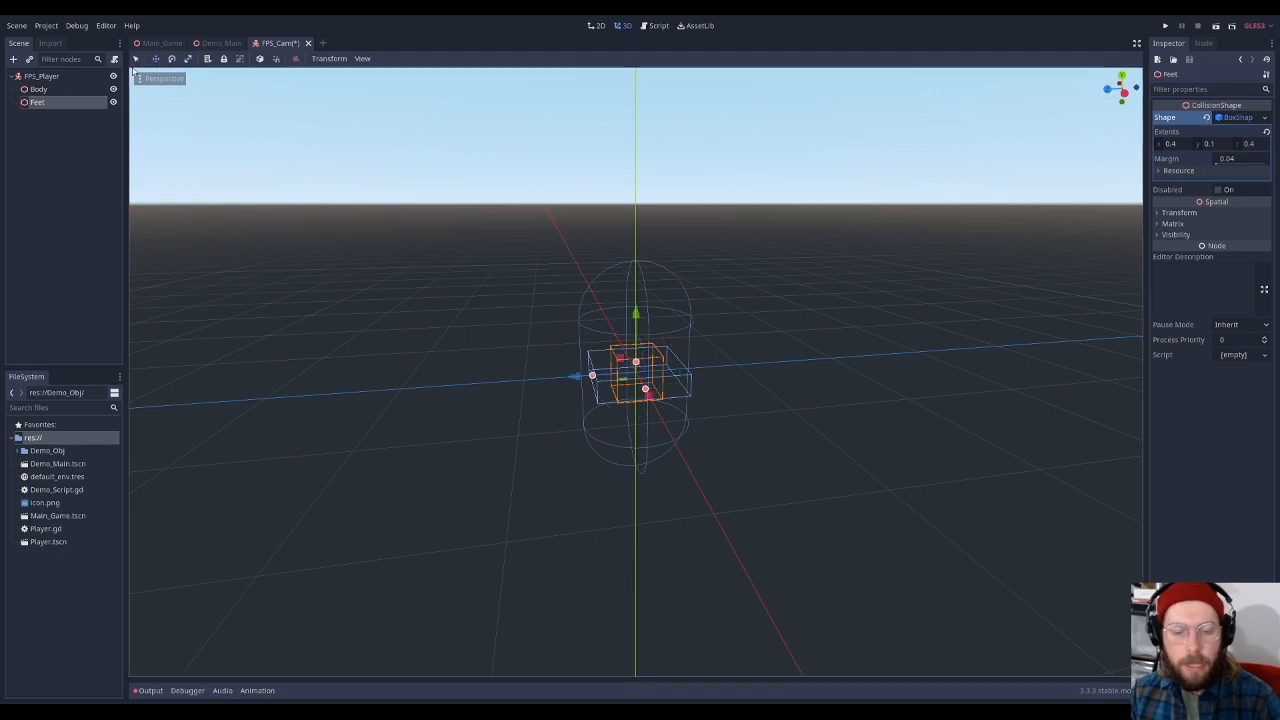
click(188, 59)
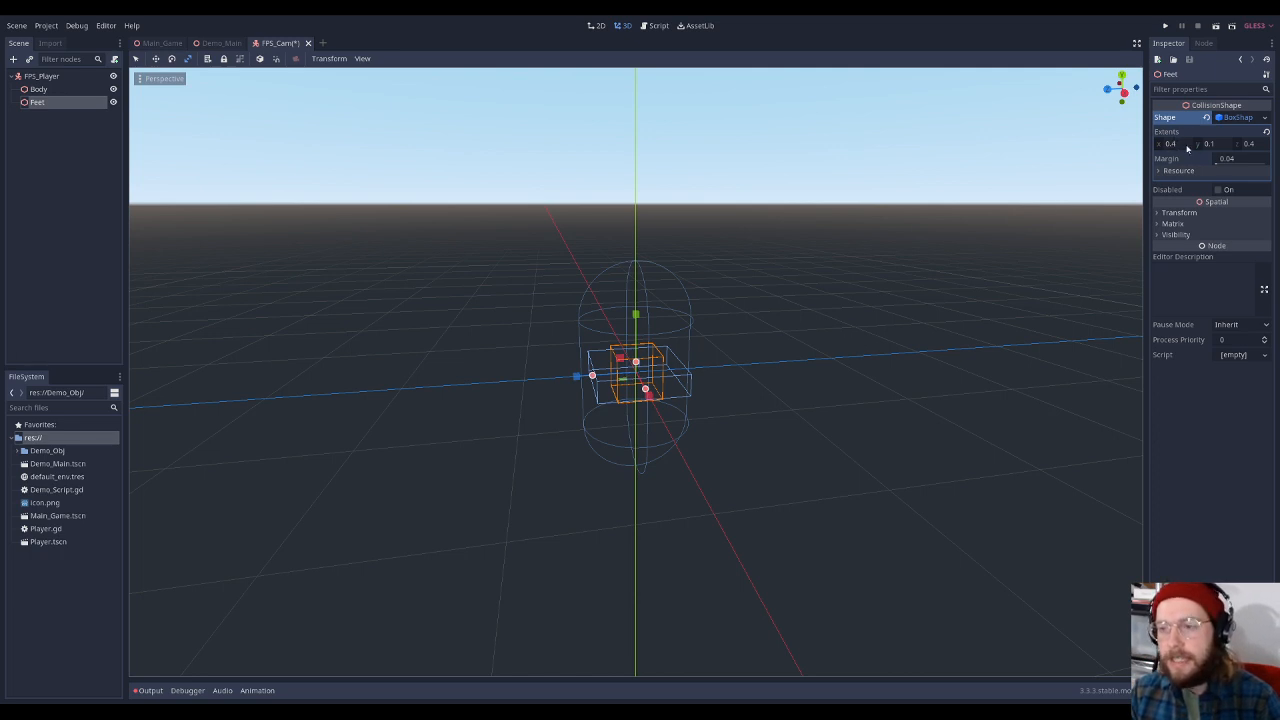
click(135, 60)
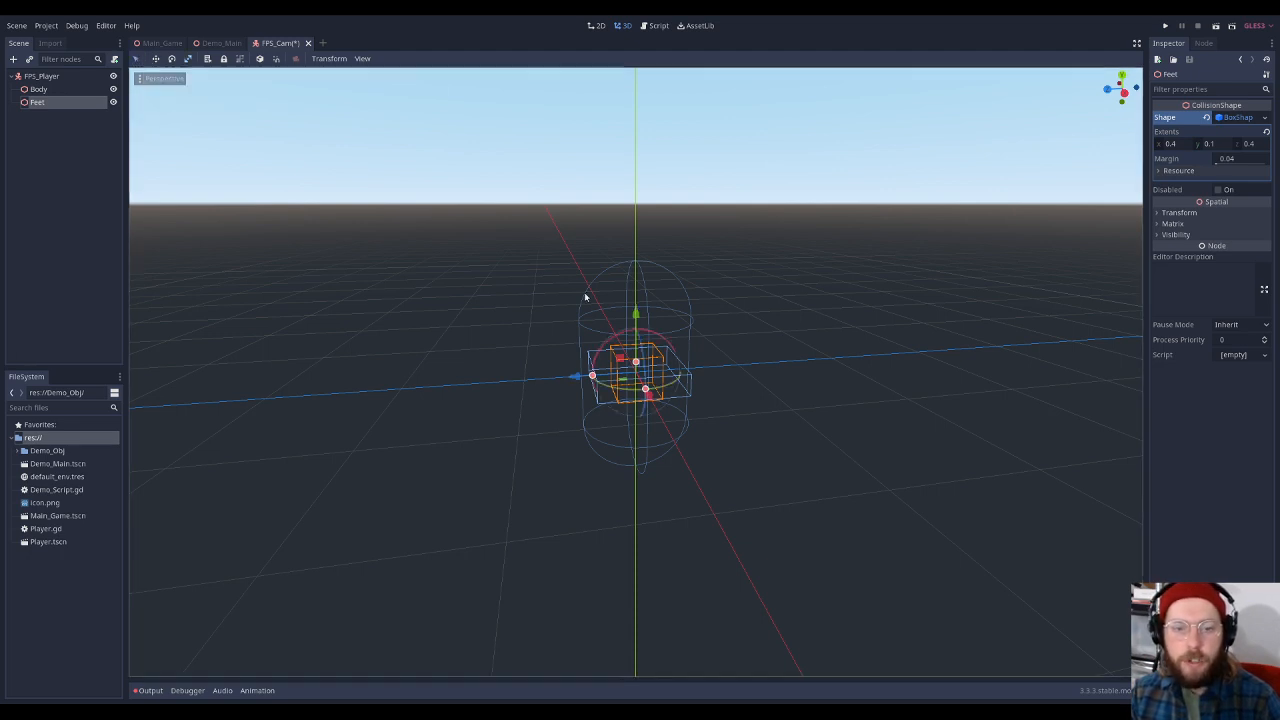
Alternate the selection between the Body capsule and the Feet box in the 3D view, ending on Feet
click(676, 283)
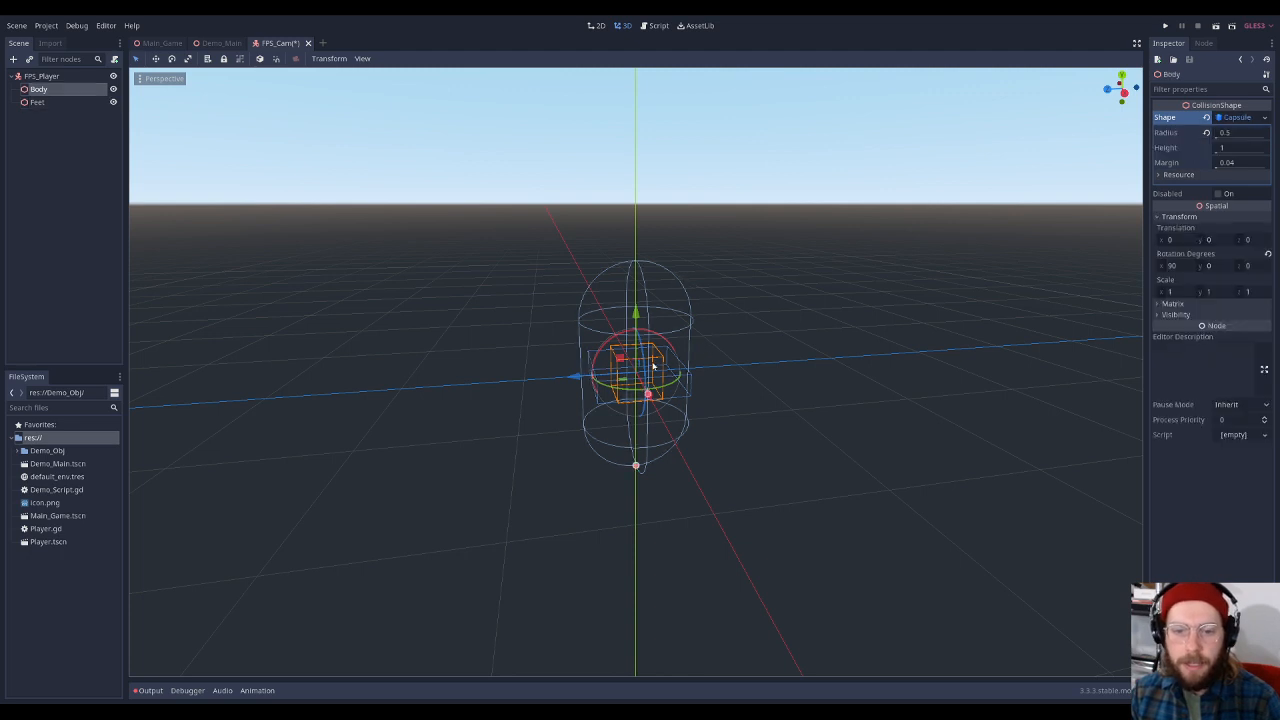
click(682, 399)
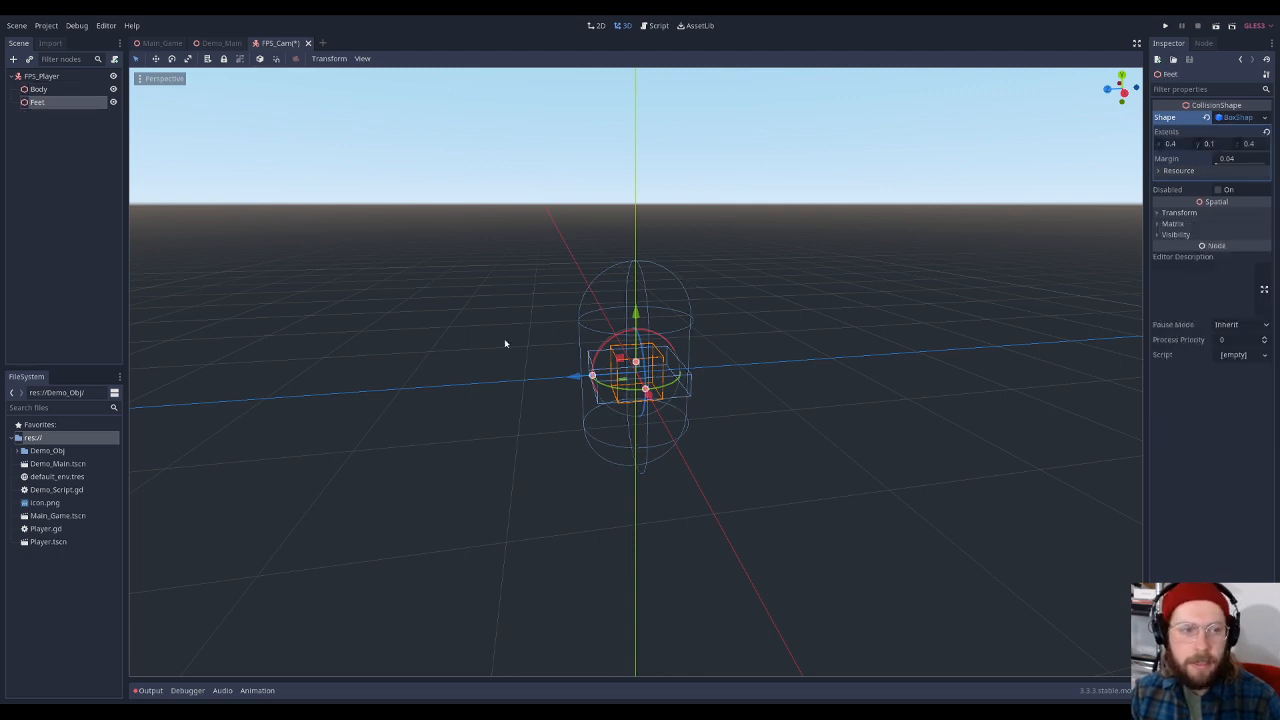
click(632, 264)
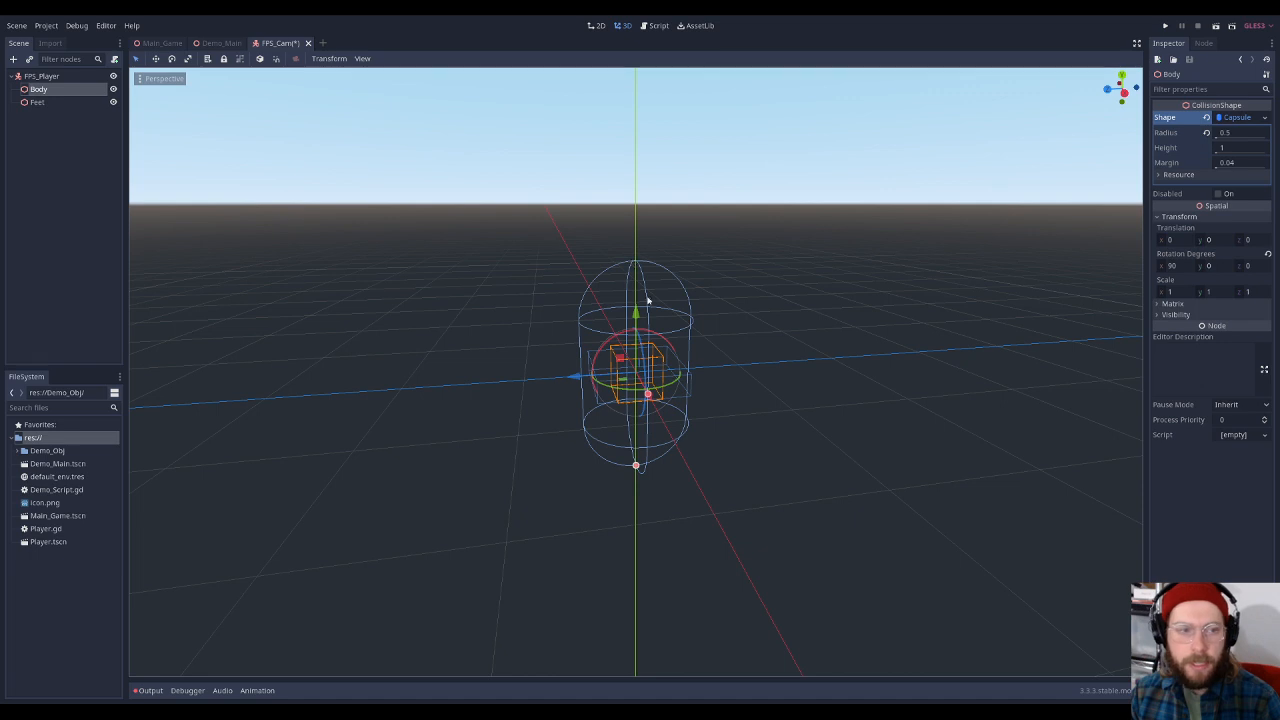
click(680, 400)
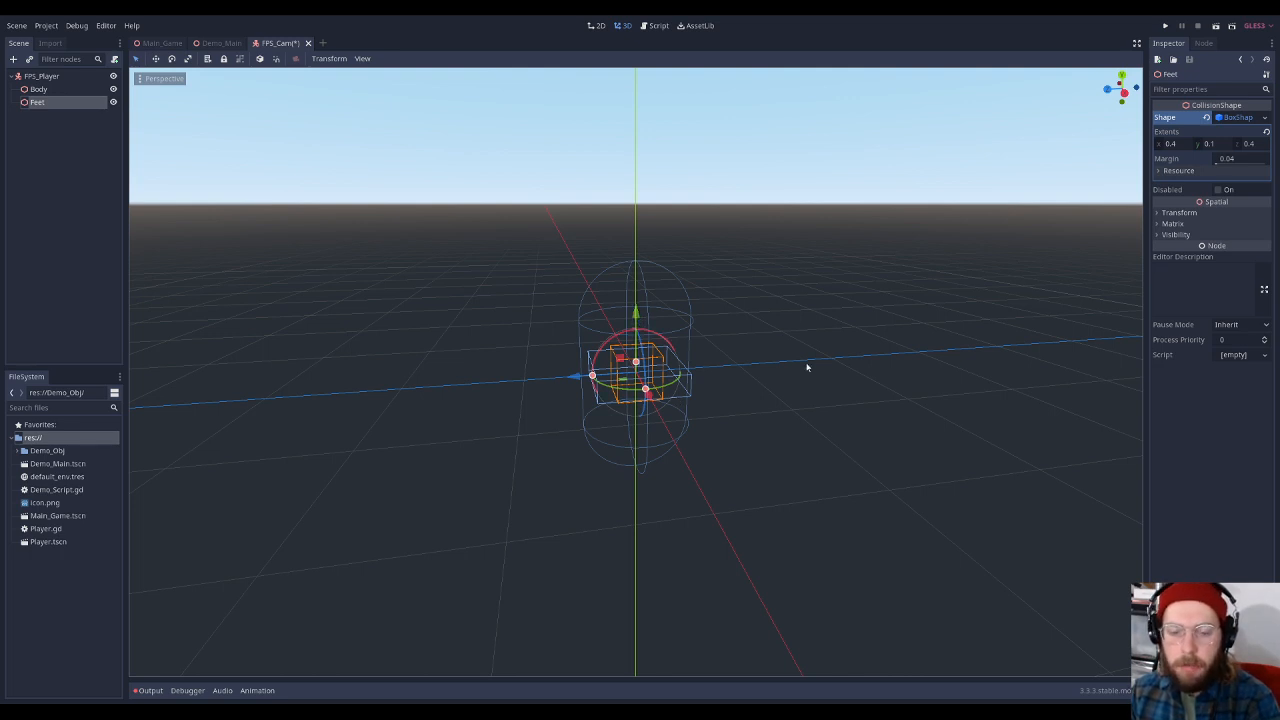
Move the Feet box straight down the Y axis to where the capsule's rounded lower end begins
middle_drag(807, 367, 665, 311)
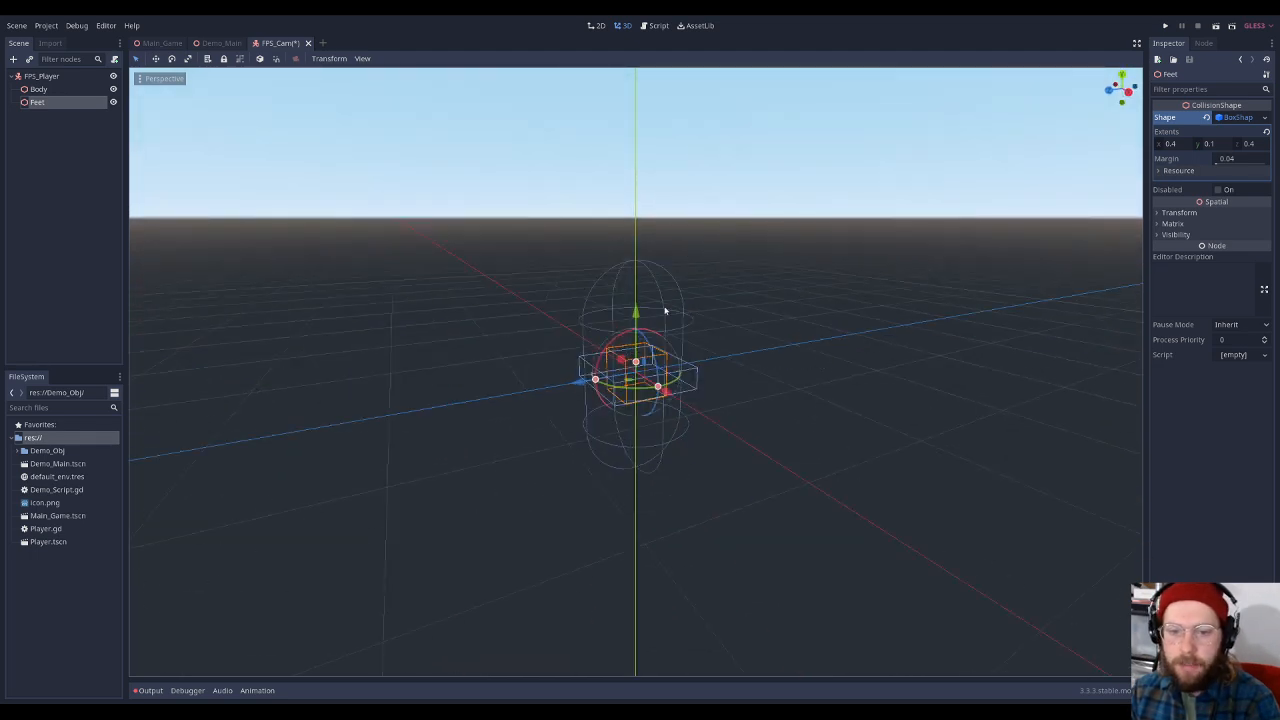
drag(636, 313, 636, 378)
middle_drag(700, 395, 726, 446)
scroll(723, 409, up, 5)
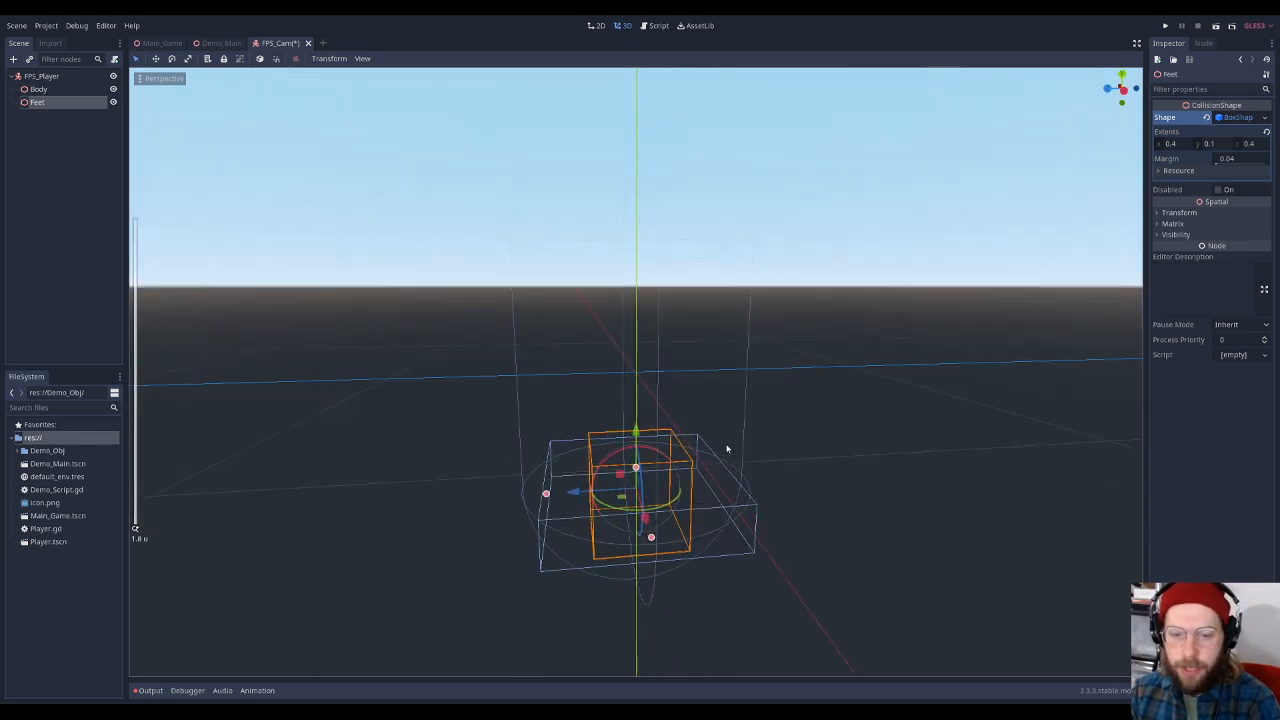
click(1124, 93)
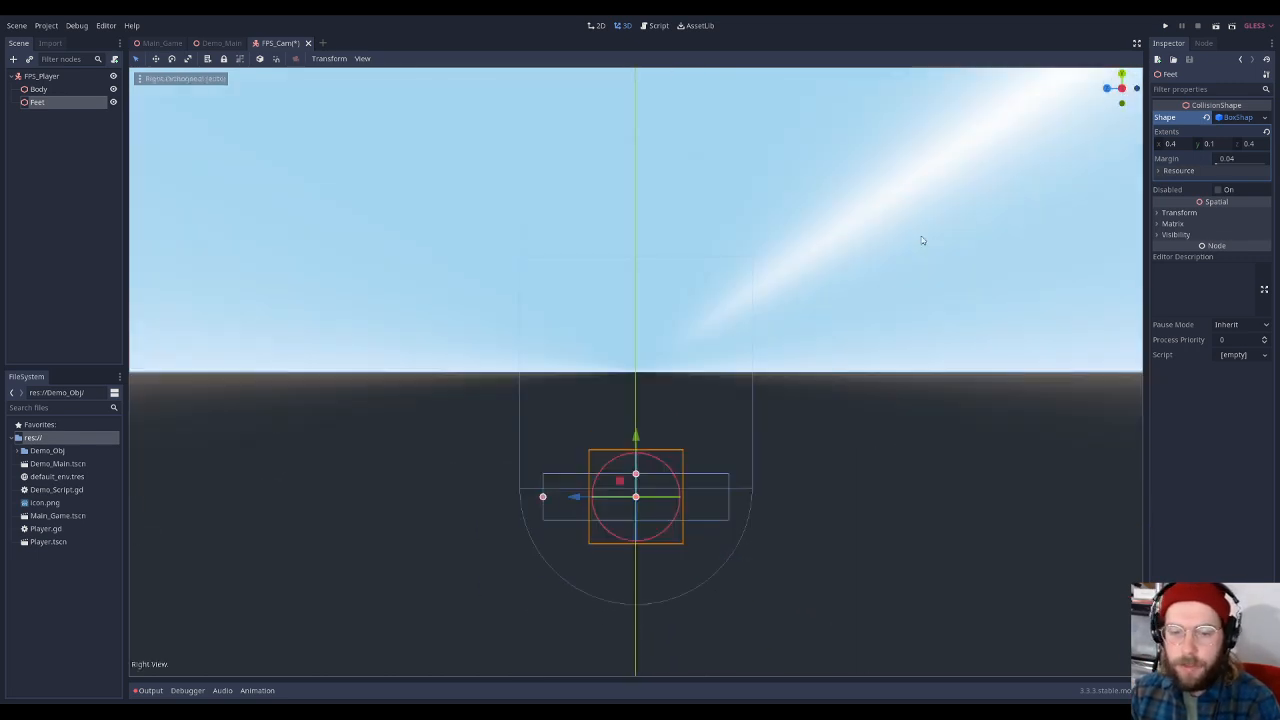
middle_drag(697, 512, 703, 500)
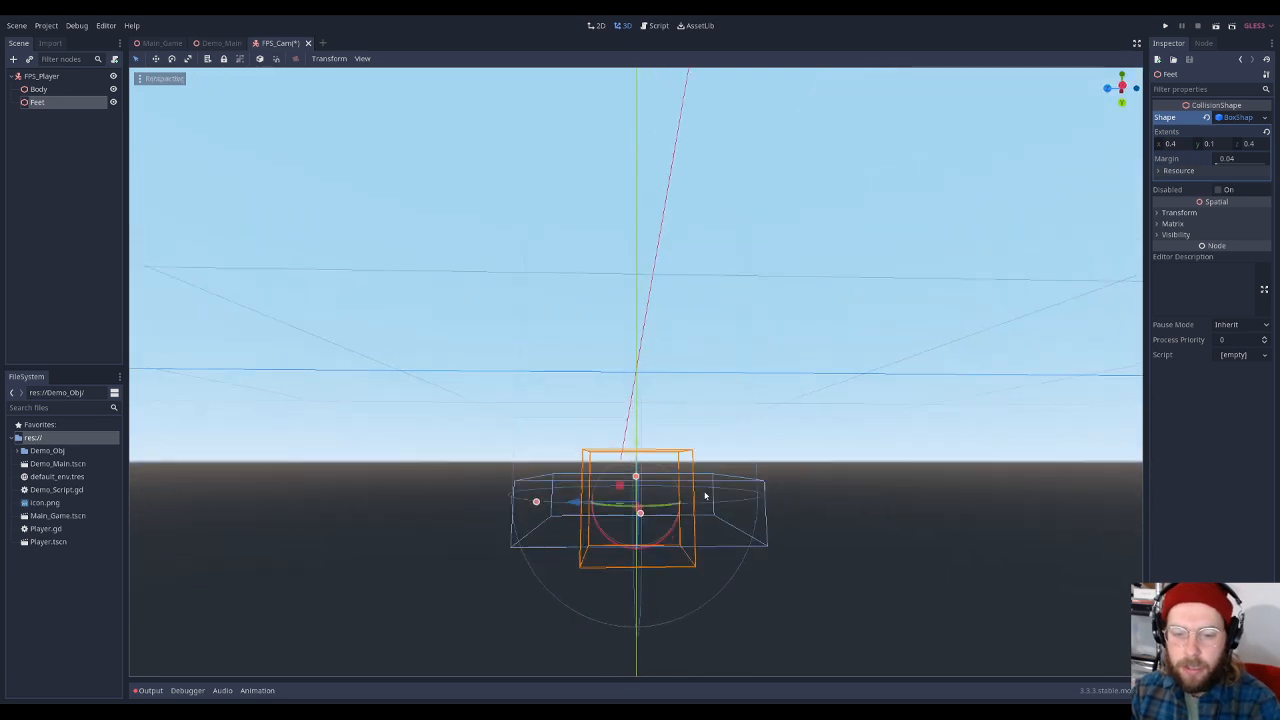
click(1124, 89)
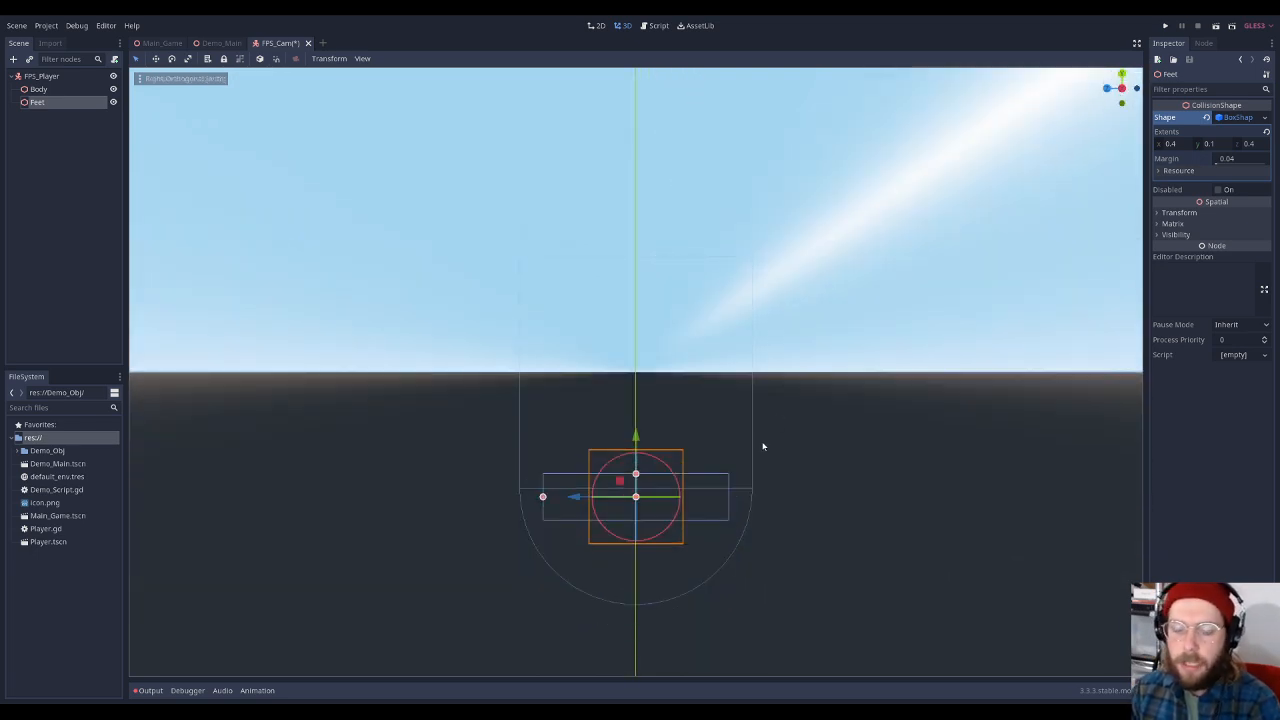
shift+middle_drag(763, 447, 778, 417)
drag(656, 395, 656, 396)
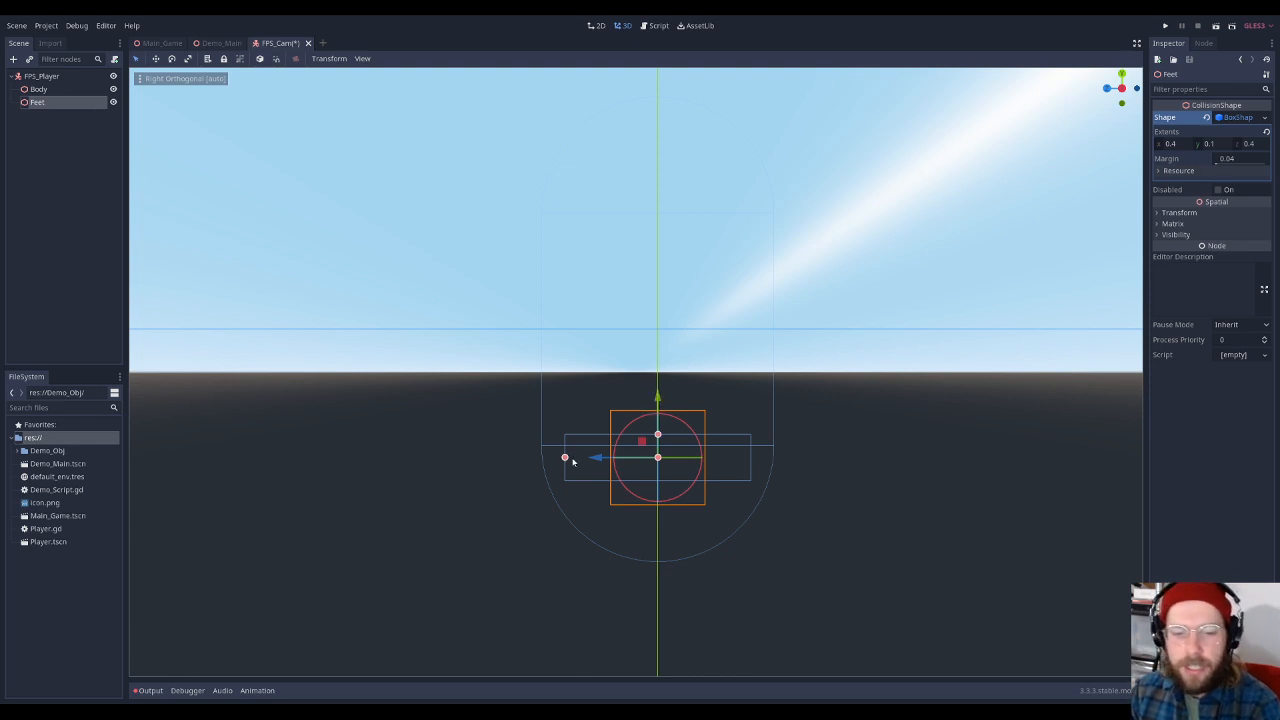
Widen the Feet box to match the capsule's width, setting its X and Z extents to 0.5
mouse_move(564, 457)
mouse_down()
mouse_move(541, 471)
mouse_move(539, 458)
mouse_up()
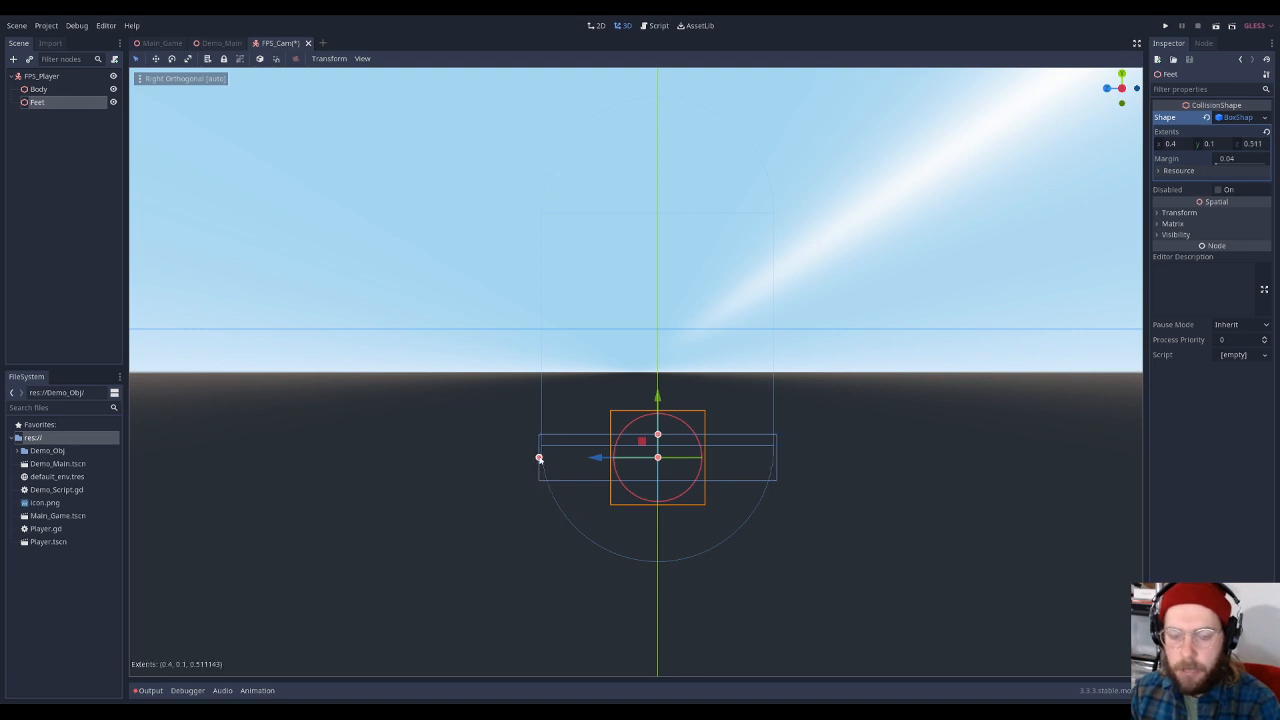
middle_drag(577, 460, 710, 500)
click(1124, 95)
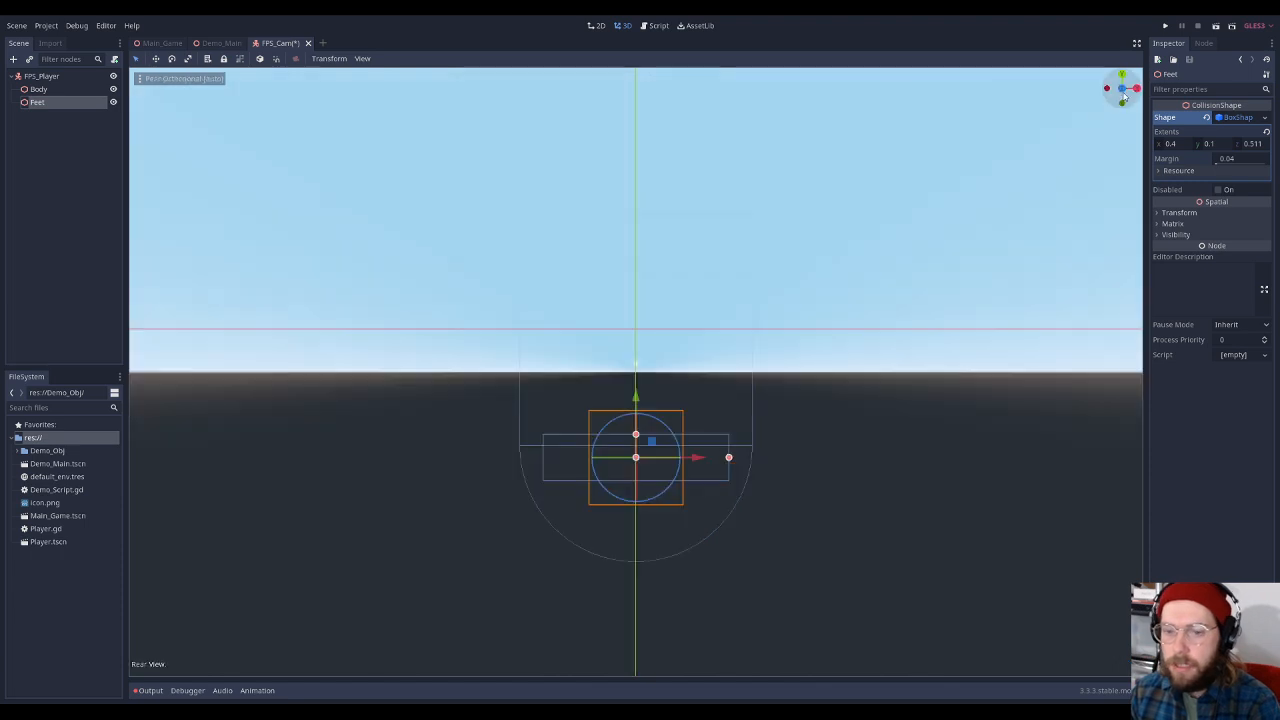
drag(729, 457, 754, 457)
click(1183, 145)
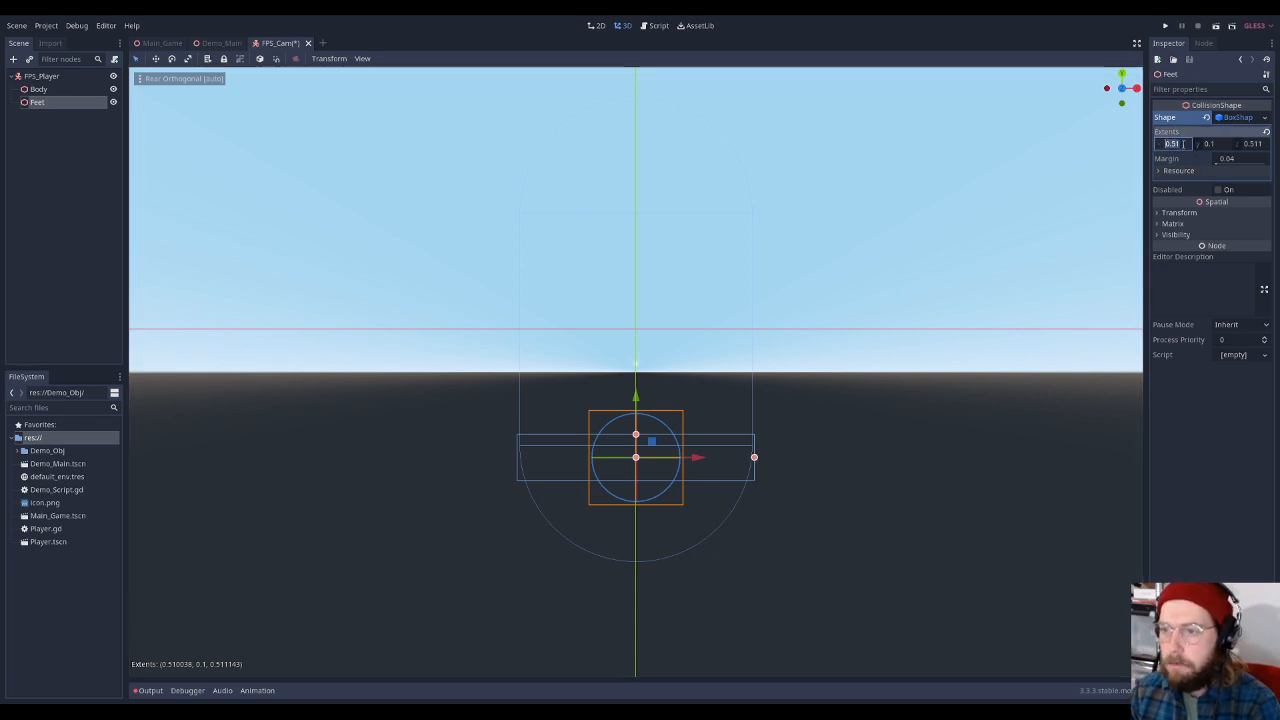
text(.5)
key(Tab)
key(Tab)
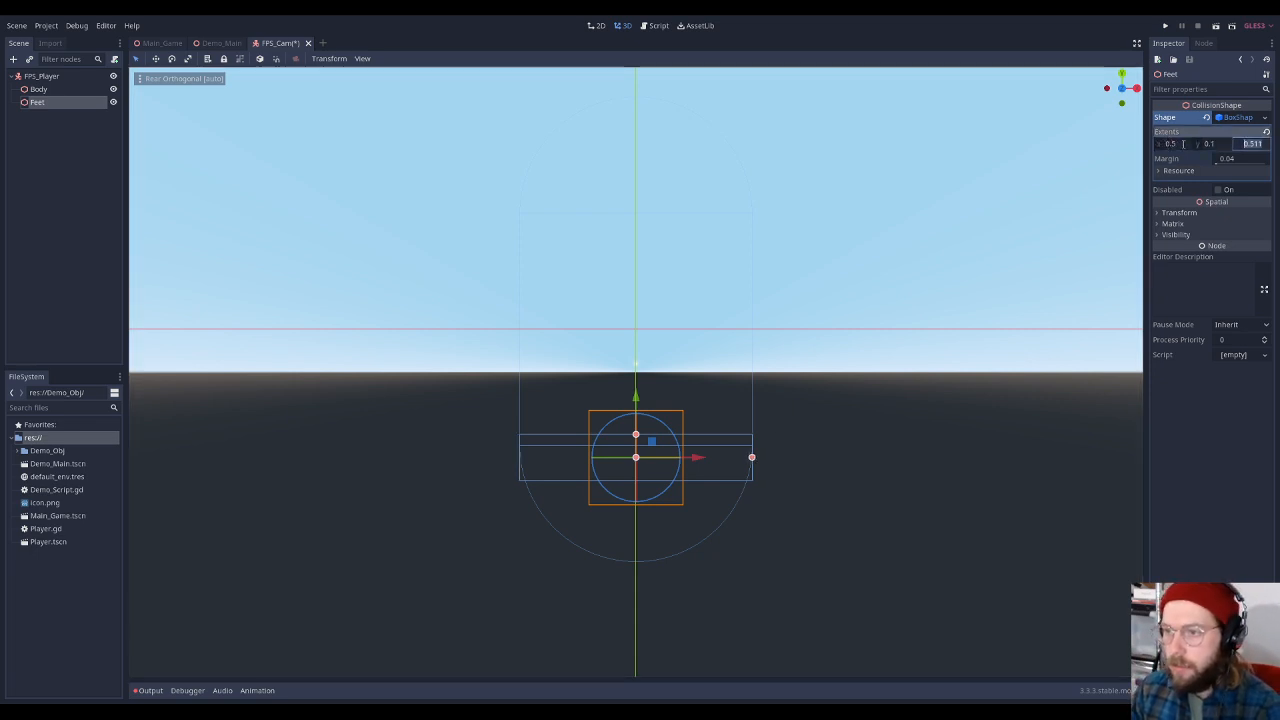
text(.5)
key(Return)
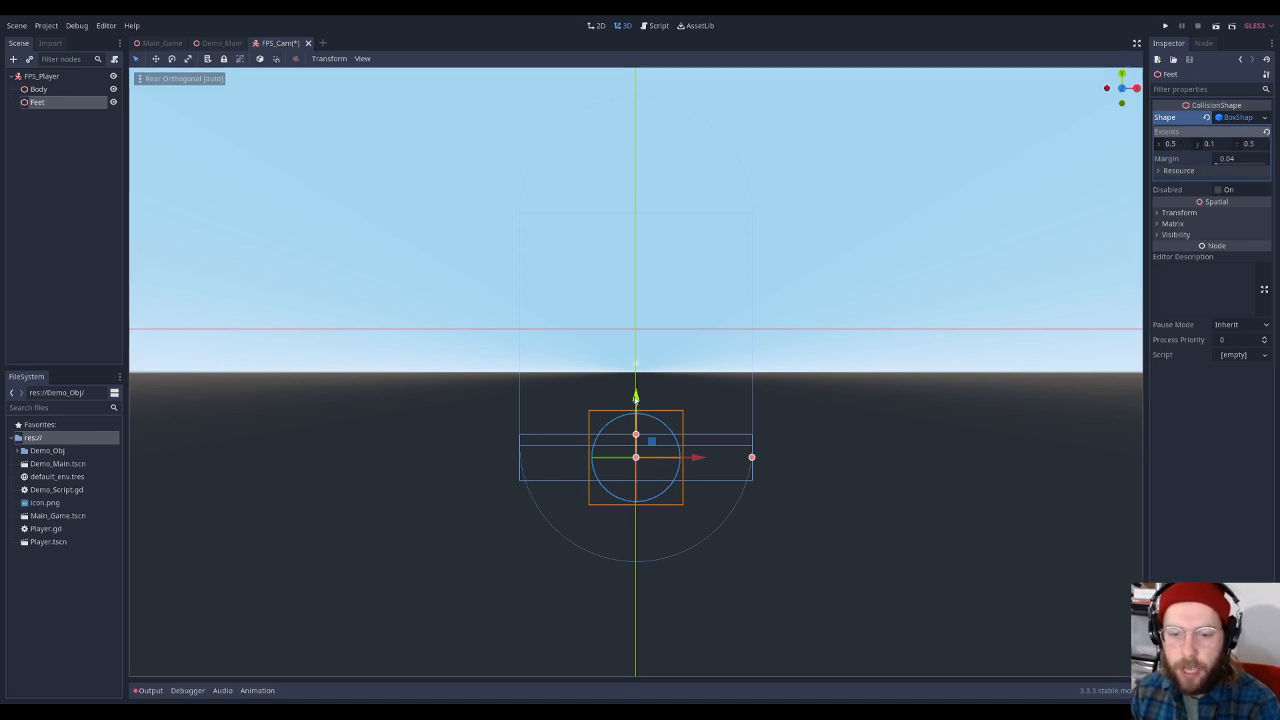
Lower the Feet box slightly along the Y axis so its upper face sits just below the start of the capsule's rounded end
drag(636, 397, 636, 413)
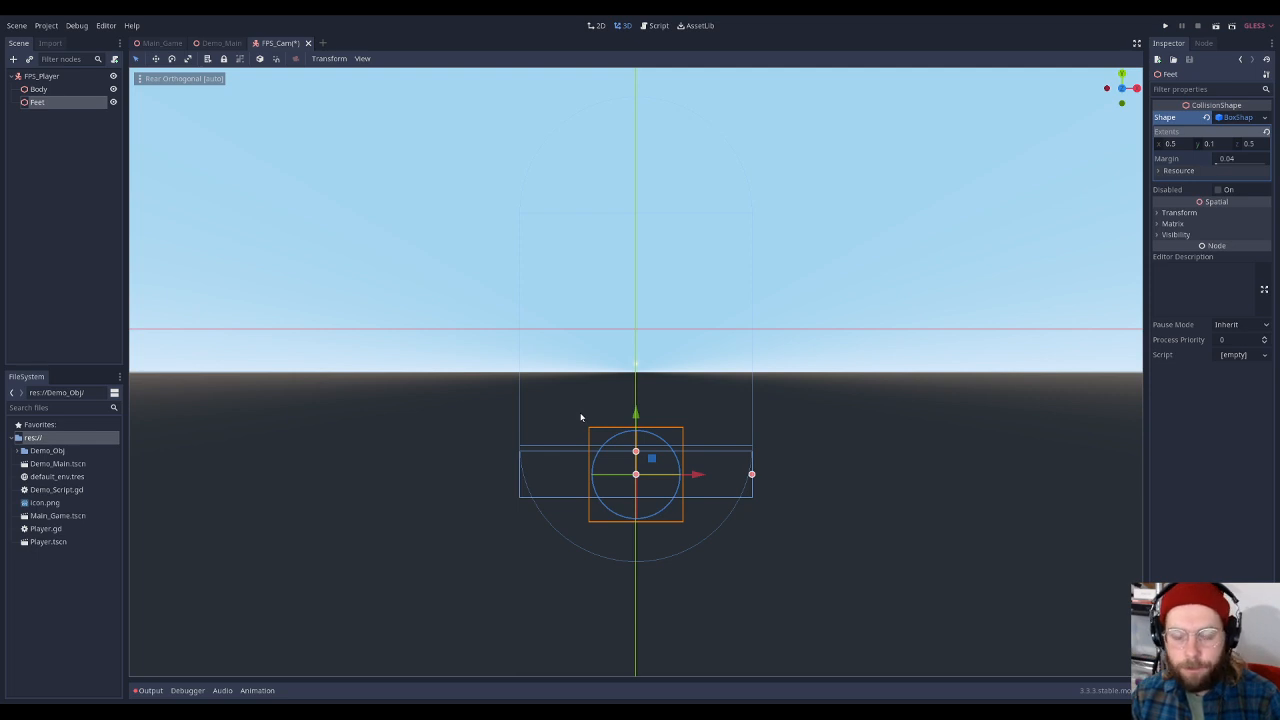
middle_drag(808, 243, 786, 306)
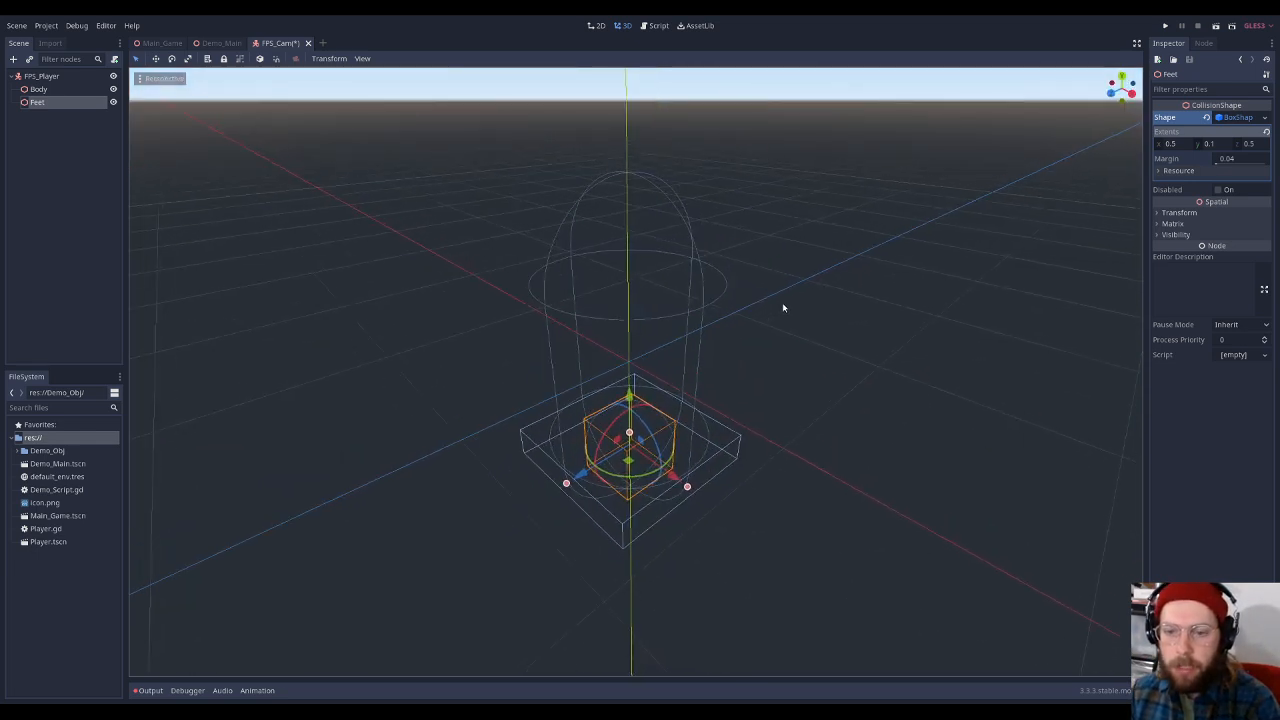
middle_drag(711, 340, 782, 322)
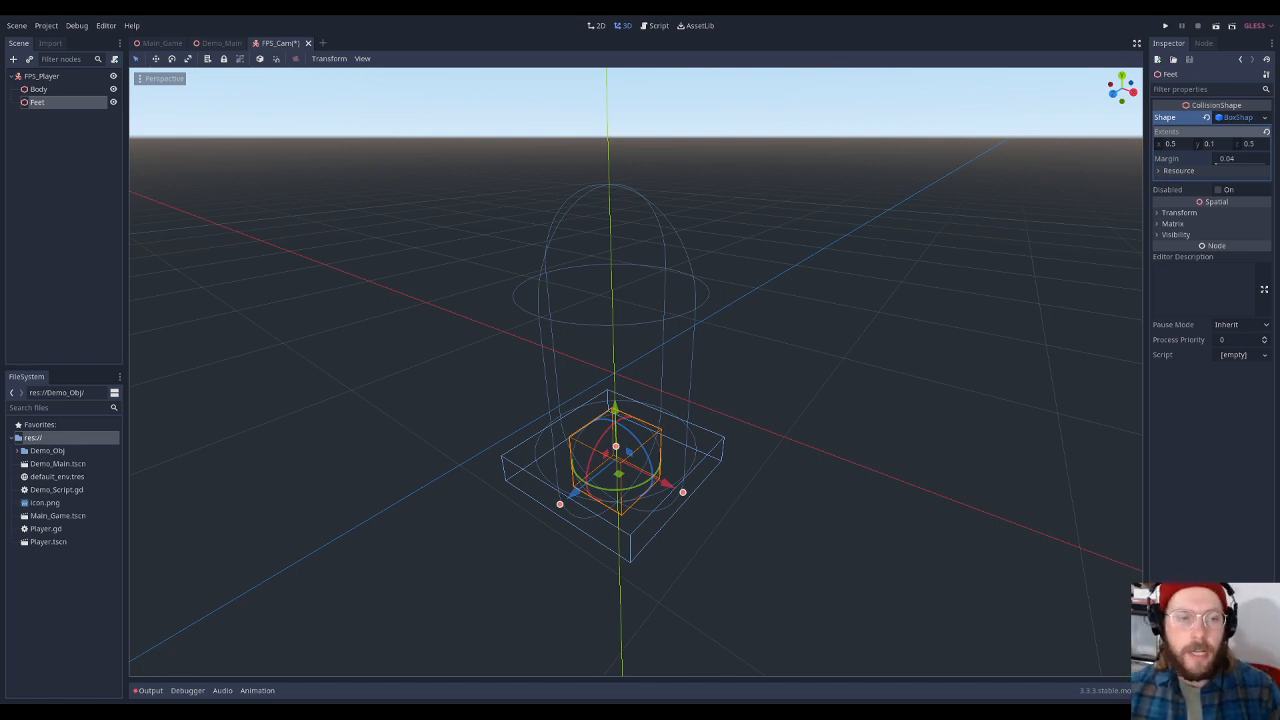
Add a Spatial node as a child of FPS_Player
click(83, 249)
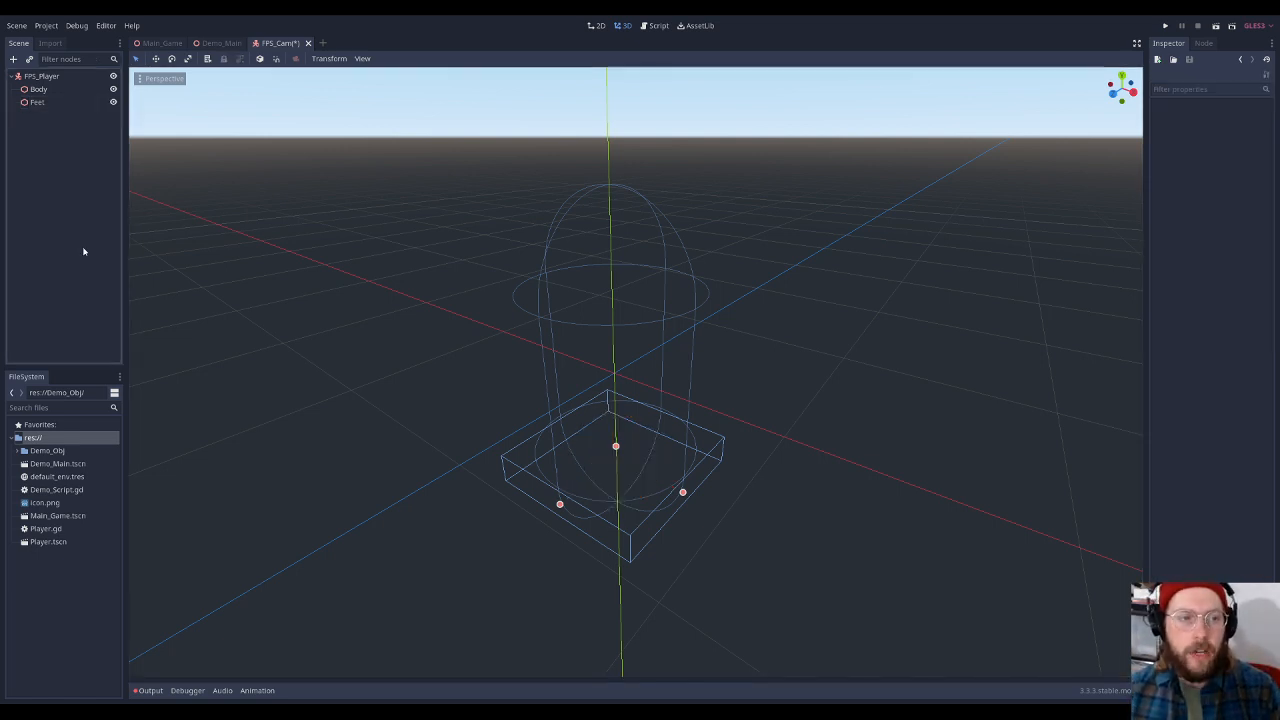
click(34, 77)
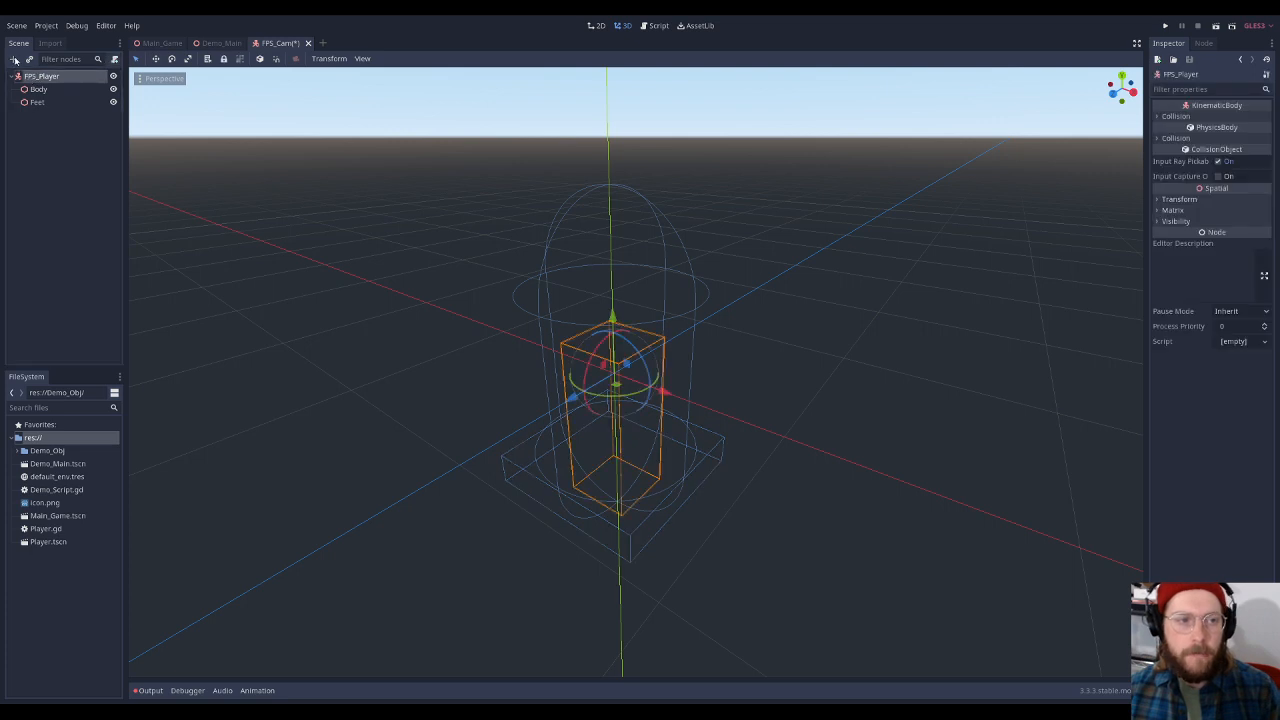
click(15, 60)
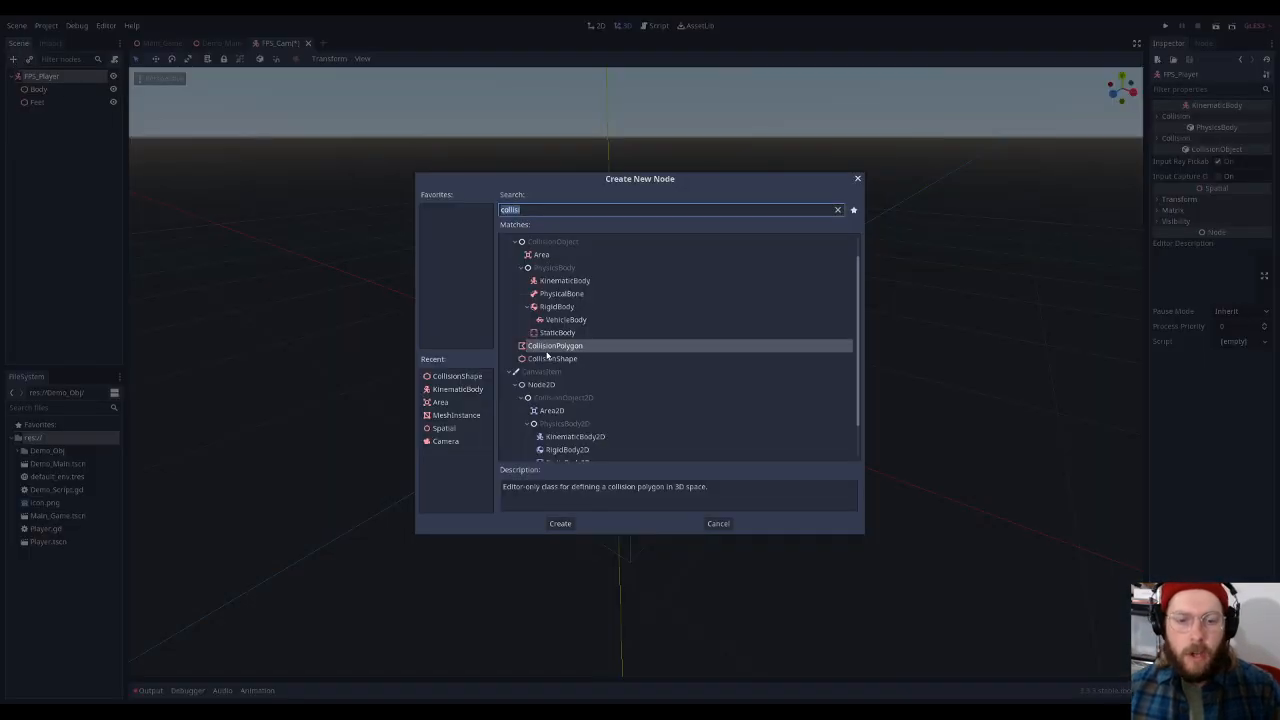
text(spatial)
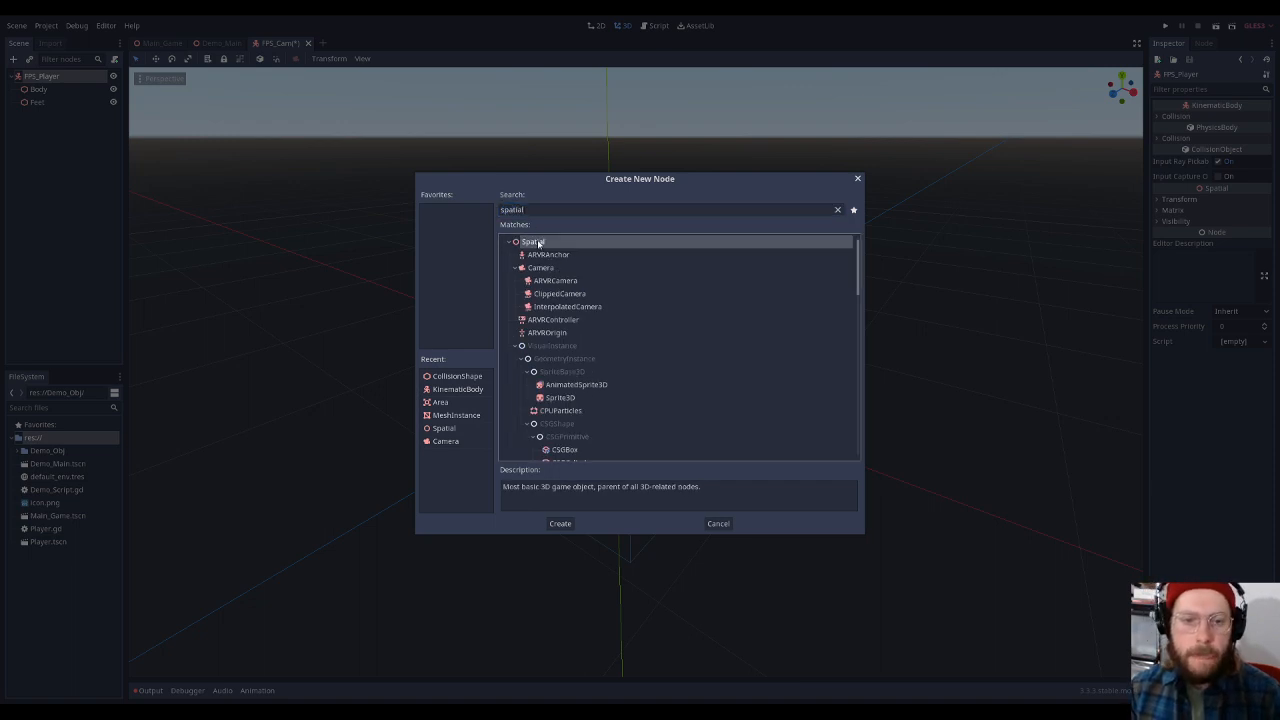
click(561, 523)
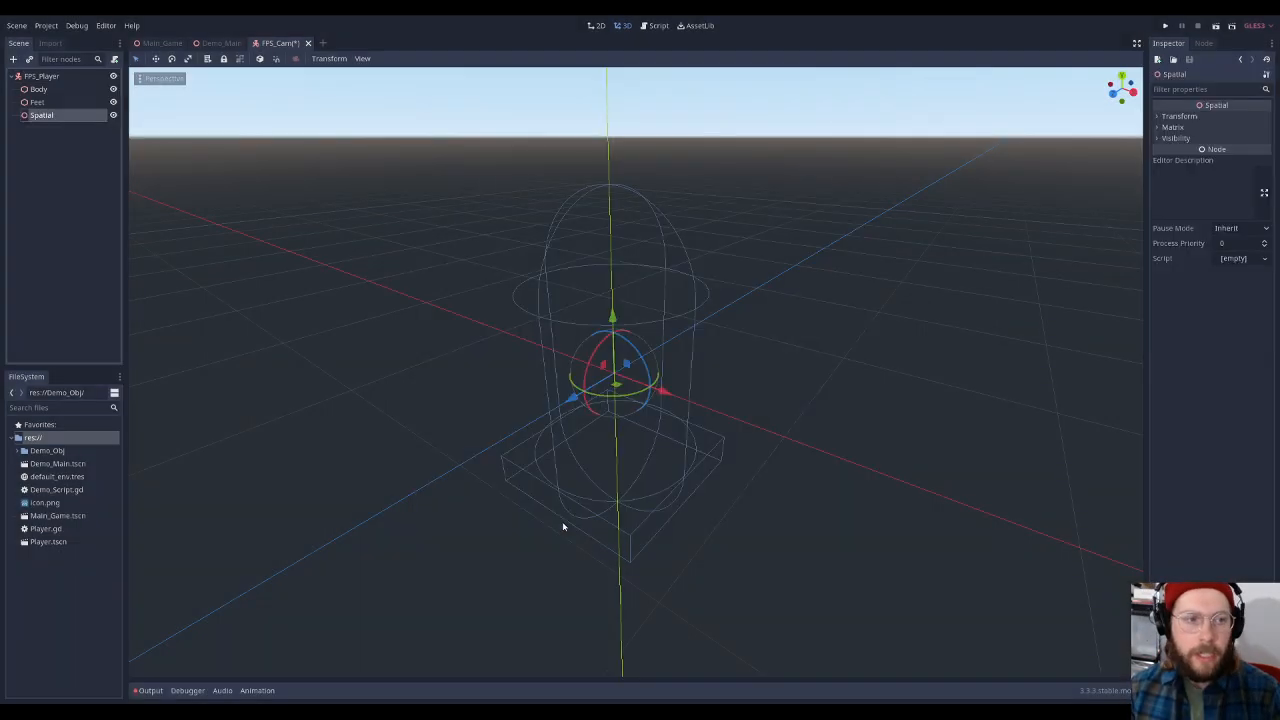
Rename the new Spatial node to Pivot
double_click(41, 115)
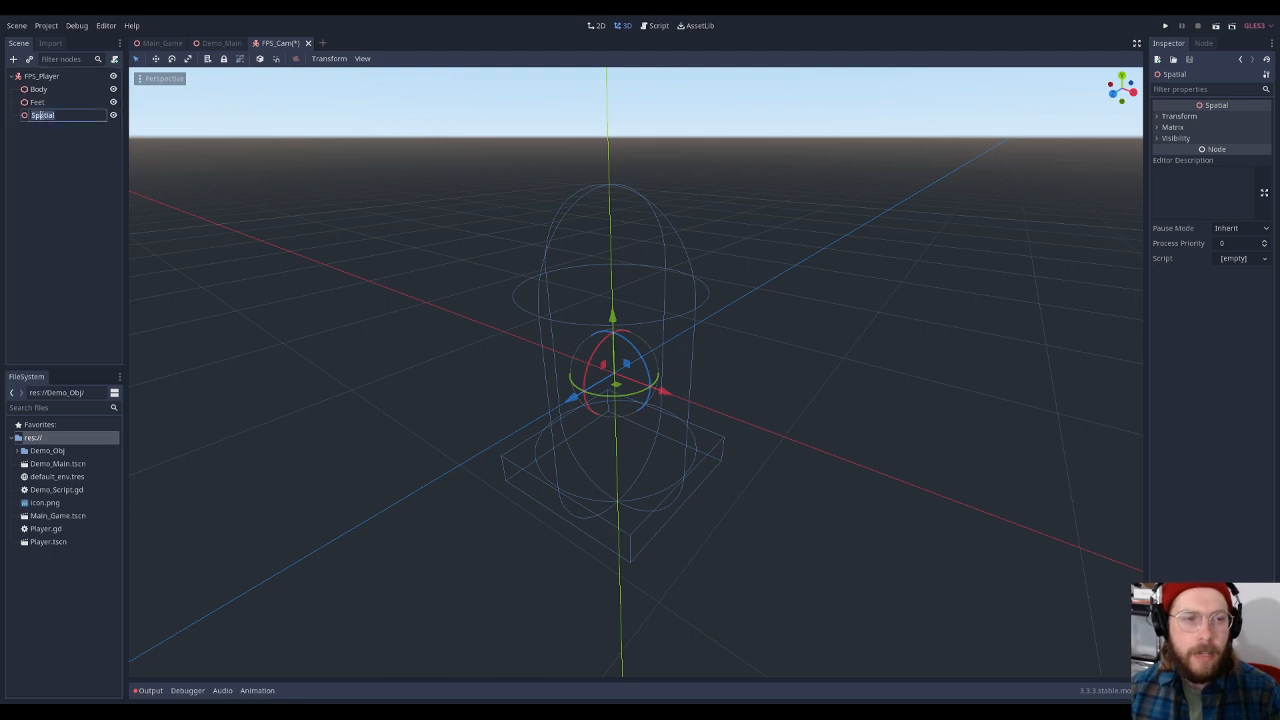
text(Piv)
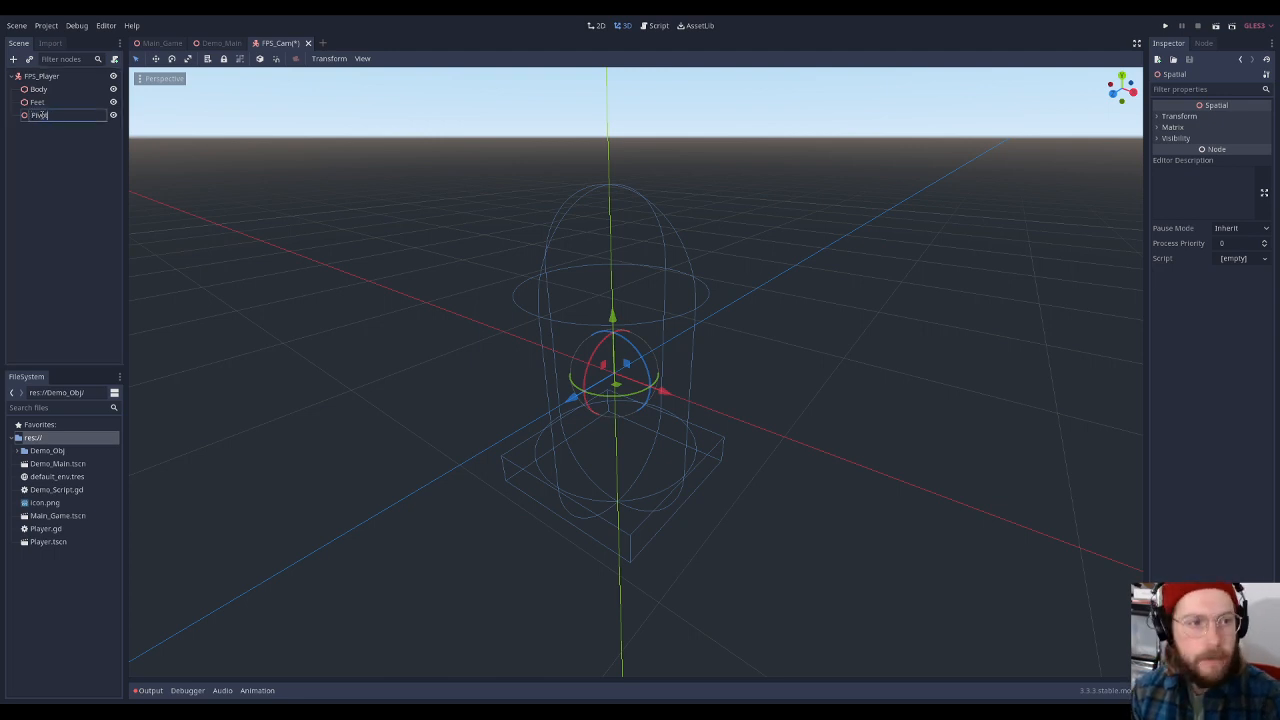
text(ot)
key(Return)
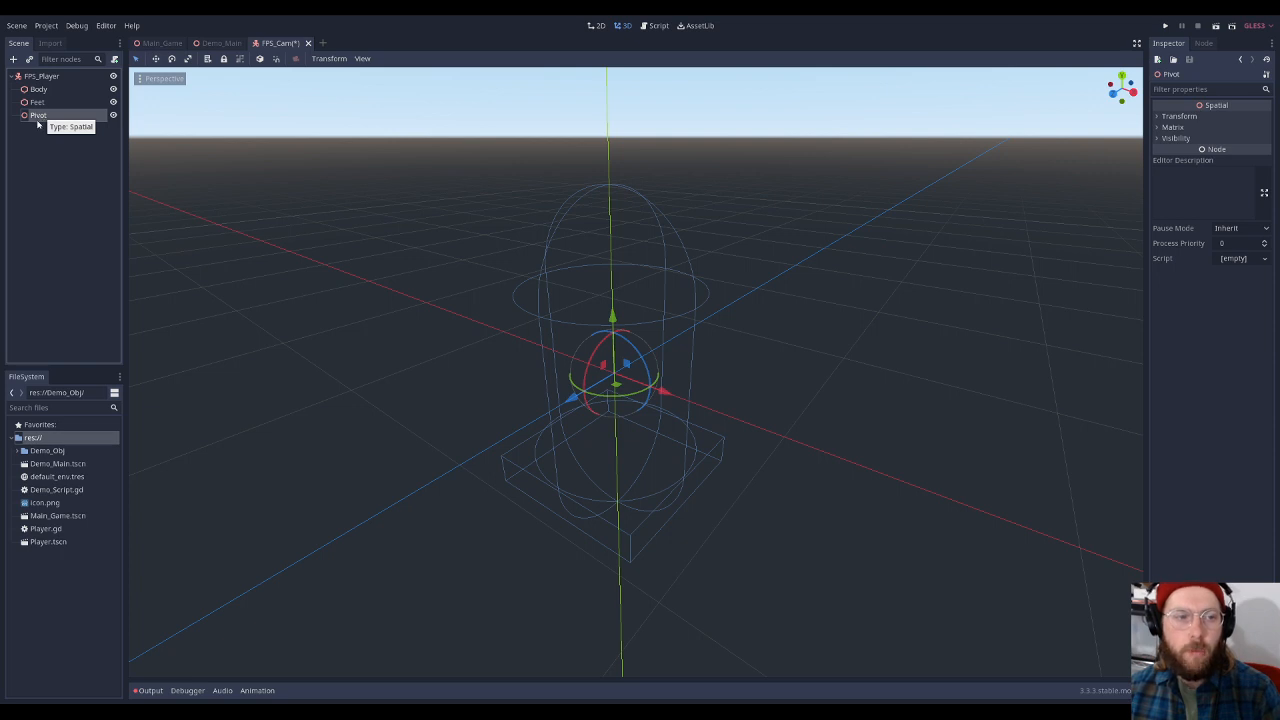
double_click(38, 116)
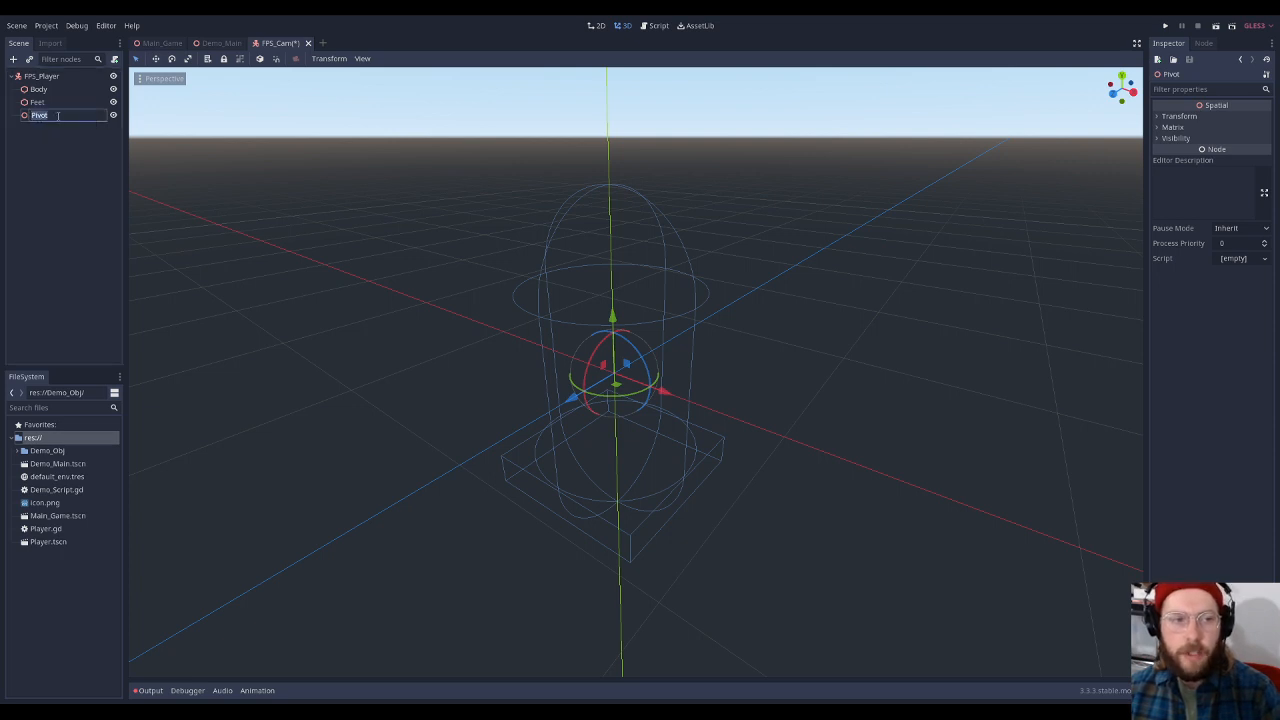
click(56, 170)
Add a Camera node as a child of Pivot
click(37, 116)
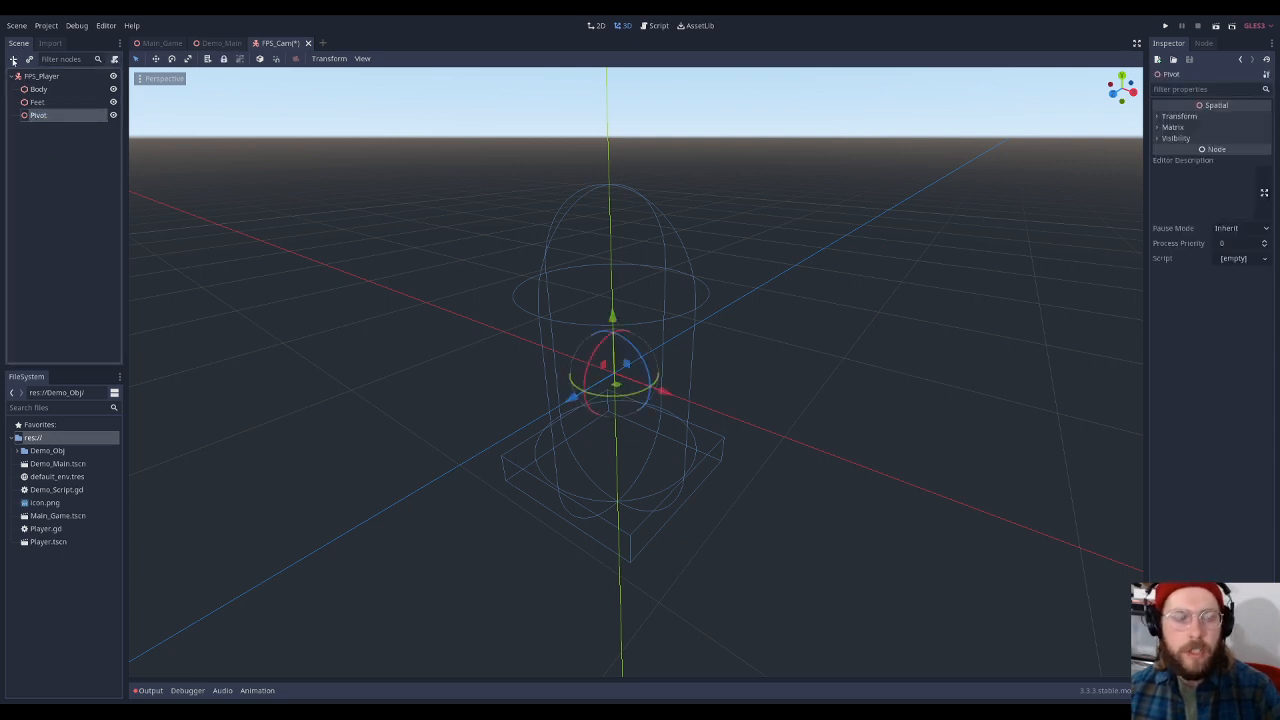
click(13, 60)
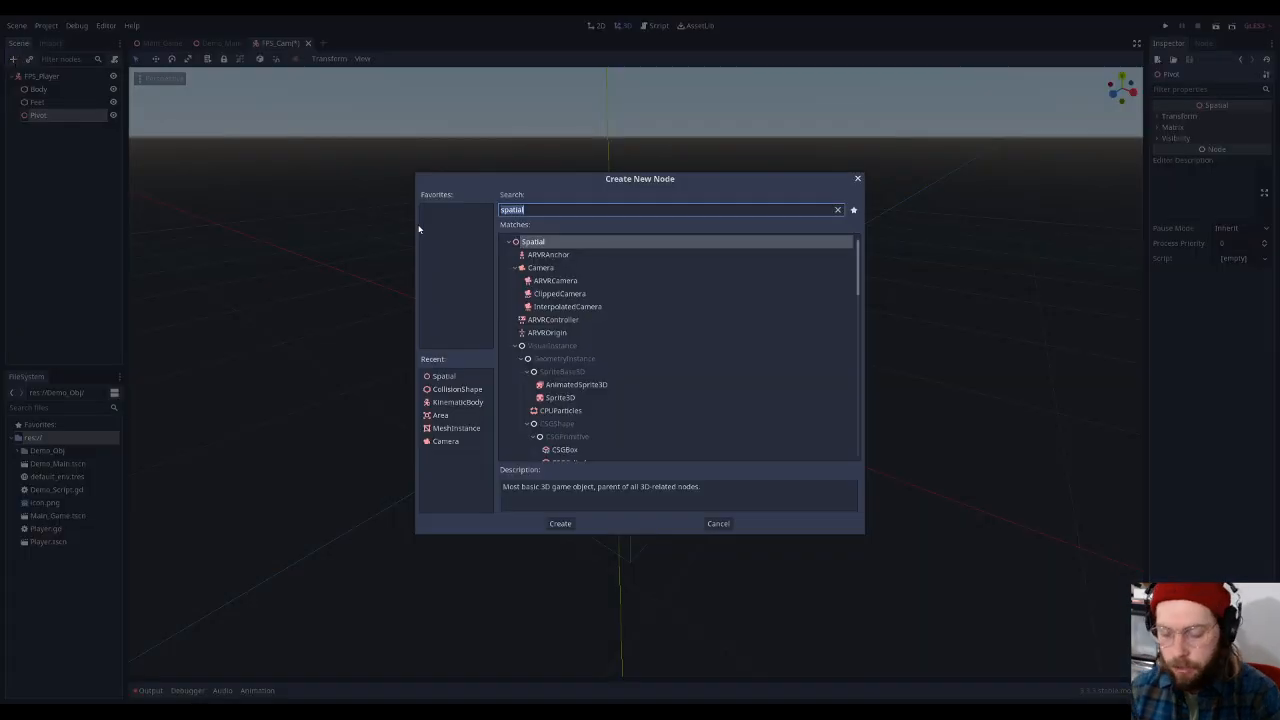
text(camer)
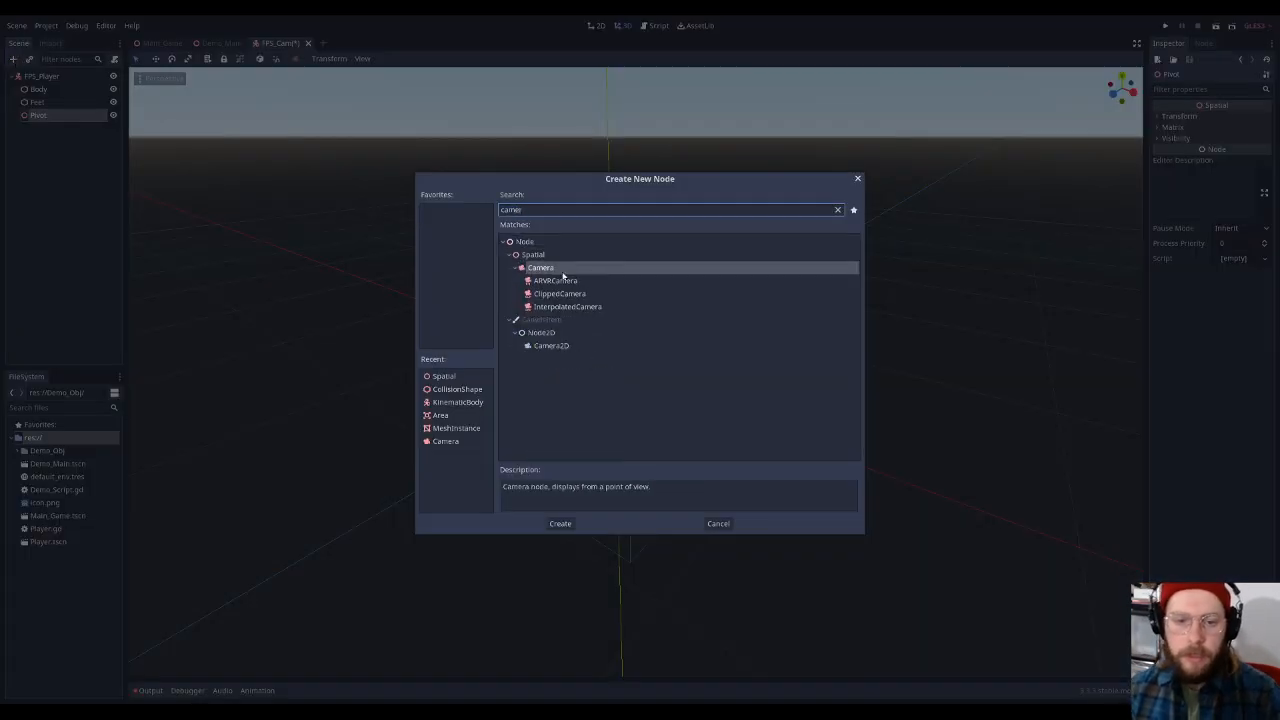
click(541, 267)
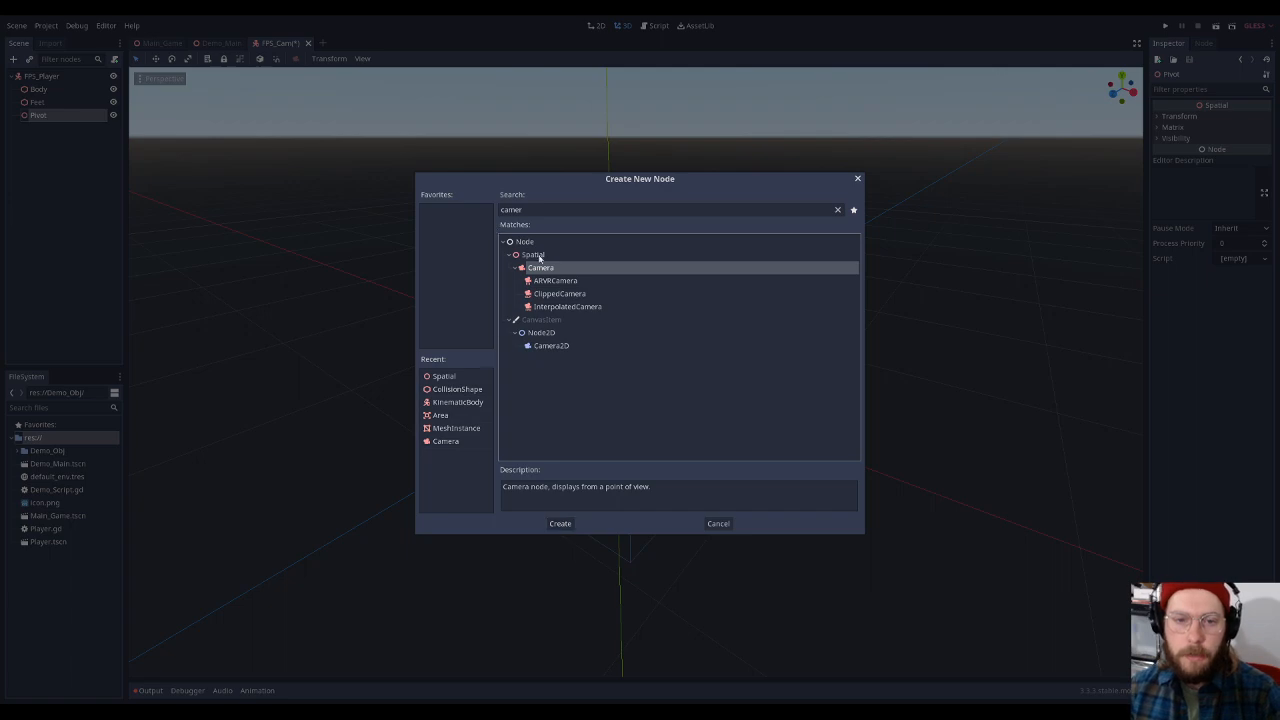
click(560, 523)
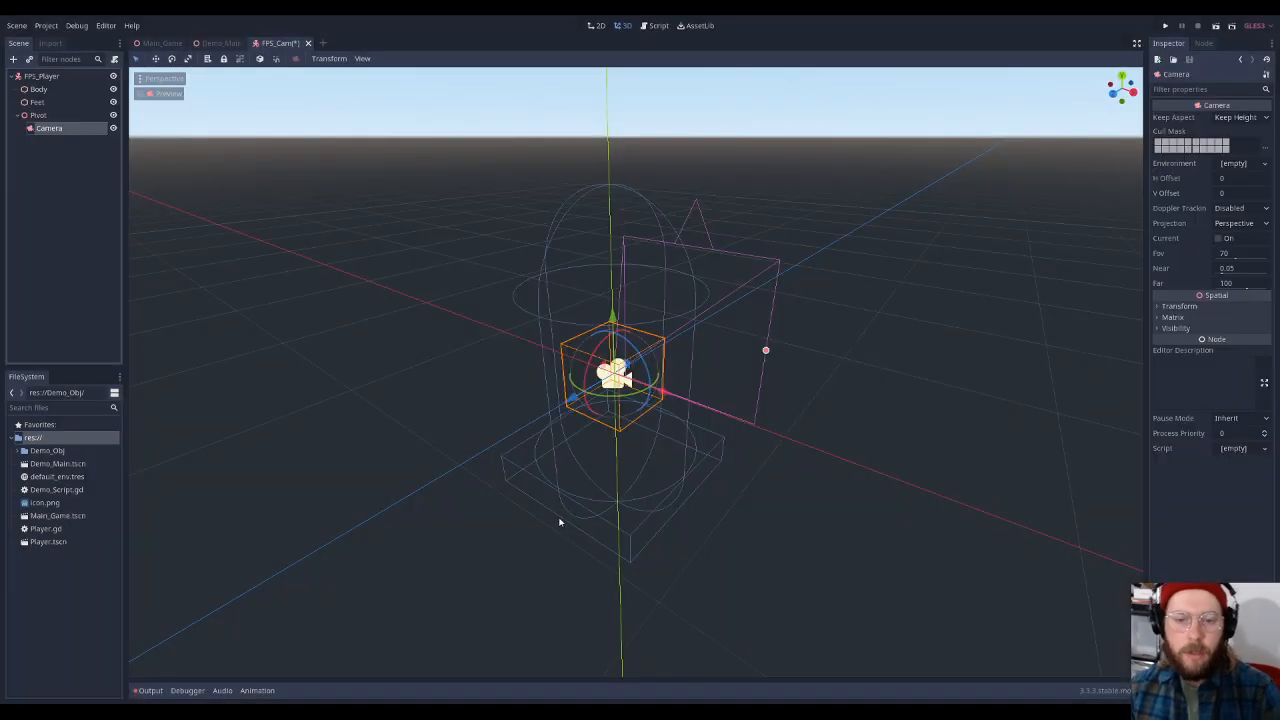
middle_drag(953, 422, 878, 412)
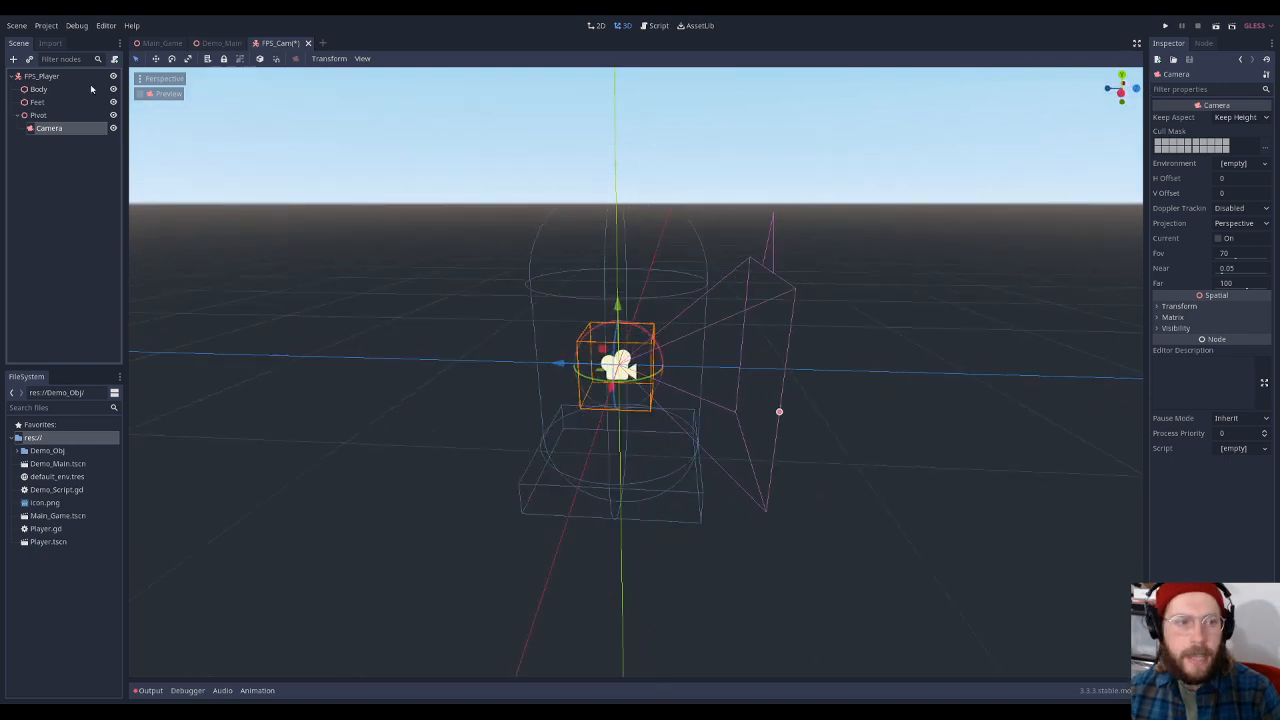
Raise the Pivot with its Camera straight up the Y axis to where the capsule's rounded upper end begins
click(38, 115)
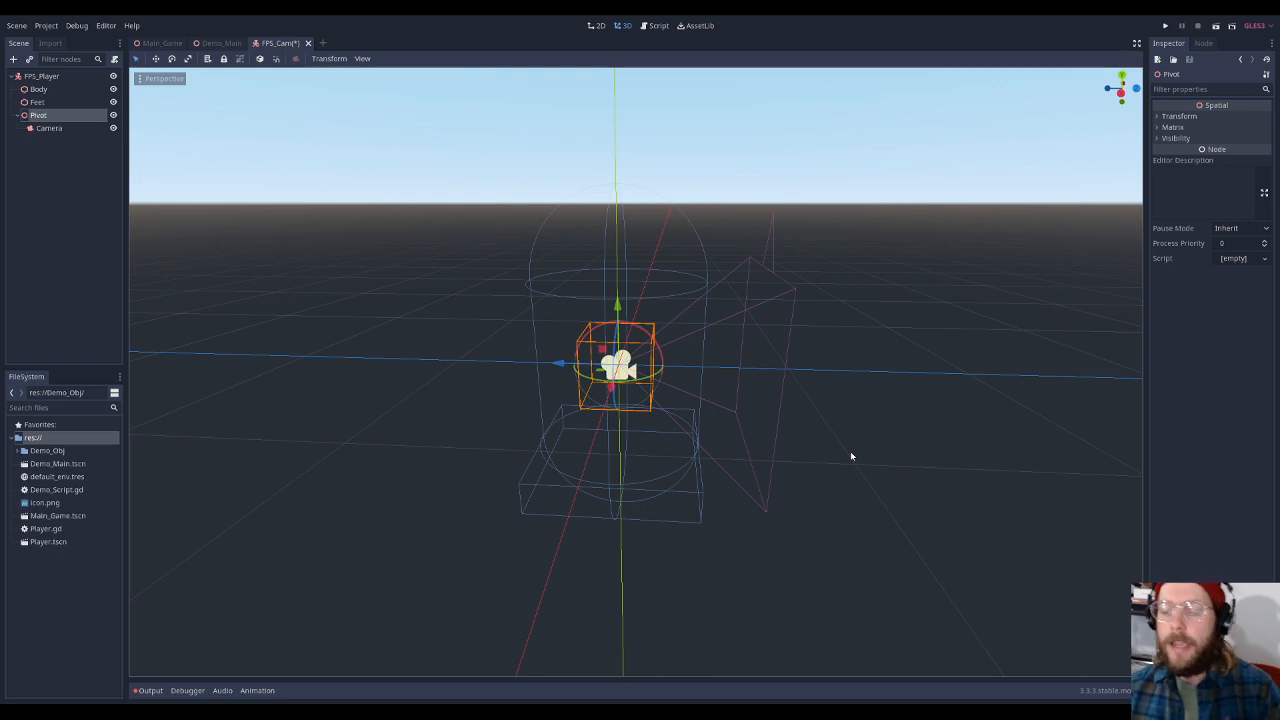
mouse_move(857, 488)
middle_down()
mouse_move(854, 449)
mouse_move(873, 480)
middle_up()
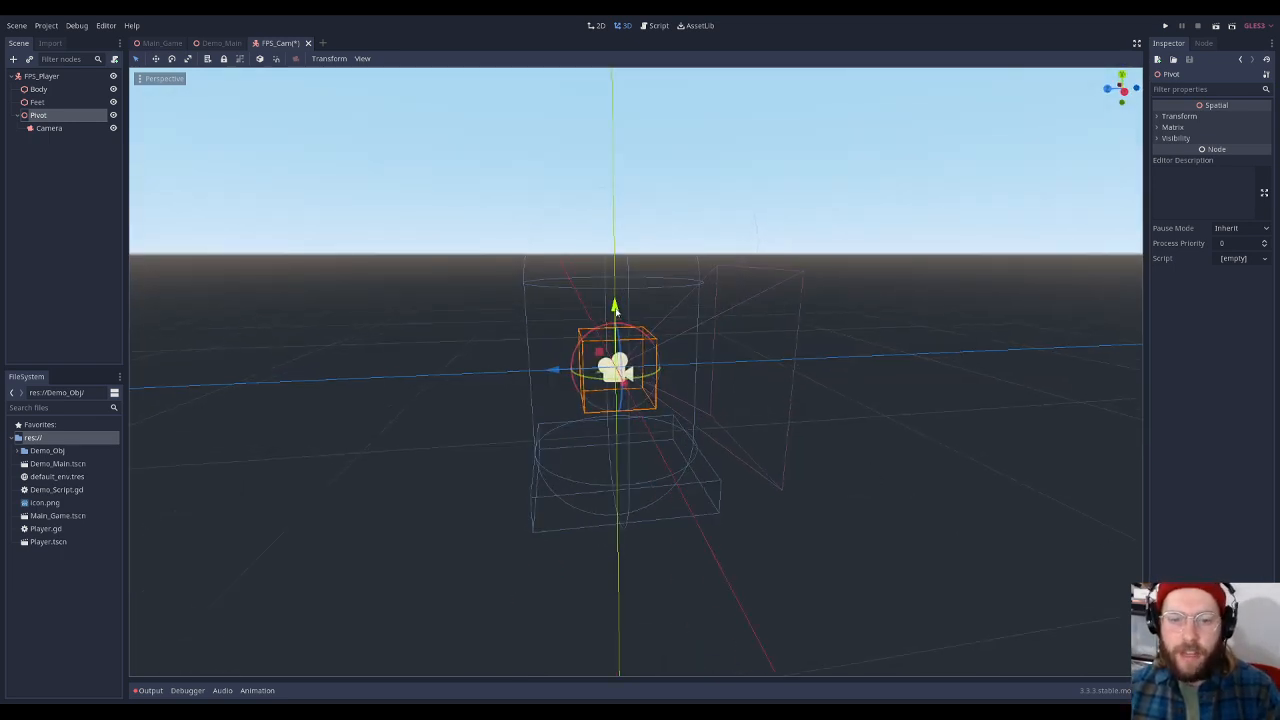
drag(614, 305, 613, 210)
mouse_move(833, 412)
middle_down()
mouse_move(806, 394)
mouse_move(829, 414)
middle_up()
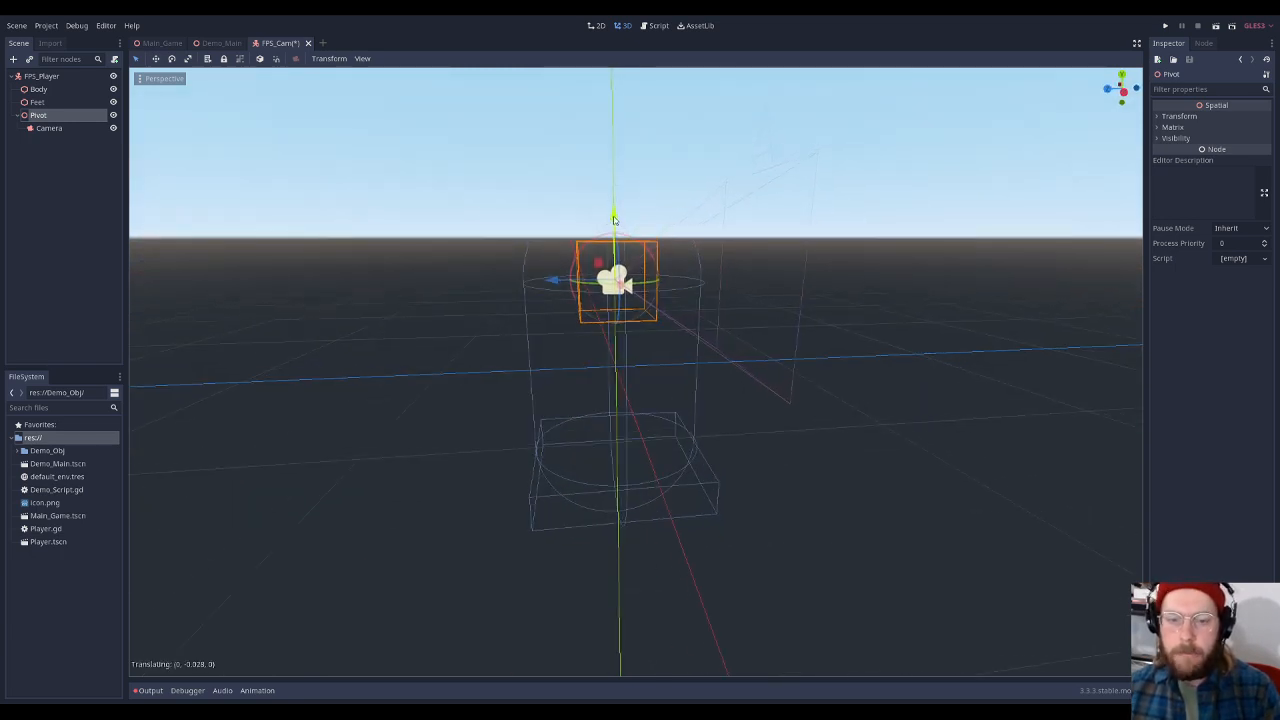
mouse_move(795, 350)
middle_down()
mouse_move(791, 321)
mouse_move(797, 334)
middle_up()
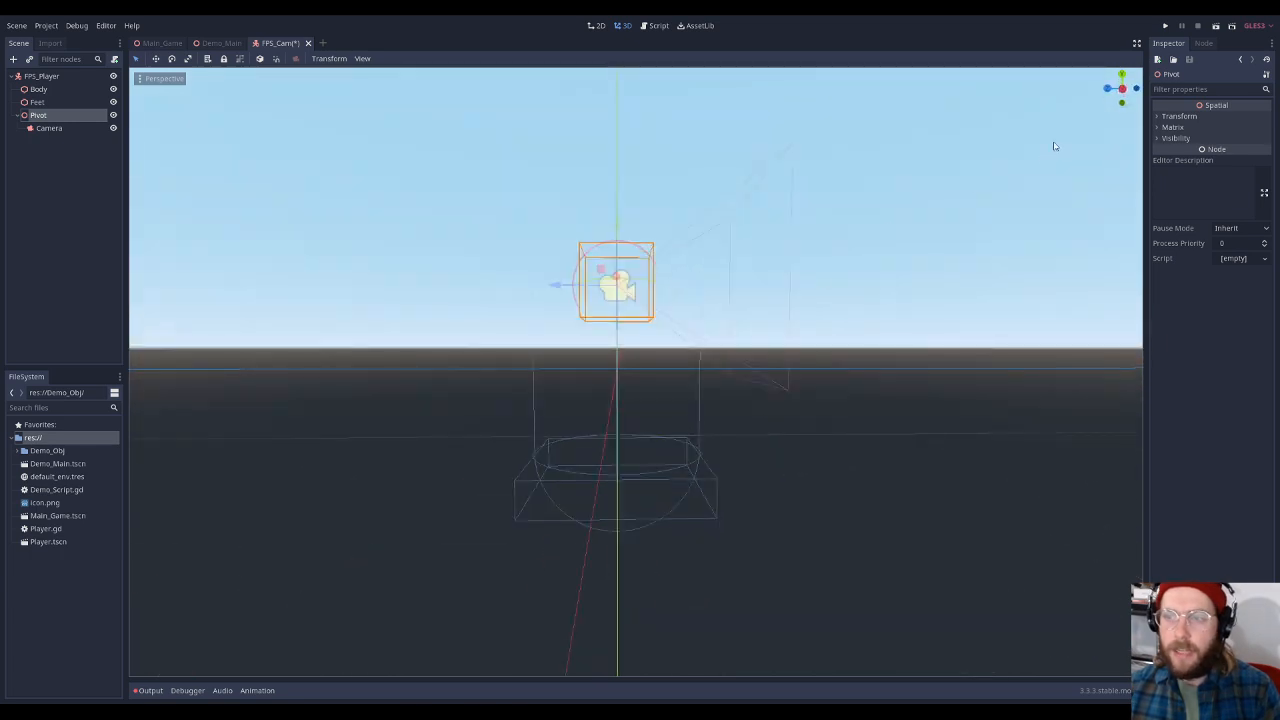
click(1121, 88)
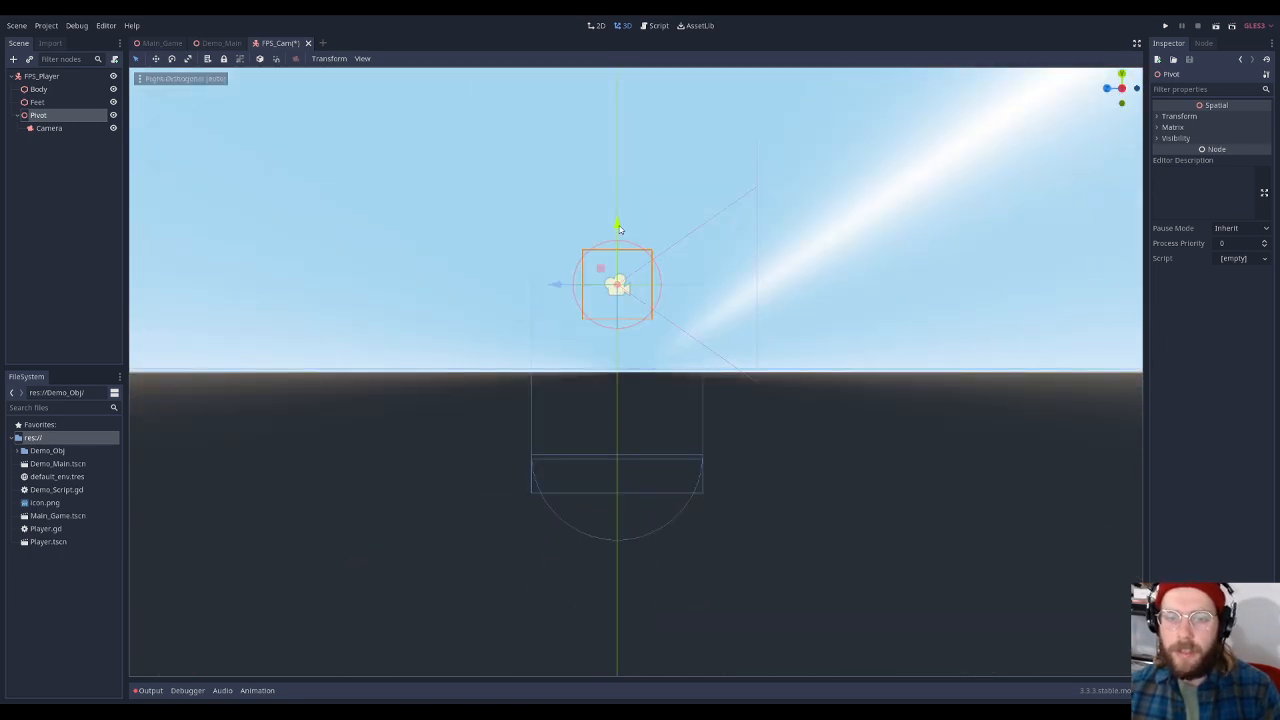
drag(617, 226, 617, 229)
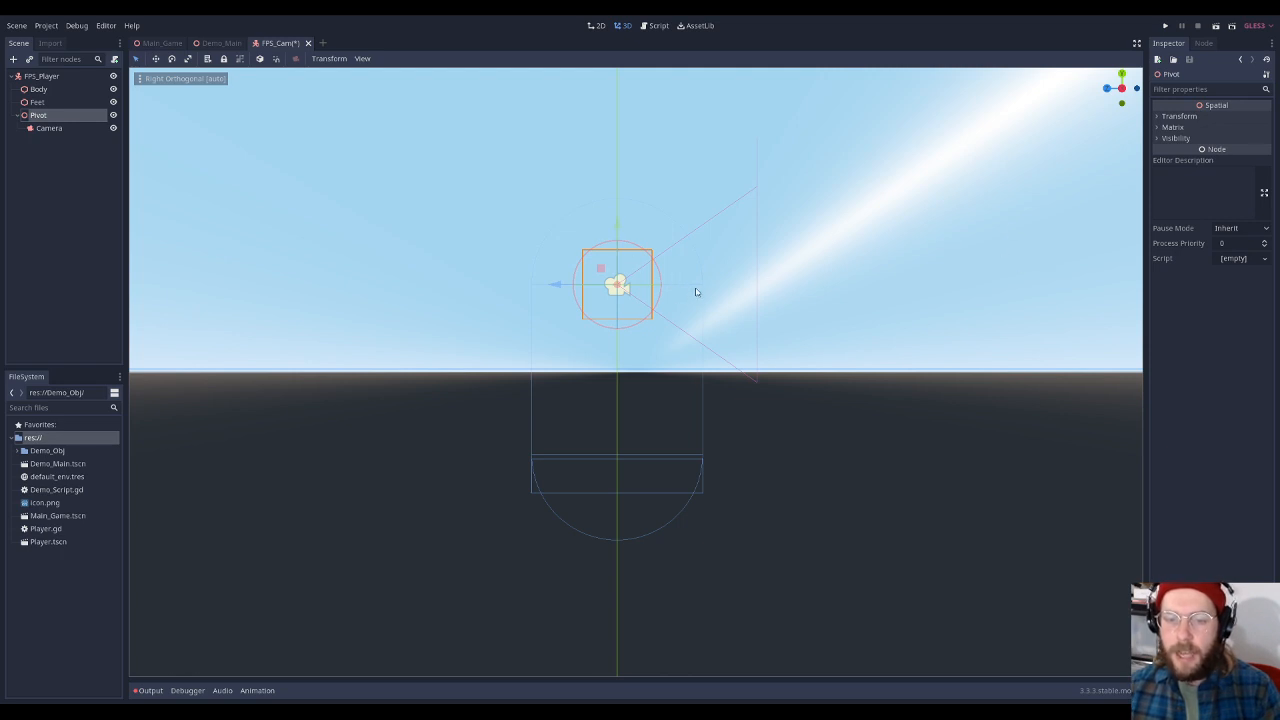
drag(617, 227, 617, 227)
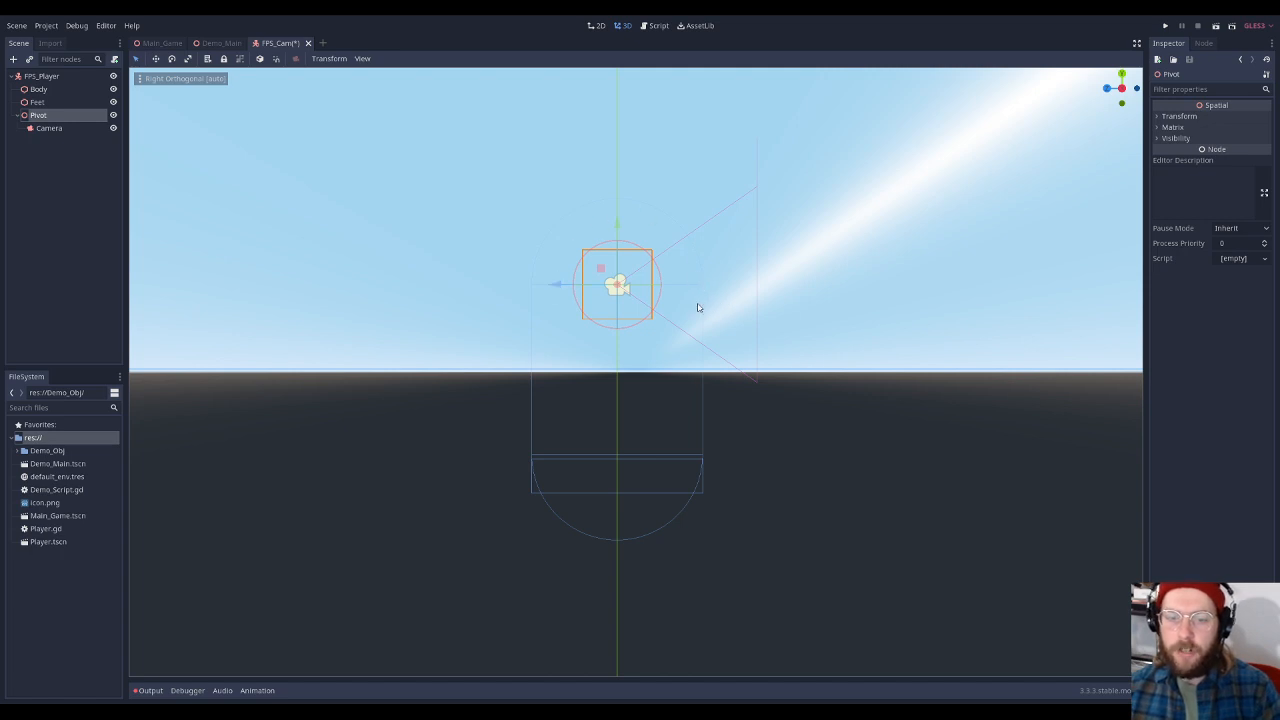
drag(617, 224, 617, 226)
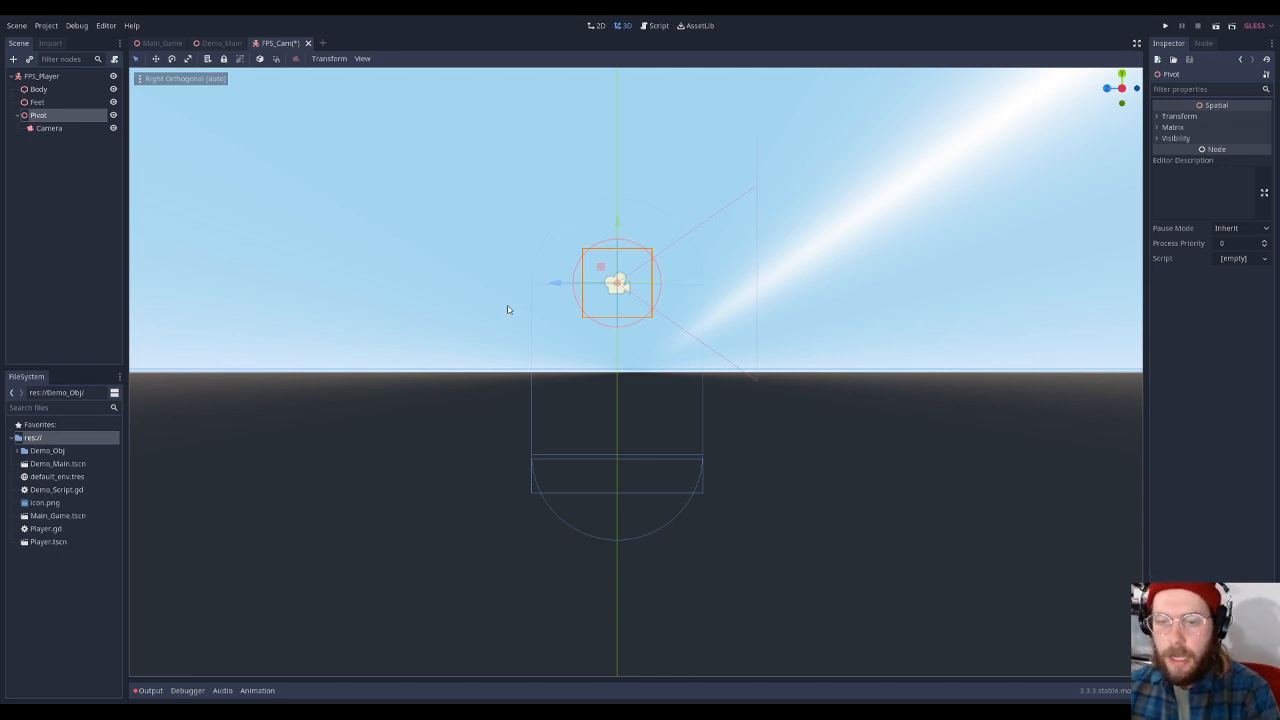
Try tilting the Pivot with its Camera about the X axis using the Rotate tool
mouse_move(560, 366)
middle_down()
mouse_move(517, 351)
mouse_move(622, 396)
mouse_move(703, 366)
mouse_move(649, 397)
mouse_move(558, 380)
middle_up()
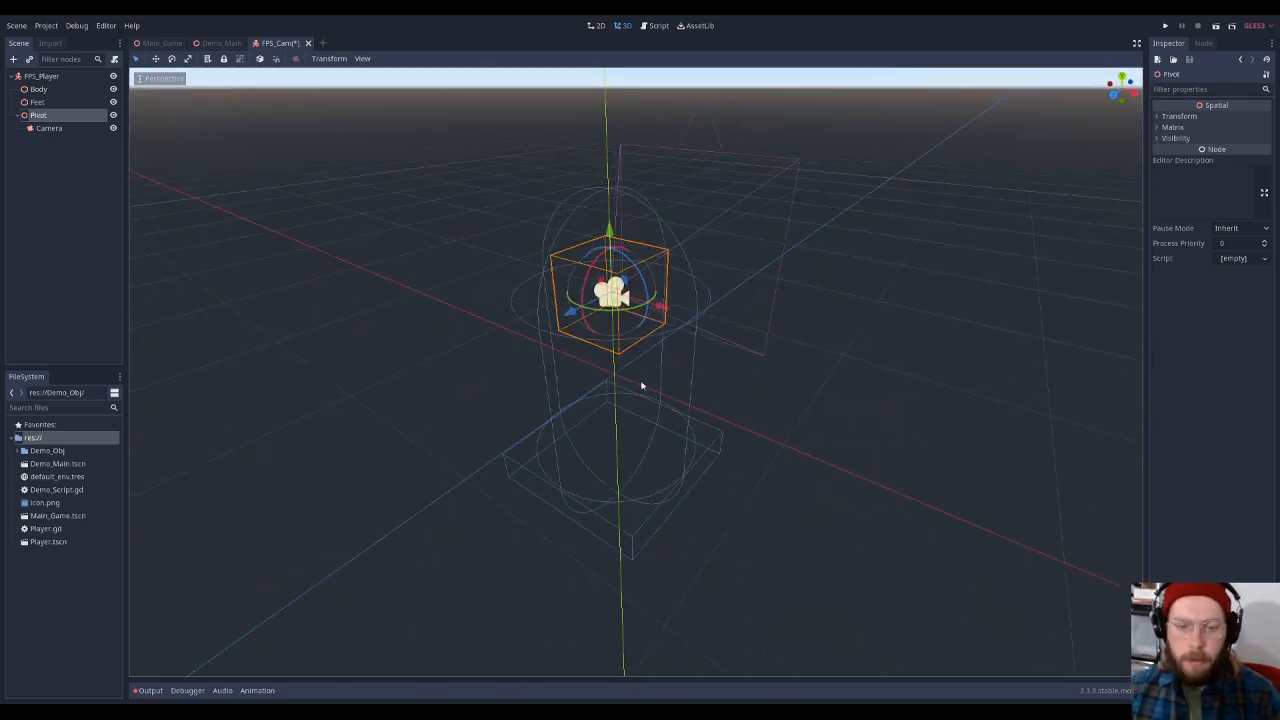
scroll(540, 312, down, 3)
mouse_move(526, 314)
middle_down()
mouse_move(486, 294)
mouse_move(513, 309)
middle_up()
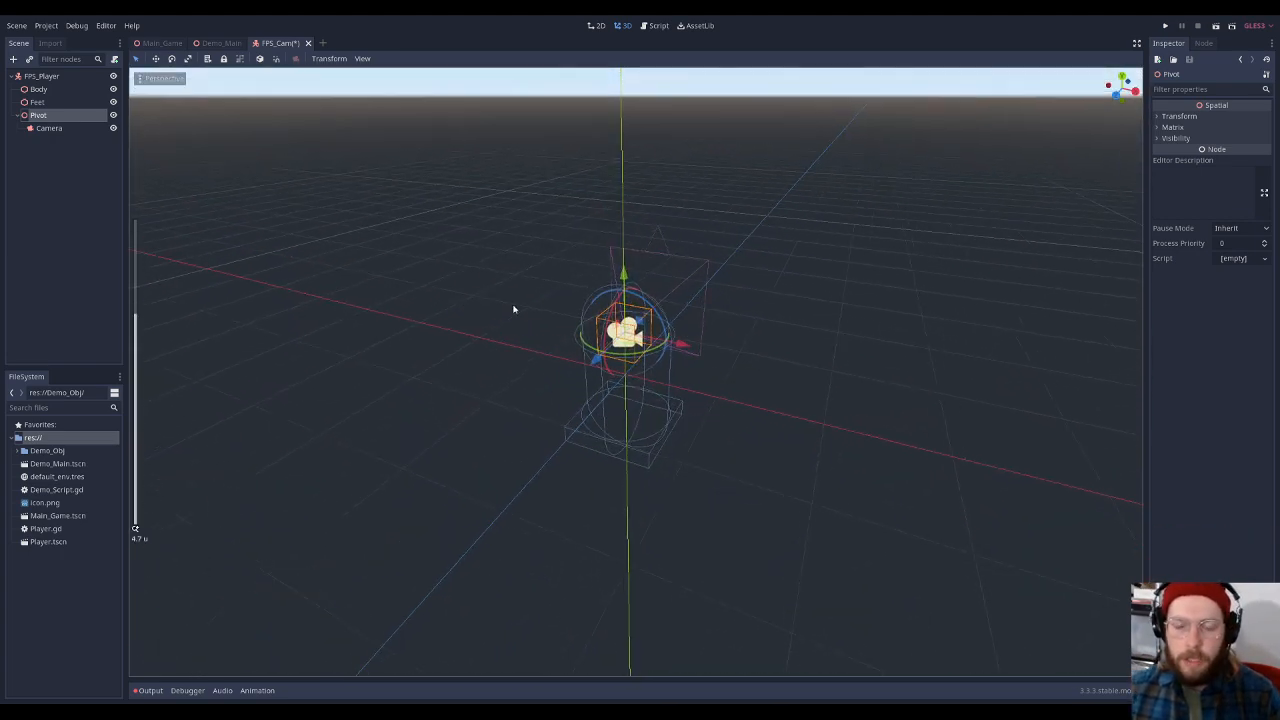
scroll(513, 309, up, 2)
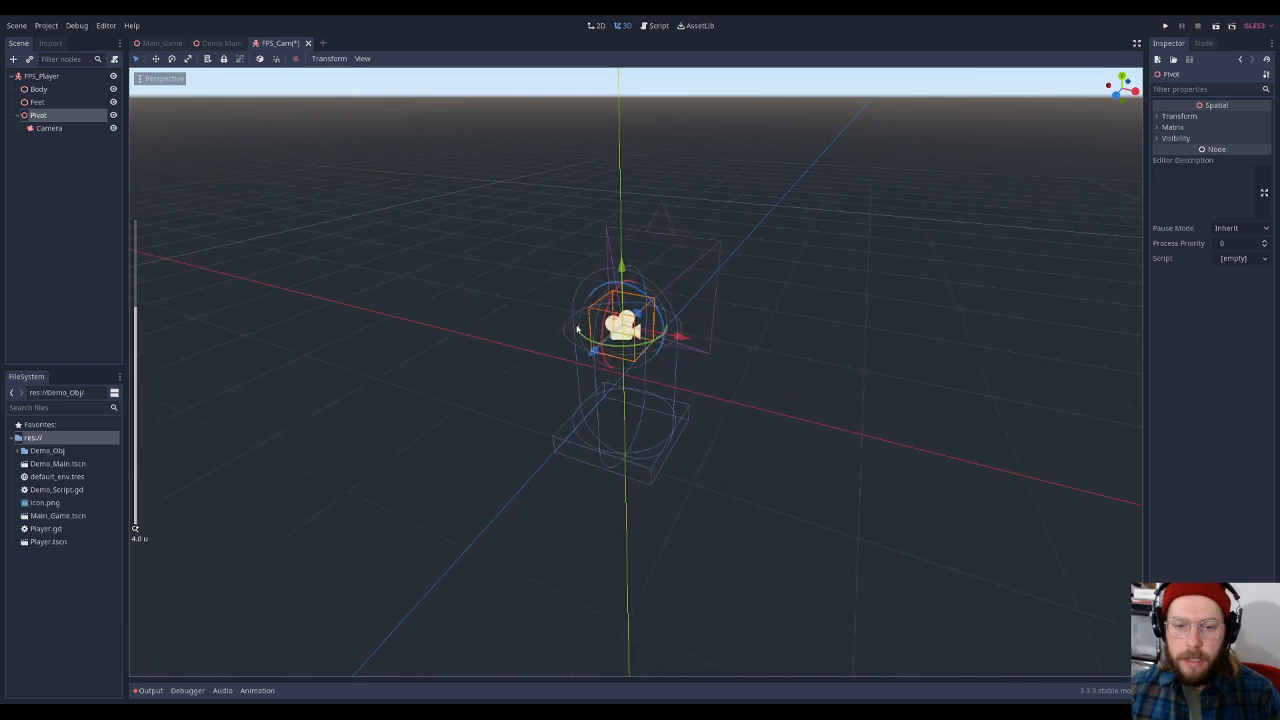
click(175, 61)
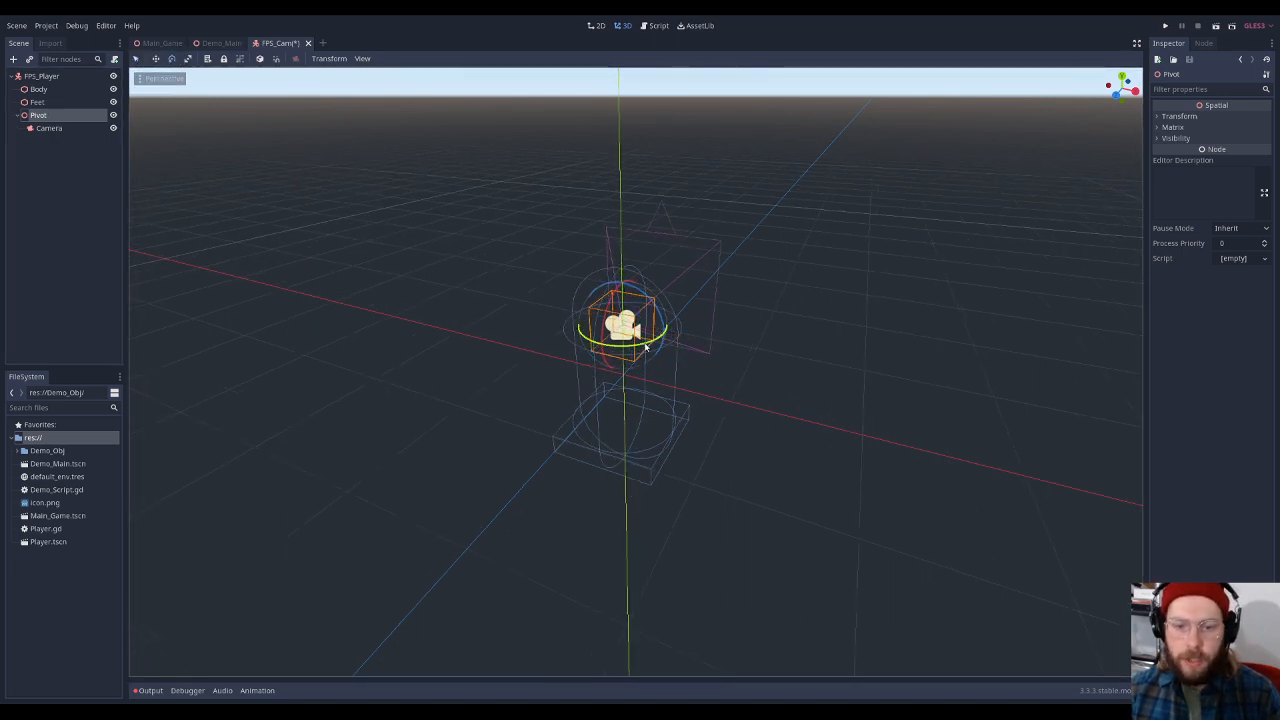
drag(645, 347, 616, 300)
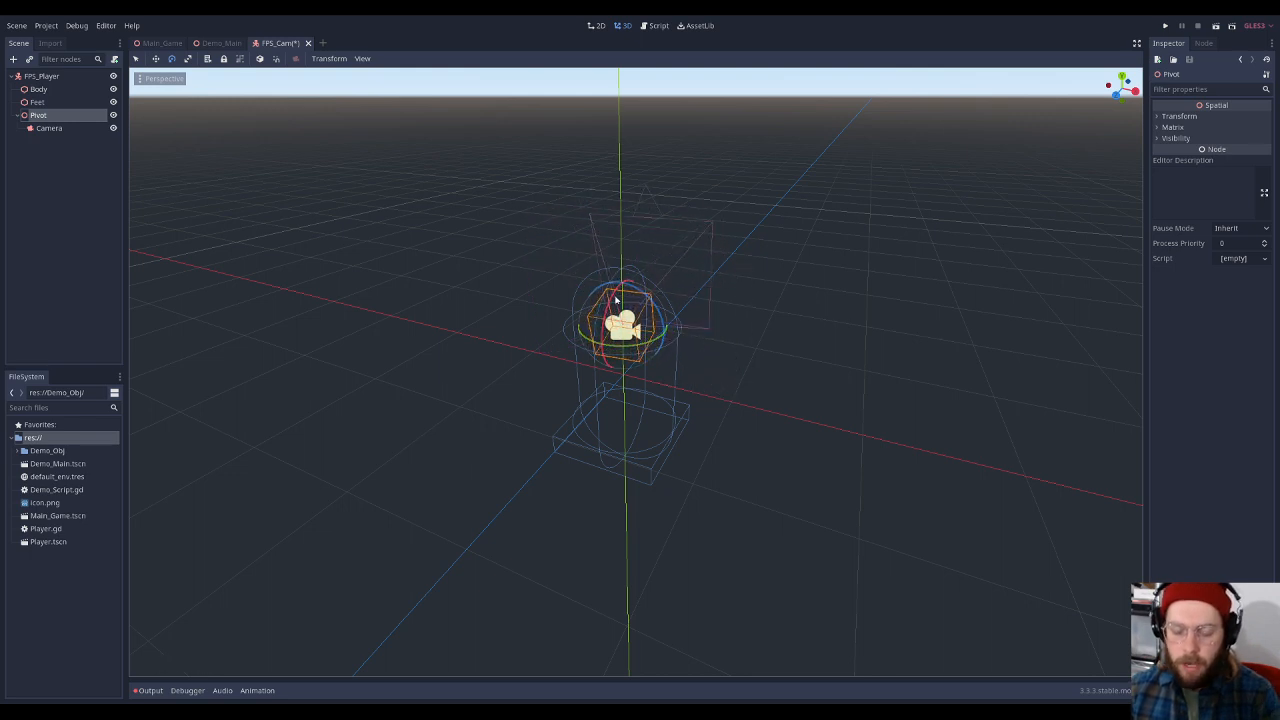
Try turning the whole FPS_Player about the vertical Y axis and clear the node selection
click(45, 77)
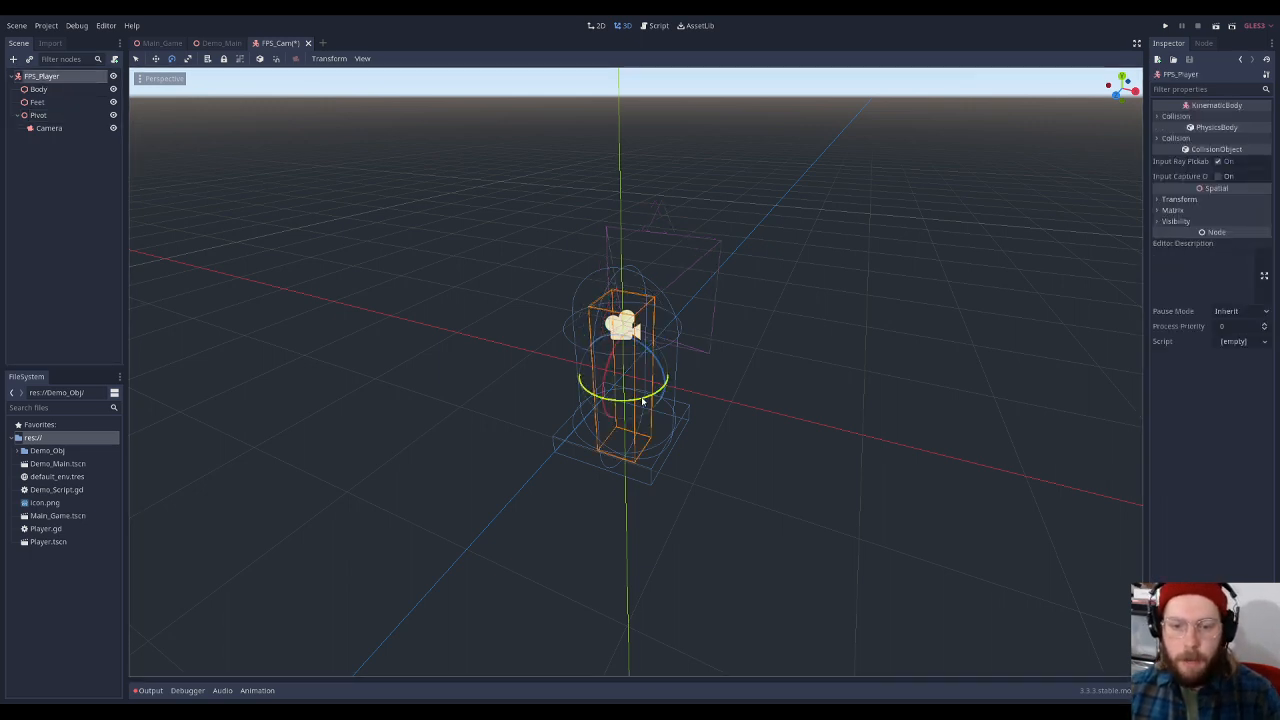
mouse_move(643, 400)
mouse_down()
mouse_move(580, 394)
mouse_move(665, 390)
mouse_move(590, 396)
mouse_move(648, 392)
mouse_up()
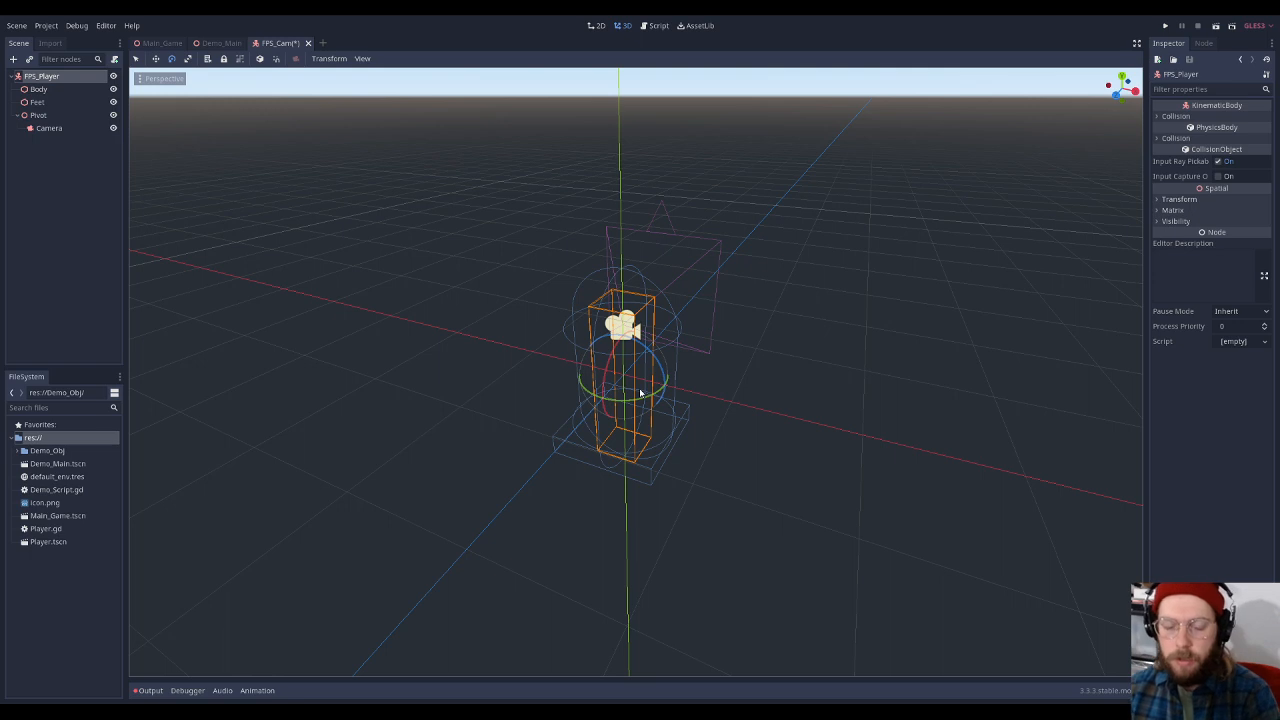
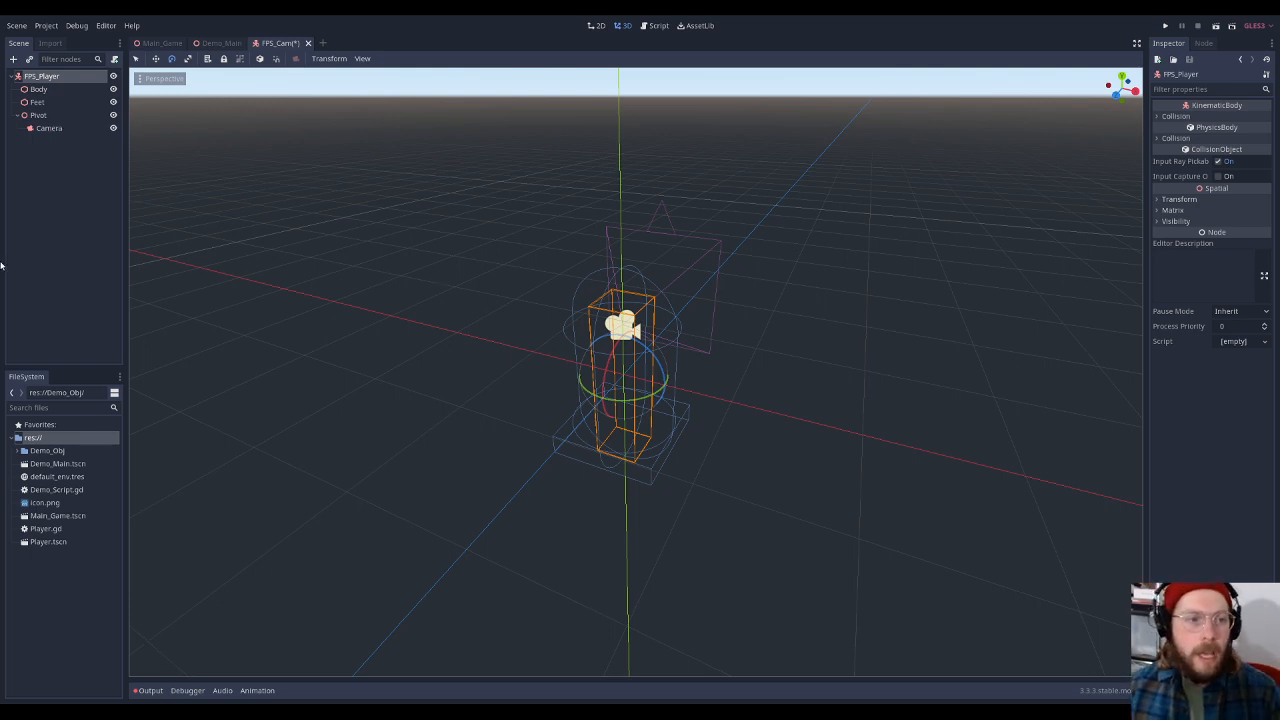
click(61, 263)
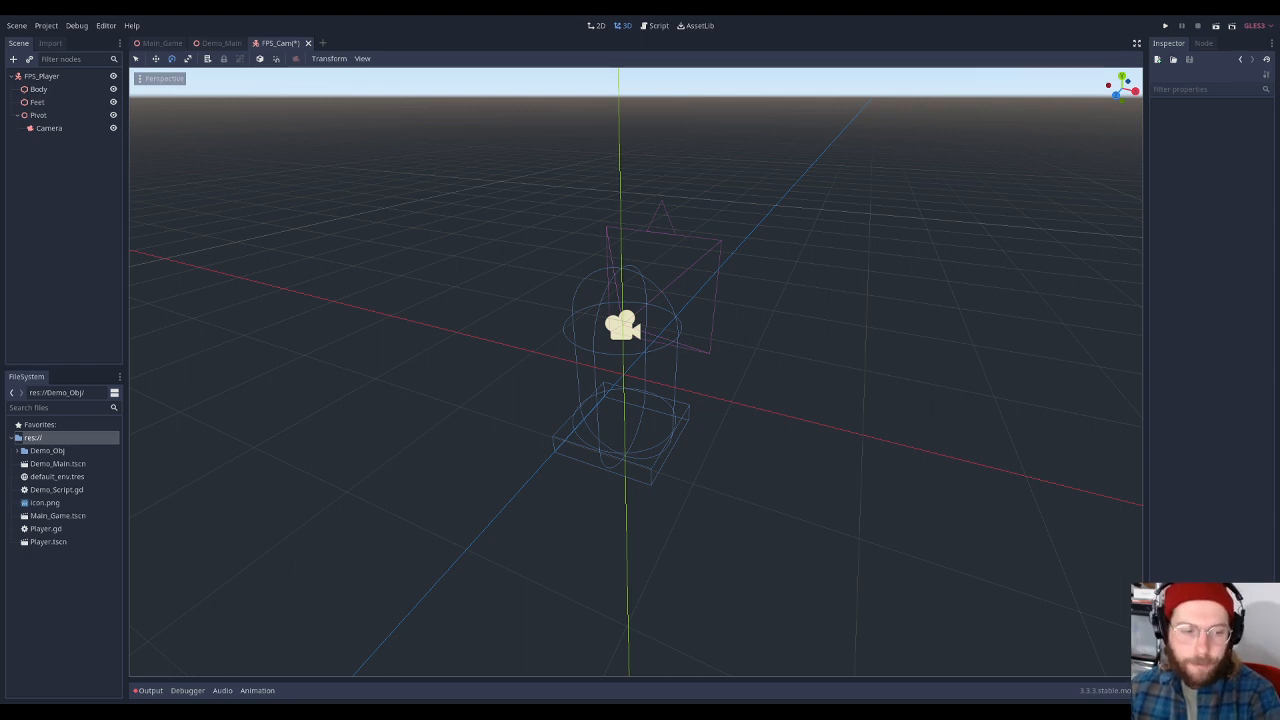
Delete the old Player.gd script from the project files
click(46, 528)
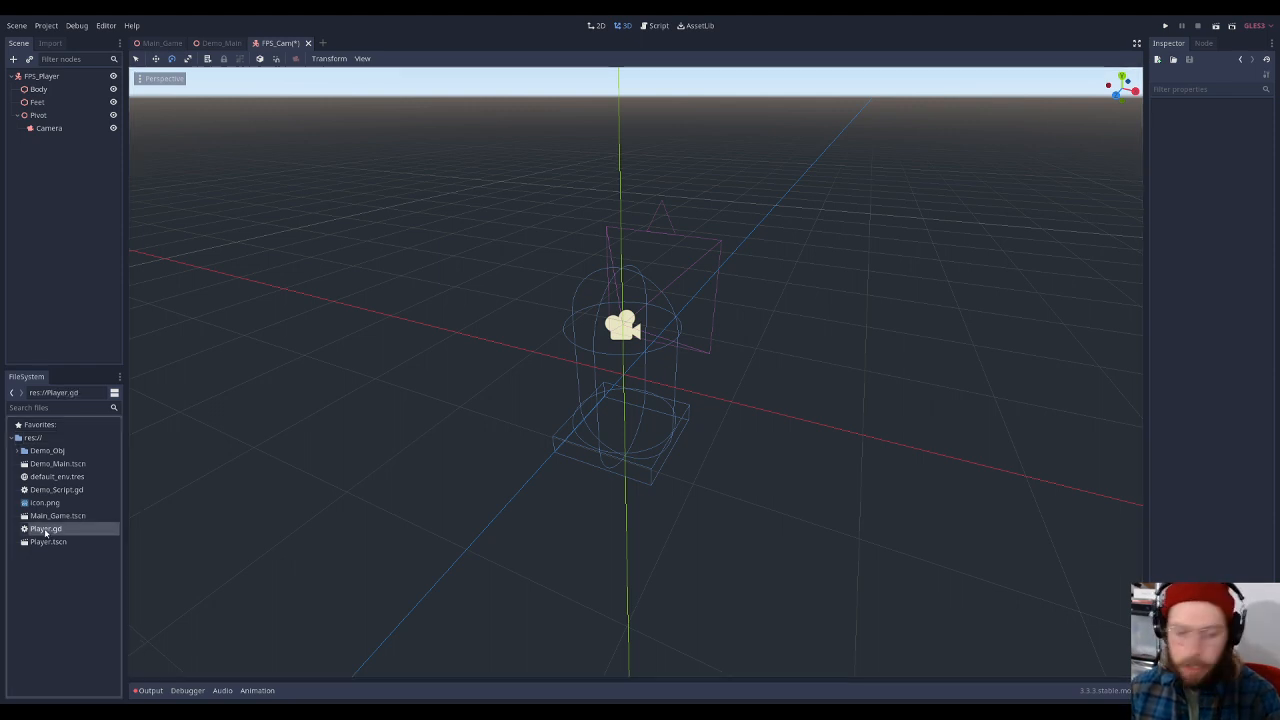
key(Delete)
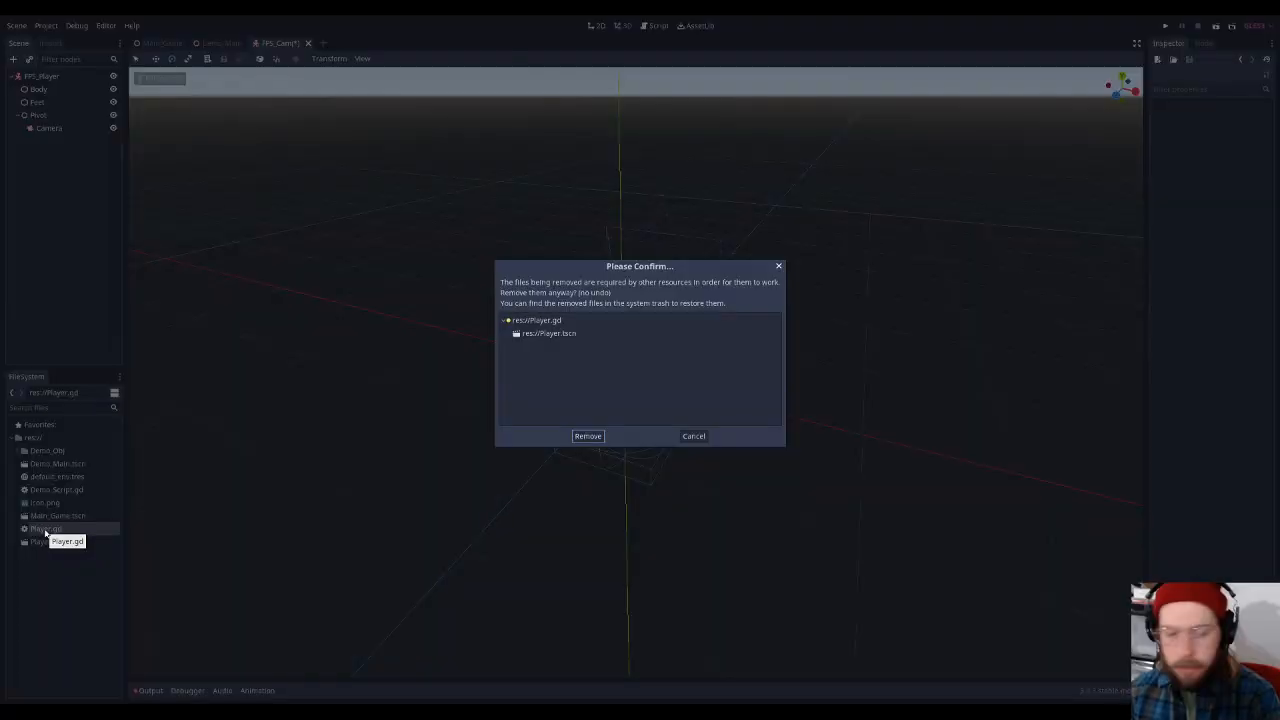
Confirm the removal of Player.gd from the project and close the Main_Game scene, returning to the FPS_Cam scene
click(590, 437)
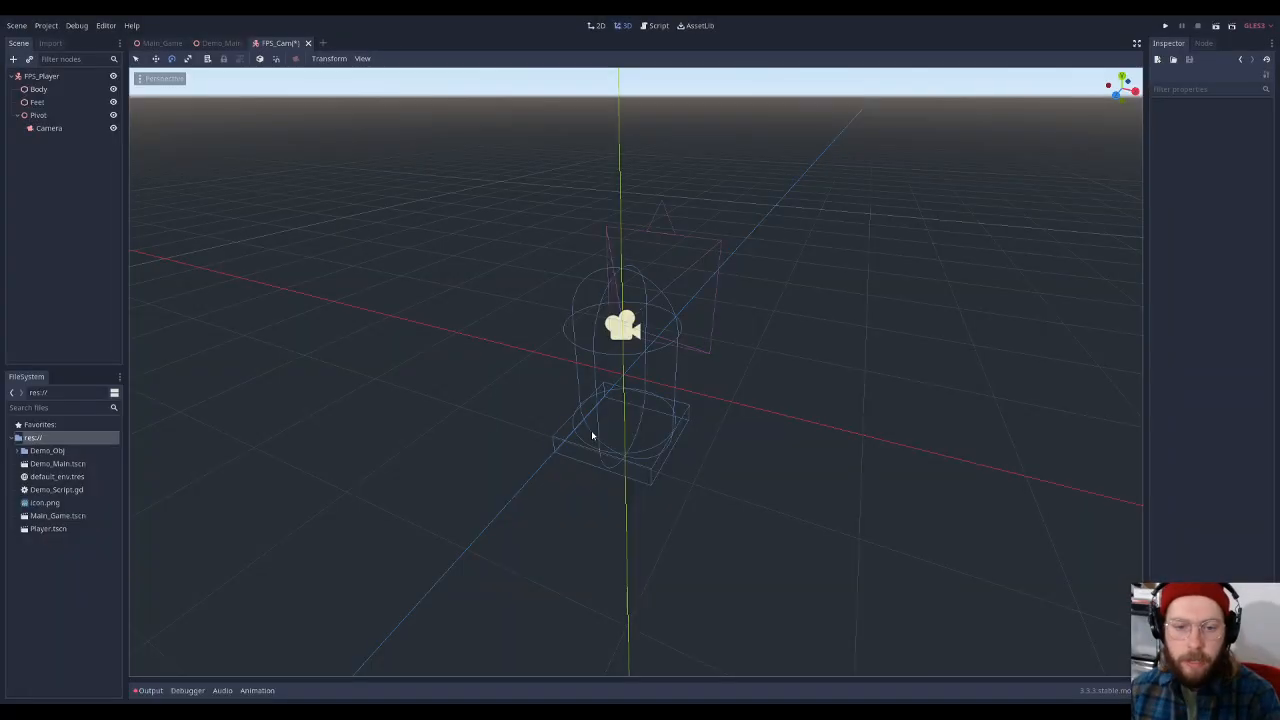
click(162, 43)
click(191, 43)
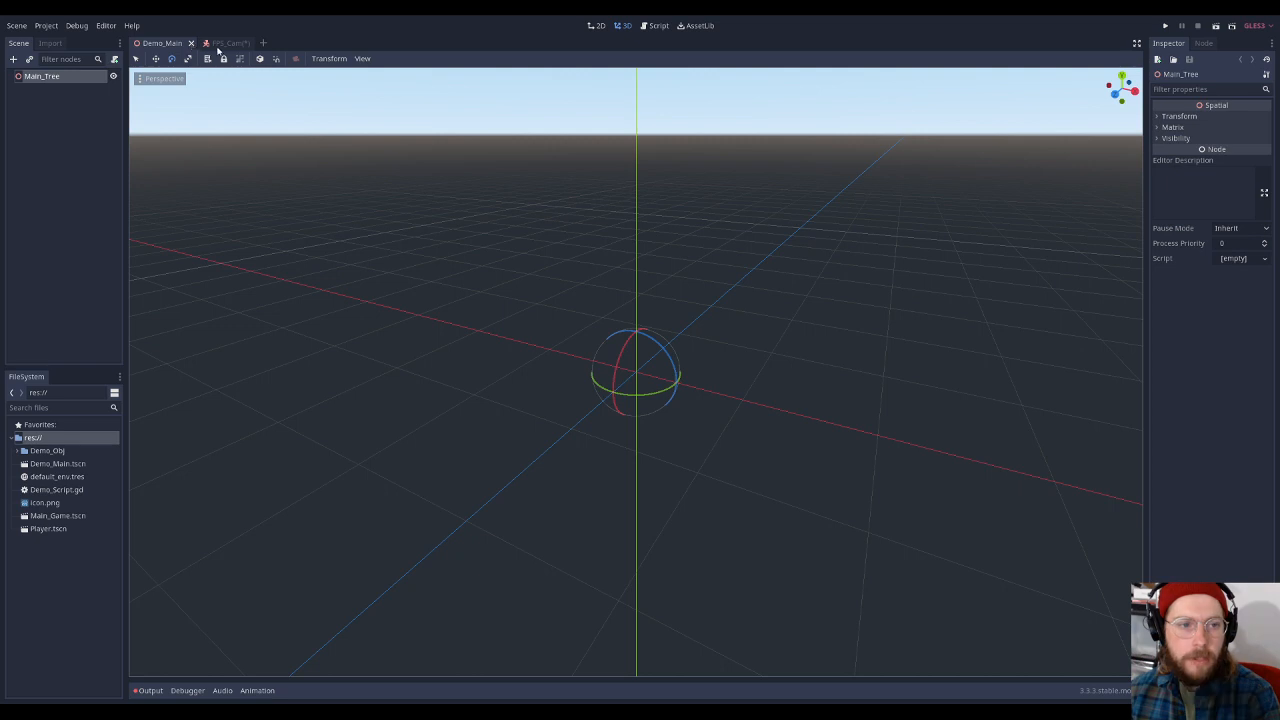
click(218, 45)
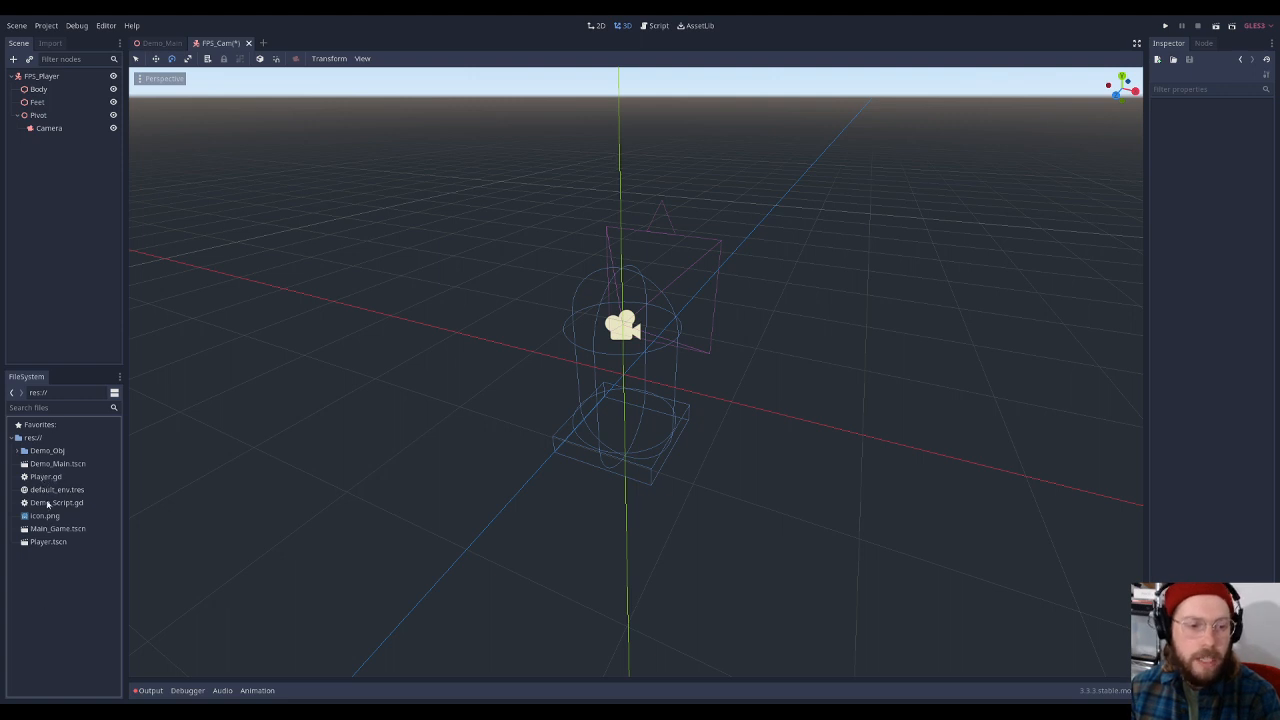
Attach the Player.gd script to the FPS_Player root node and open it for editing
click(45, 477)
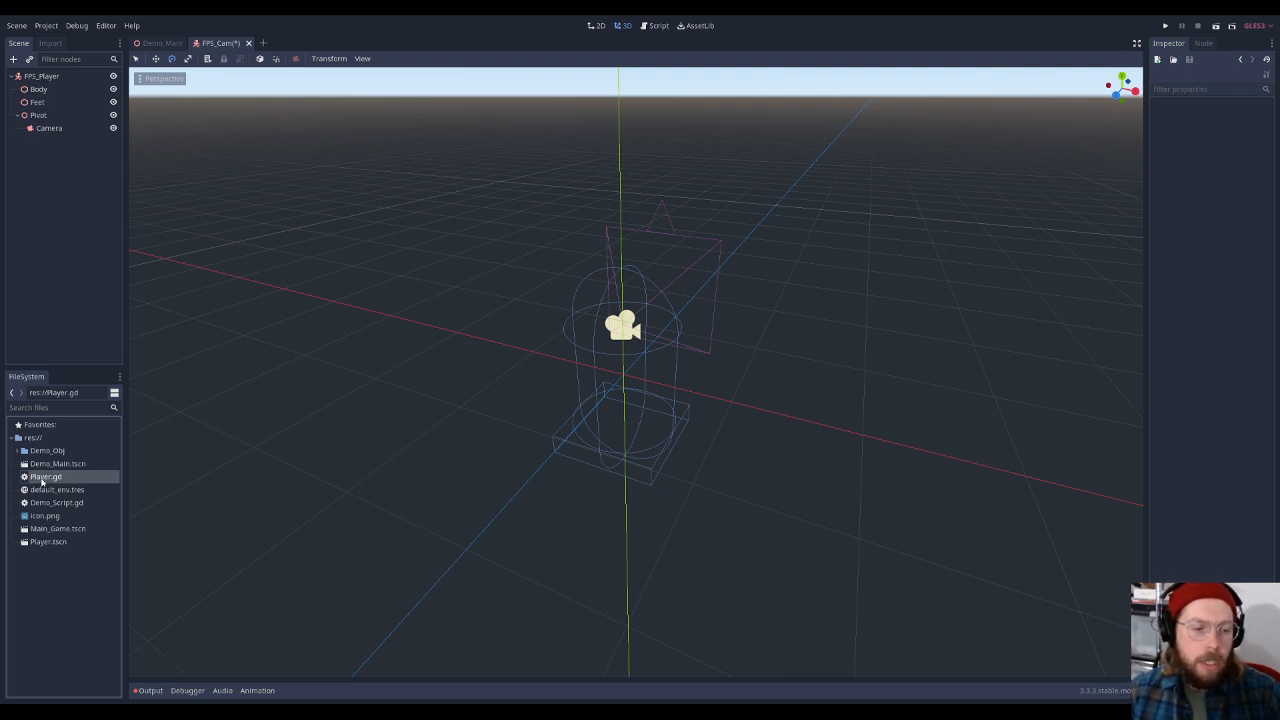
drag(43, 481, 45, 79)
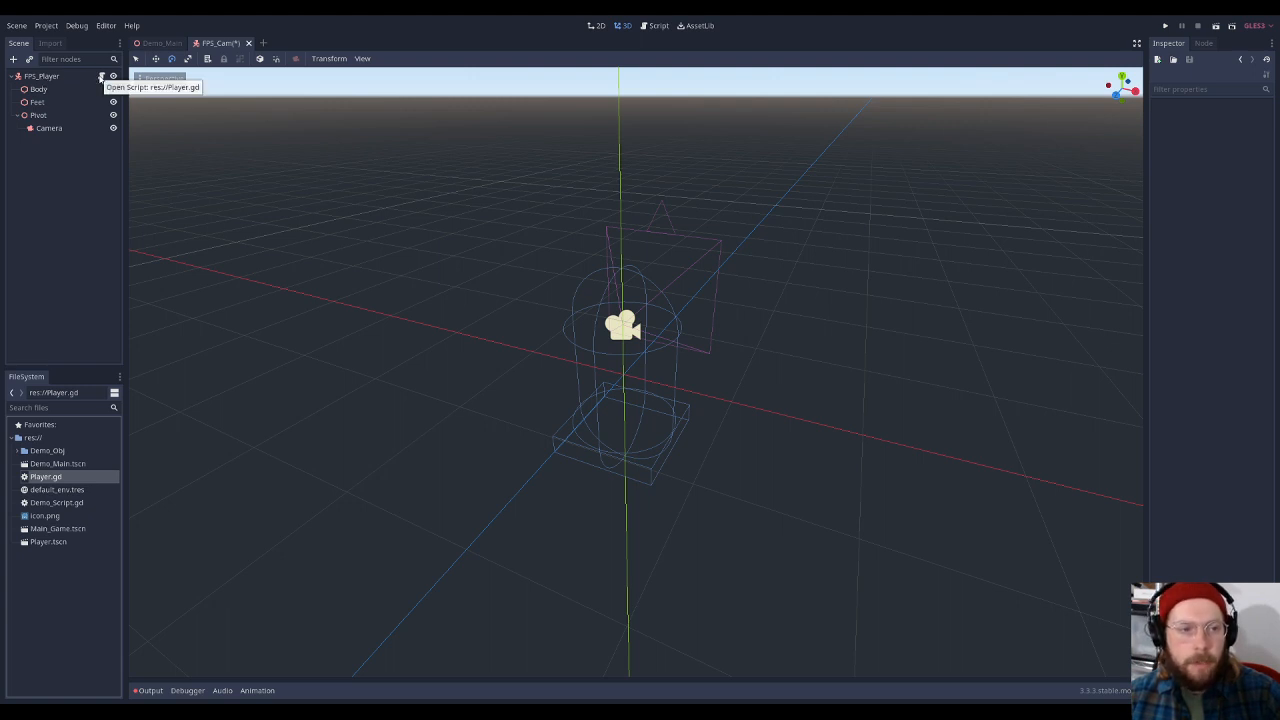
click(101, 77)
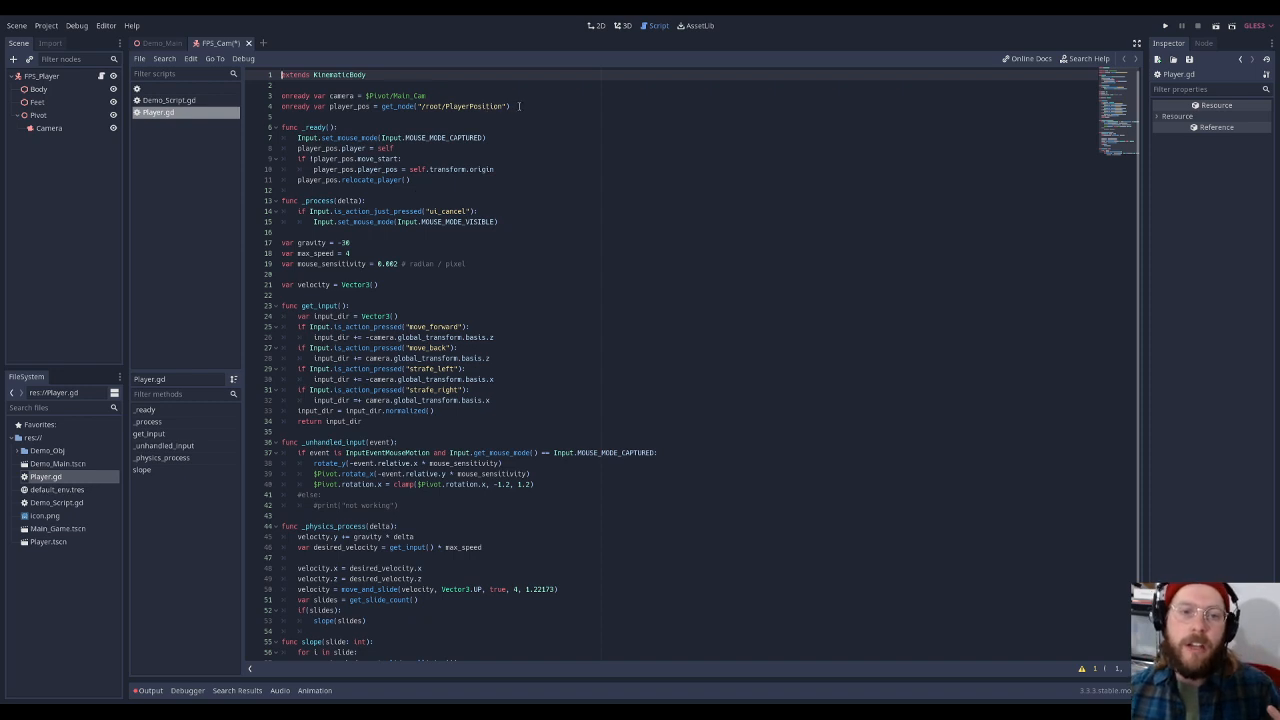
Delete the player_pos declaration and all player_pos lines in _ready() from Player.gd, and save the script with the FPS_Cam scene
drag(519, 106, 271, 113)
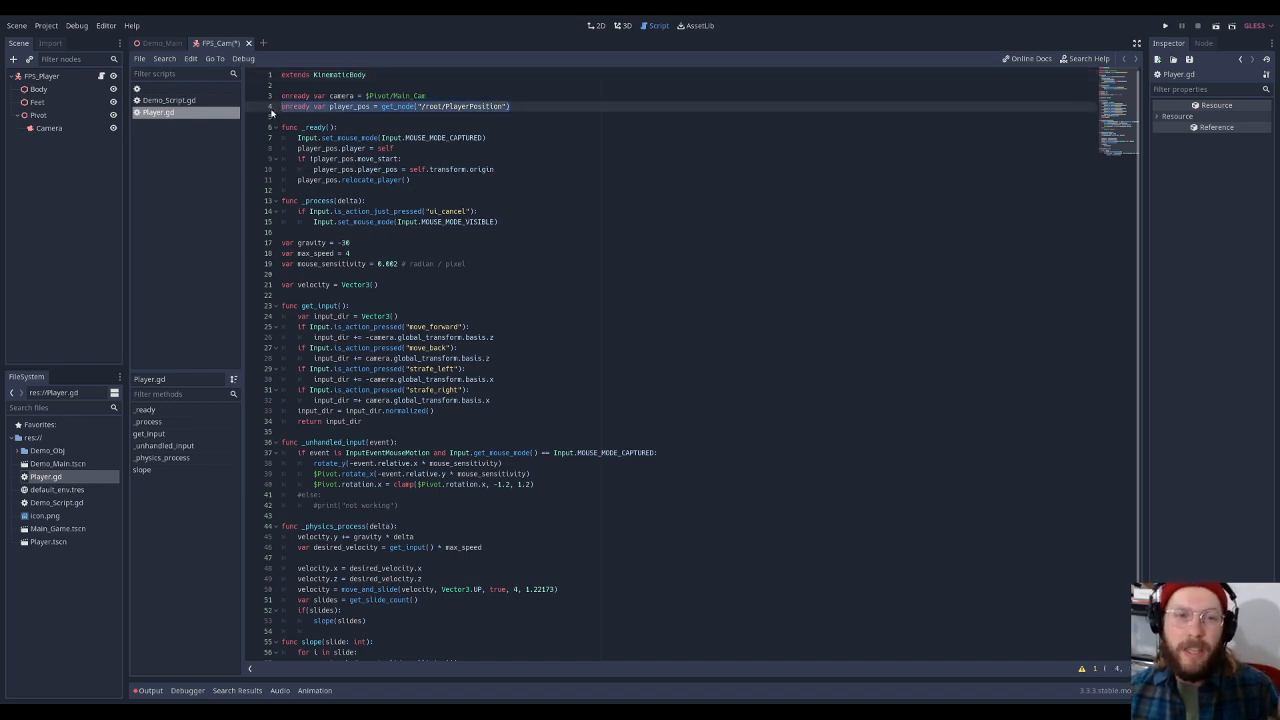
key(BackSpace)
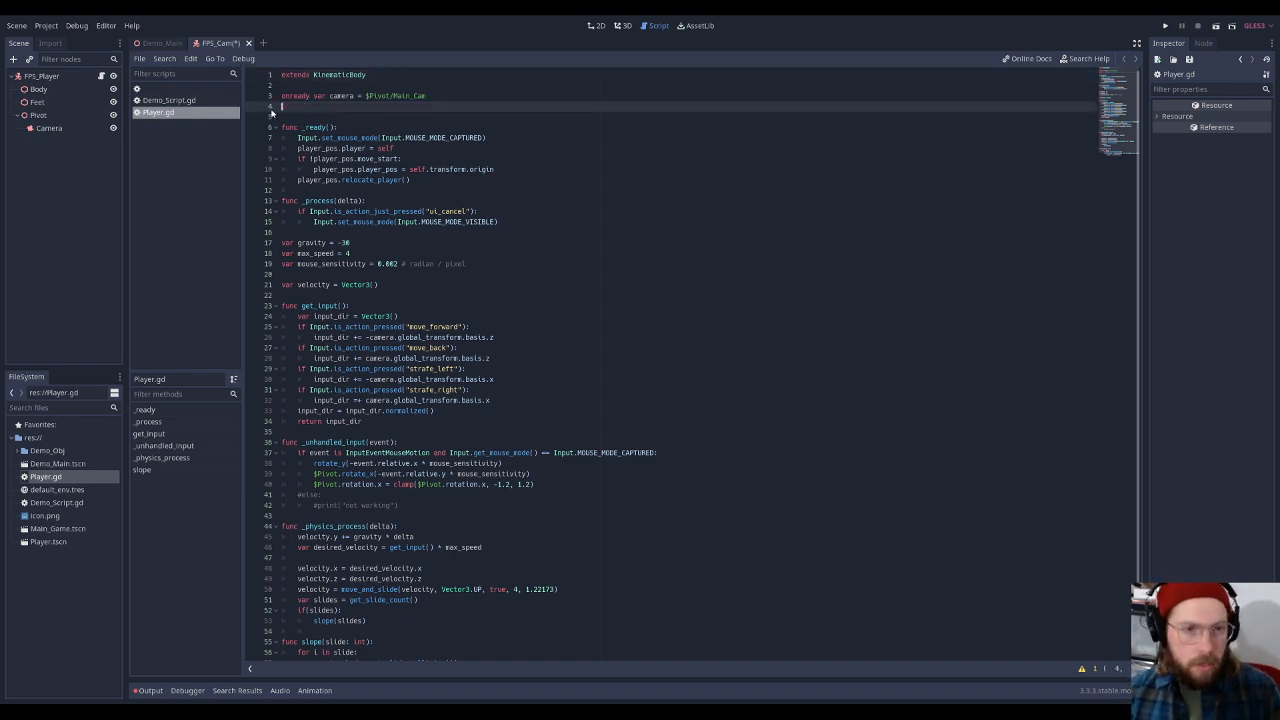
drag(411, 180, 283, 148)
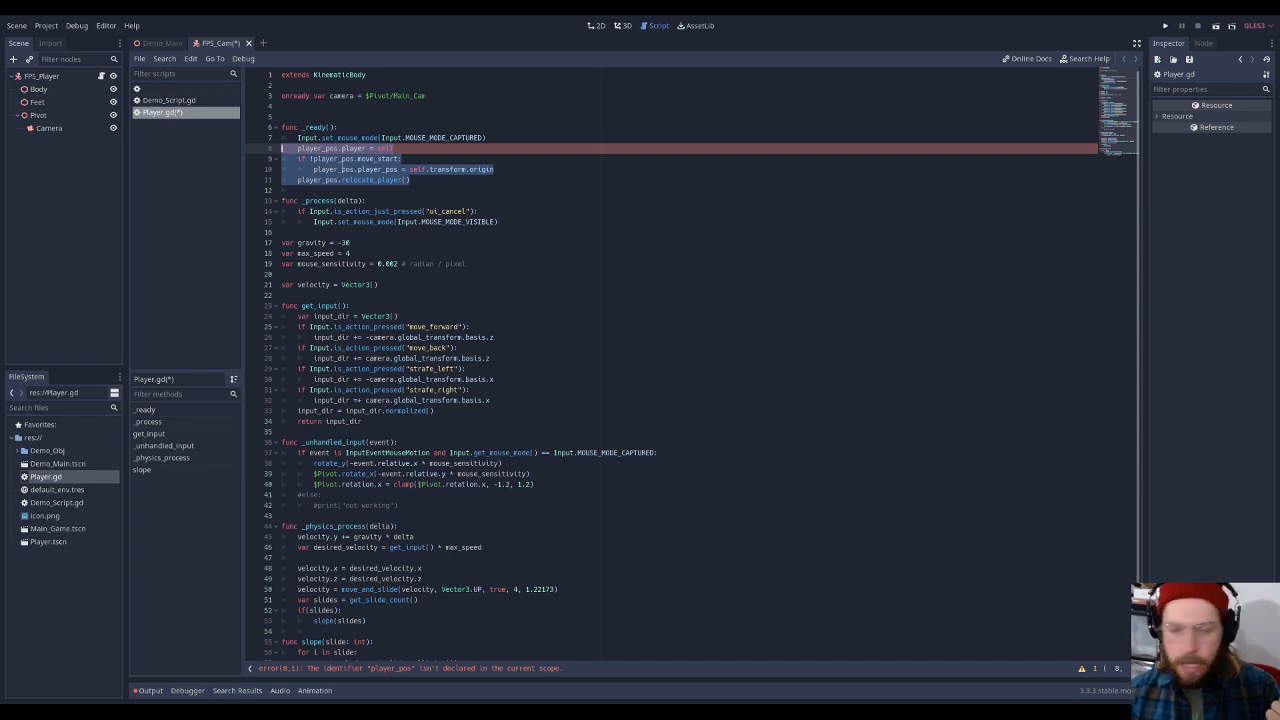
key(BackSpace)
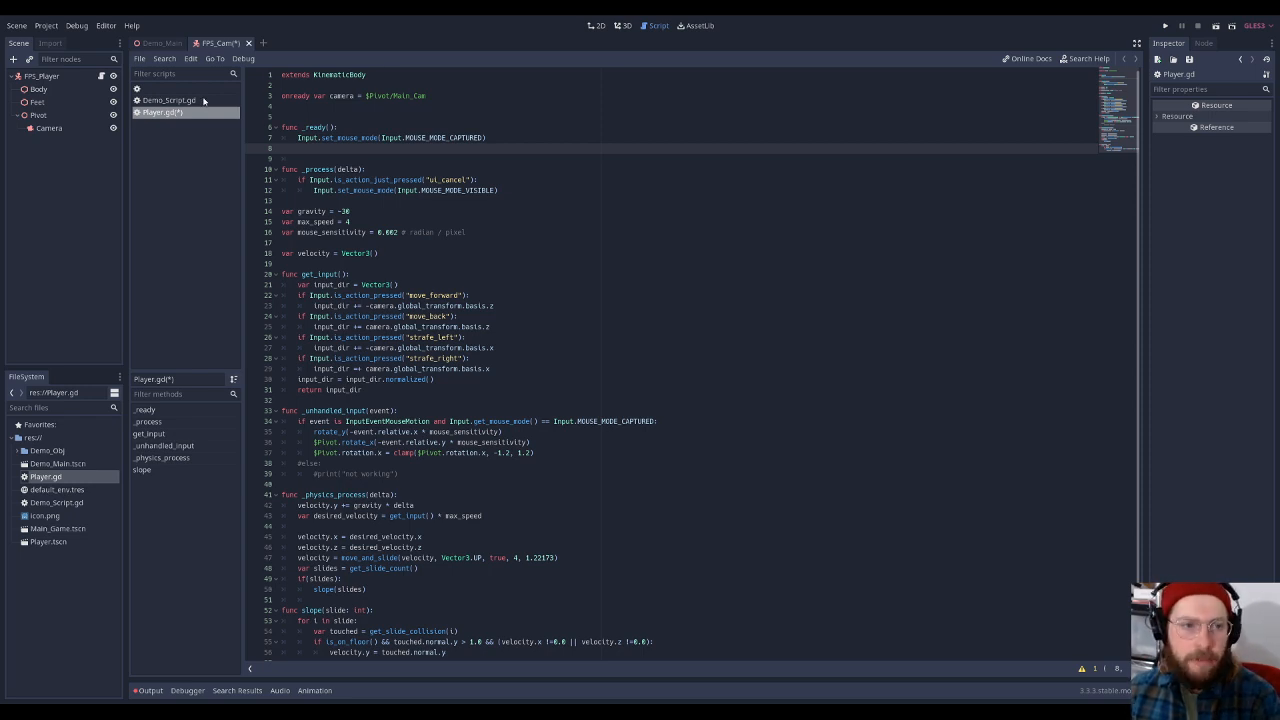
key(ctrl+s)
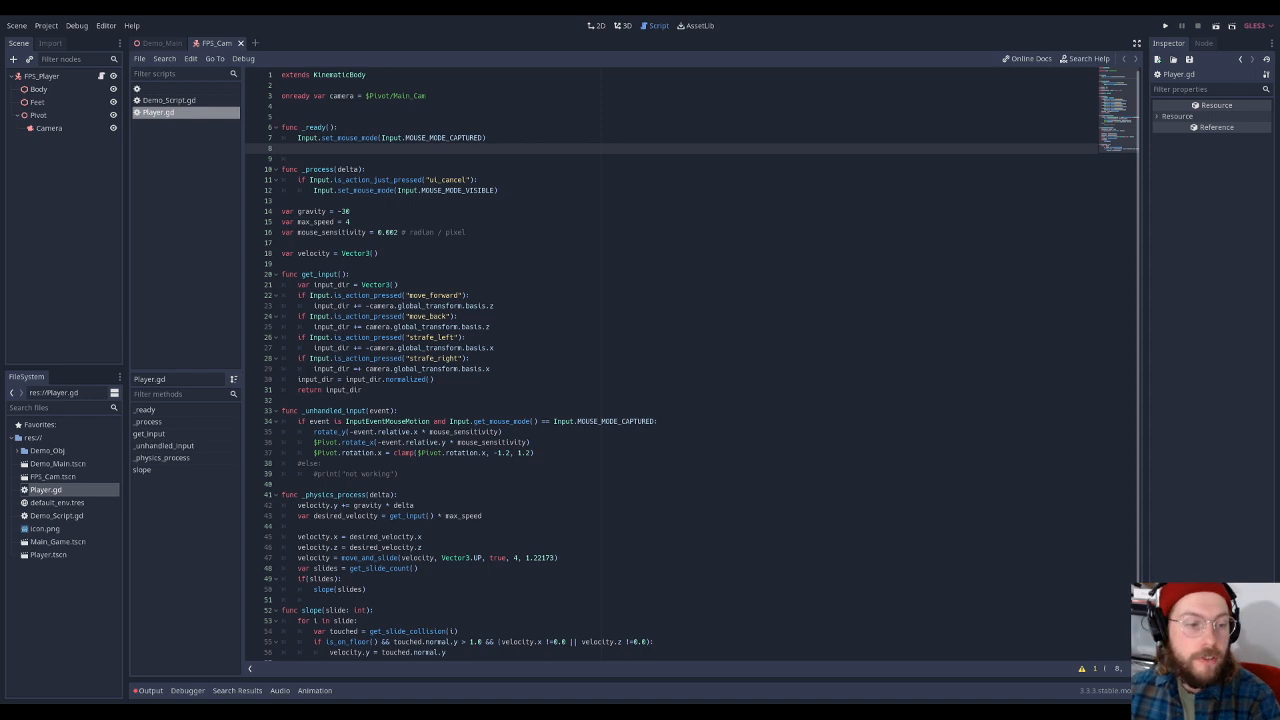
Show the Player.gd file in the system file manager
right_click(45, 490)
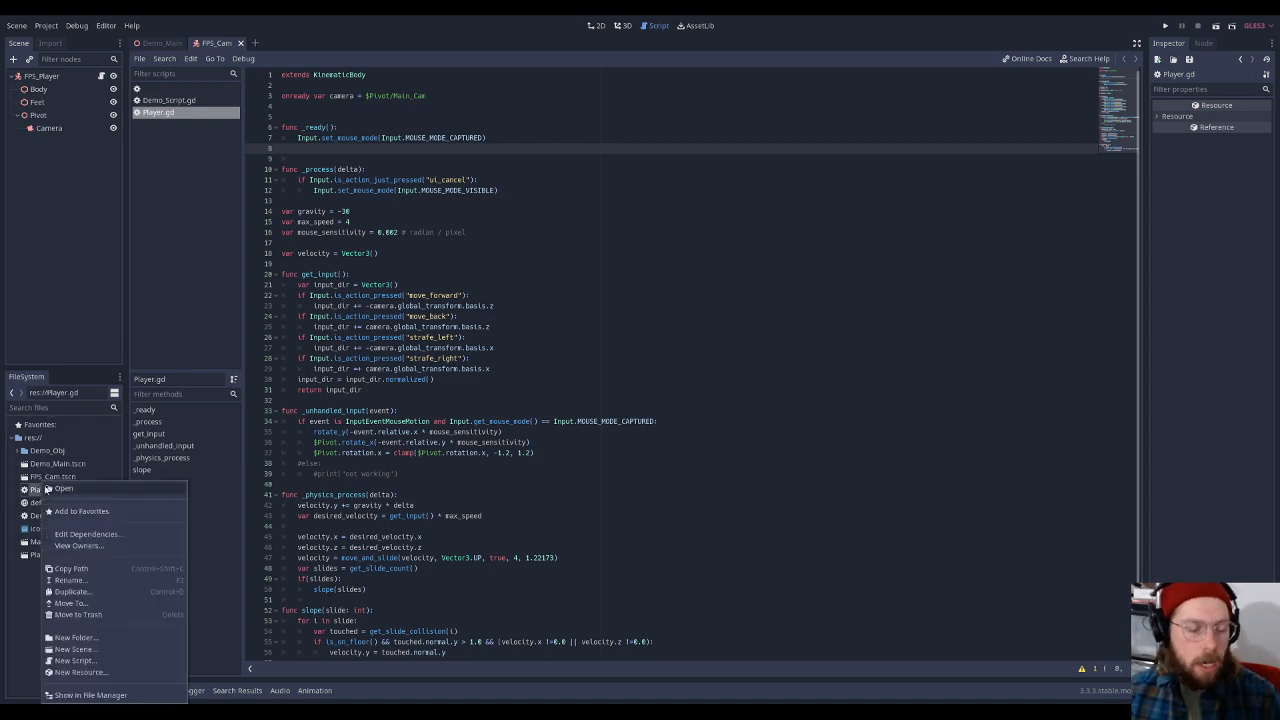
click(47, 451)
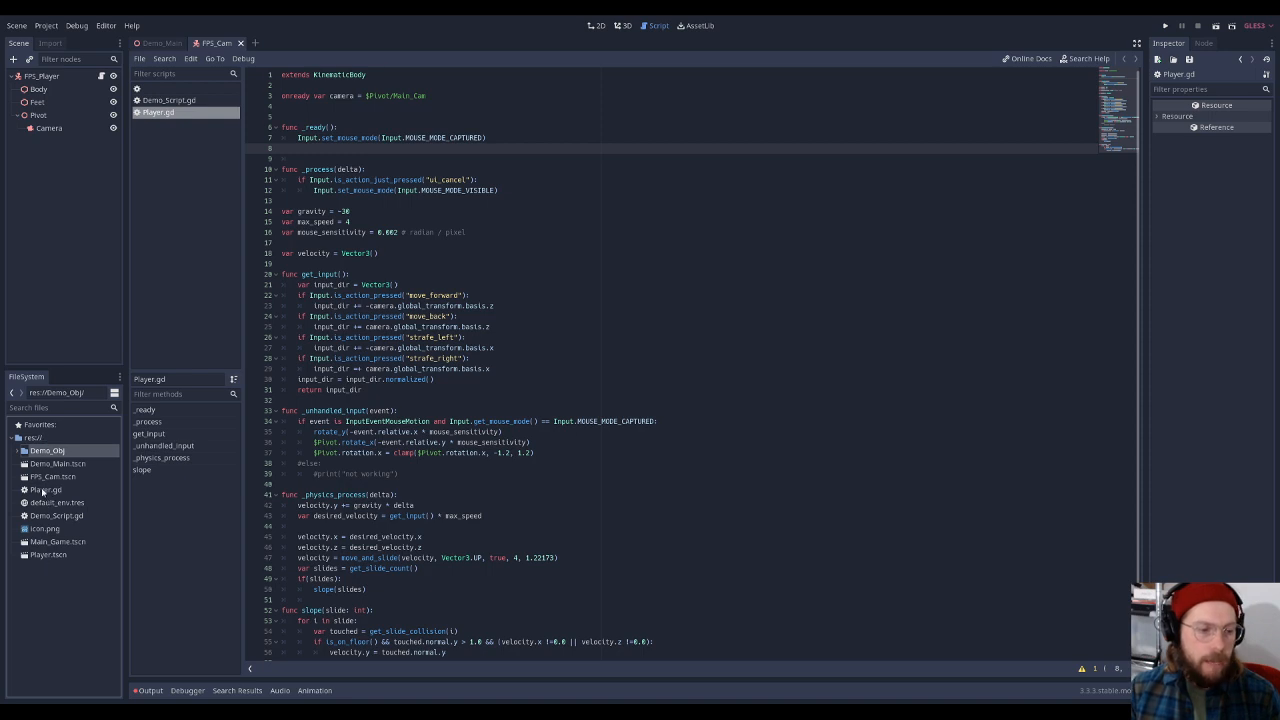
right_click(43, 491)
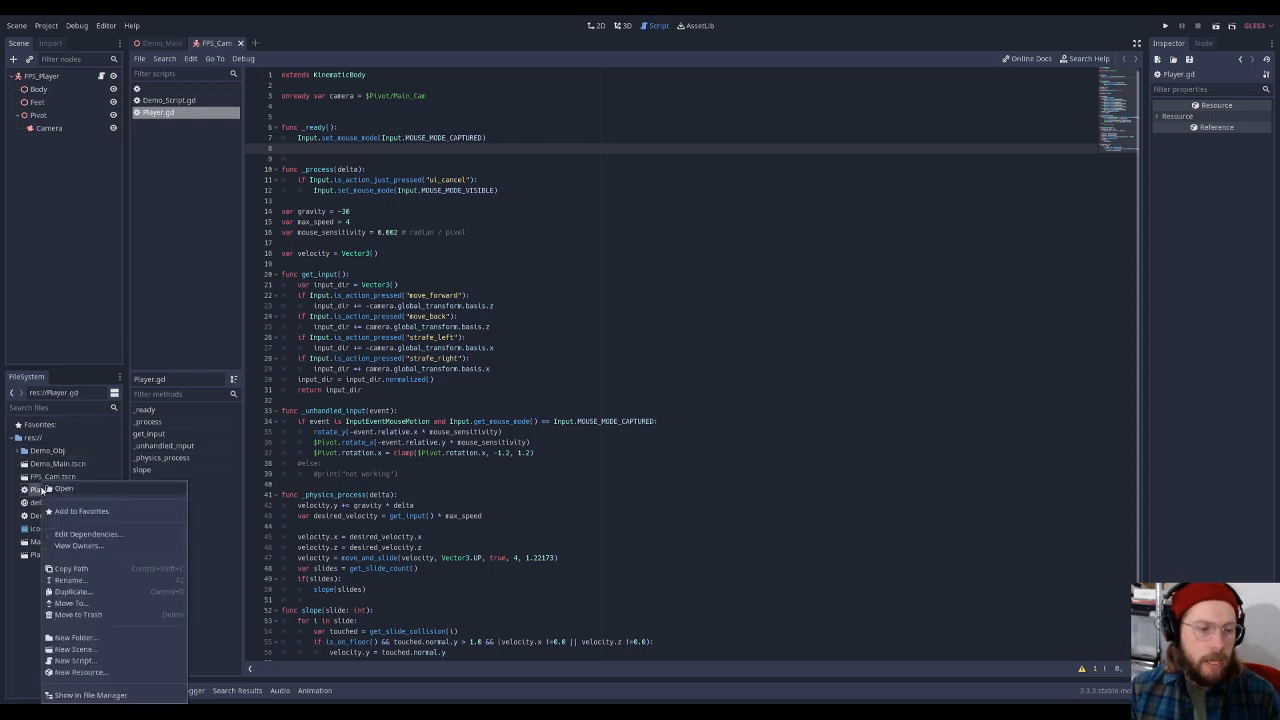
click(87, 695)
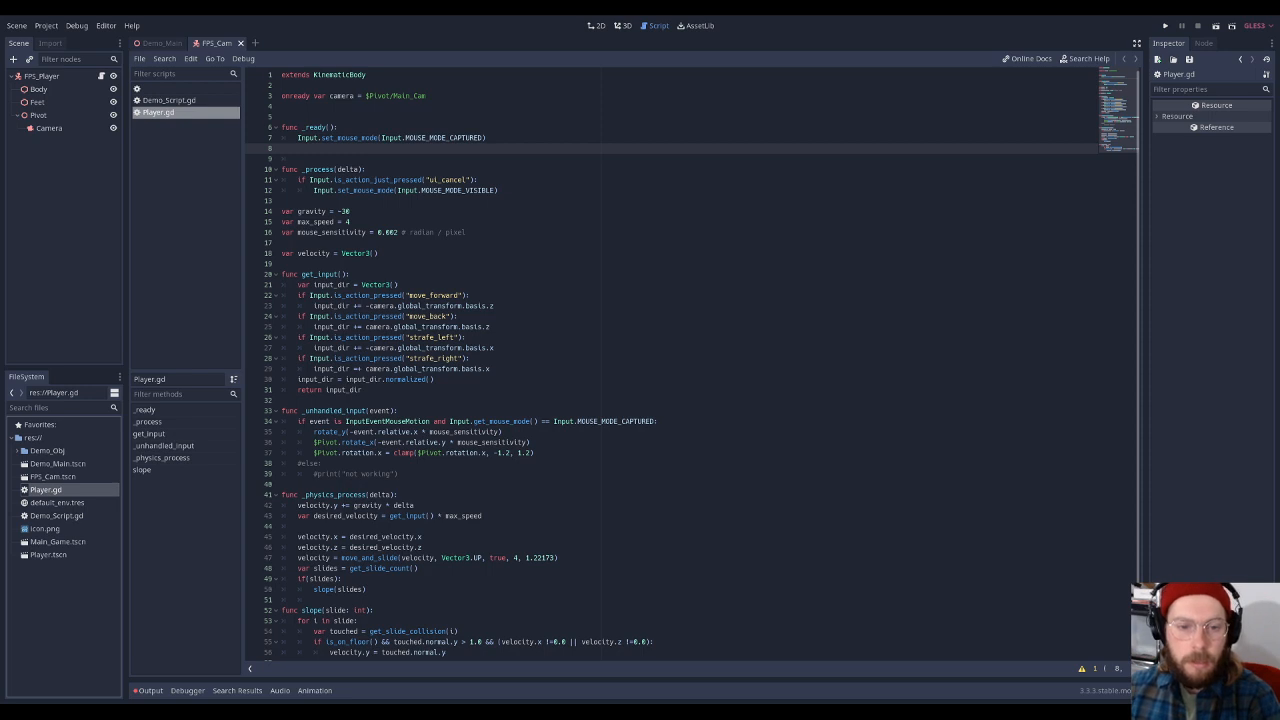
Switch through the open OBS, Twitch and Godot windows to the File Explorer window showing the BBCSTL_demo folder
click(757, 557)
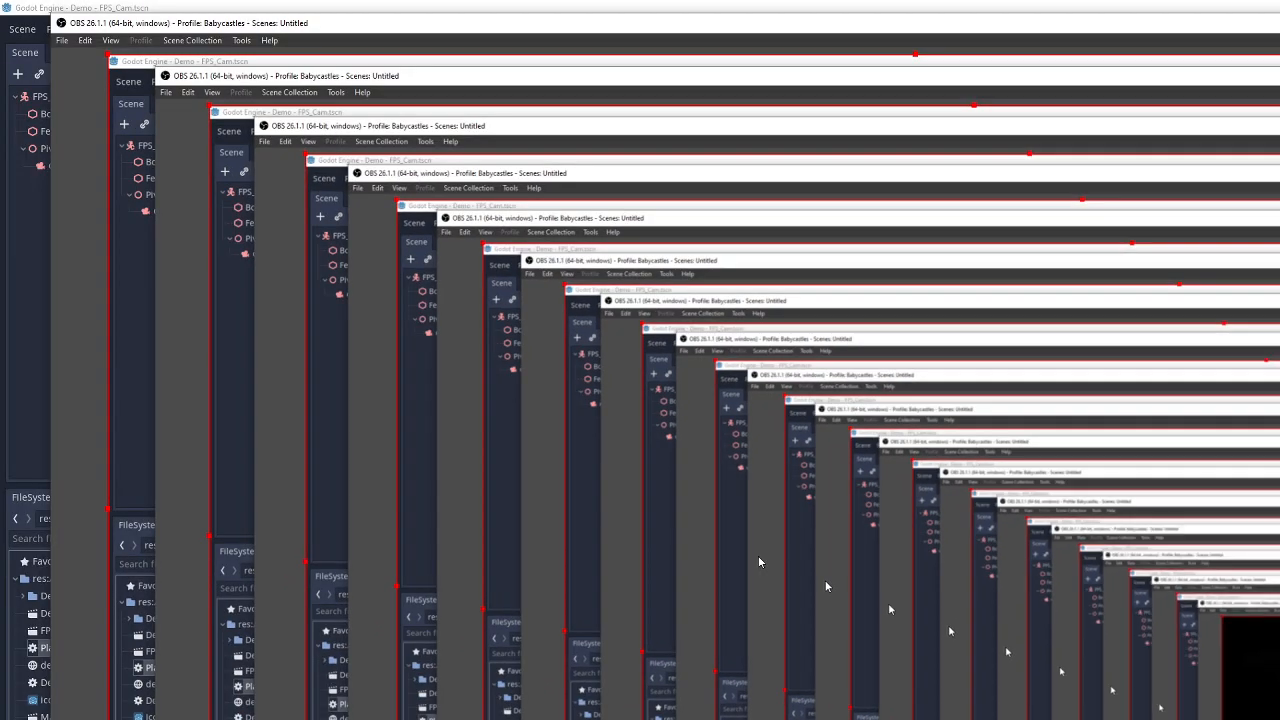
key(alt+Tab)
click(773, 410)
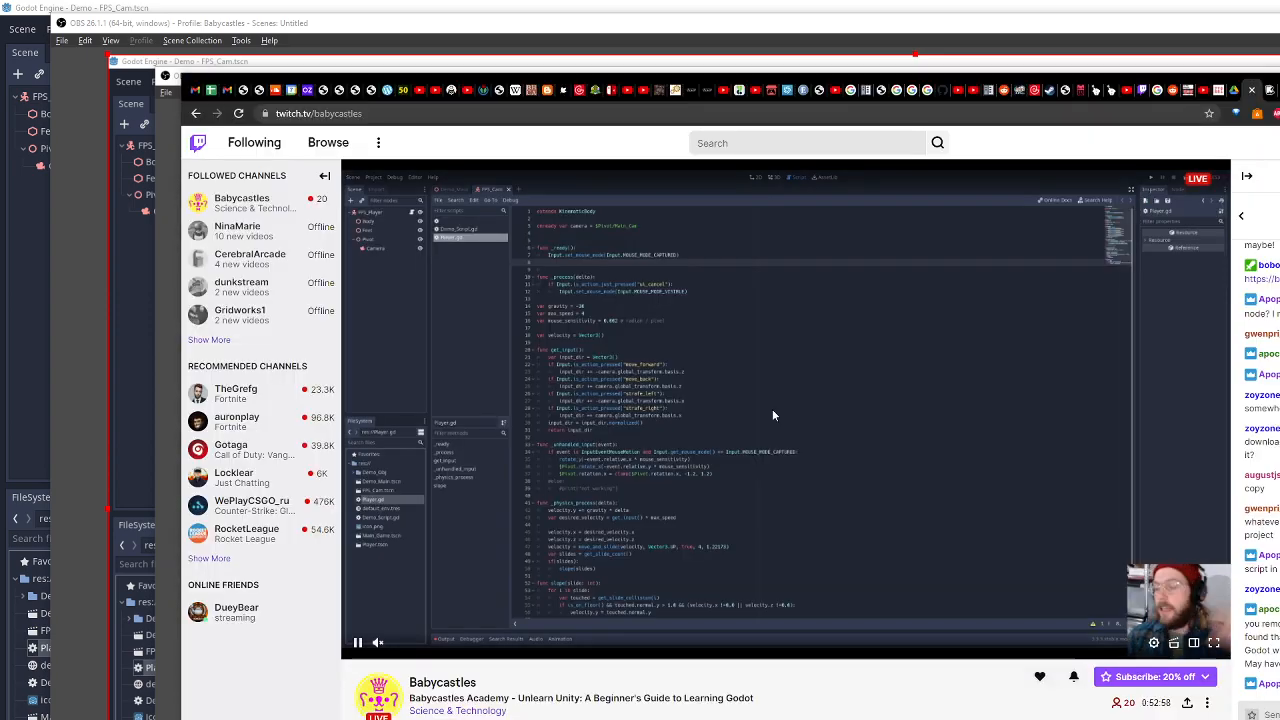
key(alt+Tab)
click(924, 404)
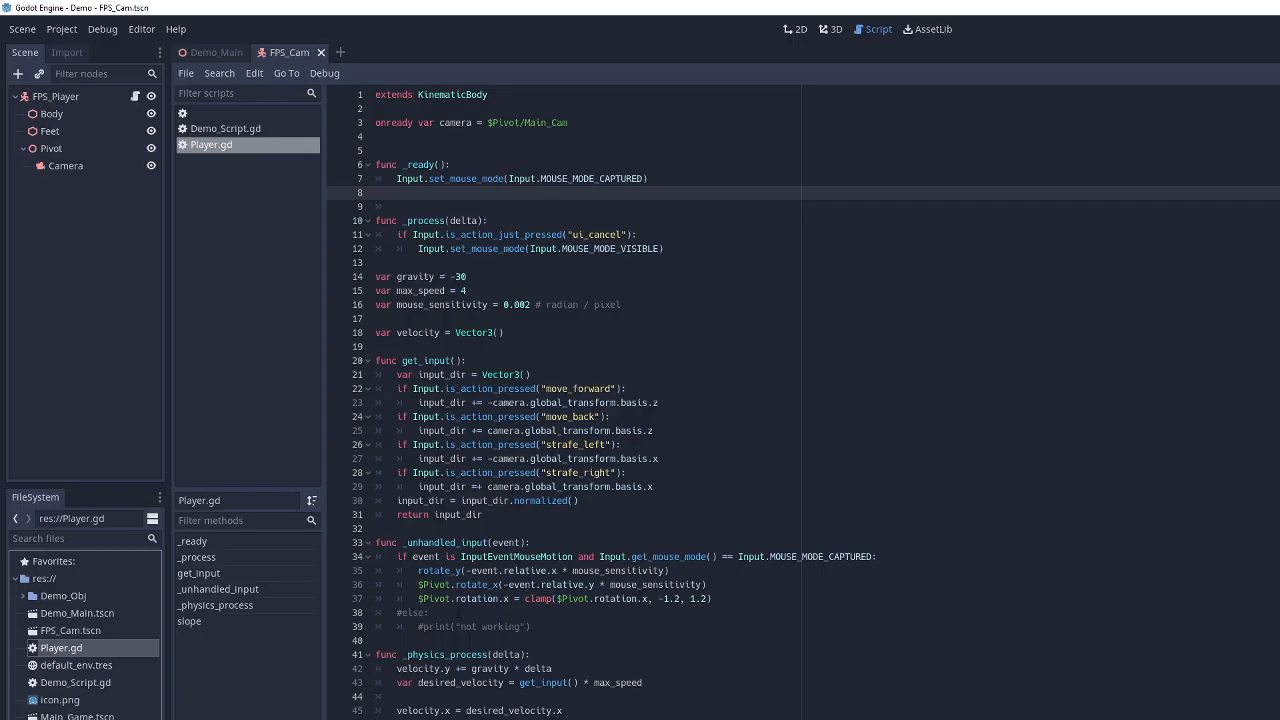
key(alt+Tab)
click(1228, 417)
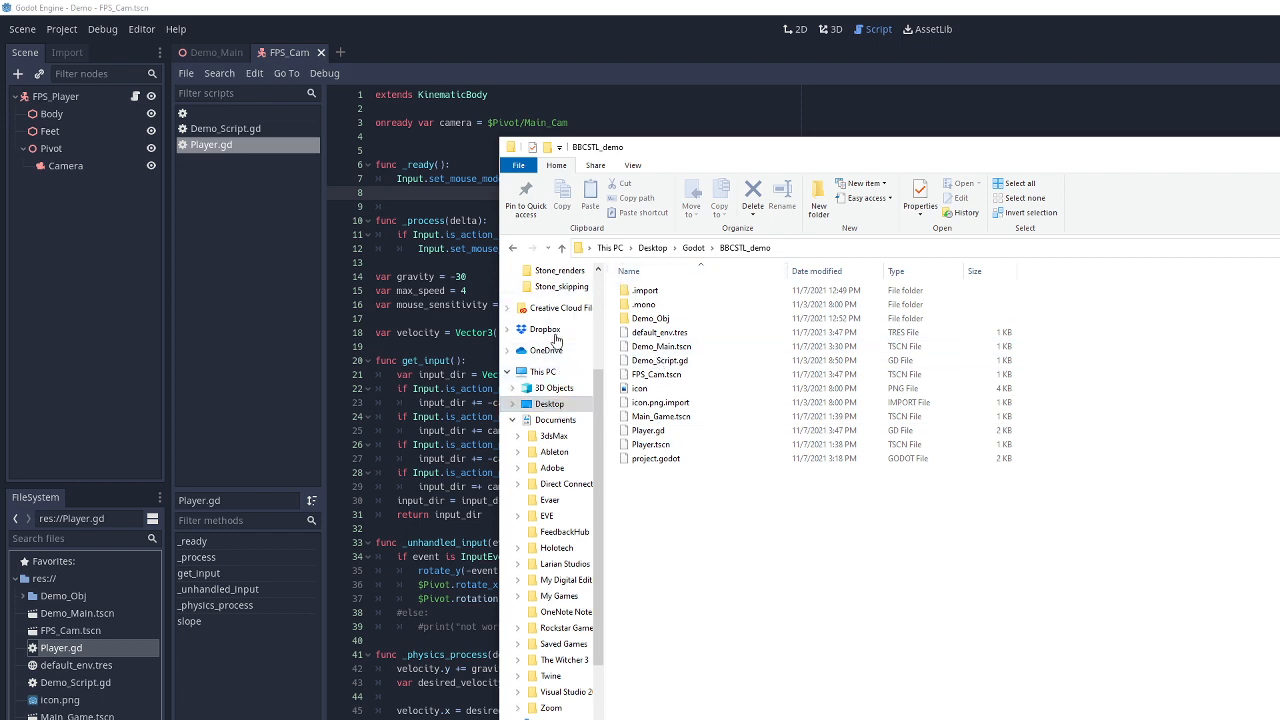
Open the Downloads folder in File Explorer and select the babycastles-academy image
scroll(600, 295, up, 3)
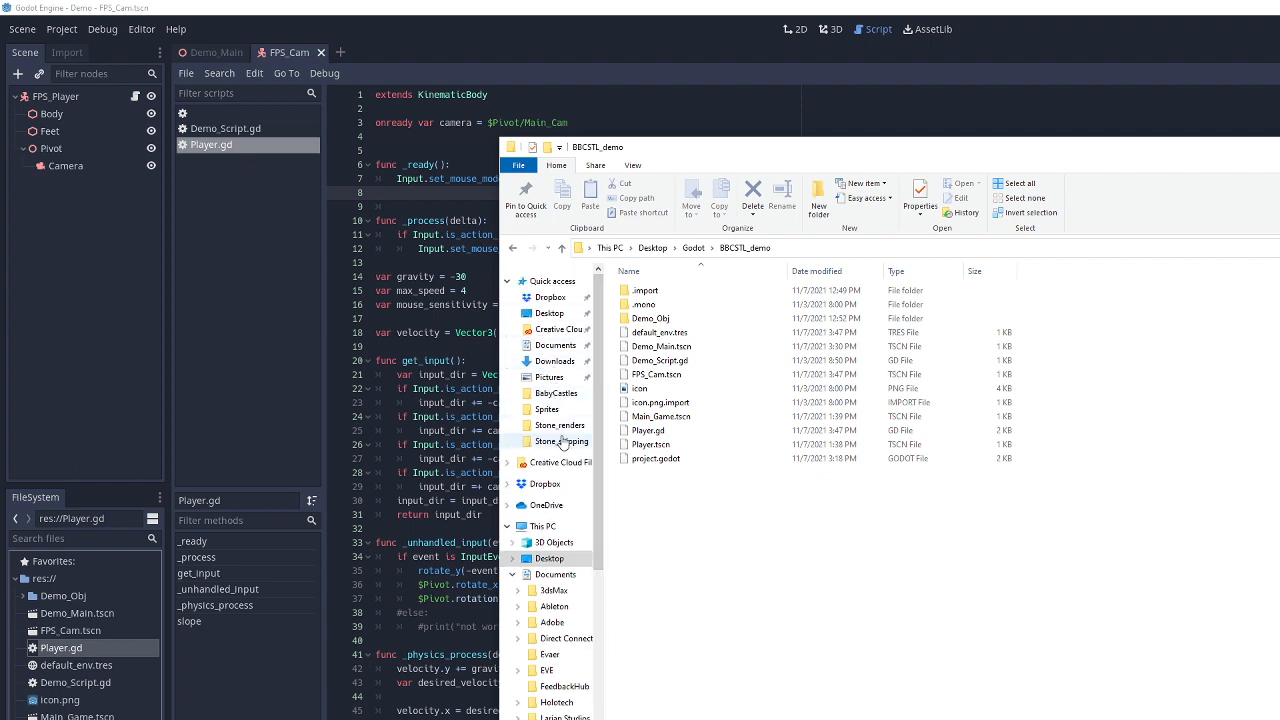
click(552, 363)
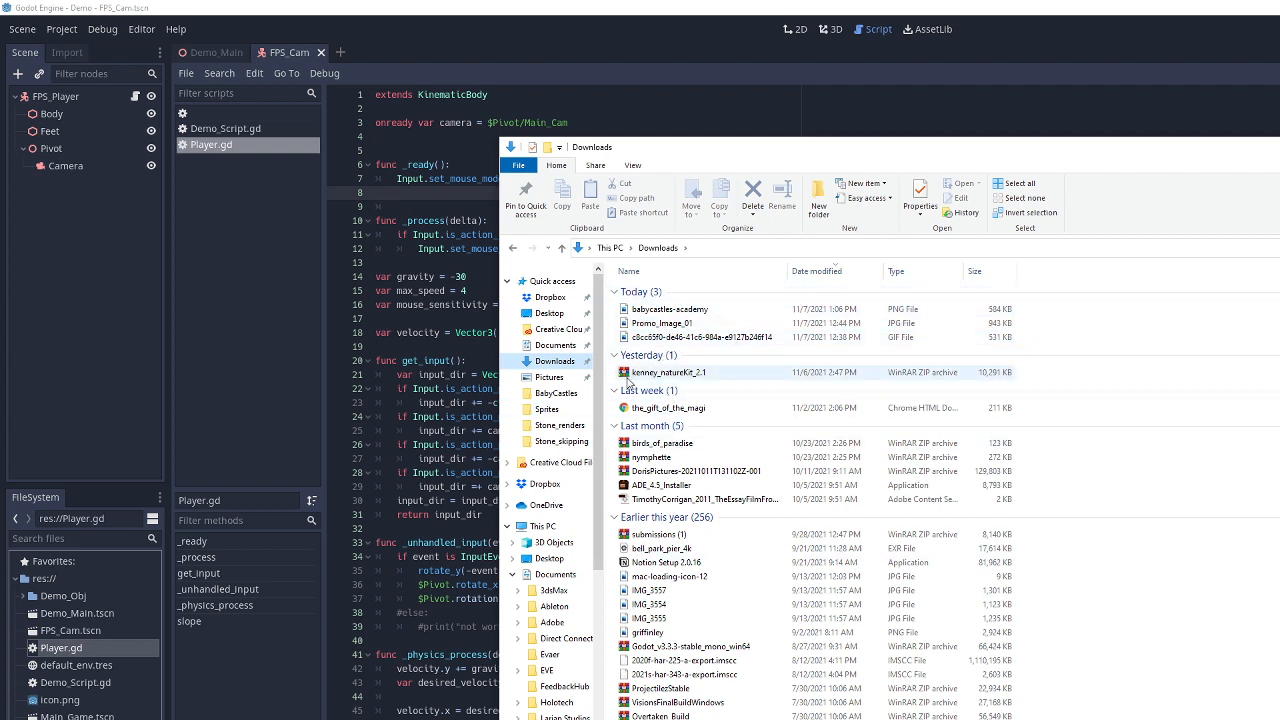
click(665, 309)
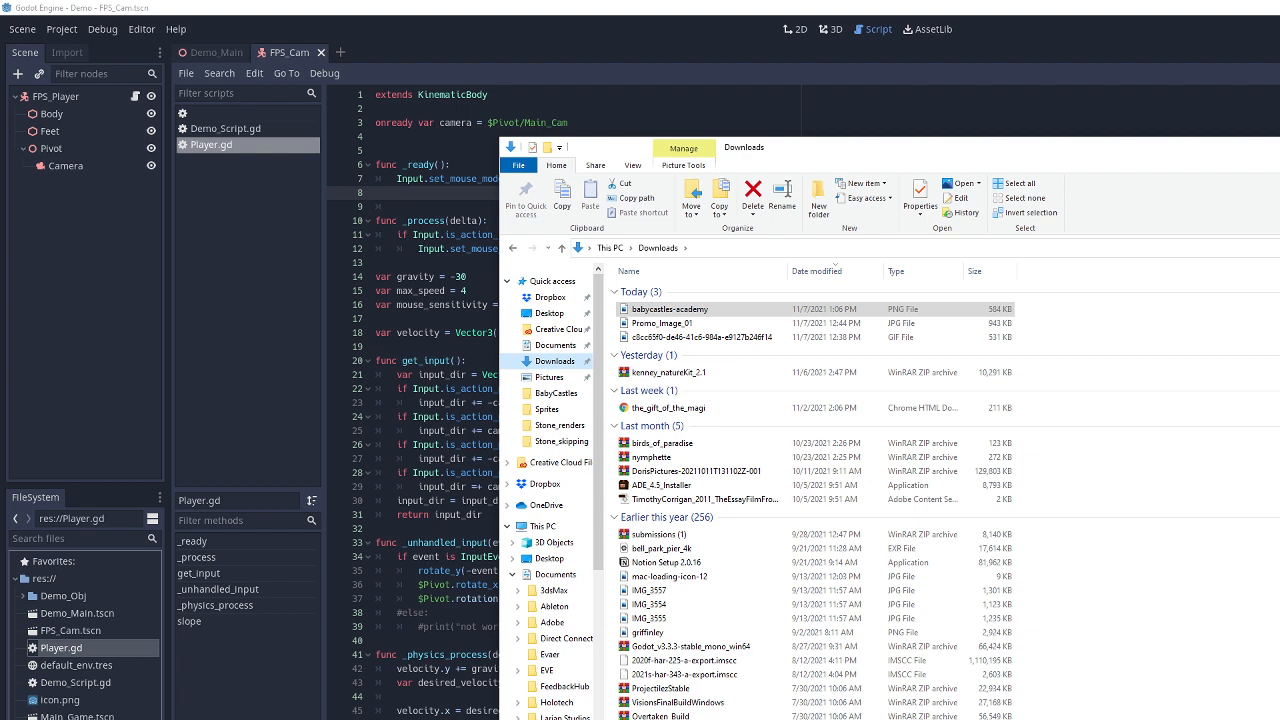
drag(668, 309, 739, 323)
Switch to the Babycastles Twitch page in Chrome, and from there to the OBS window
key(alt+Tab)
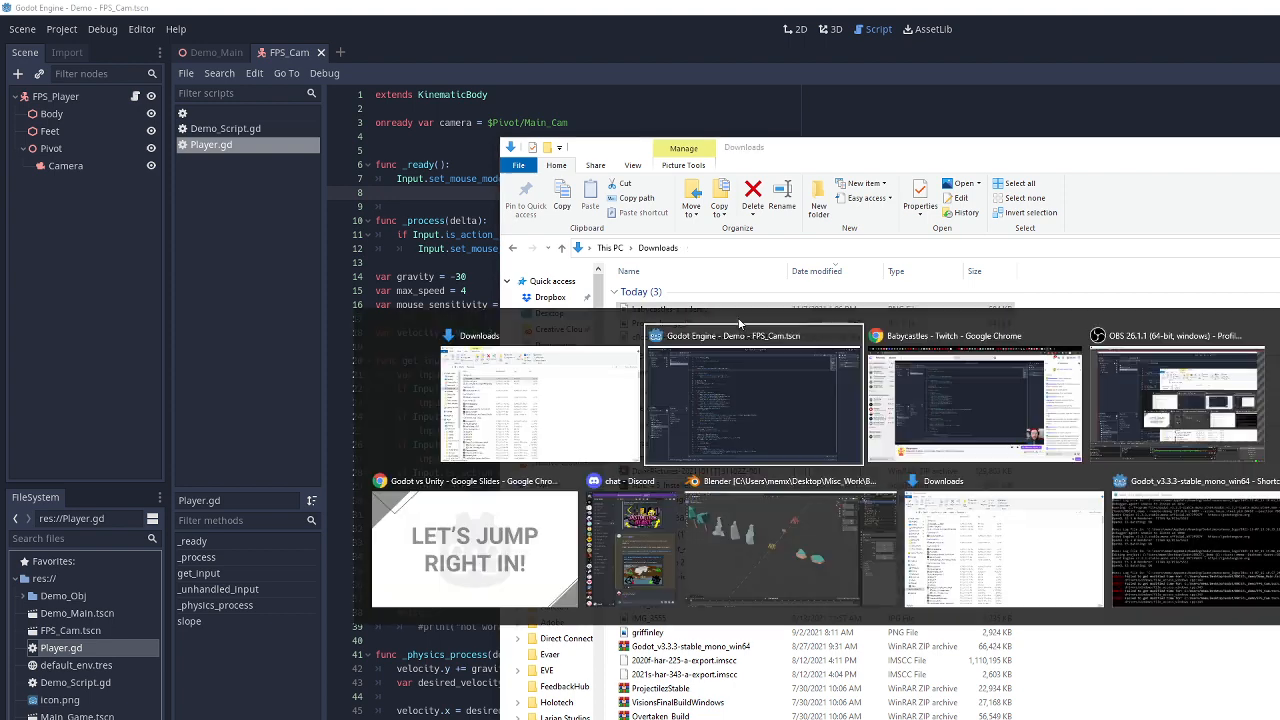
click(973, 415)
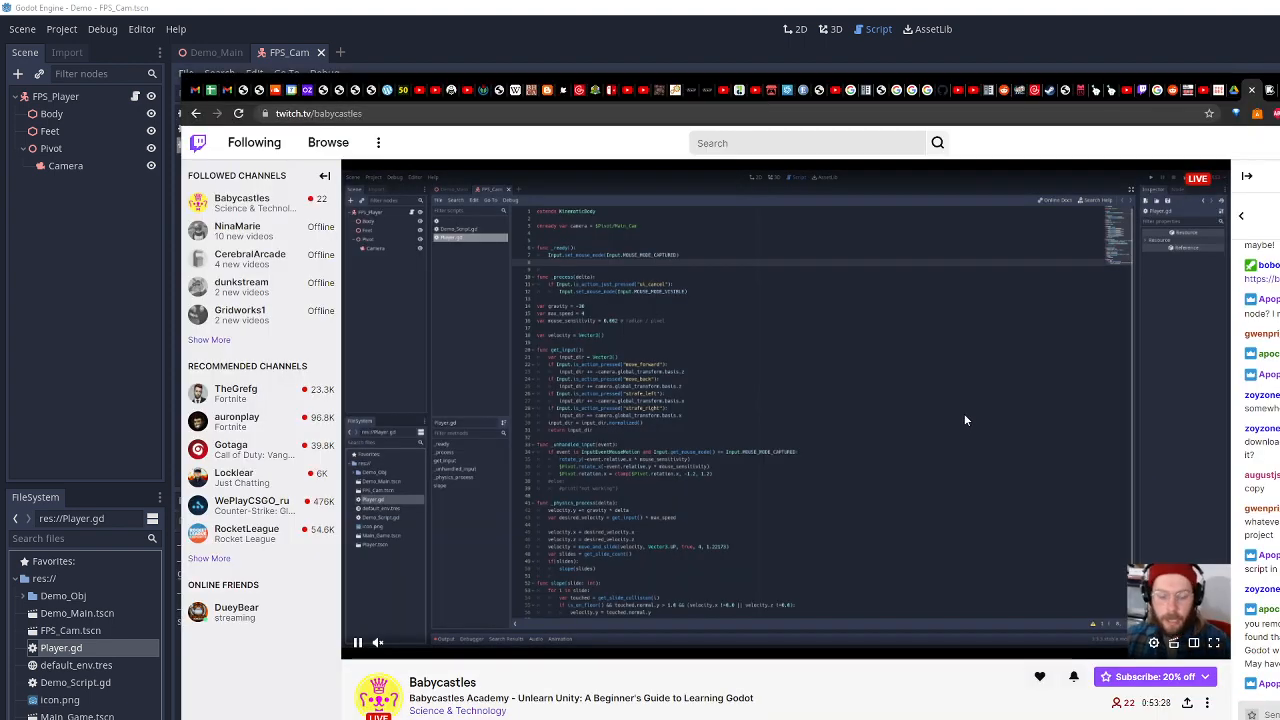
key(alt+Tab)
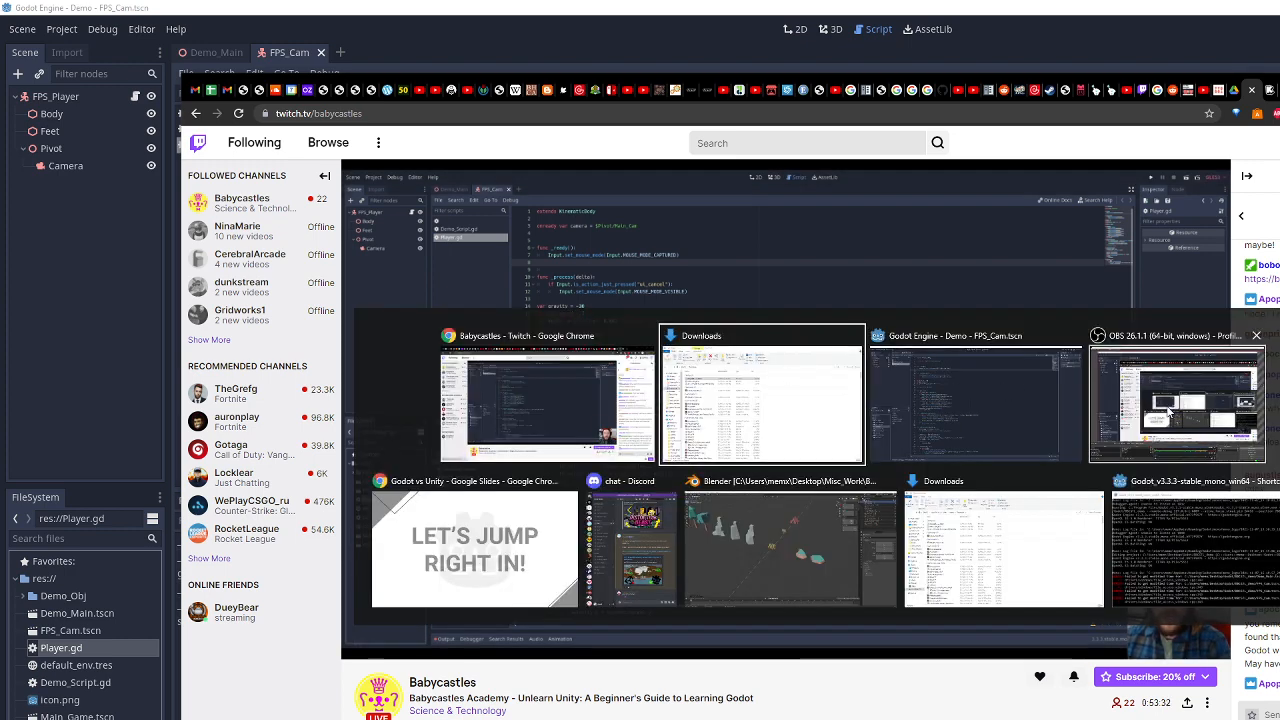
click(1168, 411)
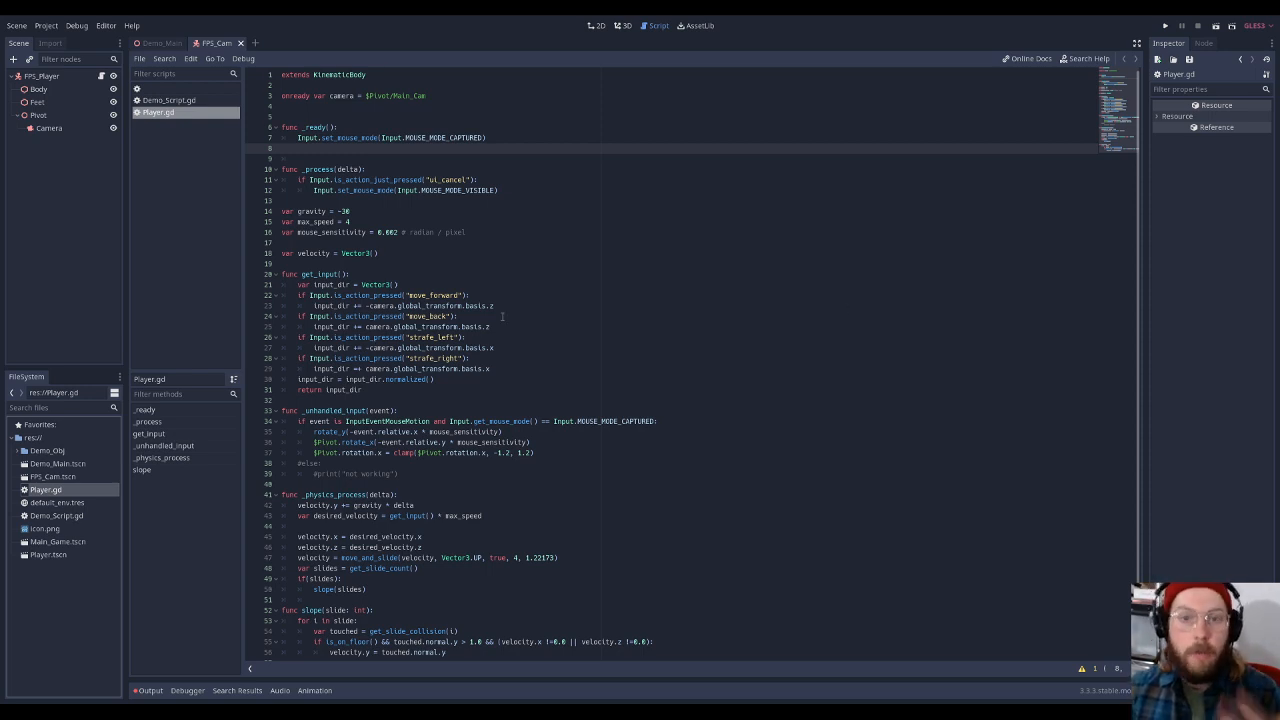
Examine the get_input() function in Player.gd, including the input_dir vector, the four movement conditions and the returned direction
scroll(503, 320, down, 1)
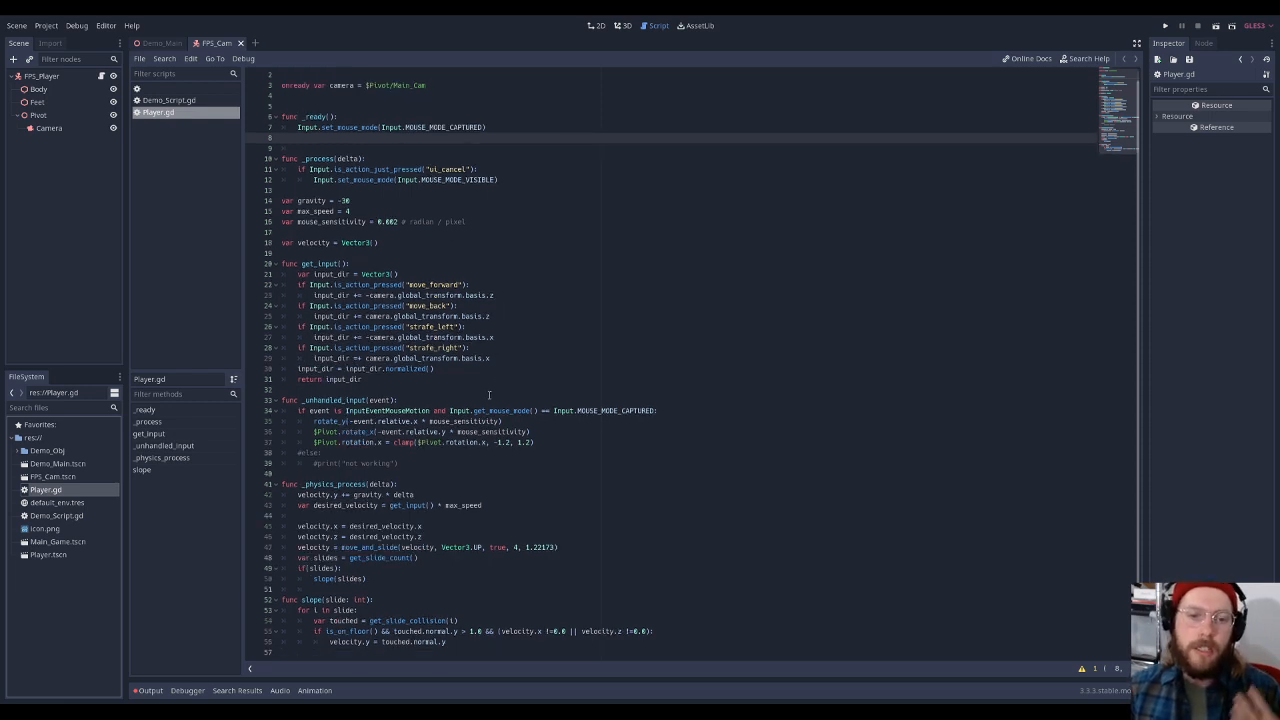
click(283, 265)
drag(283, 265, 364, 380)
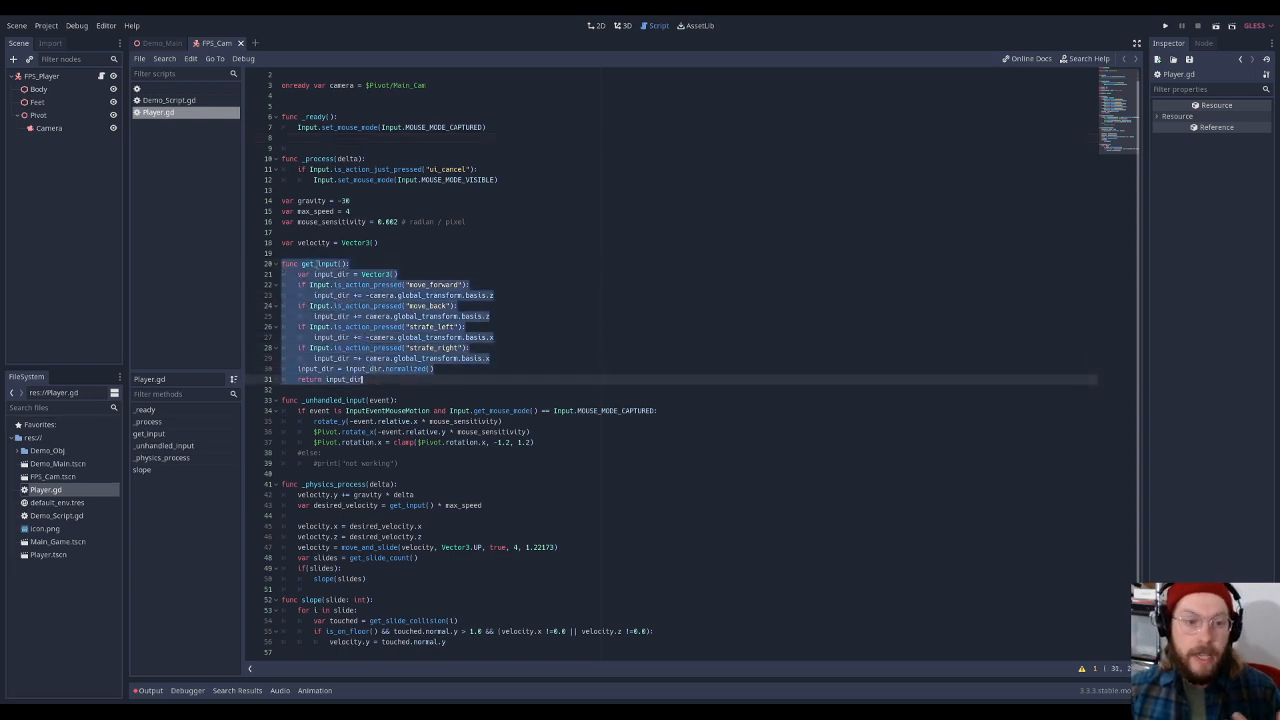
click(298, 274)
drag(297, 274, 400, 274)
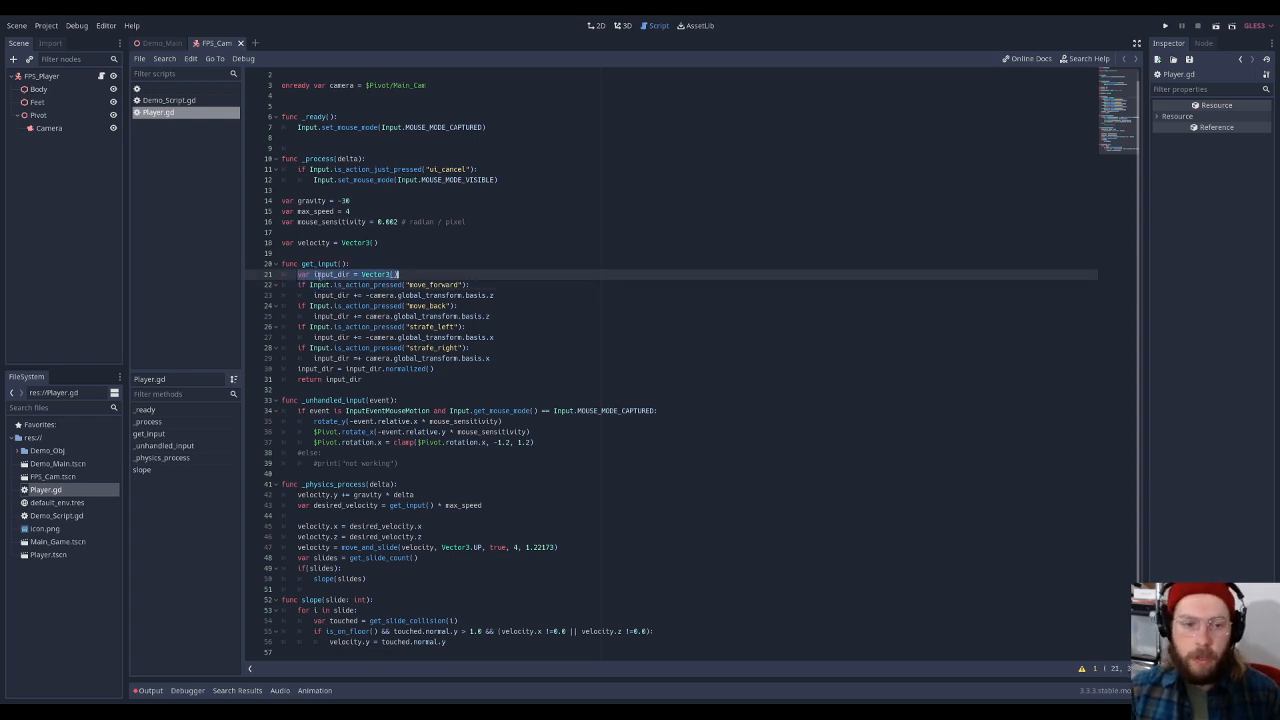
drag(314, 274, 353, 274)
click(353, 274)
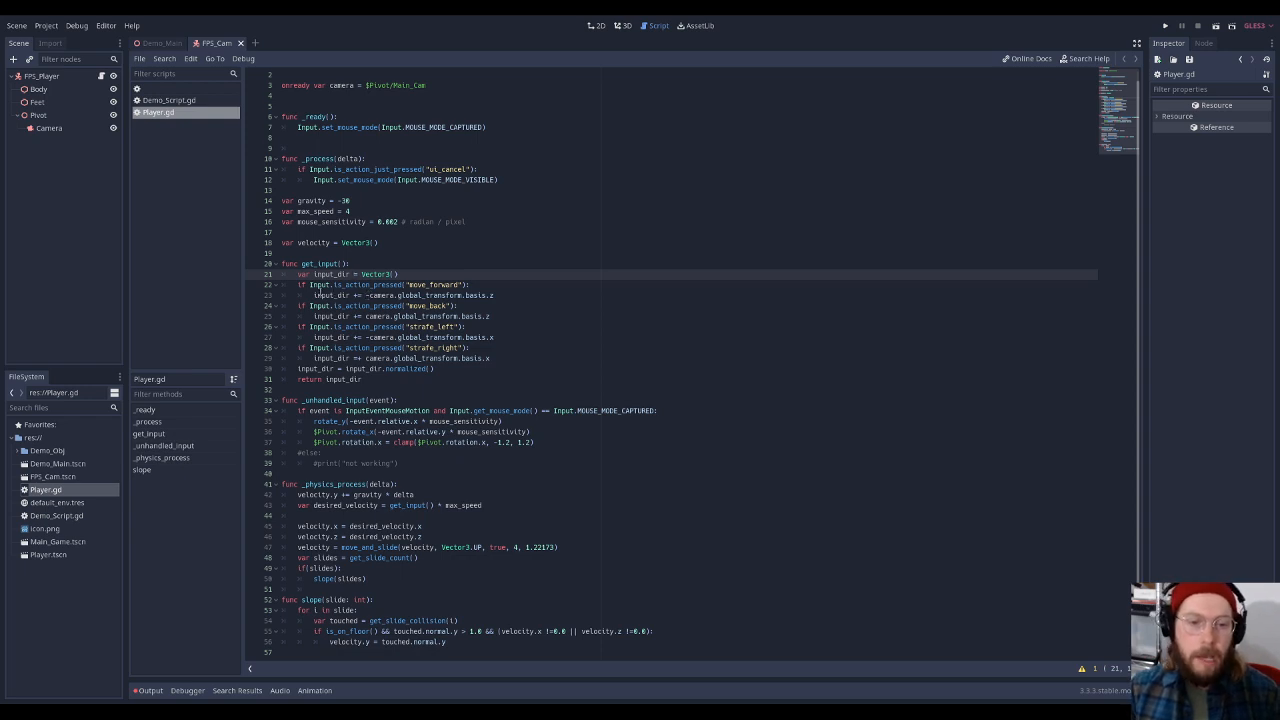
drag(298, 285, 491, 358)
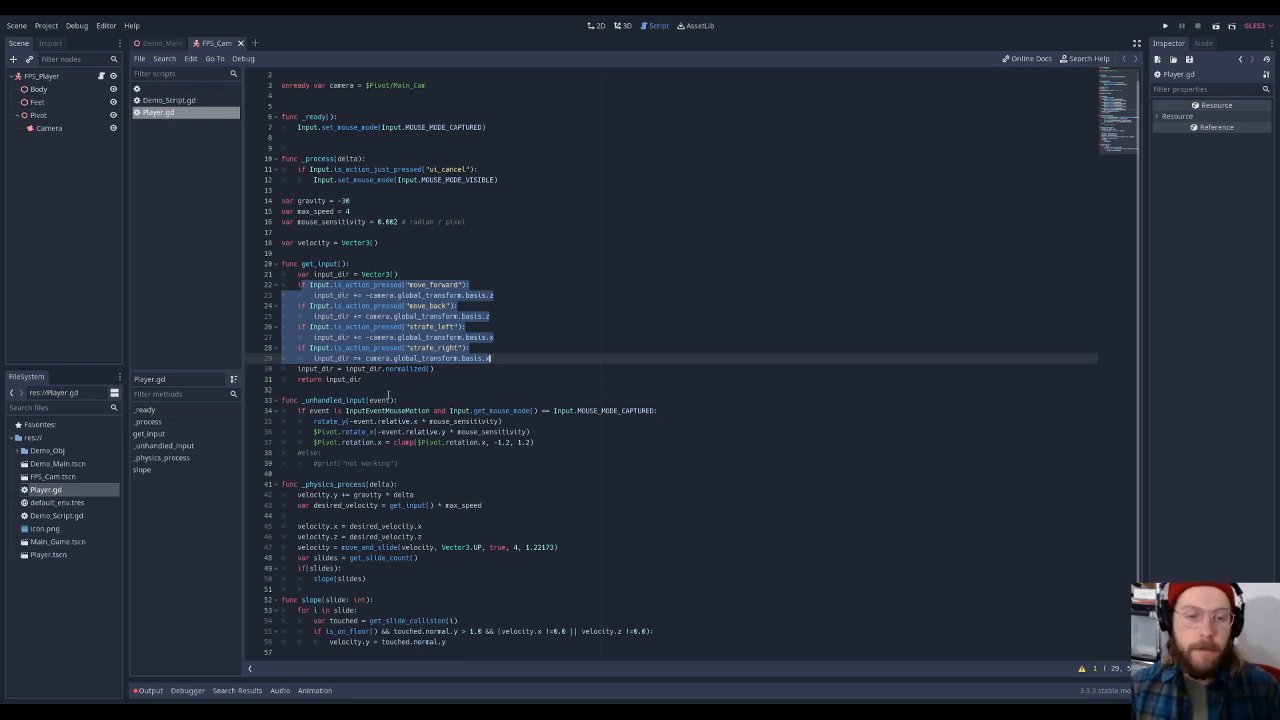
click(383, 386)
drag(370, 376, 283, 274)
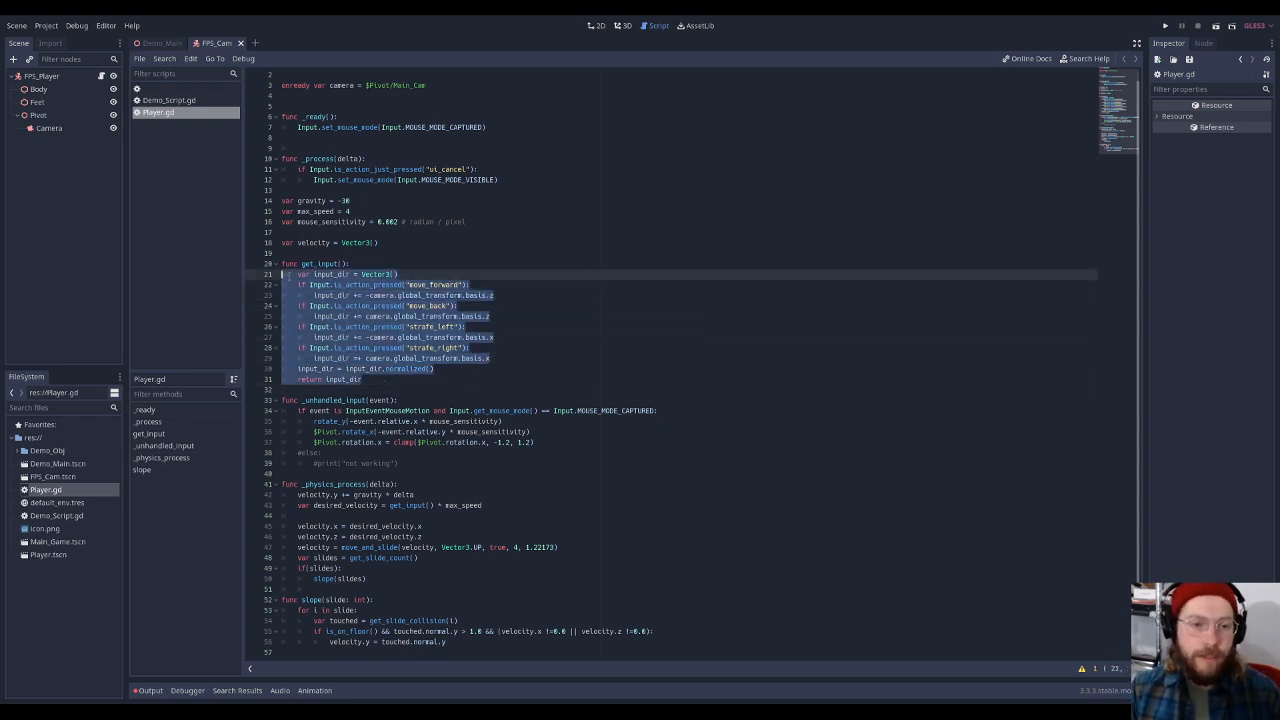
click(370, 380)
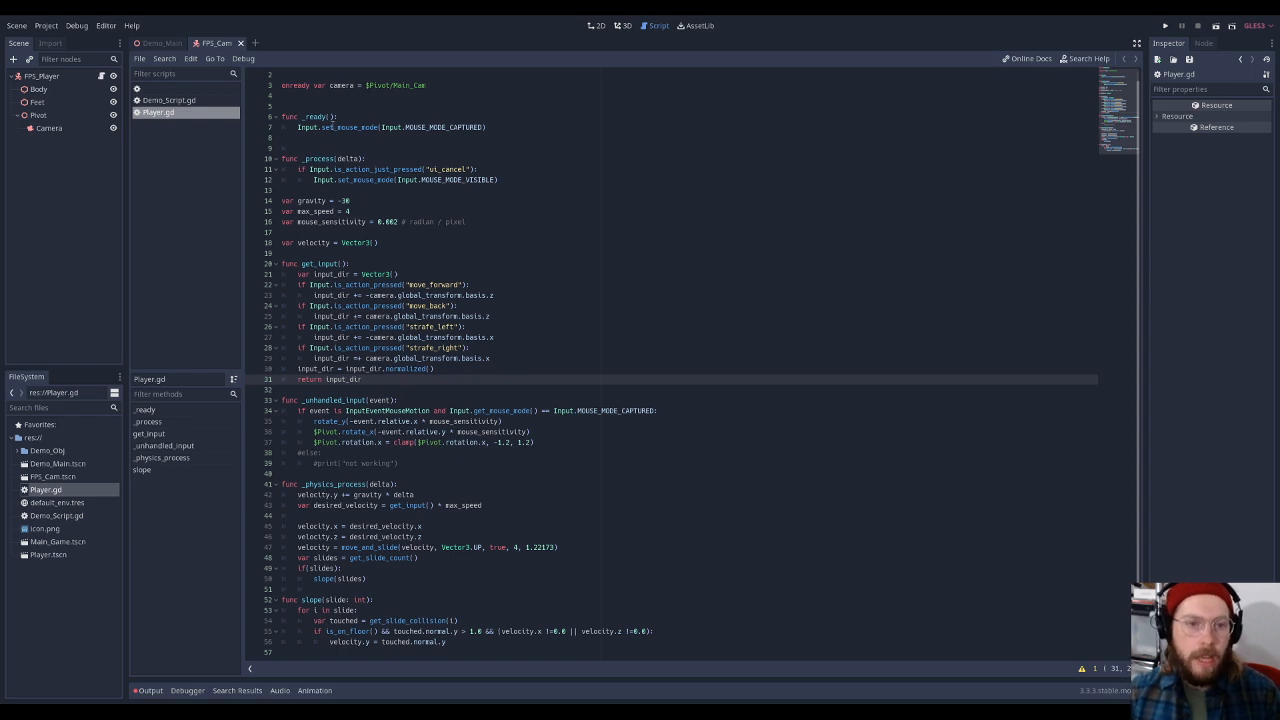
Examine how _physics_process() in Player.gd uses get_input() and max_speed, and review the gravity, max_speed and mouse_sensitivity declarations
click(375, 494)
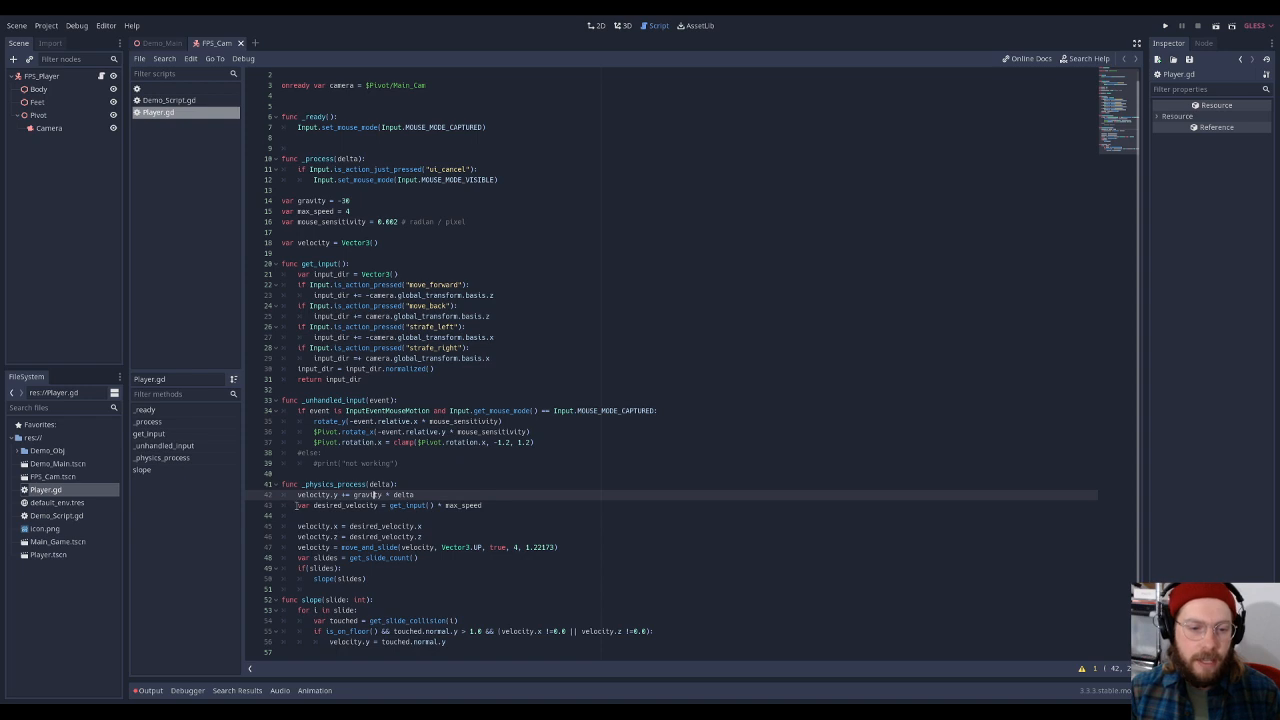
drag(297, 505, 435, 582)
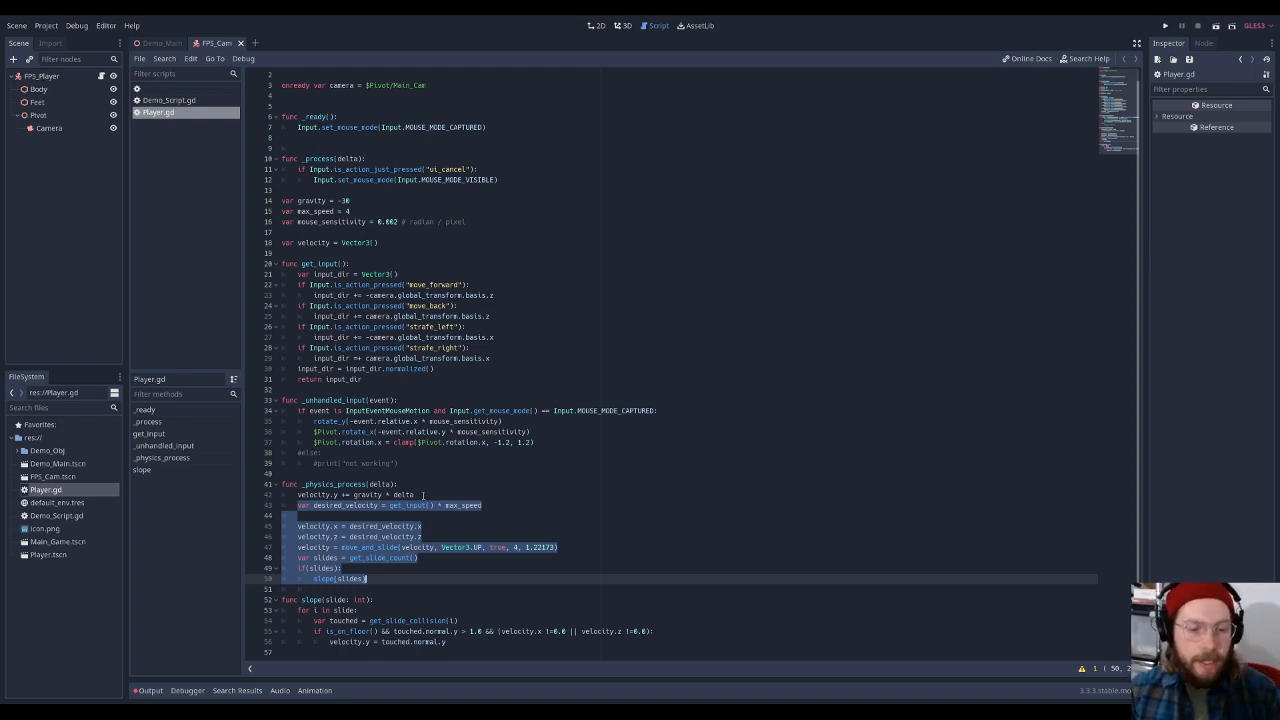
click(399, 581)
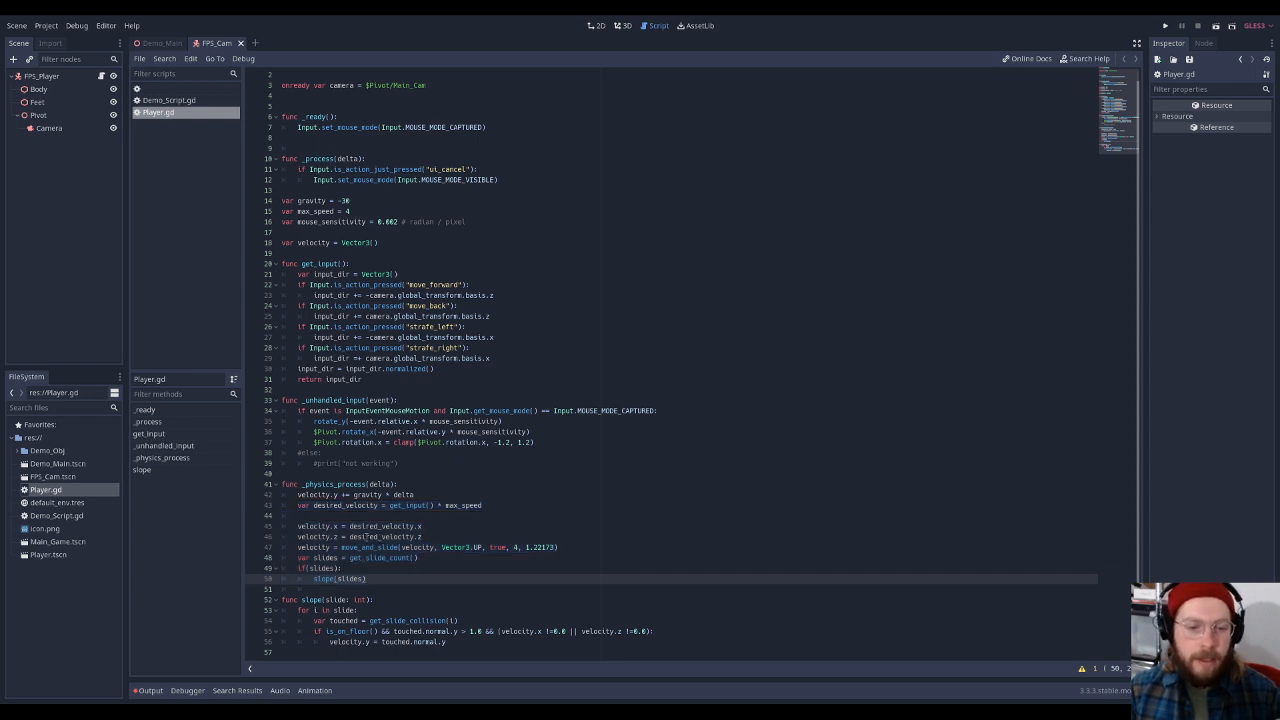
drag(389, 506, 434, 506)
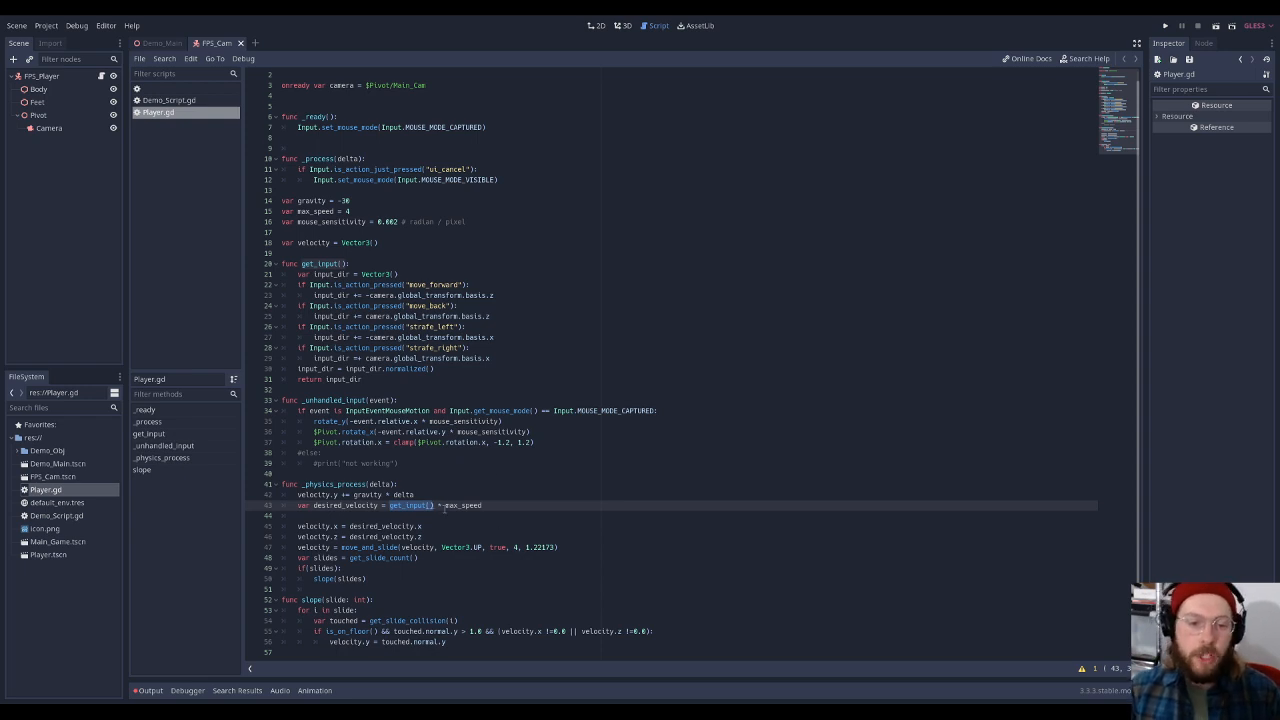
drag(445, 505, 490, 505)
scroll(462, 369, up, 1)
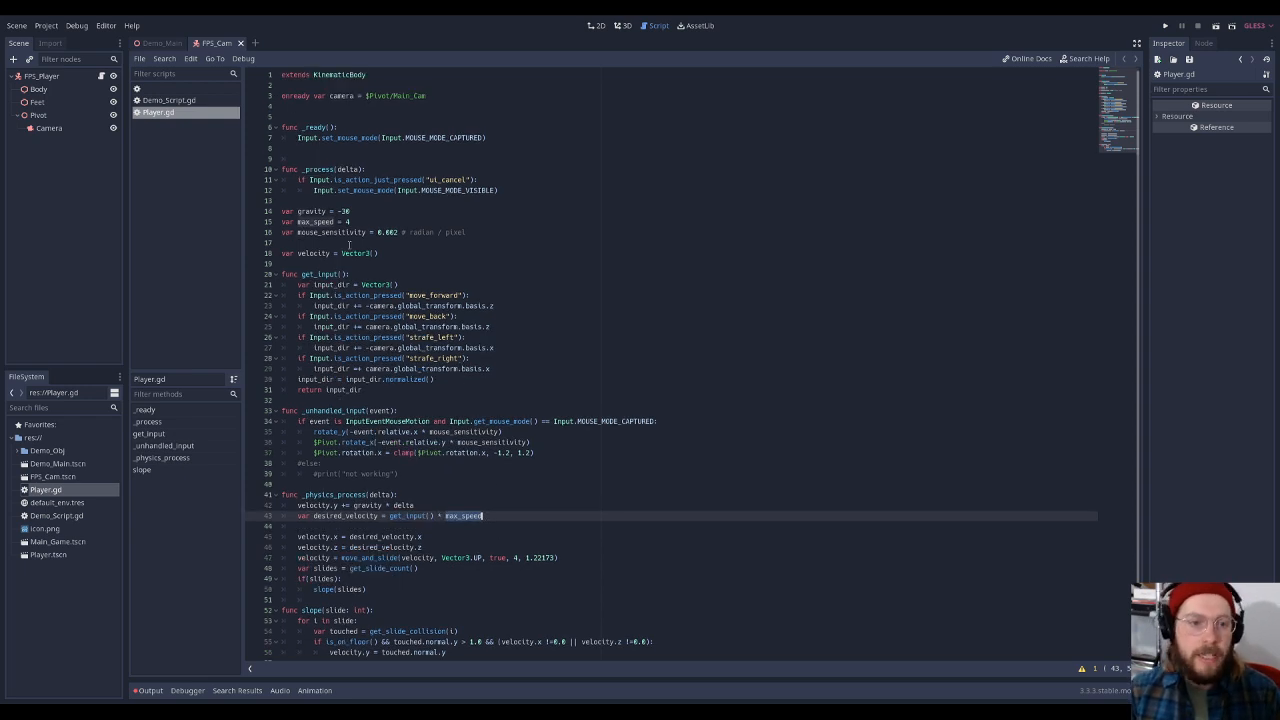
click(345, 223)
click(471, 233)
drag(471, 233, 281, 213)
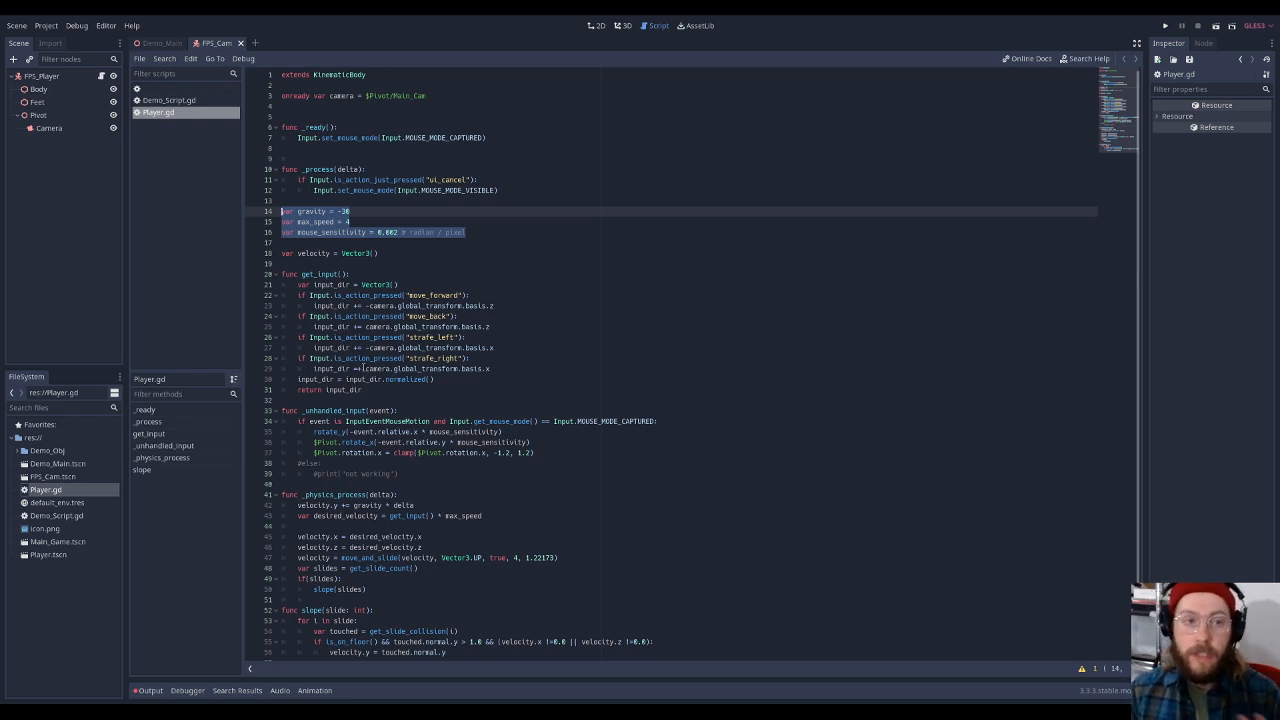
Open the script attached to FPS_Player and check the $Pivot/Main_Cam path in the camera variable
click(85, 233)
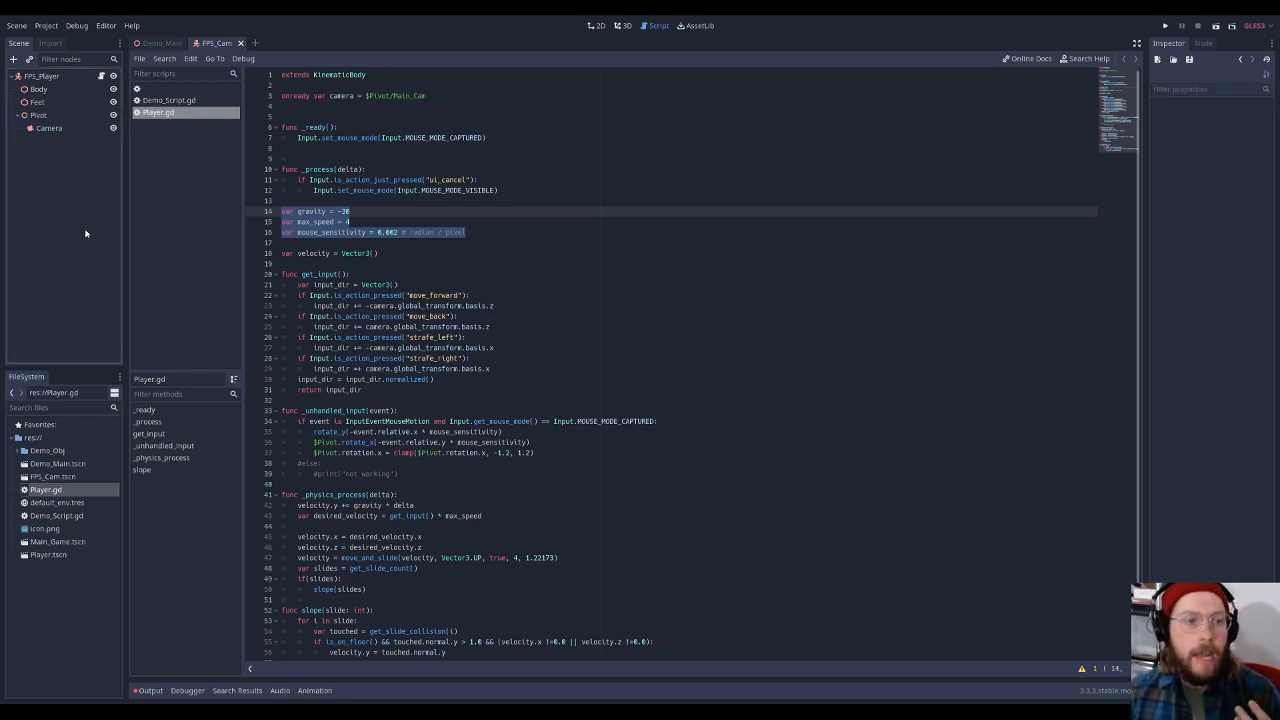
click(44, 79)
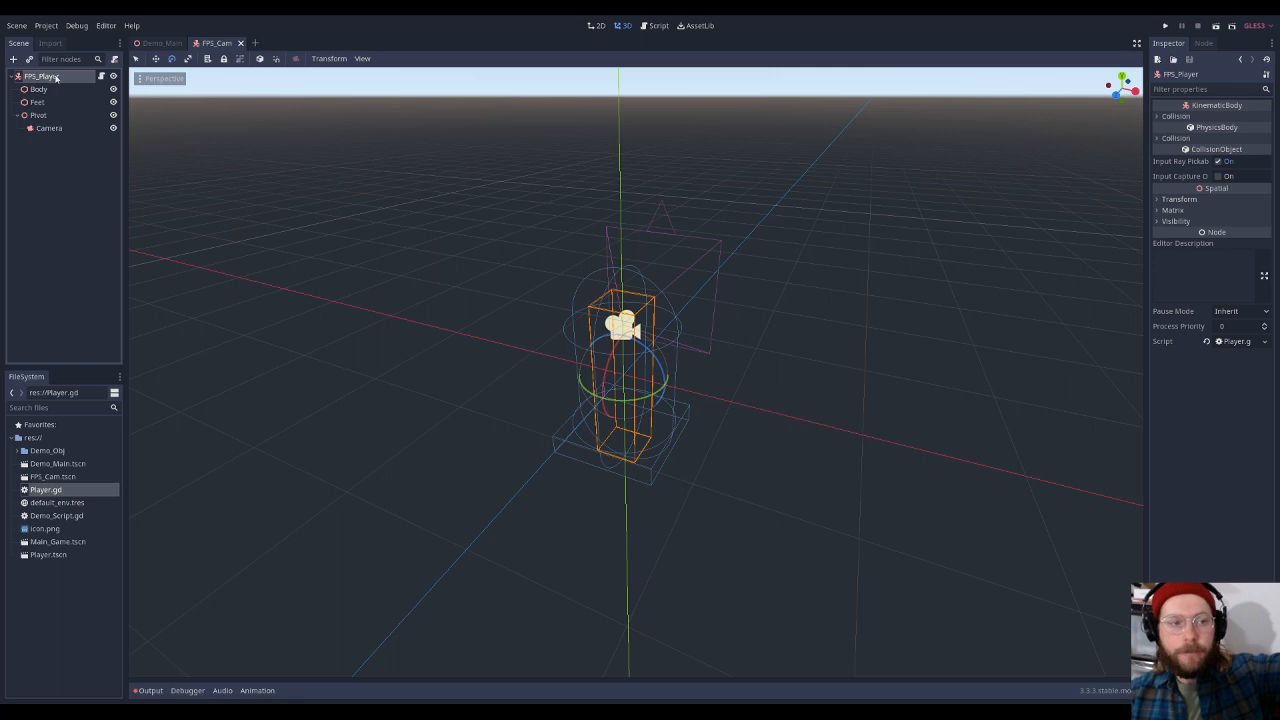
click(100, 77)
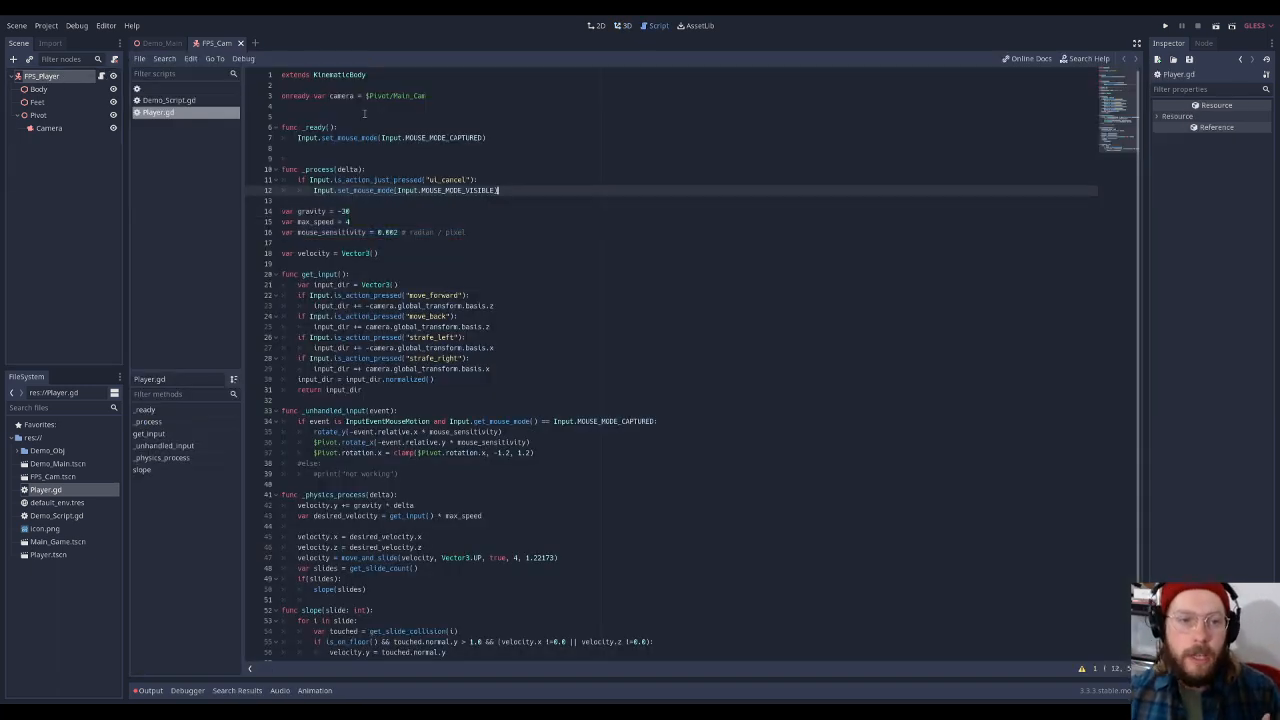
drag(314, 95, 435, 93)
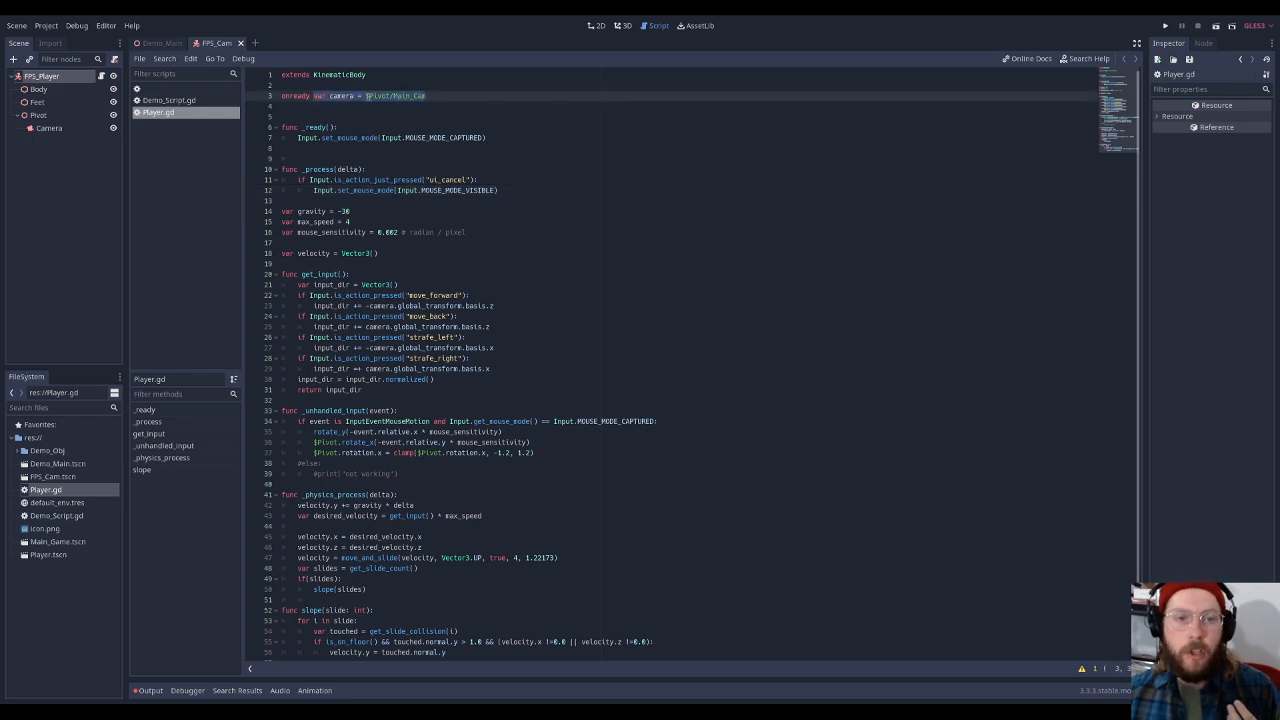
drag(369, 95, 427, 95)
click(428, 95)
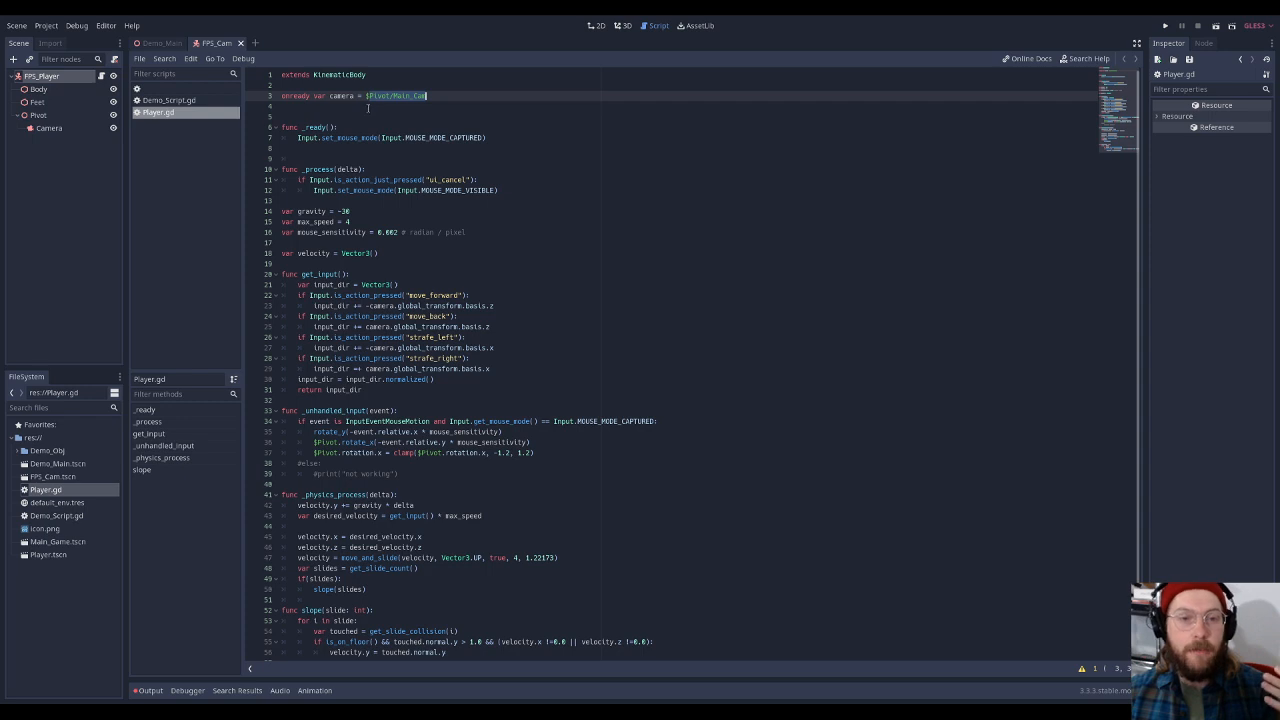
Rename the Camera node under Pivot to Main_Cam and save the FPS_Cam scene
click(47, 129)
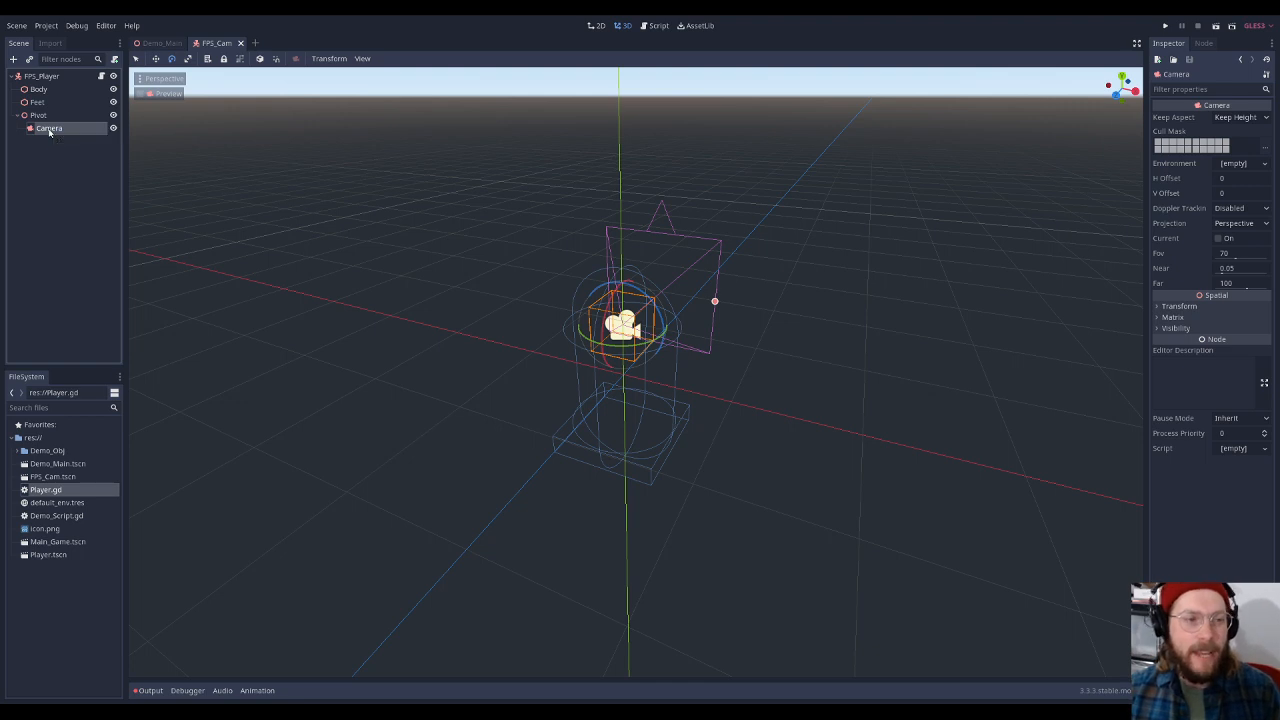
double_click(48, 129)
text(Ma)
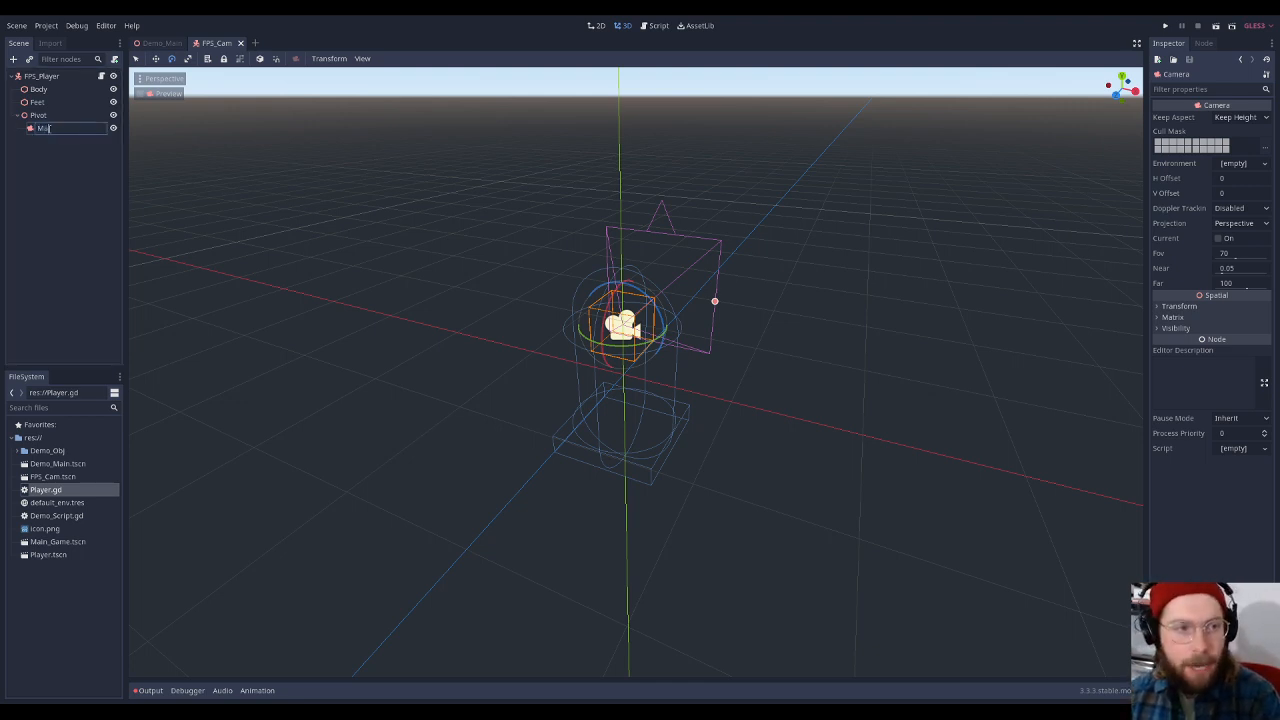
text(in_Cam)
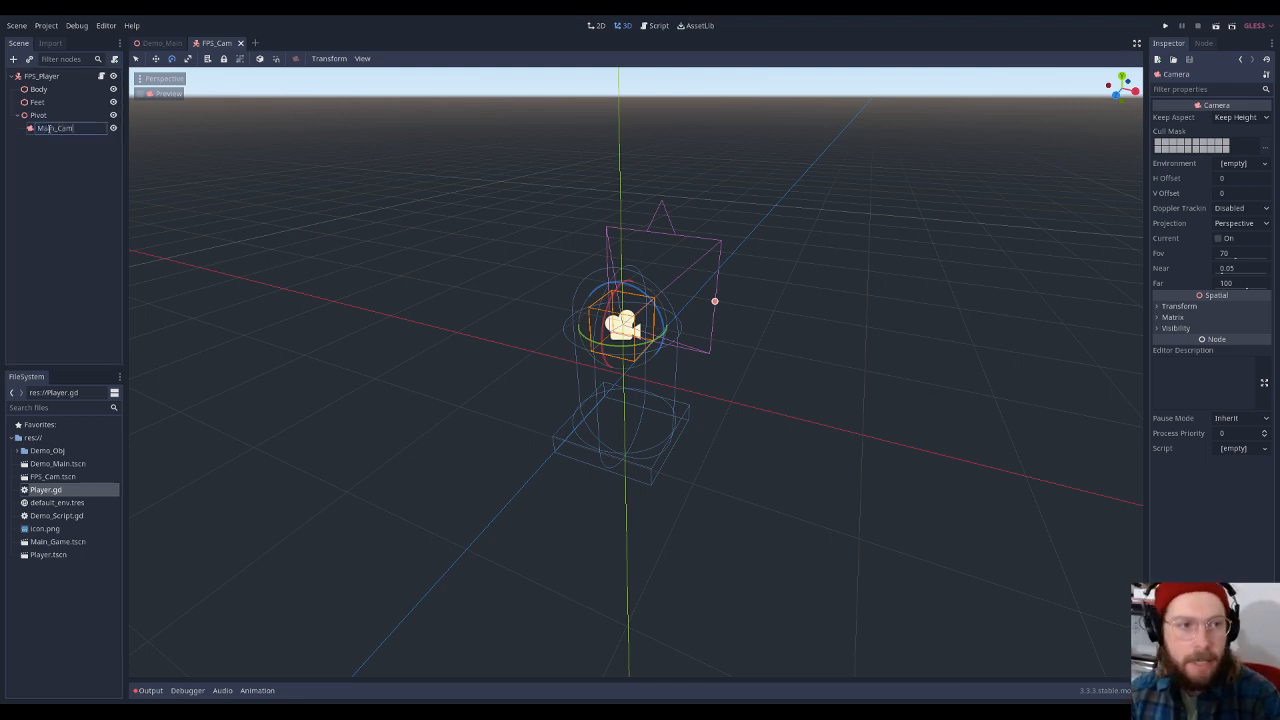
key(Return)
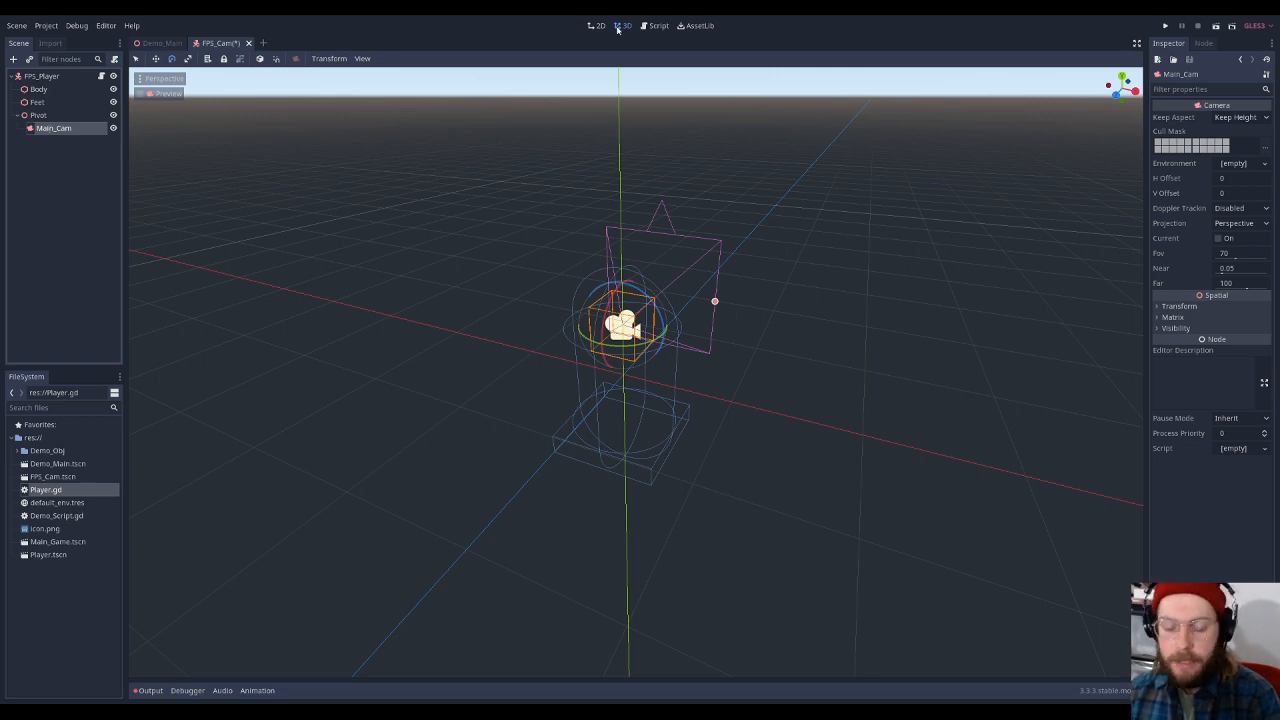
key(ctrl+s)
Return to Player.gd and review the $Pivot/Main_Cam reference and the slope(slides) call
click(653, 26)
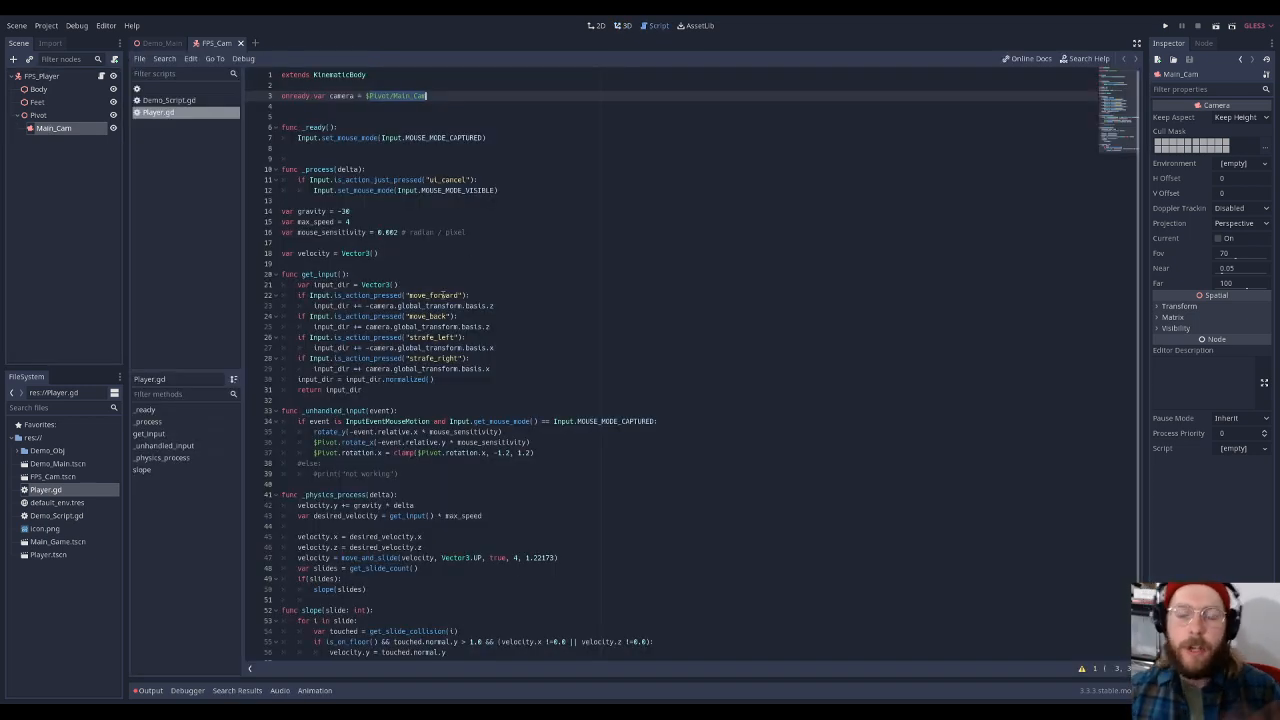
click(459, 257)
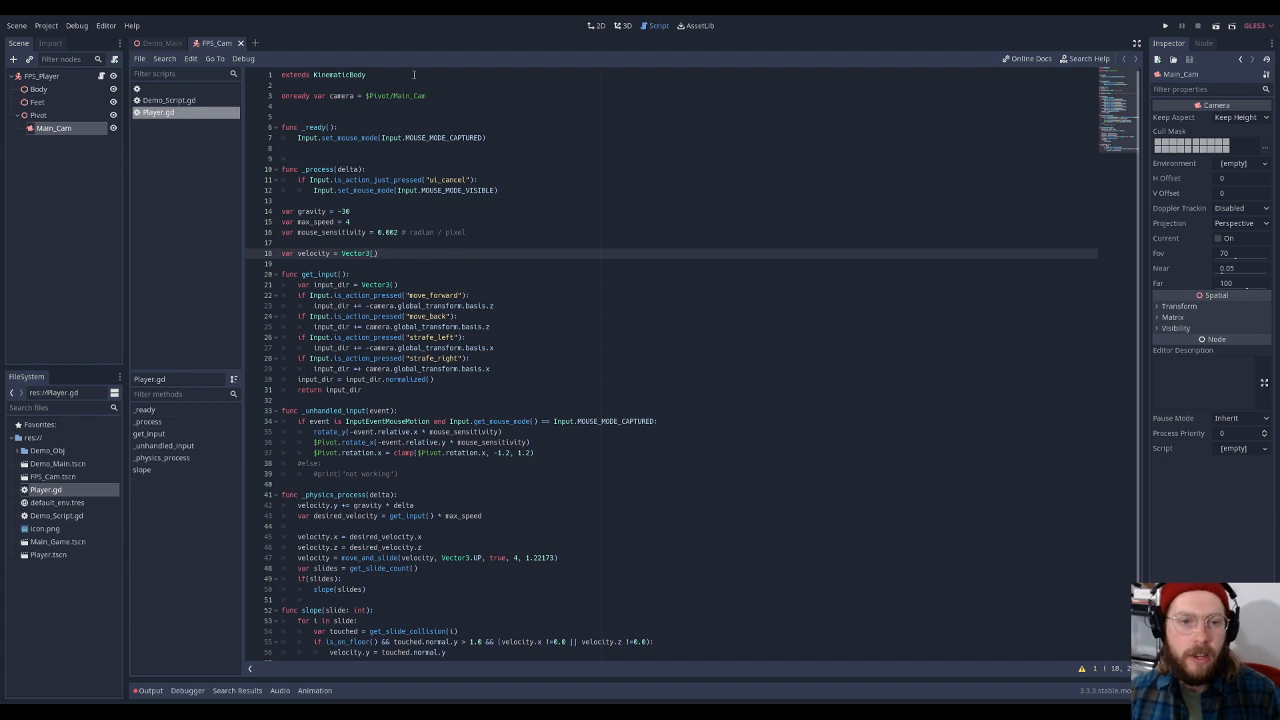
drag(439, 96, 364, 96)
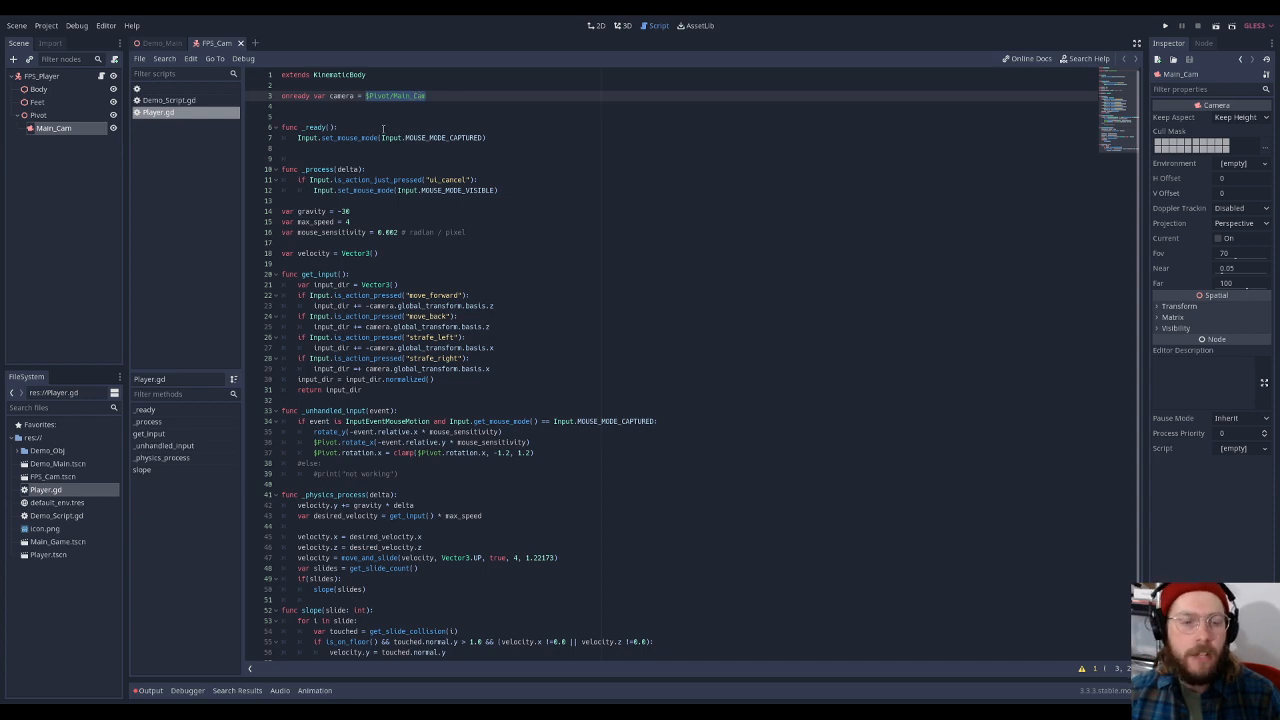
scroll(444, 466, down, 1)
click(431, 582)
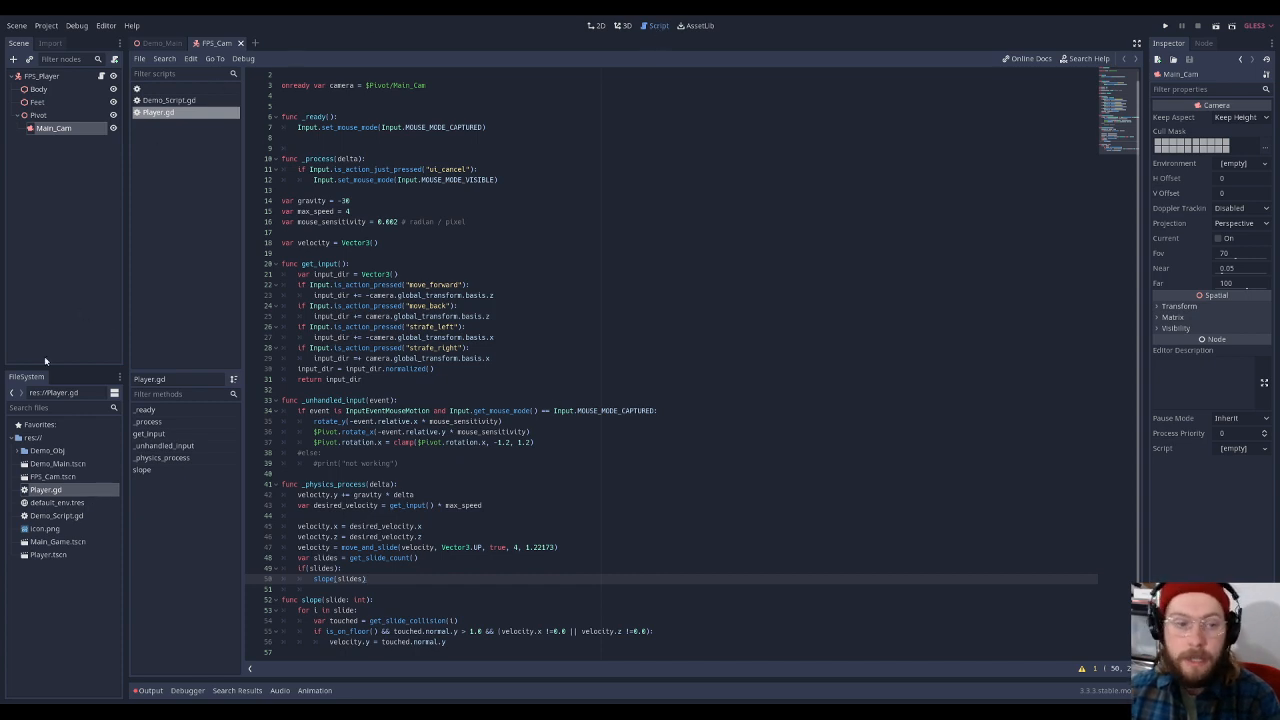
Assign Player.gd to the FPS_Player node, open the attached script and select FPS_Player
drag(46, 490, 42, 80)
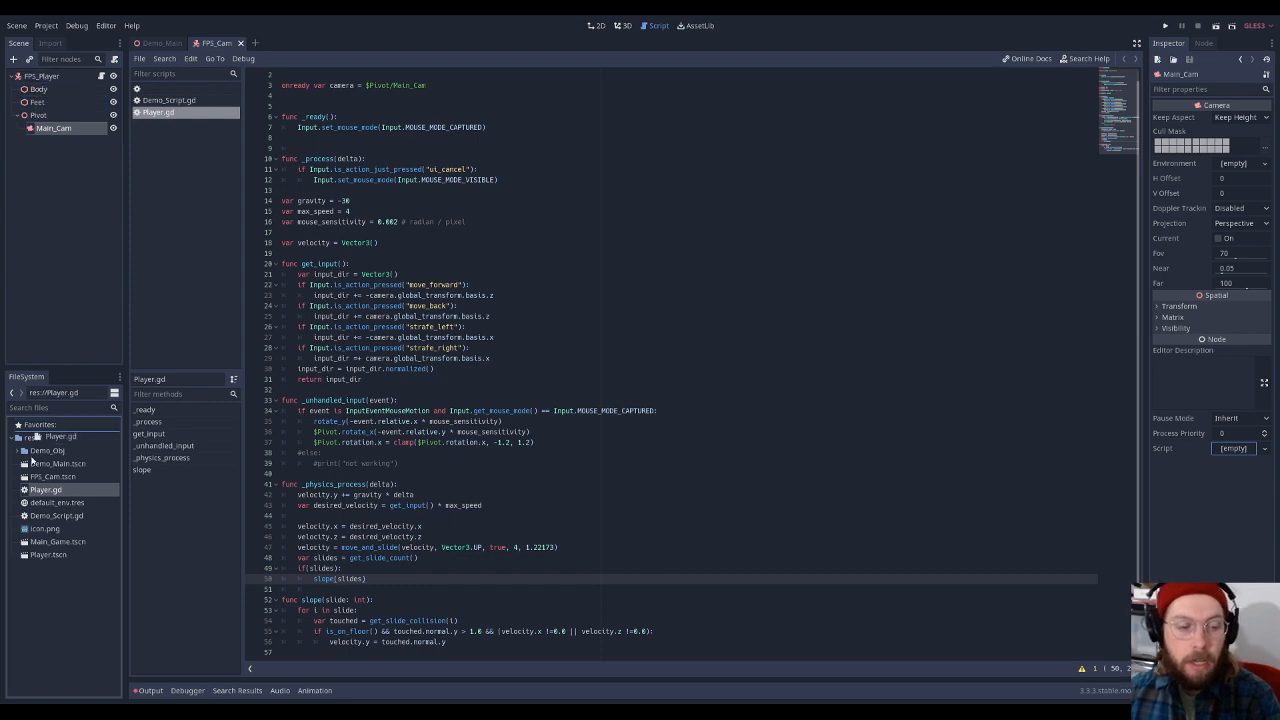
click(101, 76)
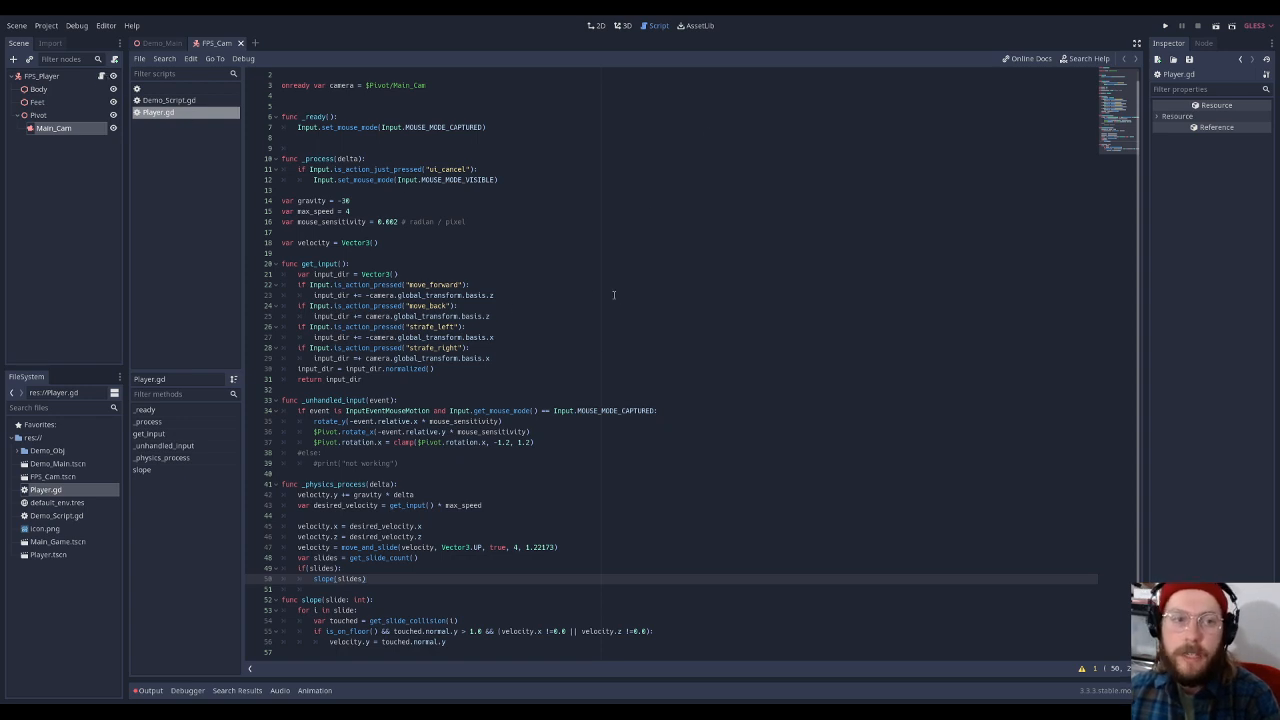
click(60, 76)
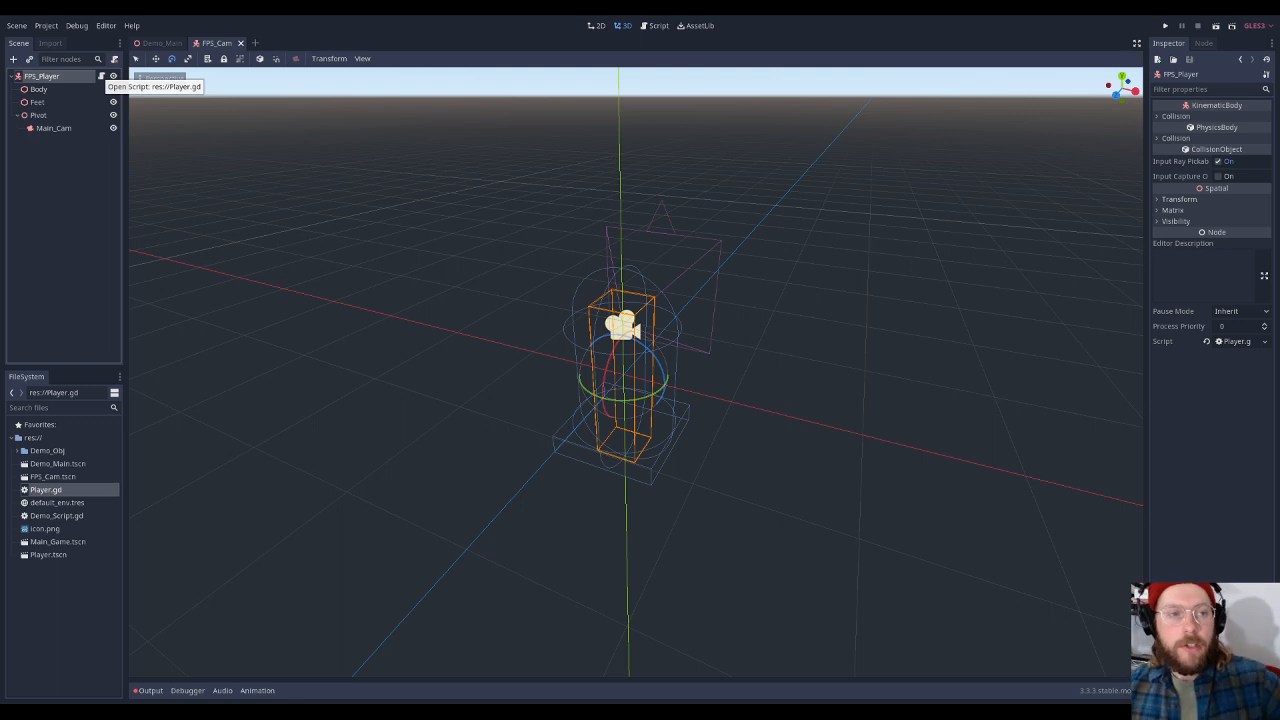
Open the Demo_Main.tscn scene from the project files
click(43, 252)
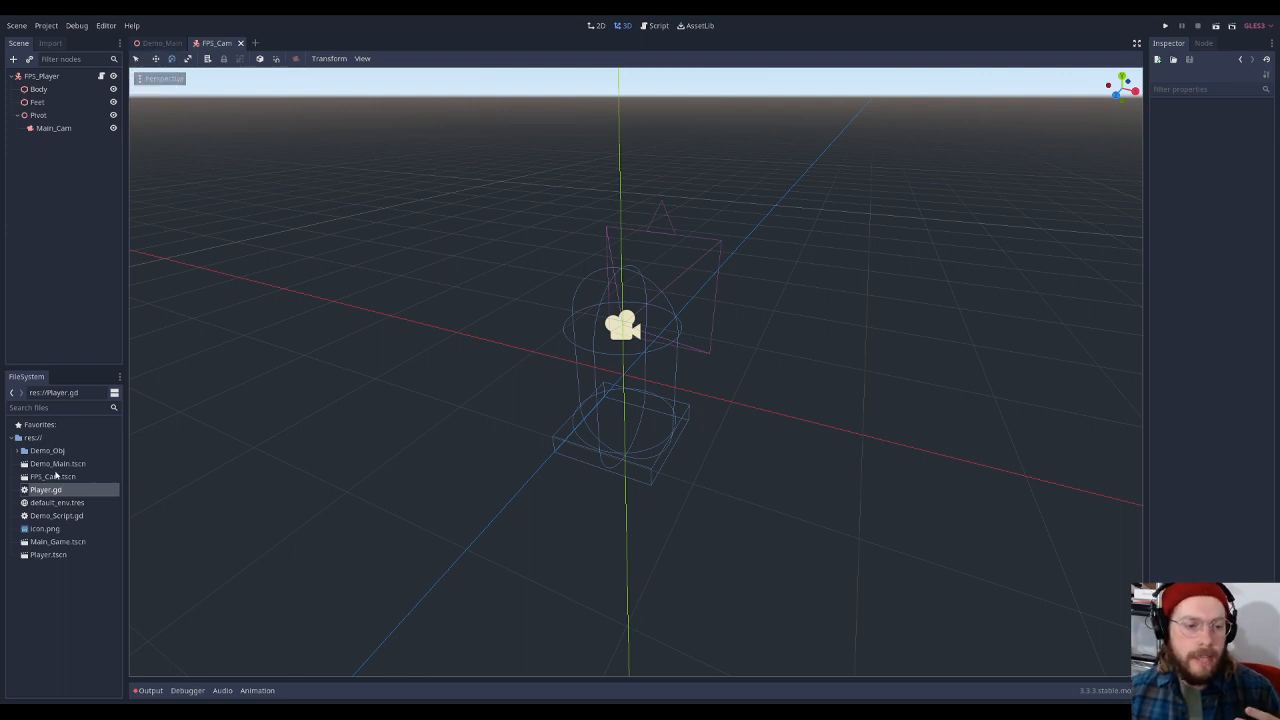
click(55, 464)
double_click(55, 464)
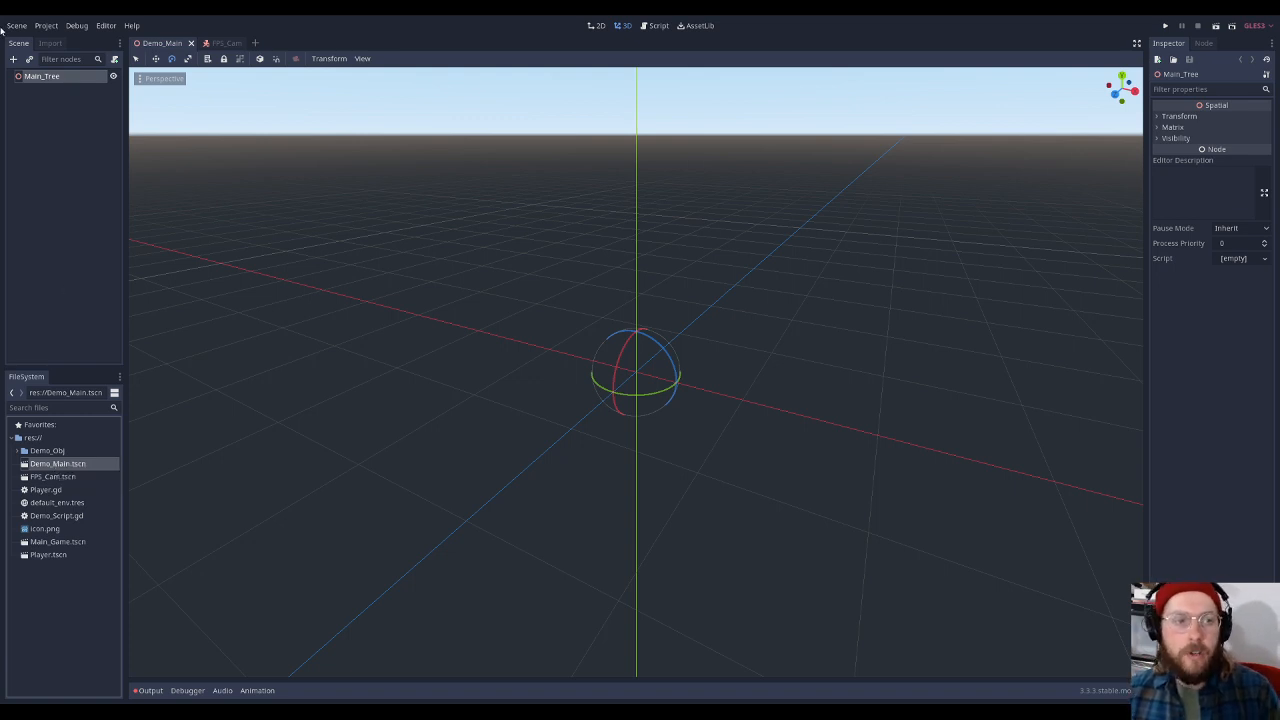
click(15, 60)
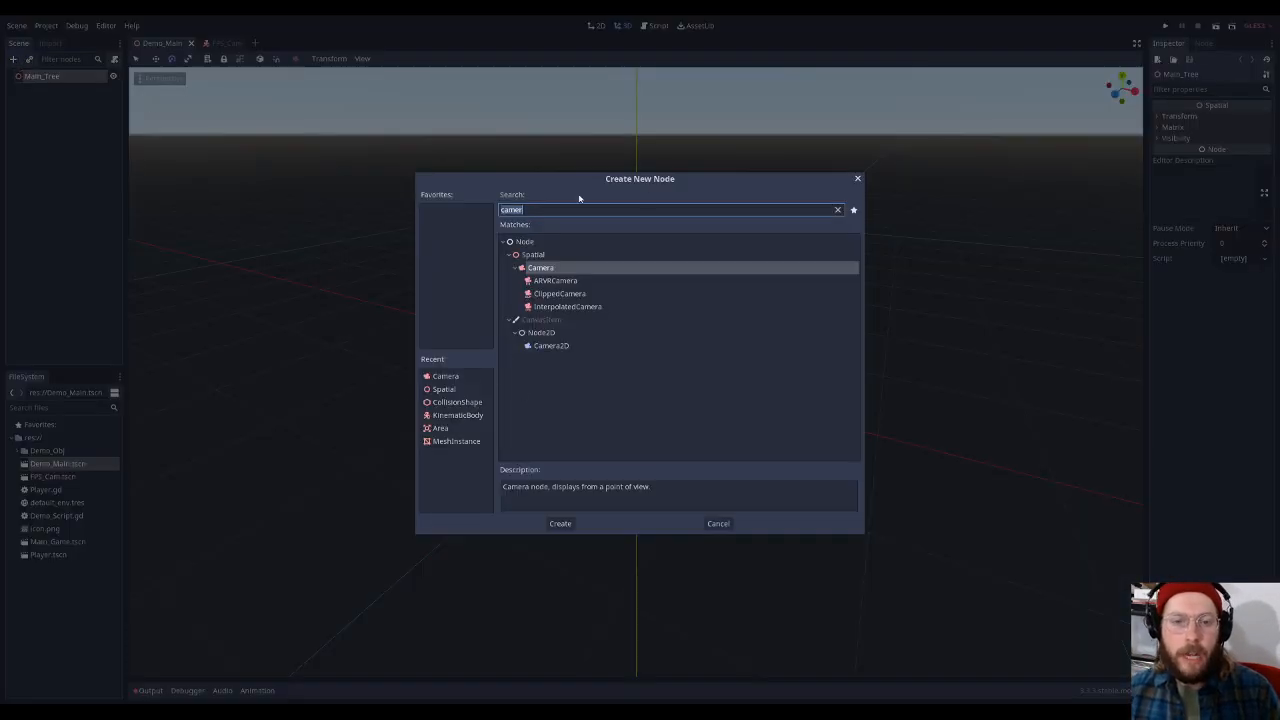
click(857, 181)
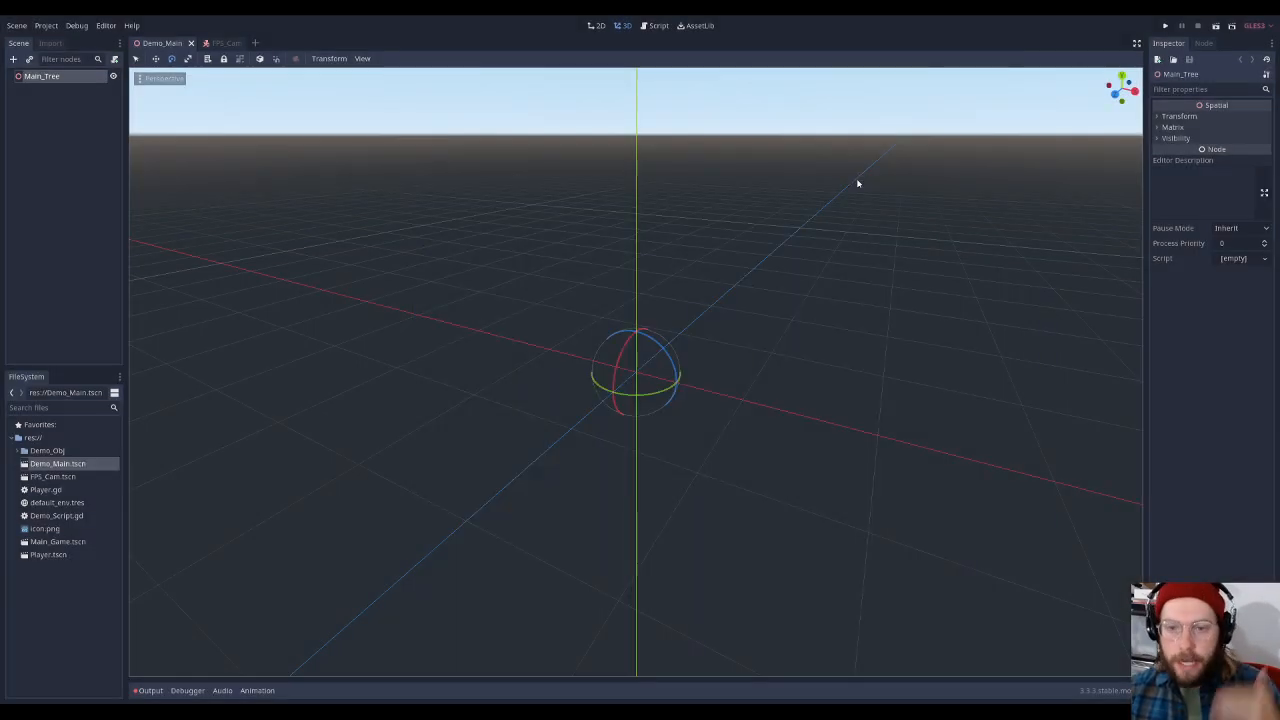
click(222, 43)
click(161, 44)
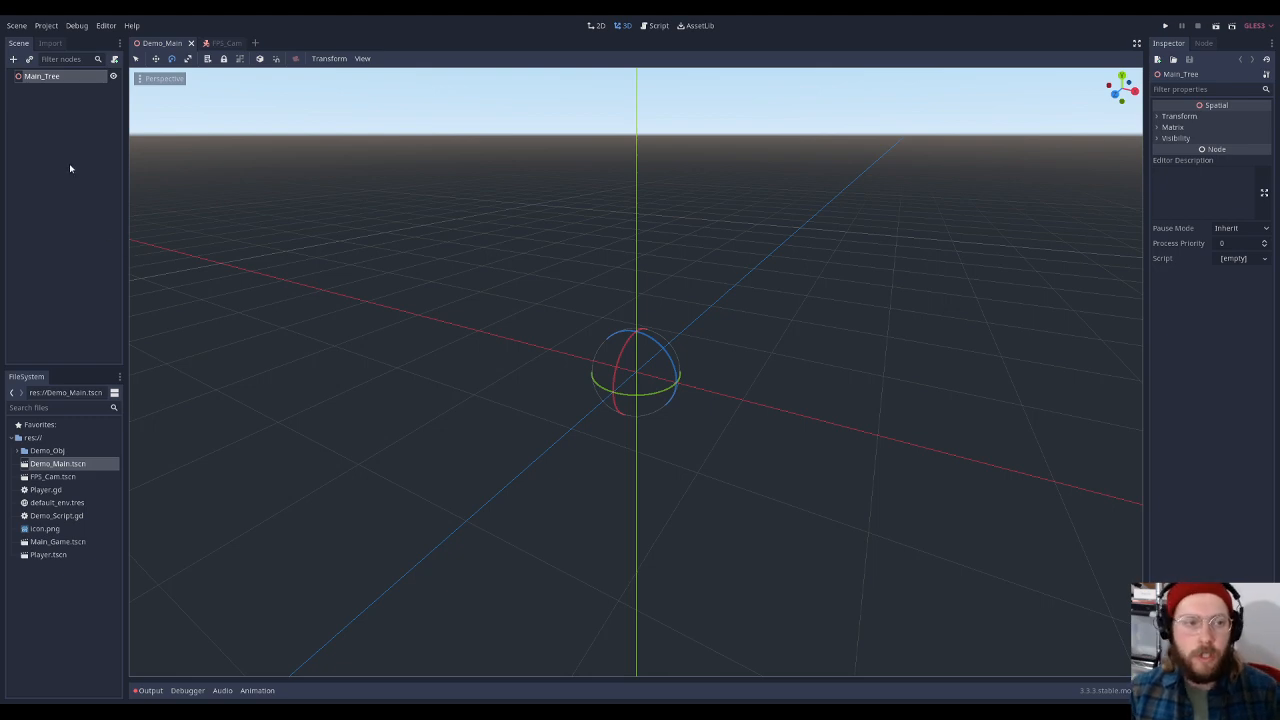
click(14, 60)
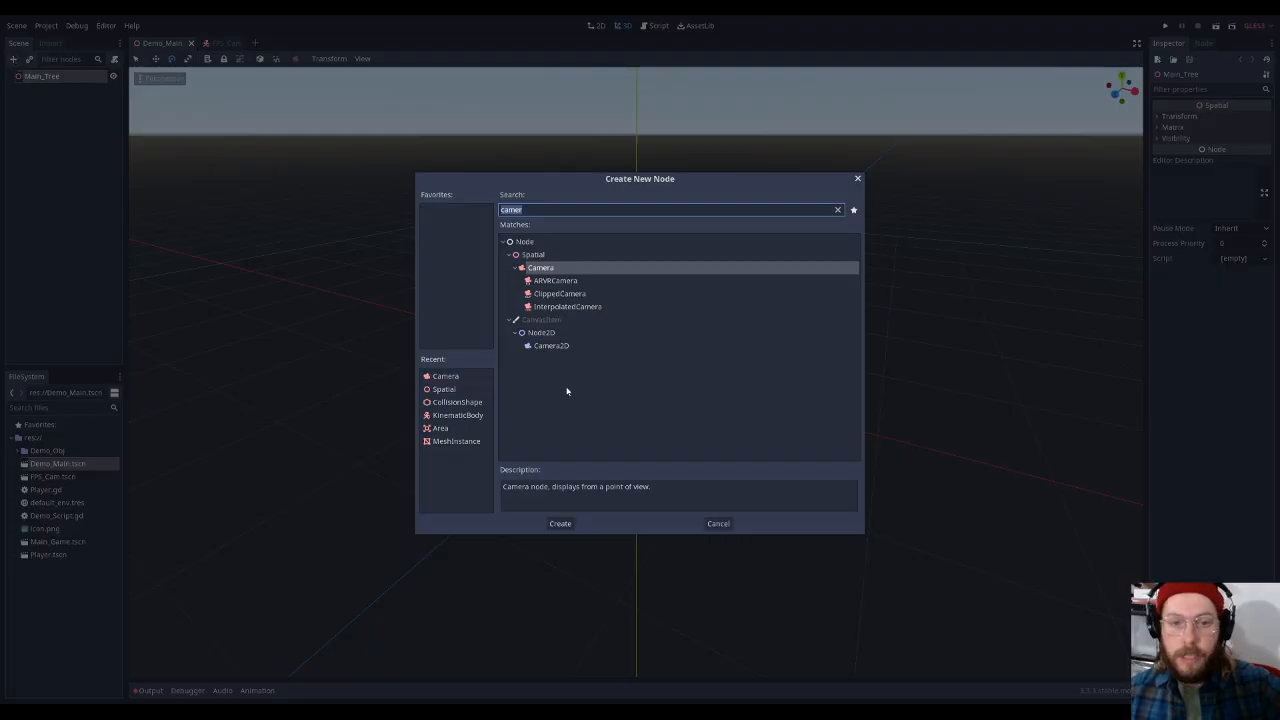
click(718, 523)
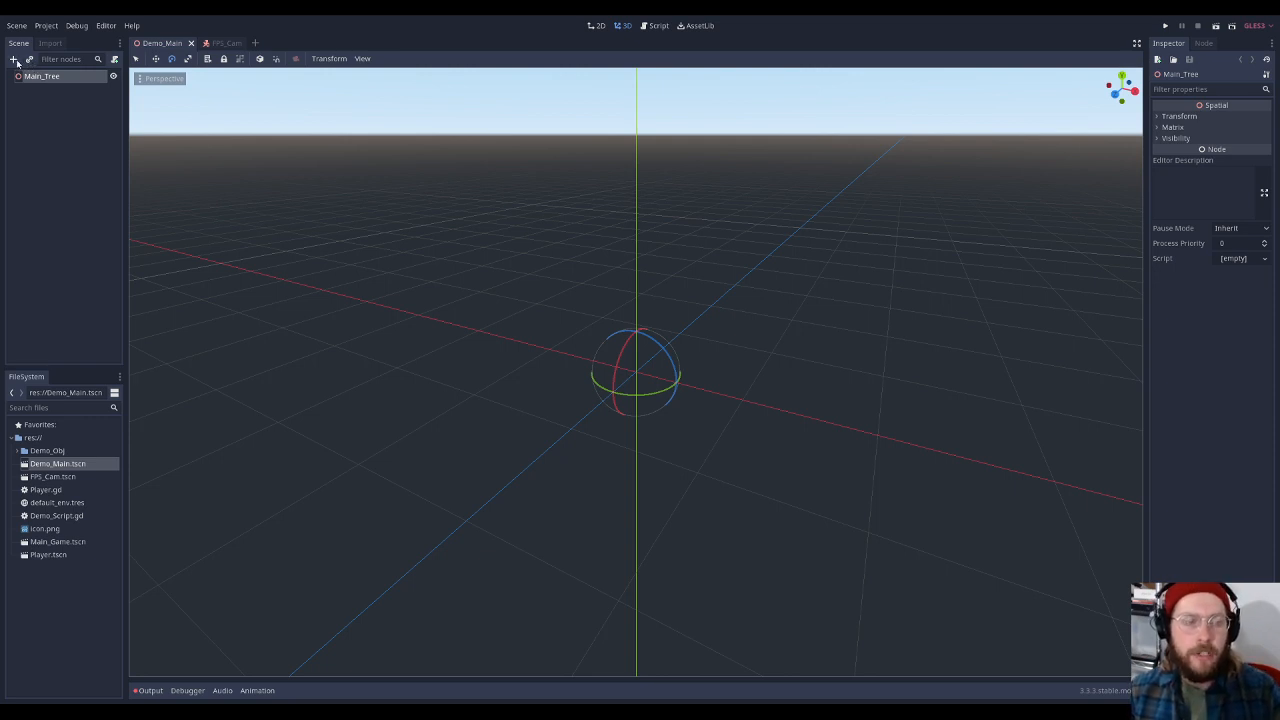
Instance the FPS_Cam.tscn scene as a child of Main_Tree in Demo_Main
click(29, 59)
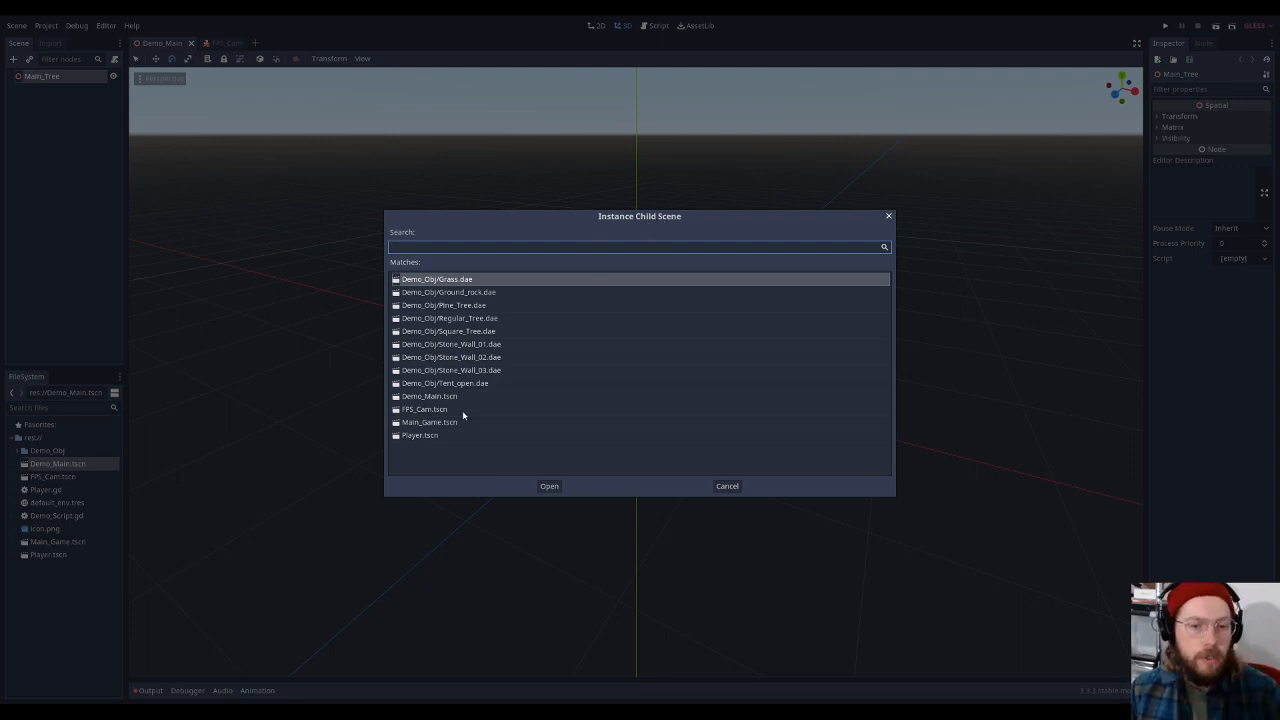
click(411, 413)
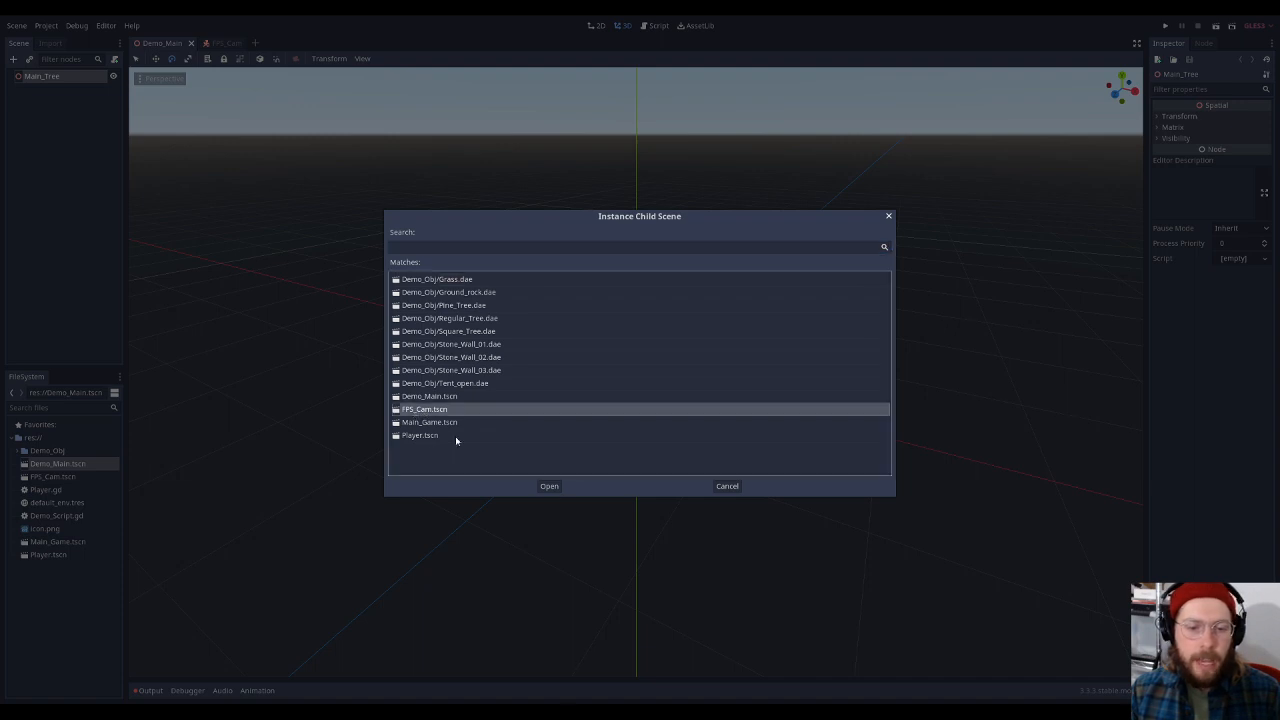
click(549, 486)
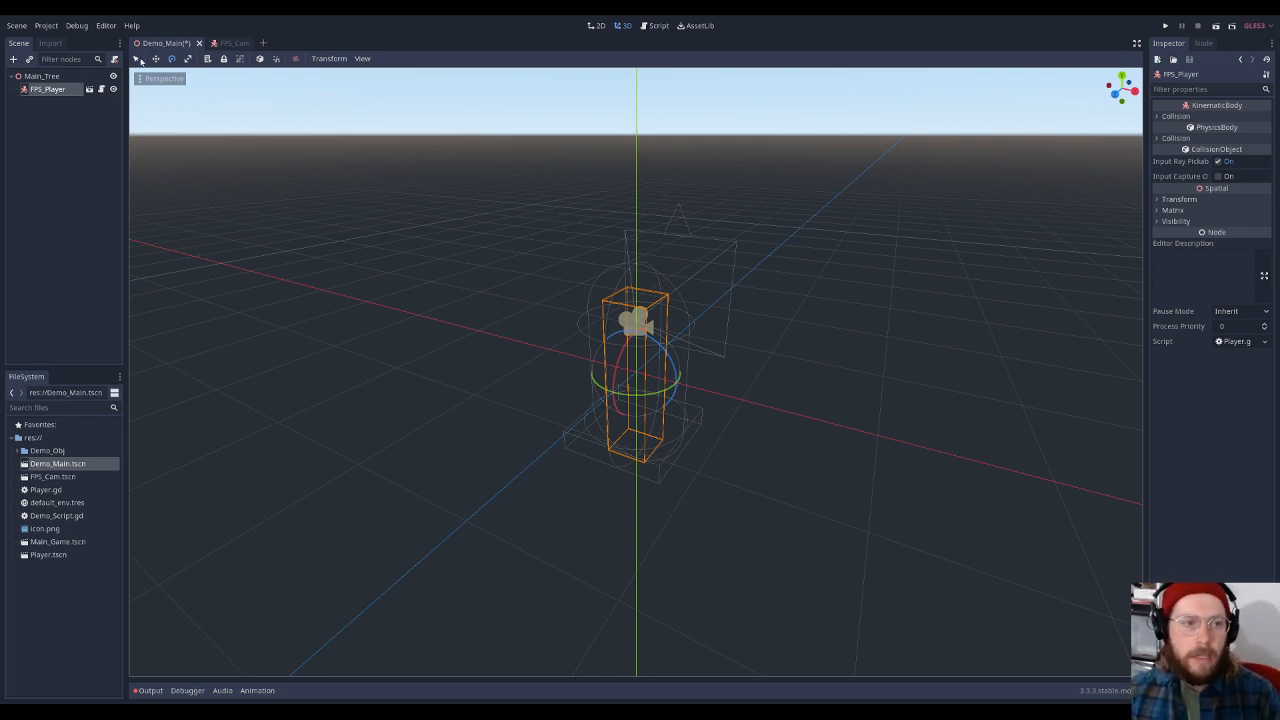
Raise the FPS_Player instance along the vertical axis so its body stands above the ground grid in Demo_Main
key(q)
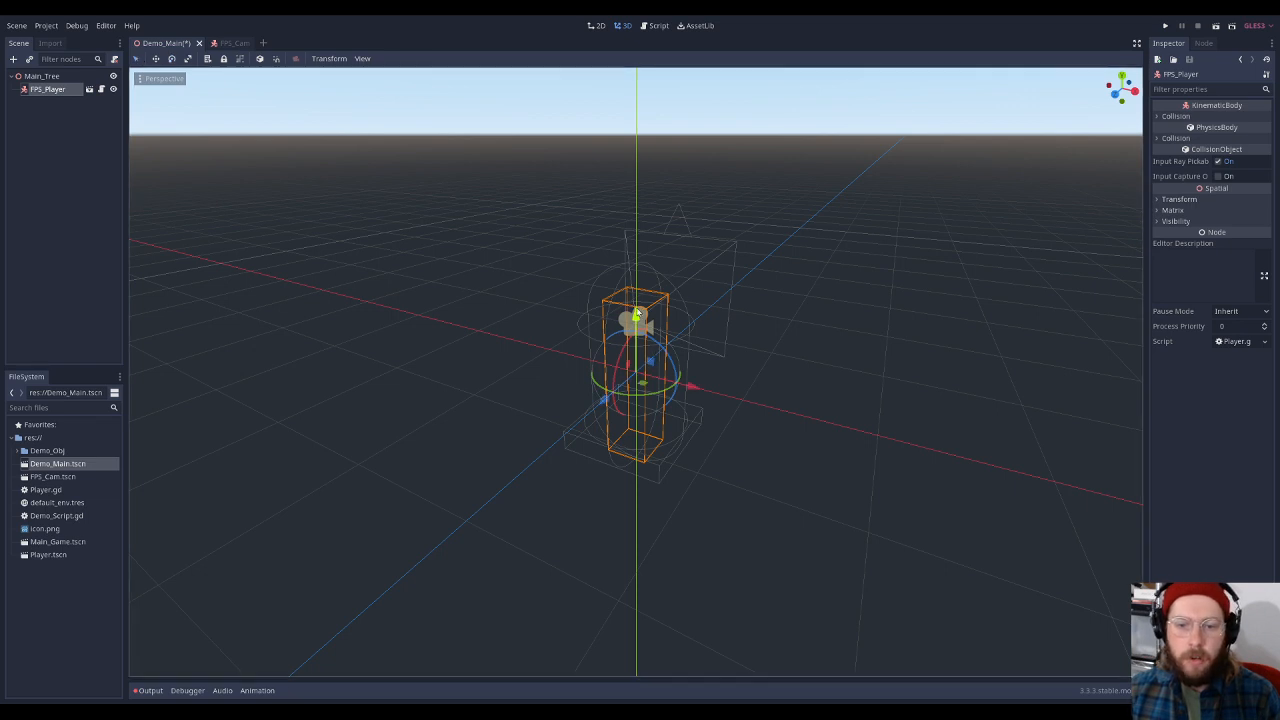
drag(637, 315, 637, 212)
scroll(662, 254, down, 5)
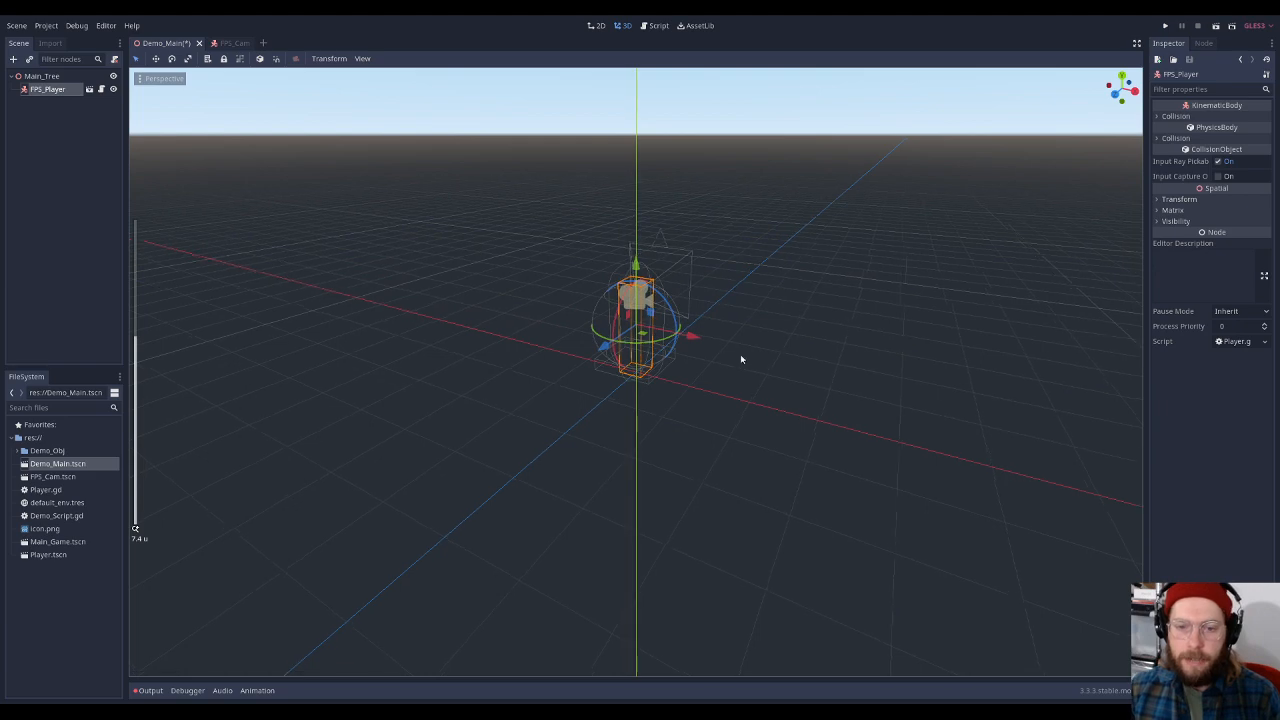
middle_drag(740, 357, 700, 345)
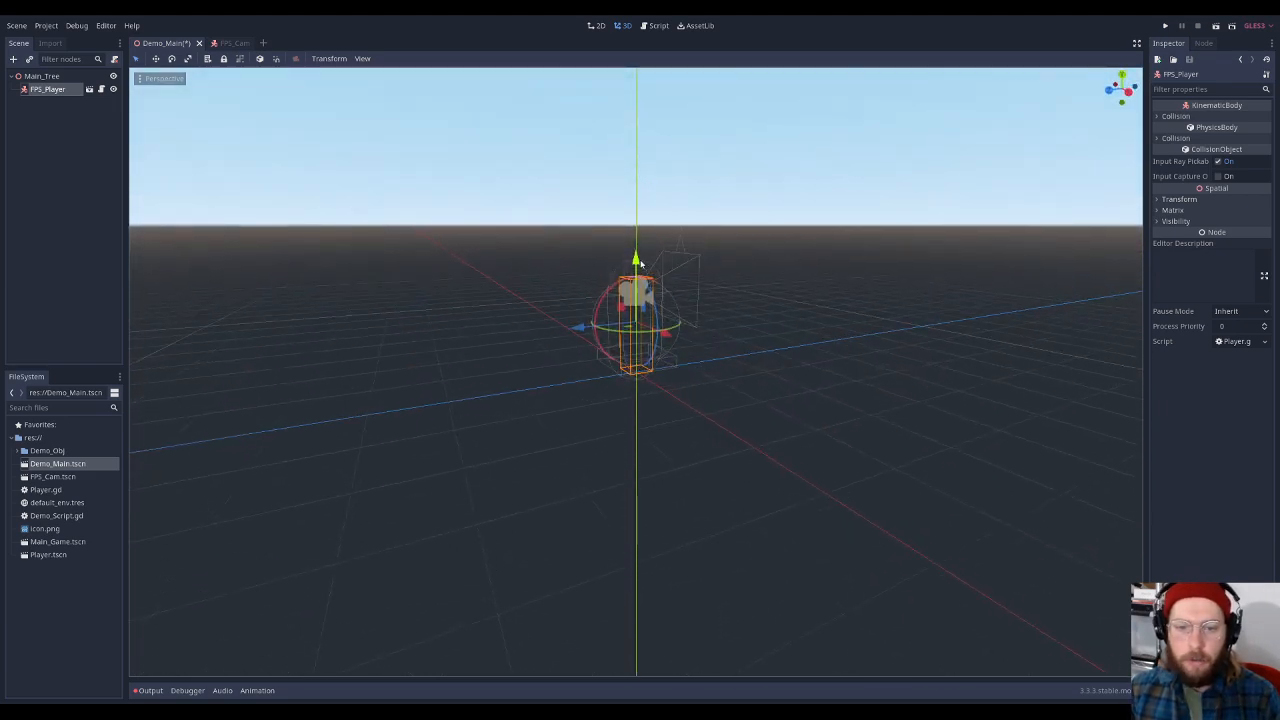
drag(637, 262, 637, 252)
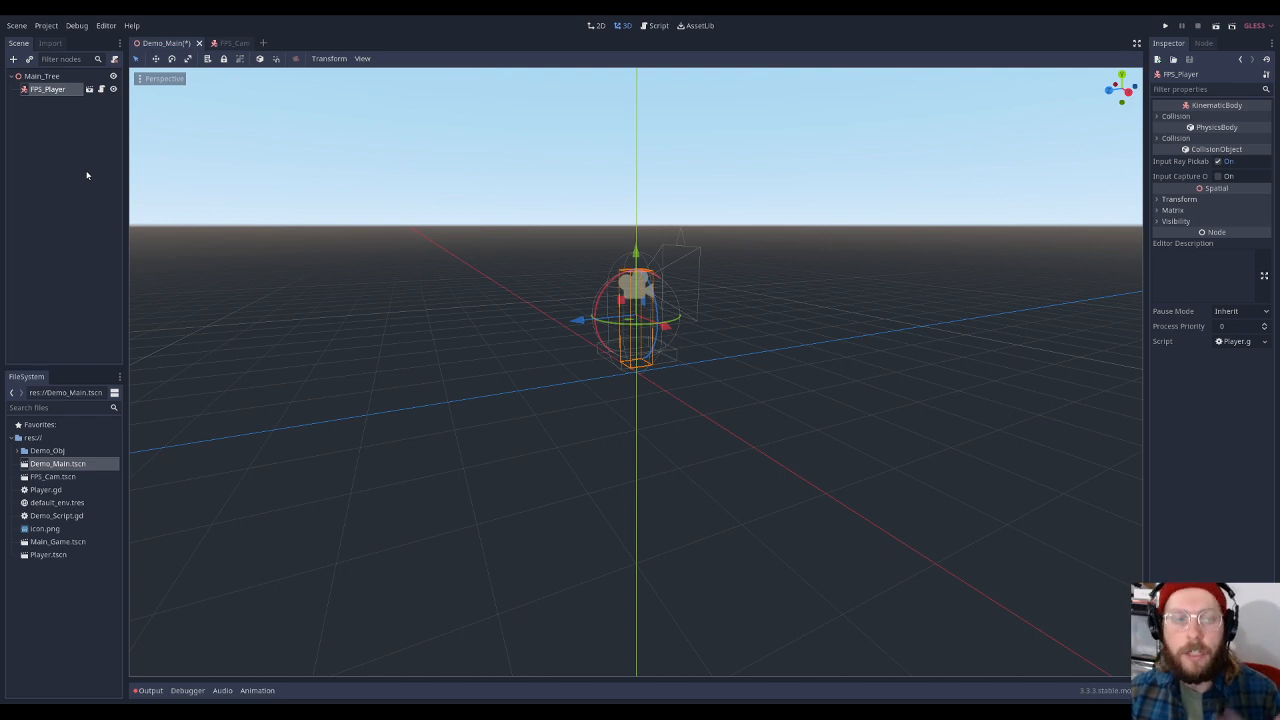
Return to Player.gd and review the move_forward to strafe_right action checks in get_input()
click(655, 25)
drag(310, 285, 471, 285)
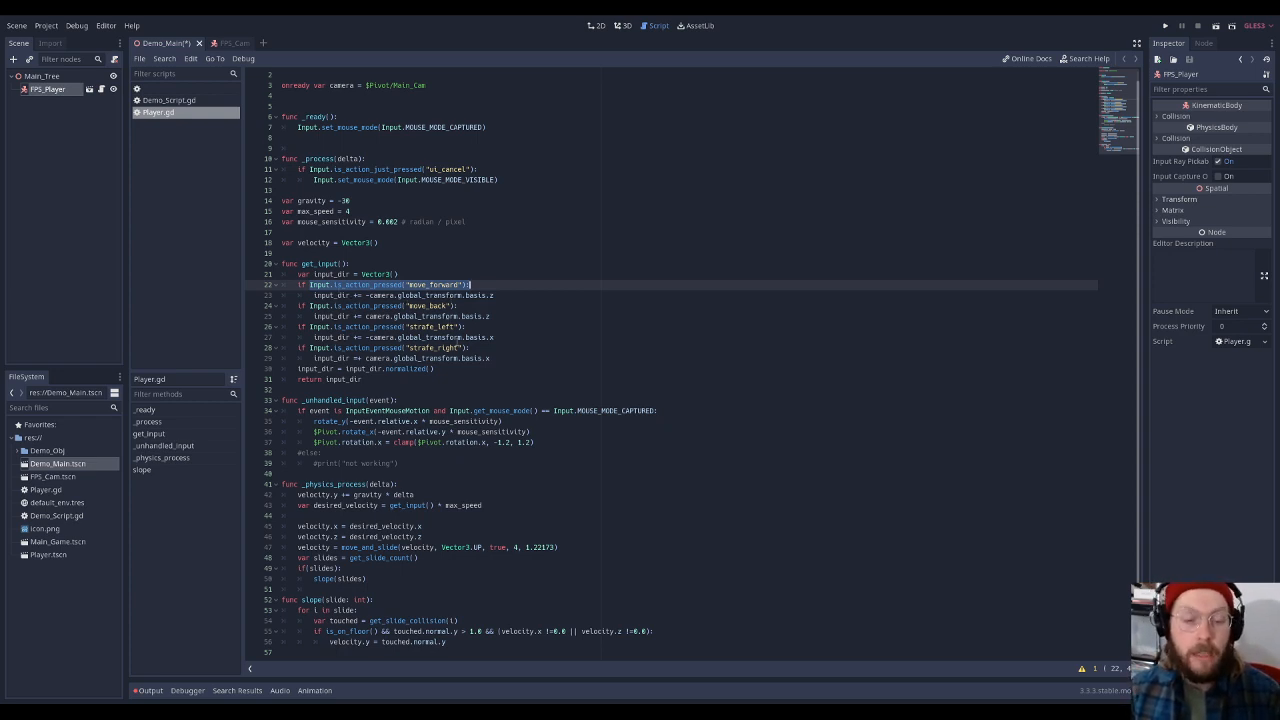
click(471, 348)
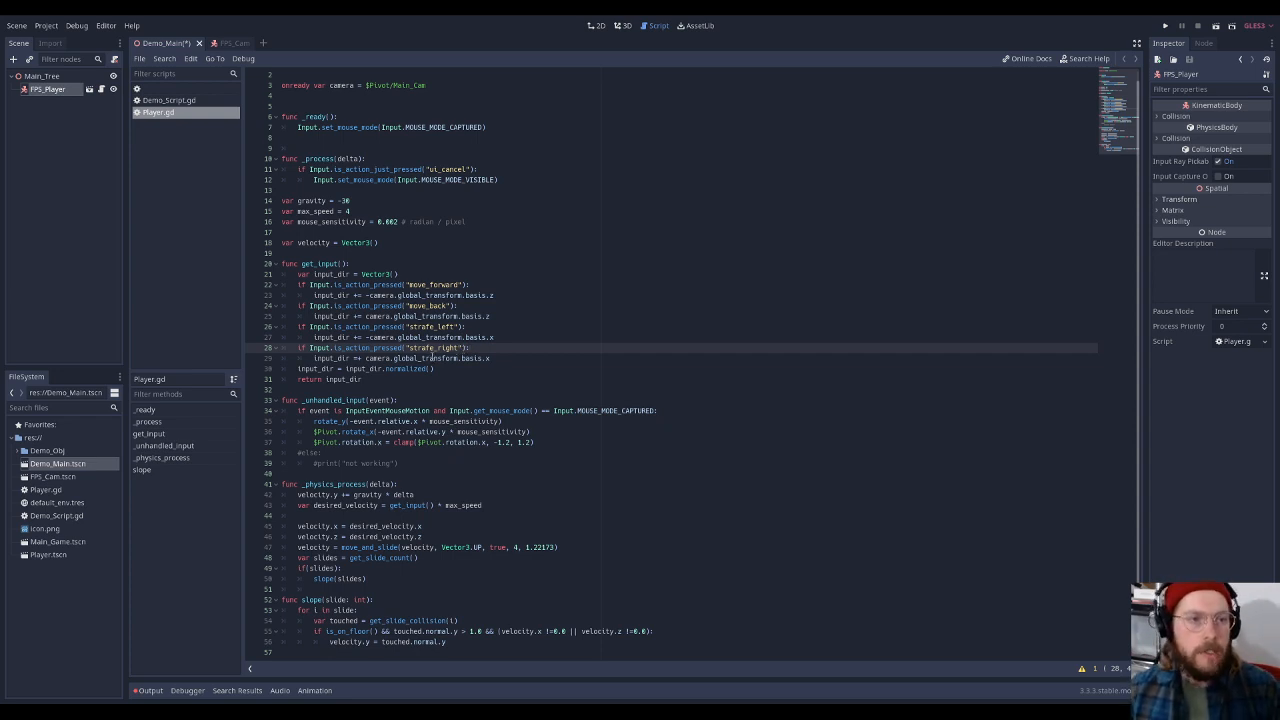
Open the Project Settings and bring up the Input Map
click(47, 26)
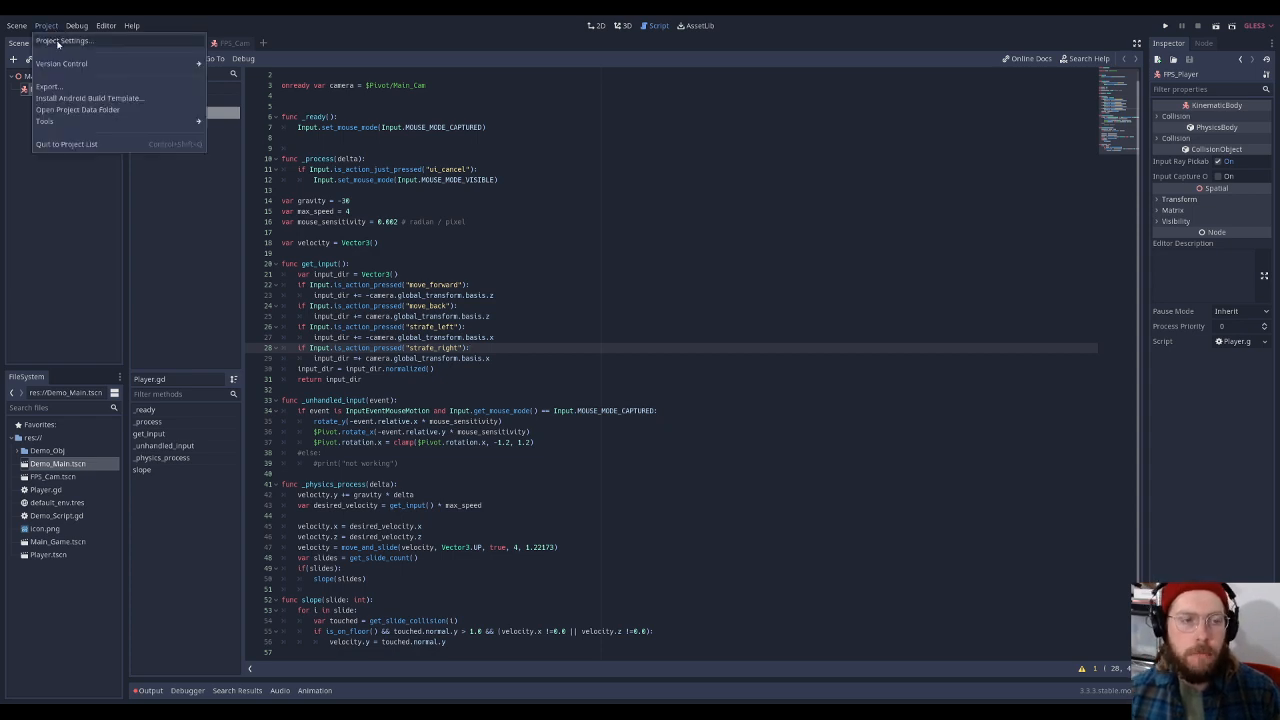
click(58, 41)
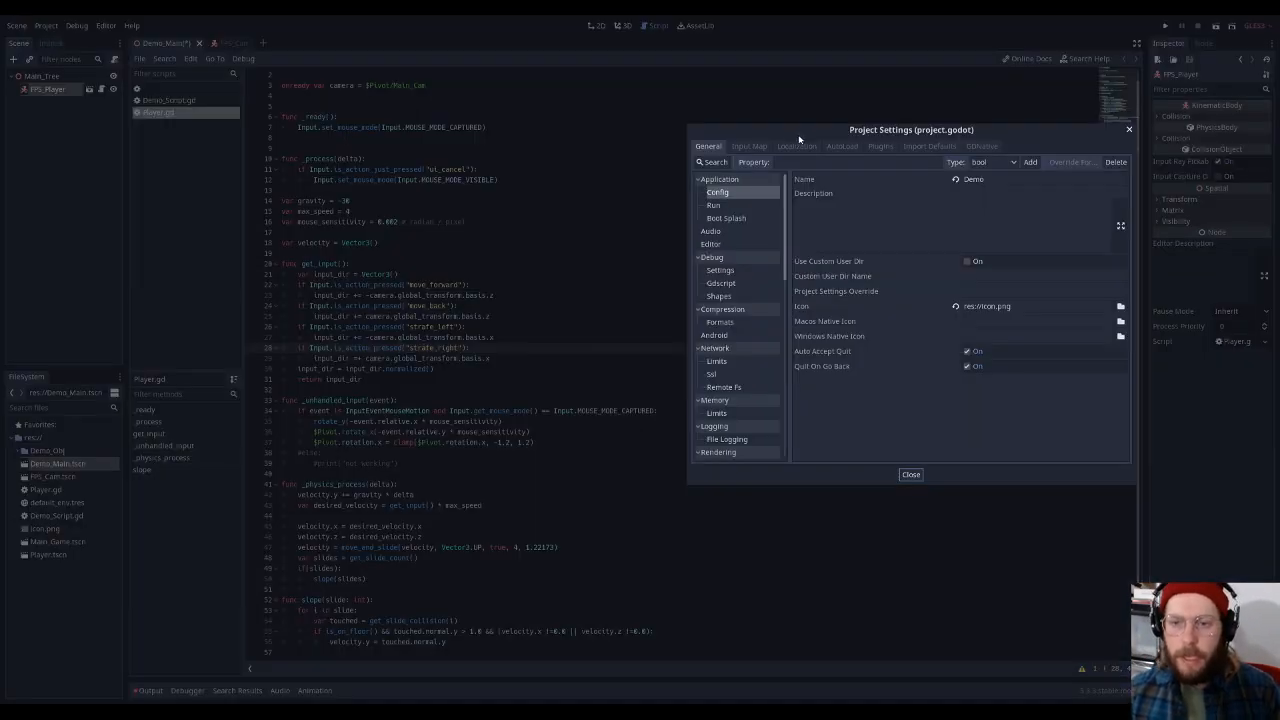
drag(799, 137, 695, 130)
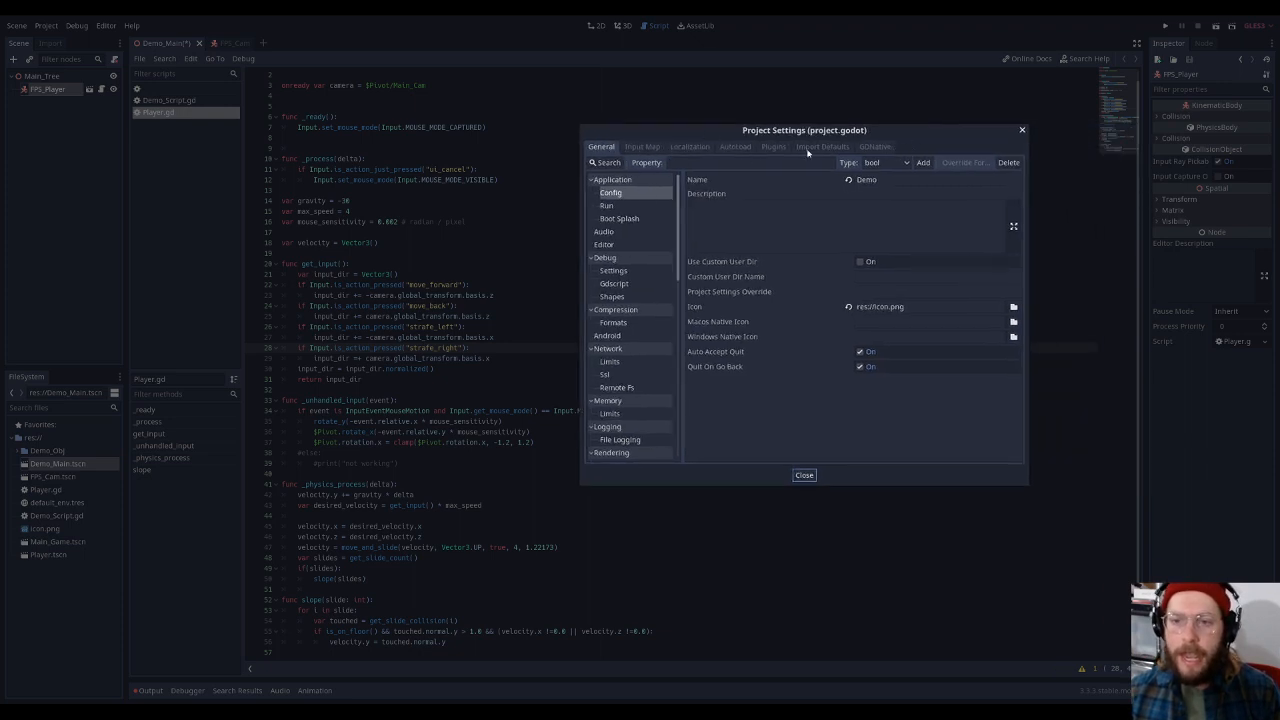
click(642, 147)
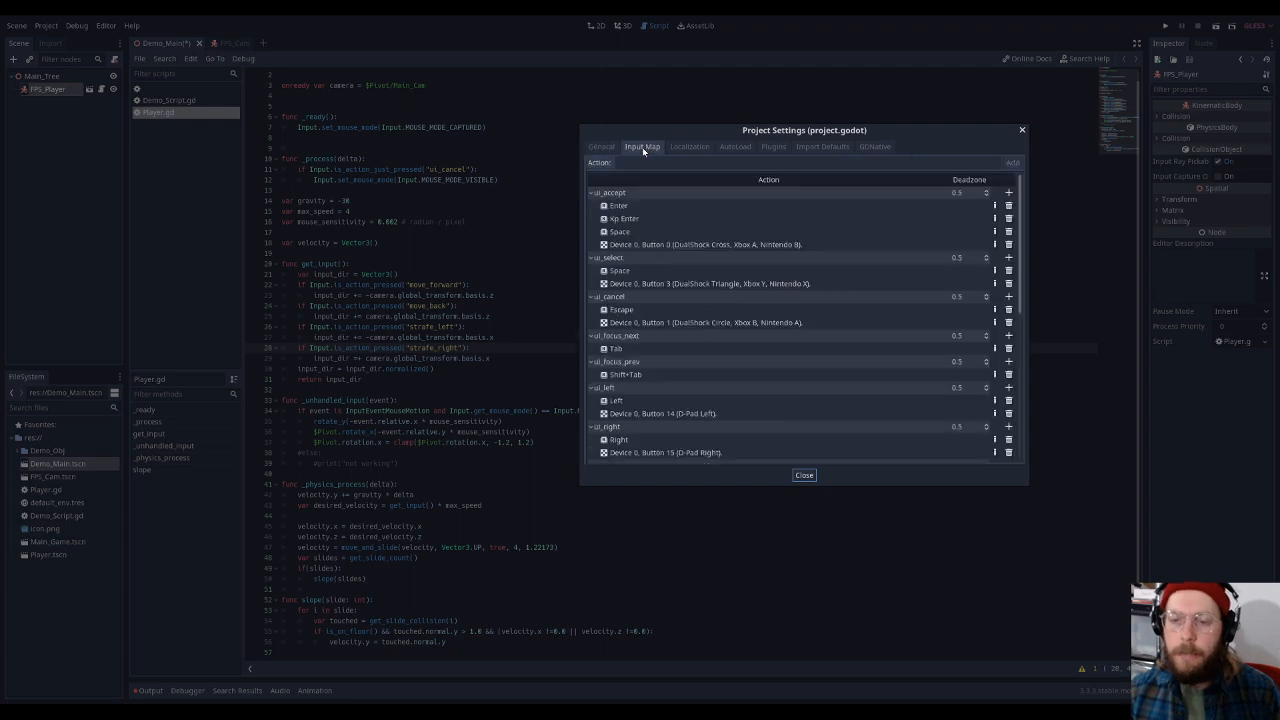
Delete the existing strafe_right, strafe_left, move_back and move_forward actions from the Input Map
scroll(825, 390, down, 10)
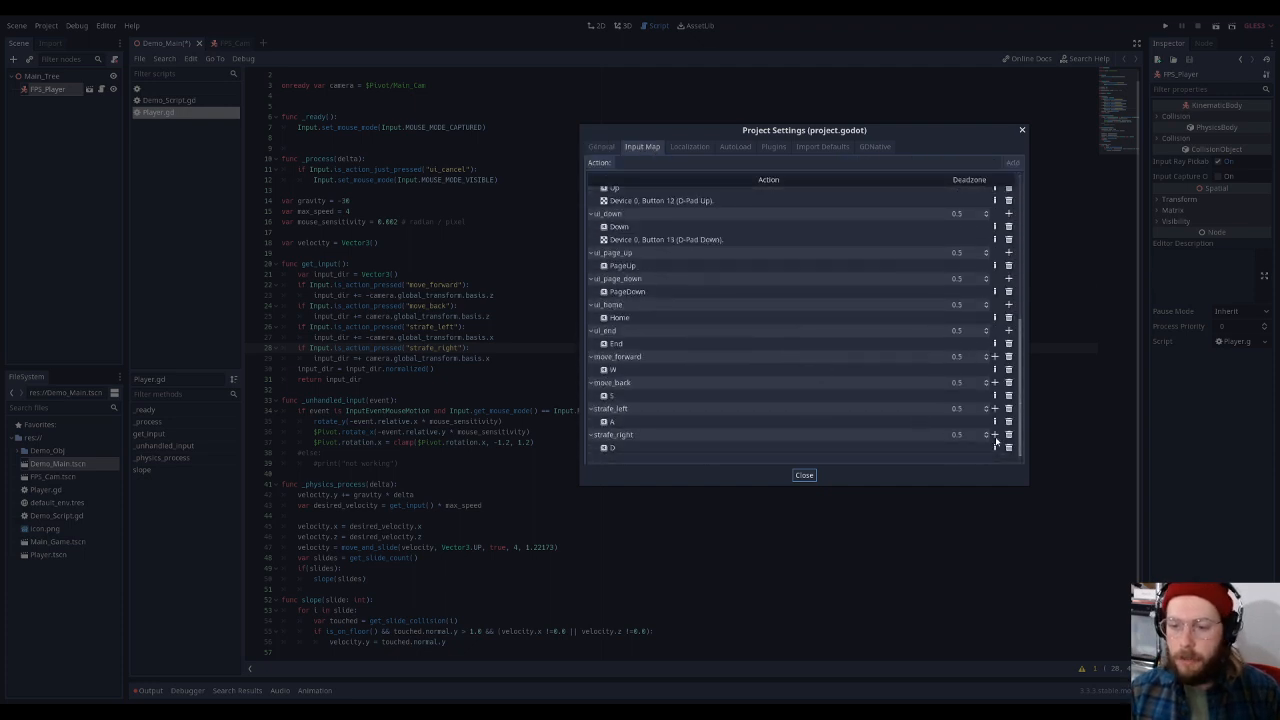
click(1008, 434)
click(1008, 434)
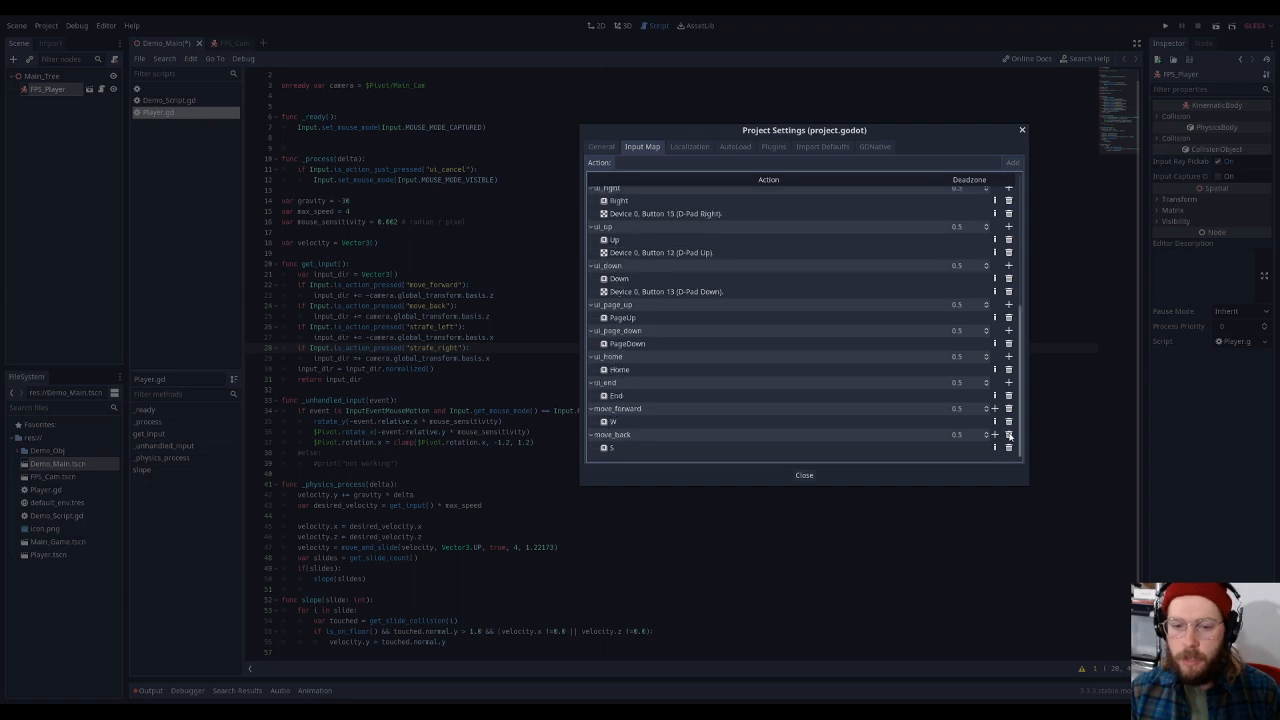
click(1008, 434)
click(1008, 434)
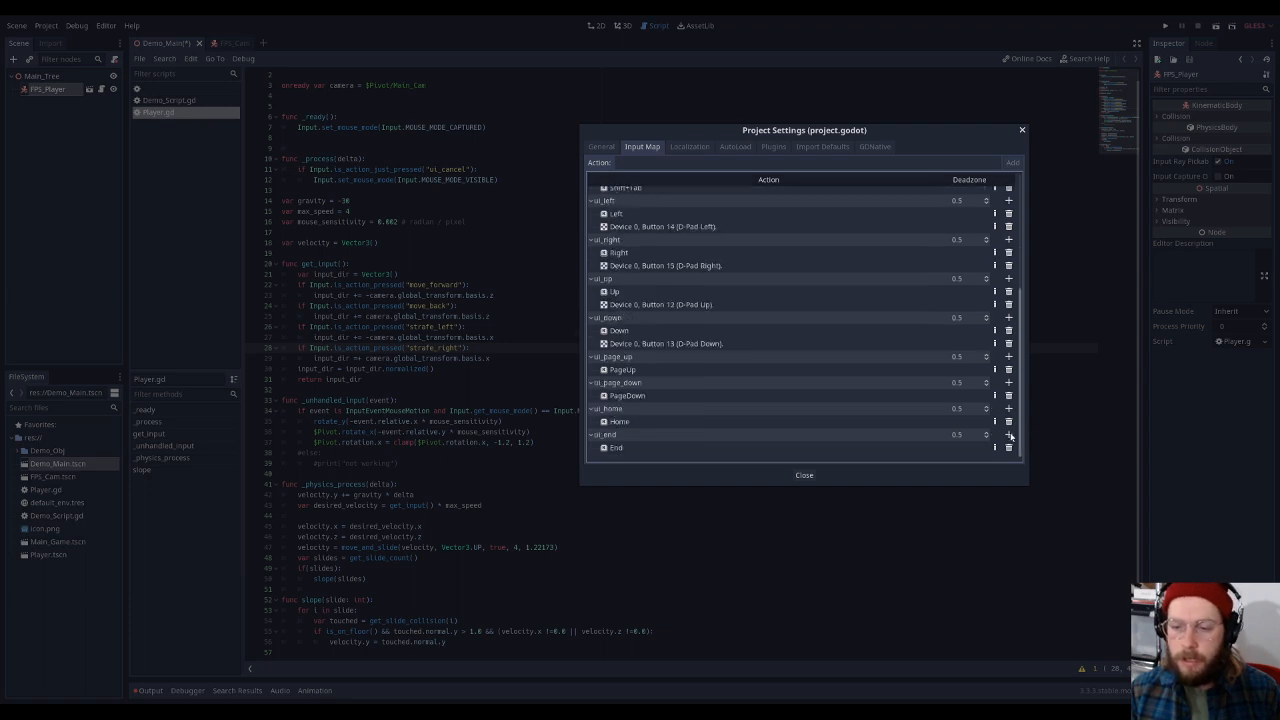
scroll(656, 358, up, 5)
scroll(656, 358, down, 5)
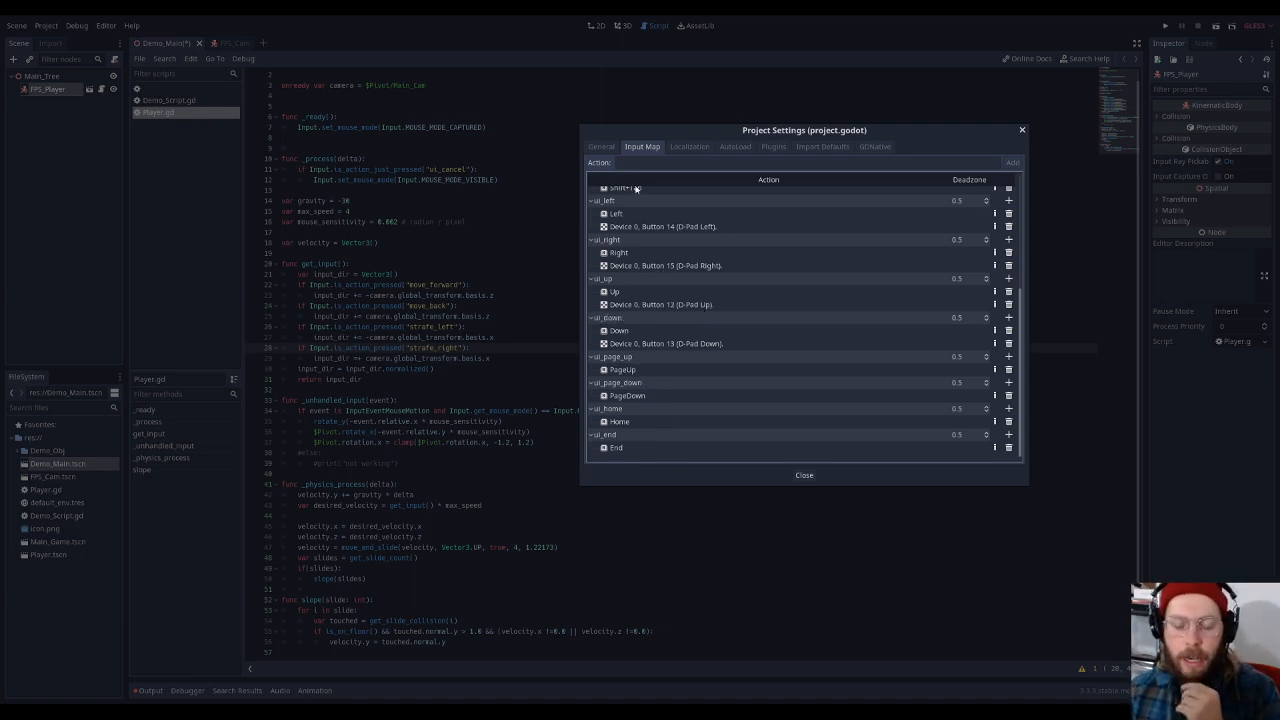
Add a move_forward action to the Input Map and bind it to the W key
click(676, 160)
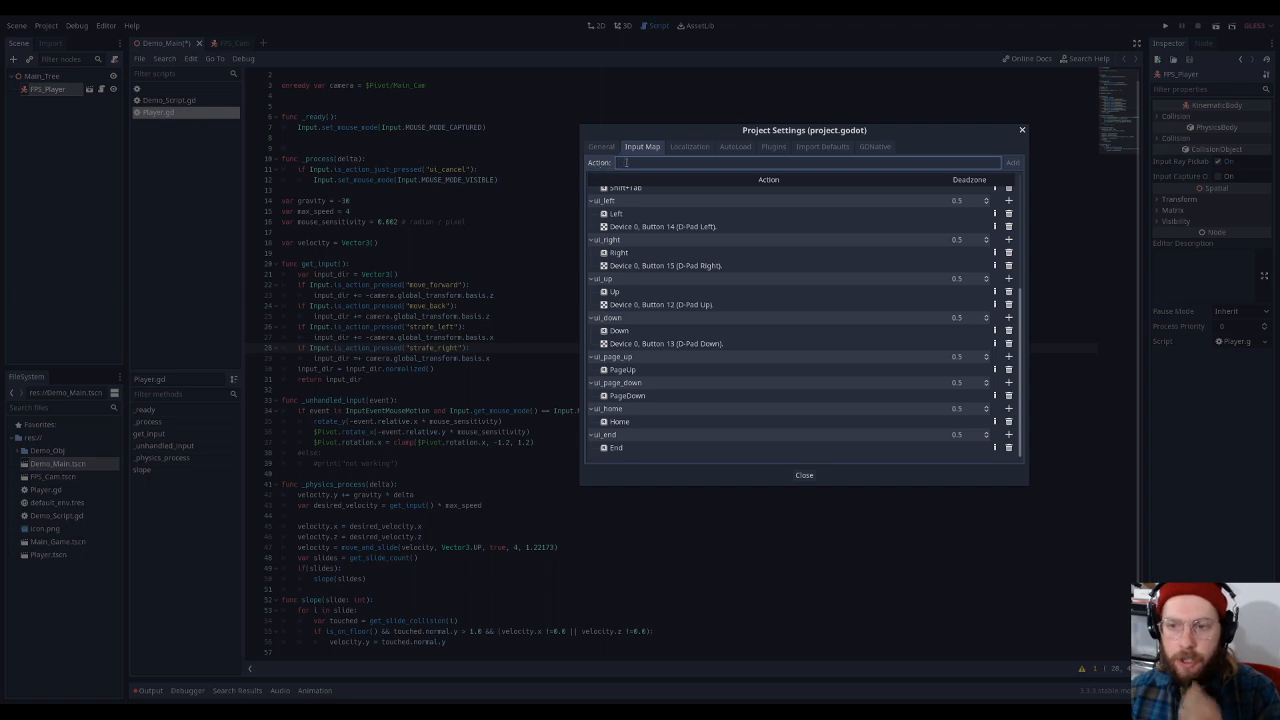
text(move)
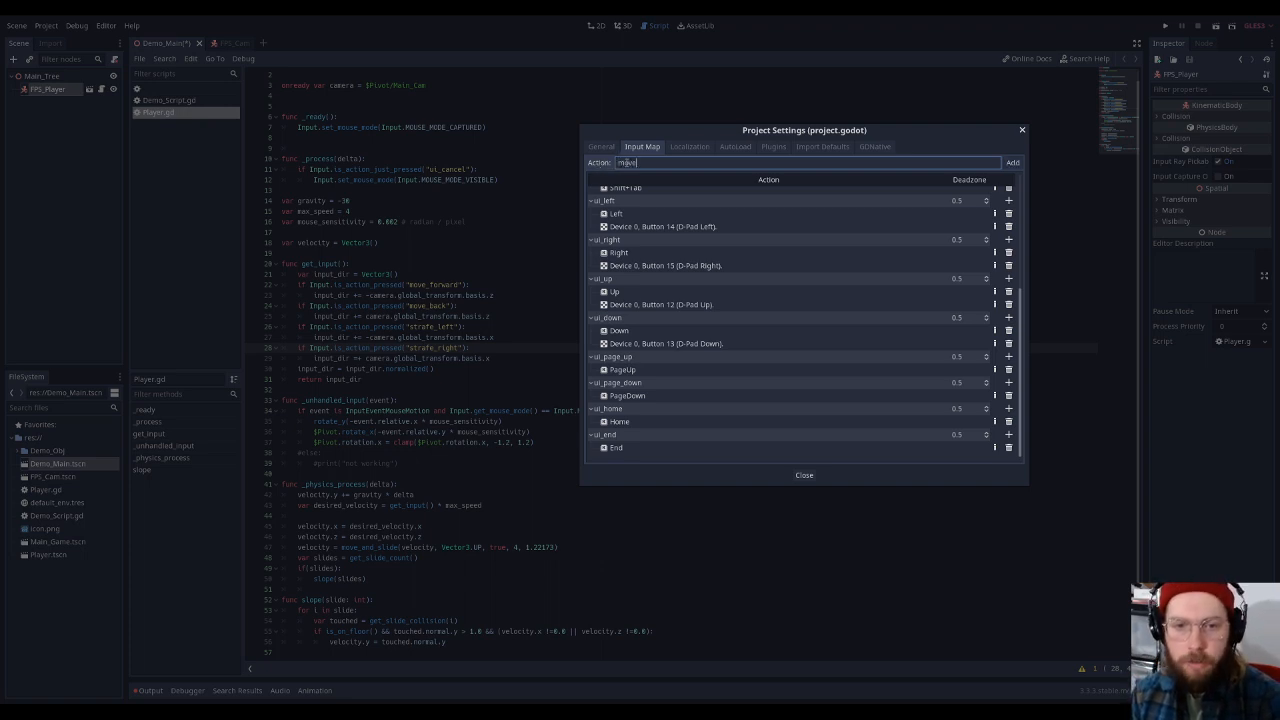
text(_forward)
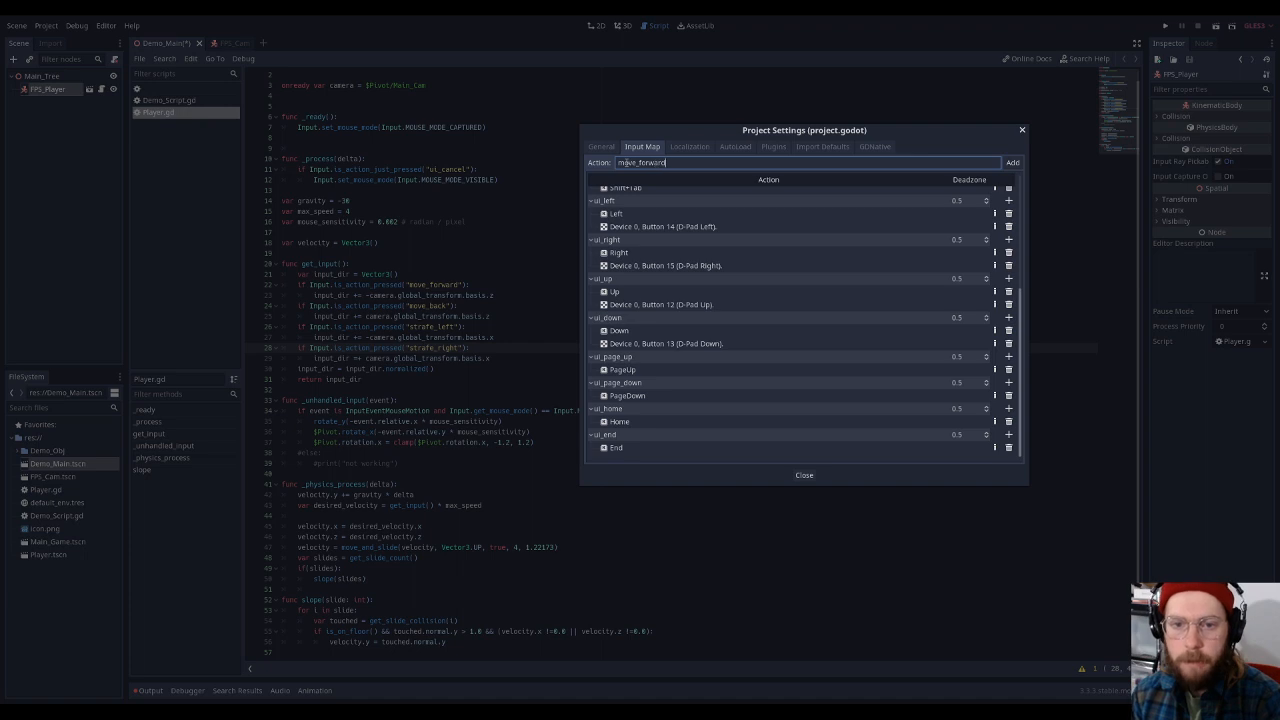
key(Return)
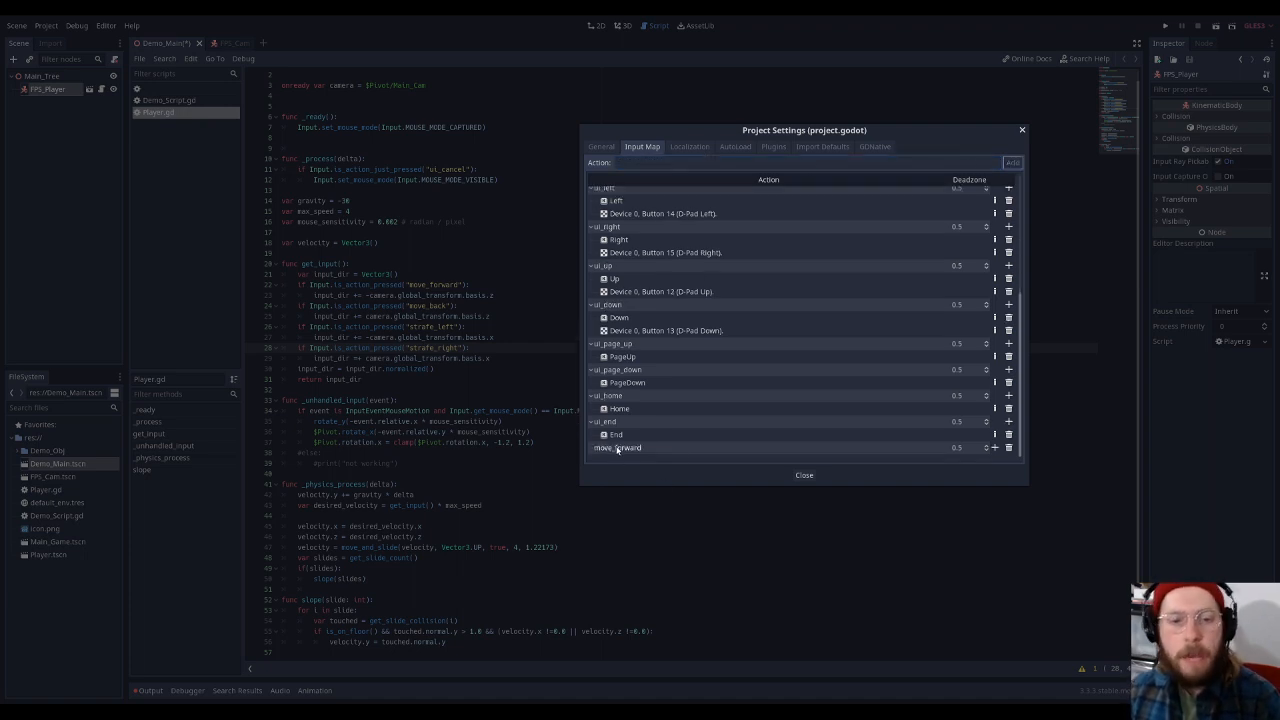
double_click(790, 448)
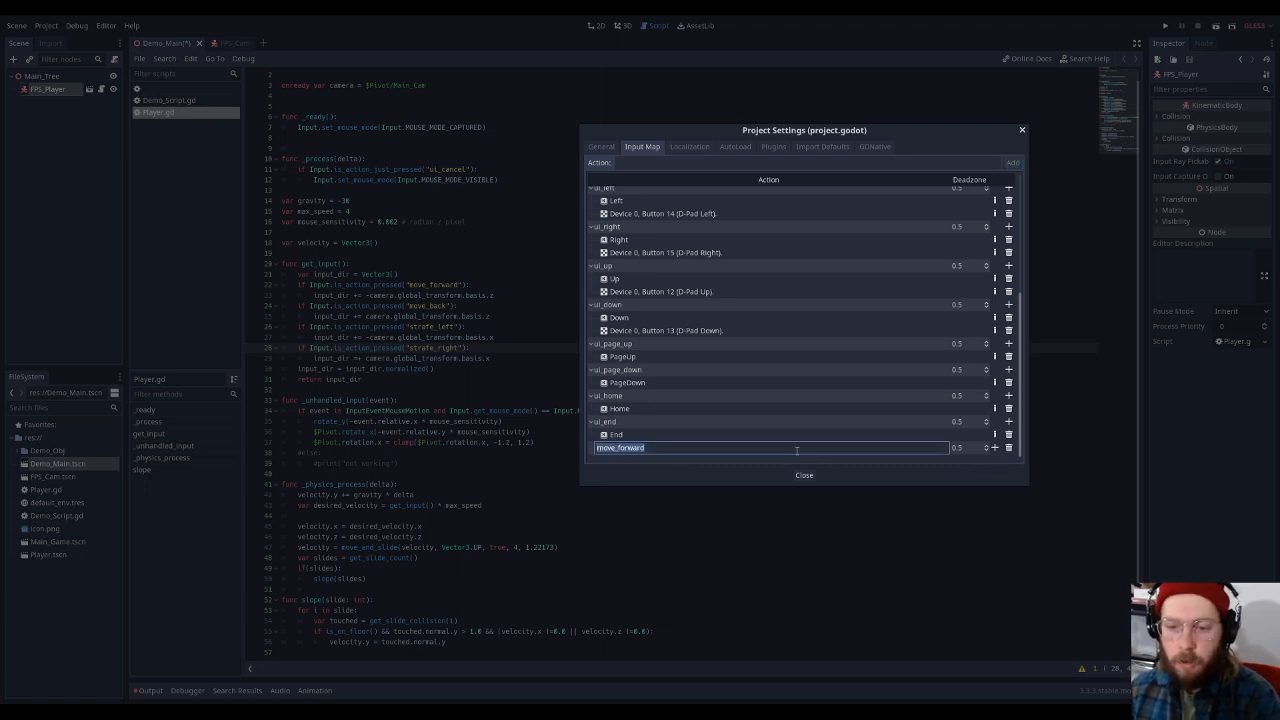
click(899, 460)
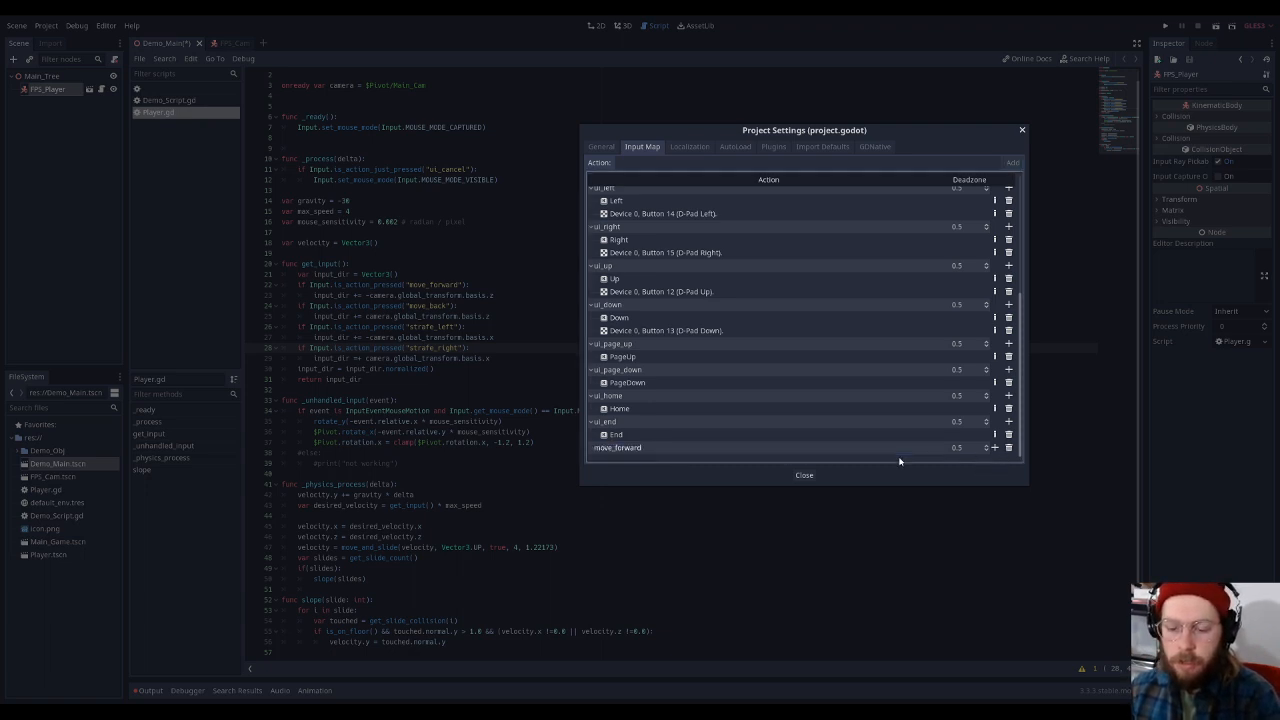
click(995, 448)
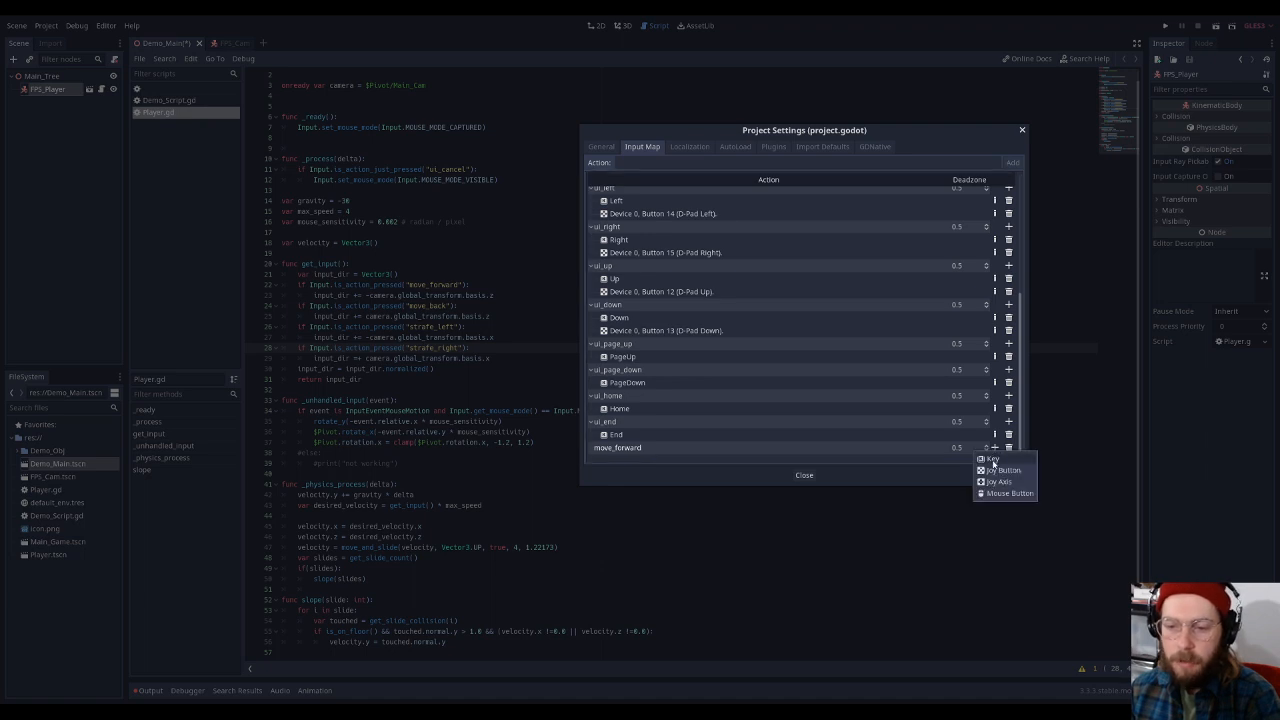
click(993, 459)
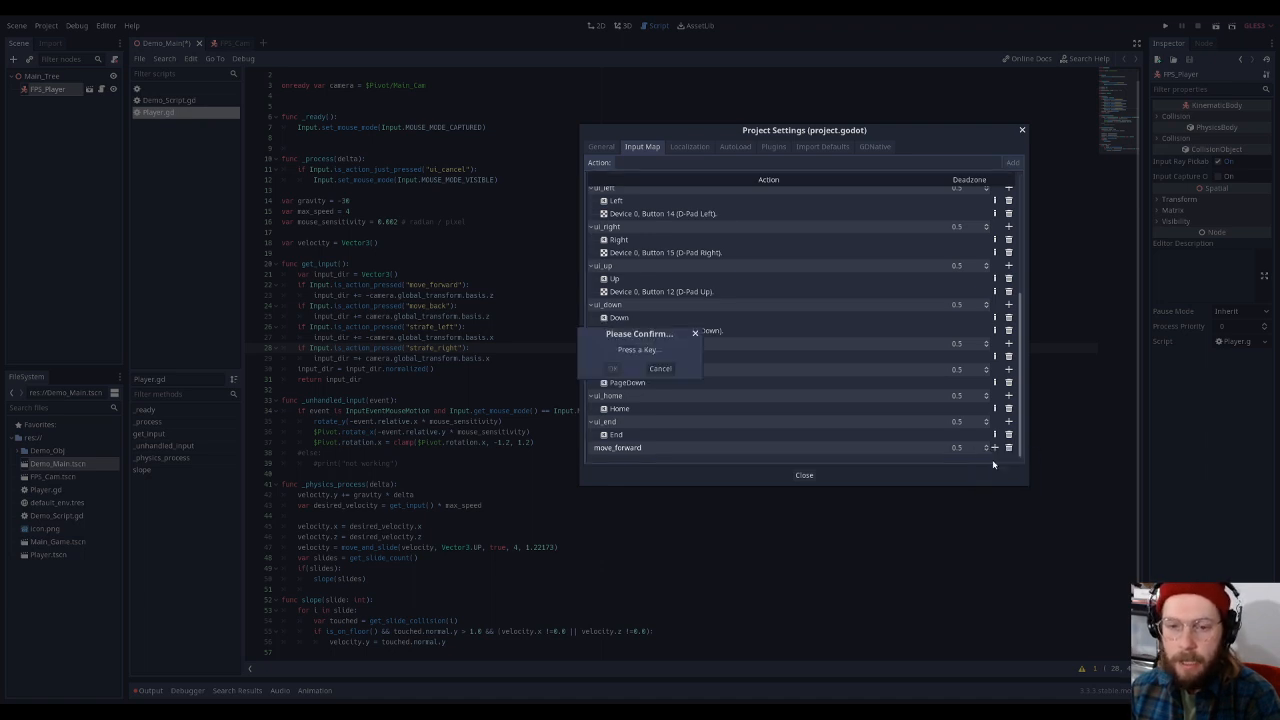
key(w)
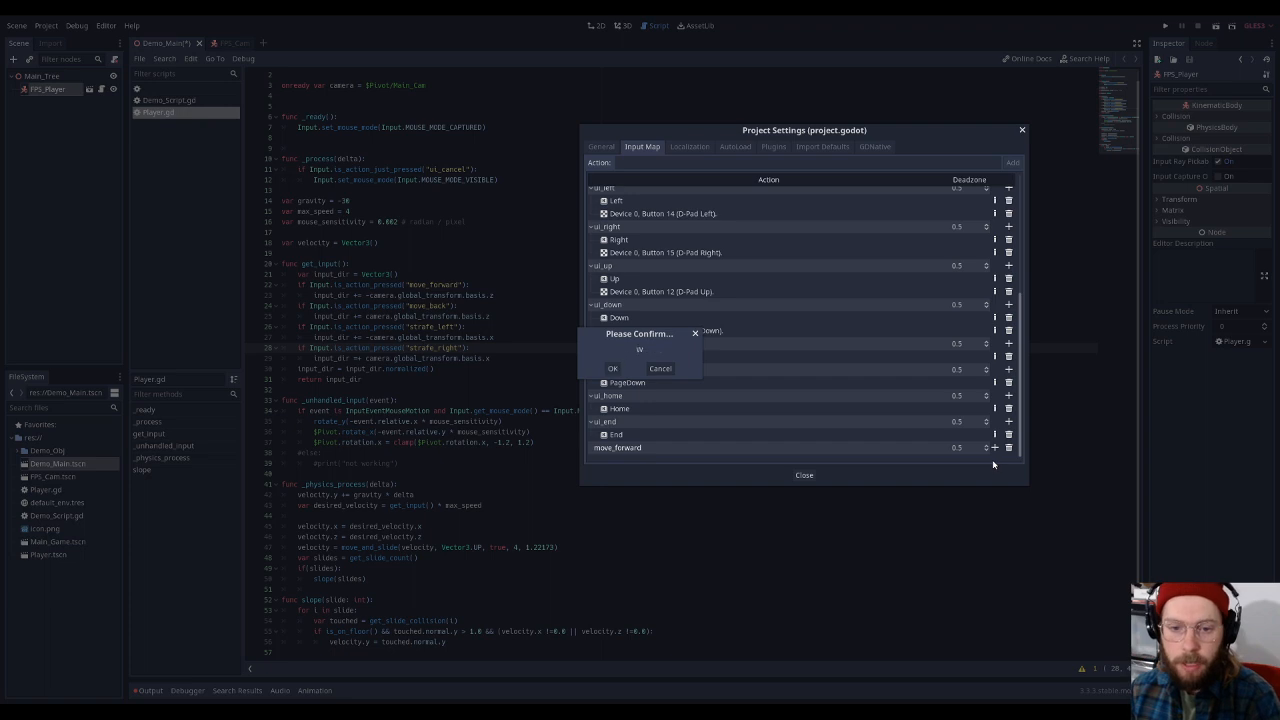
click(613, 369)
Add a move_back action to the Input Map and bind it to the S key
click(670, 162)
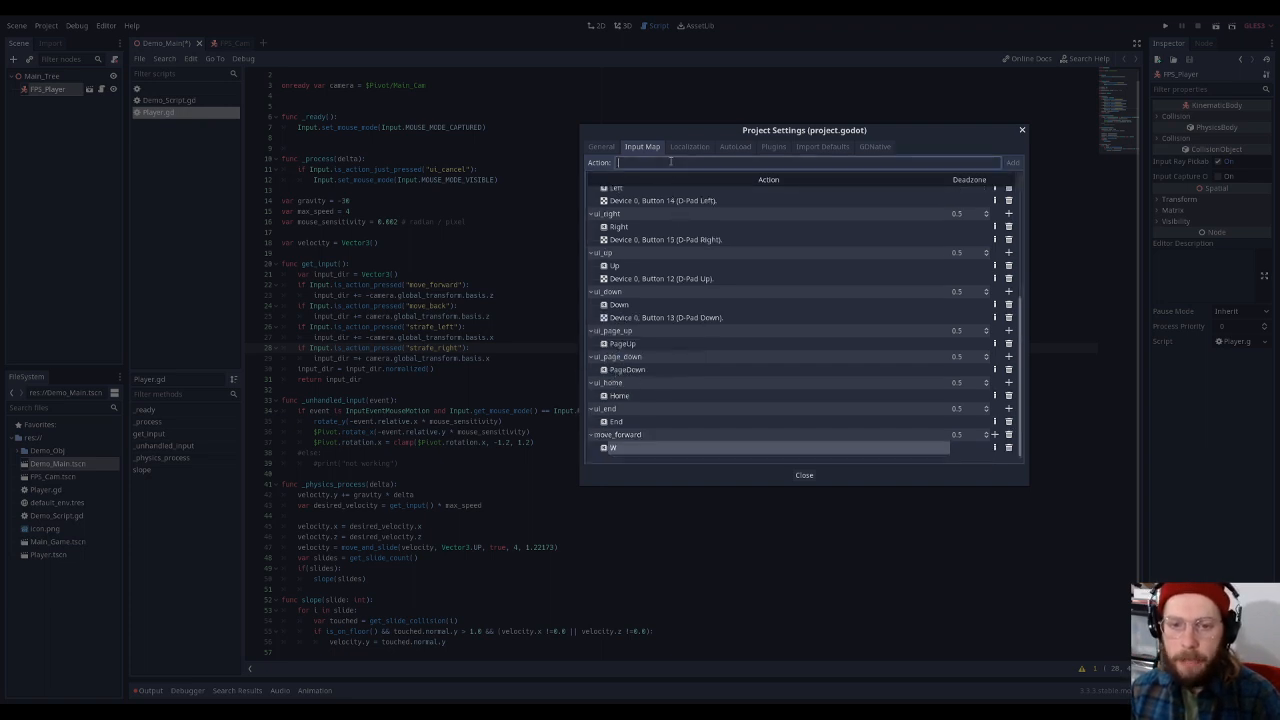
text(move)
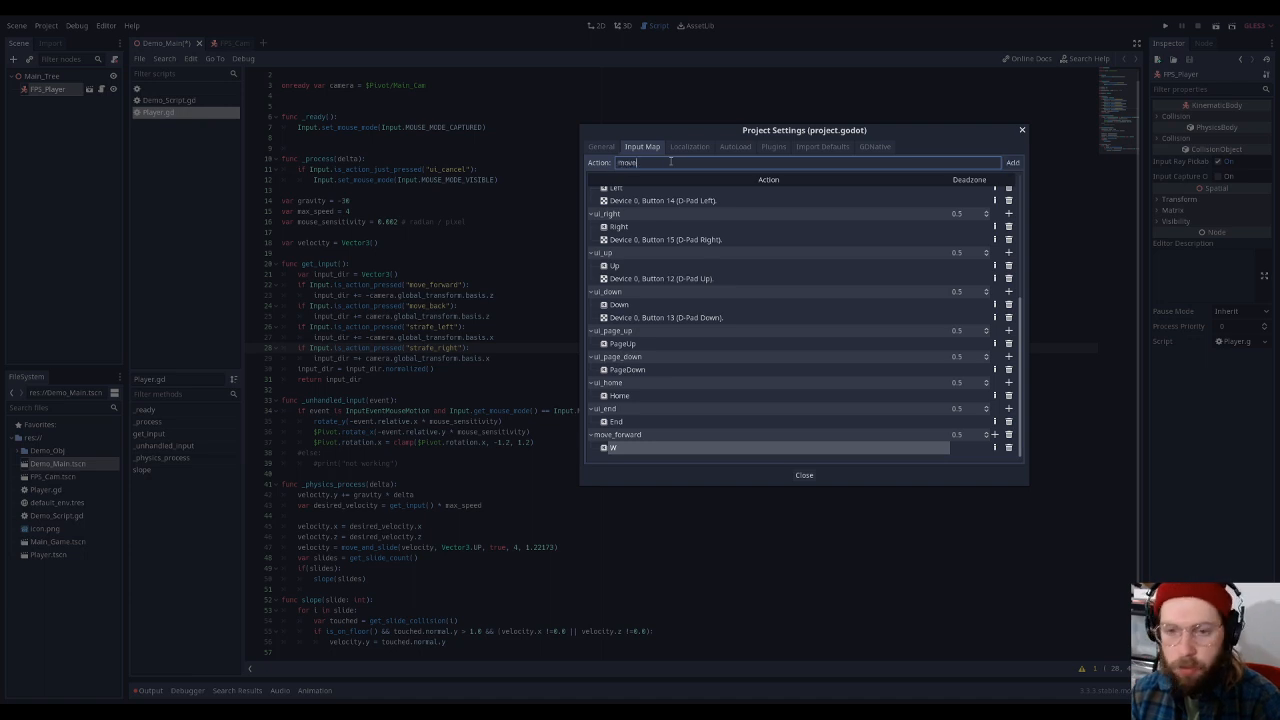
text(_back)
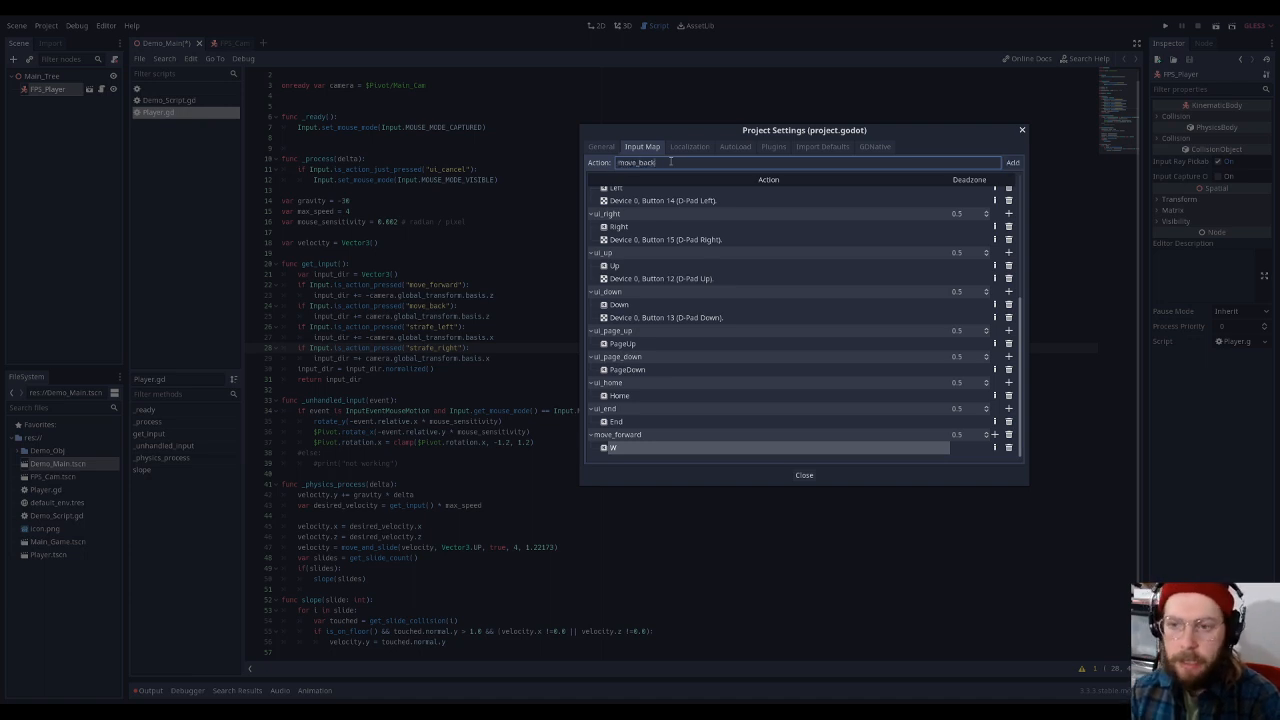
click(1012, 162)
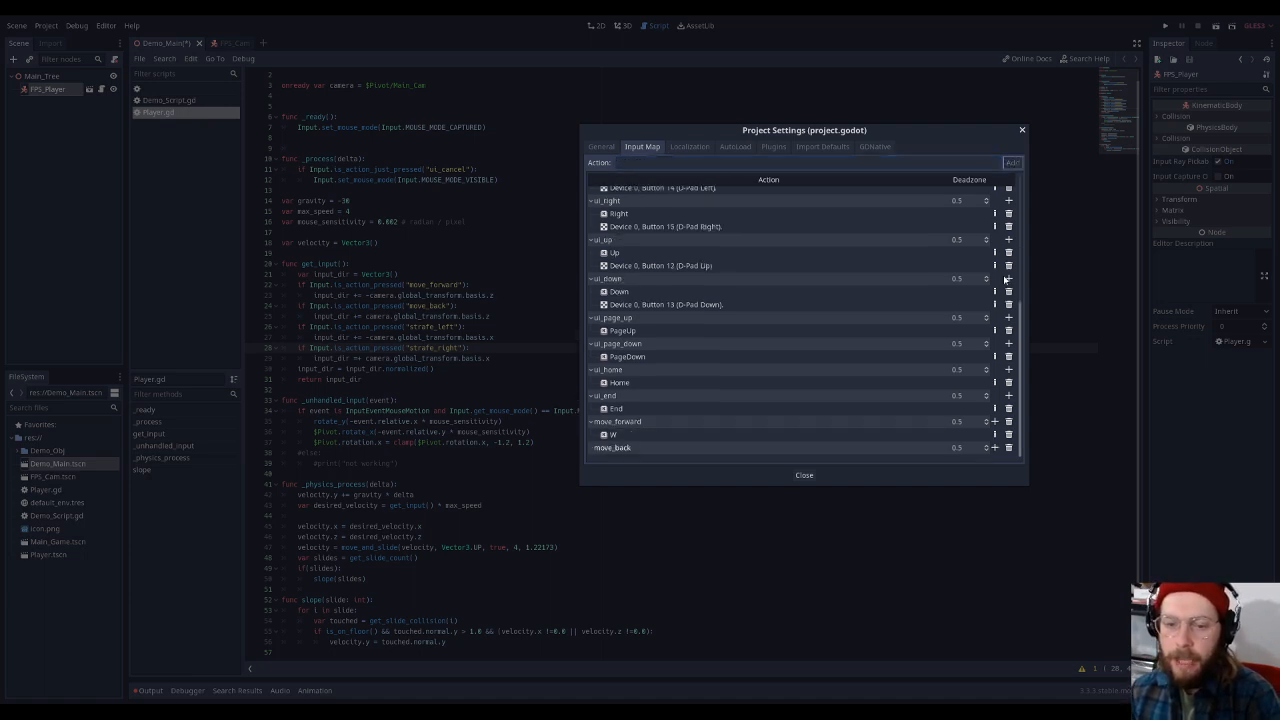
click(994, 448)
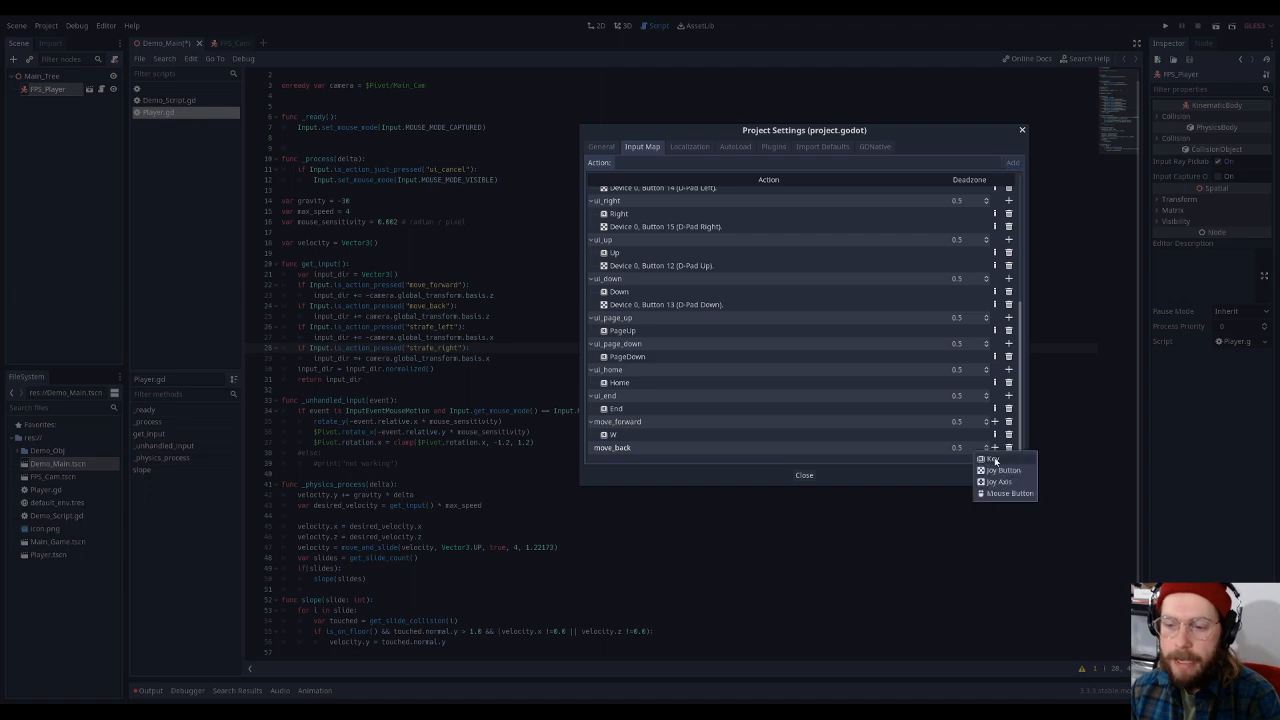
click(994, 457)
key(s)
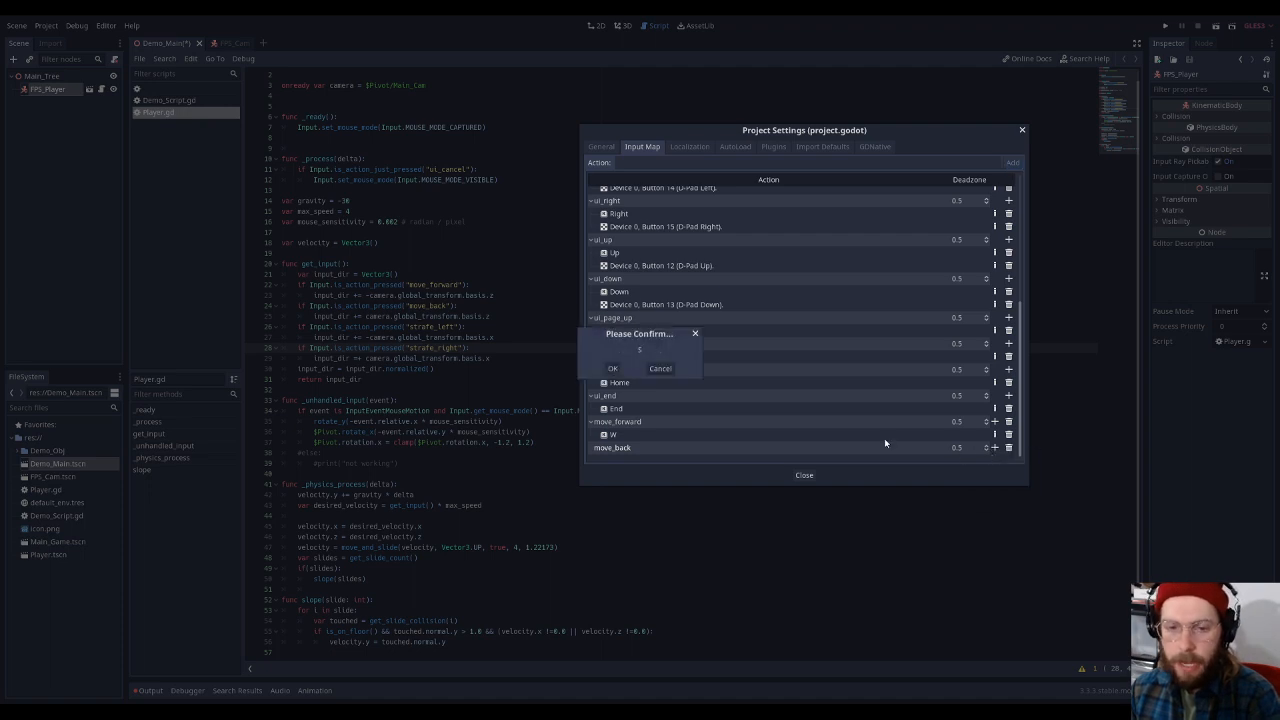
click(614, 369)
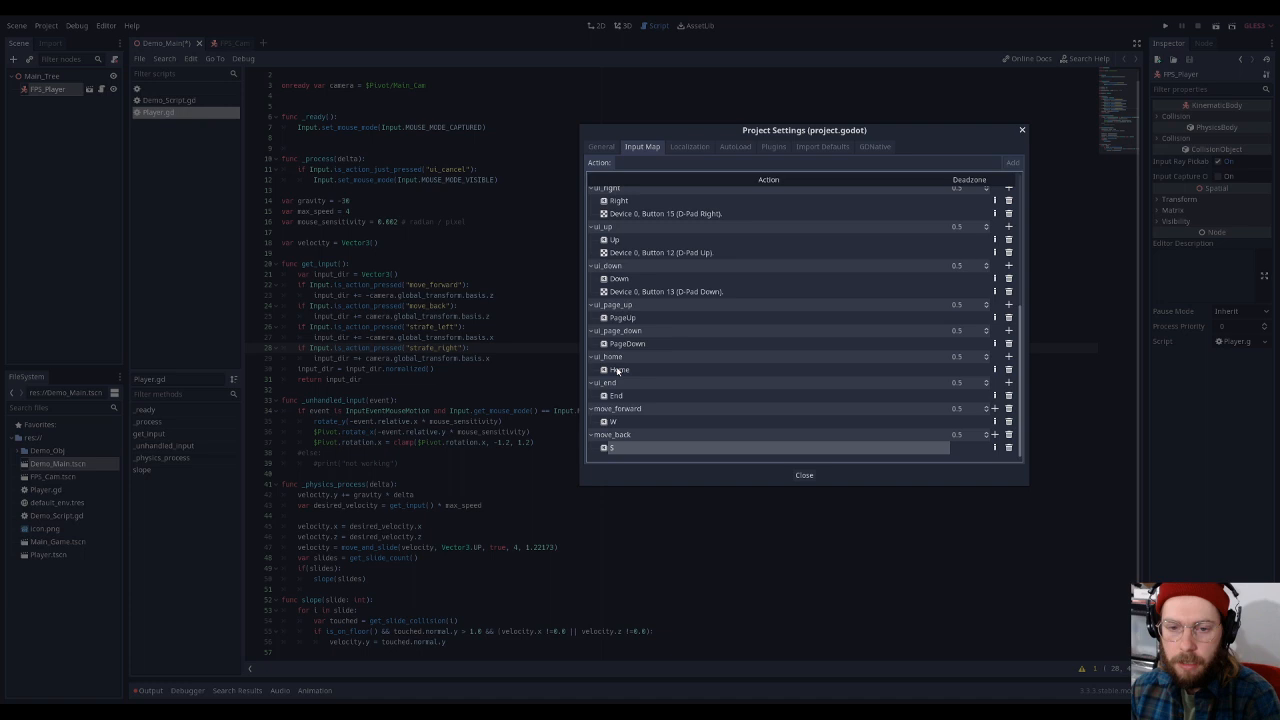
Add a strafe_left action to the Input Map and bind it to the A key
click(858, 163)
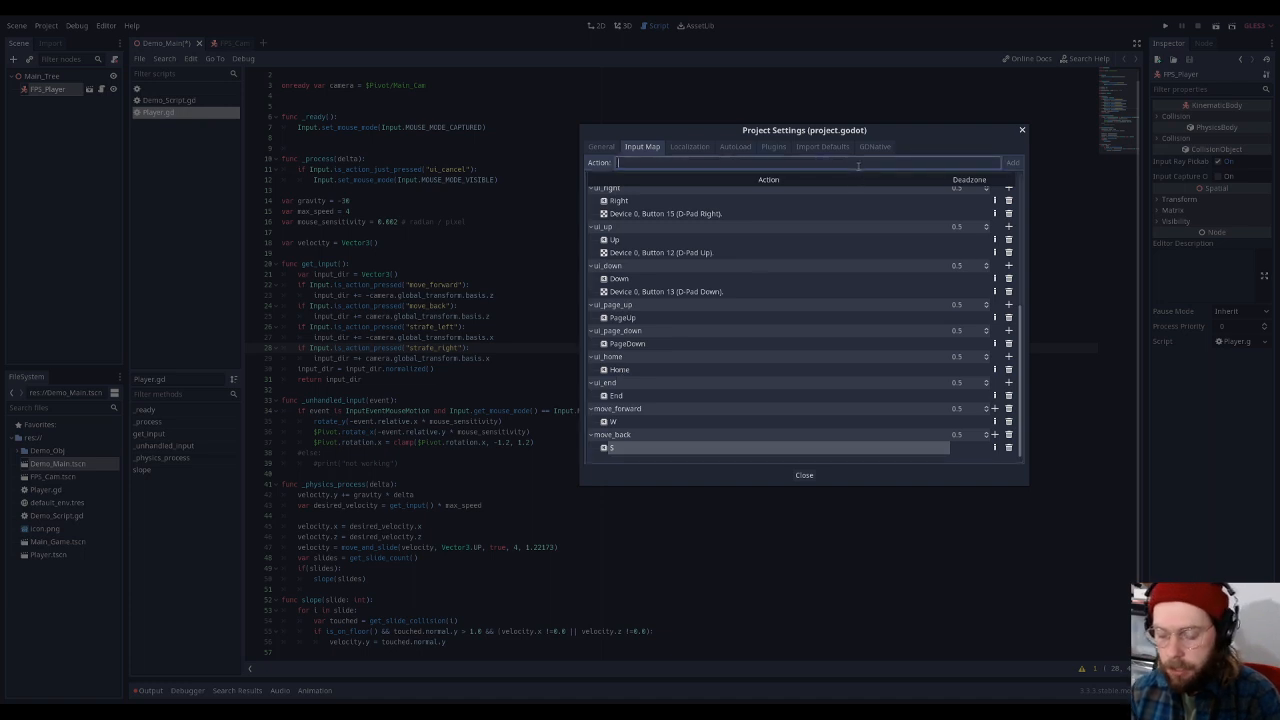
text(move_)
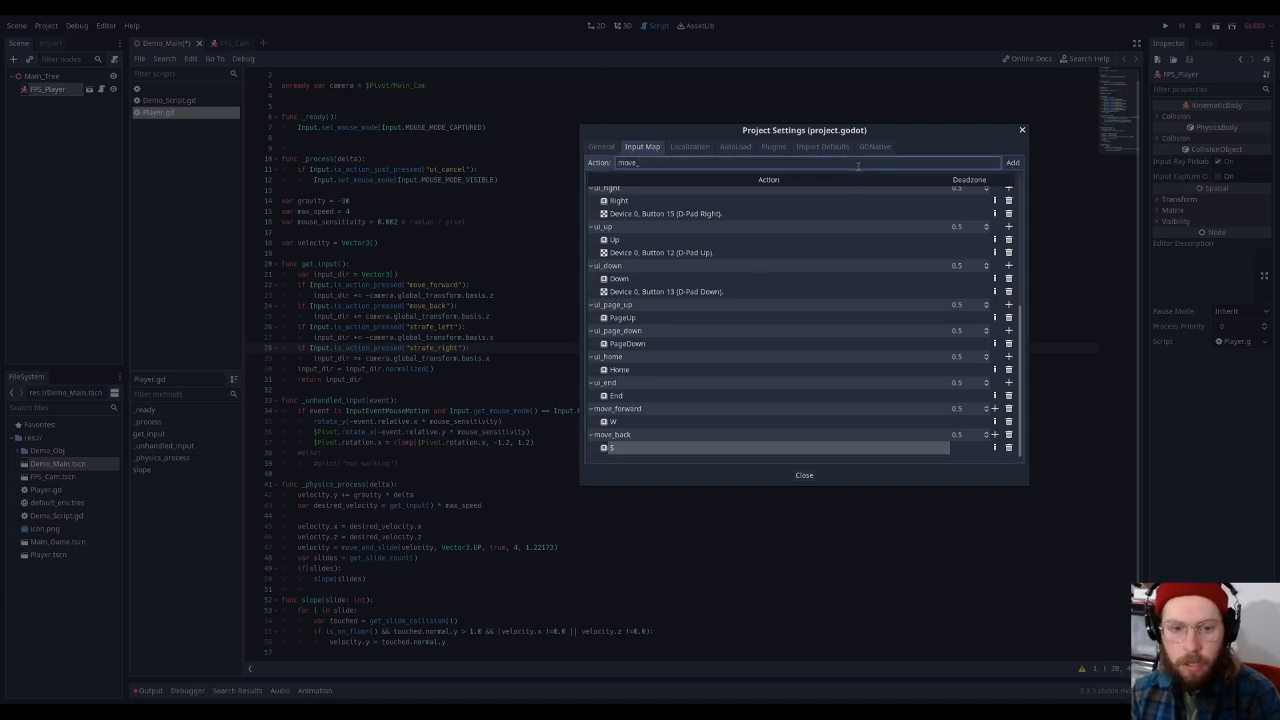
key(BackSpace)
key(BackSpace)
key(BackSpace)
key(BackSpace)
text(s)
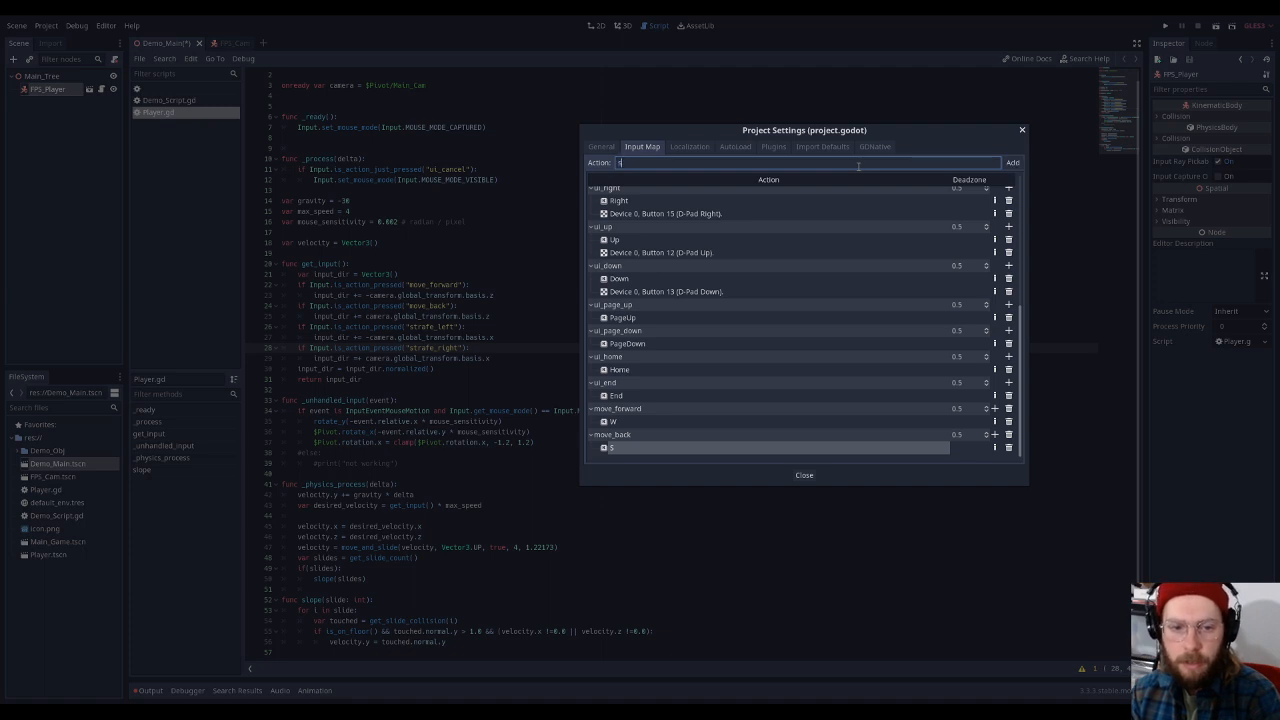
text(trife_)
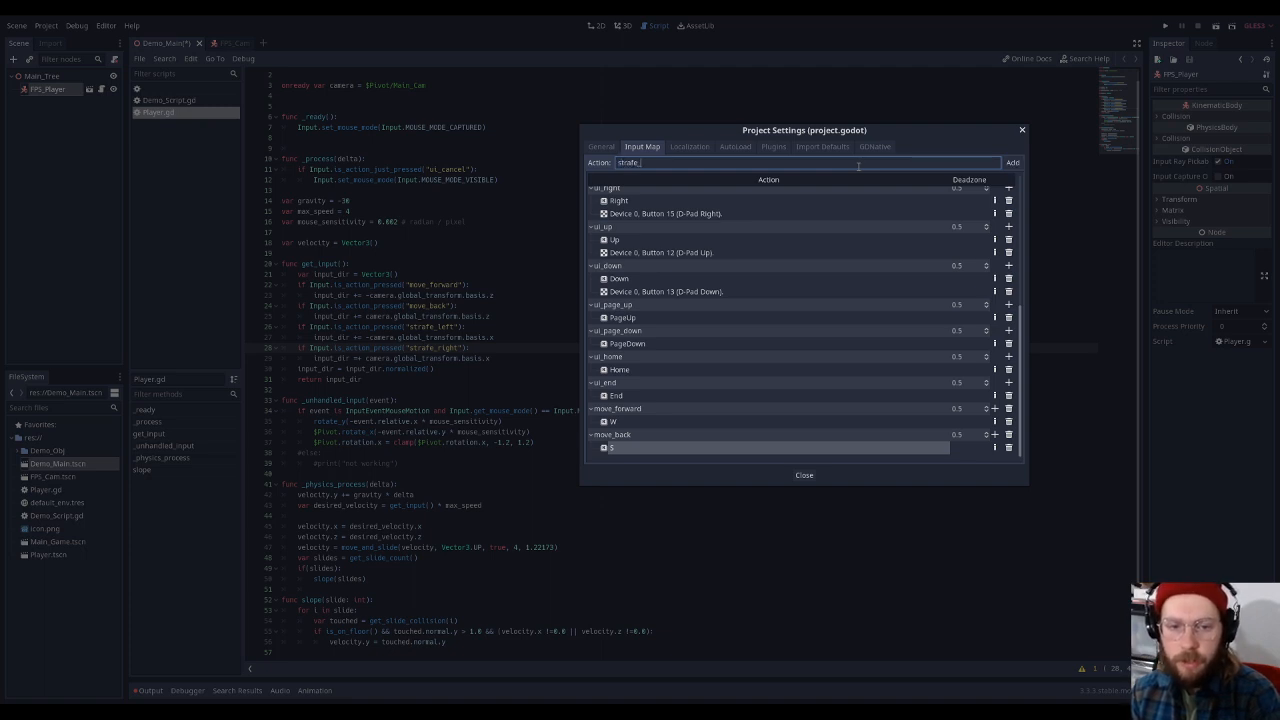
text(left)
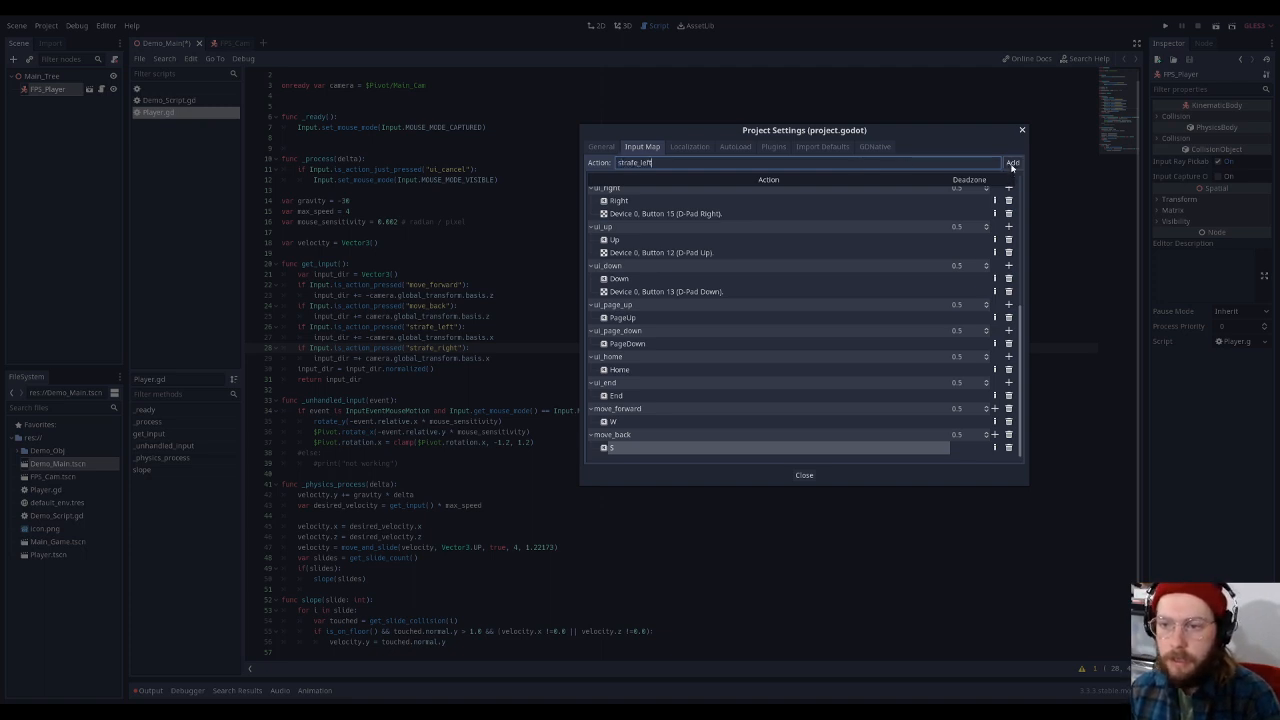
click(1012, 163)
click(995, 448)
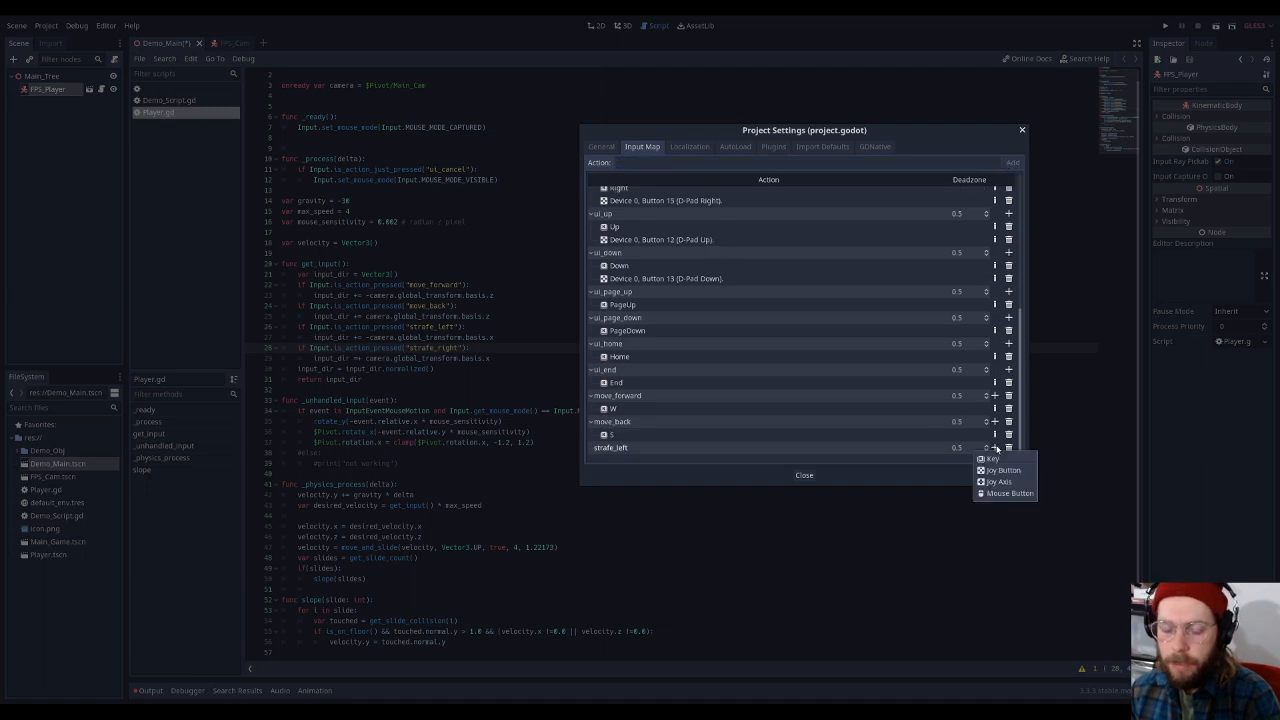
click(994, 459)
key(a)
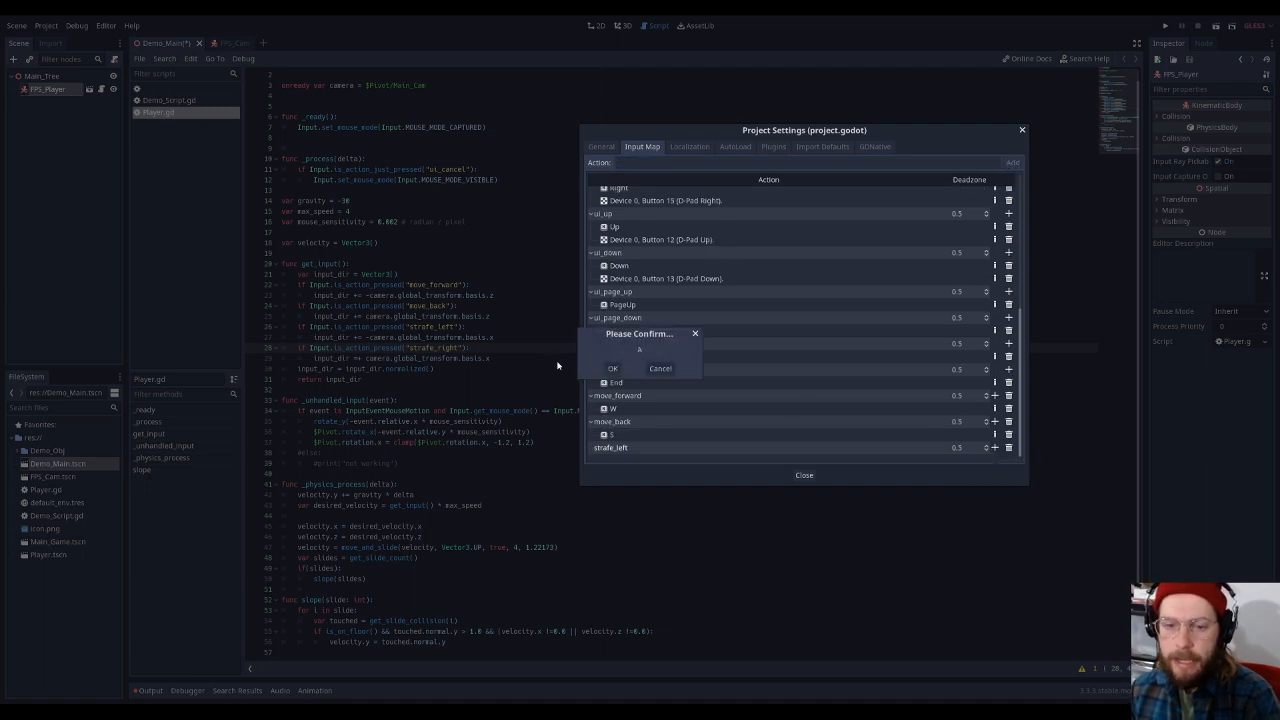
click(612, 368)
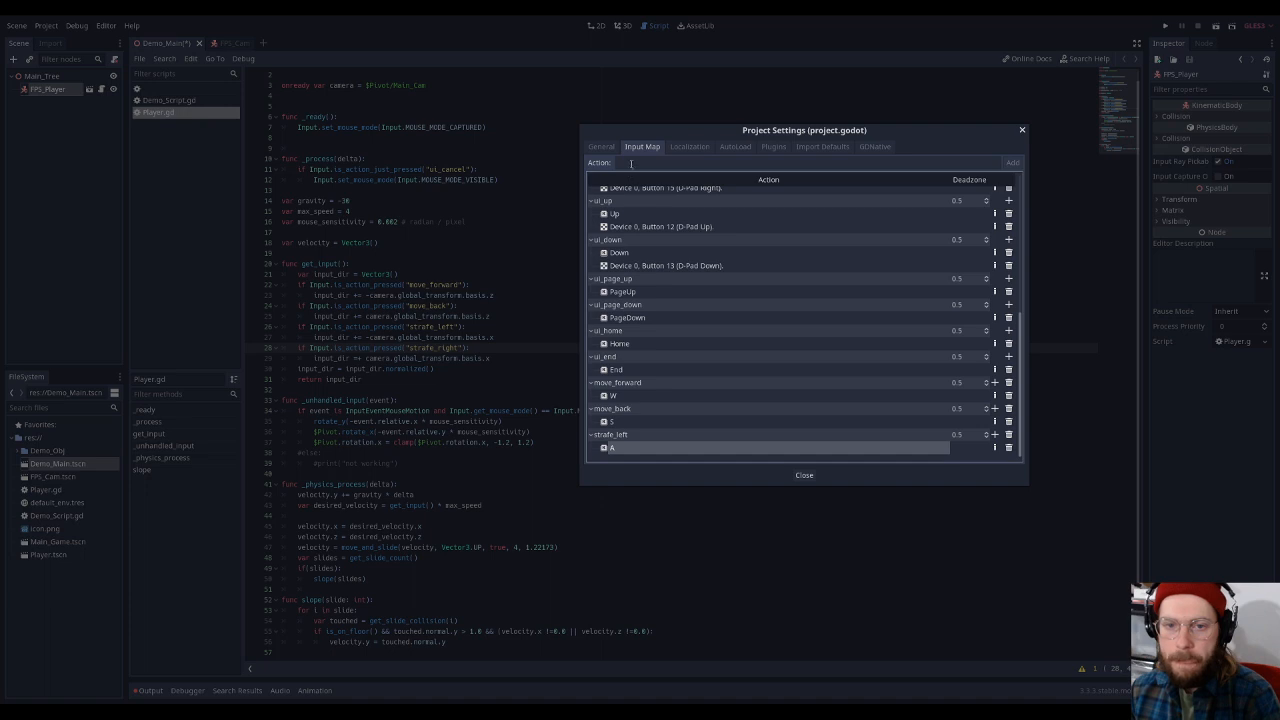
Add a strafe_right action to the Input Map and bind it to the D key
click(631, 163)
text(strafe)
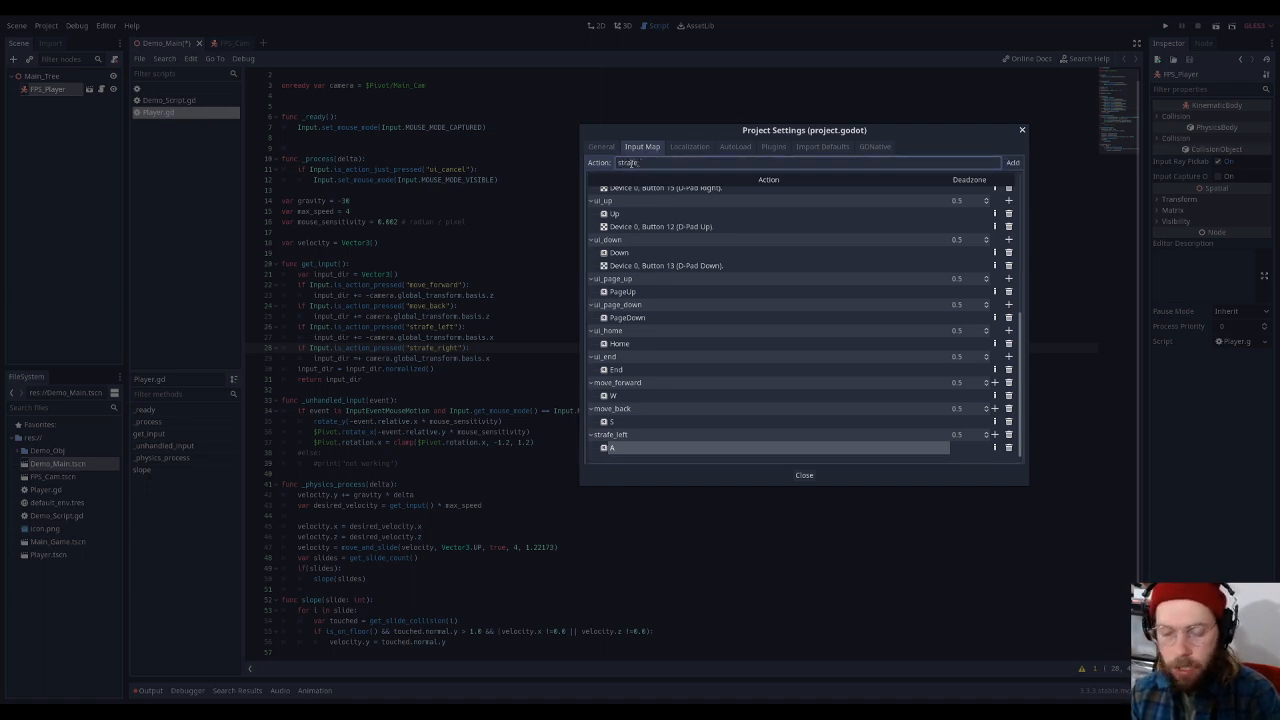
text(_right)
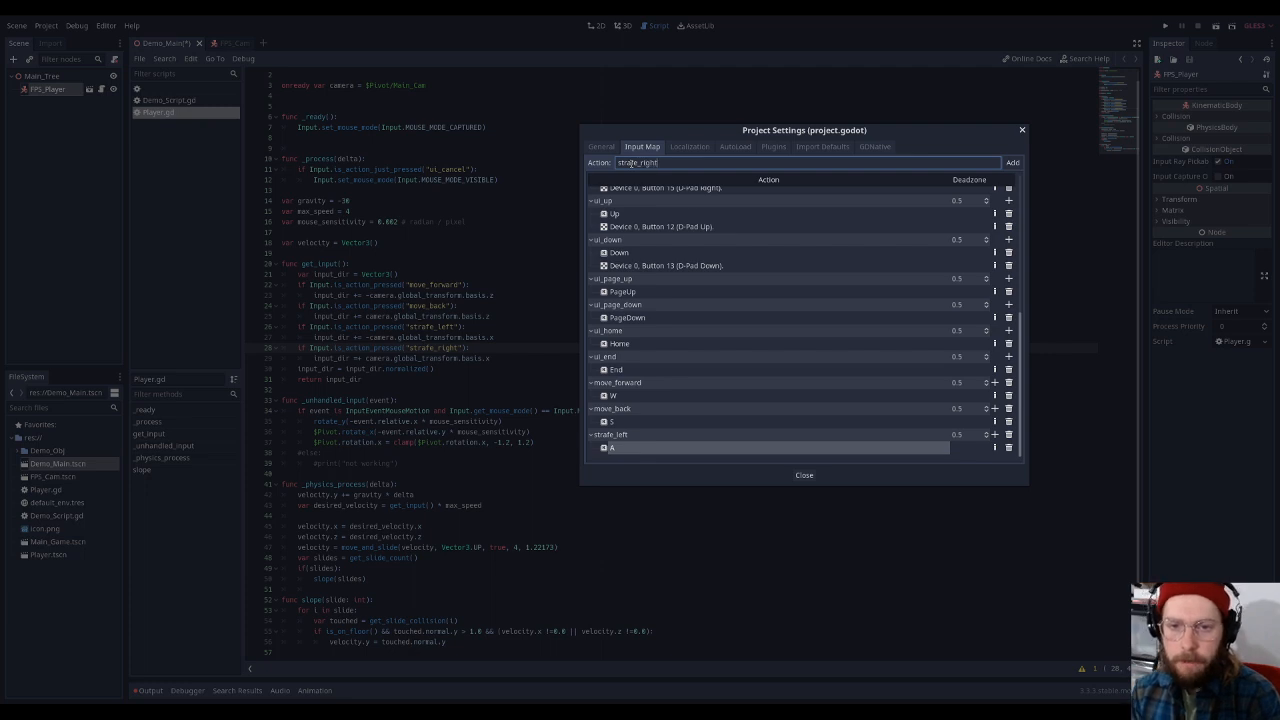
click(1011, 163)
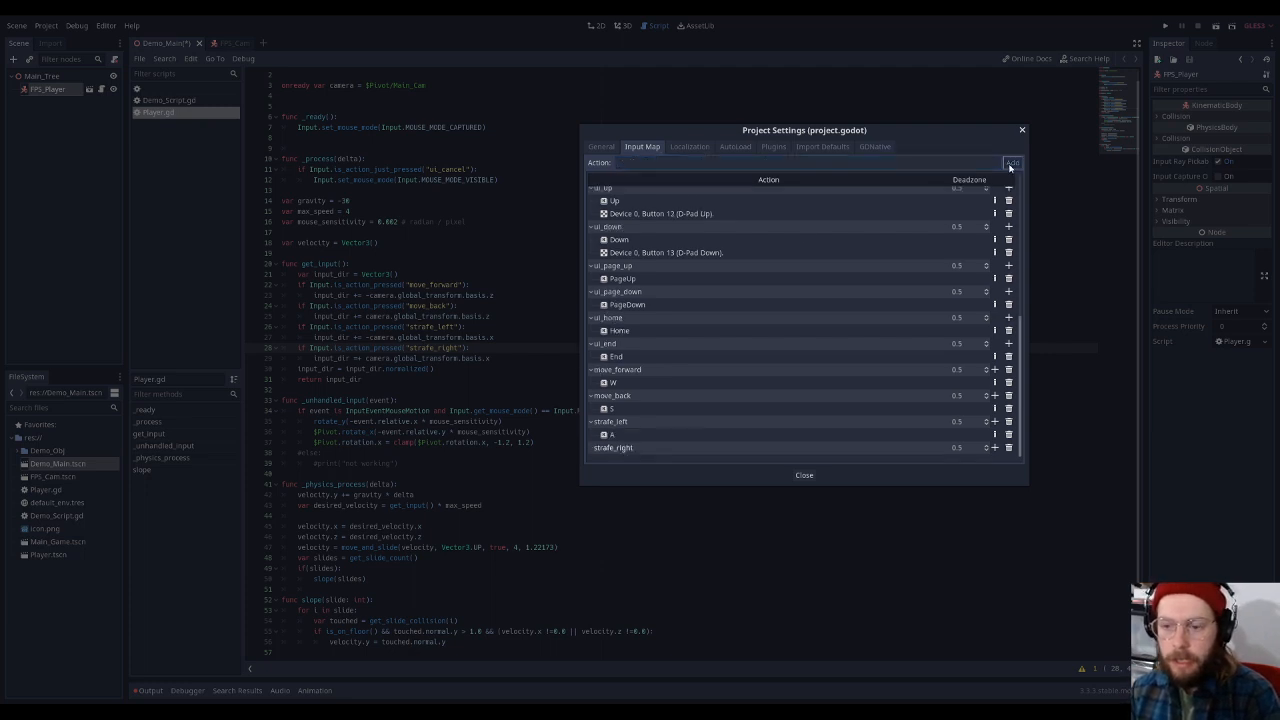
click(995, 448)
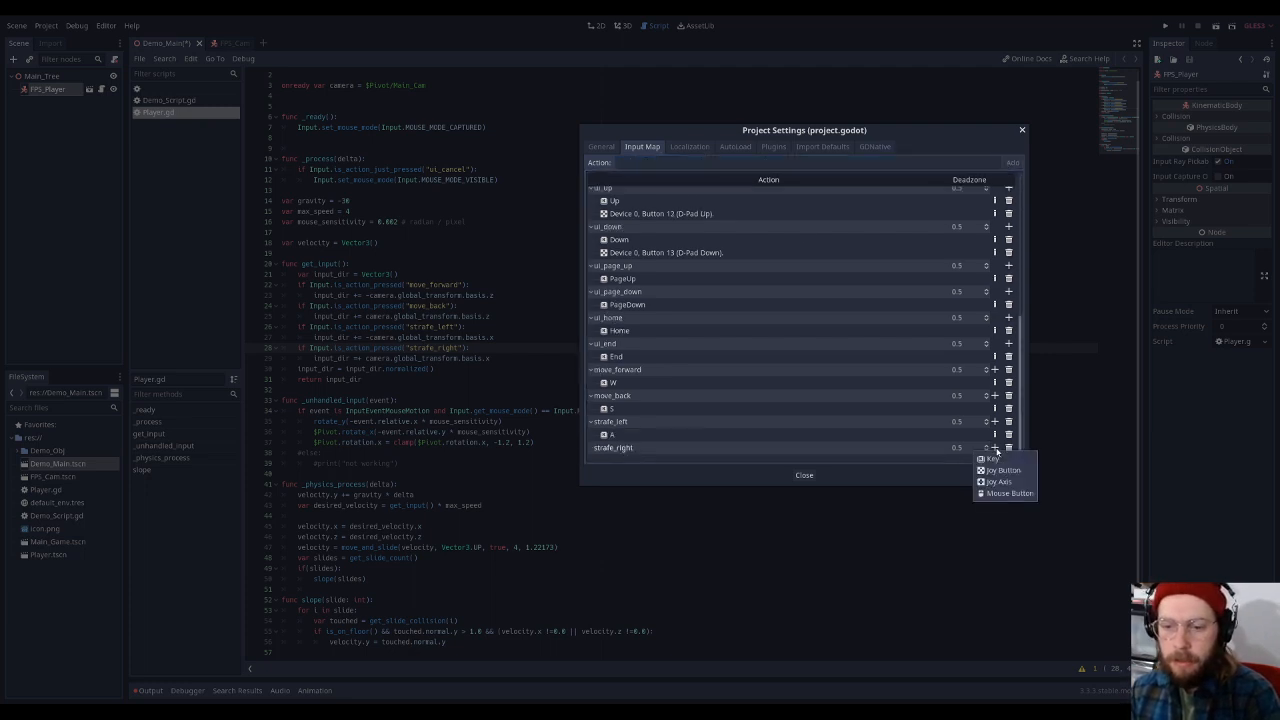
click(993, 458)
key(d)
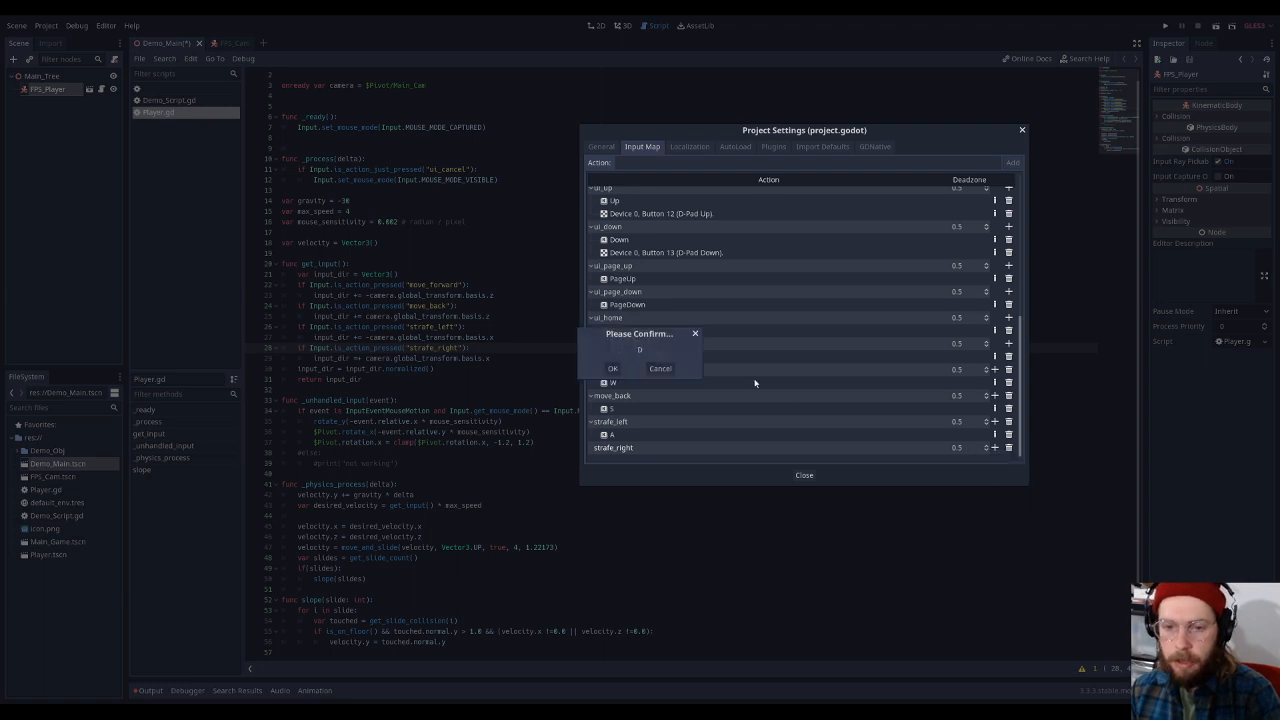
click(612, 369)
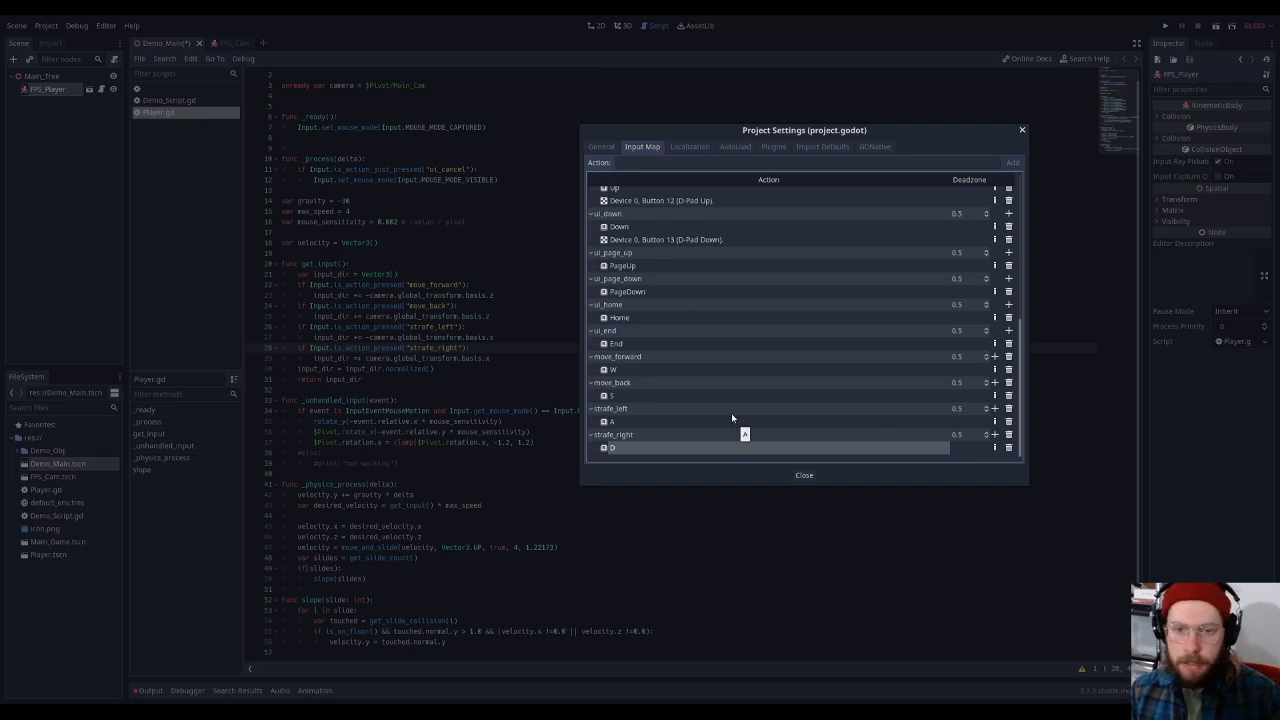
Leave the Project Settings for the 3D view and save the Demo_Main scene
click(805, 475)
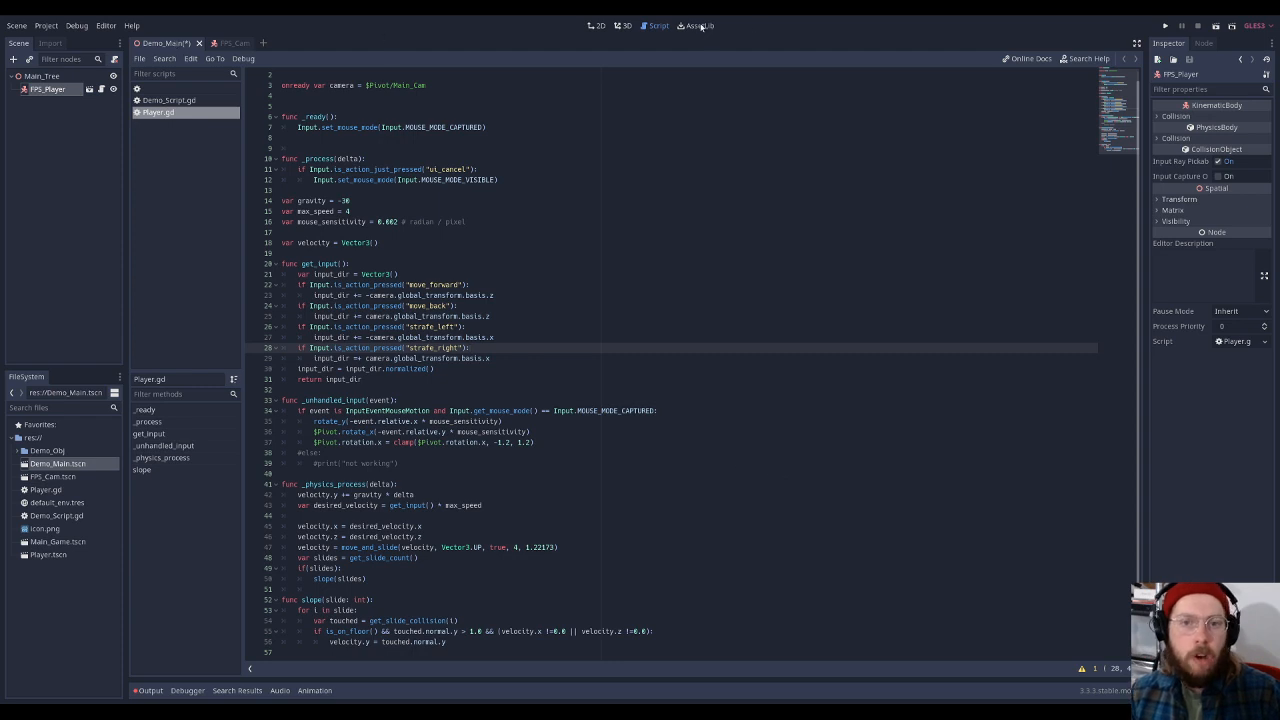
click(623, 26)
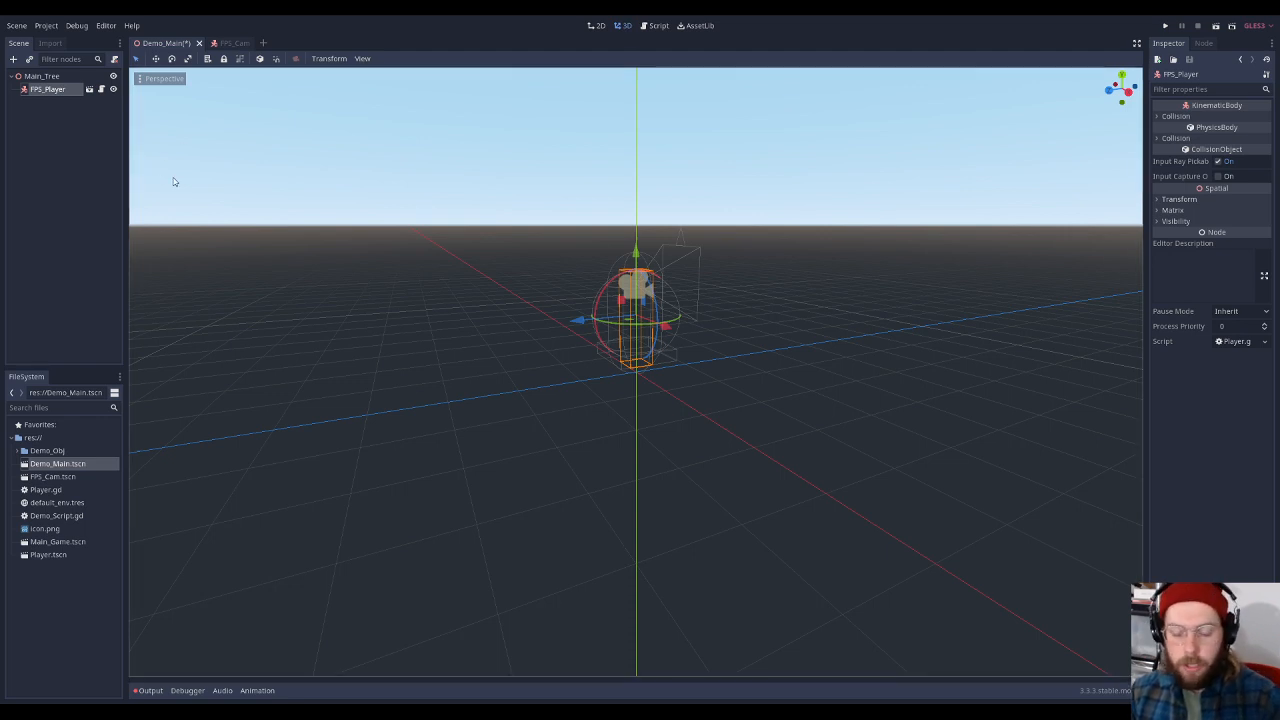
key(ctrl+s)
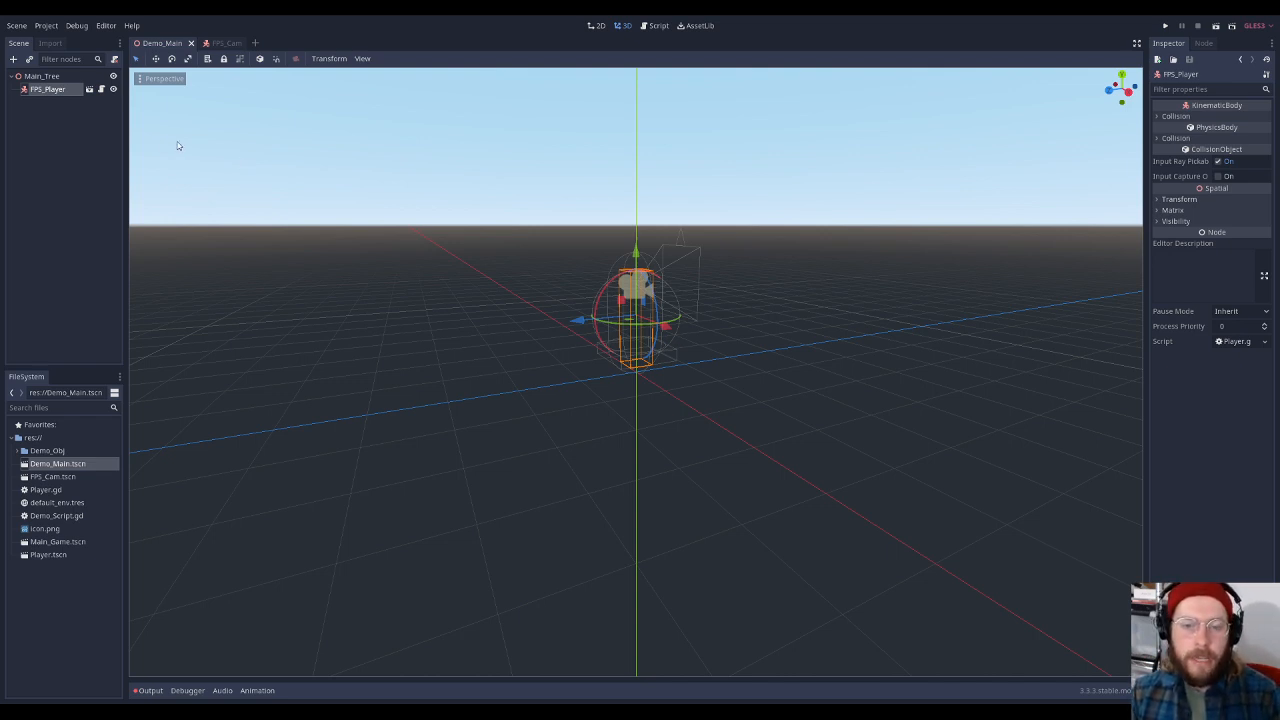
Add a MeshInstance node as a child of Main_Tree
click(52, 78)
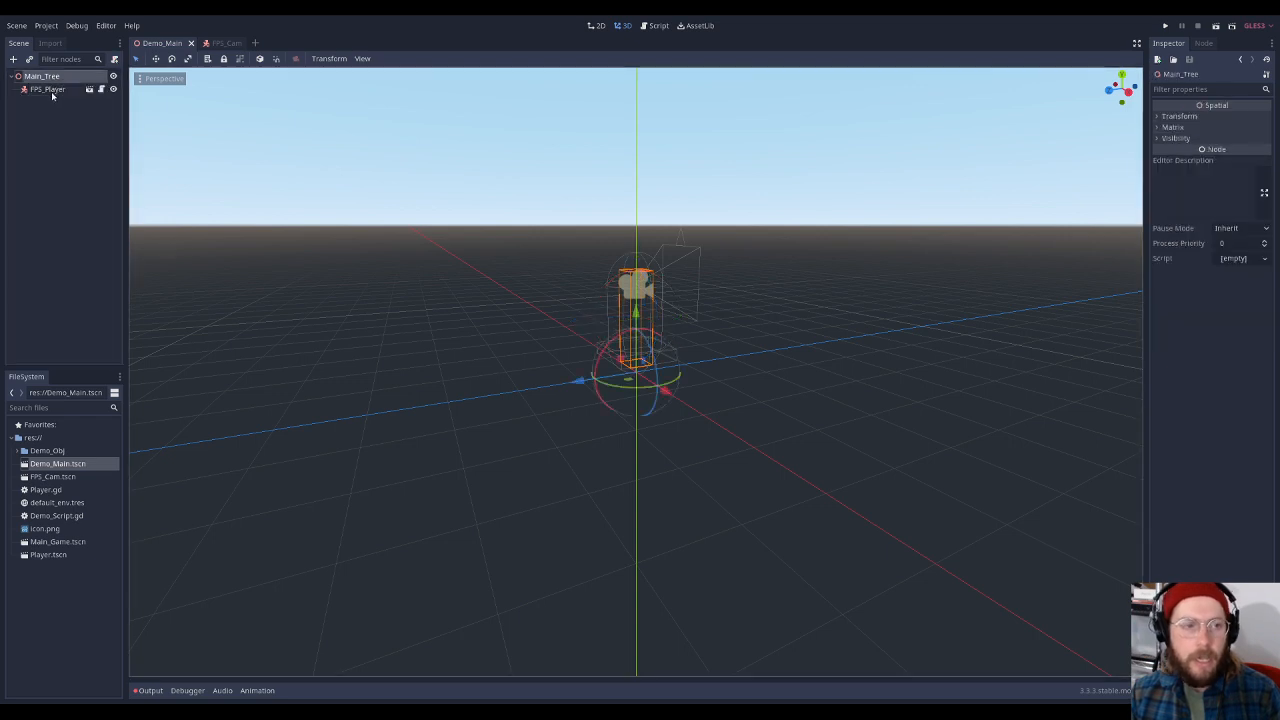
click(51, 89)
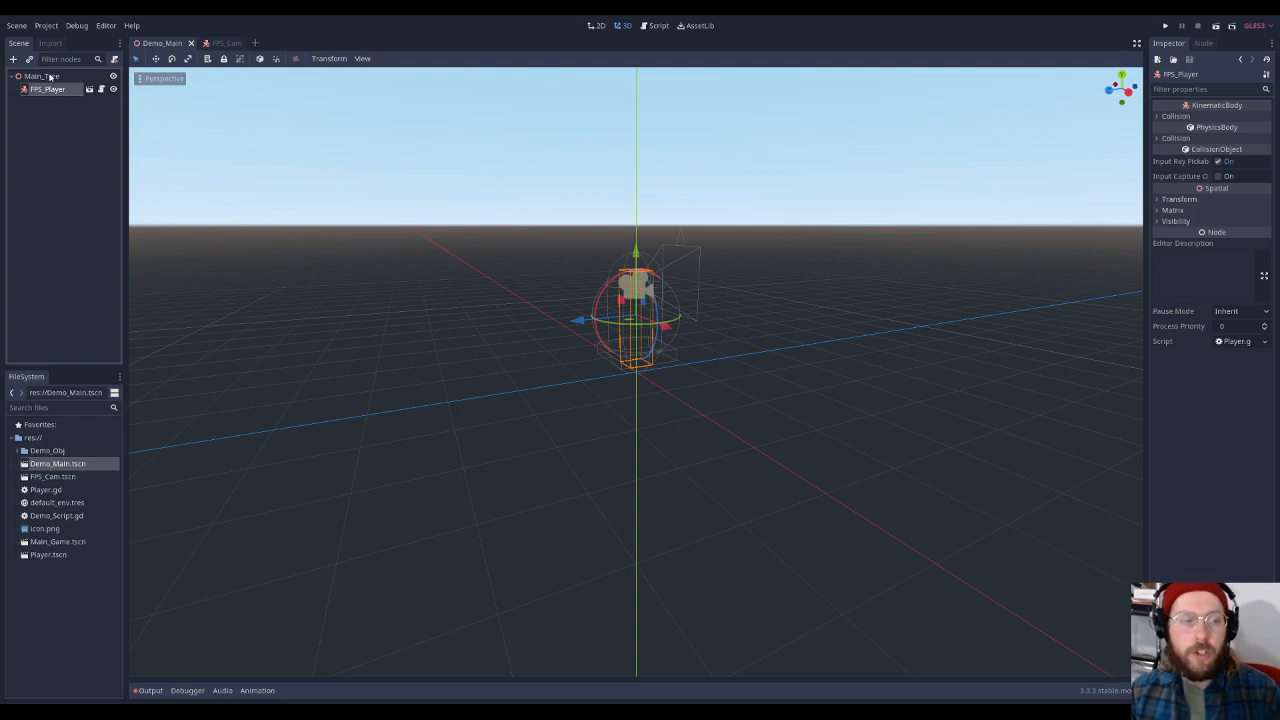
click(48, 77)
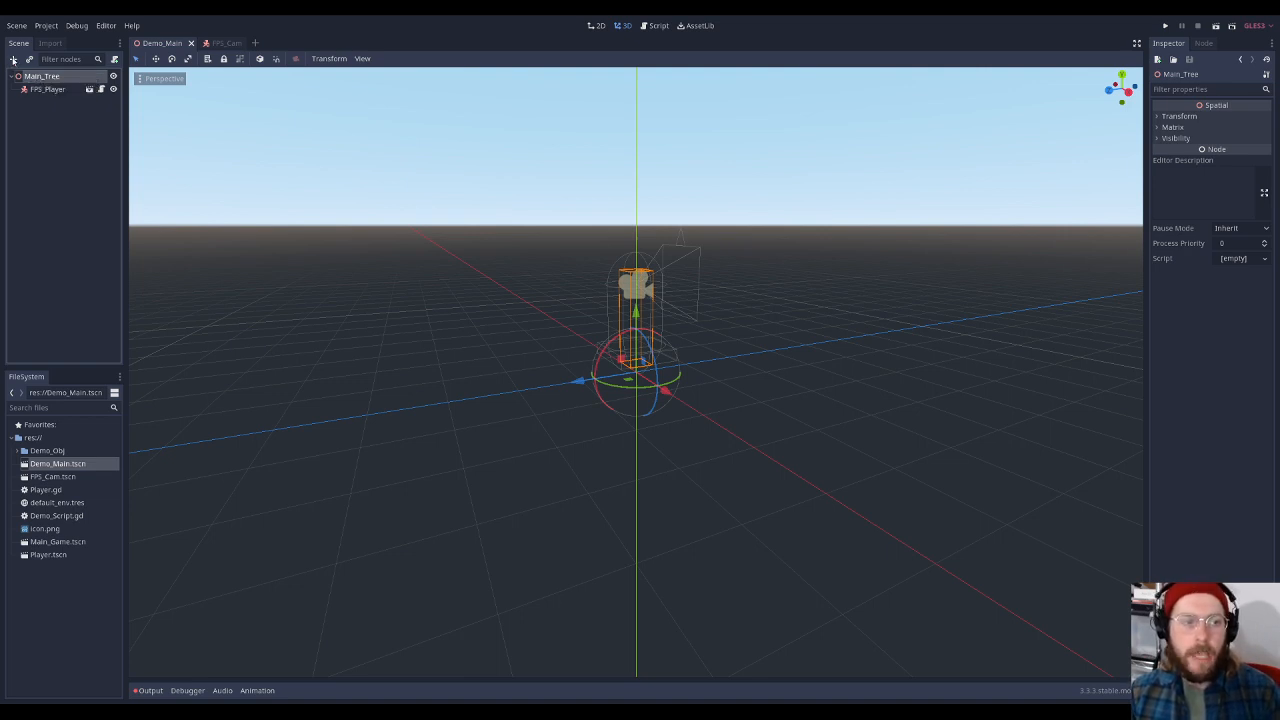
click(13, 61)
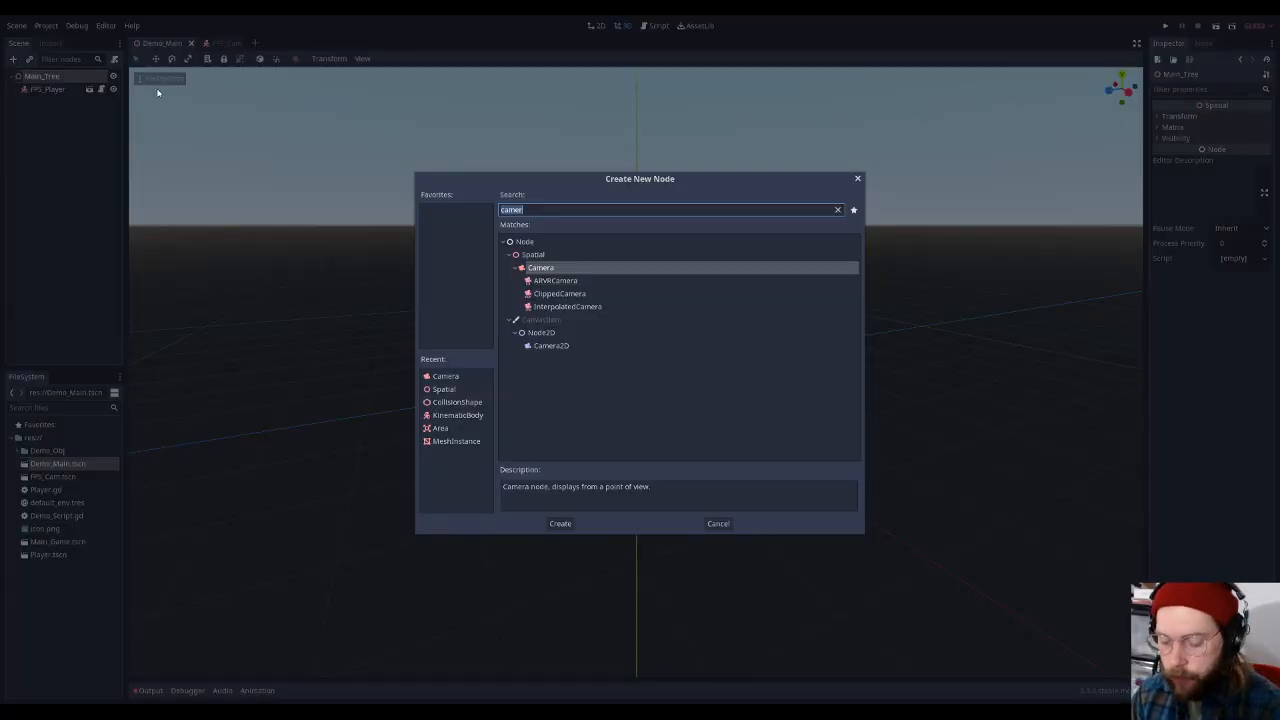
text(mesh)
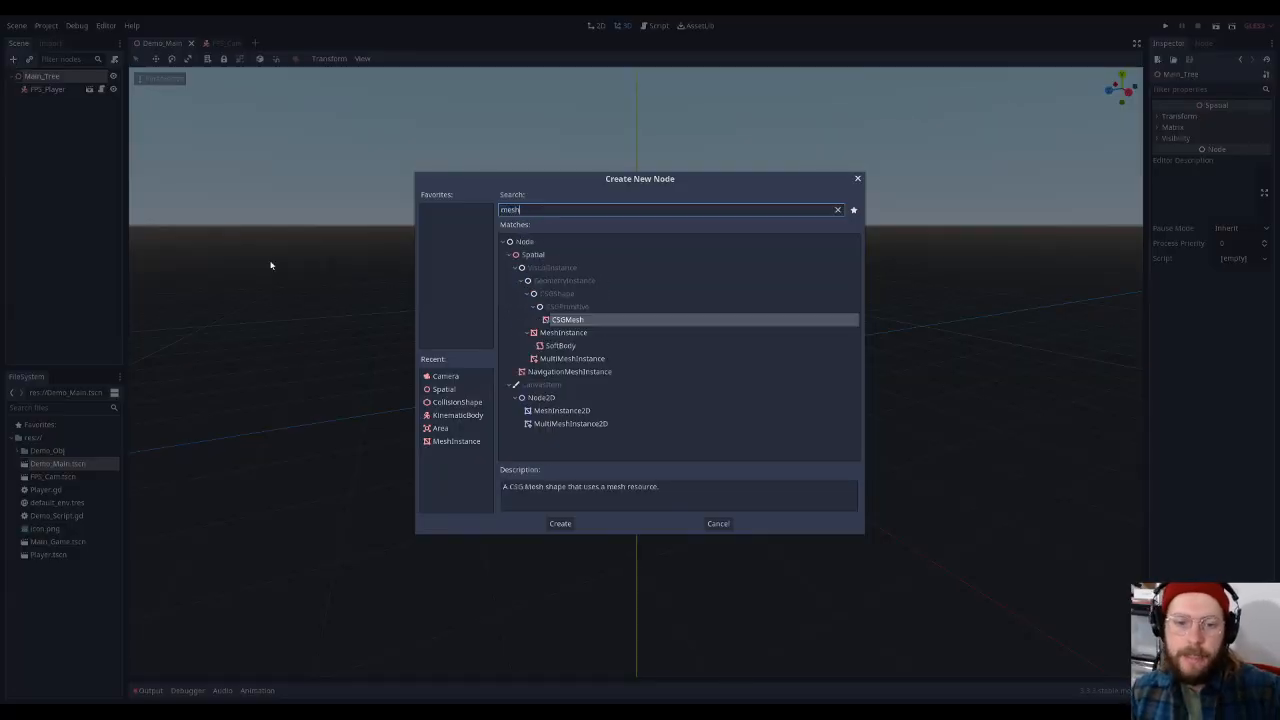
click(558, 336)
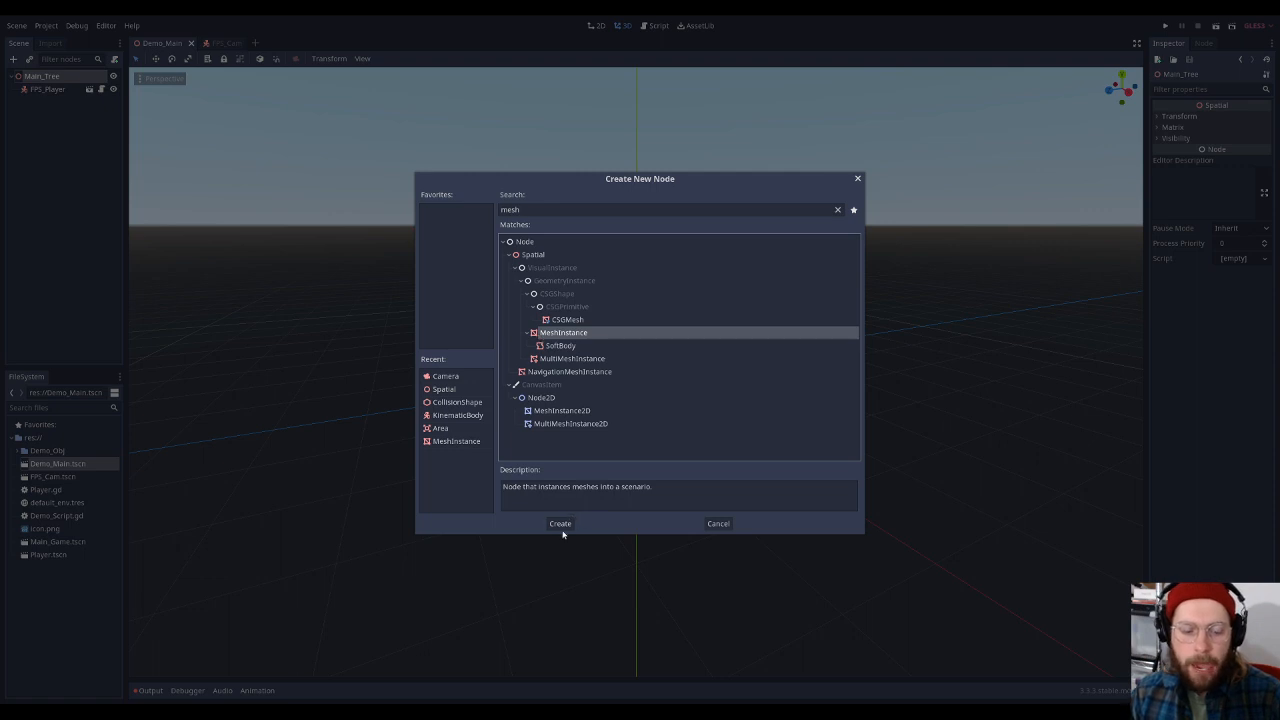
click(559, 525)
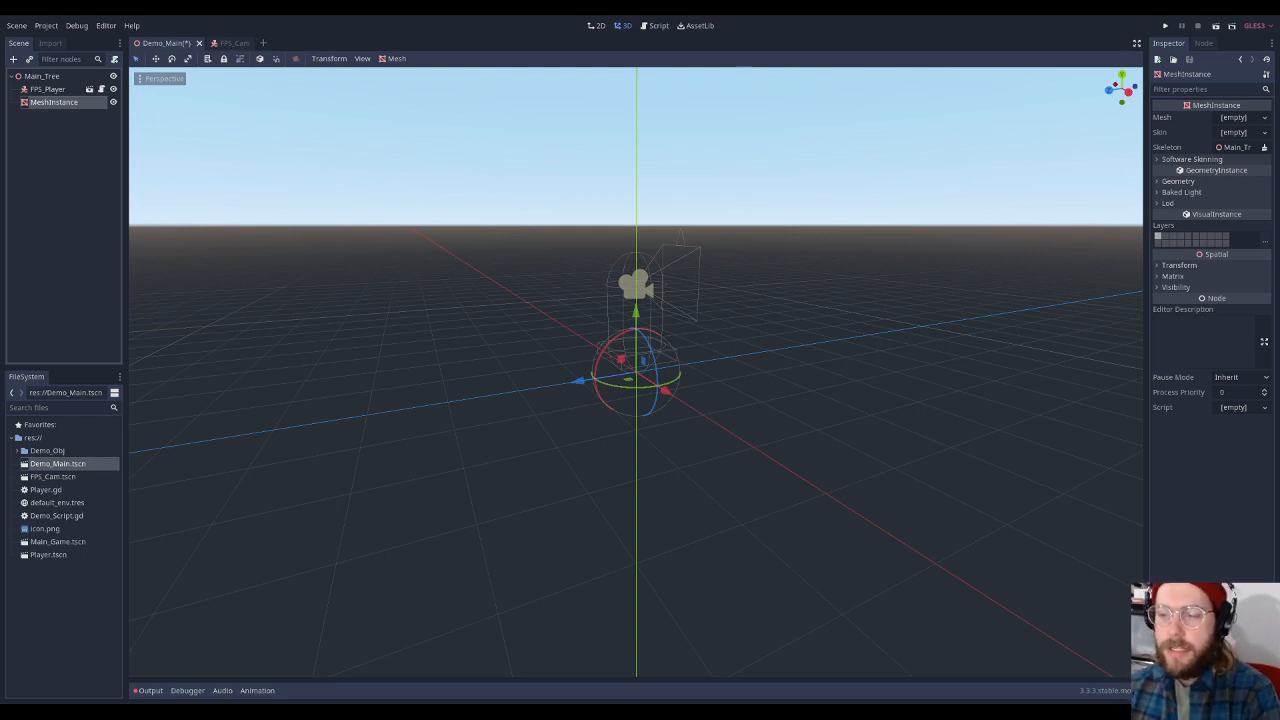
Review the movement actions in the Input Map and the event types available for strafe_right
click(46, 25)
click(62, 50)
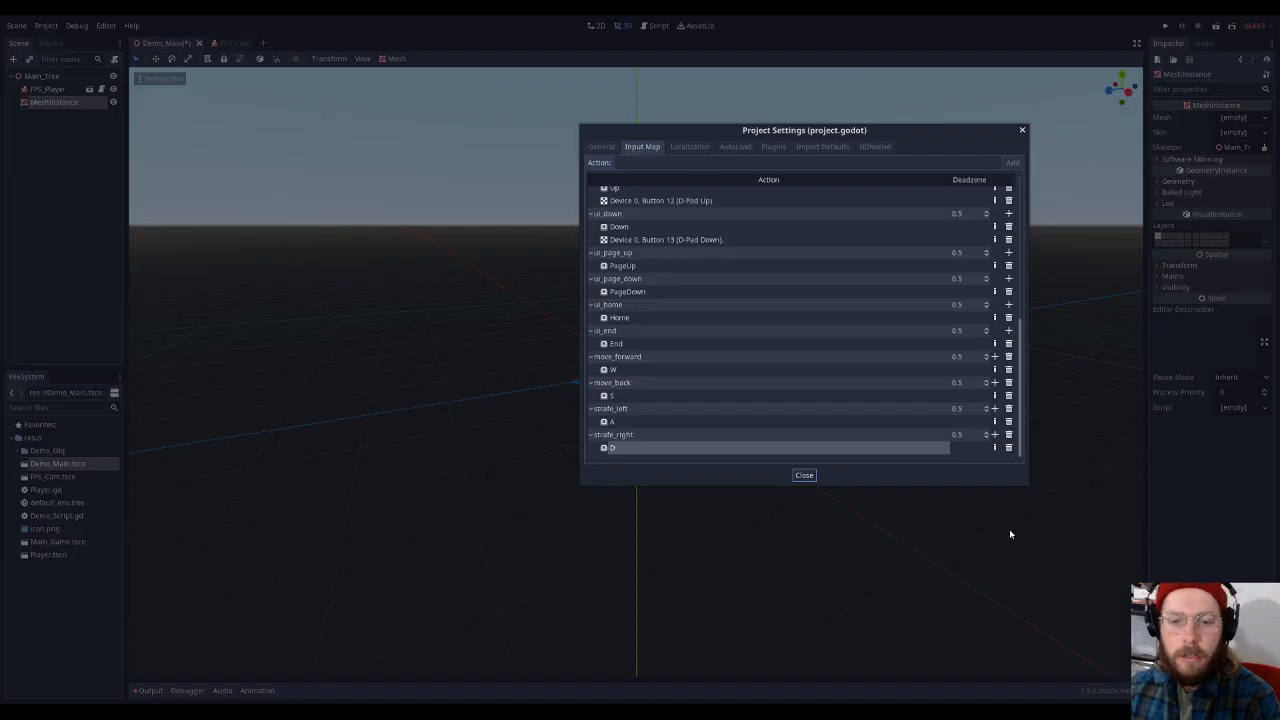
click(994, 434)
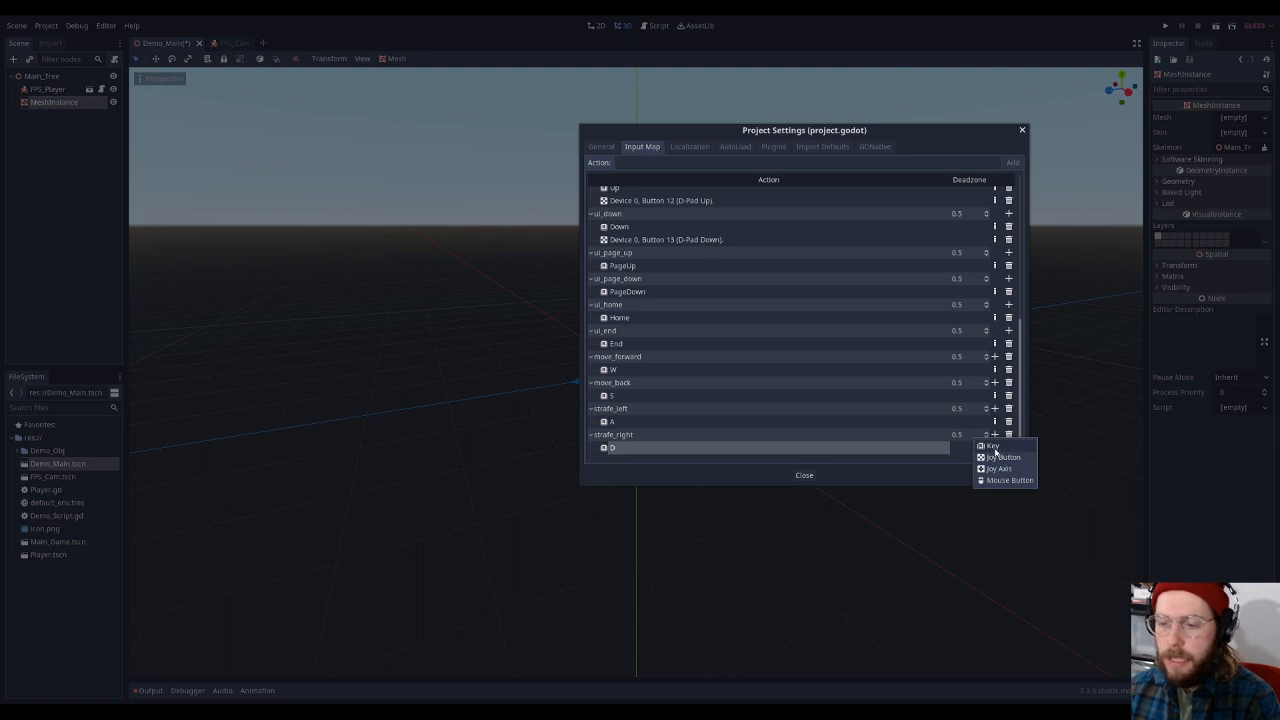
click(934, 479)
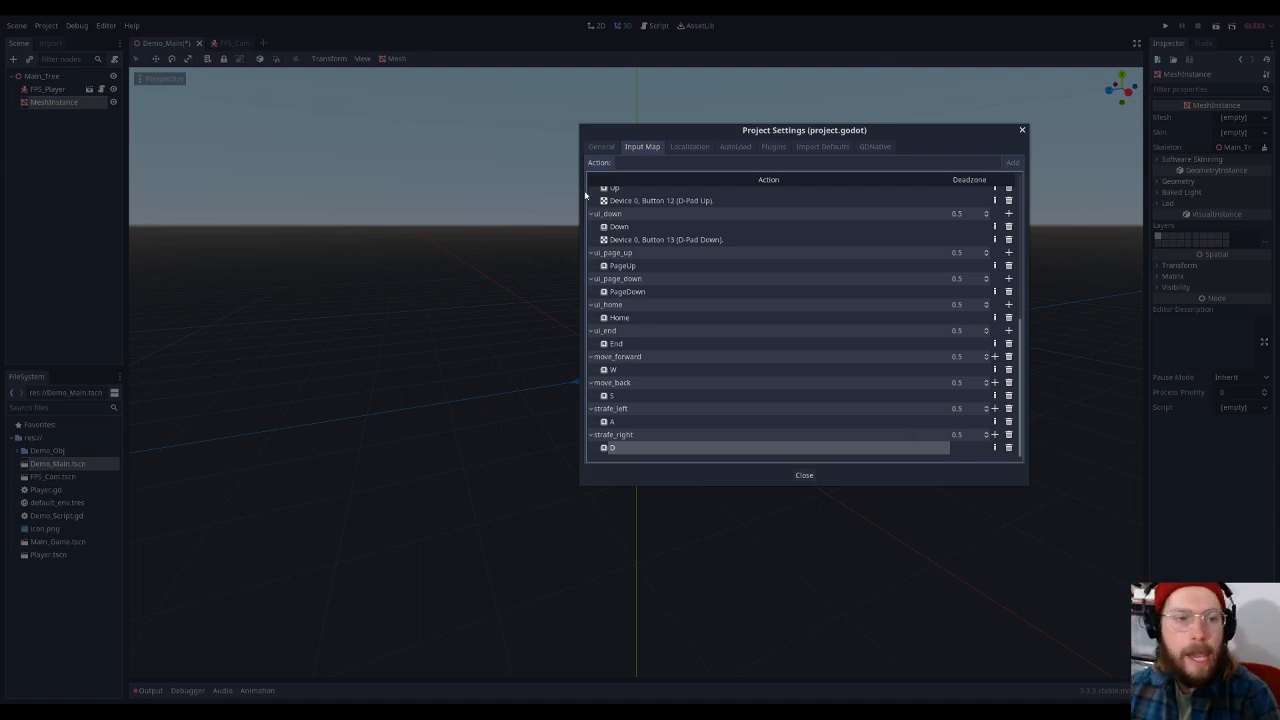
click(1022, 131)
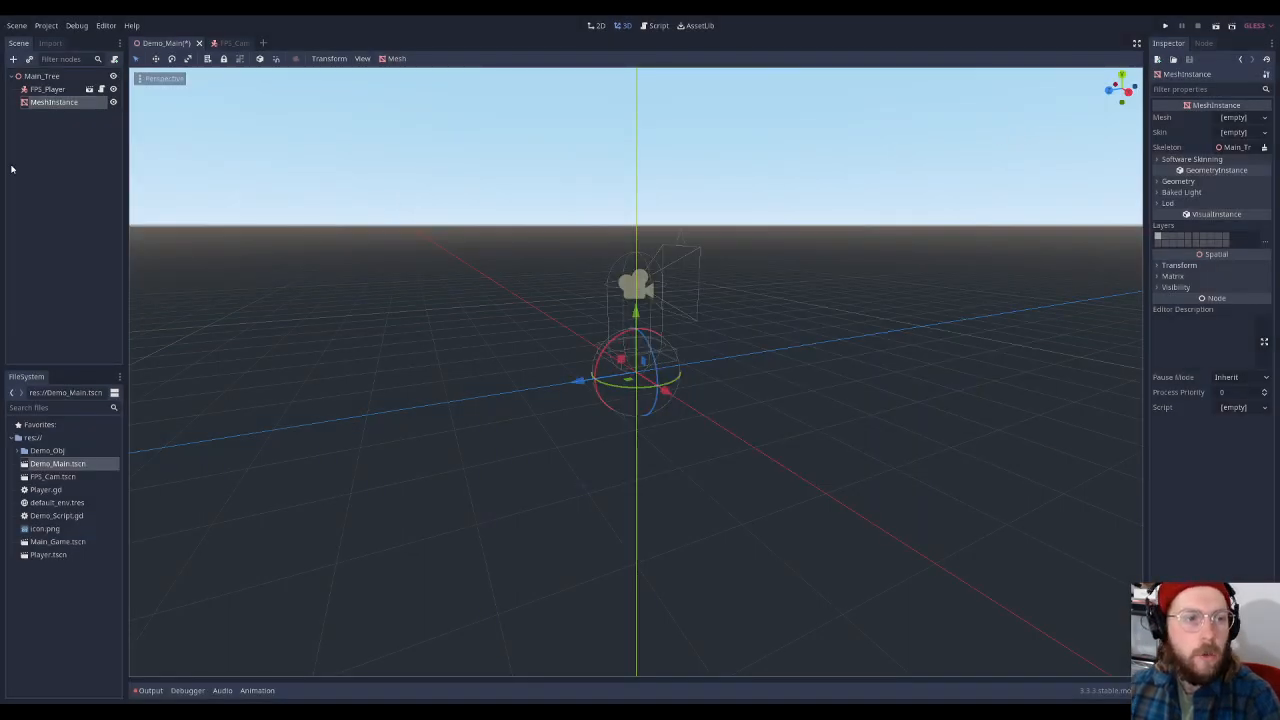
Rename the MeshInstance node to Floor and assign it a new PlaneMesh
double_click(42, 102)
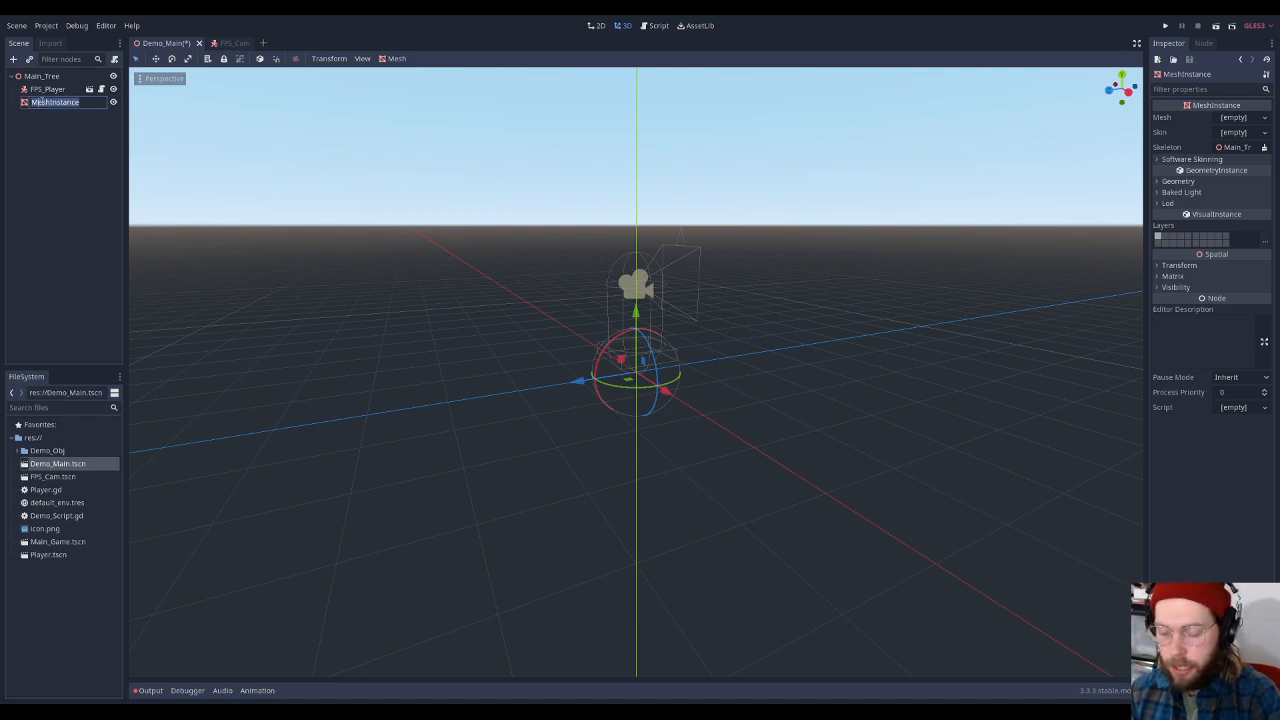
text(Floor)
key(Return)
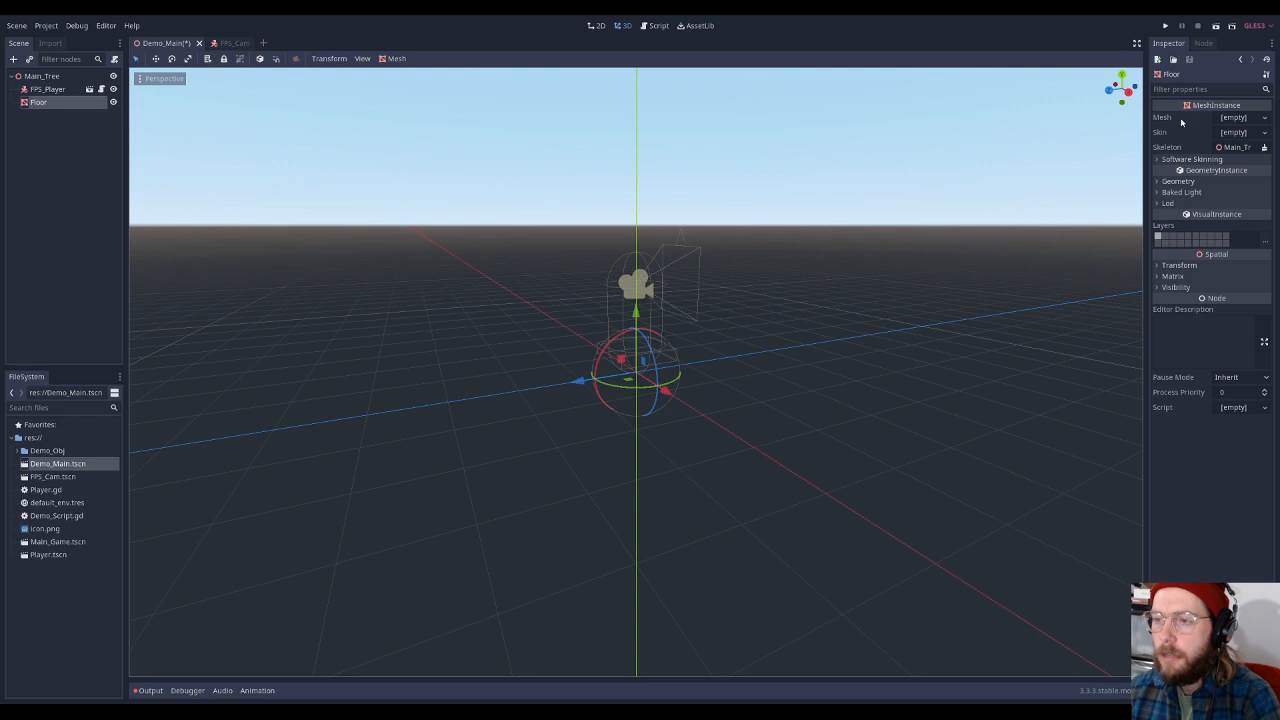
click(1230, 118)
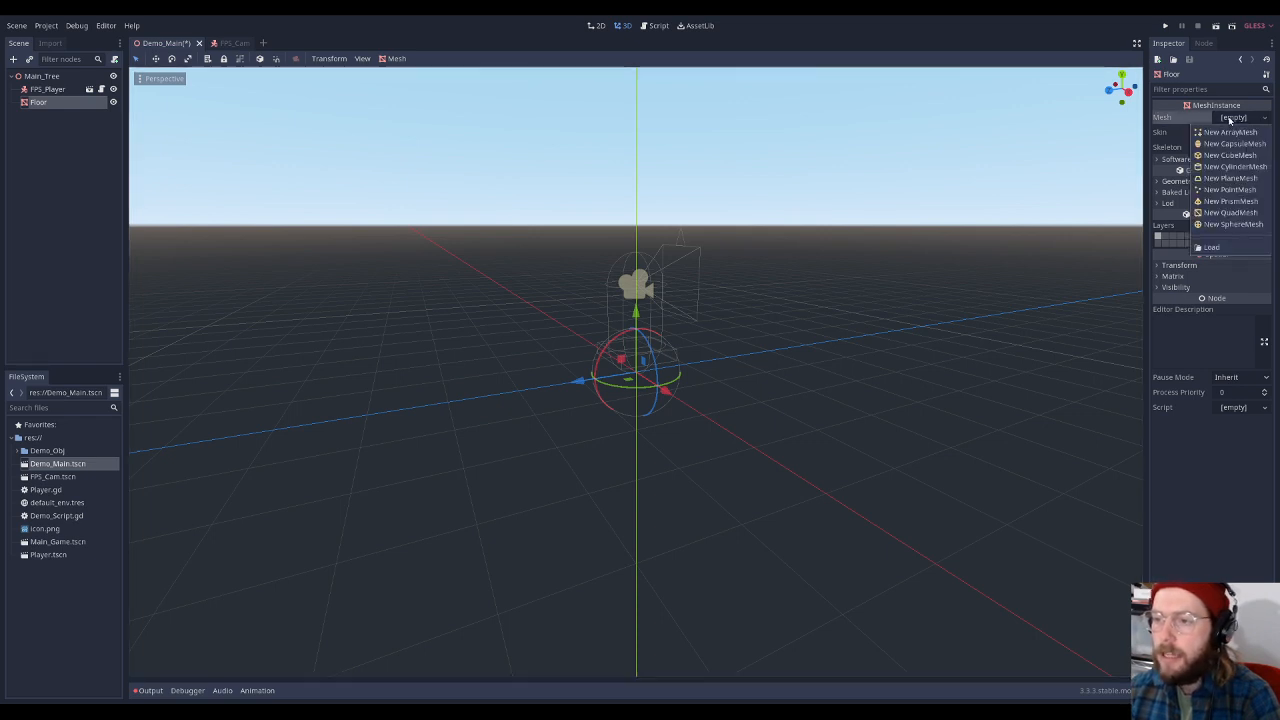
click(1232, 178)
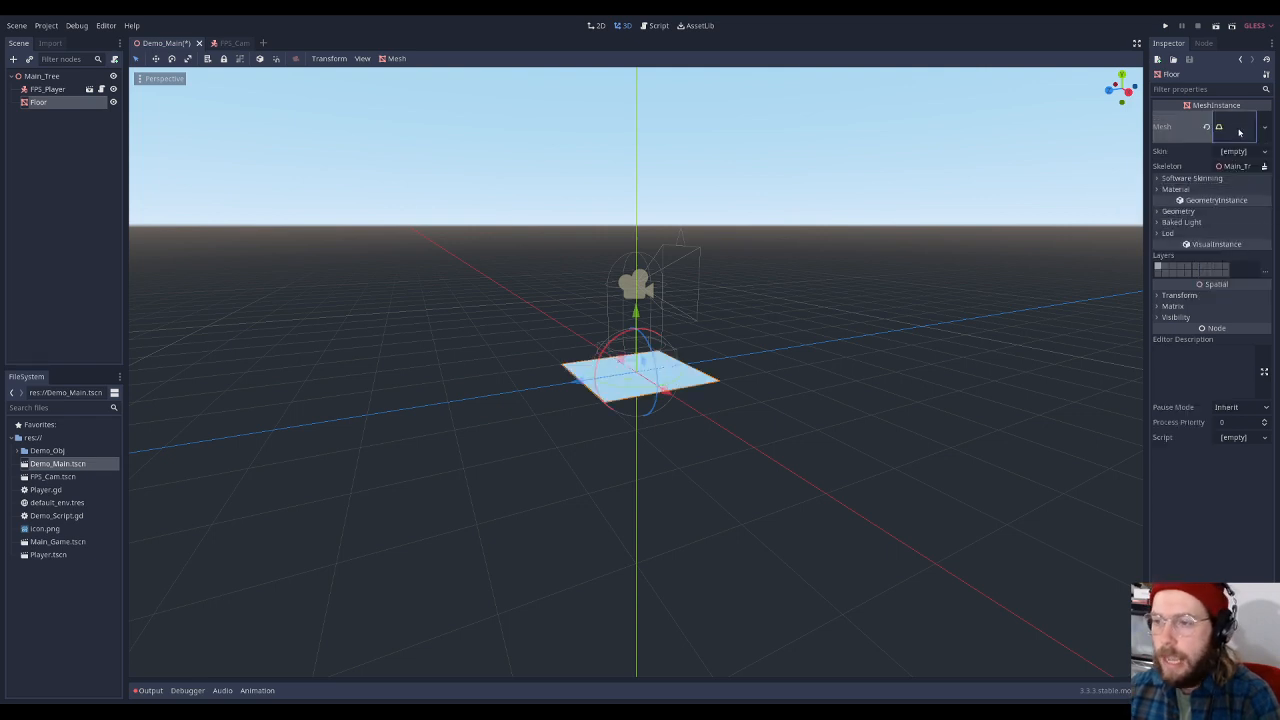
Expand the PlaneMesh properties of the Floor node
click(1238, 131)
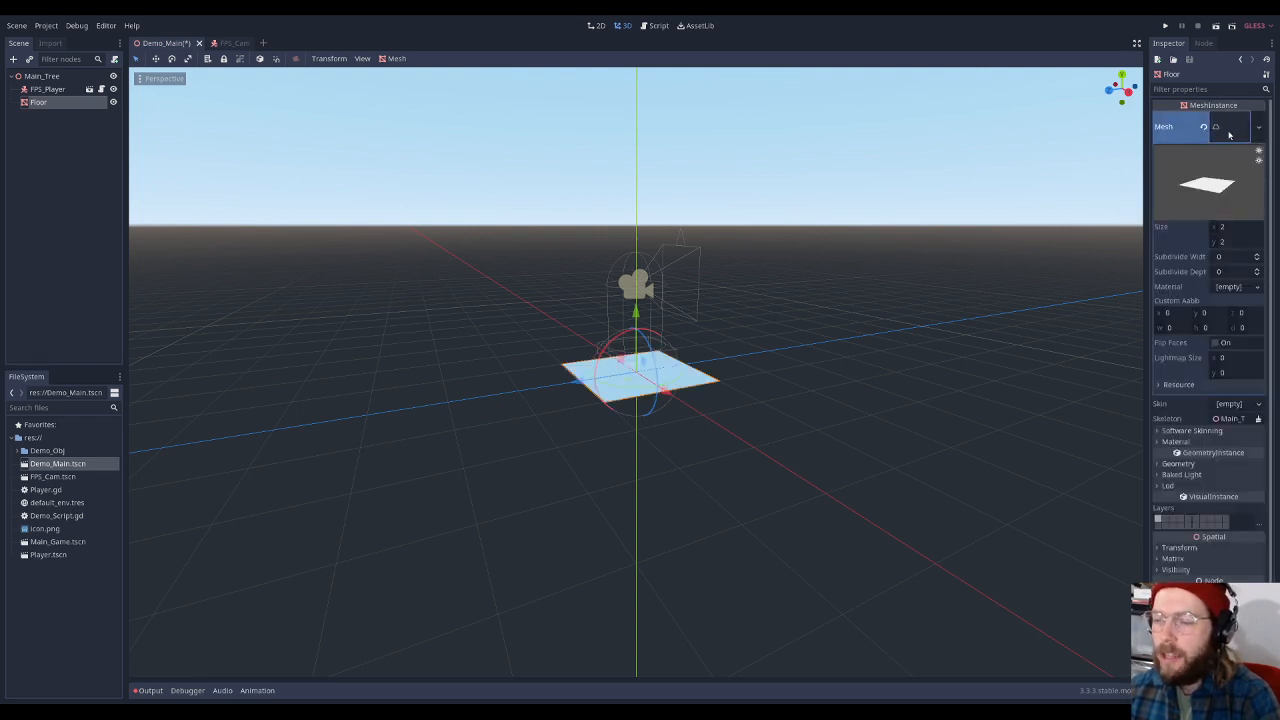
click(1234, 130)
click(1236, 127)
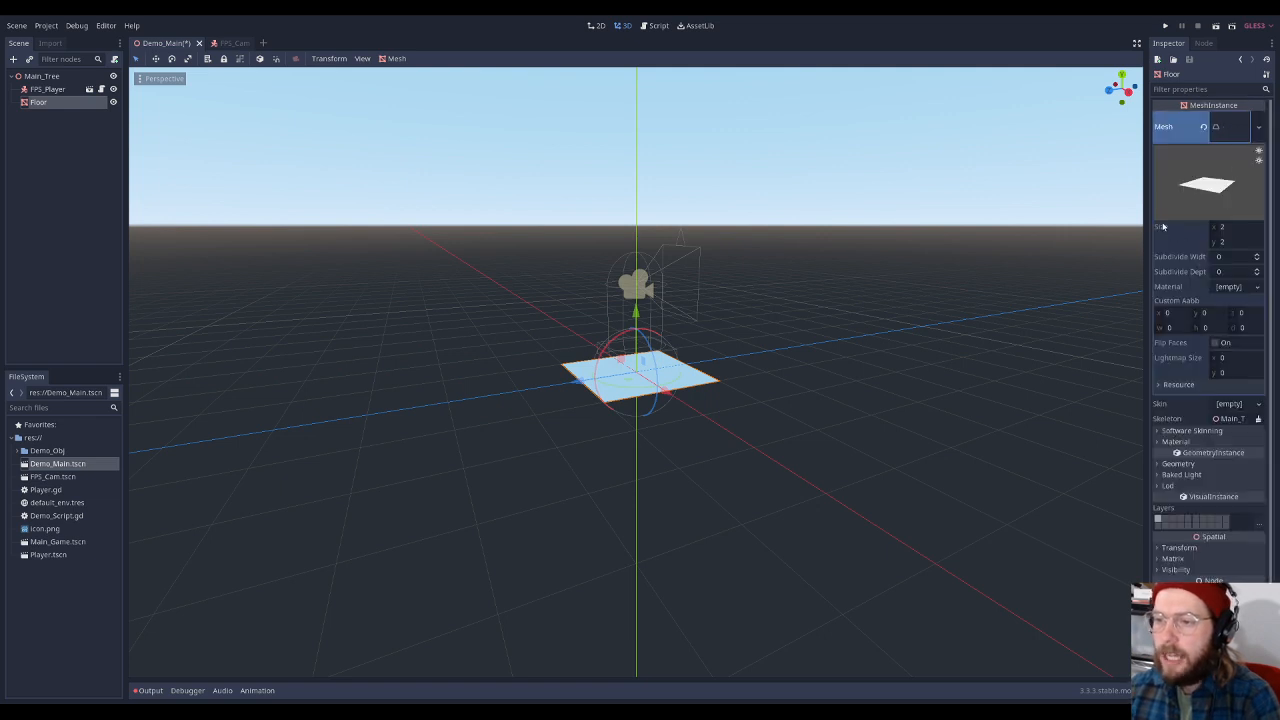
Set the Floor plane's size to 10 in x and 10 in y
click(1228, 227)
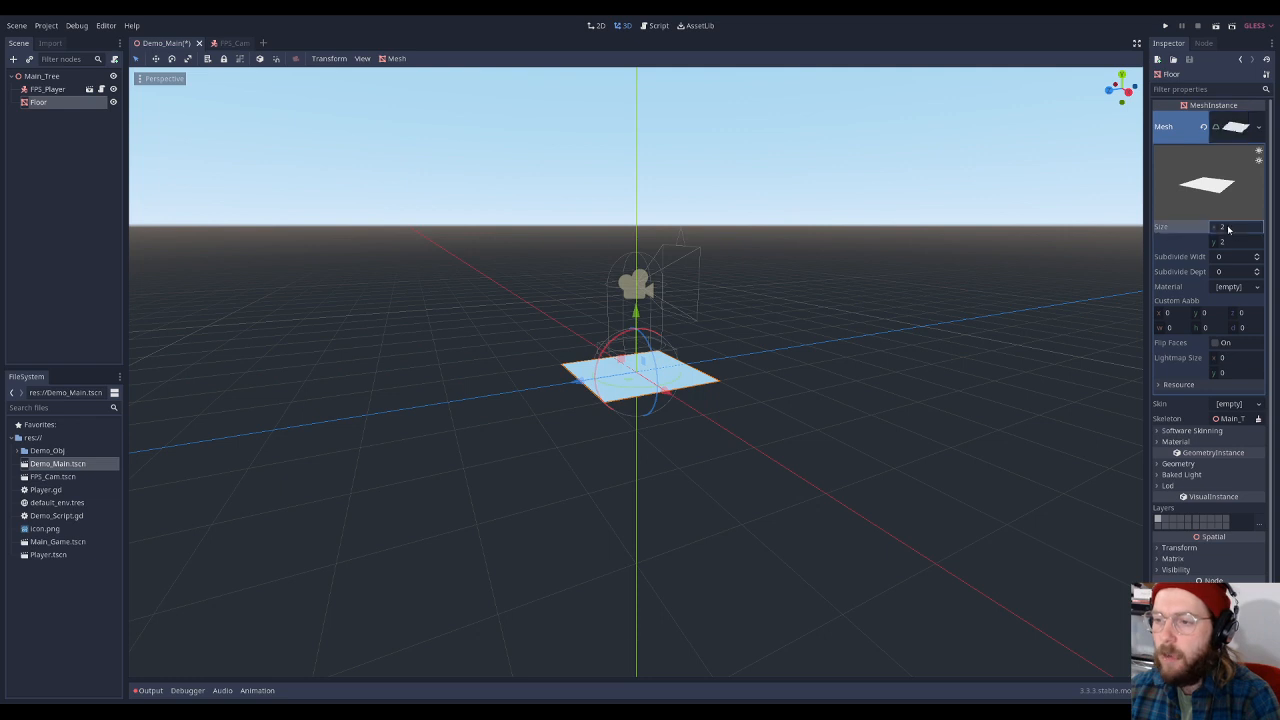
text(10)
key(Tab)
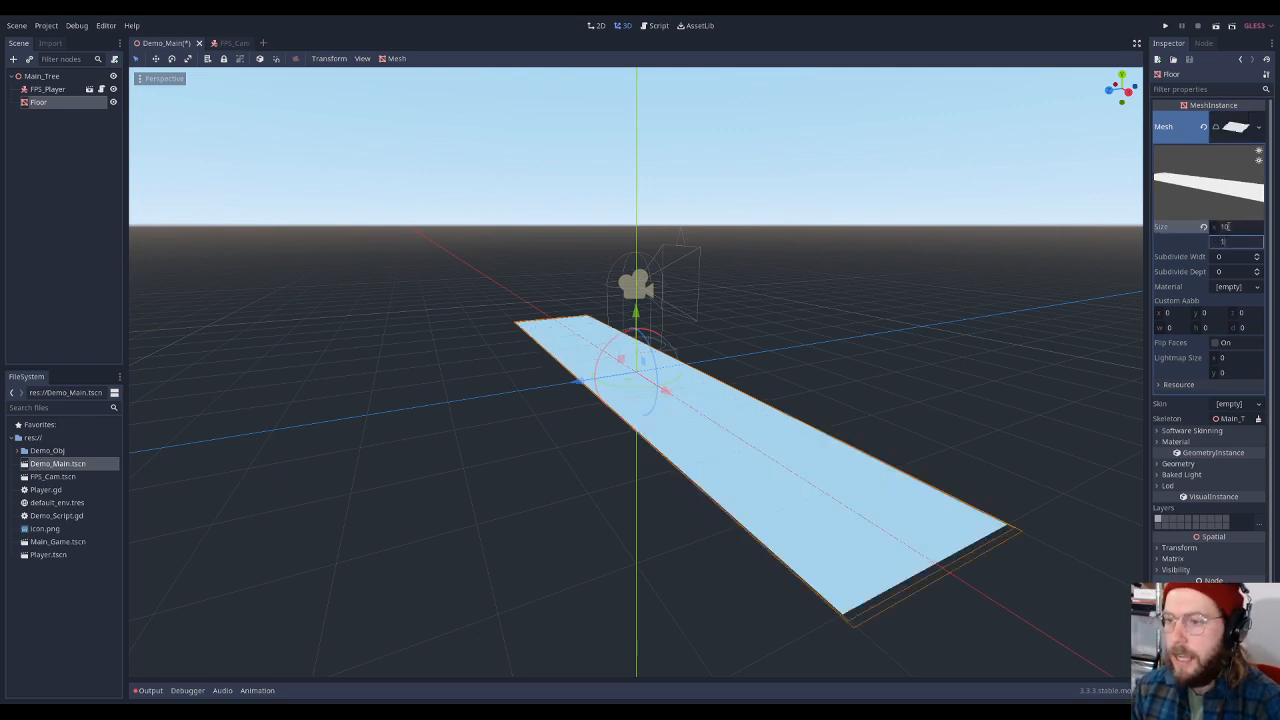
text(10)
key(Return)
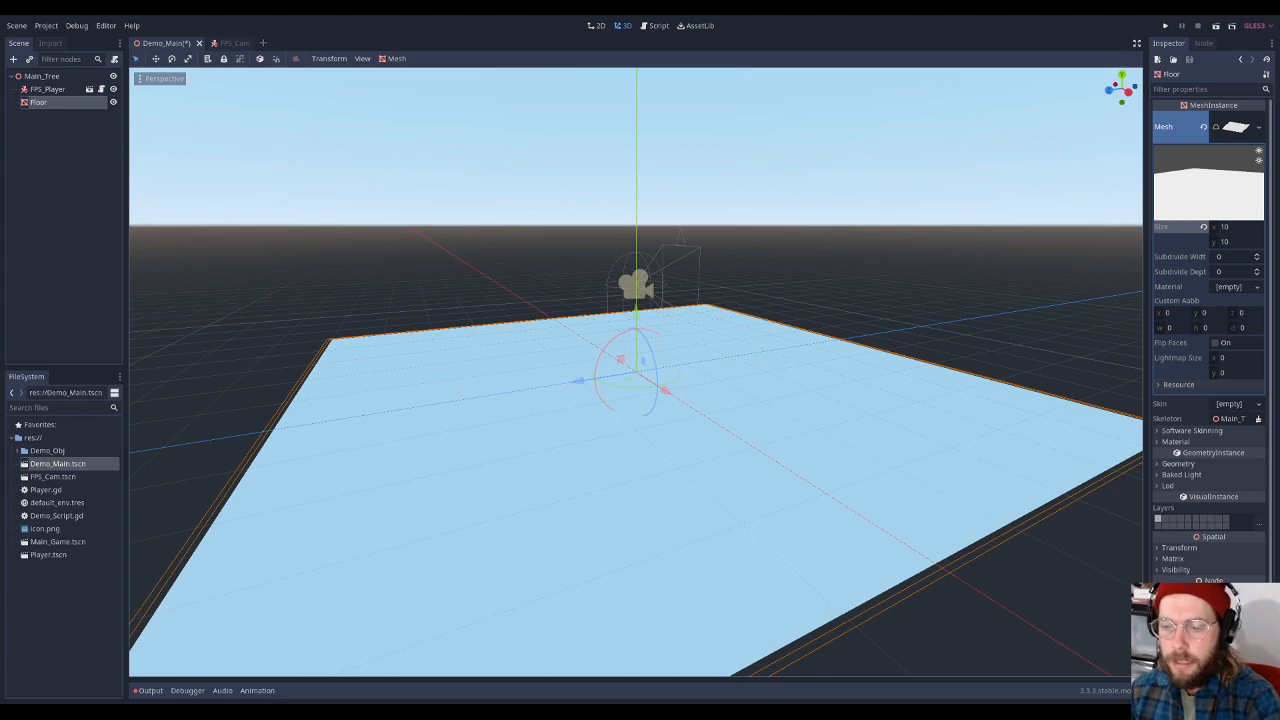
Enlarge the Floor plane to a size of 20 in x and 20 in y
scroll(690, 428, down, 8)
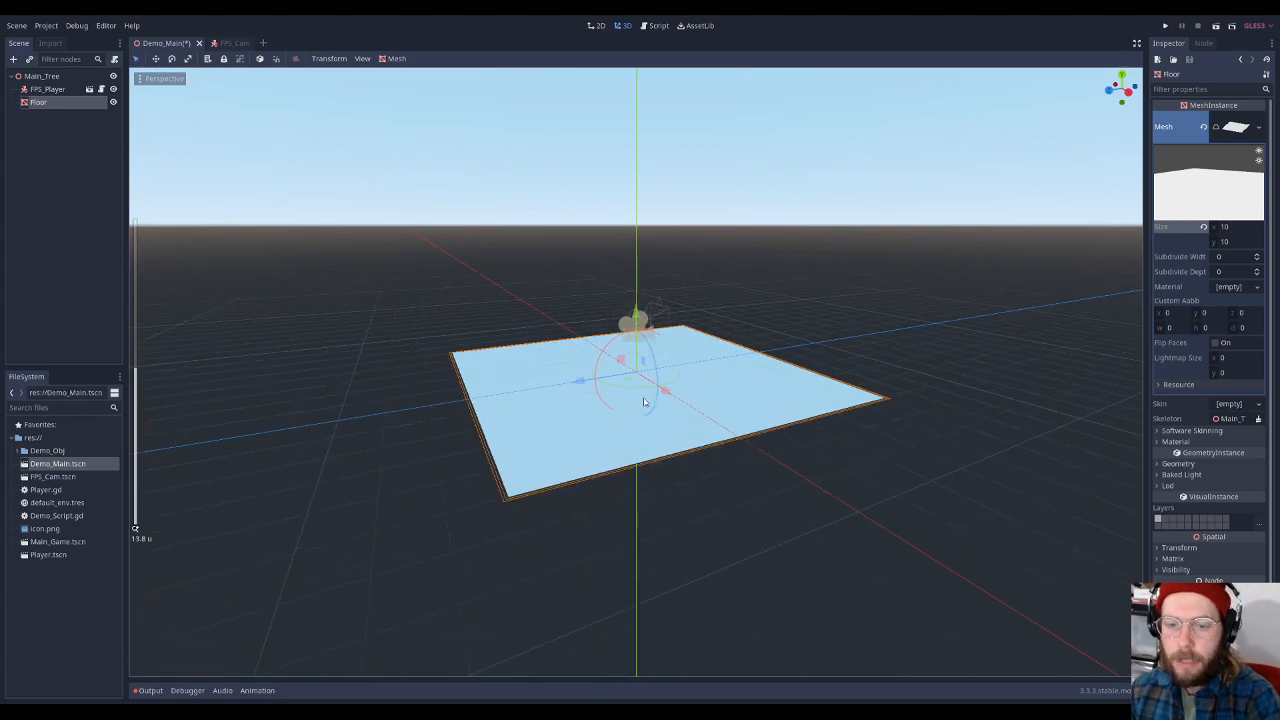
middle_drag(692, 396, 752, 391)
scroll(781, 391, up, 9)
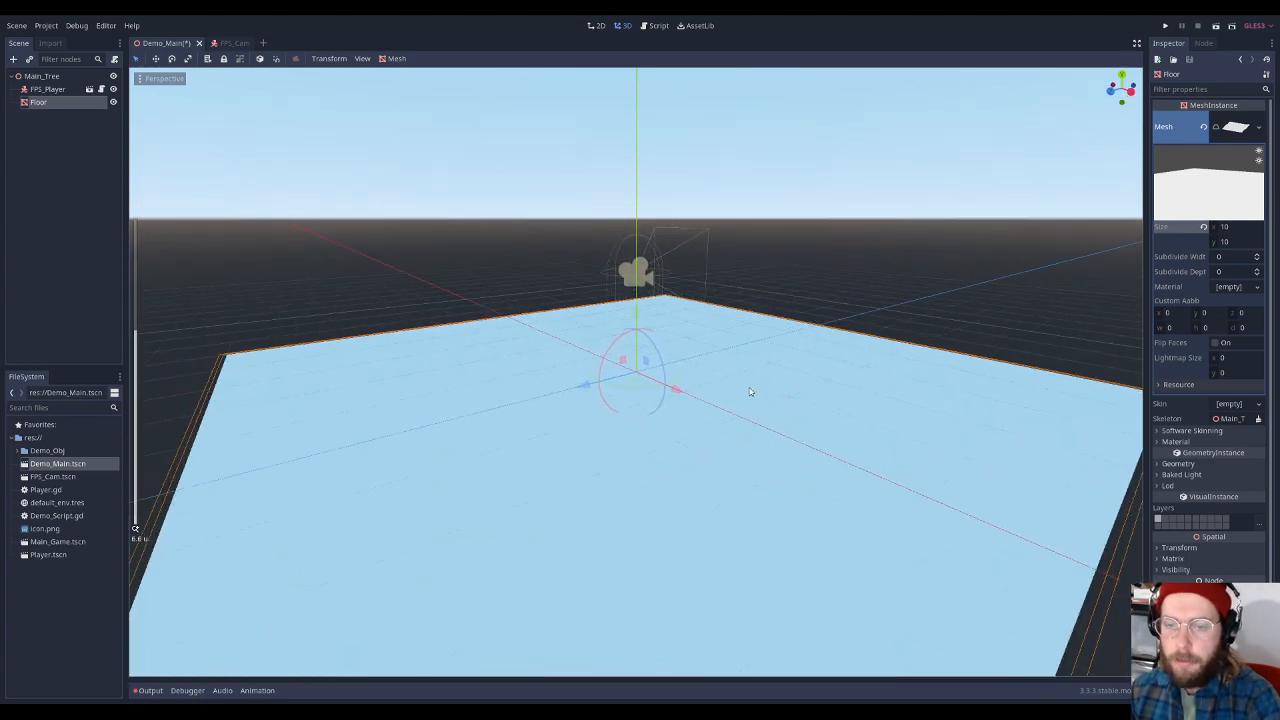
click(1237, 227)
text(20)
key(Tab)
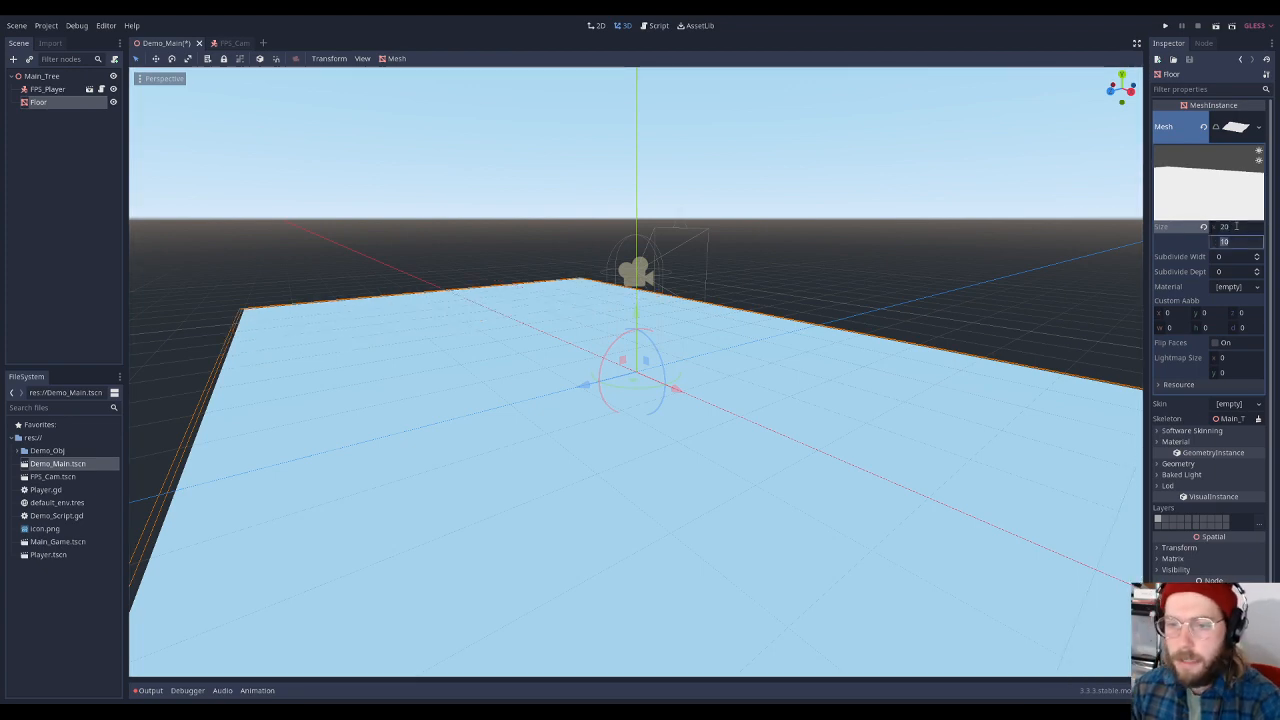
text(20)
key(Return)
scroll(790, 279, down, 4)
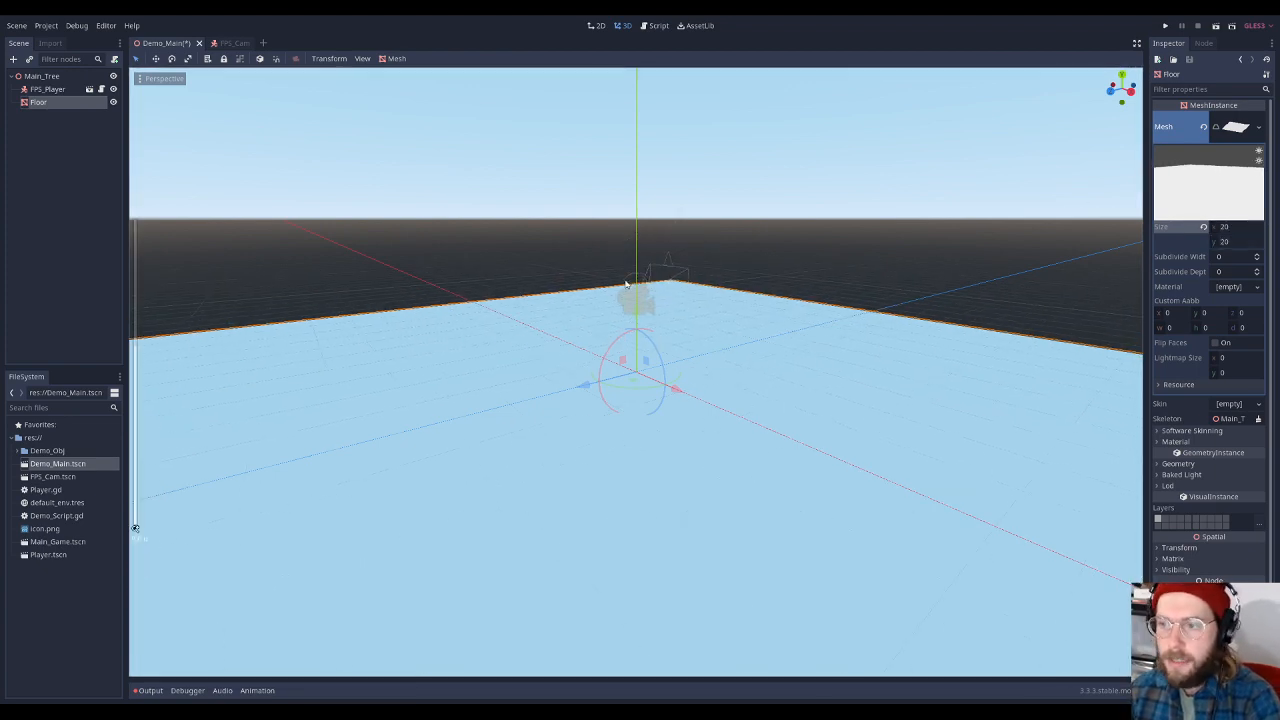
middle_drag(800, 278, 706, 284)
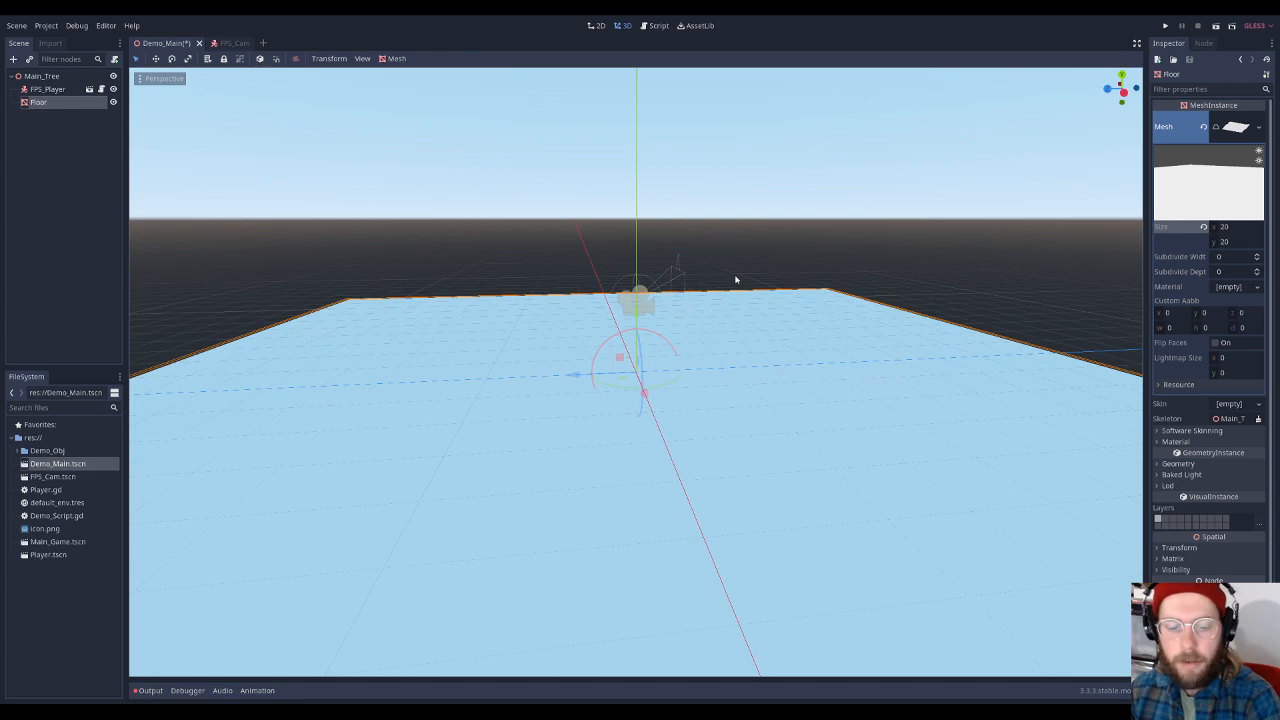
Select FPS_Player and examine up close how it stands relative to the Floor plane
click(48, 89)
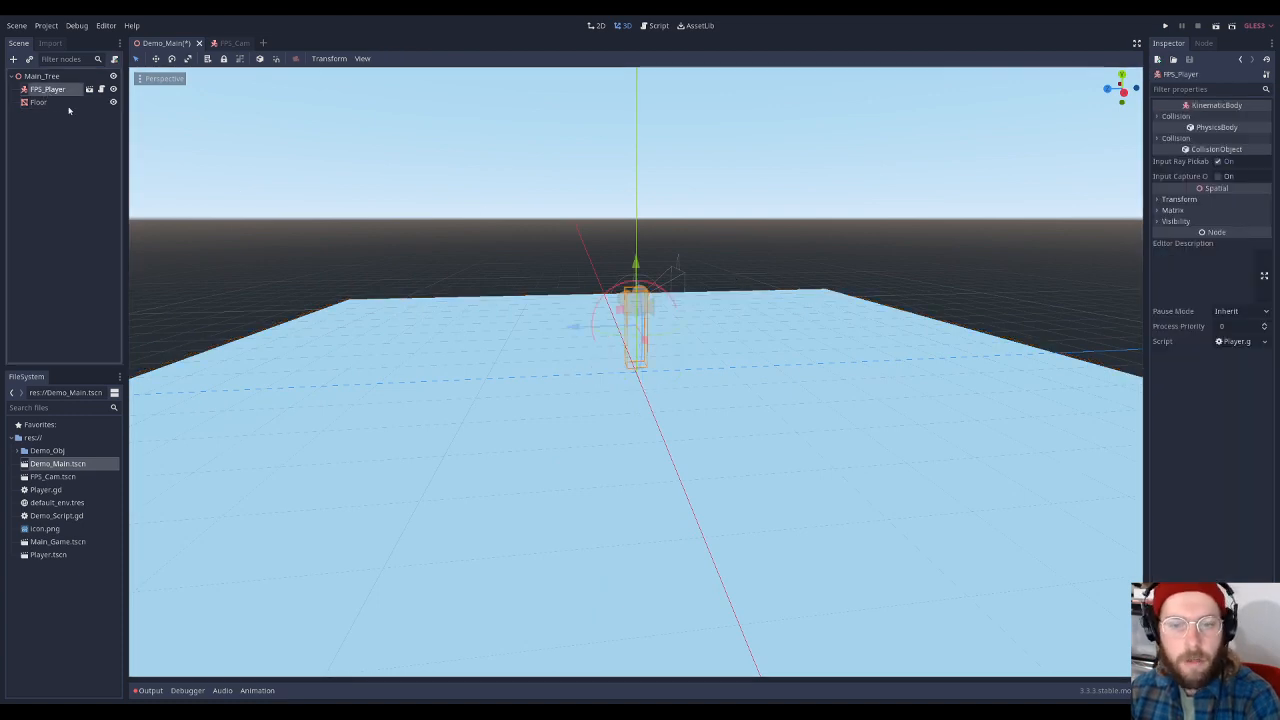
scroll(676, 339, up, 9)
middle_drag(675, 340, 699, 327)
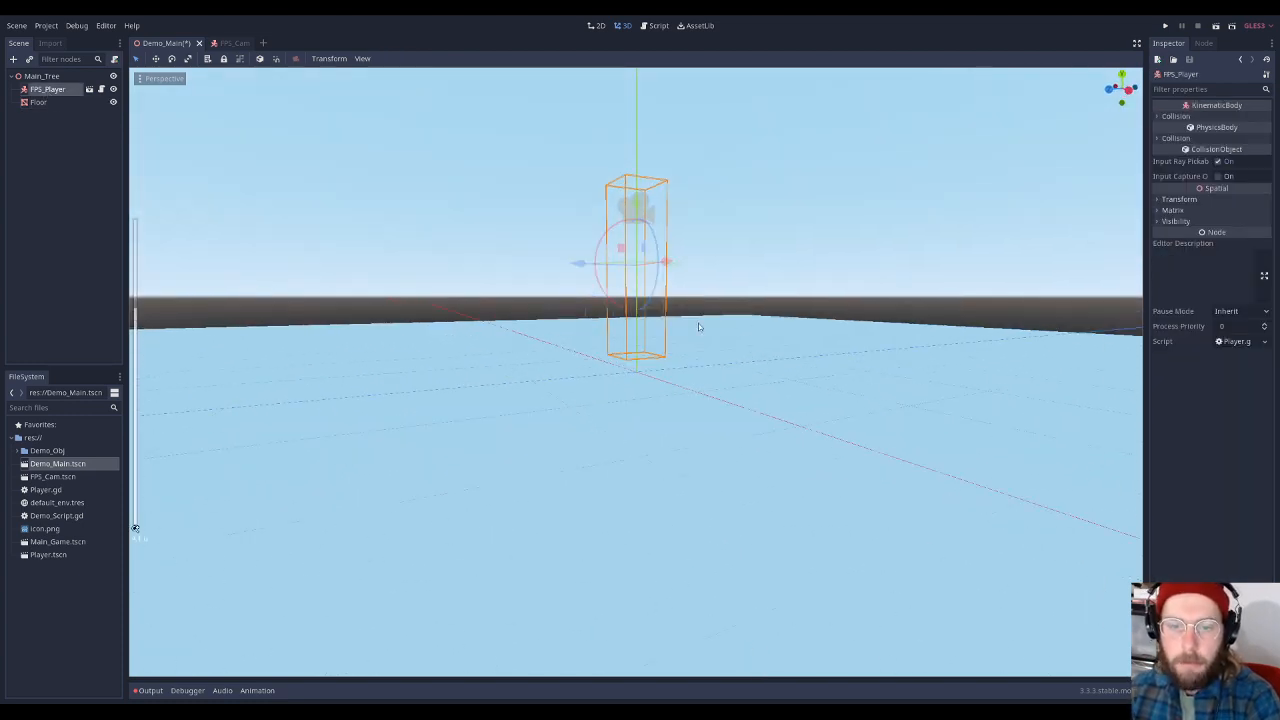
mouse_move(640, 211)
mouse_down()
mouse_move(636, 229)
mouse_move(643, 211)
mouse_up()
Collapse the Floor node's mesh properties and create a trimesh static body for it
click(33, 102)
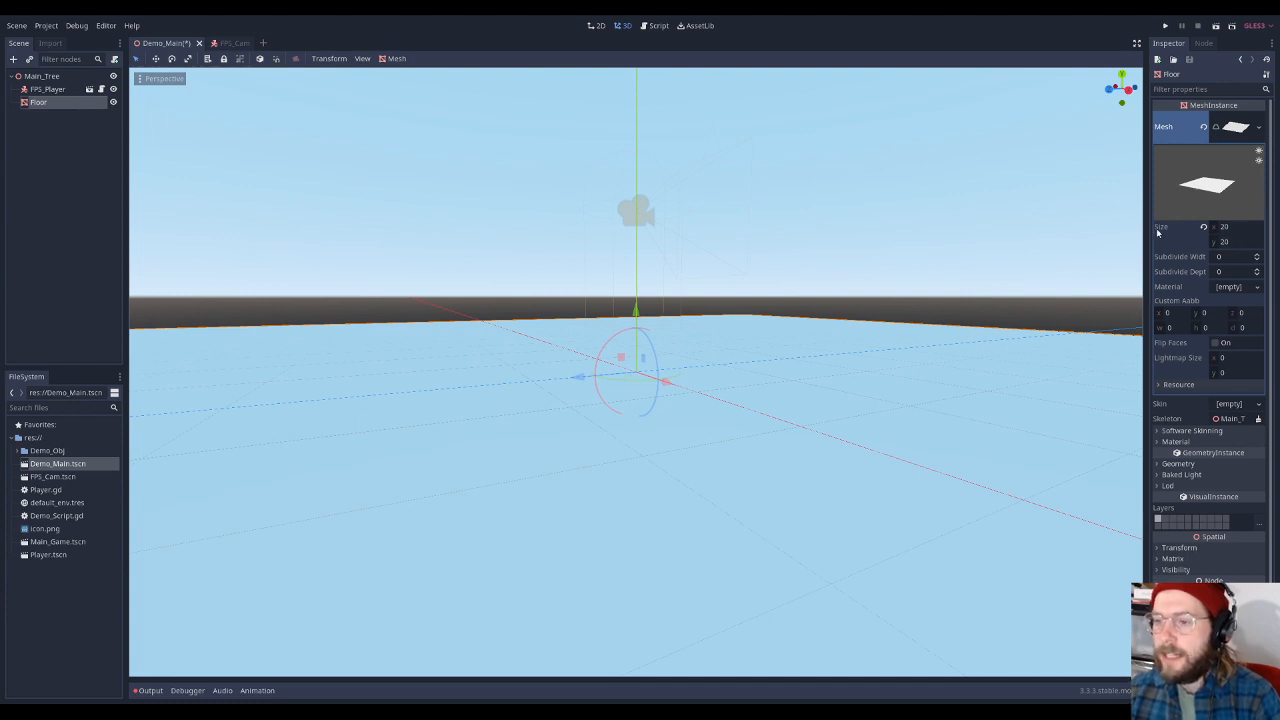
click(1235, 132)
click(1235, 130)
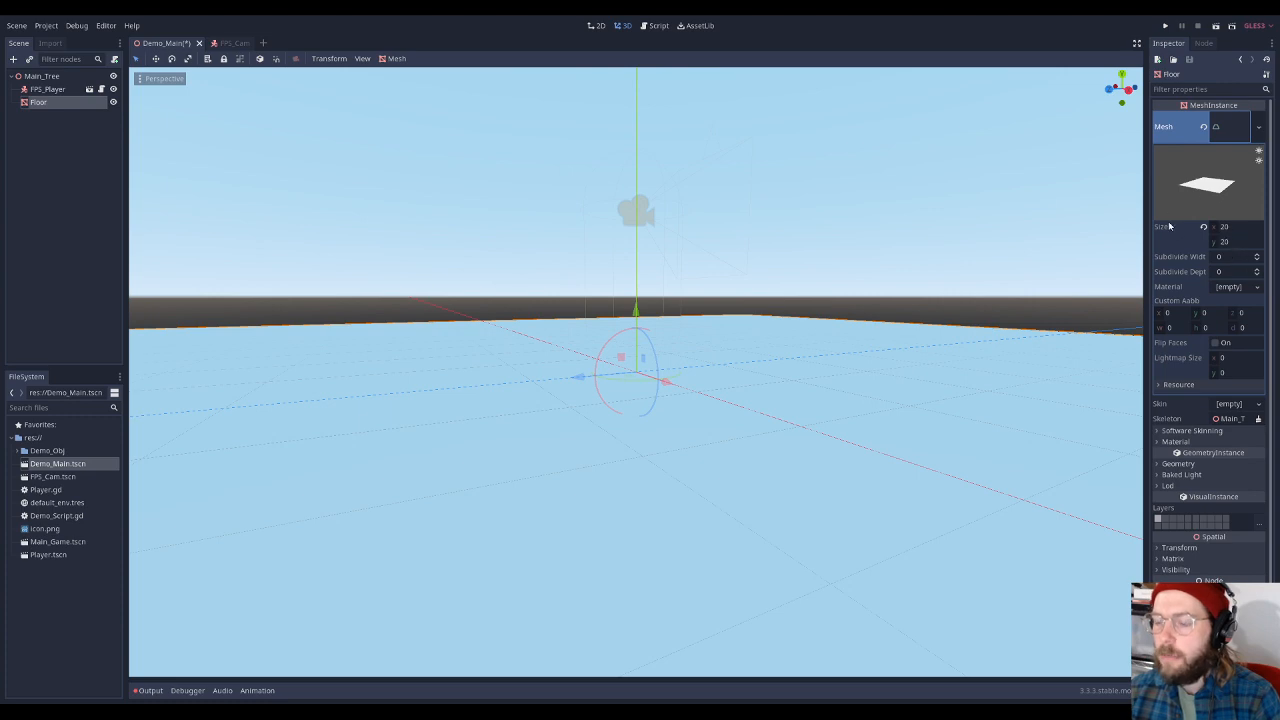
click(1229, 128)
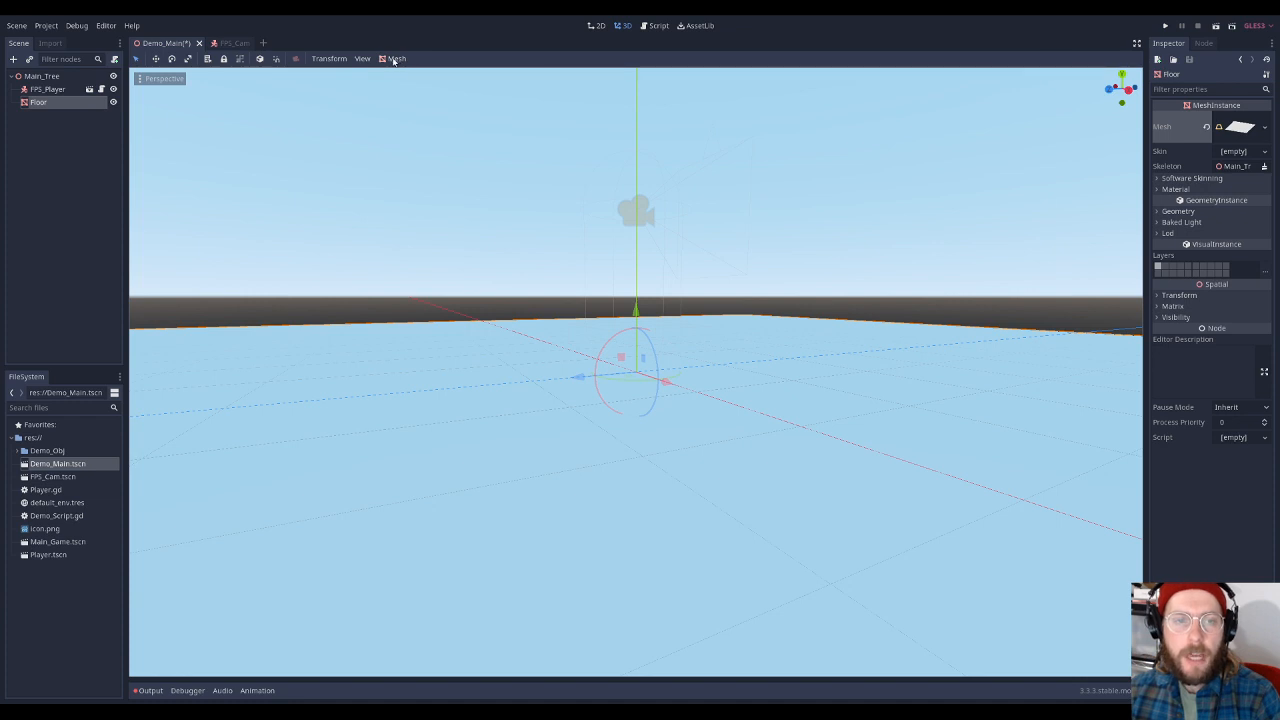
click(393, 60)
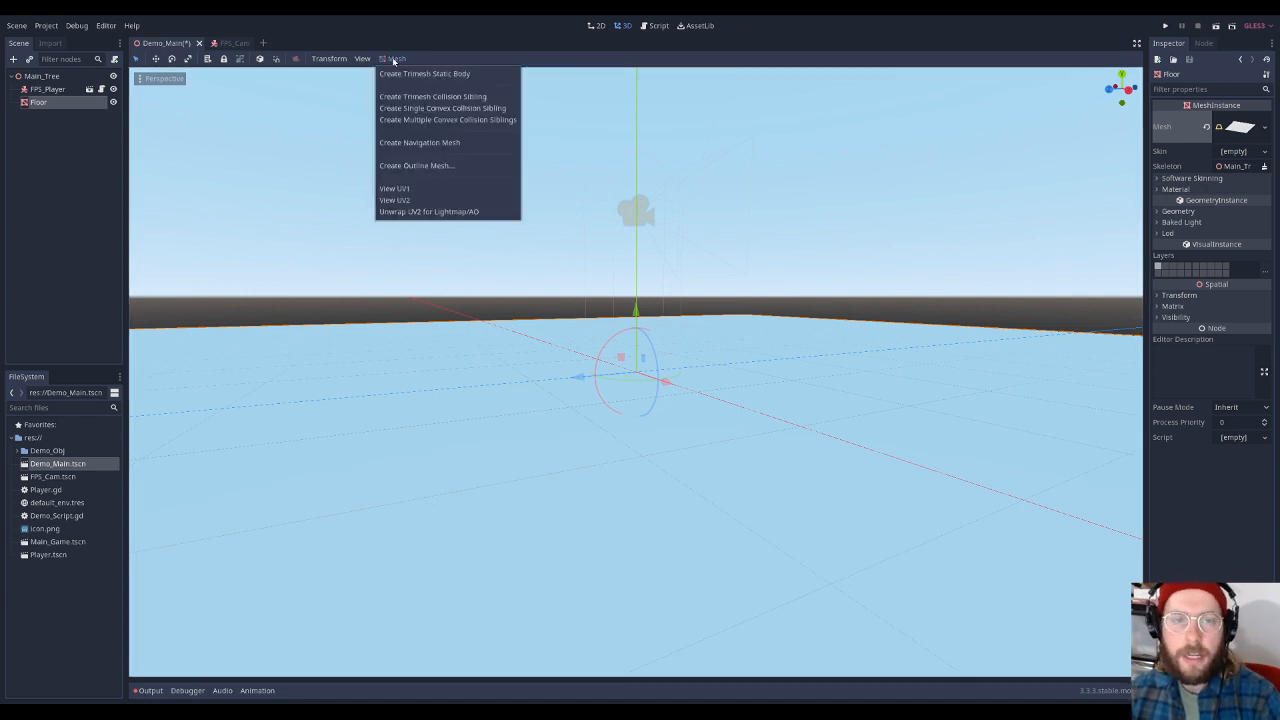
click(273, 145)
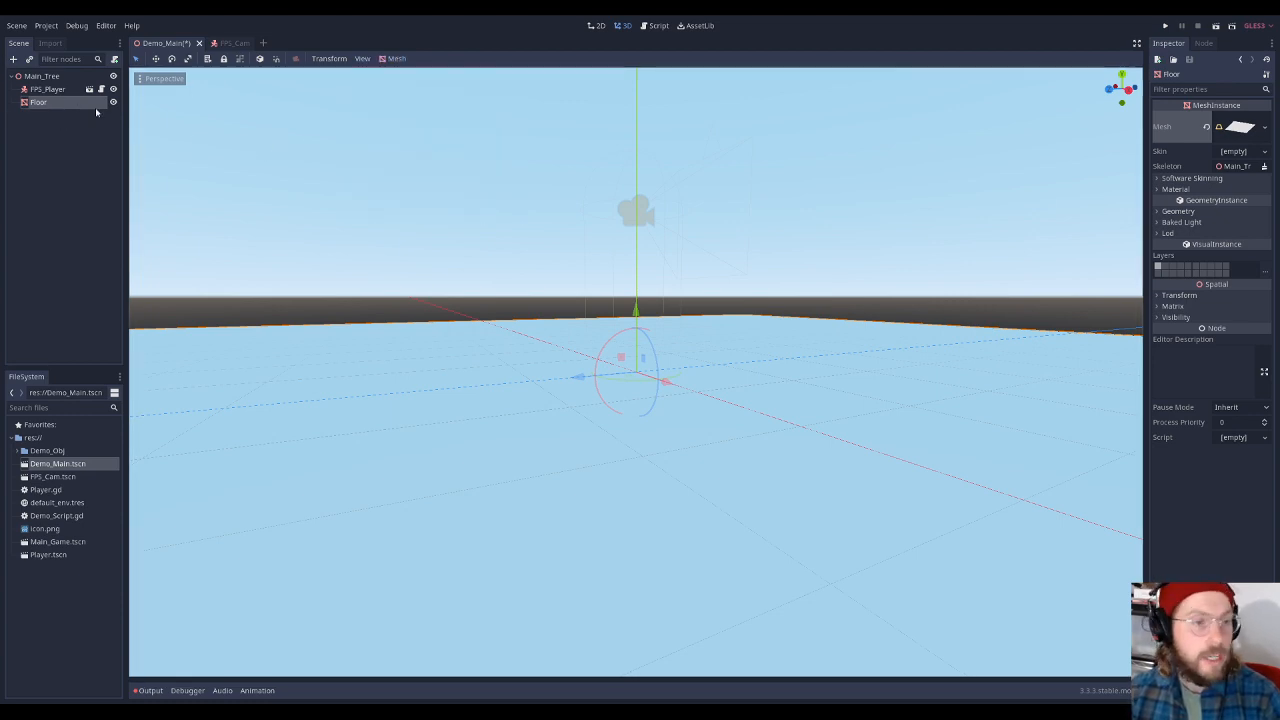
click(394, 59)
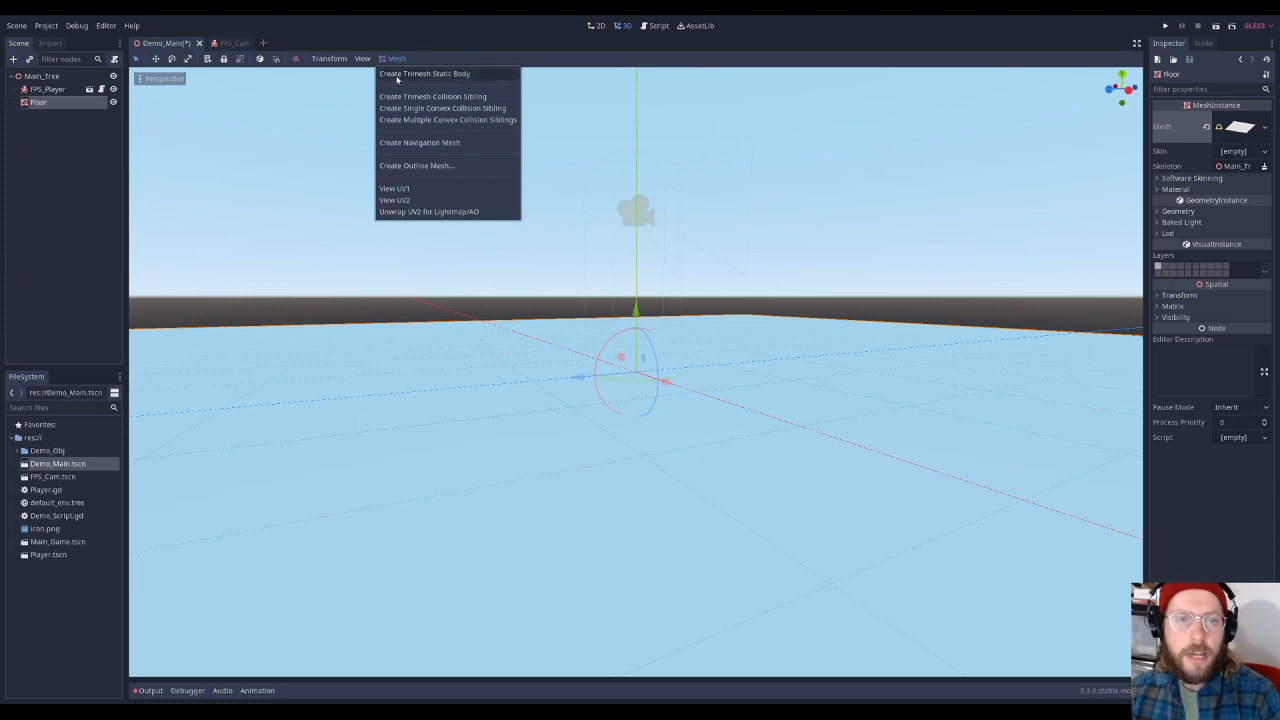
click(397, 74)
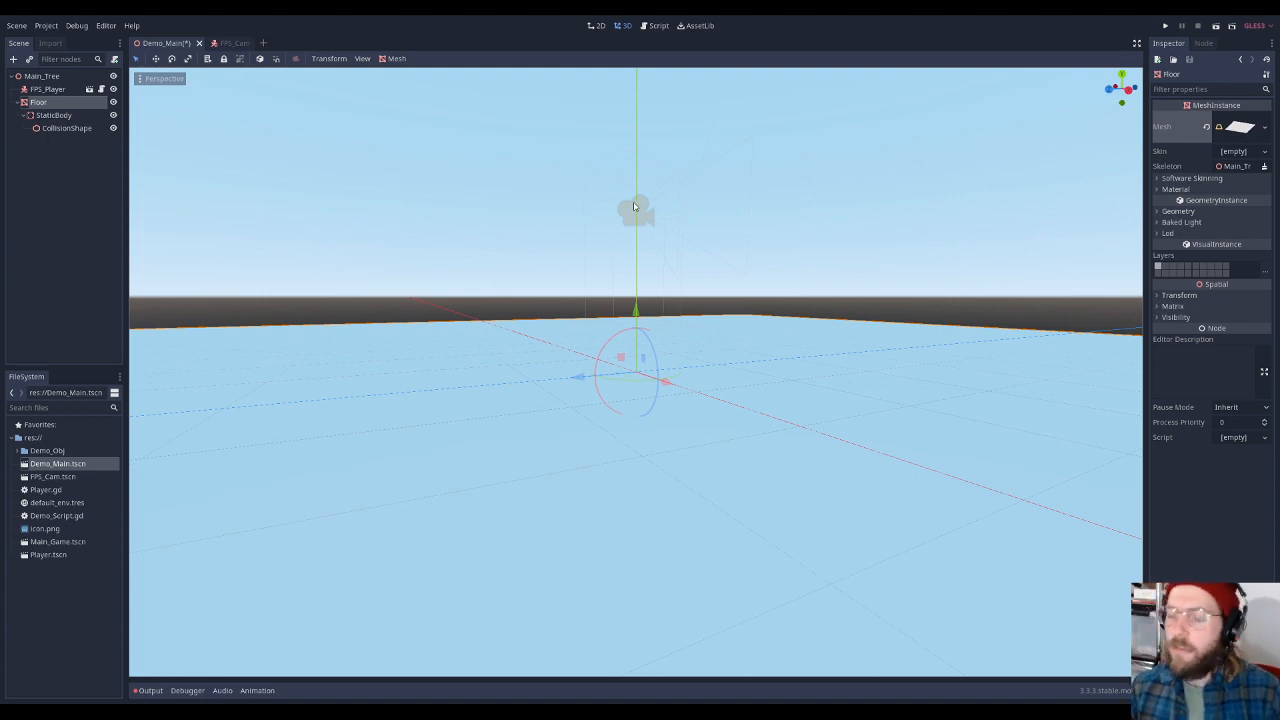
Save the Demo_Main scene with FPS_Player selected and end the project's test run
click(45, 90)
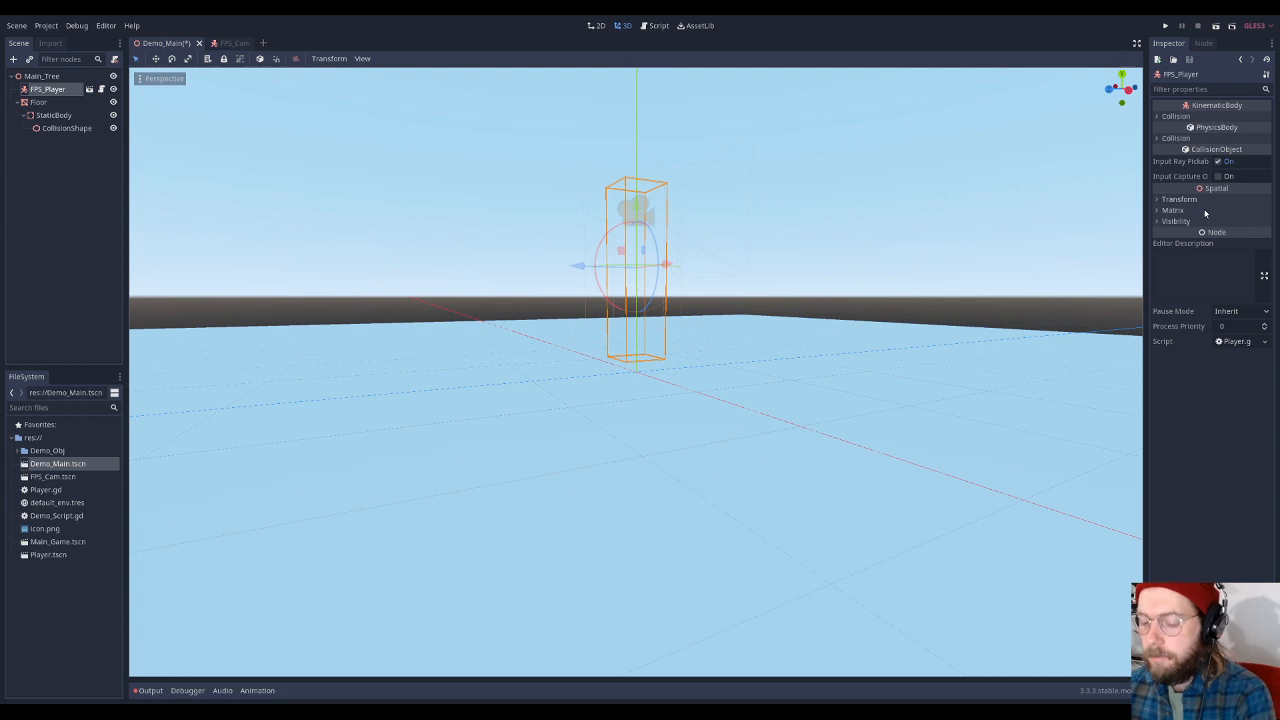
key(ctrl+s)
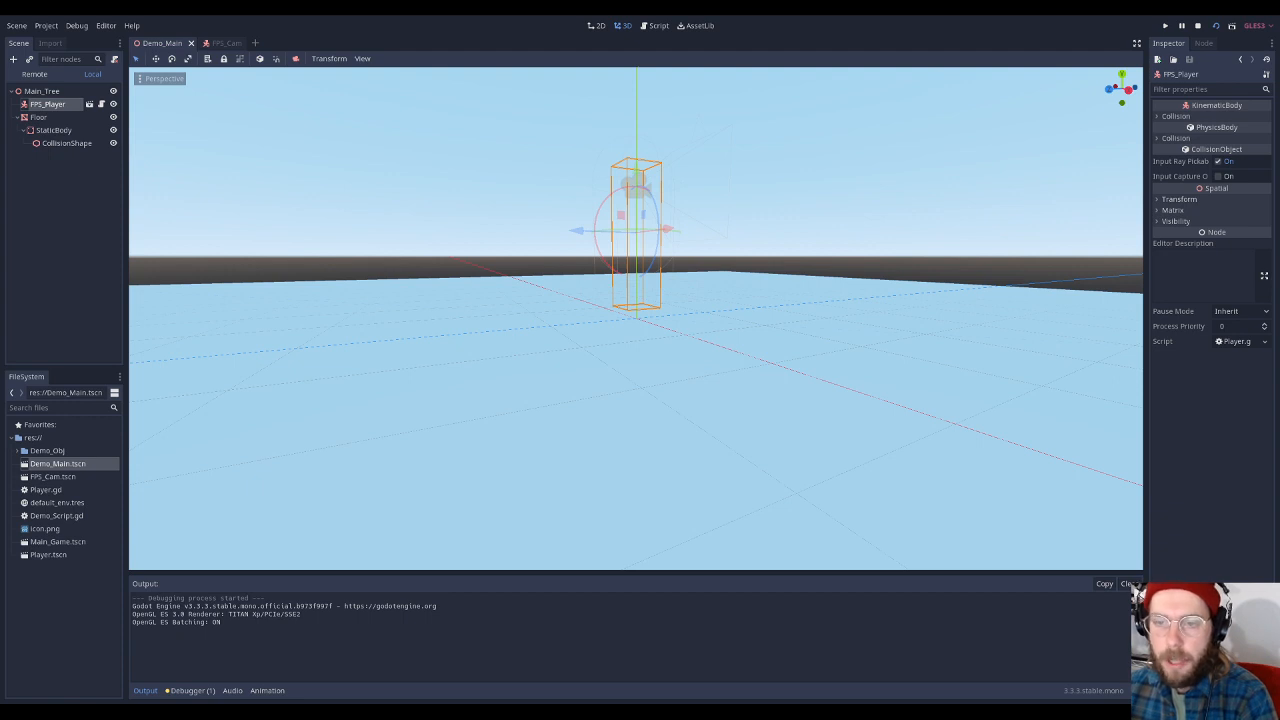
key(F8)
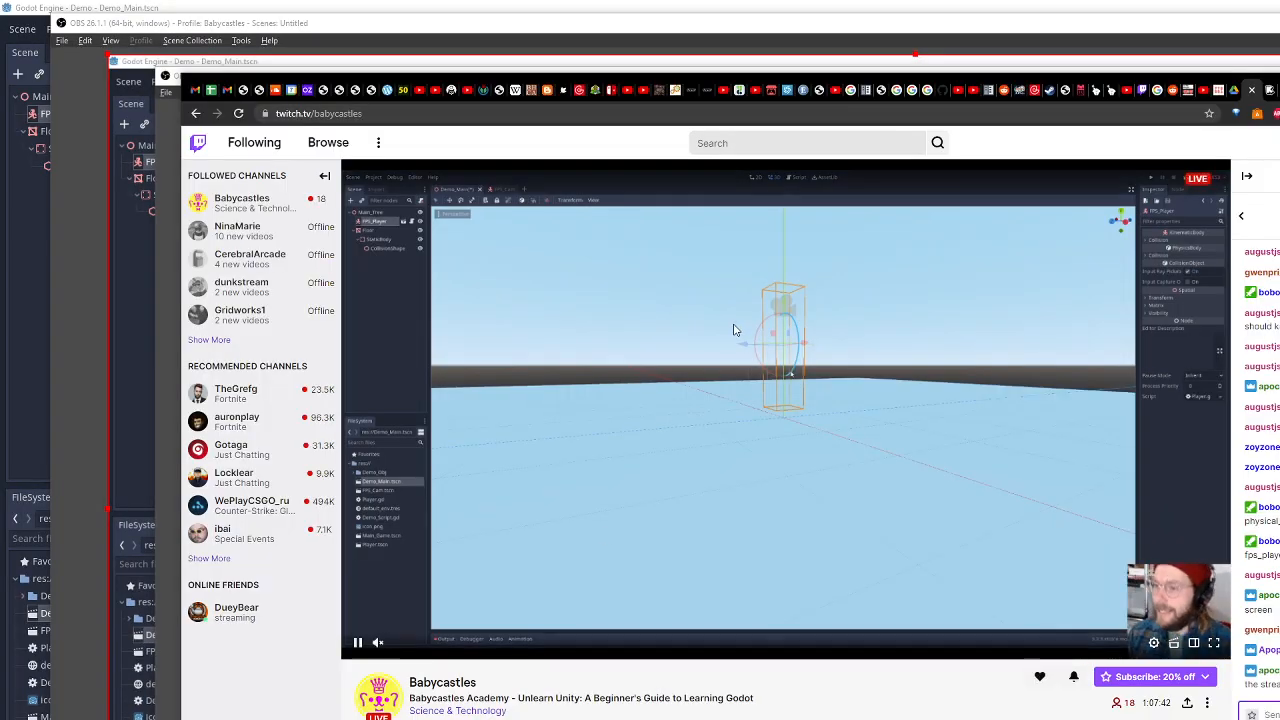
Switch back to Godot and test-run the project, walking the player forward before closing the game window
key(alt+Tab)
click(989, 400)
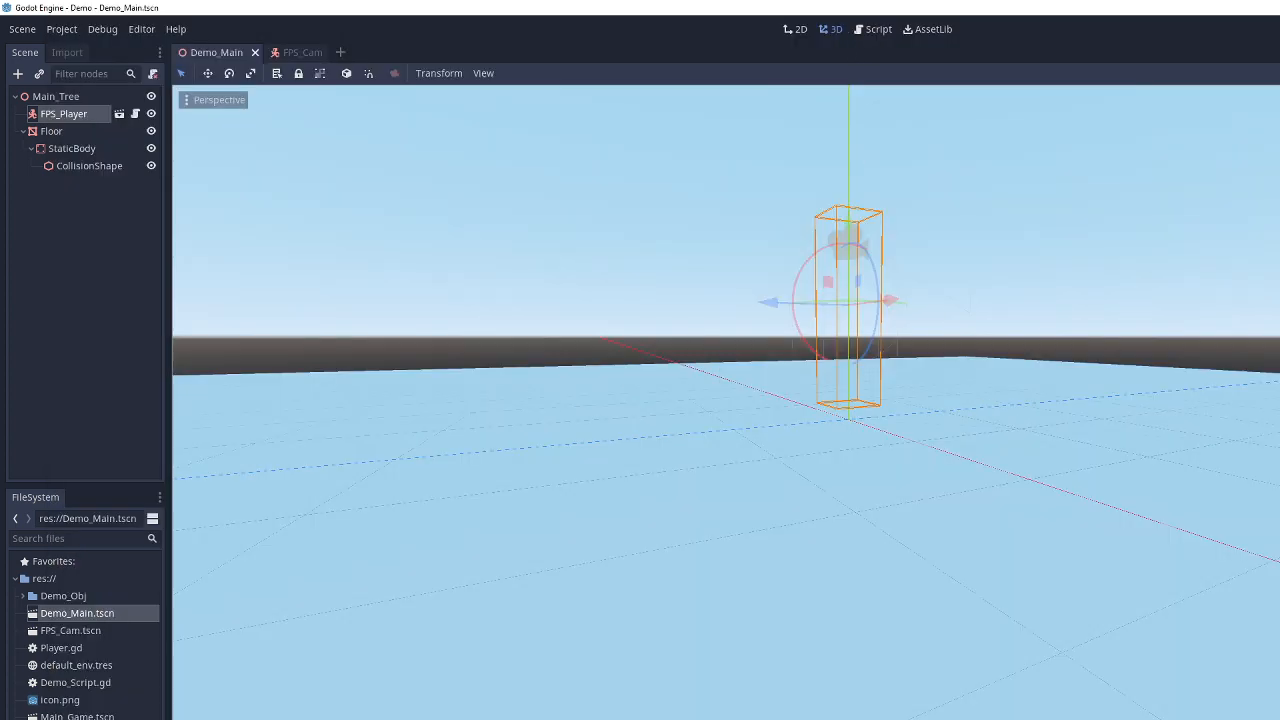
key(F5)
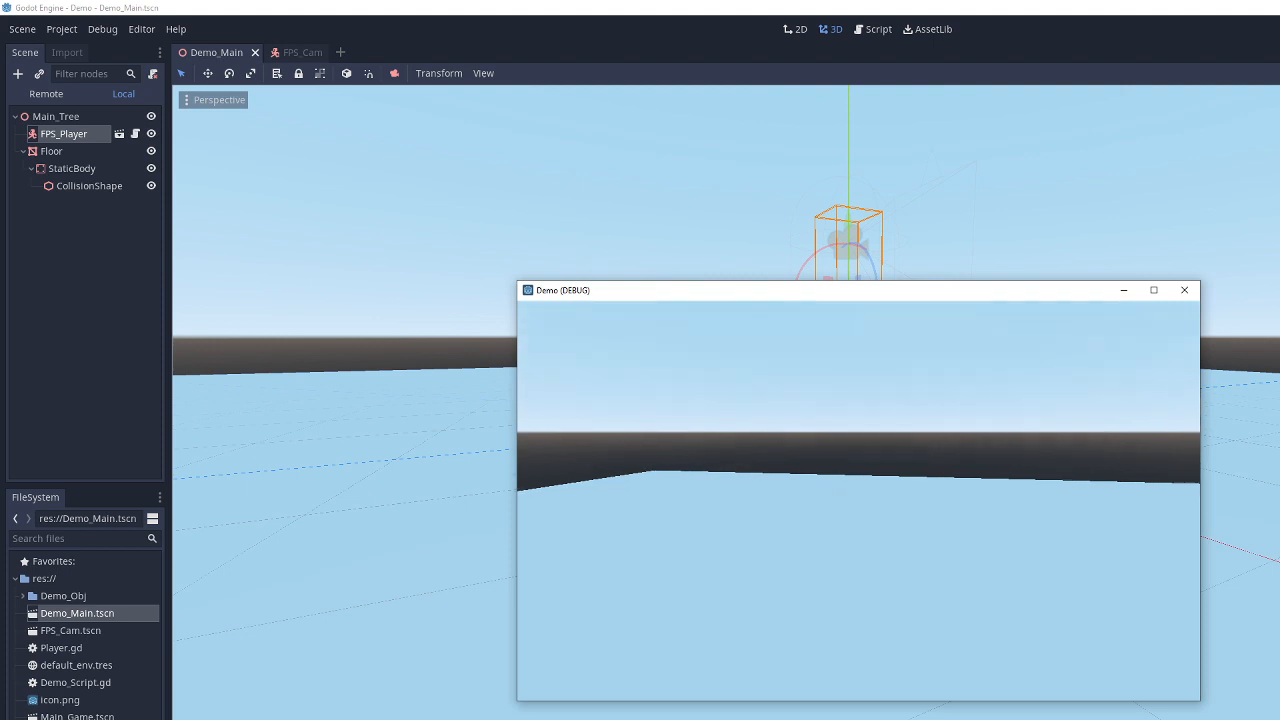
key(w)
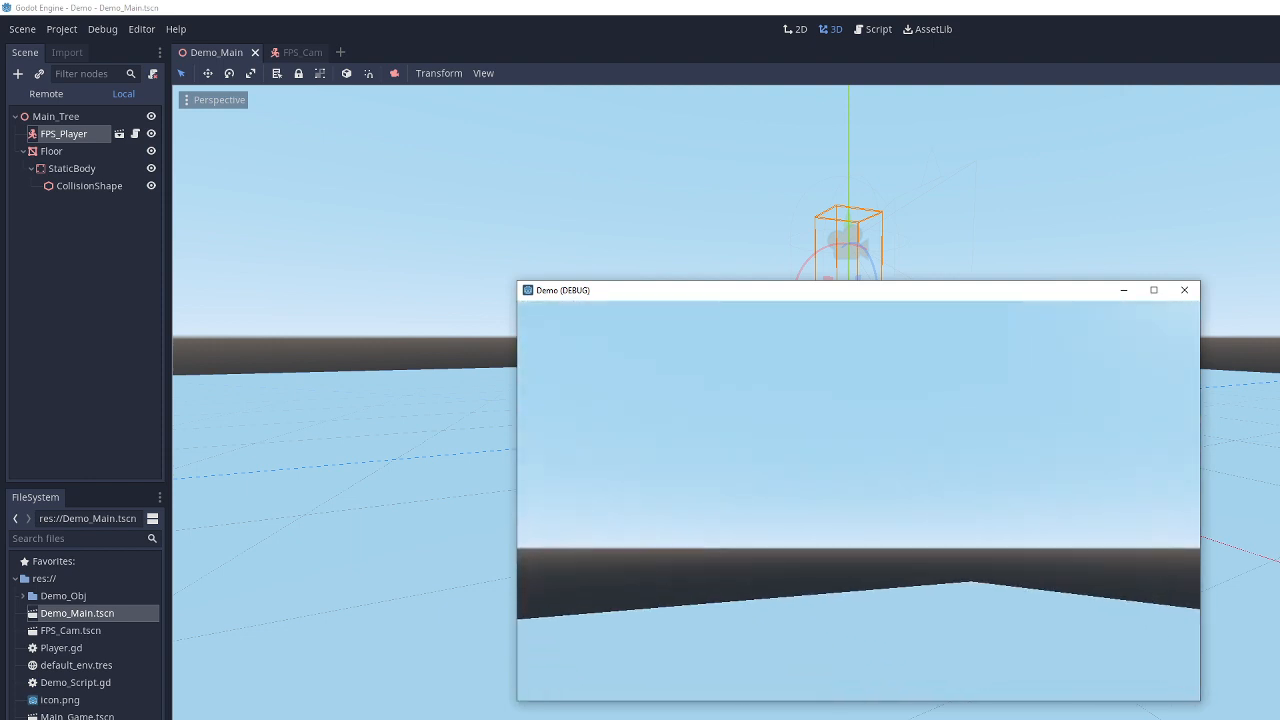
click(1184, 290)
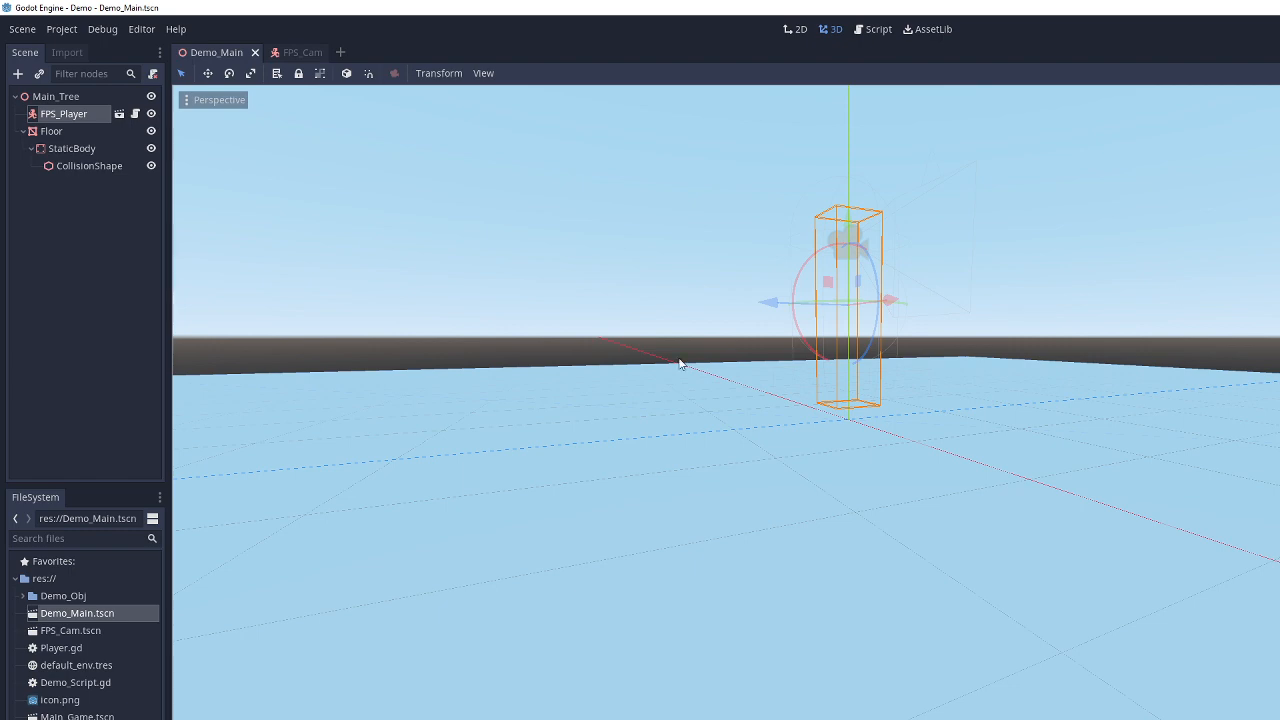
Return to Godot and review Player.gd, examining the camera variable and the mouse mode line in the _ready function
key(alt+Tab)
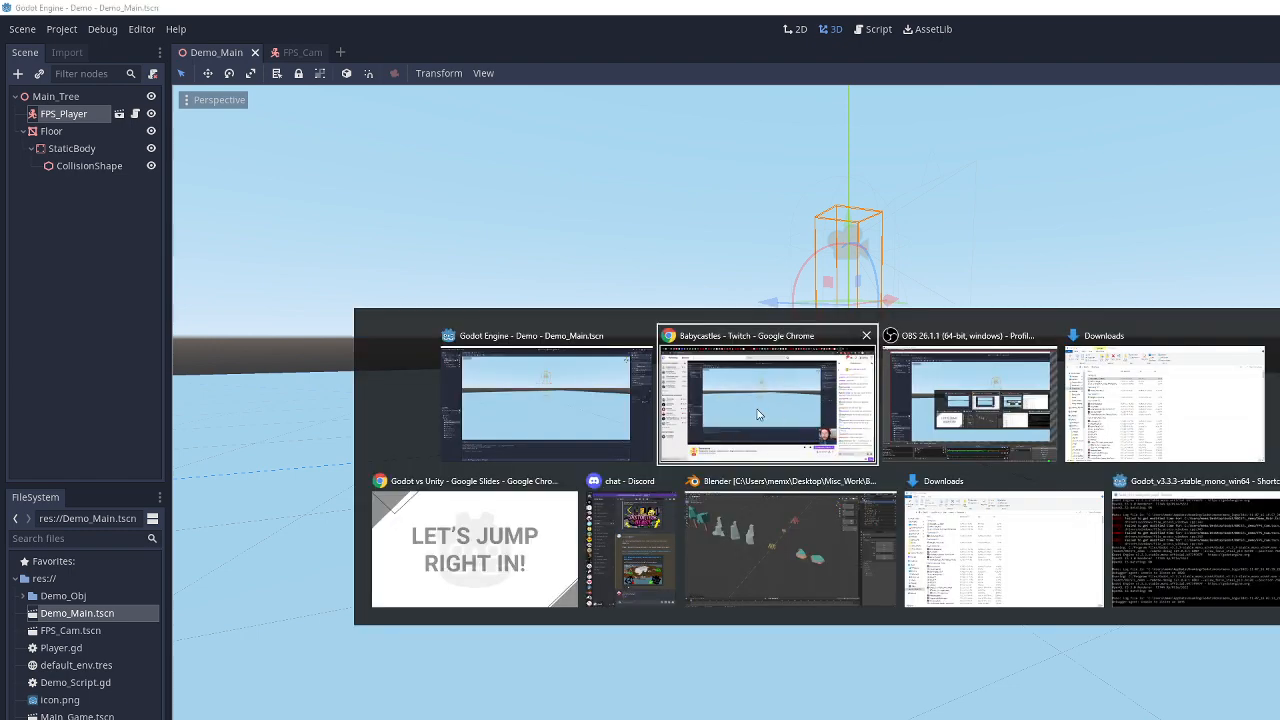
key(alt+Tab)
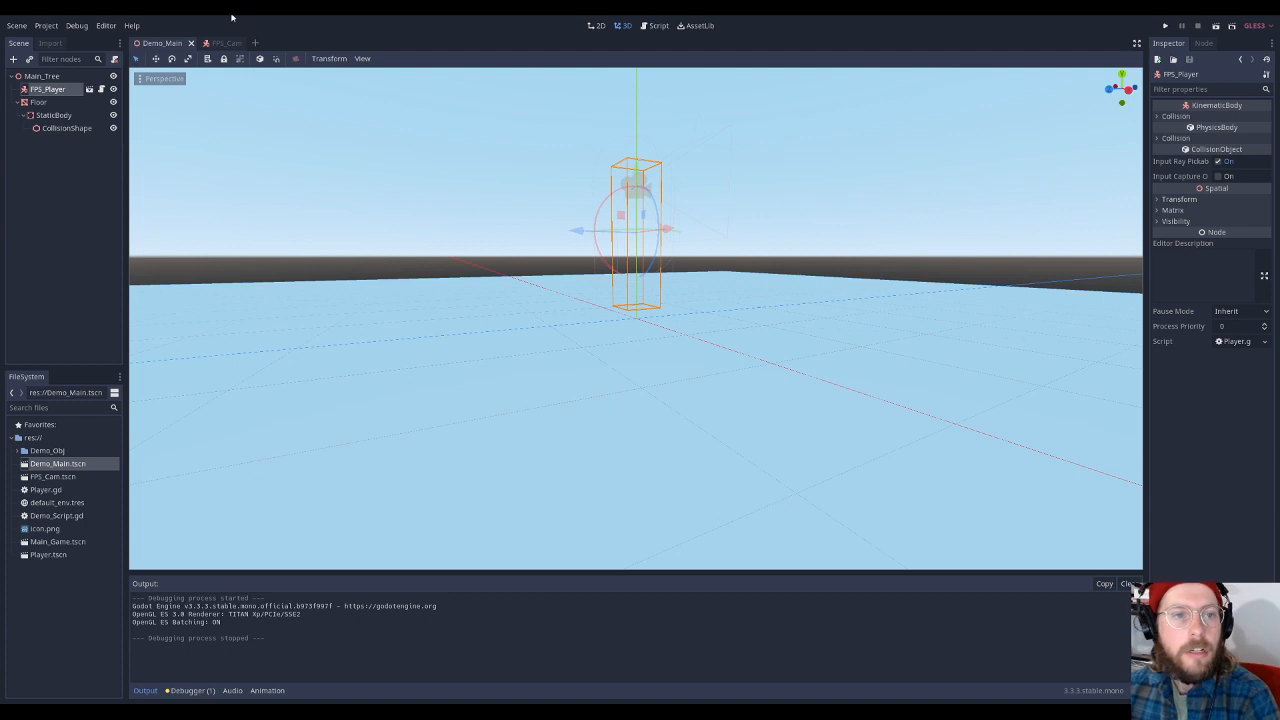
click(655, 25)
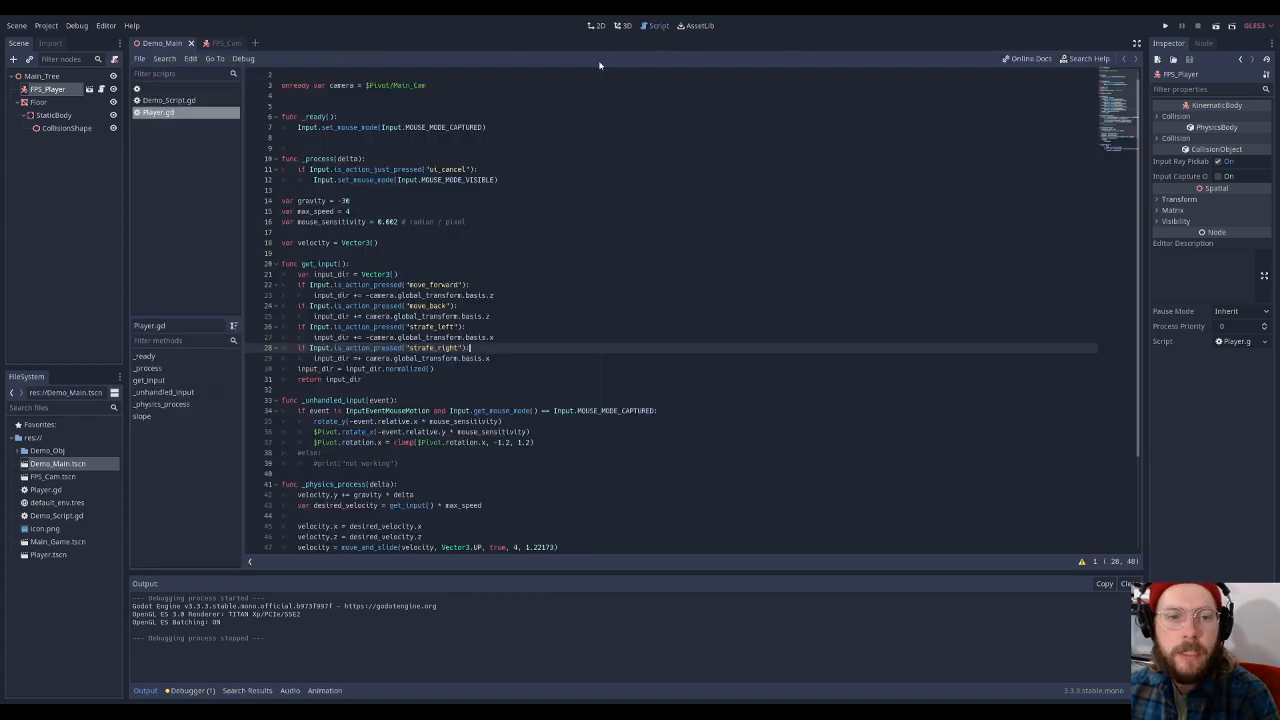
scroll(378, 133, up, 1)
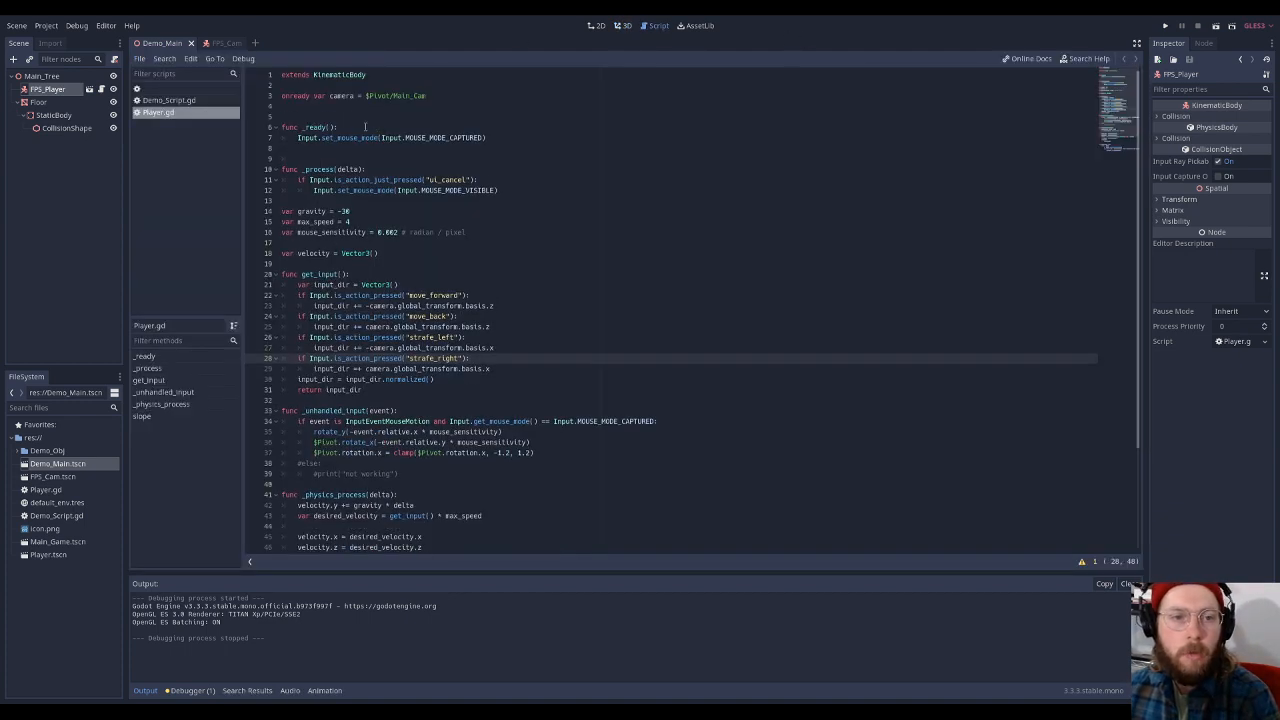
click(290, 105)
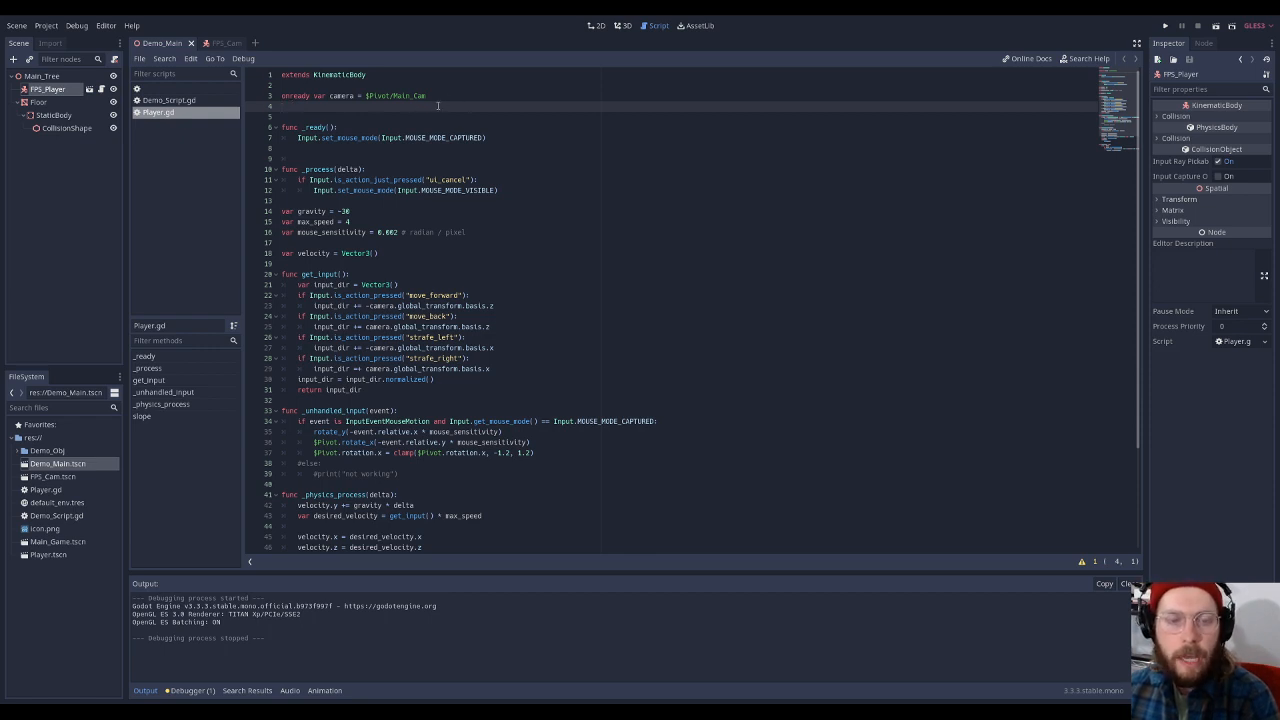
click(302, 148)
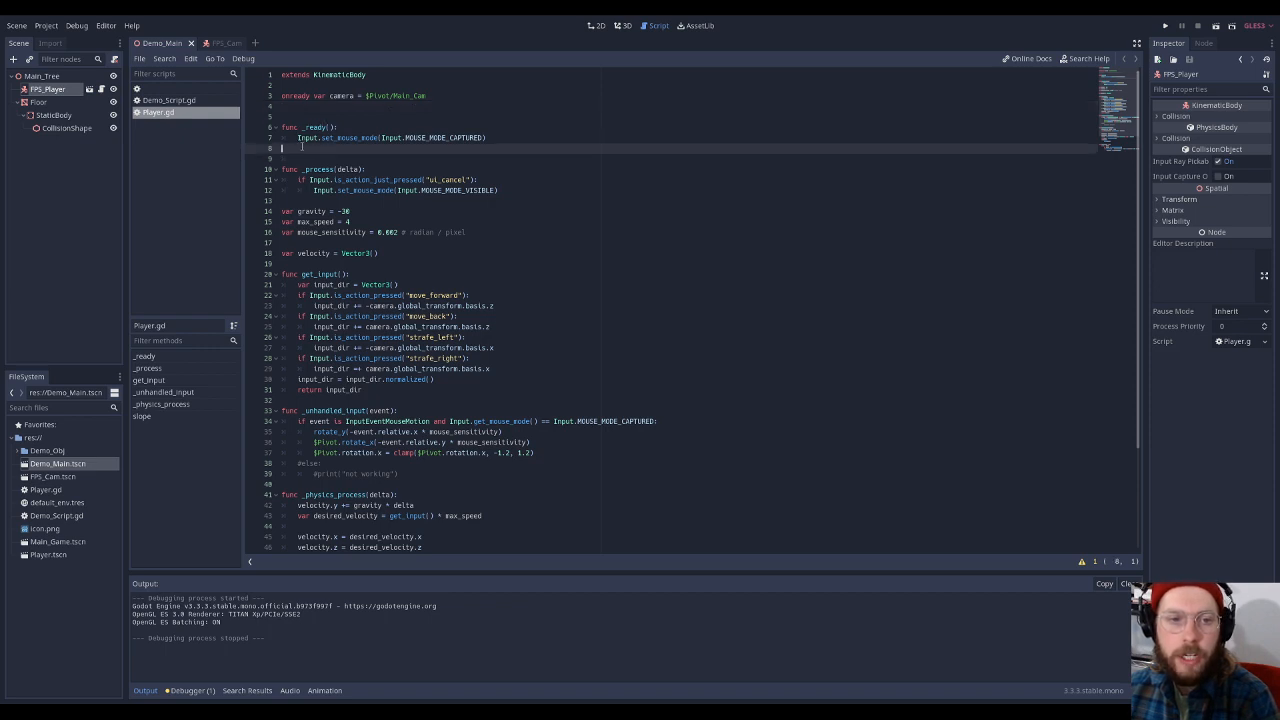
click(312, 158)
click(421, 148)
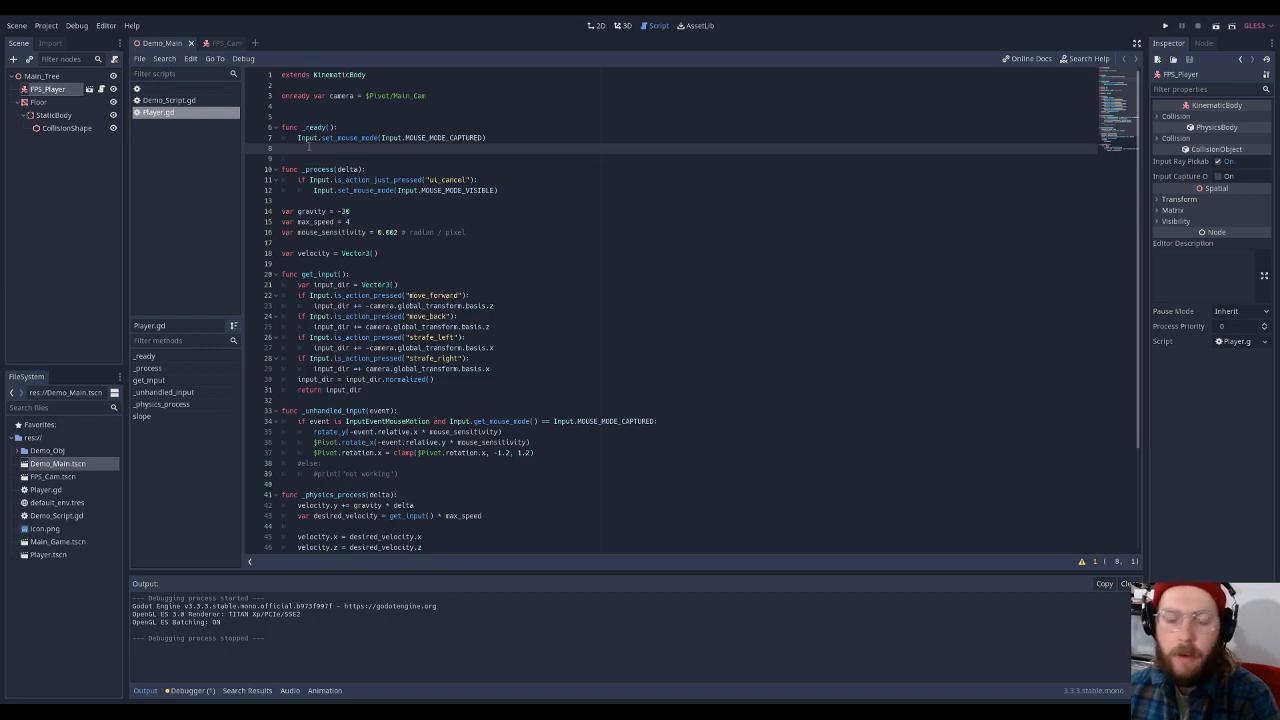
drag(297, 137, 493, 137)
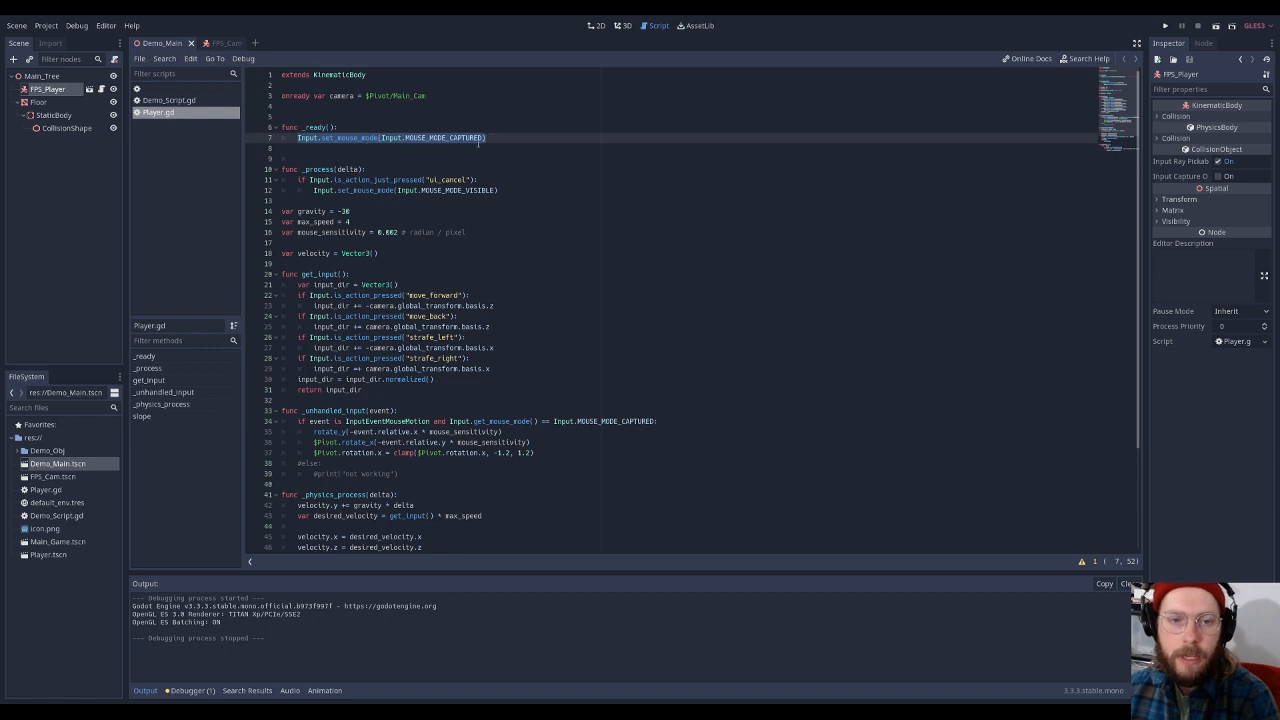
click(480, 138)
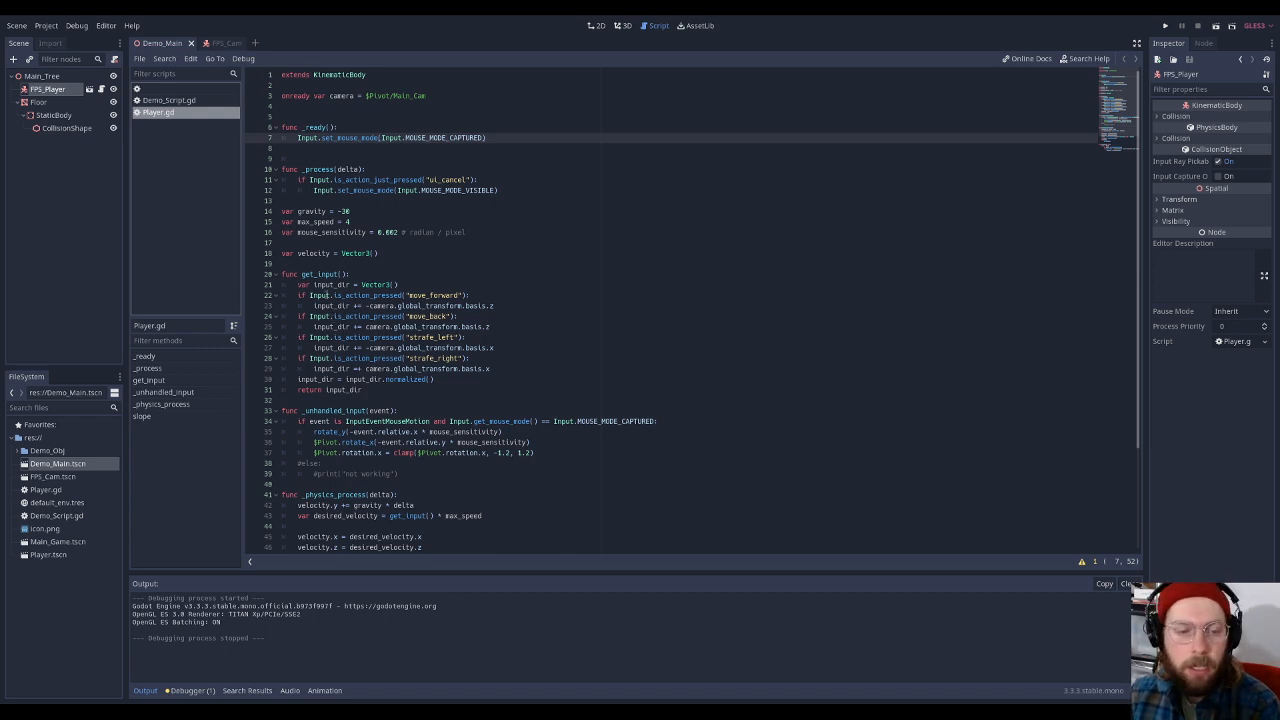
Enlarge the code text of Player.gd in the script editor
scroll(347, 221, down, 3)
scroll(409, 212, up, 3)
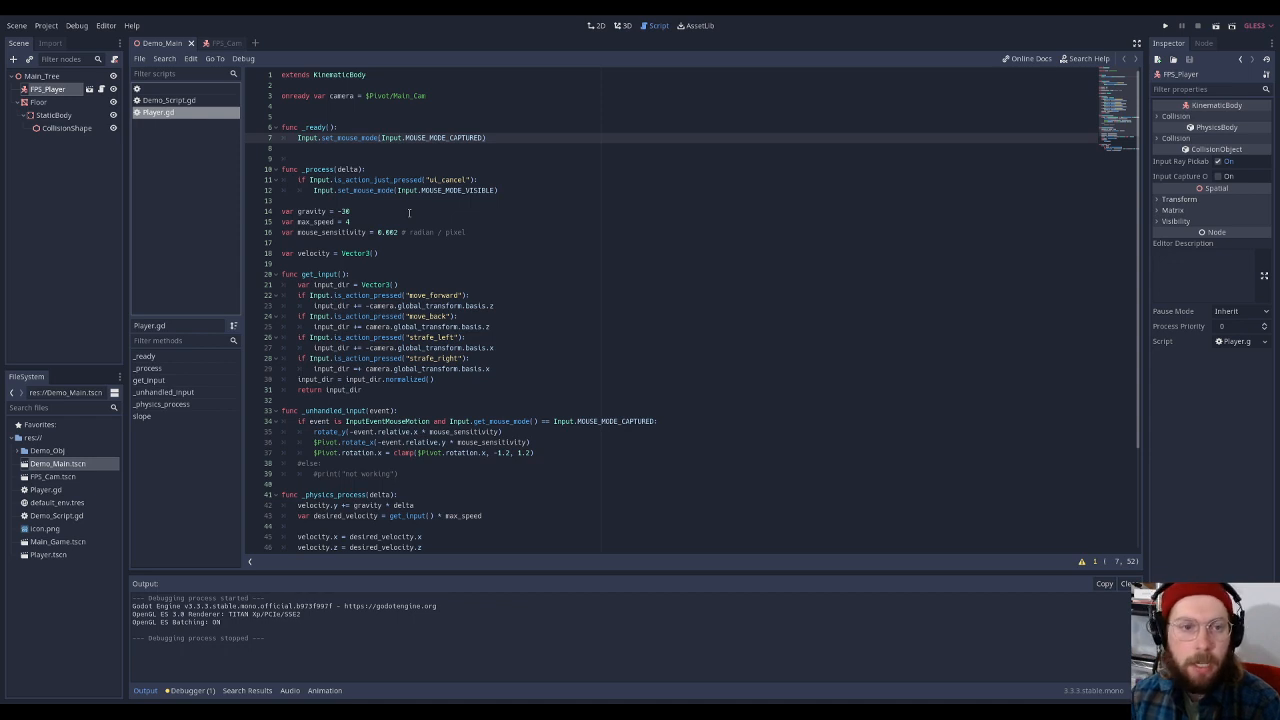
shift+click(284, 75)
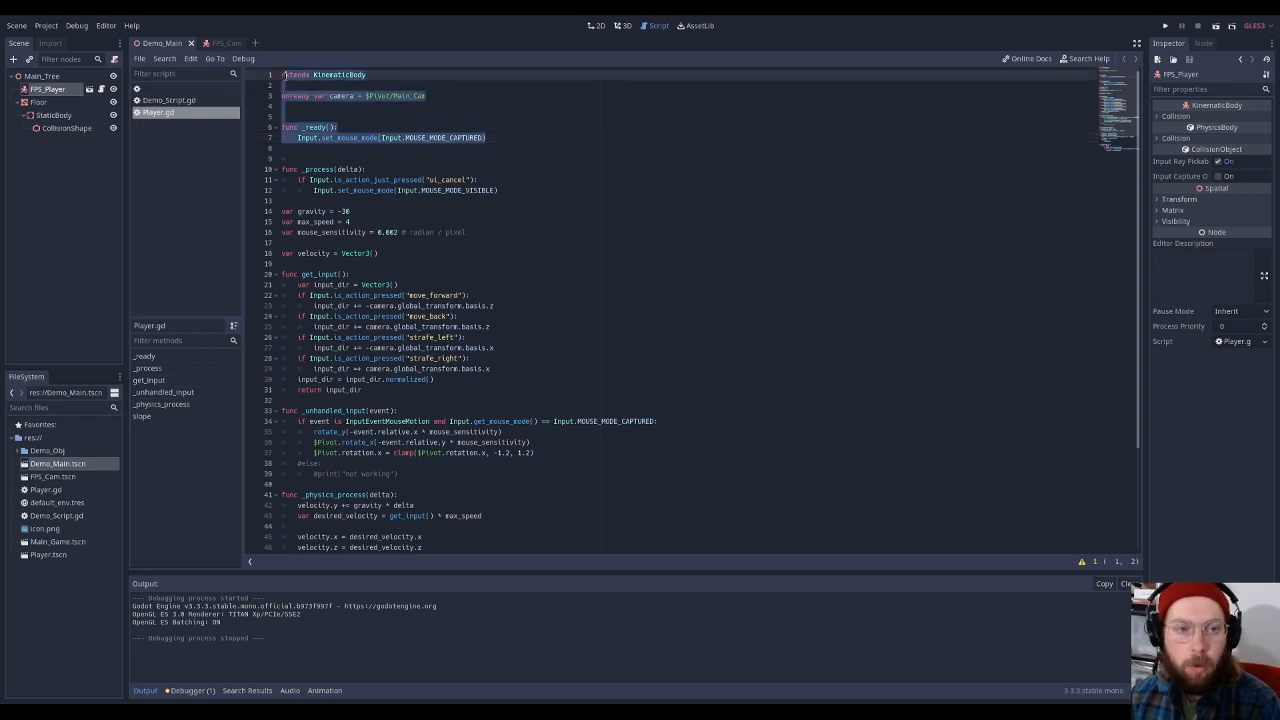
click(290, 105)
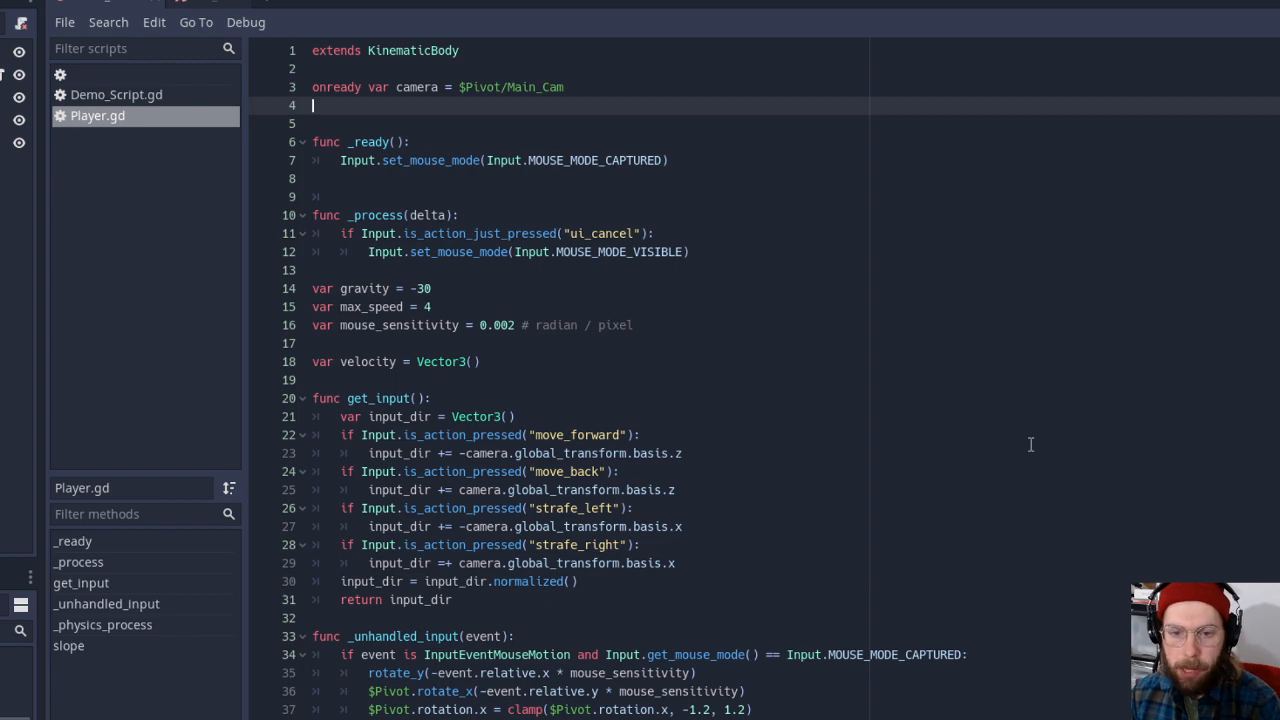
key(ctrl+a)
ctrl+scroll(848, 468, up, 8)
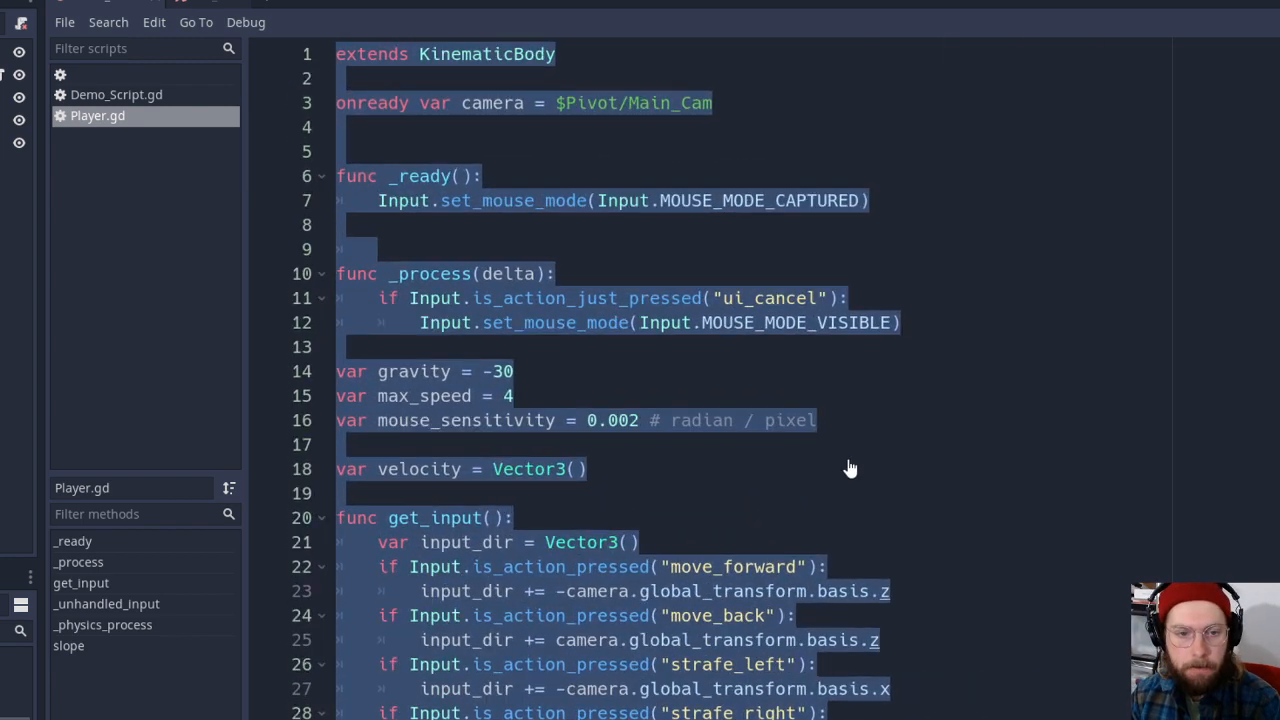
ctrl+scroll(848, 468, up, 4)
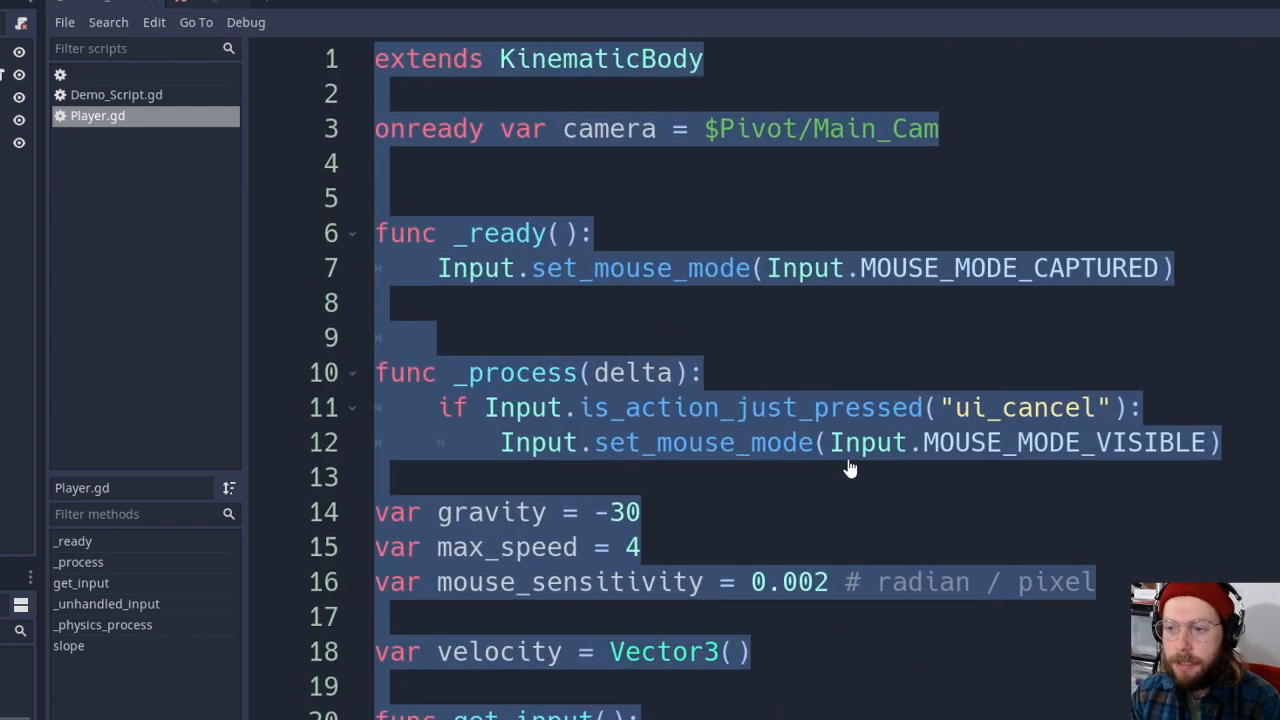
ctrl+scroll(848, 468, down, 1)
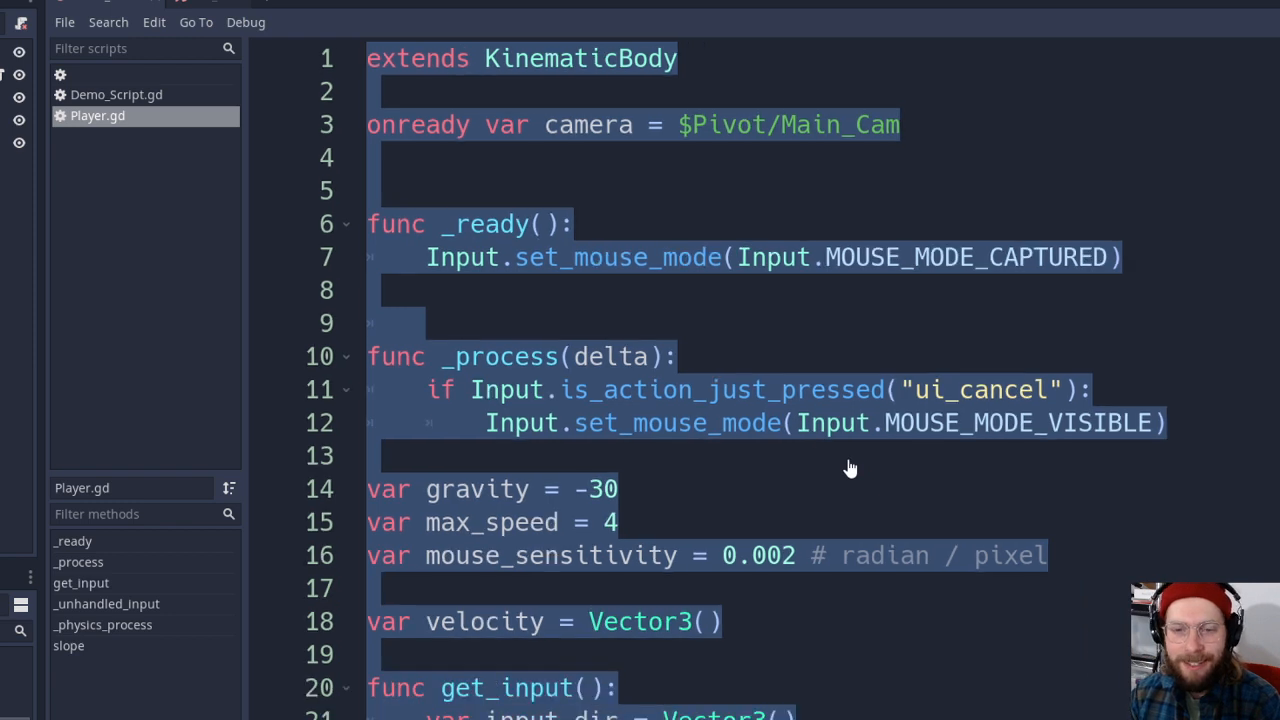
click(821, 452)
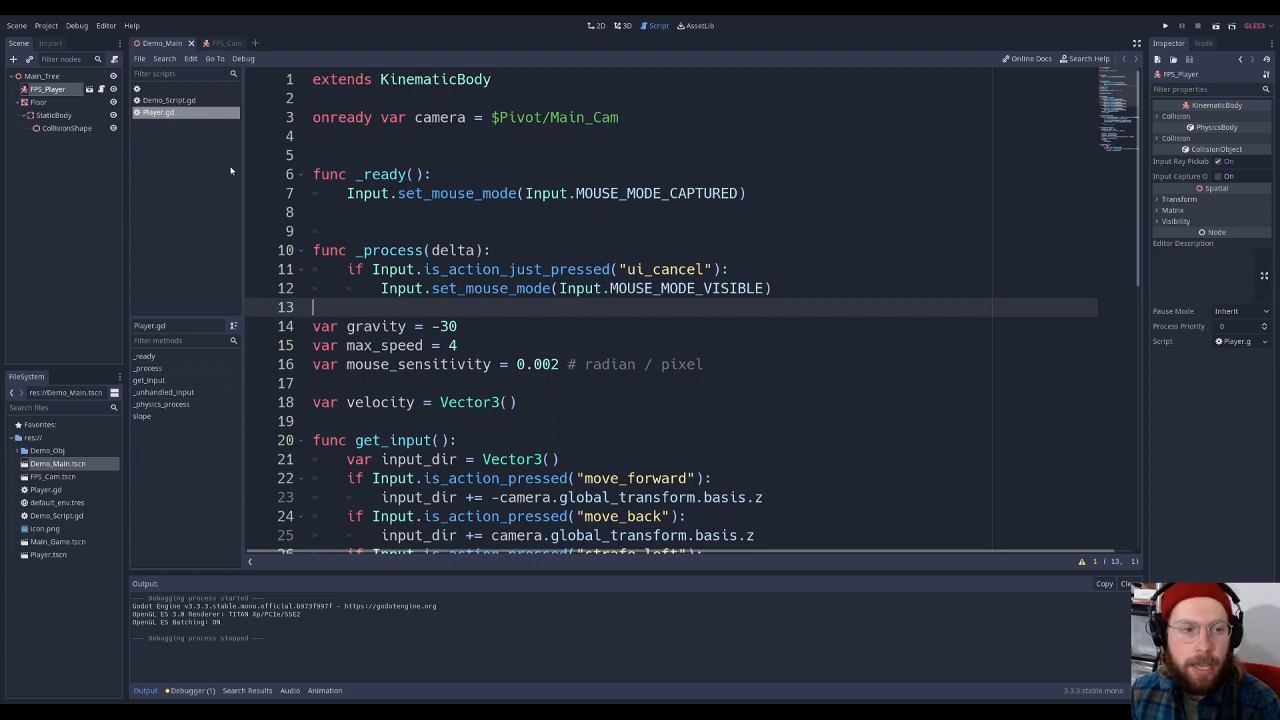
Switch to the FPS_Cam scene and examine the Pivot node and its Main_Cam child
click(232, 43)
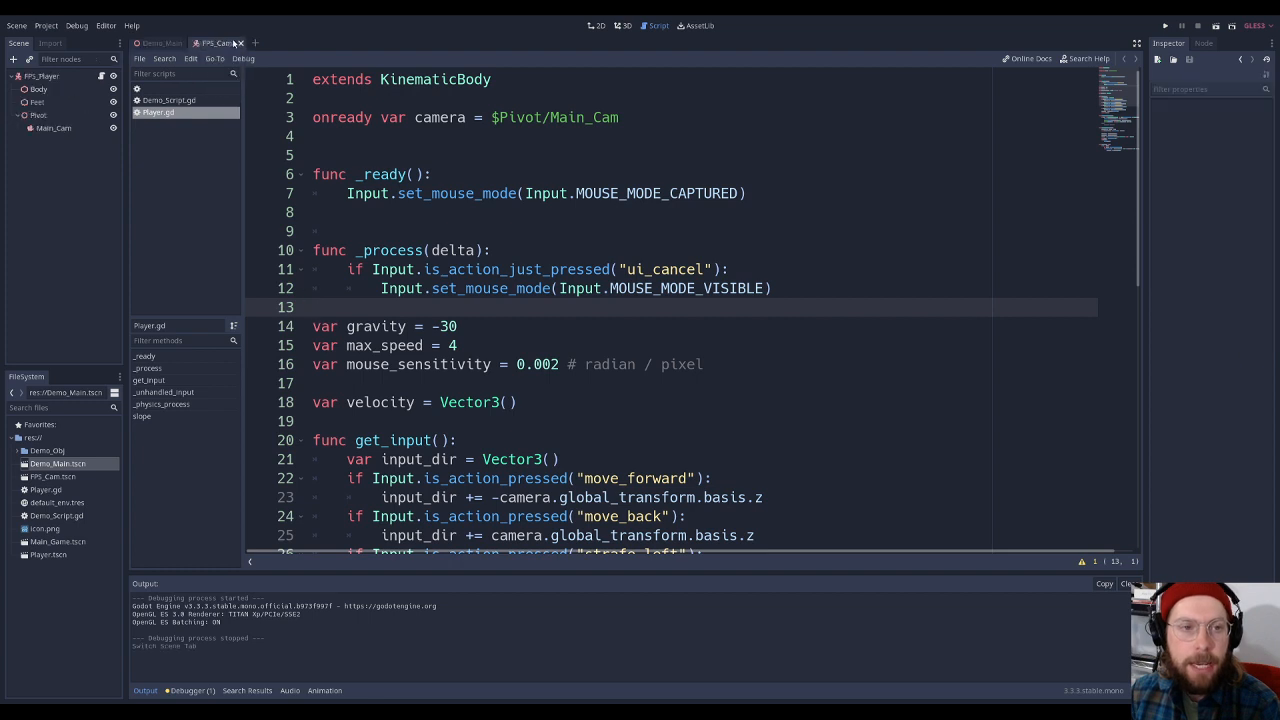
click(42, 116)
click(52, 128)
click(44, 116)
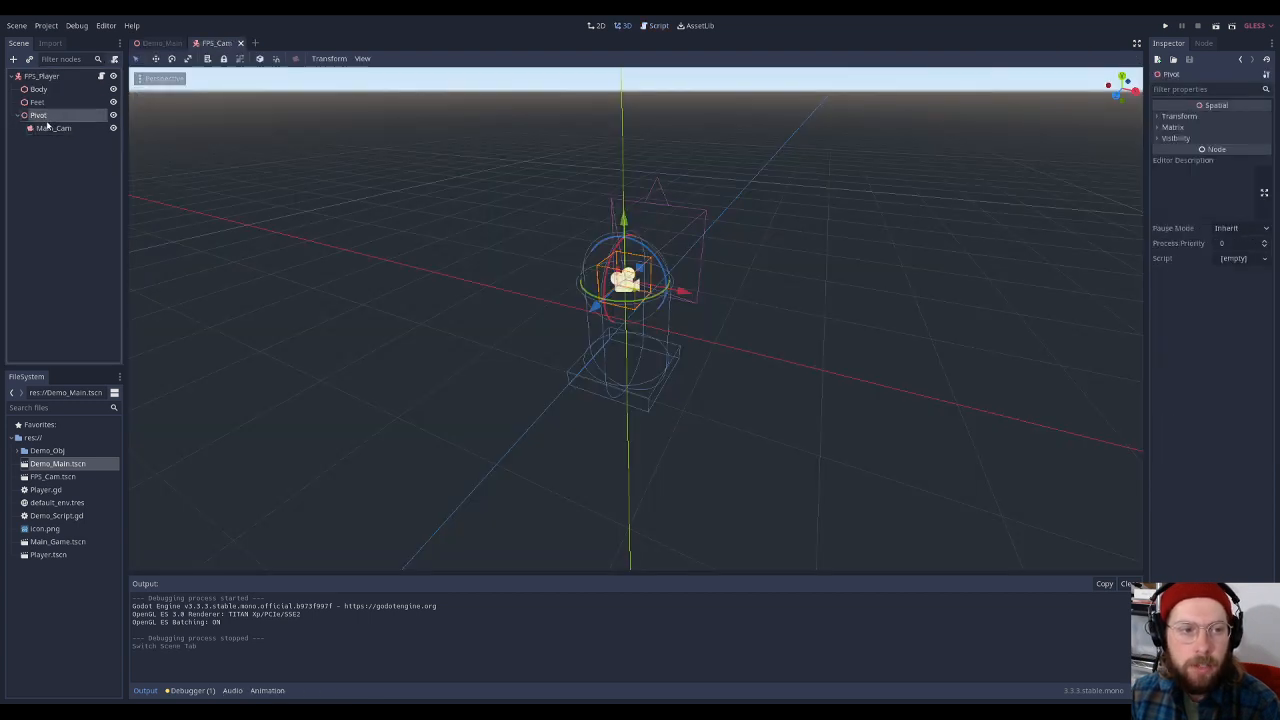
click(52, 129)
click(40, 107)
click(38, 119)
click(48, 128)
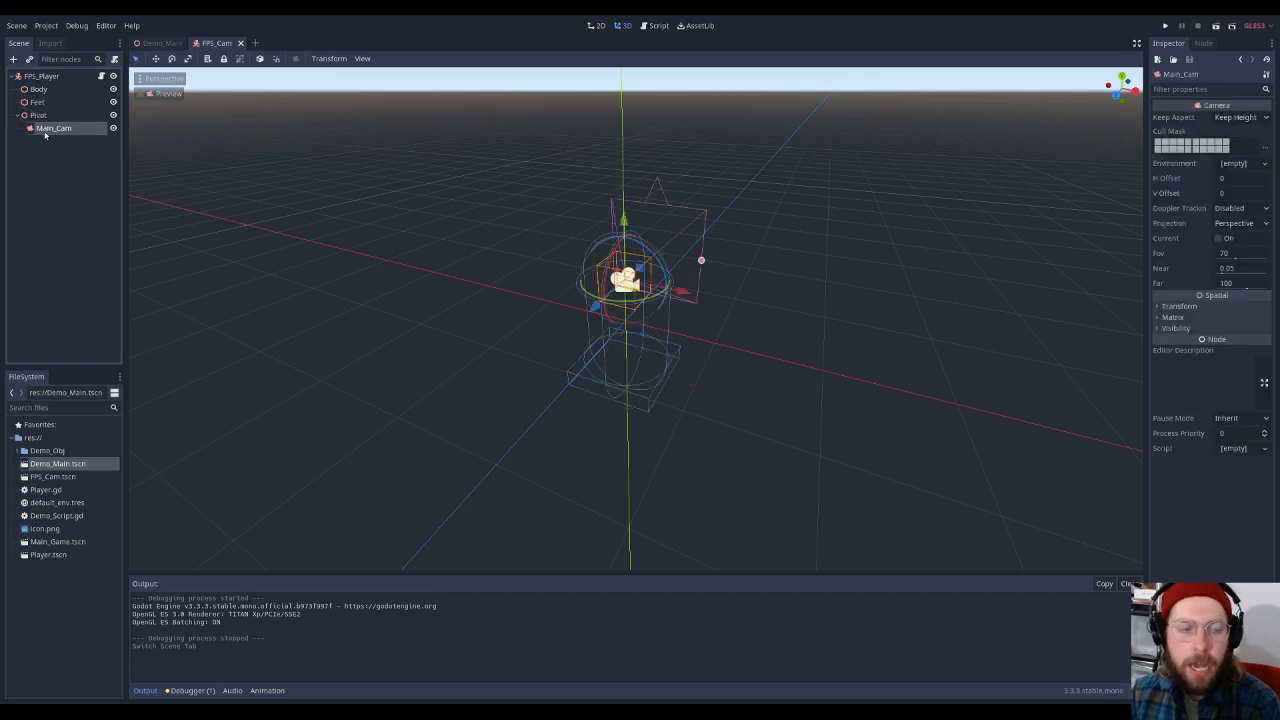
Return to Player.gd and examine the onready camera line that references $Pivot/Main_Cam
click(655, 25)
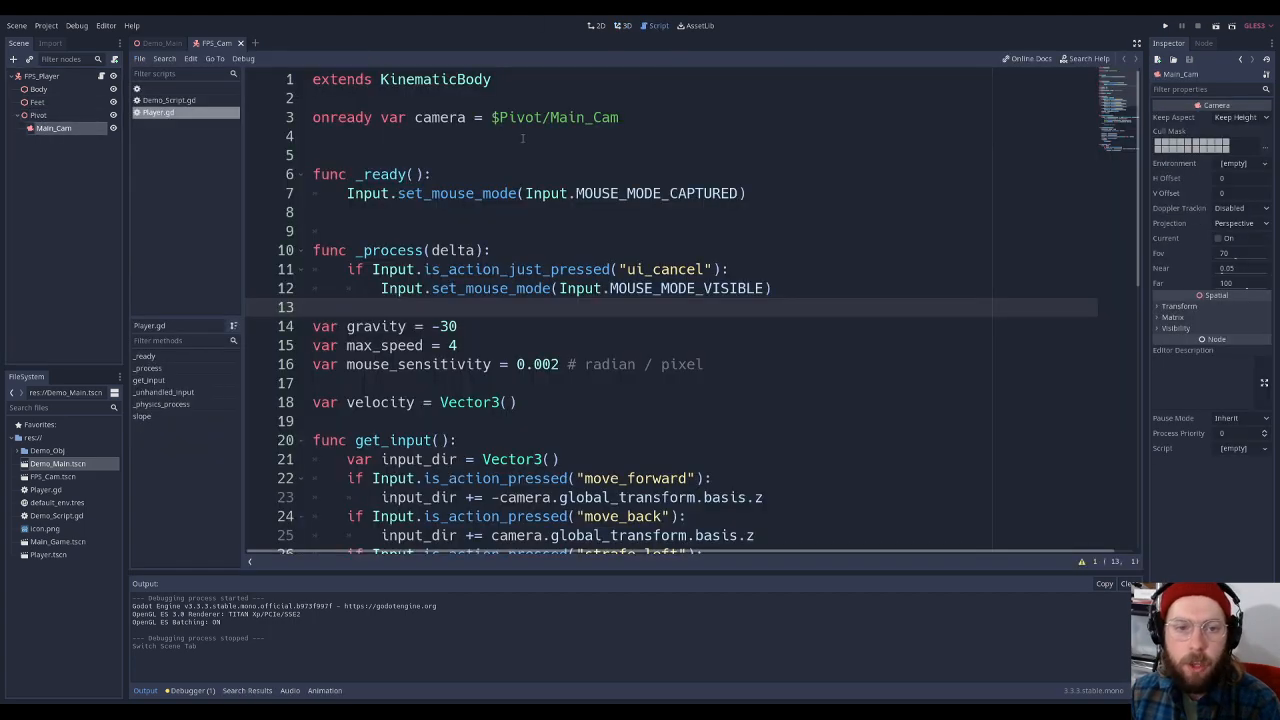
click(397, 117)
drag(312, 117, 658, 113)
click(648, 116)
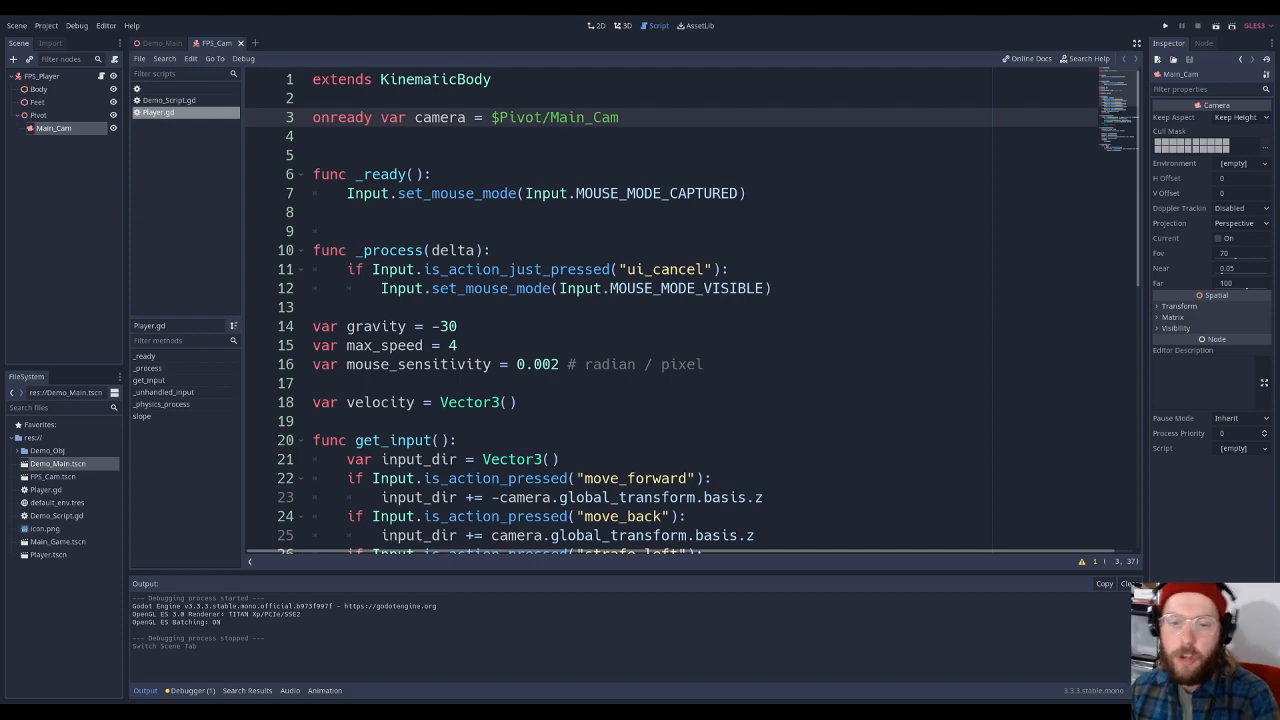
Examine the $Pivot.rotate_x line in the _unhandled_input function of Player.gd
scroll(516, 231, down, 7)
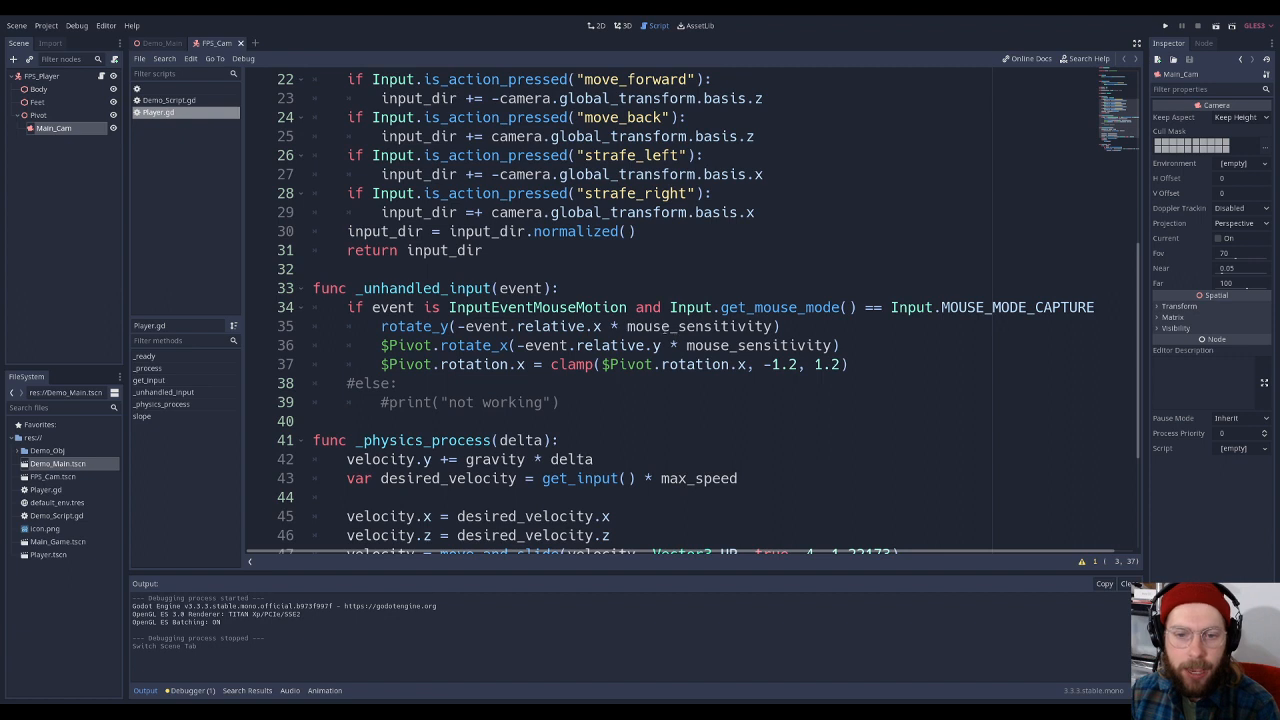
scroll(474, 328, down, 1)
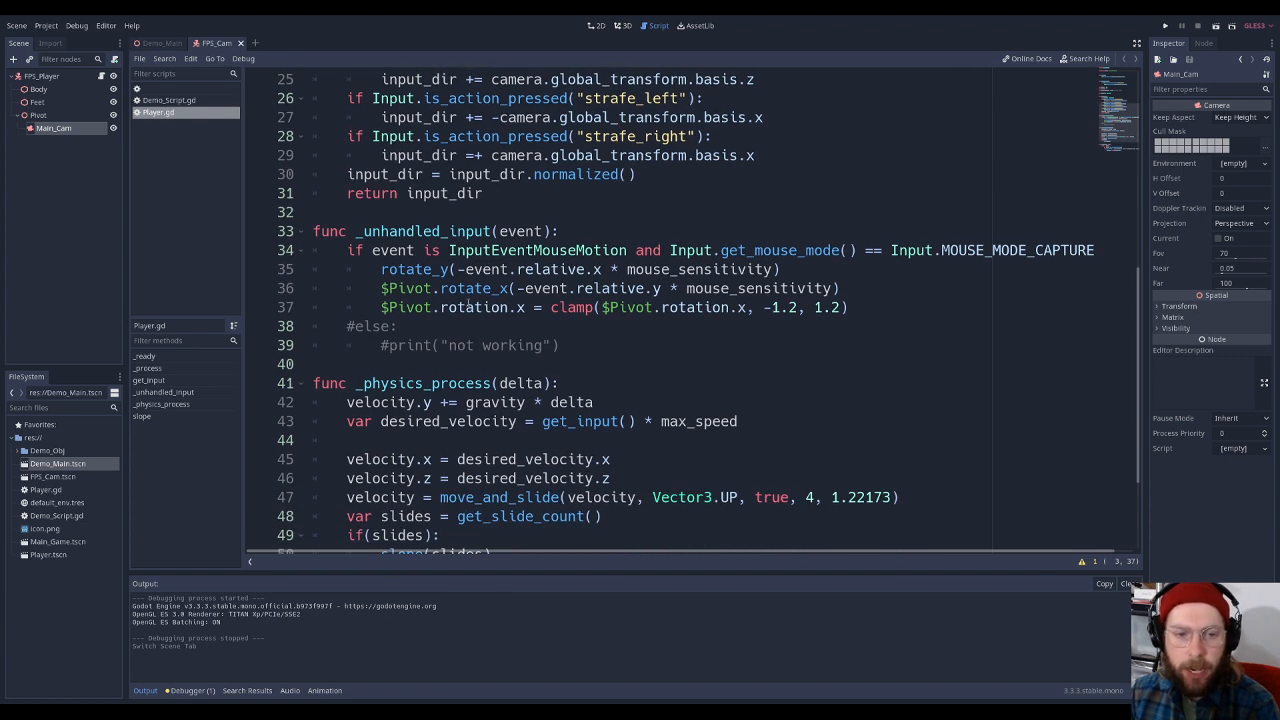
click(438, 288)
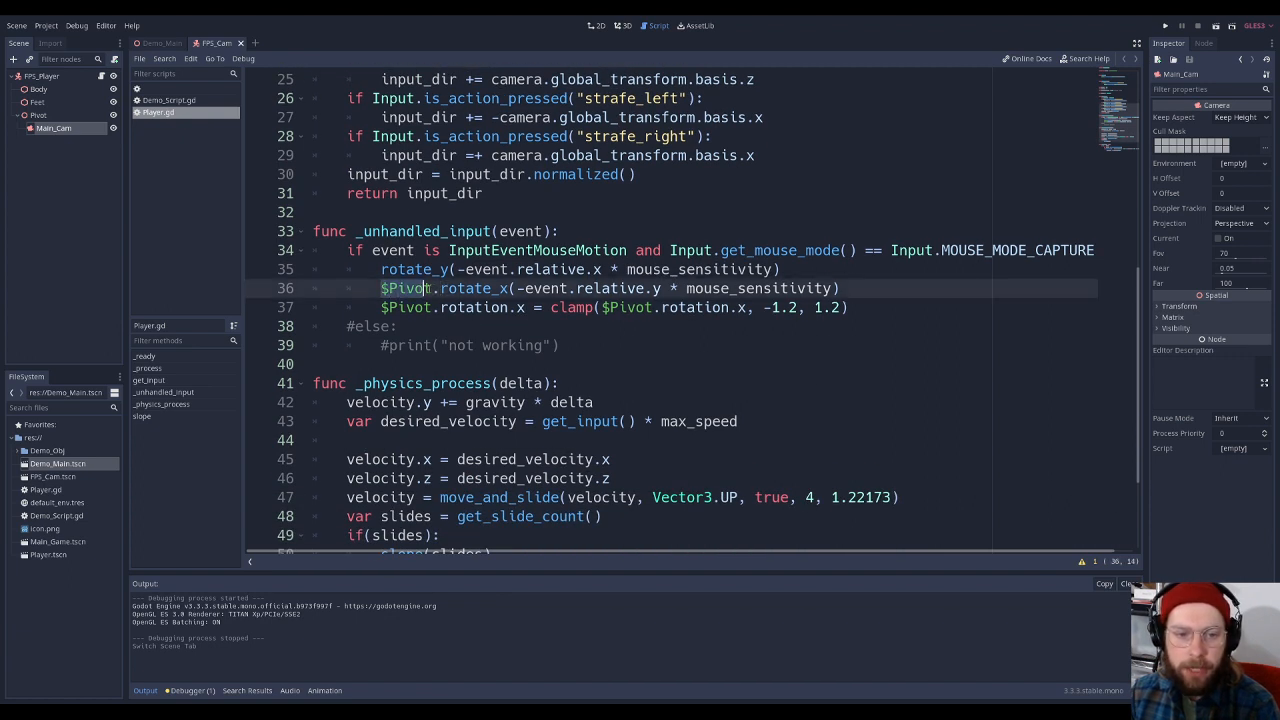
key(Left)
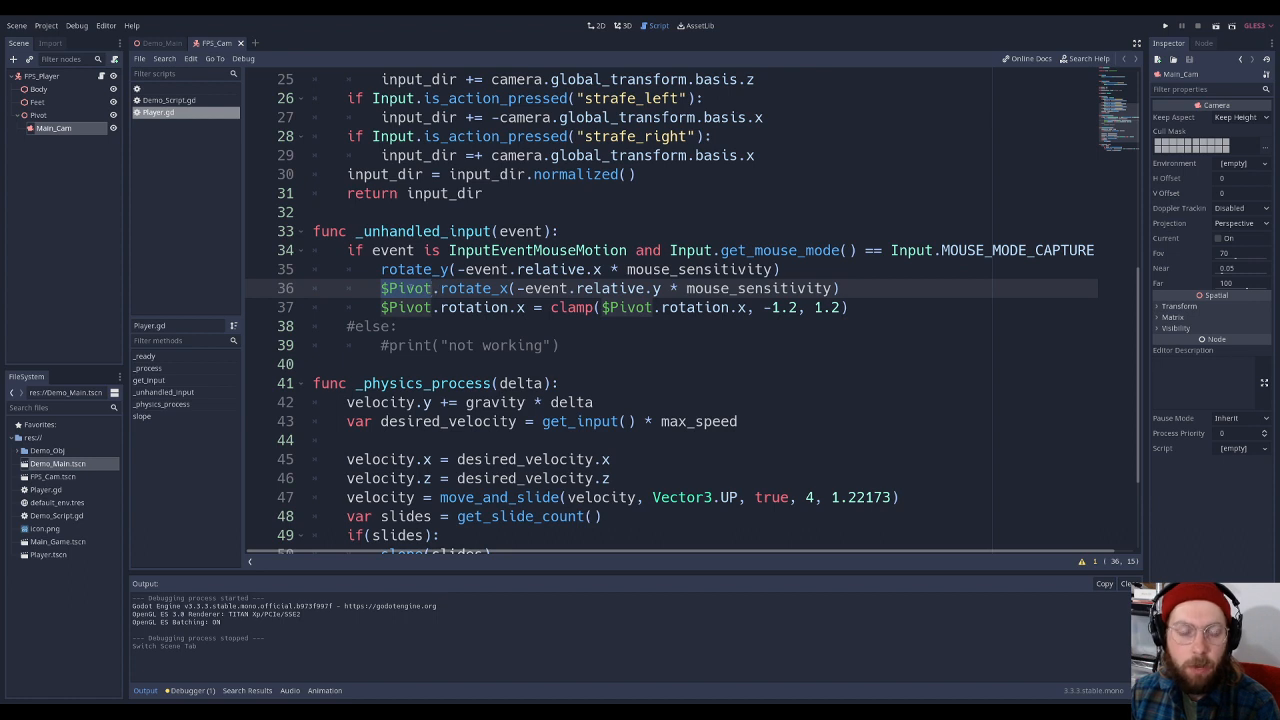
key(Left)
key(Left)
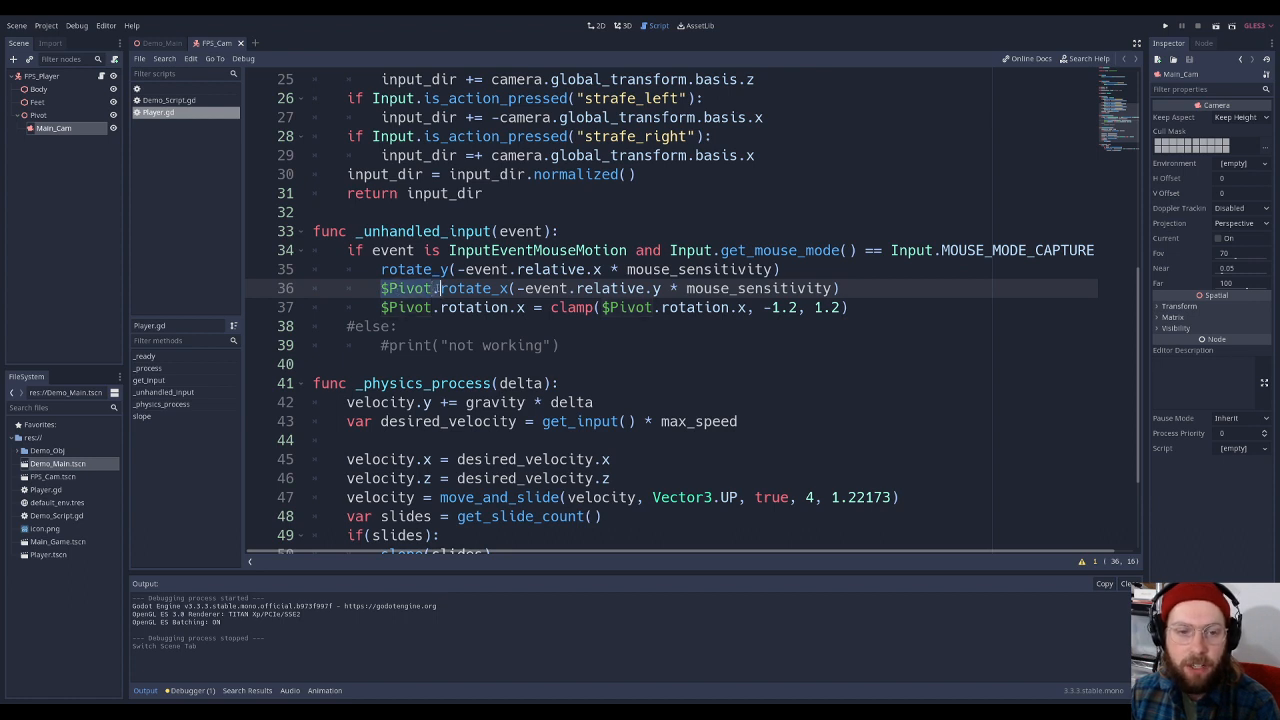
Compare the FPS_Player root node in FPS_Cam with its instance in Demo_Main, ending back in the FPS_Cam scene
click(43, 77)
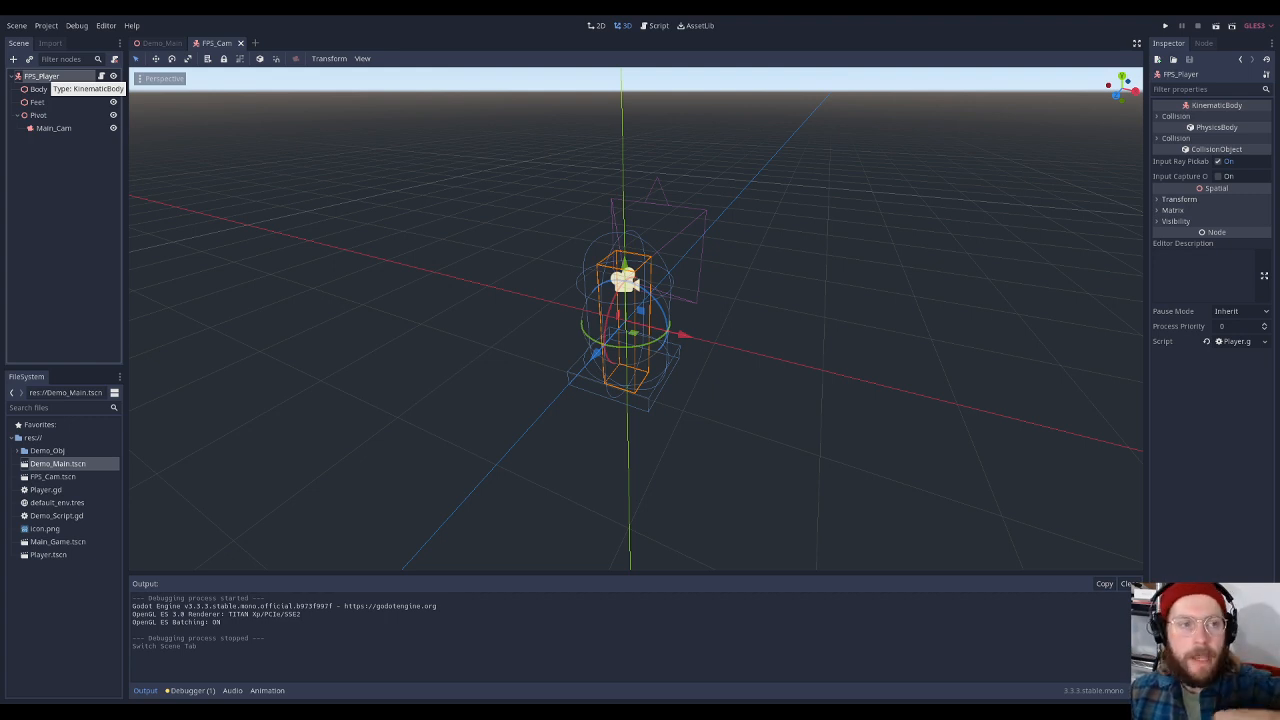
click(43, 77)
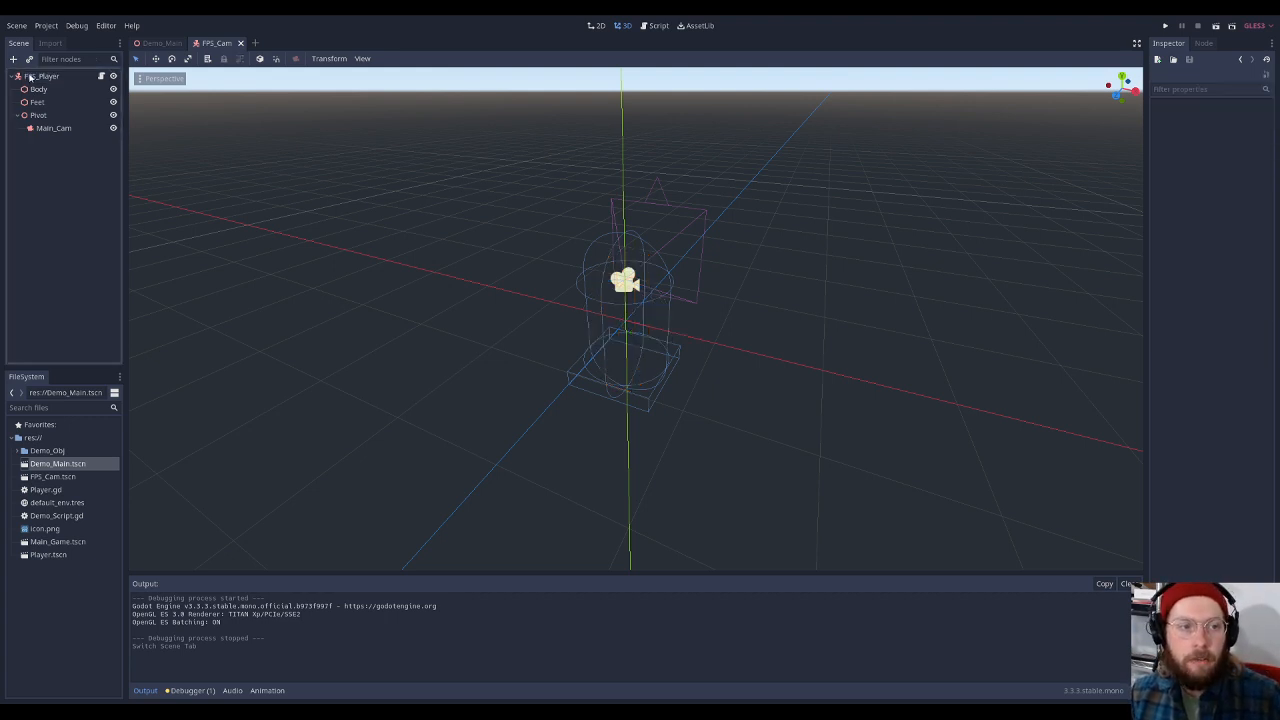
key(ctrl+Tab)
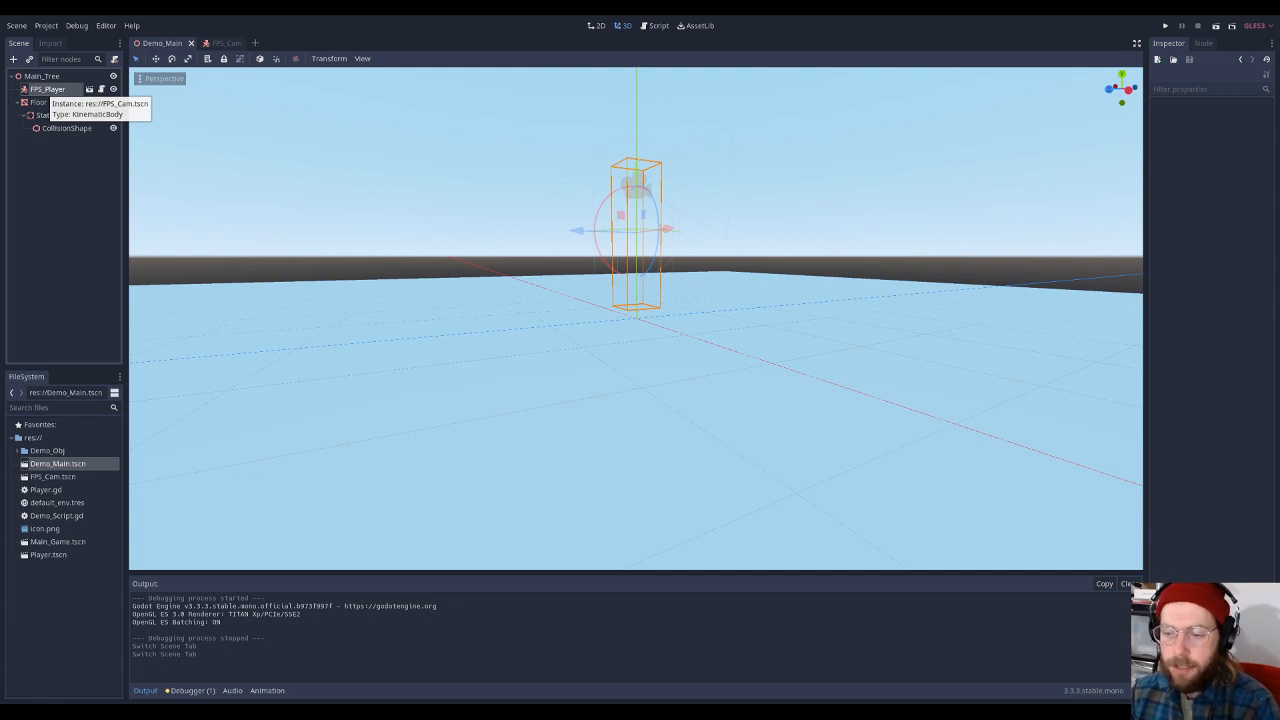
click(218, 43)
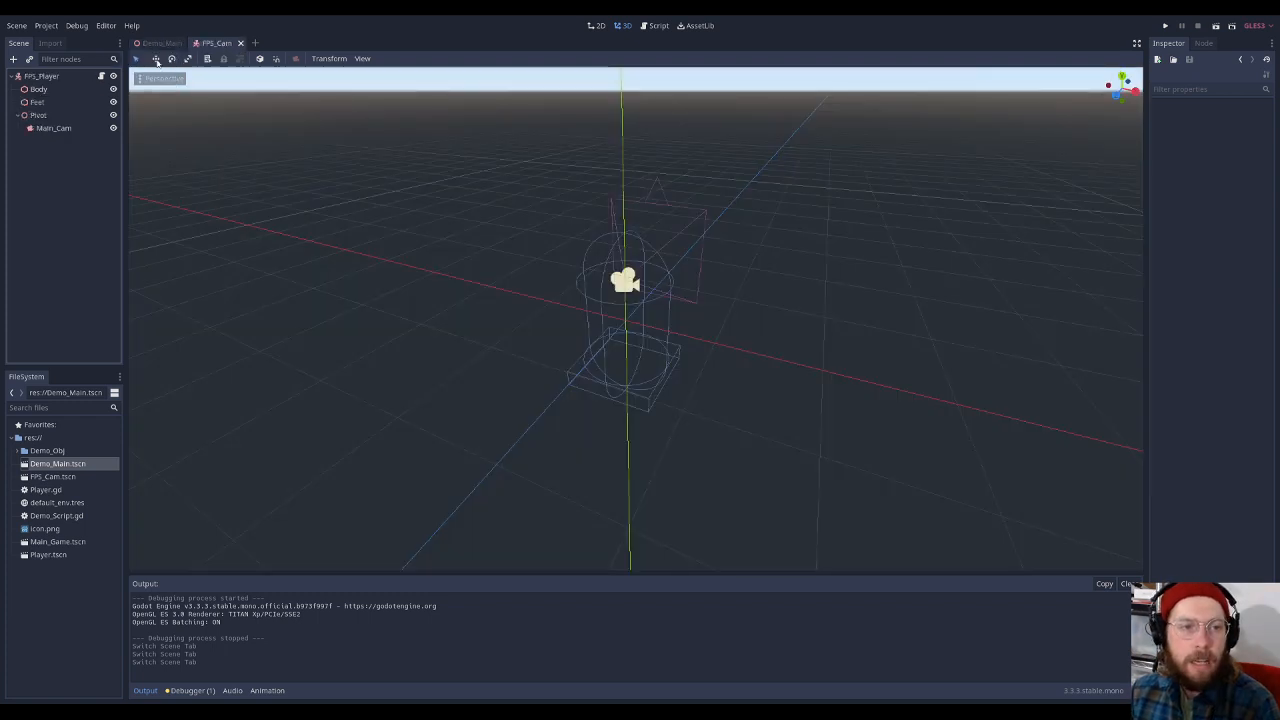
click(42, 77)
click(14, 60)
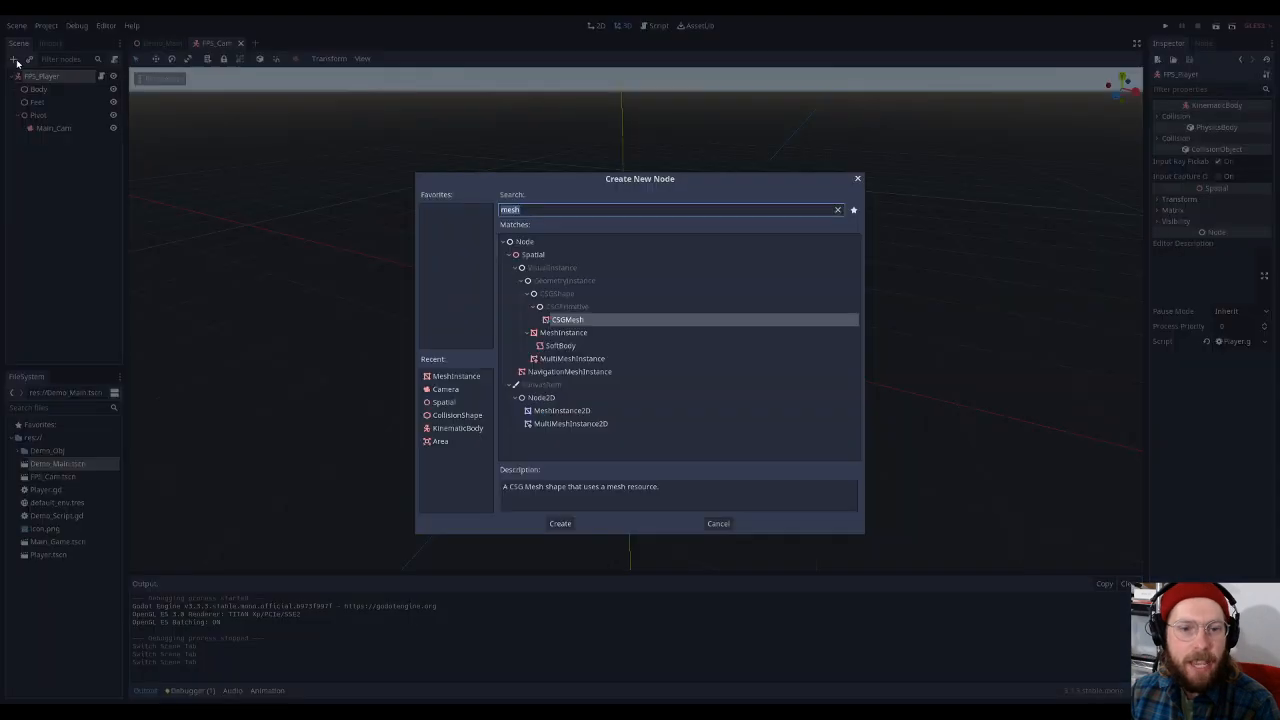
click(535, 256)
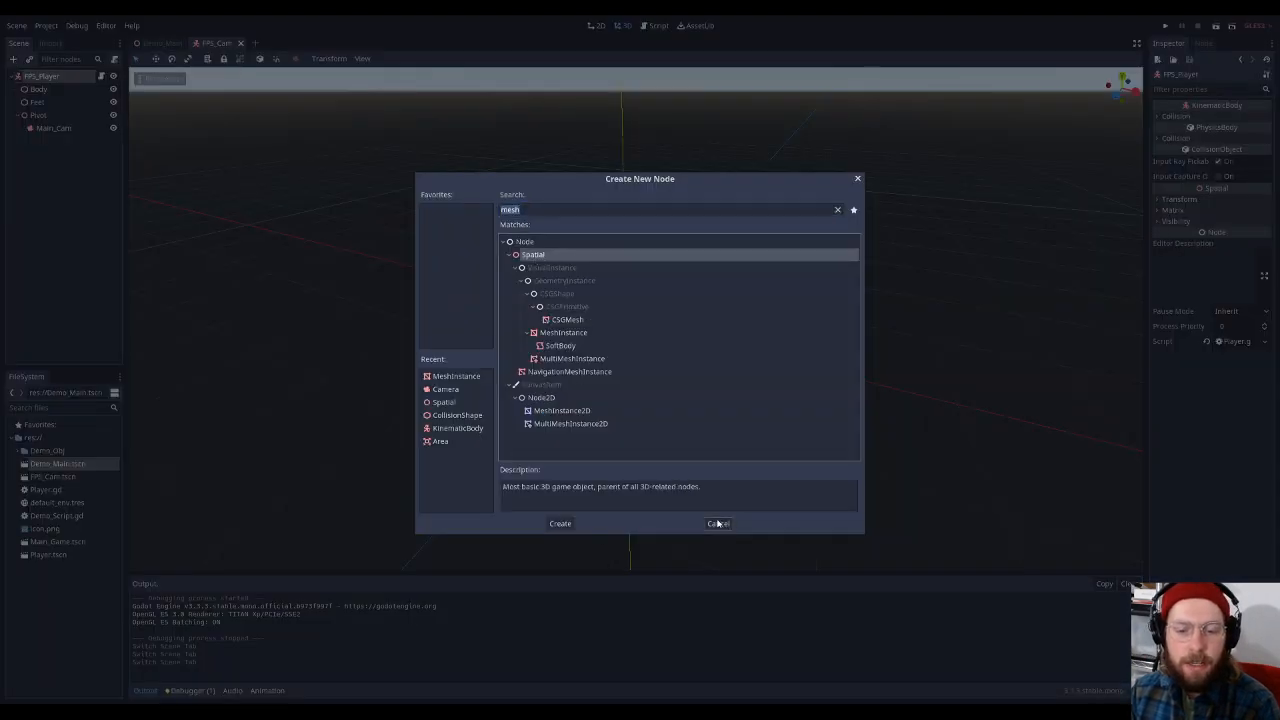
click(718, 523)
Examine the Main_Cam, Pivot and FPS_Player nodes of FPS_Cam and open the script attached to FPS_Player
click(52, 130)
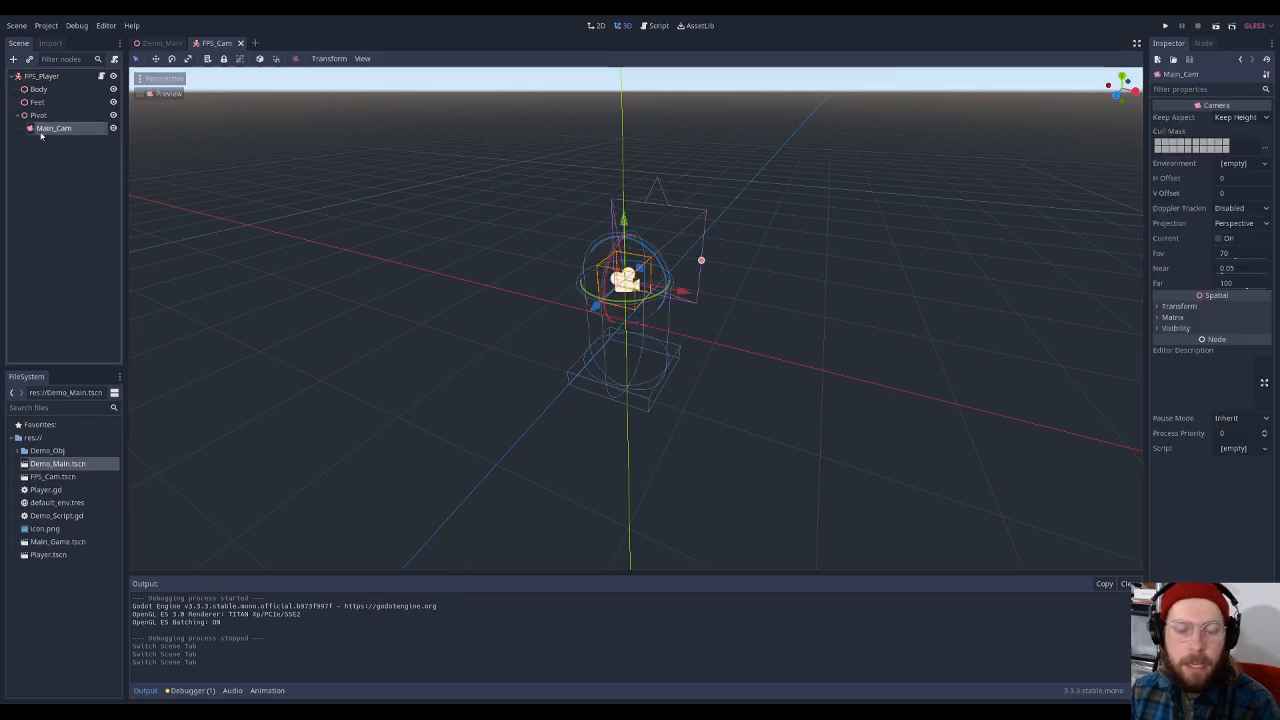
click(37, 116)
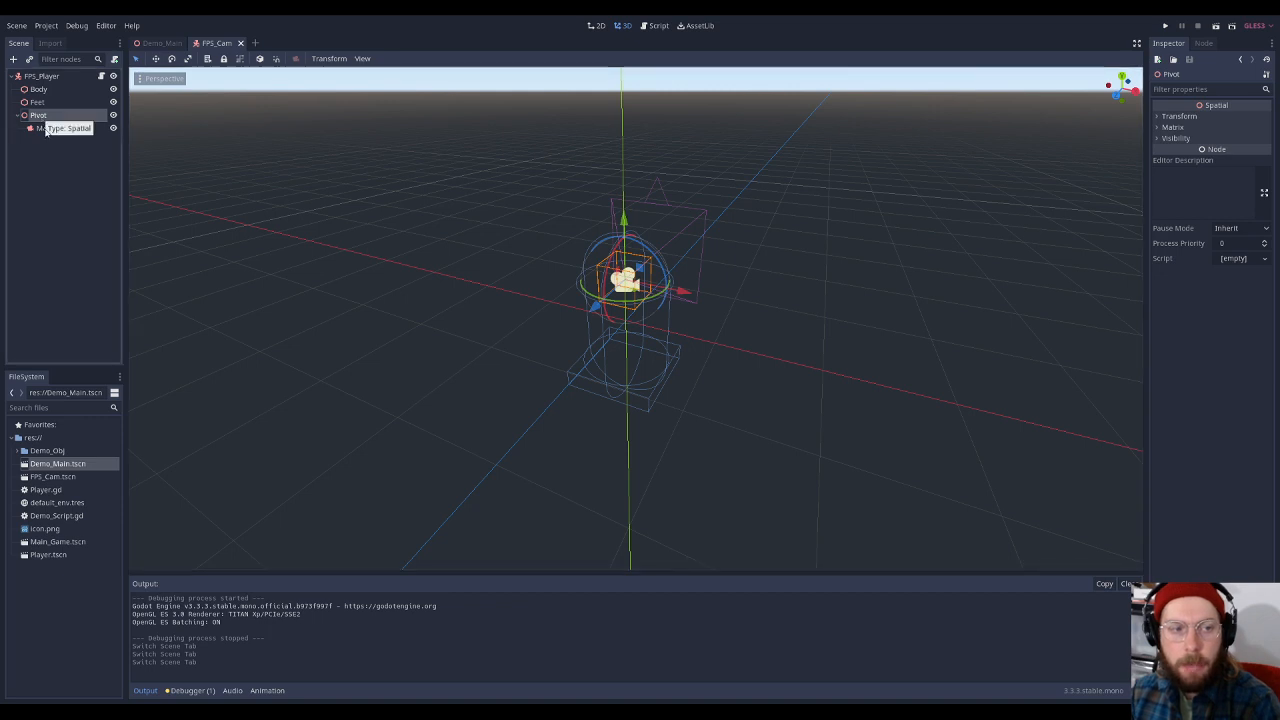
click(45, 128)
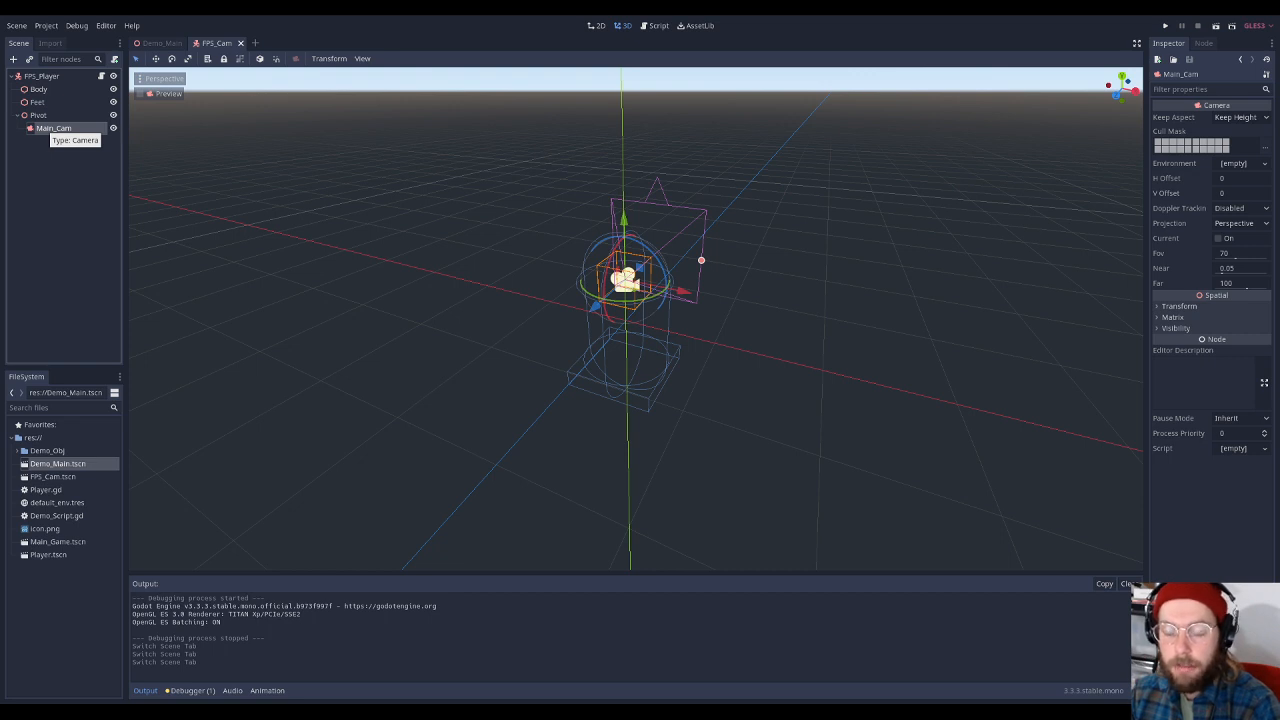
click(38, 76)
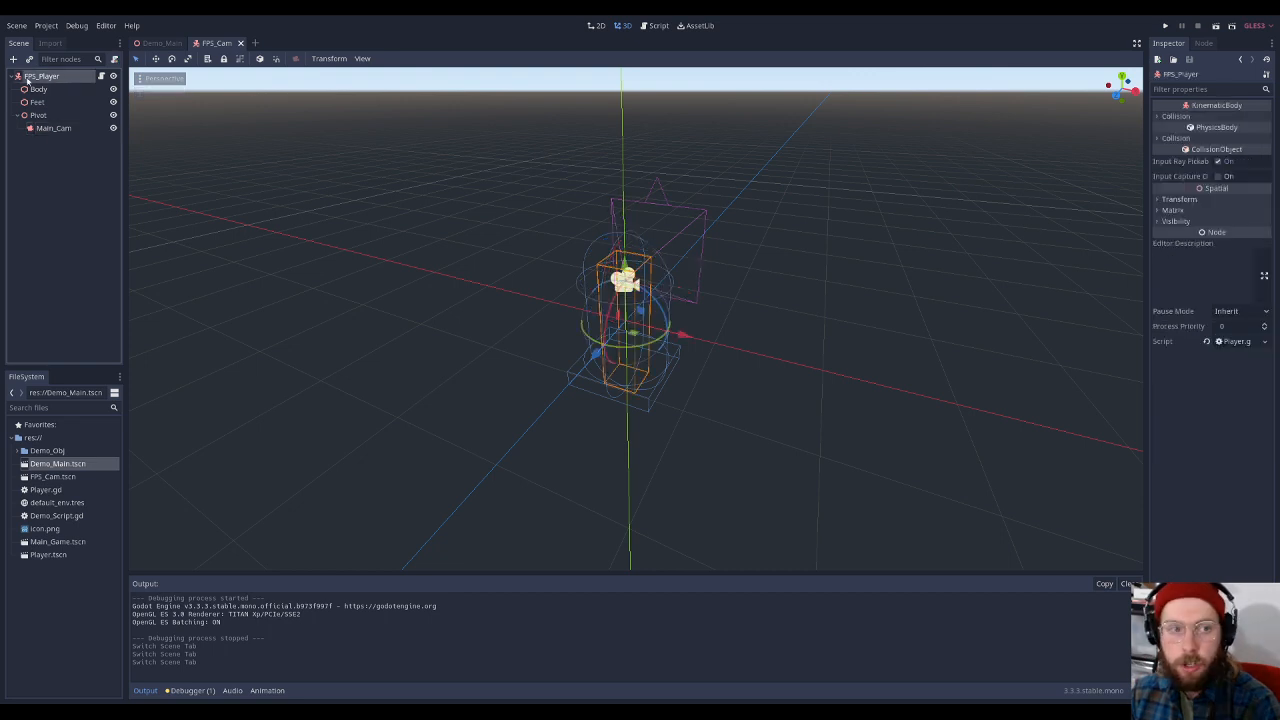
click(101, 76)
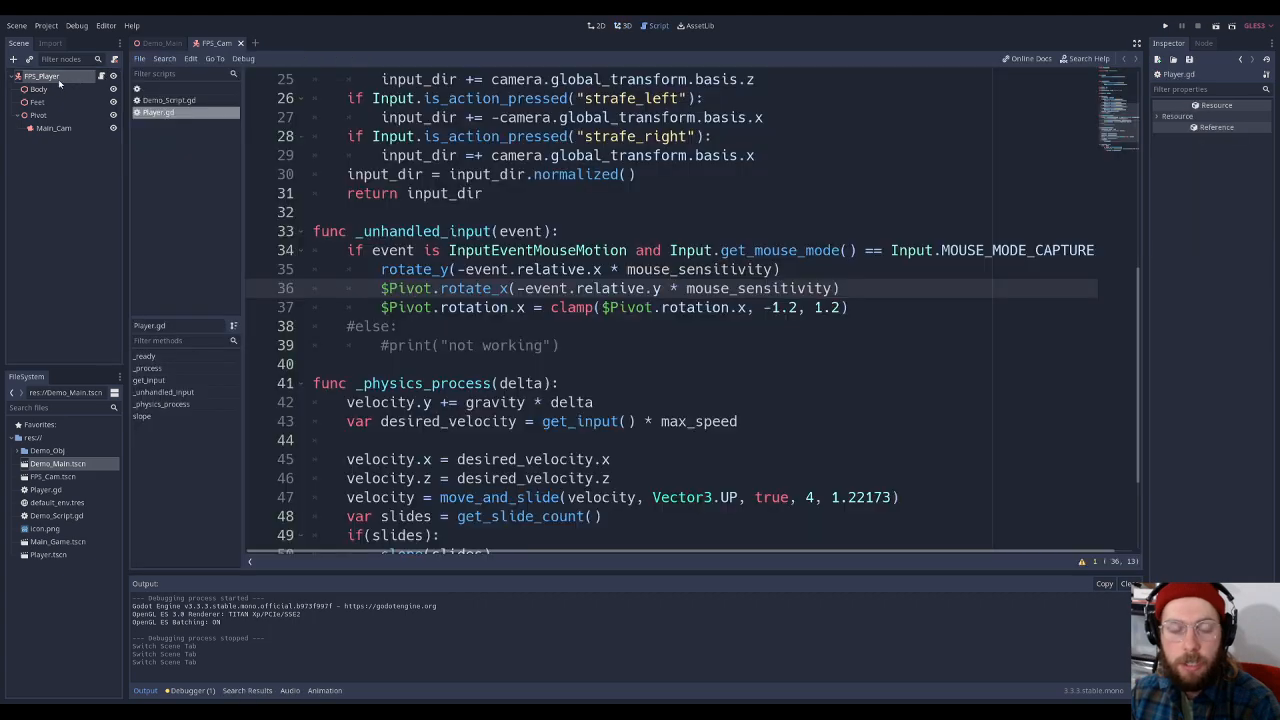
Switch to the Demo_Main scene and make its FPS_Player instance local
click(156, 43)
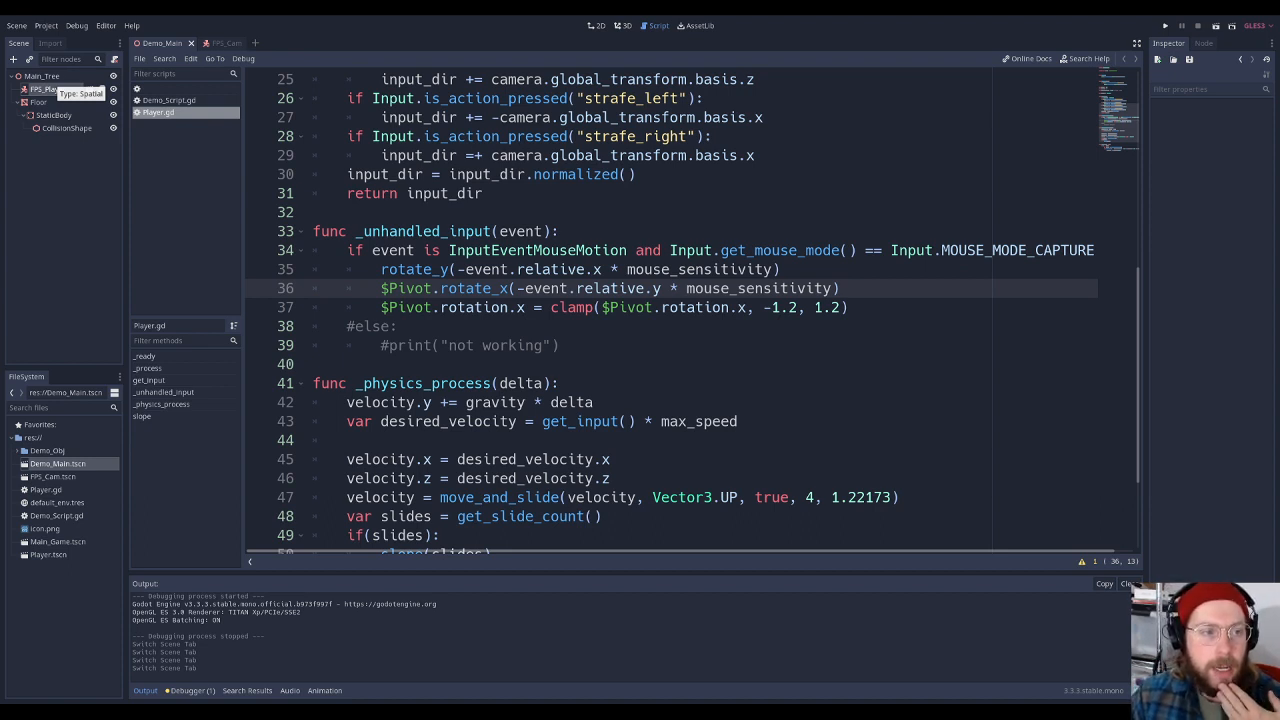
click(44, 90)
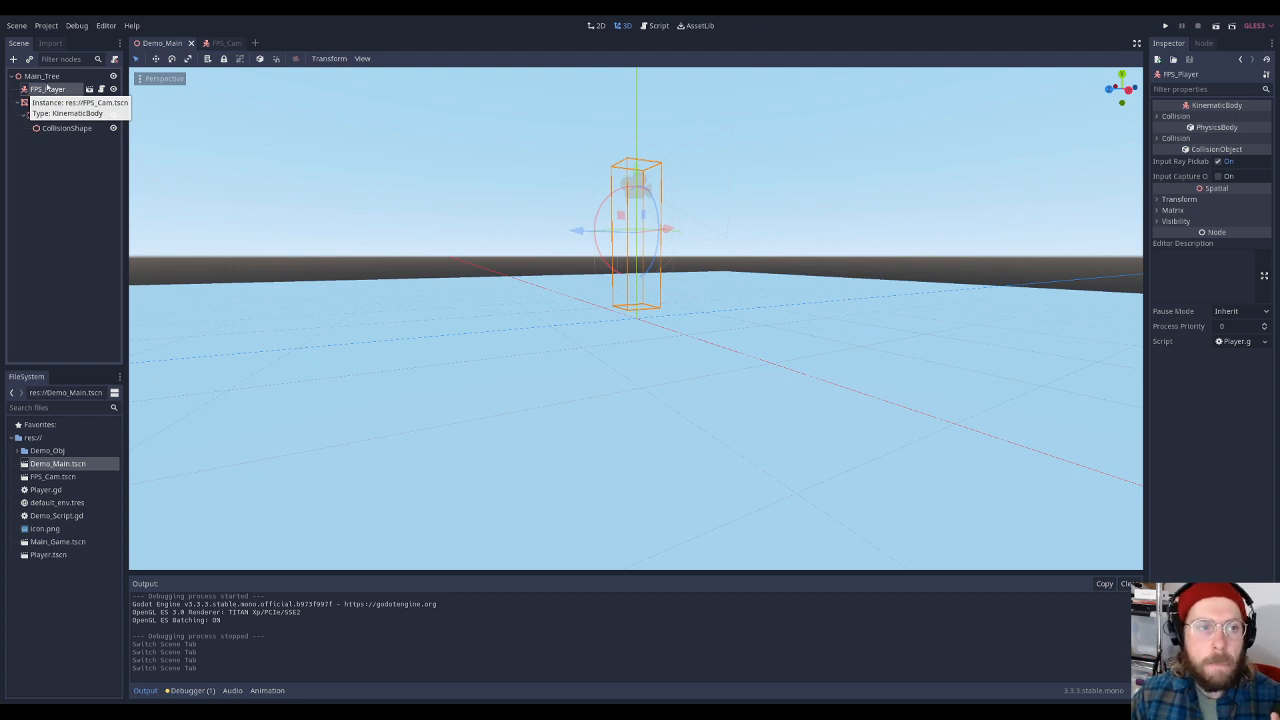
click(26, 90)
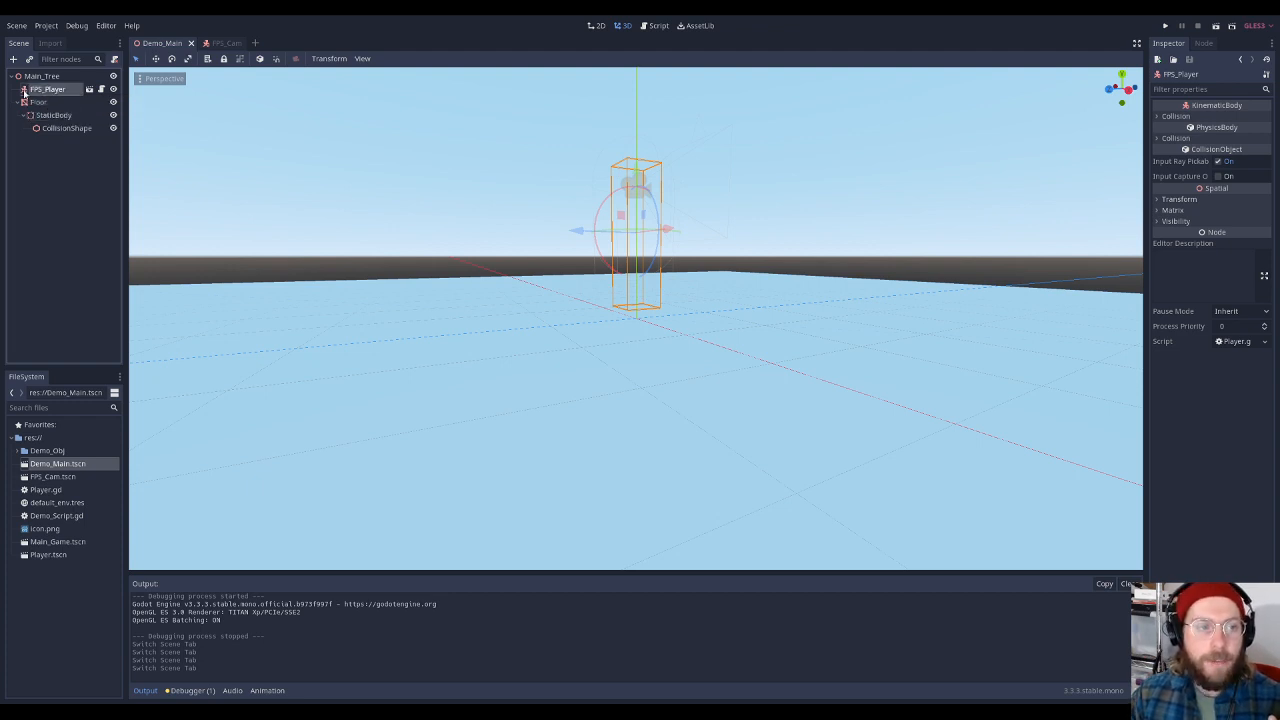
right_click(28, 90)
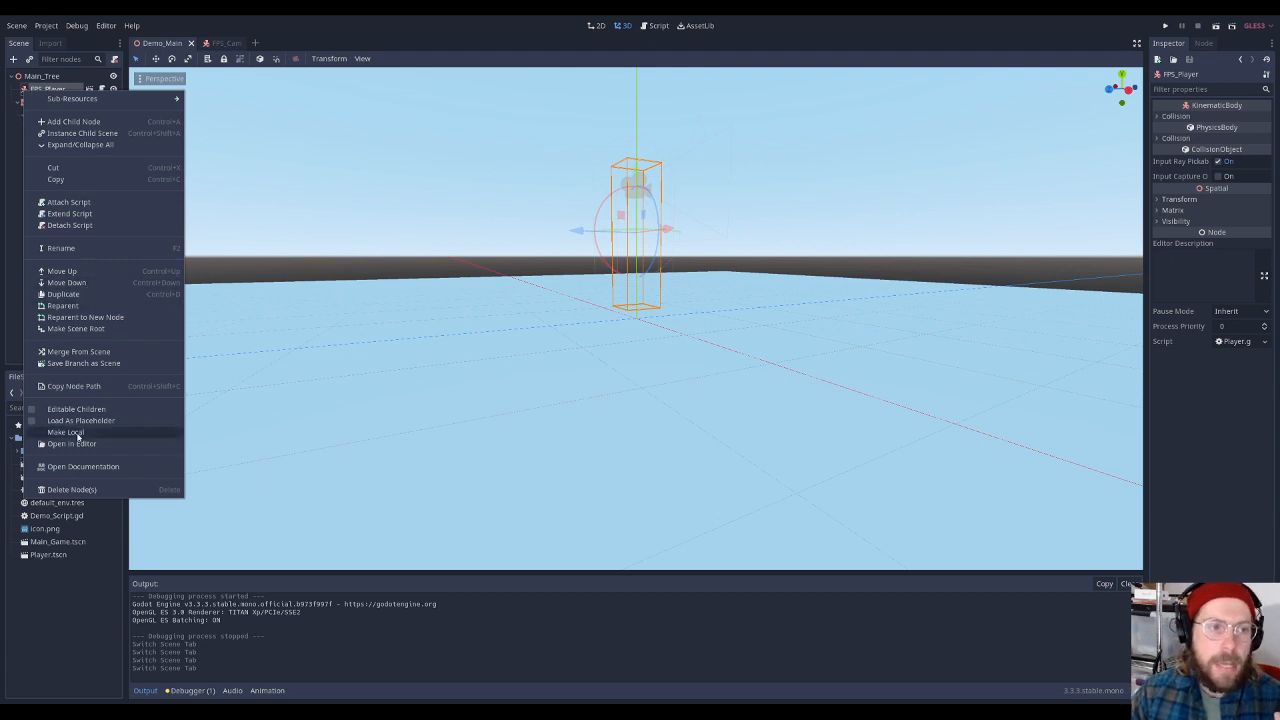
click(66, 432)
Inspect the Body, Pivot and Main_Cam children of FPS_Player in Demo_Main, ending with FPS_Player selected
click(42, 103)
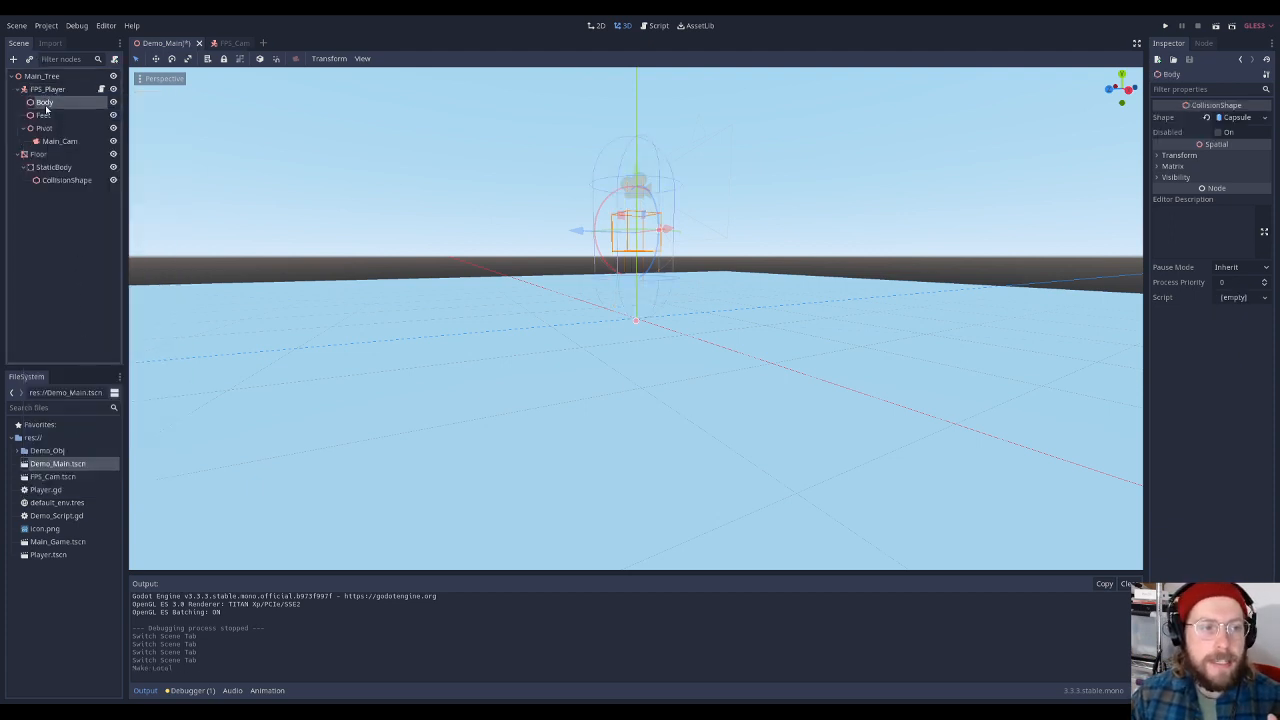
click(45, 129)
click(50, 141)
click(44, 129)
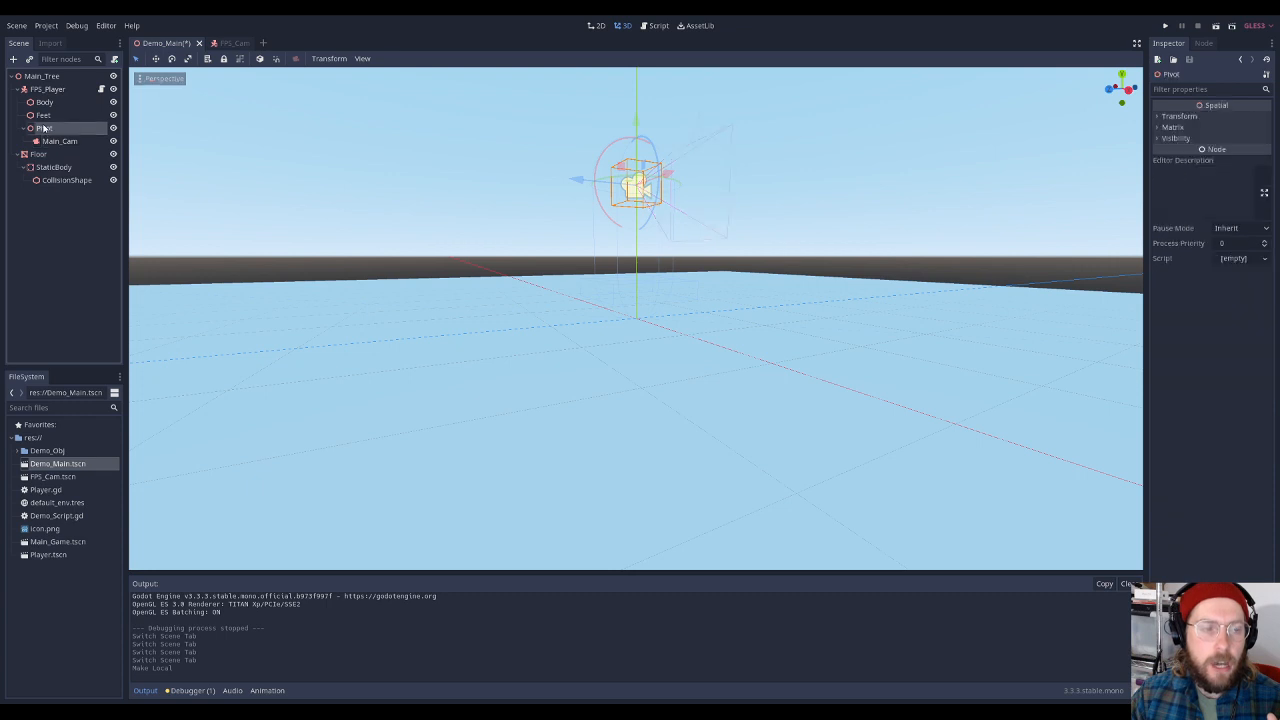
click(42, 103)
click(45, 89)
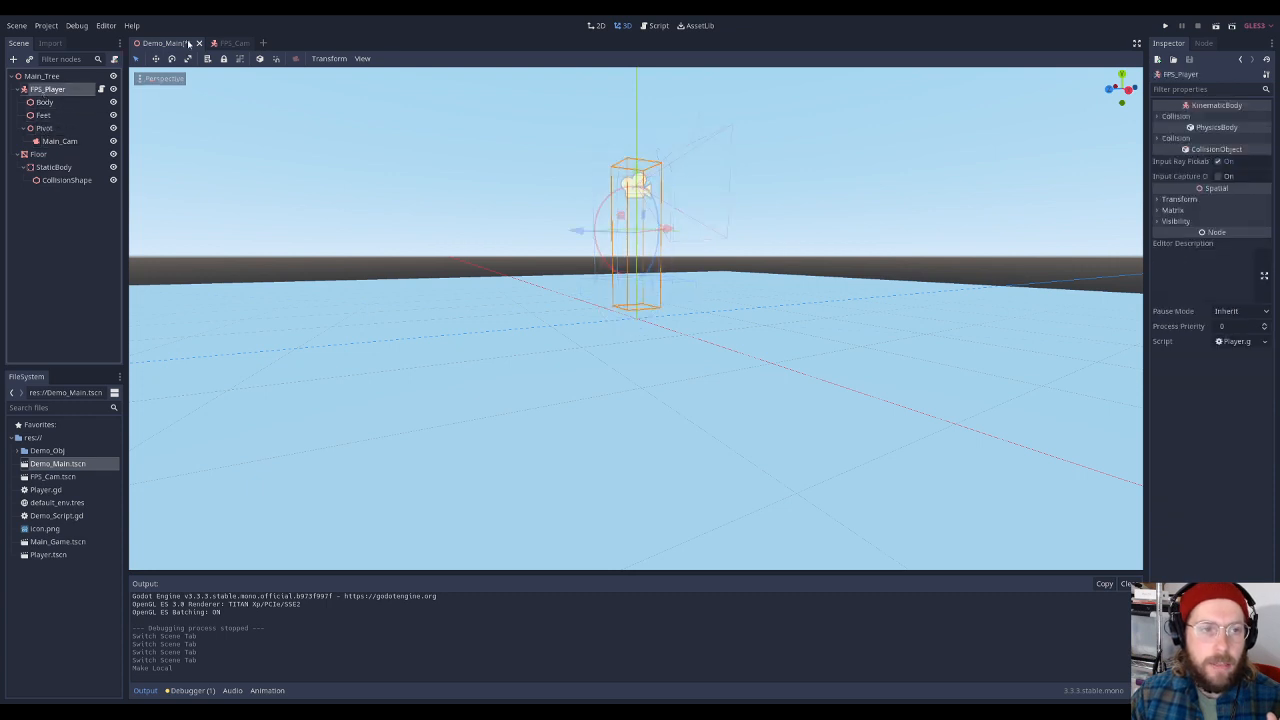
Save the Demo_Main scene with its local FPS_Player nodes and clear the node selection
click(226, 43)
click(162, 44)
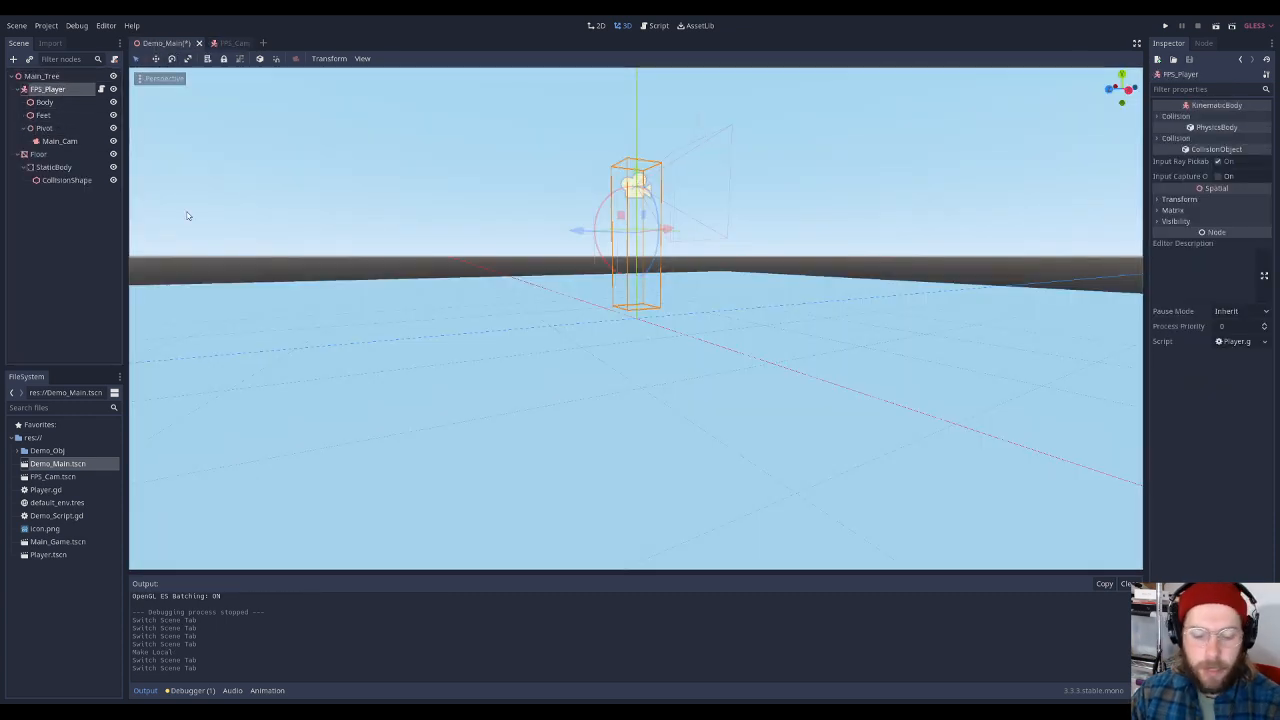
key(ctrl+s)
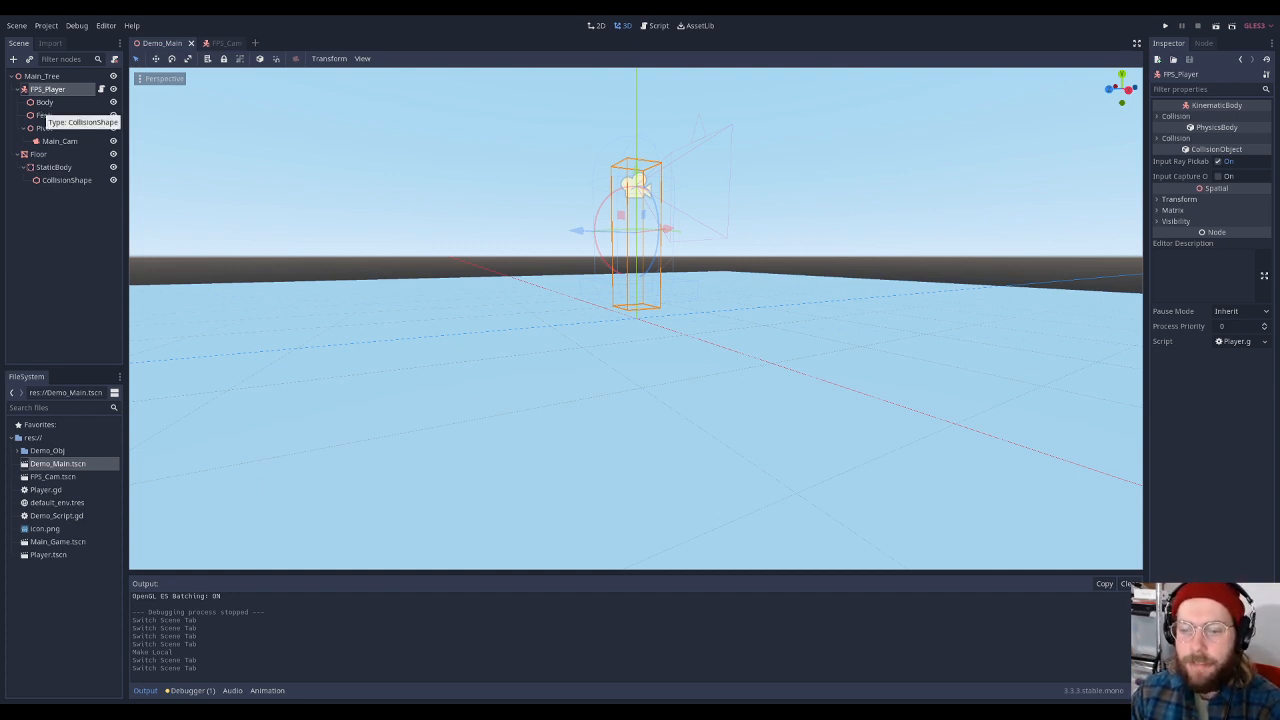
click(62, 232)
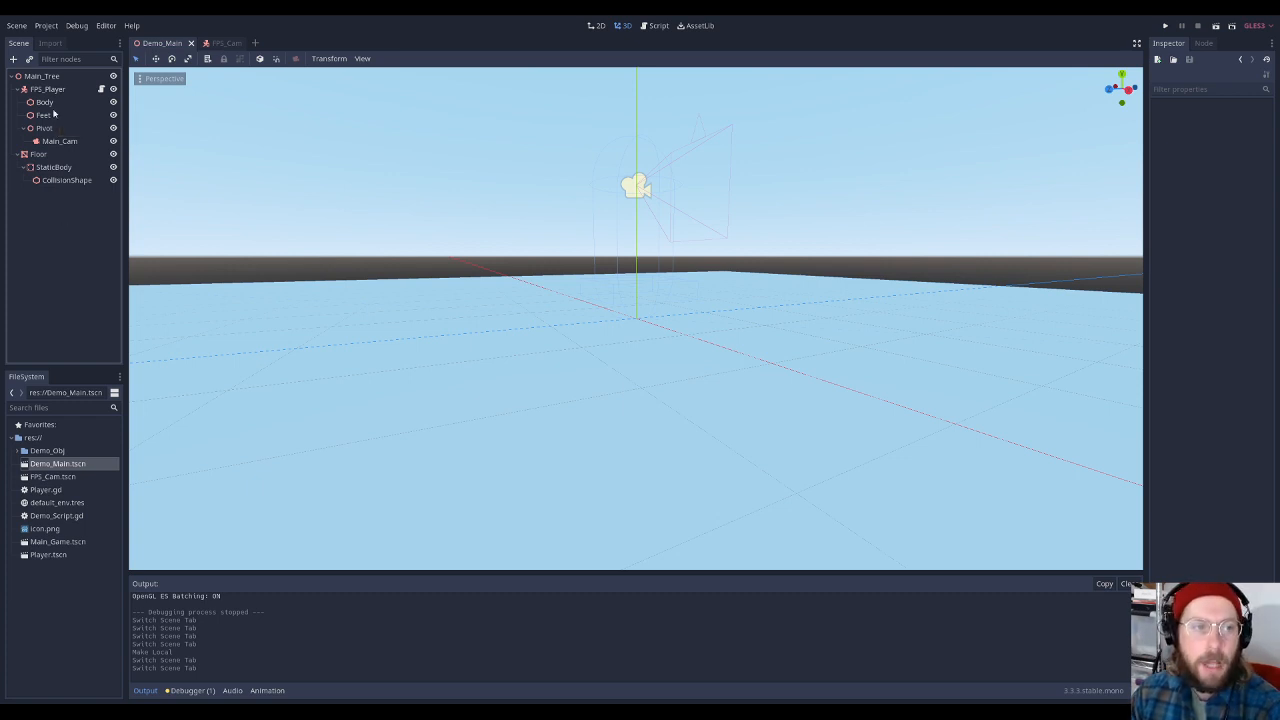
Select Main_Cam in Demo_Main and examine the $Pivot/Main_Cam path assigned to the camera variable in the Player.gd script
click(58, 141)
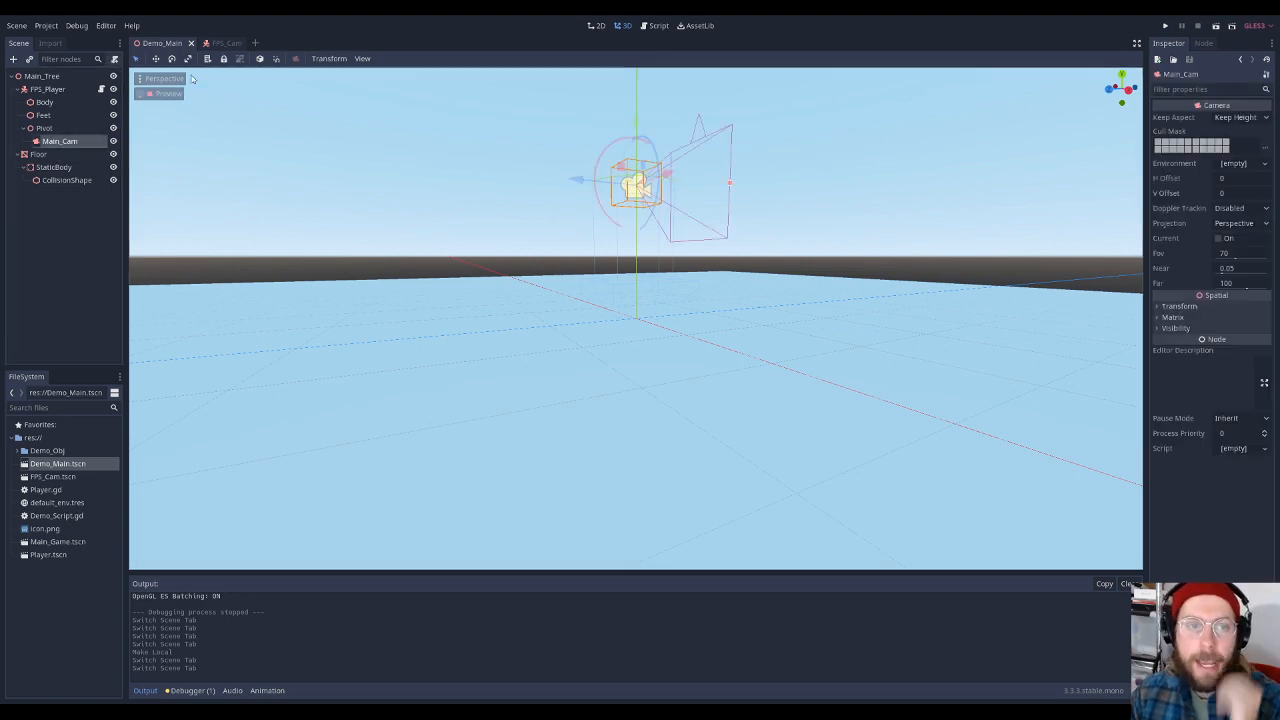
click(656, 25)
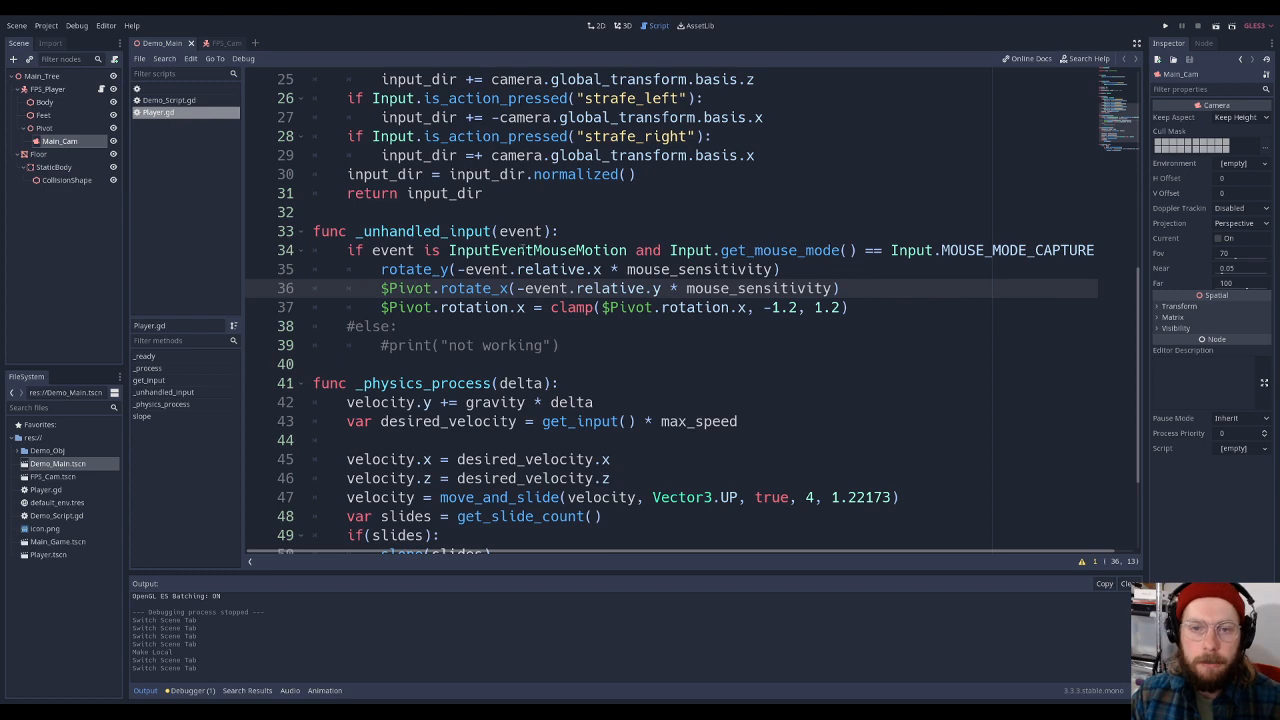
scroll(522, 249, up, 8)
click(555, 128)
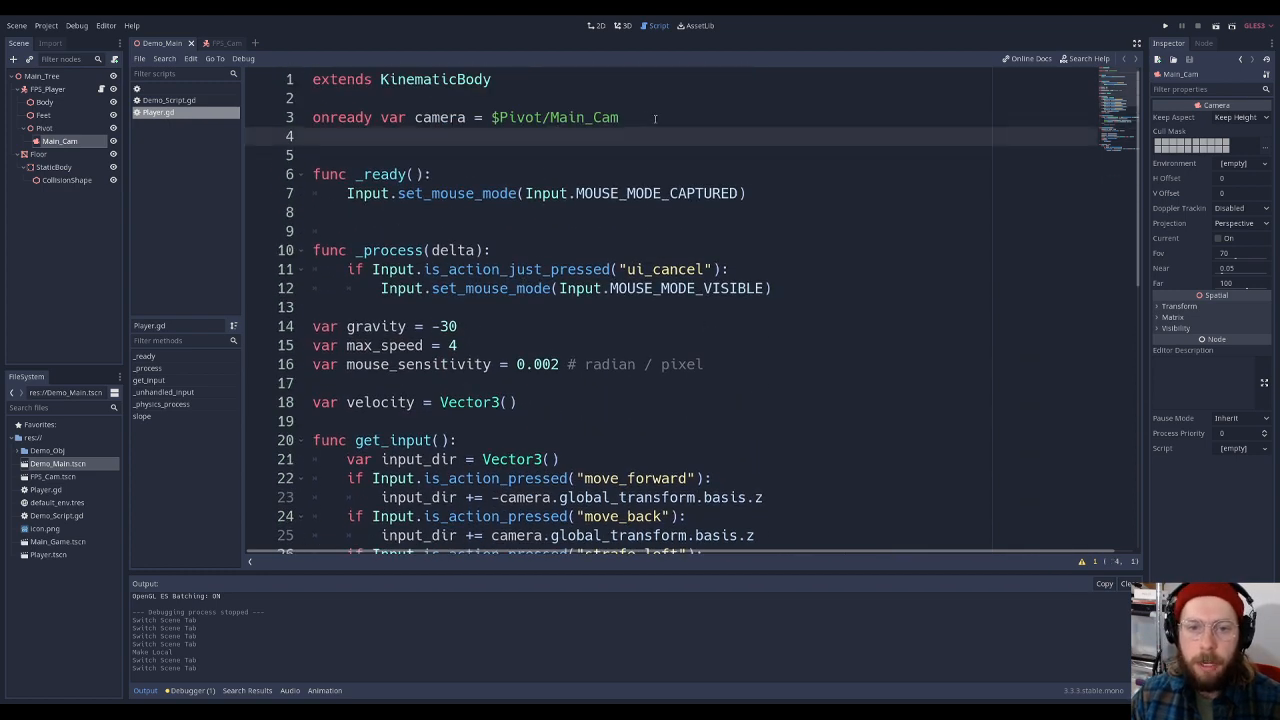
drag(655, 118, 491, 118)
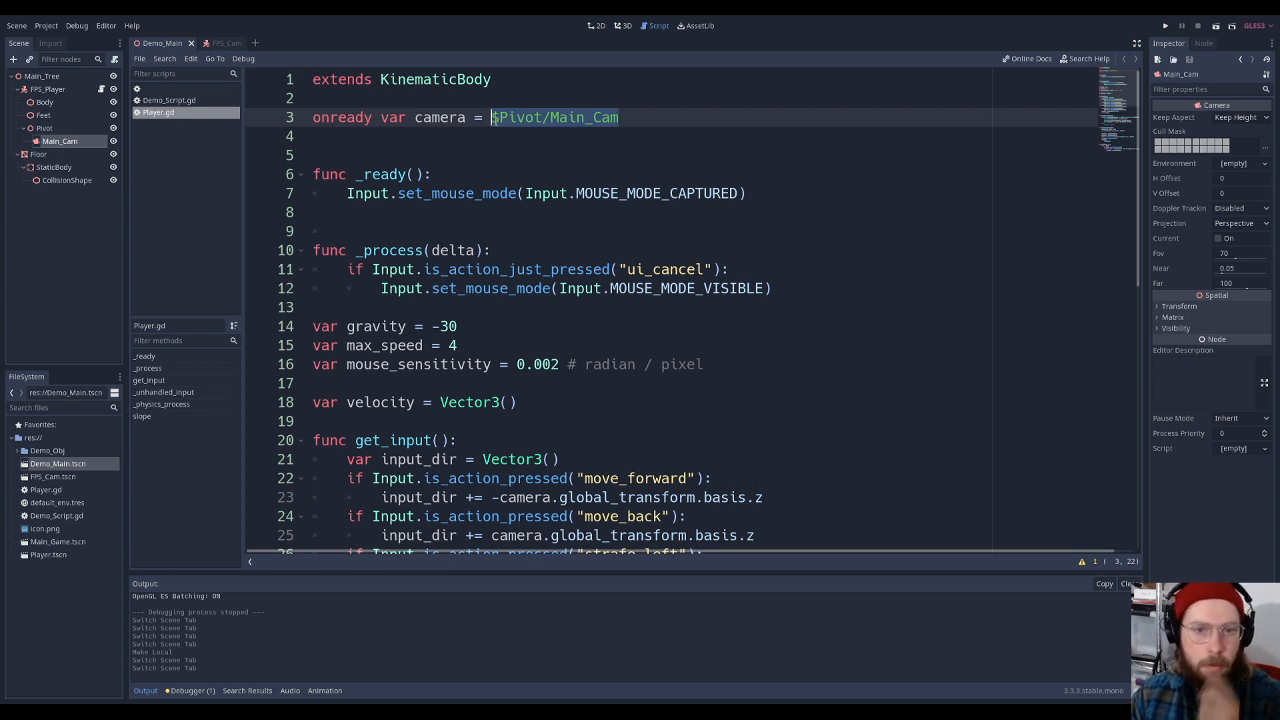
click(498, 118)
drag(491, 118, 630, 110)
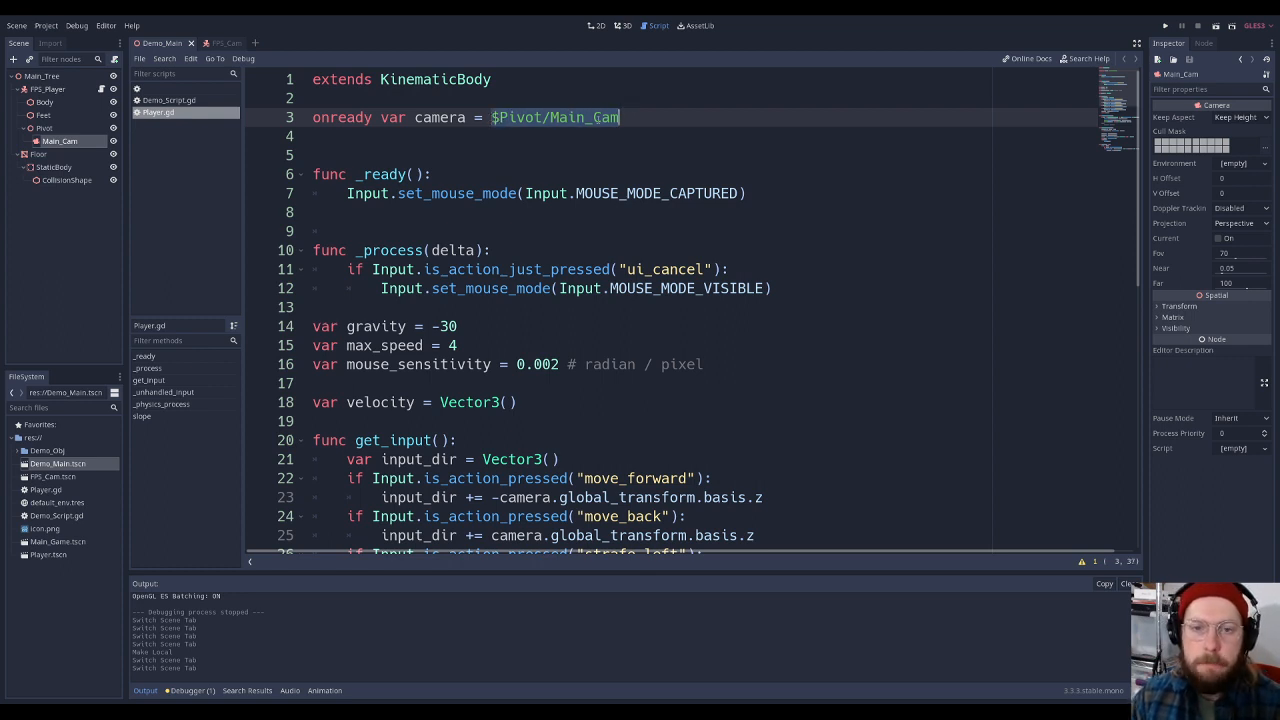
click(491, 118)
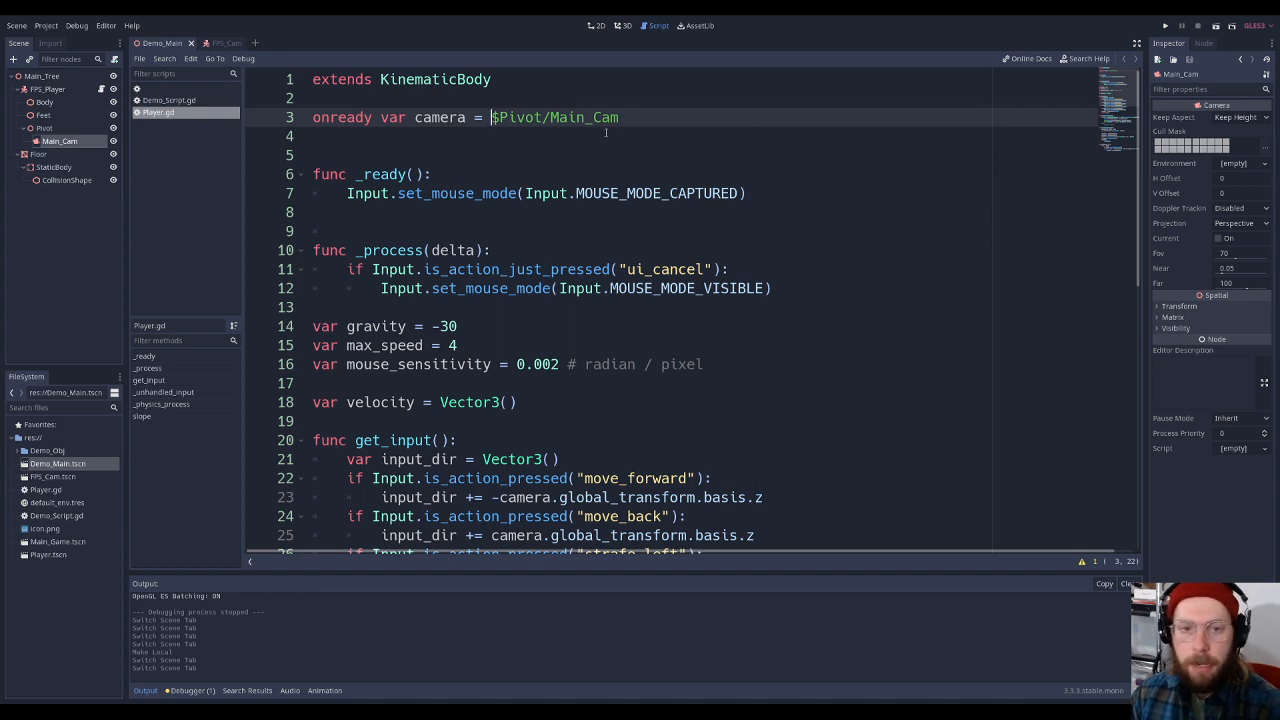
drag(491, 118, 621, 112)
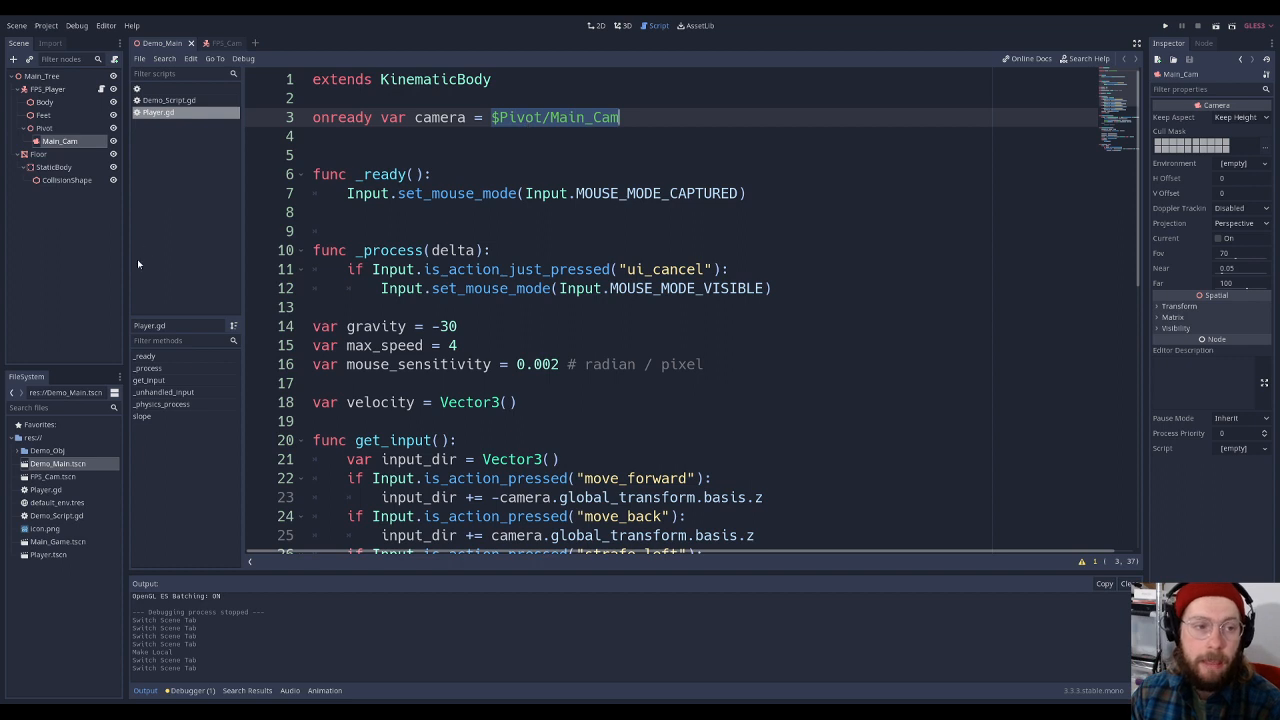
click(70, 249)
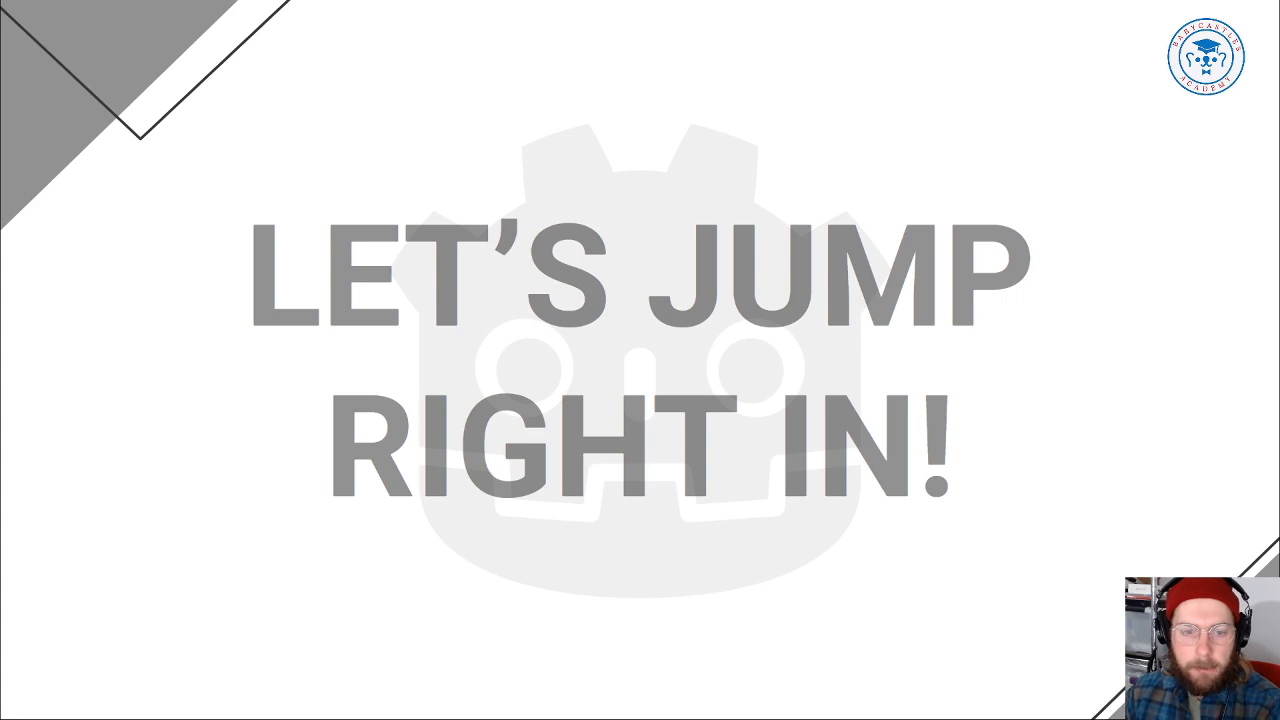
click(403, 433)
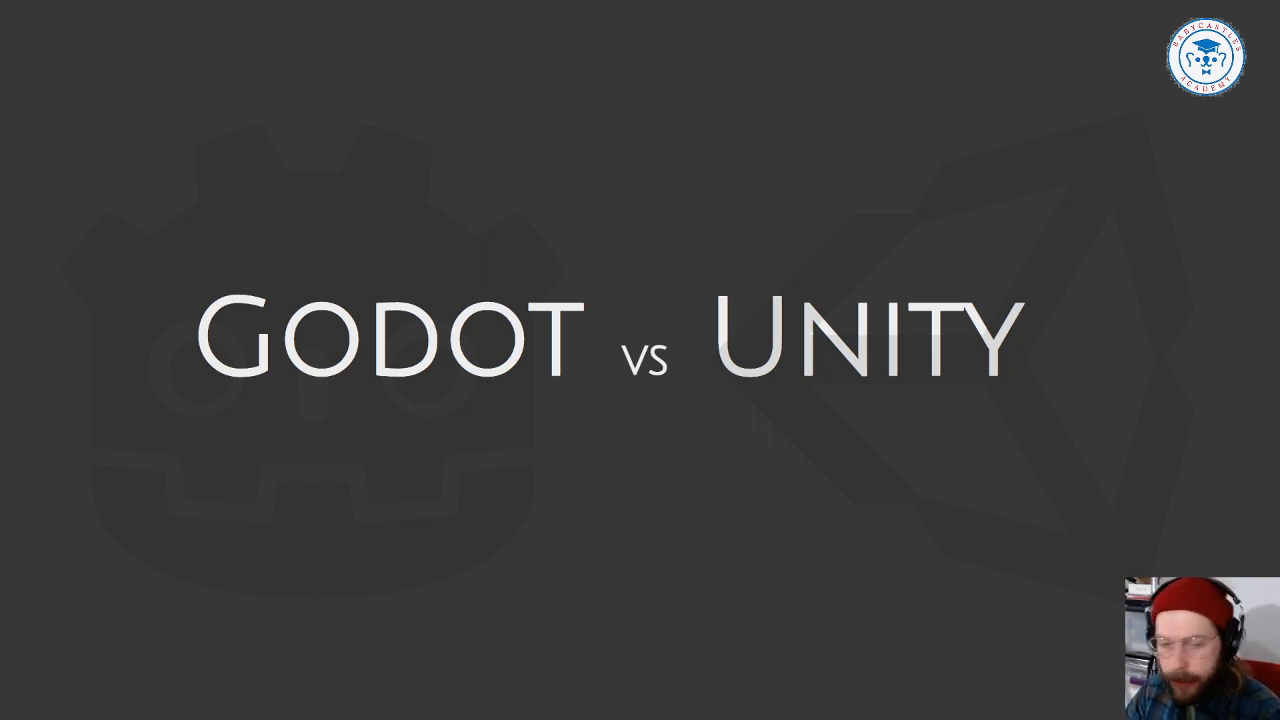
key(Right)
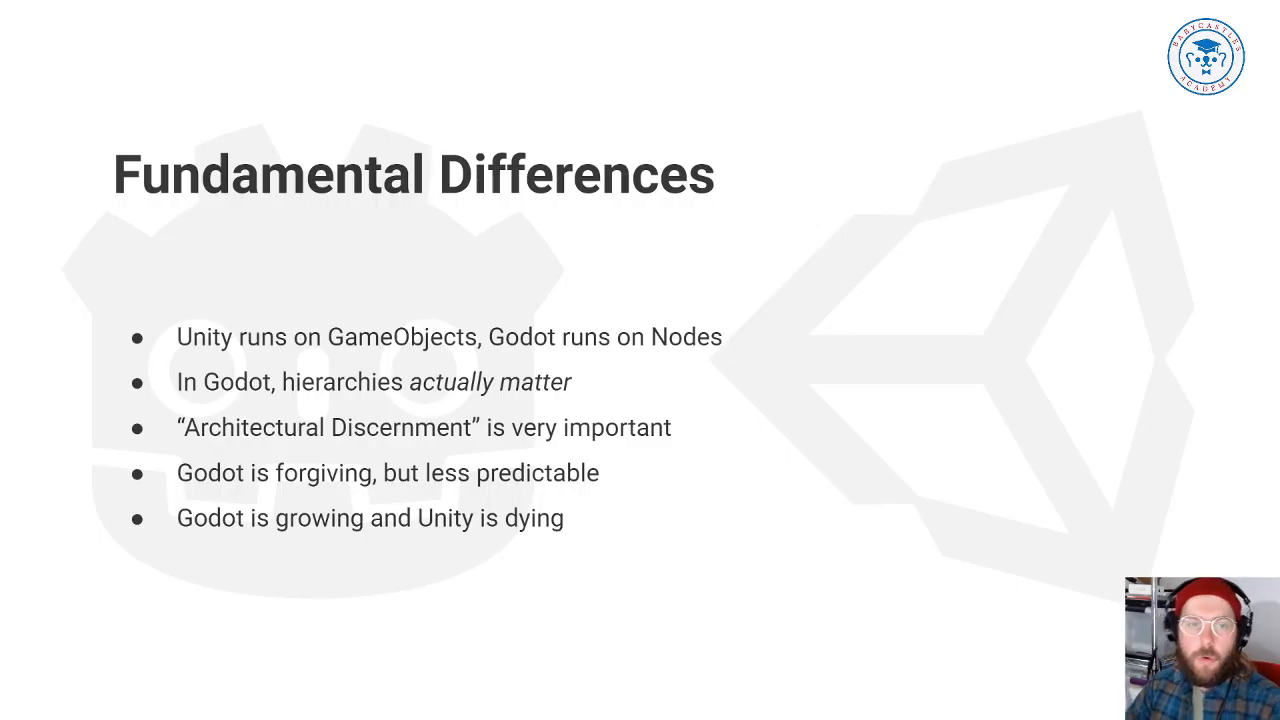